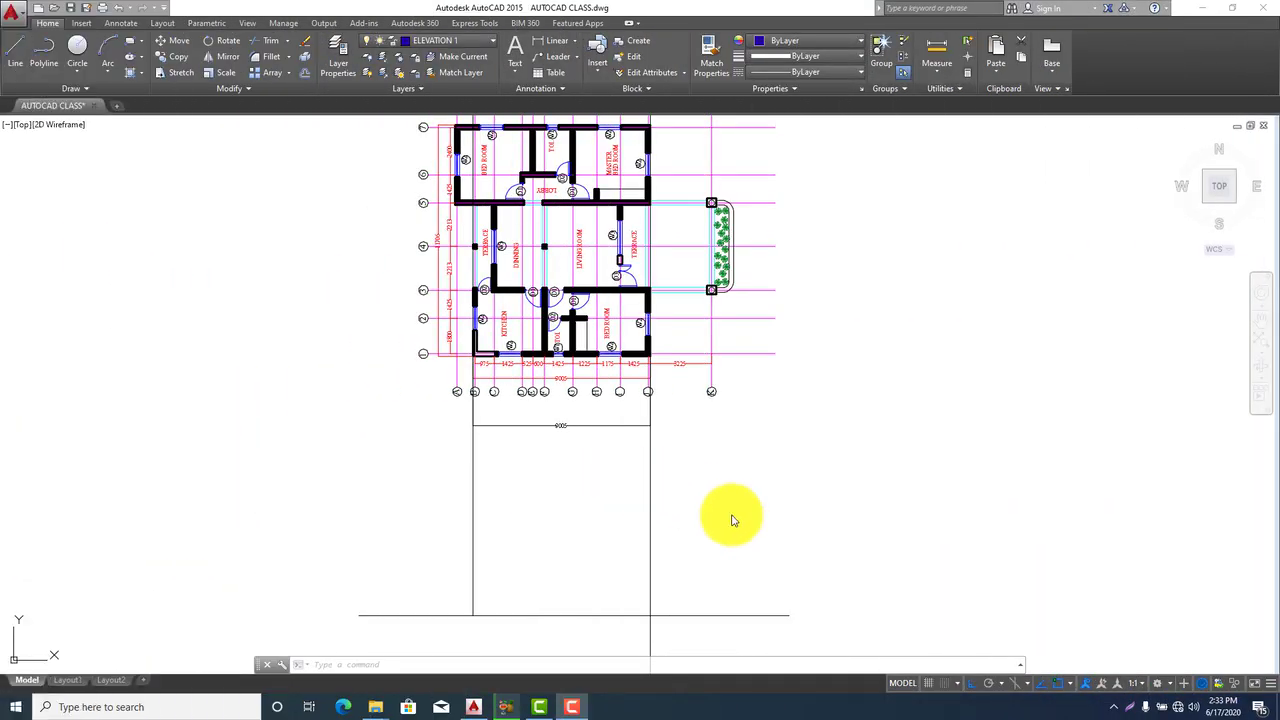
Examine the roof plan, the floor plan and the wall projection lines running down to the ground line
{"action": "scroll", "coordinate": [640, 480], "scroll_direction": "down", "scroll_amount": 3}
{"action": "scroll", "coordinate": [632, 474], "scroll_direction": "up", "scroll_amount": 3}
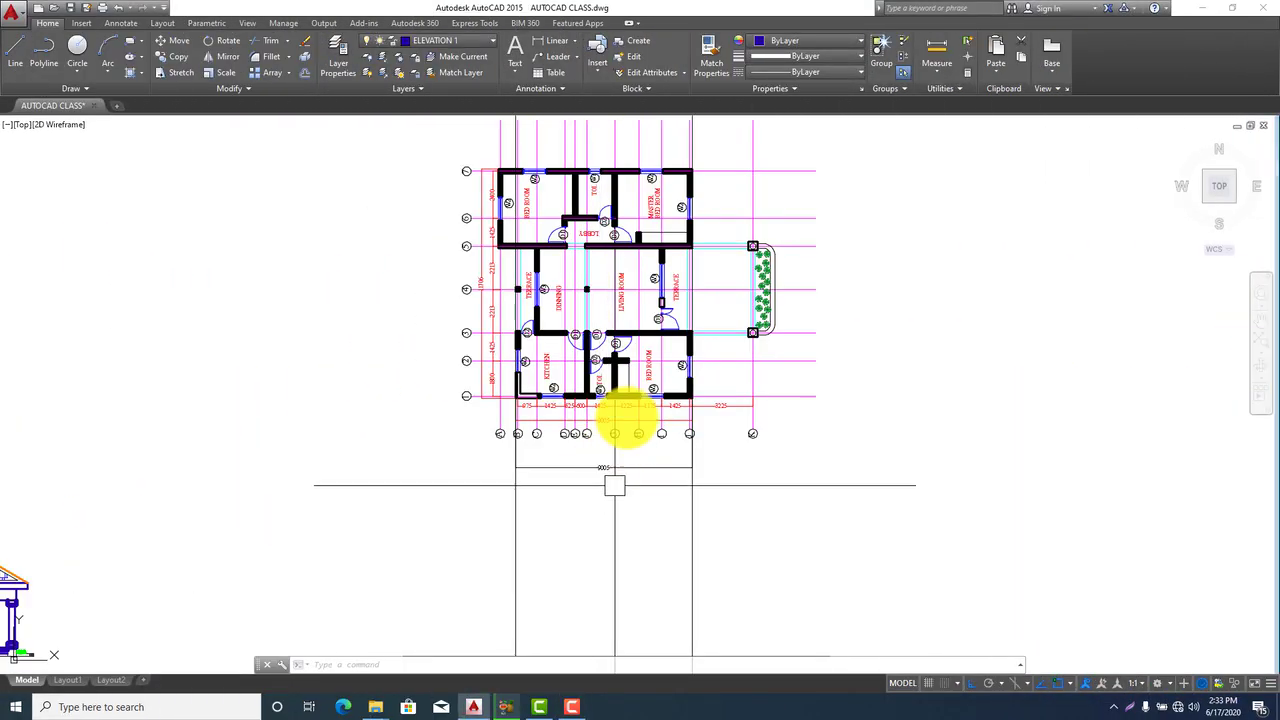
{"action": "scroll", "coordinate": [632, 455], "scroll_direction": "down", "scroll_amount": 5}
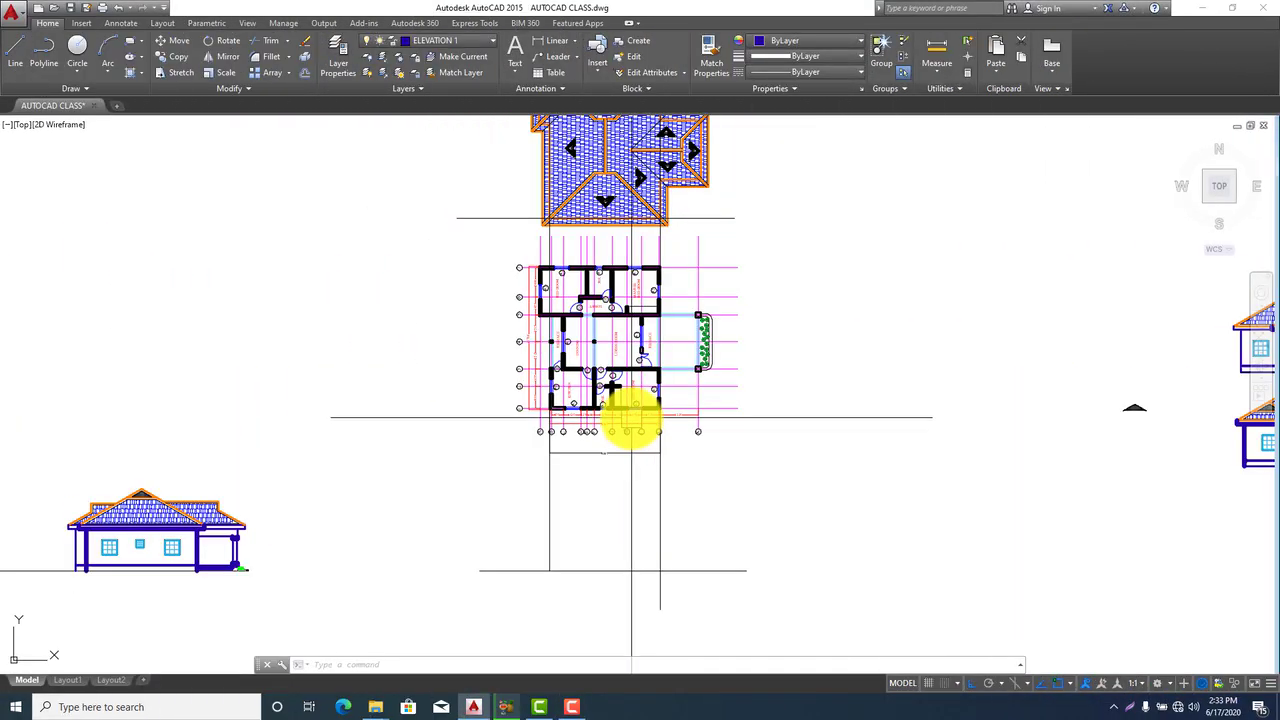
{"action": "scroll", "coordinate": [668, 237], "scroll_direction": "up", "scroll_amount": 4}
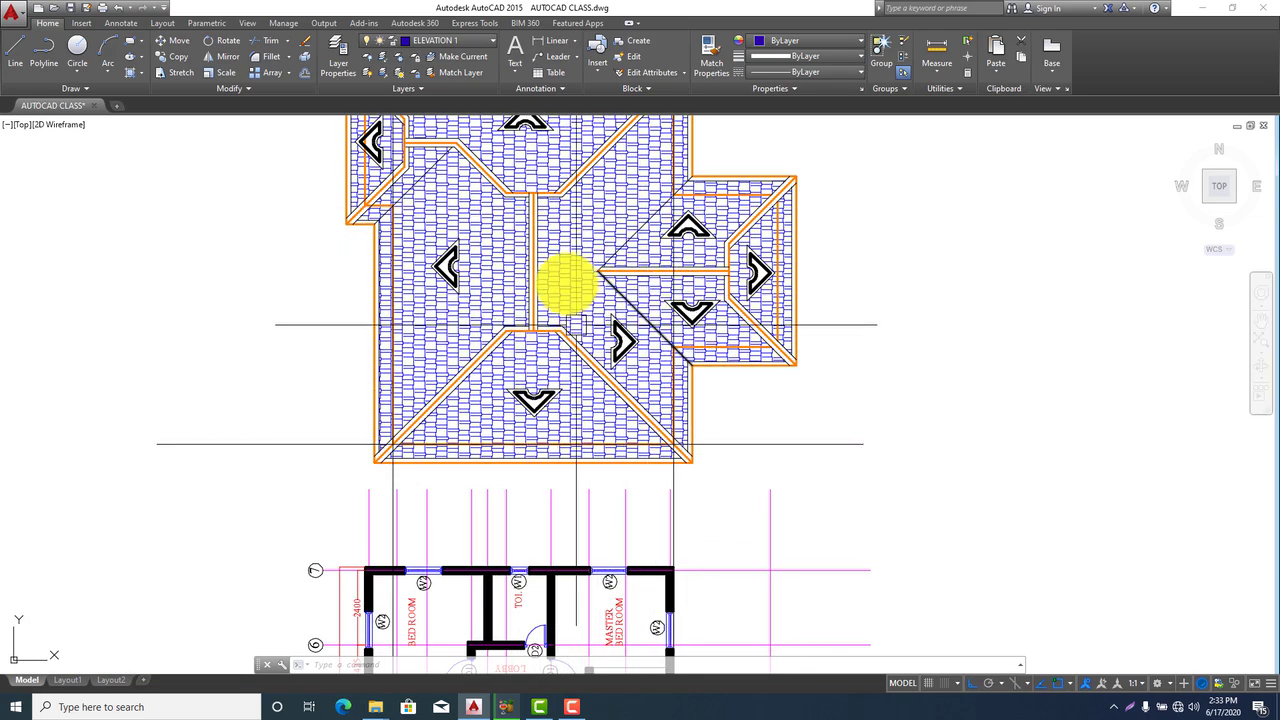
{"action": "middle_click_drag", "start_coordinate": [571, 445], "coordinate": [577, 269]}
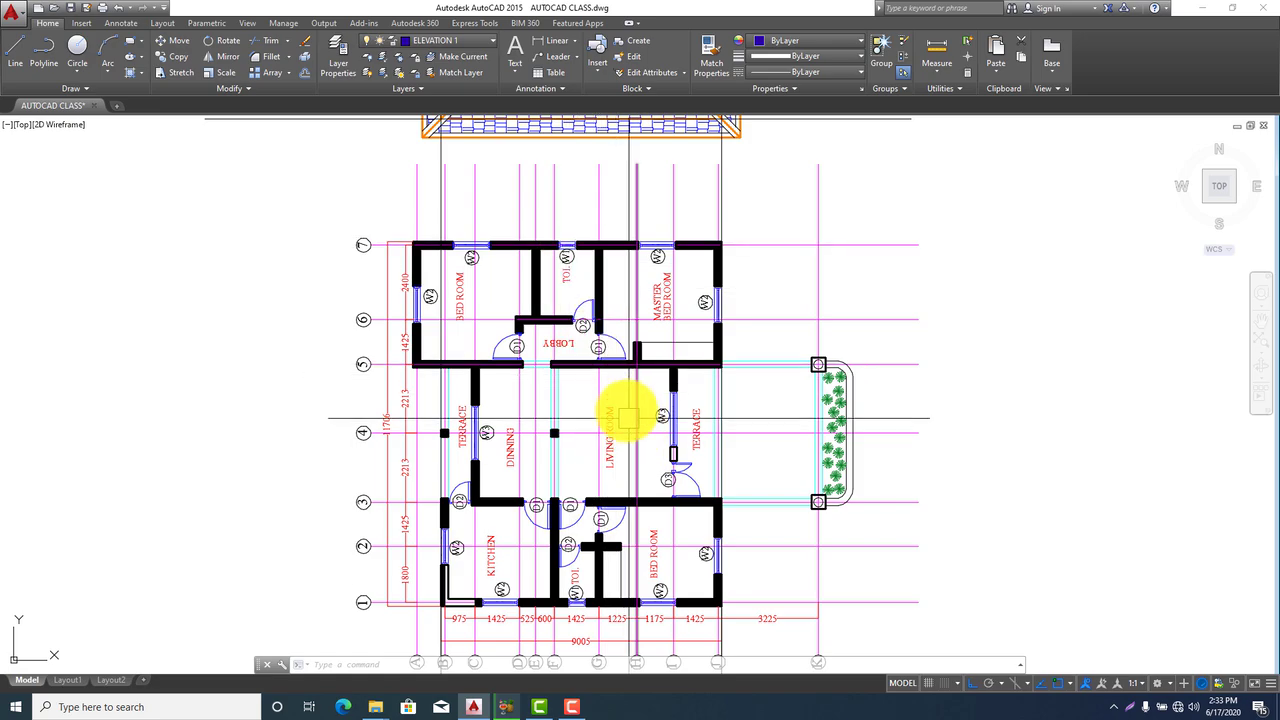
{"action": "middle_click_drag", "start_coordinate": [612, 208], "coordinate": [600, 314]}
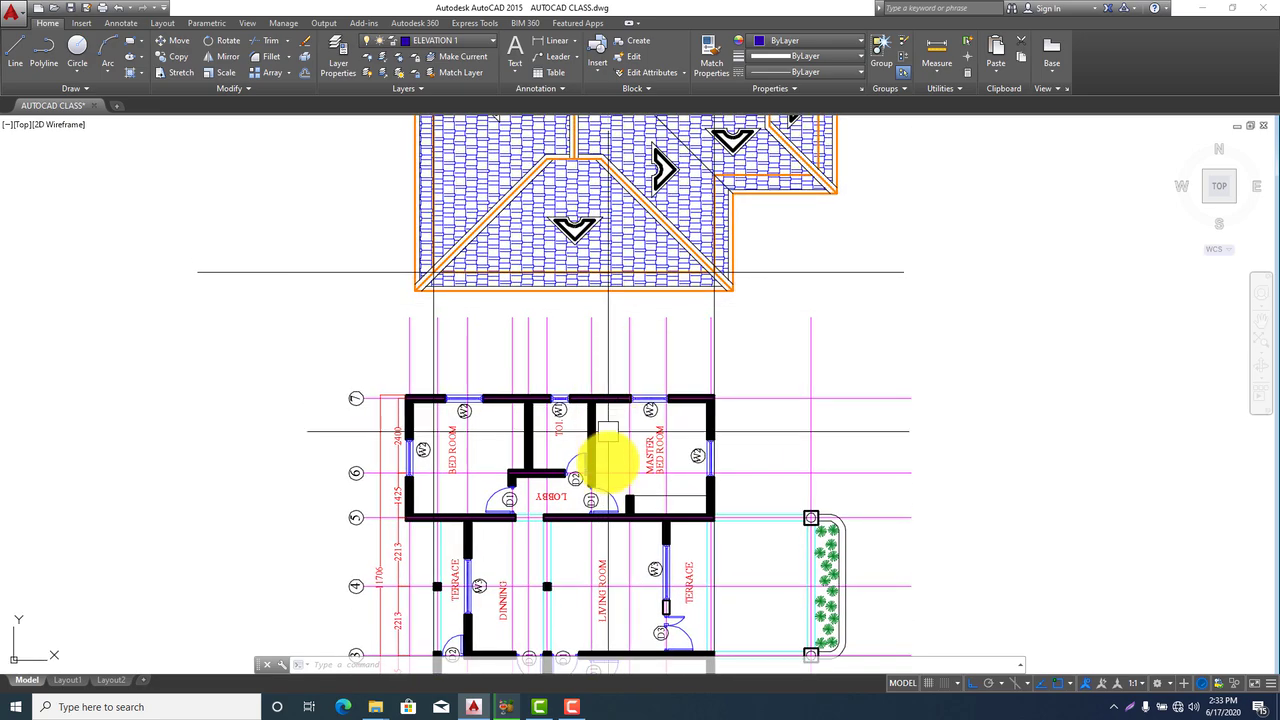
{"action": "middle_click_drag", "start_coordinate": [614, 546], "coordinate": [648, 273]}
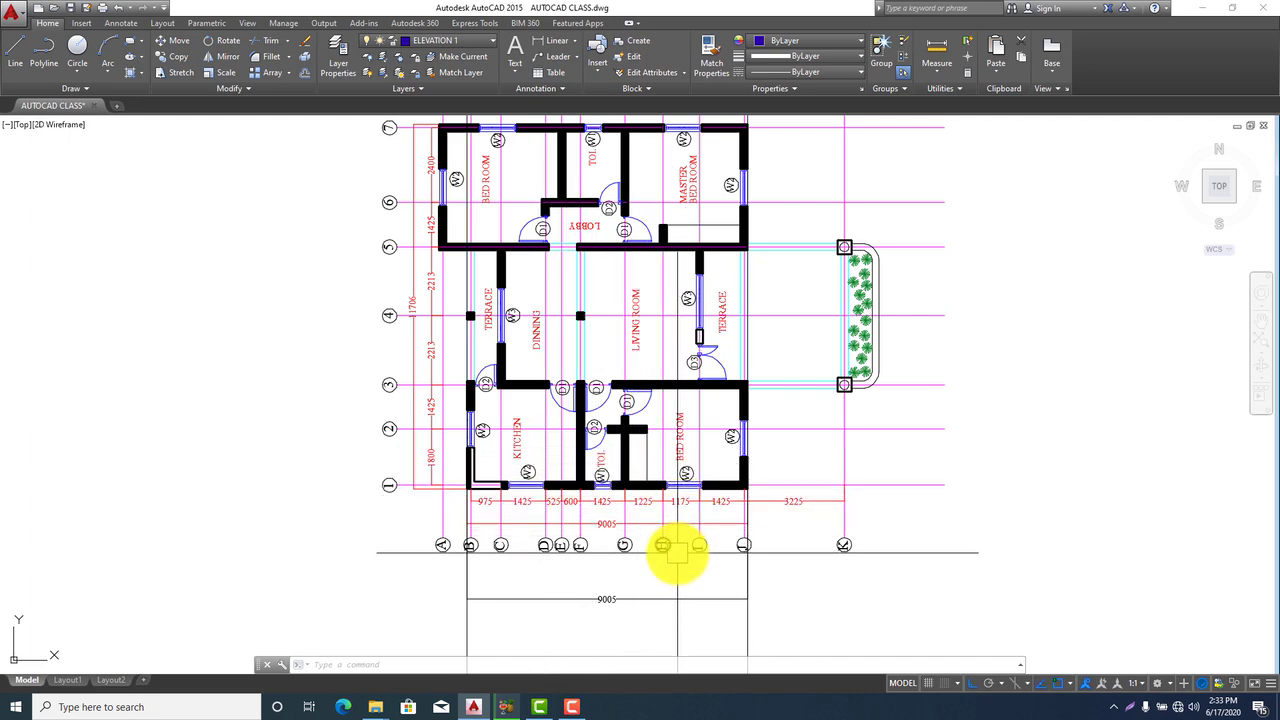
{"action": "middle_click_drag", "start_coordinate": [666, 606], "coordinate": [612, 372]}
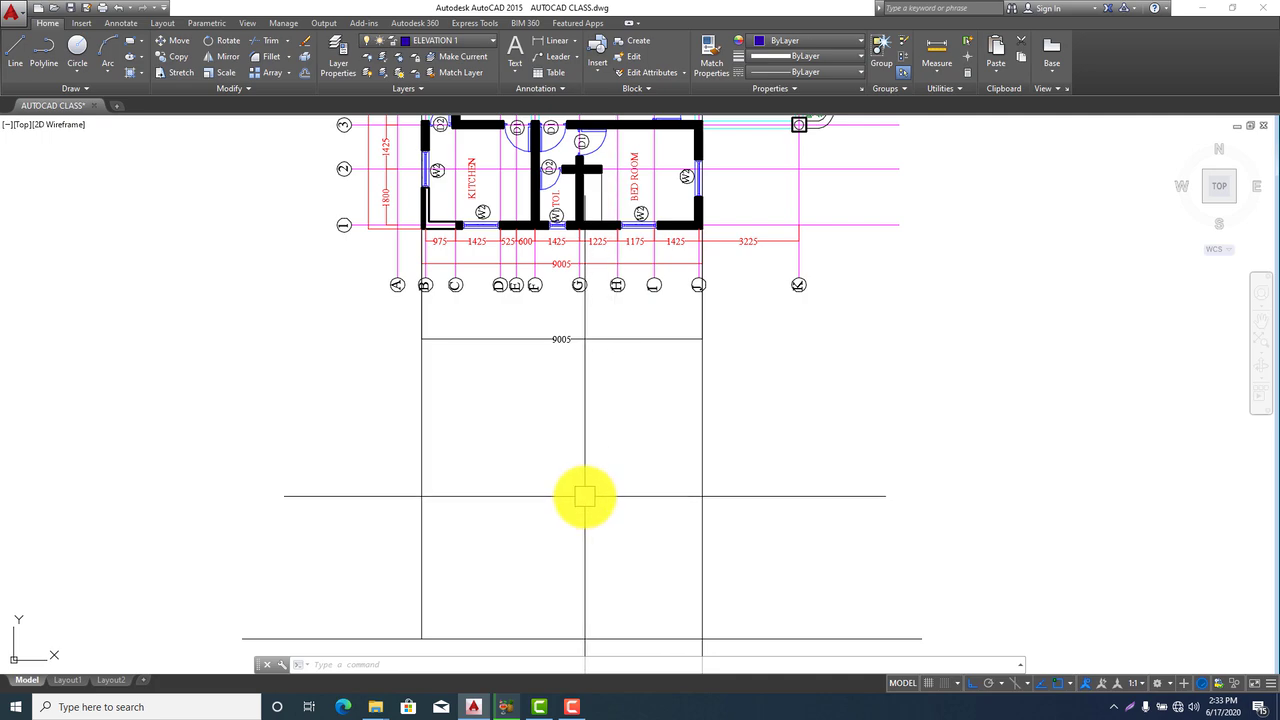
{"action": "middle_click_drag", "start_coordinate": [584, 497], "coordinate": [664, 454]}
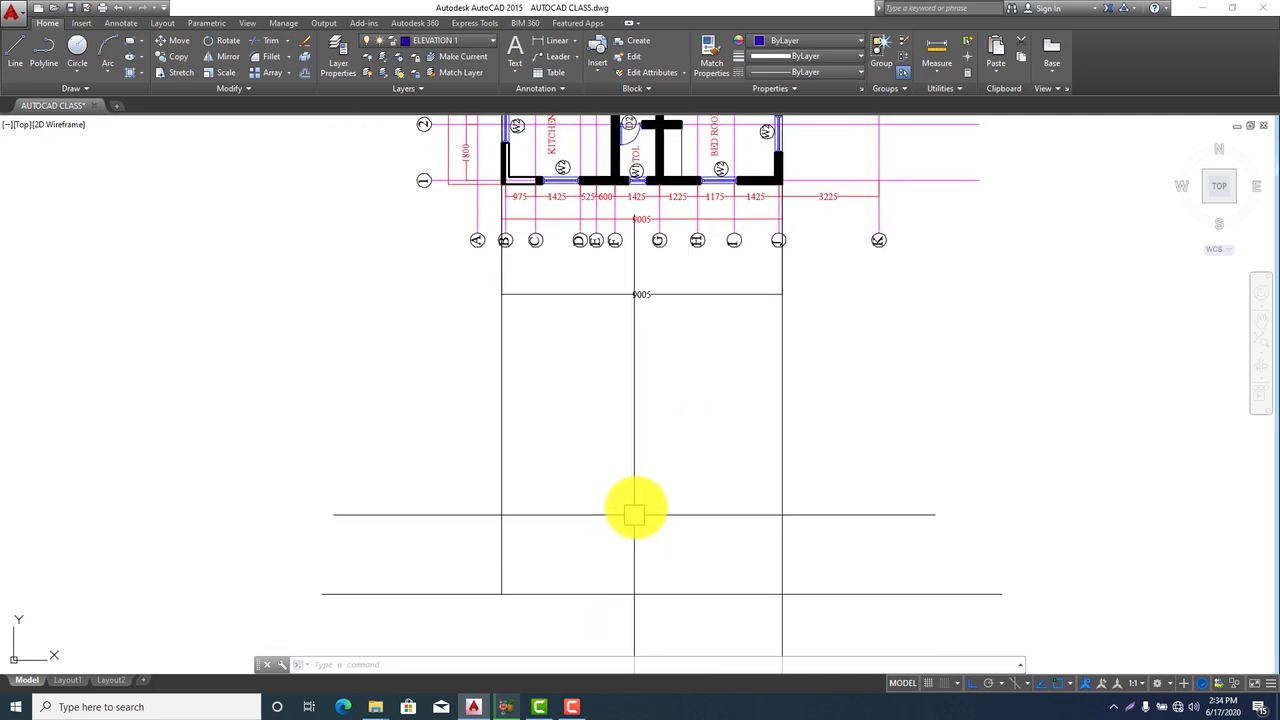
Offset the horizontal ground line below the floor plan upward by 3450
{"action": "scroll", "coordinate": [636, 508], "scroll_direction": "up", "scroll_amount": 2}
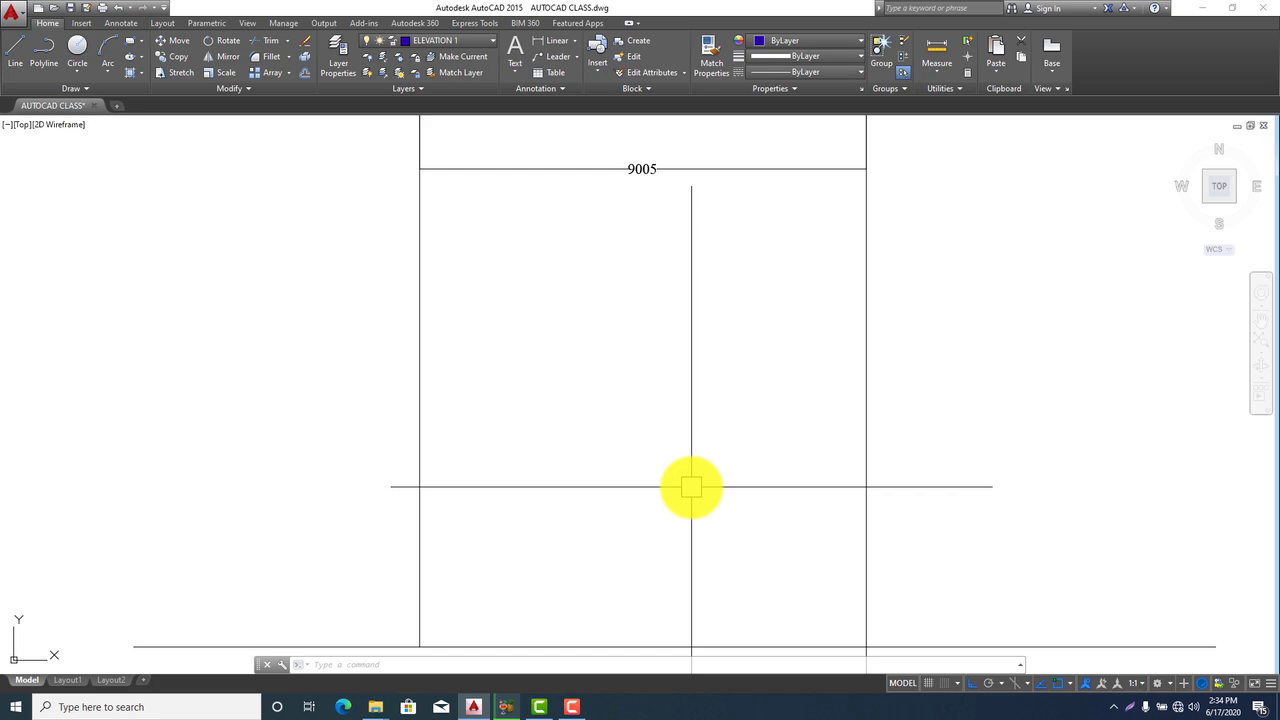
{"action": "type", "text": "o"}
{"action": "key", "text": "Return"}
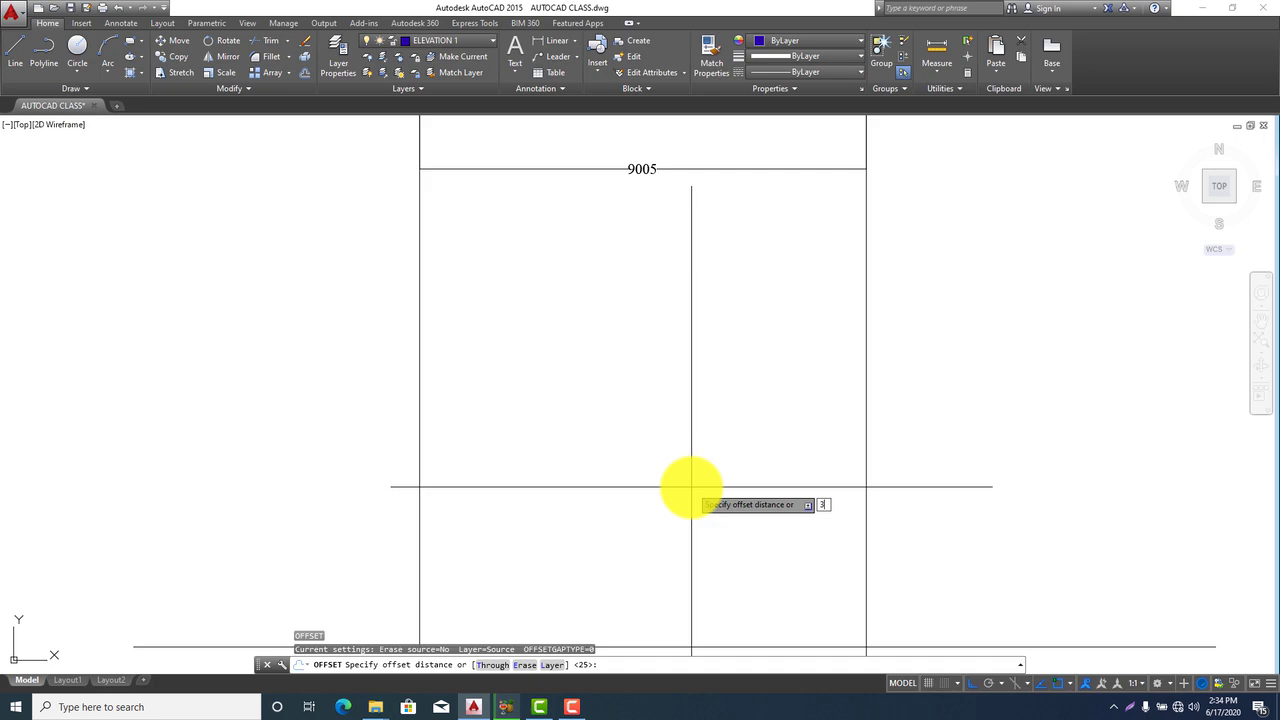
{"action": "type", "text": "3450"}
{"action": "key", "text": "Return"}
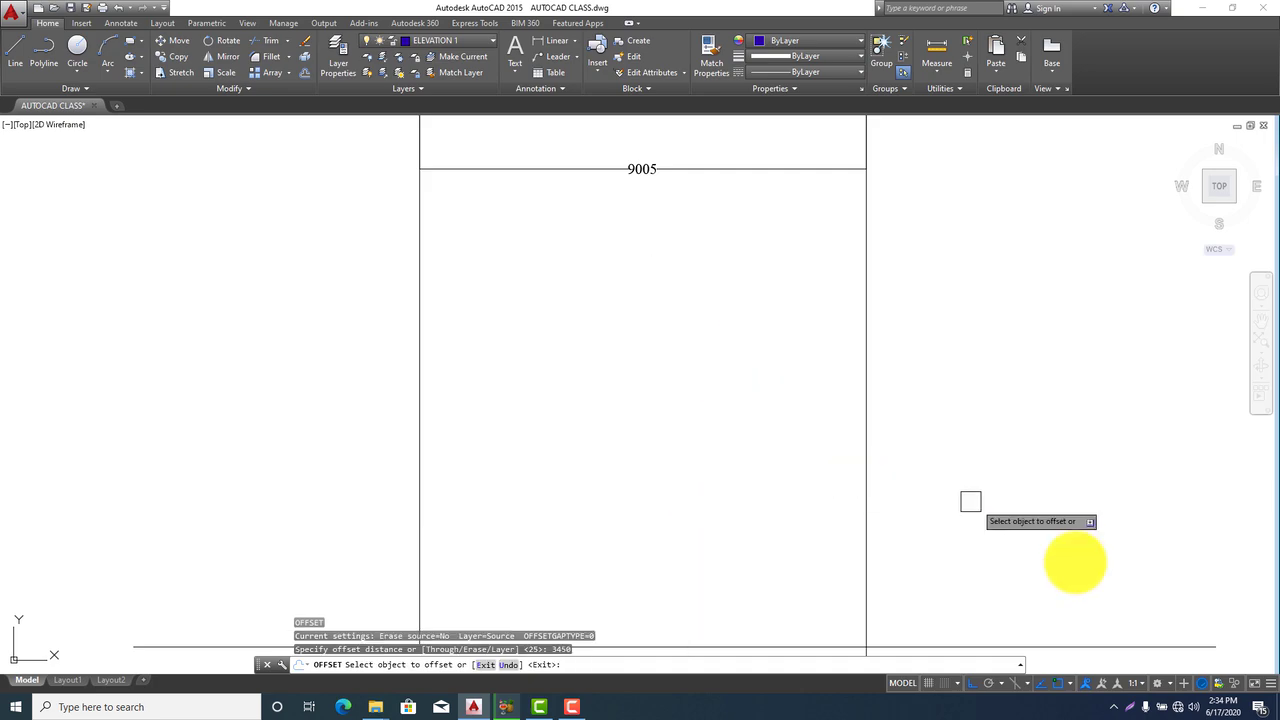
{"action": "left_click", "coordinate": [1119, 647]}
{"action": "left_click", "coordinate": [1018, 424]}
{"action": "scroll", "coordinate": [808, 378], "scroll_direction": "down", "scroll_amount": 2}
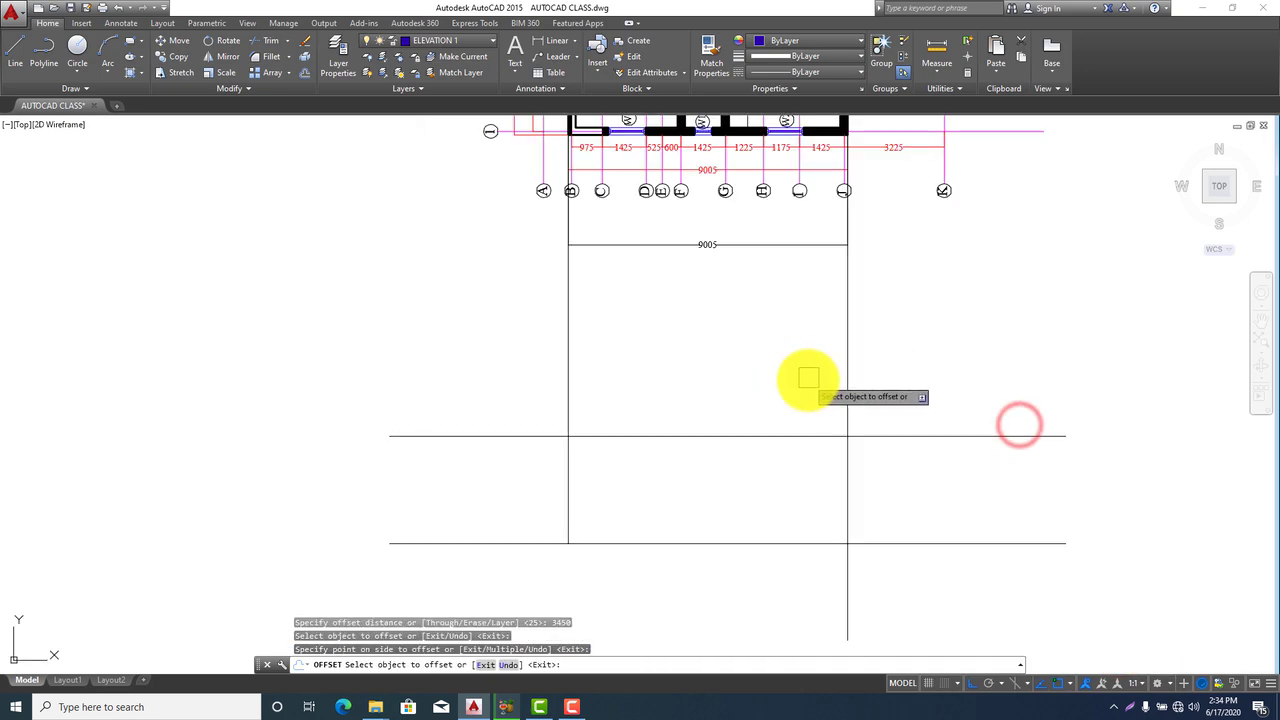
{"action": "middle_click_drag", "start_coordinate": [766, 372], "coordinate": [754, 437]}
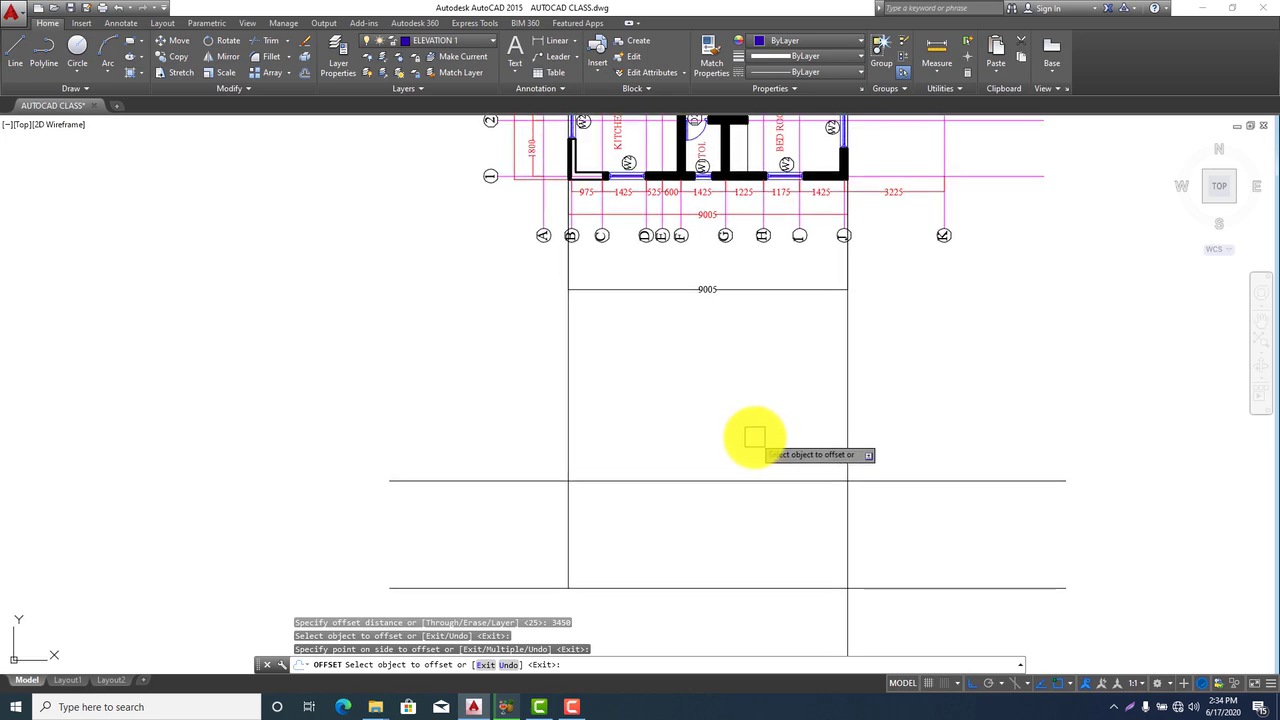
{"action": "key", "text": "Escape"}
Offset the new upper horizontal line upward by 300 to form the fascia depth
{"action": "type", "text": "o"}
{"action": "key", "text": "Return"}
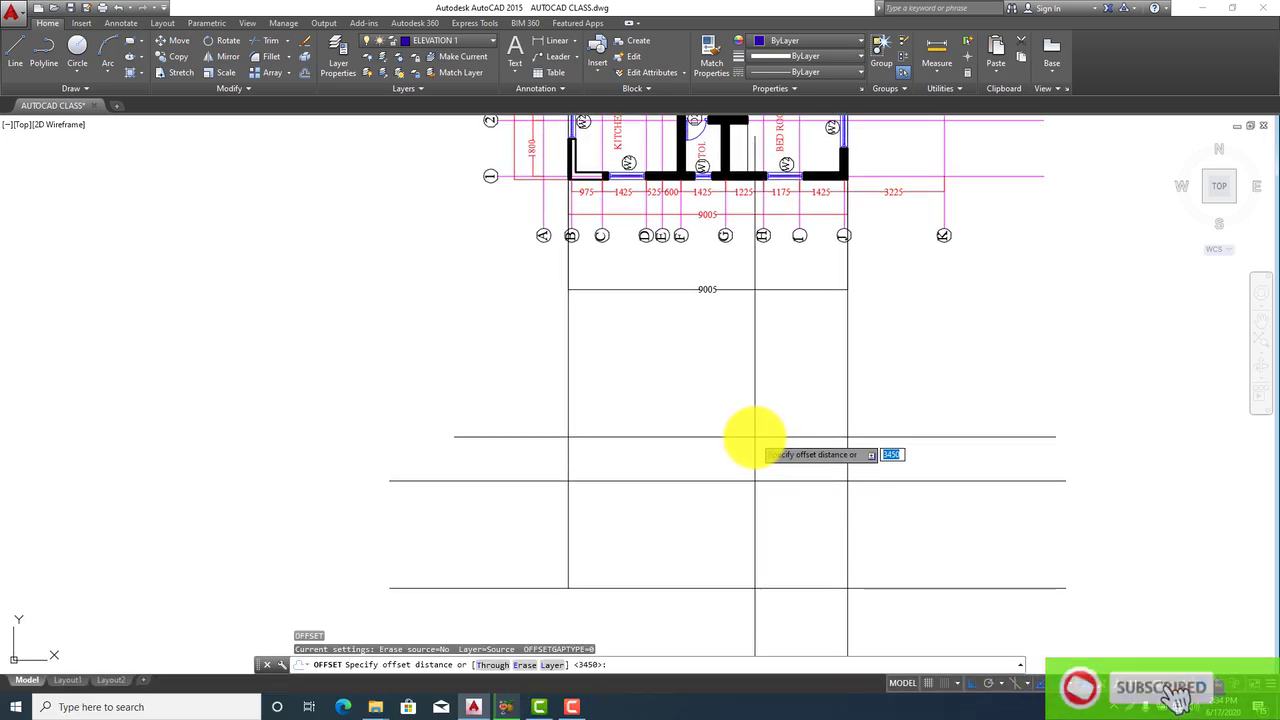
{"action": "type", "text": "300"}
{"action": "key", "text": "Return"}
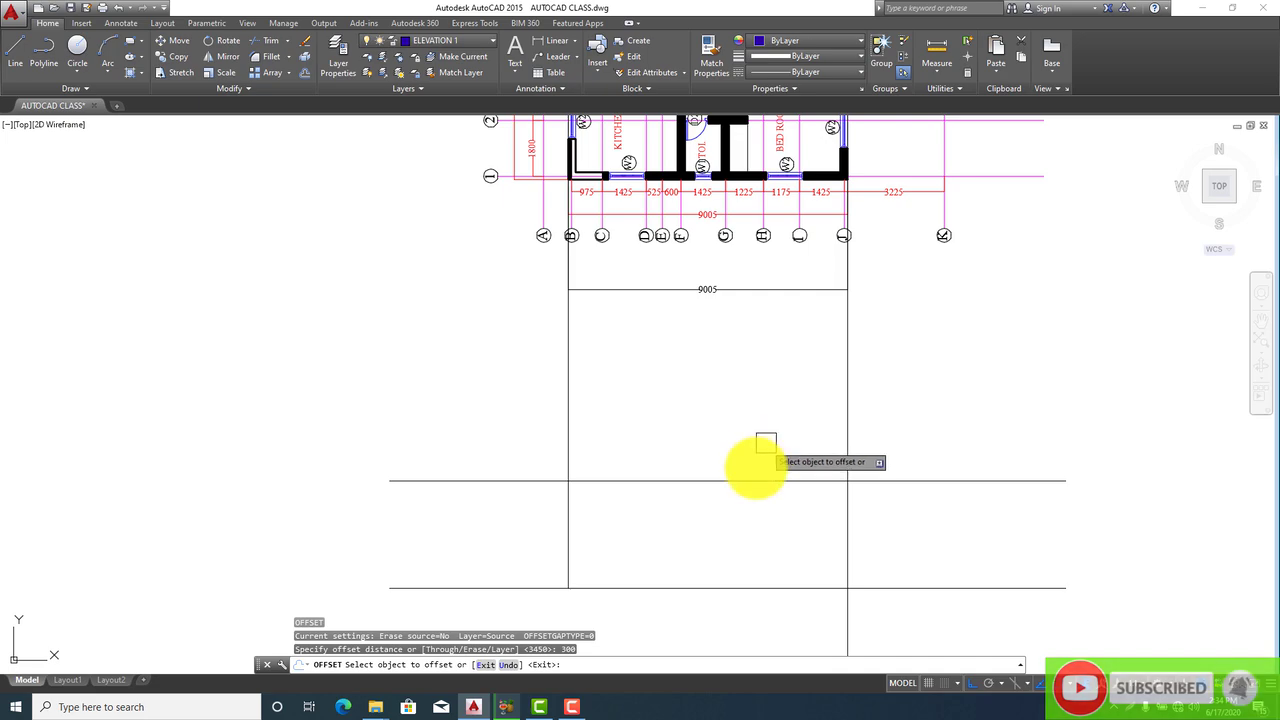
{"action": "left_click", "coordinate": [755, 479]}
{"action": "left_click", "coordinate": [749, 404]}
{"action": "scroll", "coordinate": [532, 476], "scroll_direction": "up", "scroll_amount": 2}
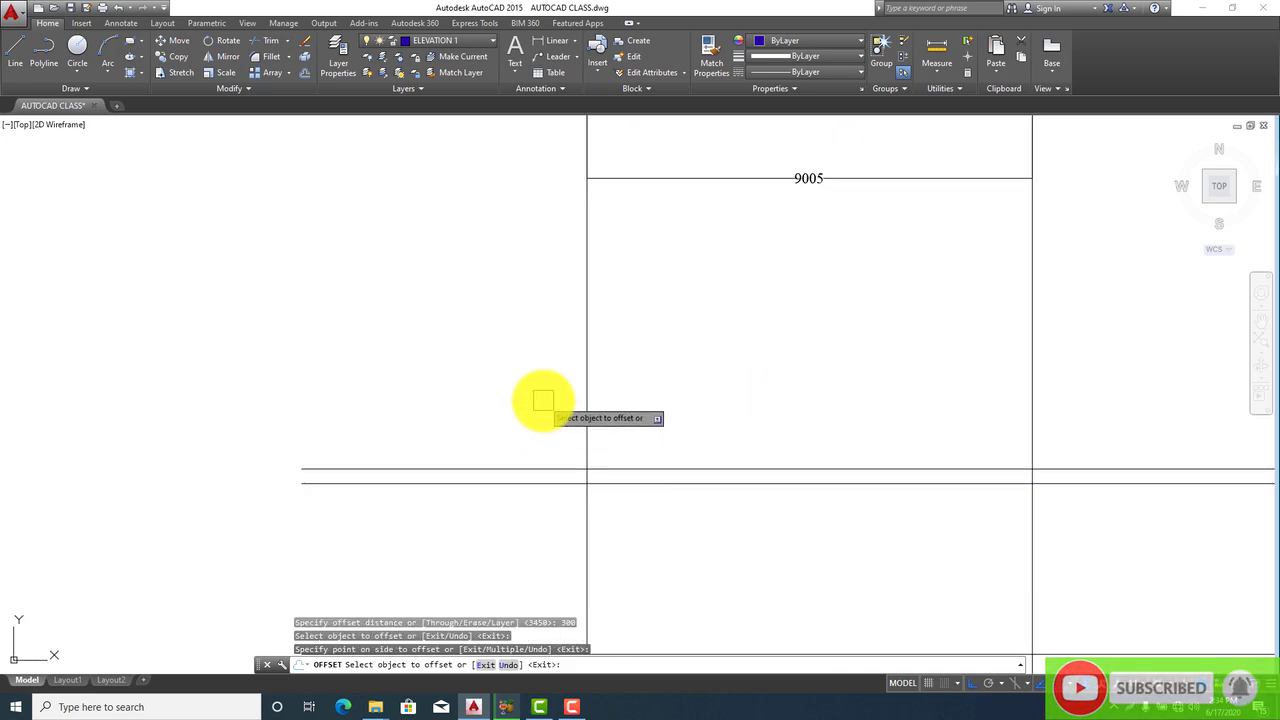
{"action": "key", "text": "Escape"}
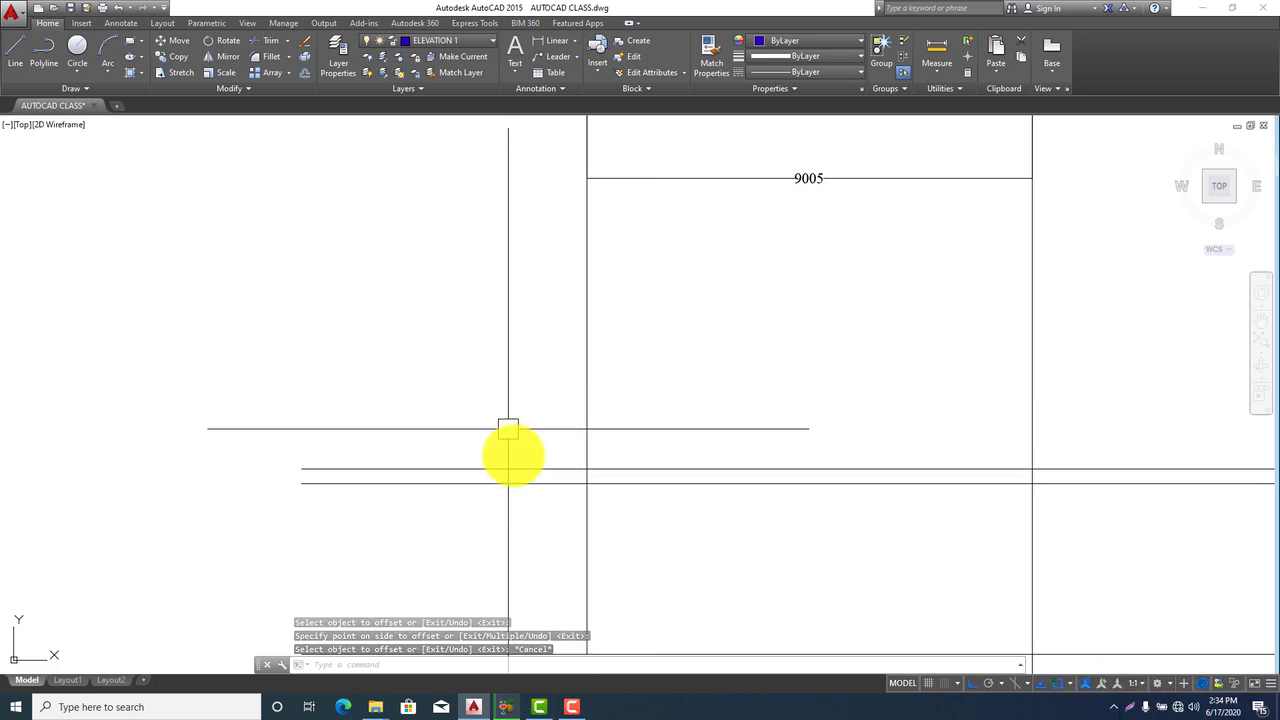
Offset the left wall projection line outward by 600 for the roof overhang
{"action": "scroll", "coordinate": [508, 428], "scroll_direction": "down", "scroll_amount": 3}
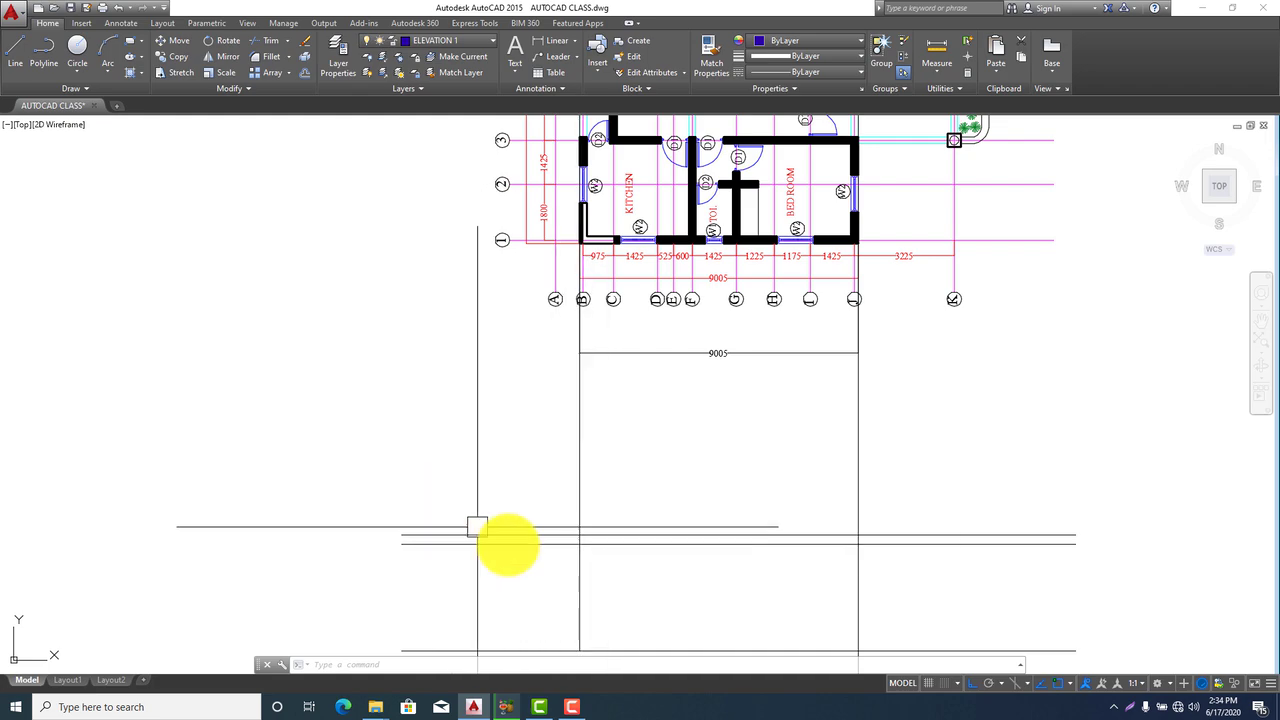
{"action": "scroll", "coordinate": [580, 490], "scroll_direction": "up", "scroll_amount": 5}
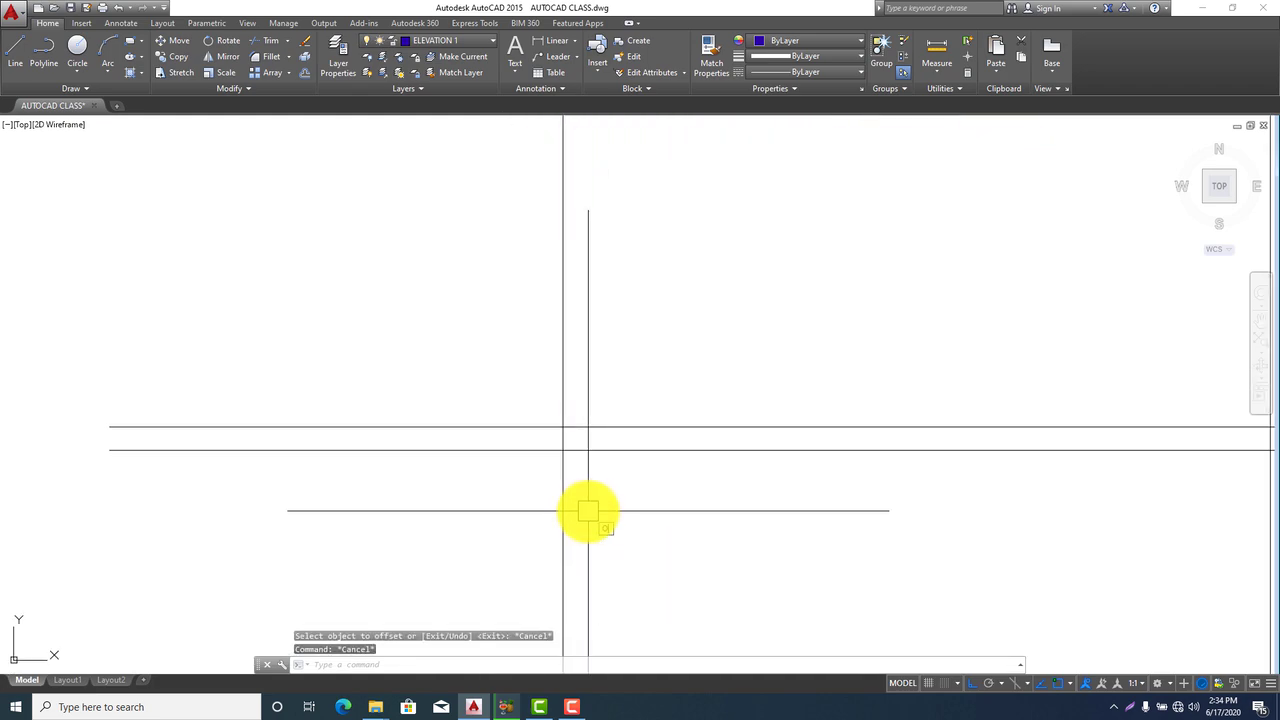
{"action": "key", "text": "Return"}
{"action": "type", "text": "600"}
{"action": "key", "text": "Return"}
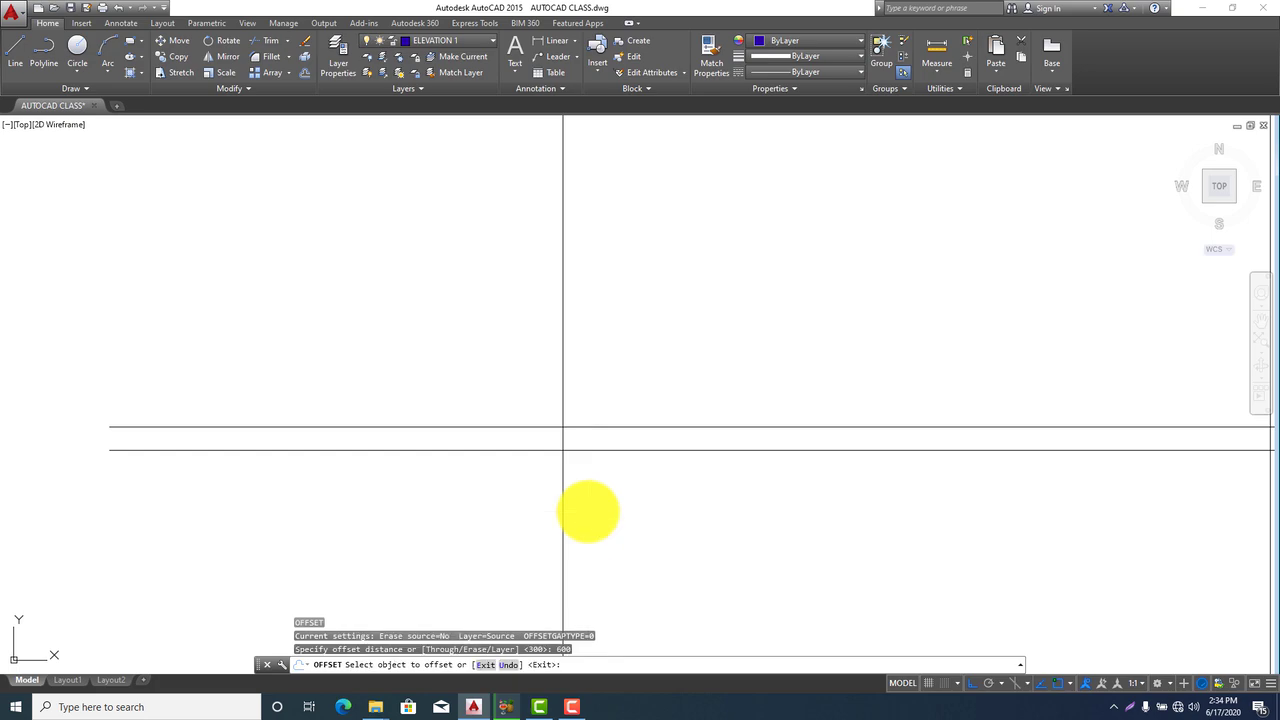
{"action": "key", "text": "Escape"}
{"action": "key", "text": "Return"}
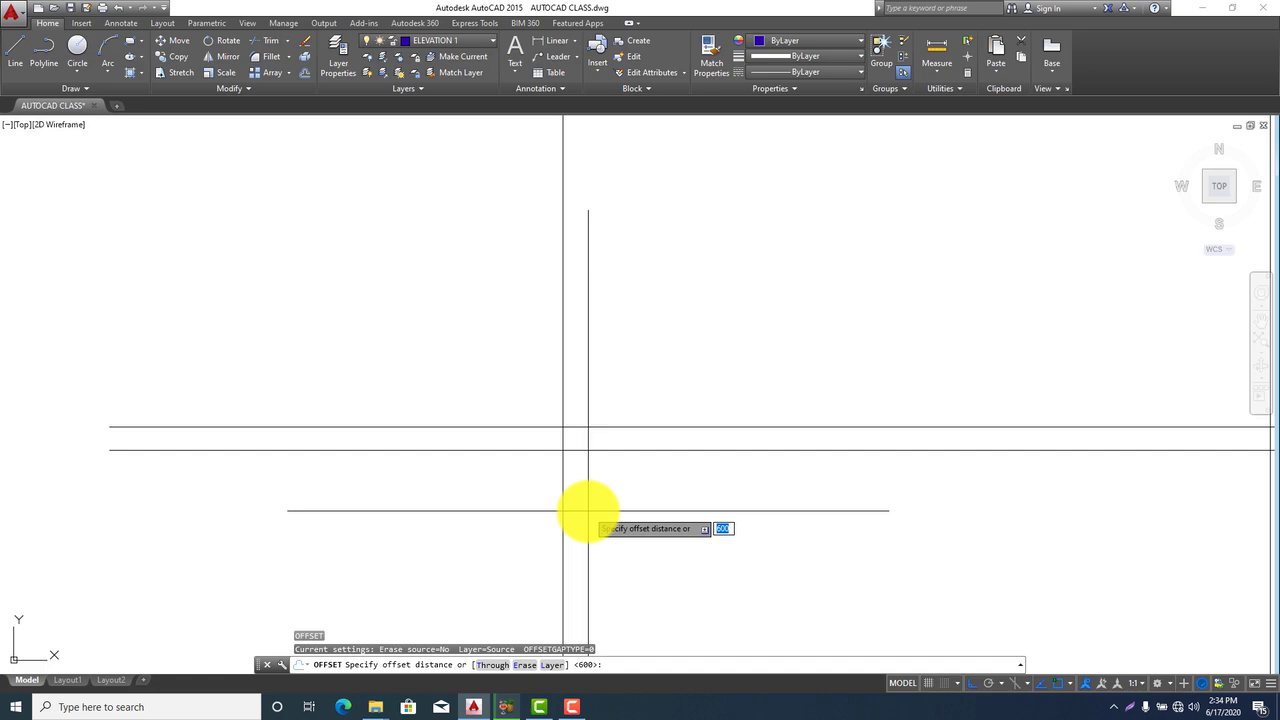
{"action": "key", "text": "Return"}
{"action": "left_click", "coordinate": [563, 497]}
{"action": "left_click", "coordinate": [491, 492]}
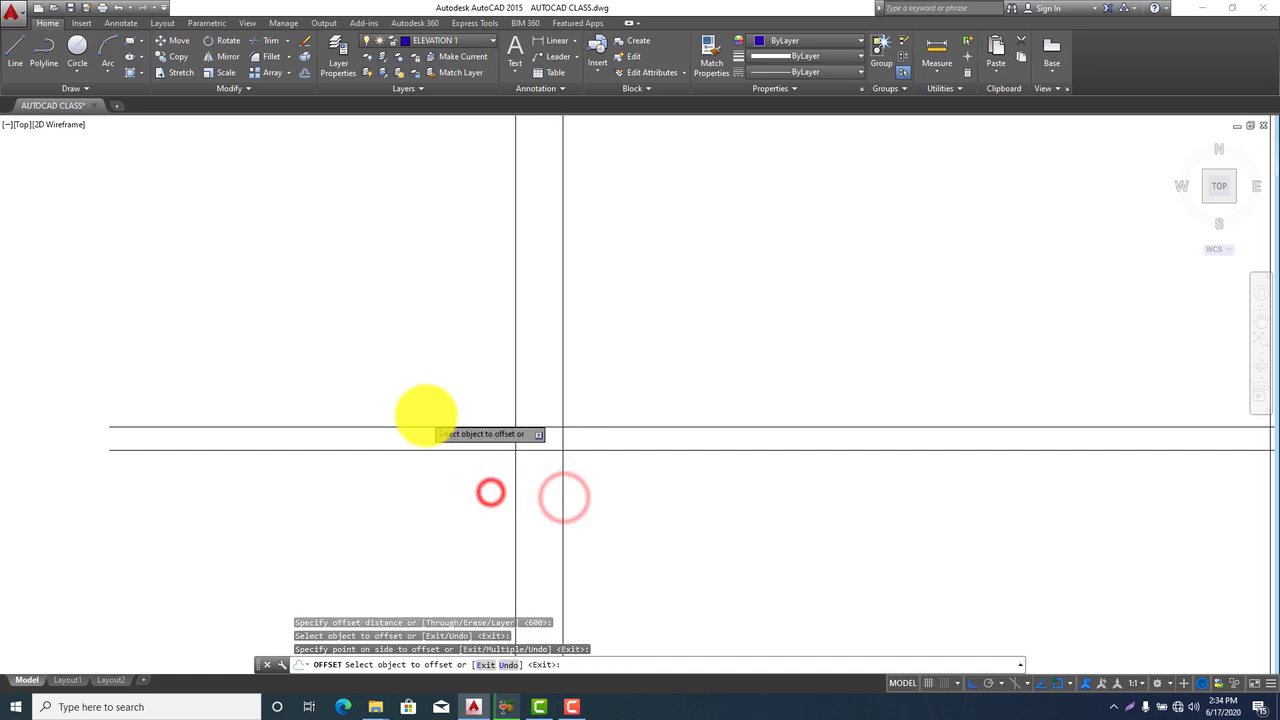
Offset the right wall projection line outward by 600 for the opposite overhang
{"action": "scroll", "coordinate": [423, 414], "scroll_direction": "down", "scroll_amount": 5}
{"action": "left_click", "coordinate": [752, 449]}
{"action": "left_click", "coordinate": [820, 443]}
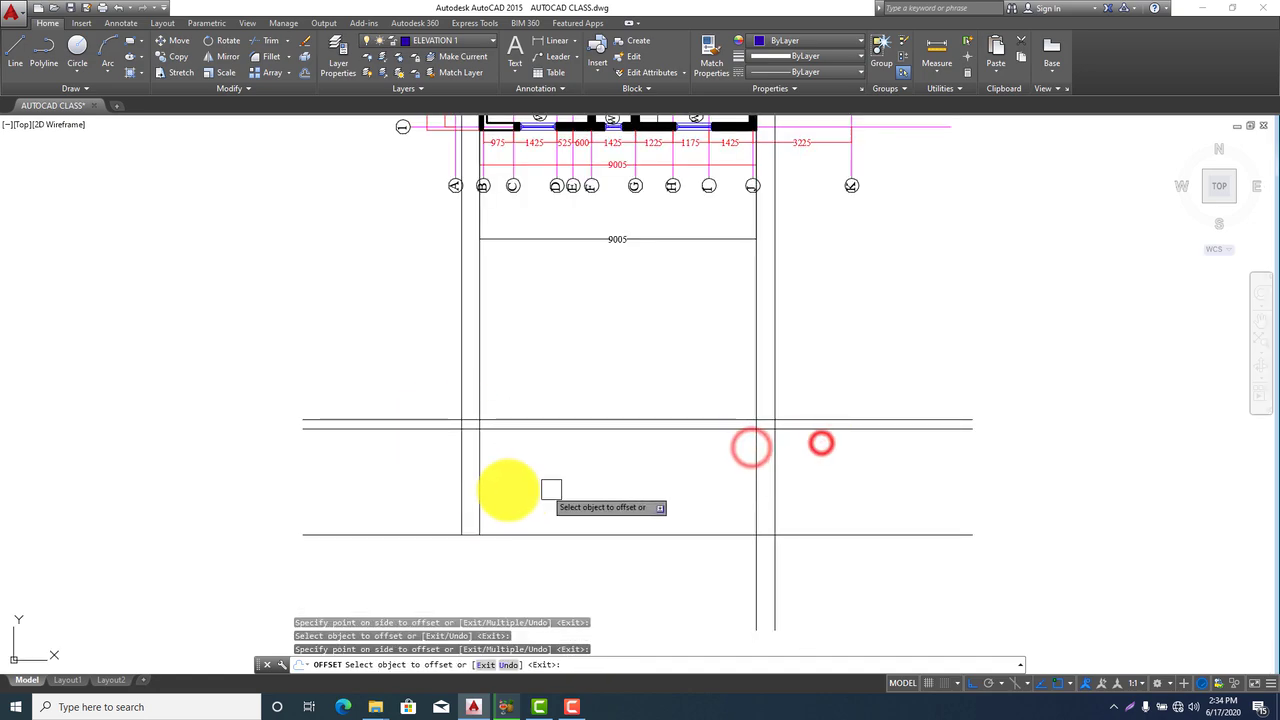
{"action": "scroll", "coordinate": [580, 510], "scroll_direction": "up", "scroll_amount": 5}
{"action": "key", "text": "Escape"}
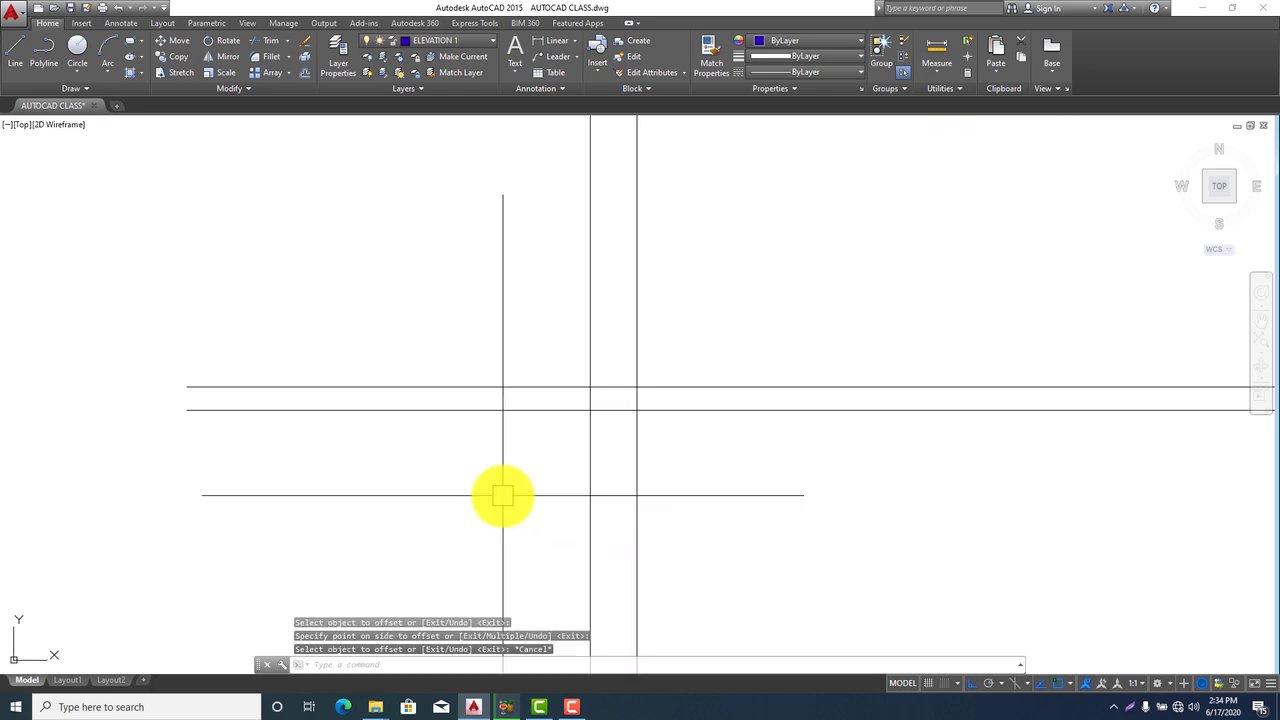
Trim the fascia lines and the left overhang line to each other so the fascia's left end closes
{"action": "key", "text": "Return"}
{"action": "key", "text": "Return"}
{"action": "left_click", "coordinate": [545, 308]}
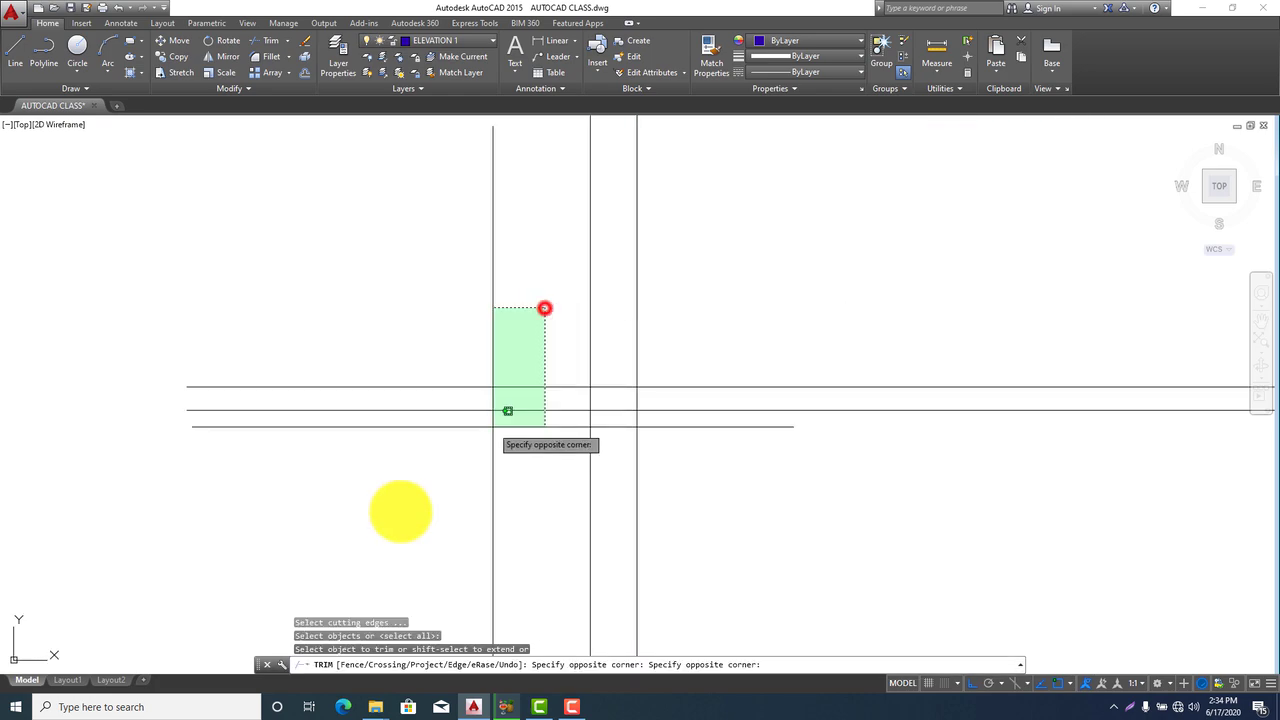
{"action": "left_click", "coordinate": [380, 524]}
{"action": "left_click", "coordinate": [590, 486]}
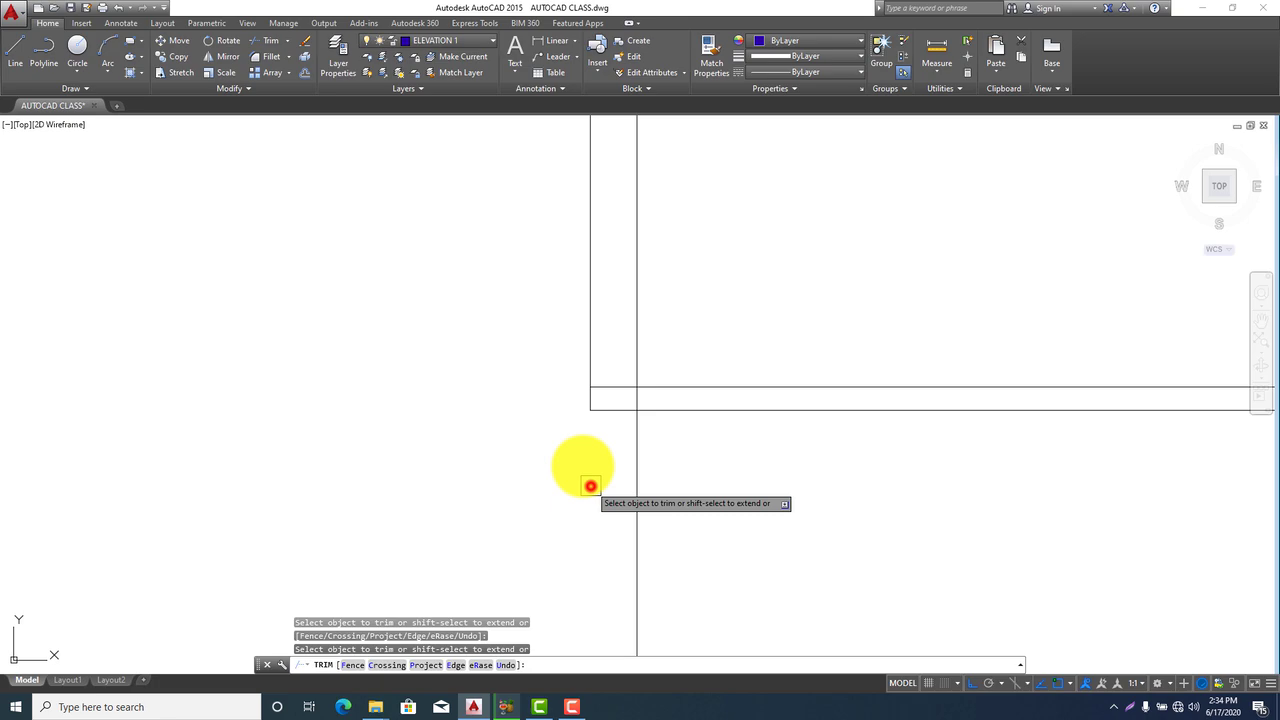
{"action": "left_click", "coordinate": [589, 311]}
Trim the fascia lines and the right overhang line to close the fascia's right end
{"action": "scroll", "coordinate": [311, 427], "scroll_direction": "down", "scroll_amount": 2}
{"action": "middle_click_drag", "start_coordinate": [883, 531], "coordinate": [792, 489]}
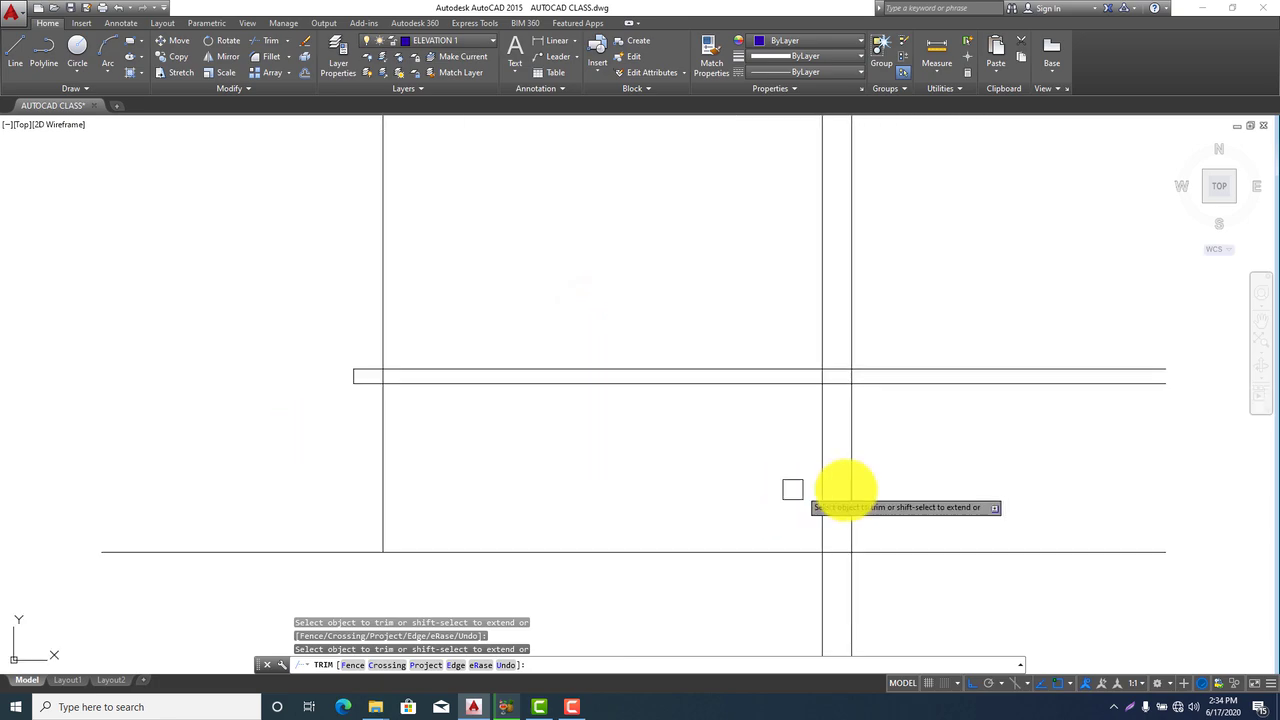
{"action": "left_click", "coordinate": [851, 460]}
{"action": "left_click", "coordinate": [891, 379]}
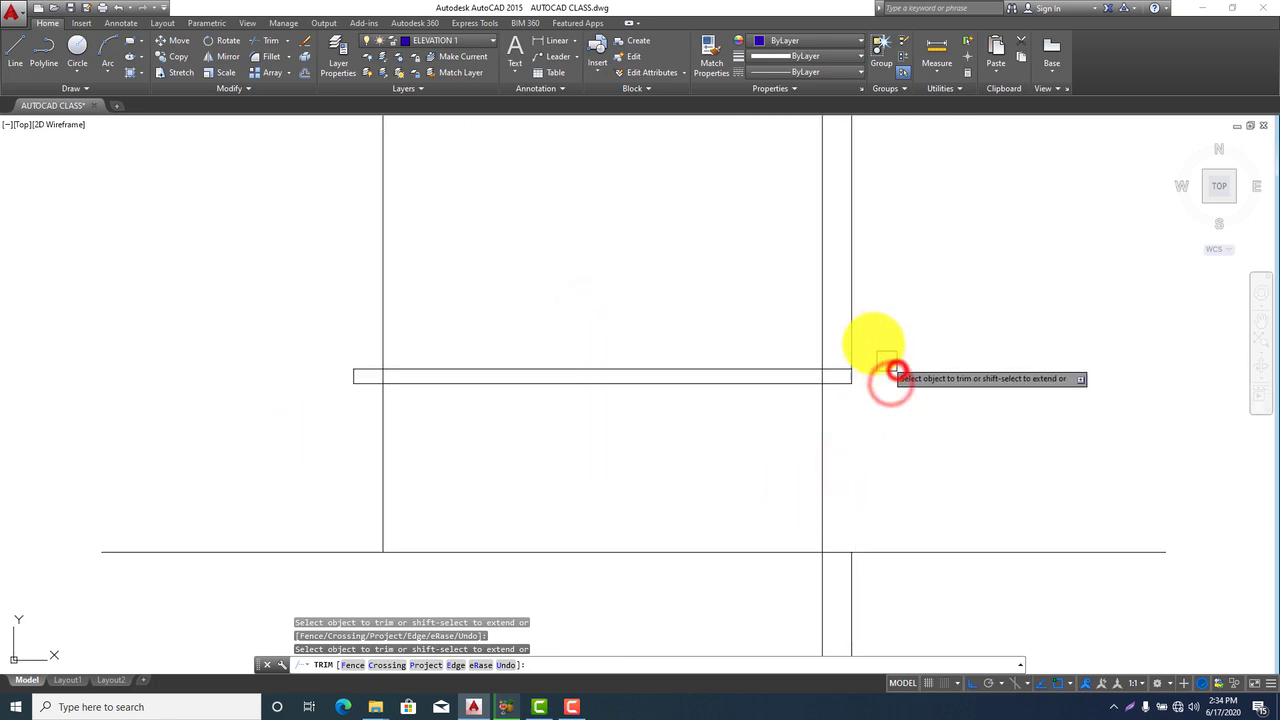
{"action": "left_click", "coordinate": [857, 329]}
Trim the right wall line below the ground line and erase the overhang line's leftover piece there
{"action": "scroll", "coordinate": [862, 345], "scroll_direction": "down", "scroll_amount": 4}
{"action": "middle_click_drag", "start_coordinate": [862, 430], "coordinate": [875, 506]}
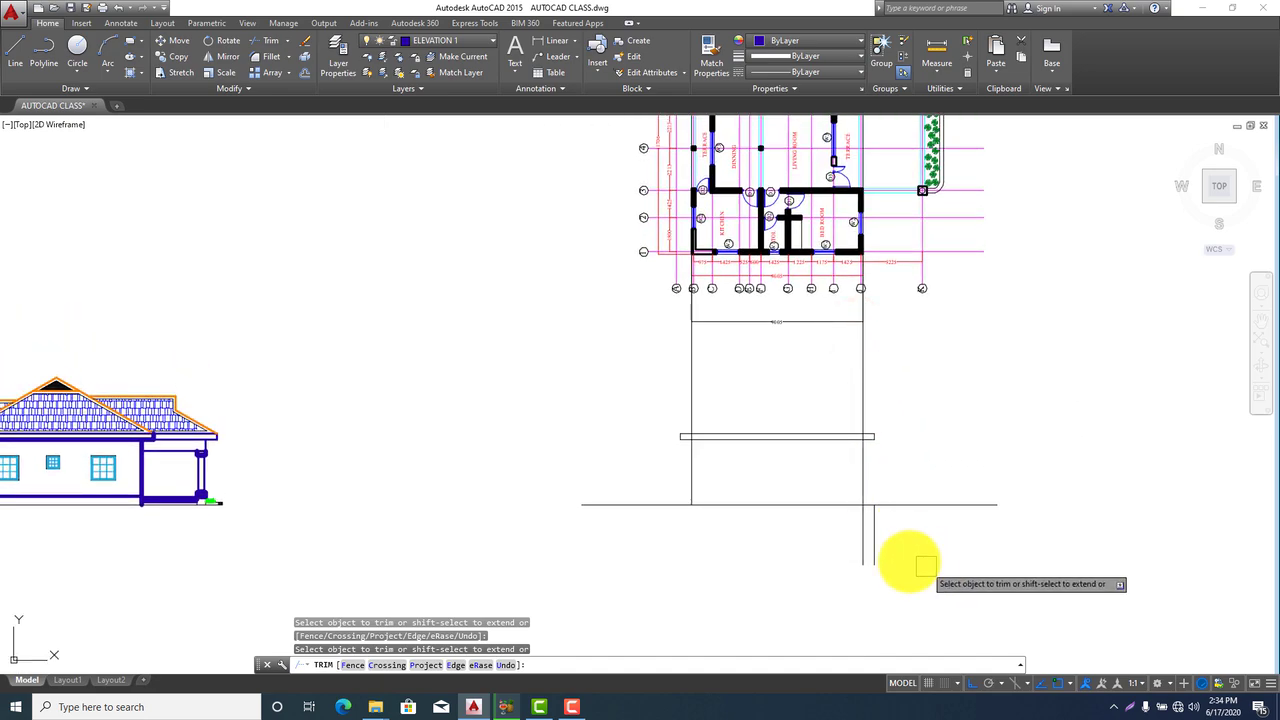
{"action": "scroll", "coordinate": [900, 559], "scroll_direction": "up", "scroll_amount": 2}
{"action": "left_click", "coordinate": [845, 518]}
{"action": "key", "text": "Escape"}
{"action": "left_click", "coordinate": [891, 517]}
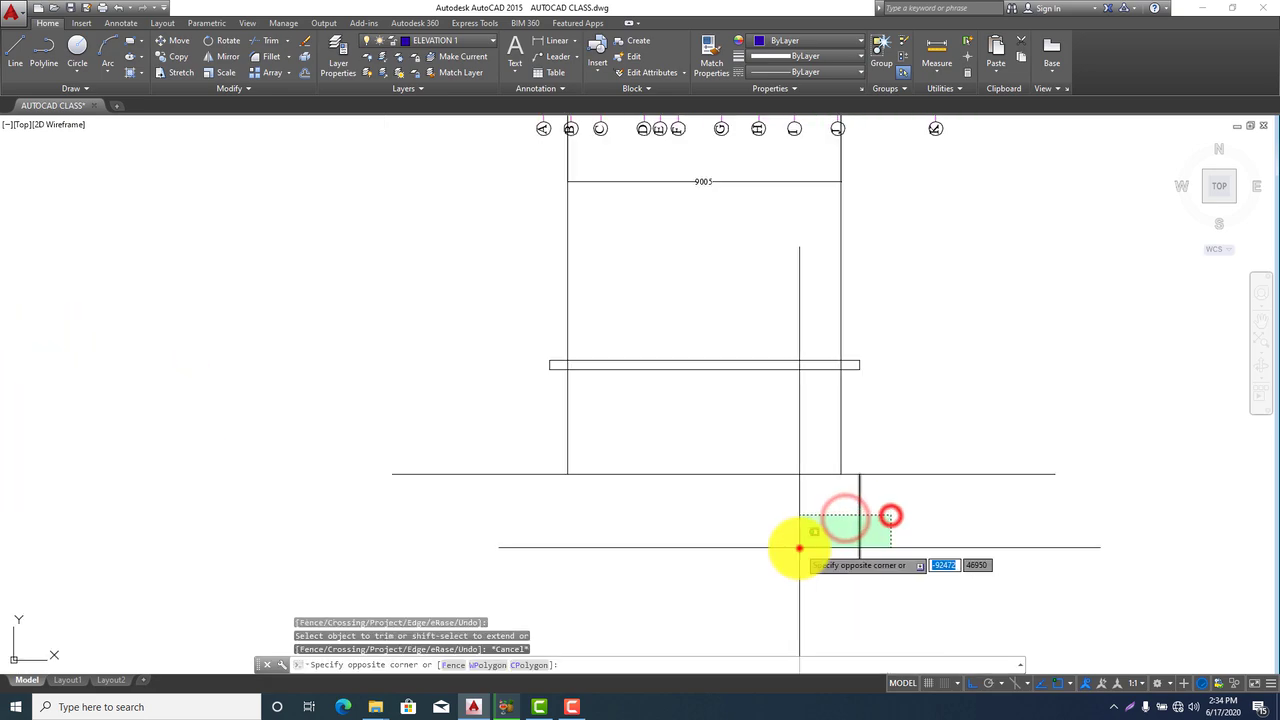
{"action": "left_click", "coordinate": [800, 547]}
{"action": "key", "text": "Delete"}
Copy the right wall projection line from its crossing with the roof plan's lower eave to the lower-right eave corner
{"action": "middle_click_drag", "start_coordinate": [790, 388], "coordinate": [867, 494]}
{"action": "scroll", "coordinate": [800, 403], "scroll_direction": "up", "scroll_amount": 4}
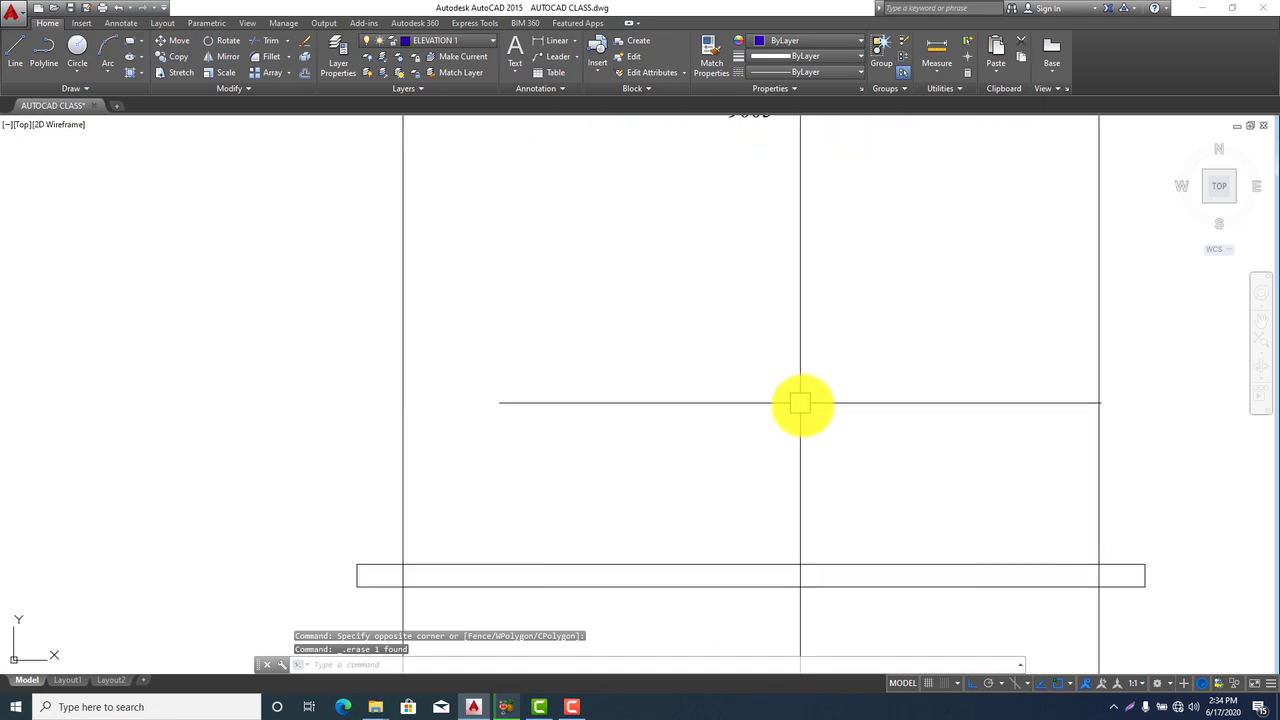
{"action": "middle_click_drag", "start_coordinate": [822, 445], "coordinate": [770, 523]}
{"action": "scroll", "coordinate": [721, 437], "scroll_direction": "down", "scroll_amount": 2}
{"action": "middle_click_drag", "start_coordinate": [639, 407], "coordinate": [664, 471]}
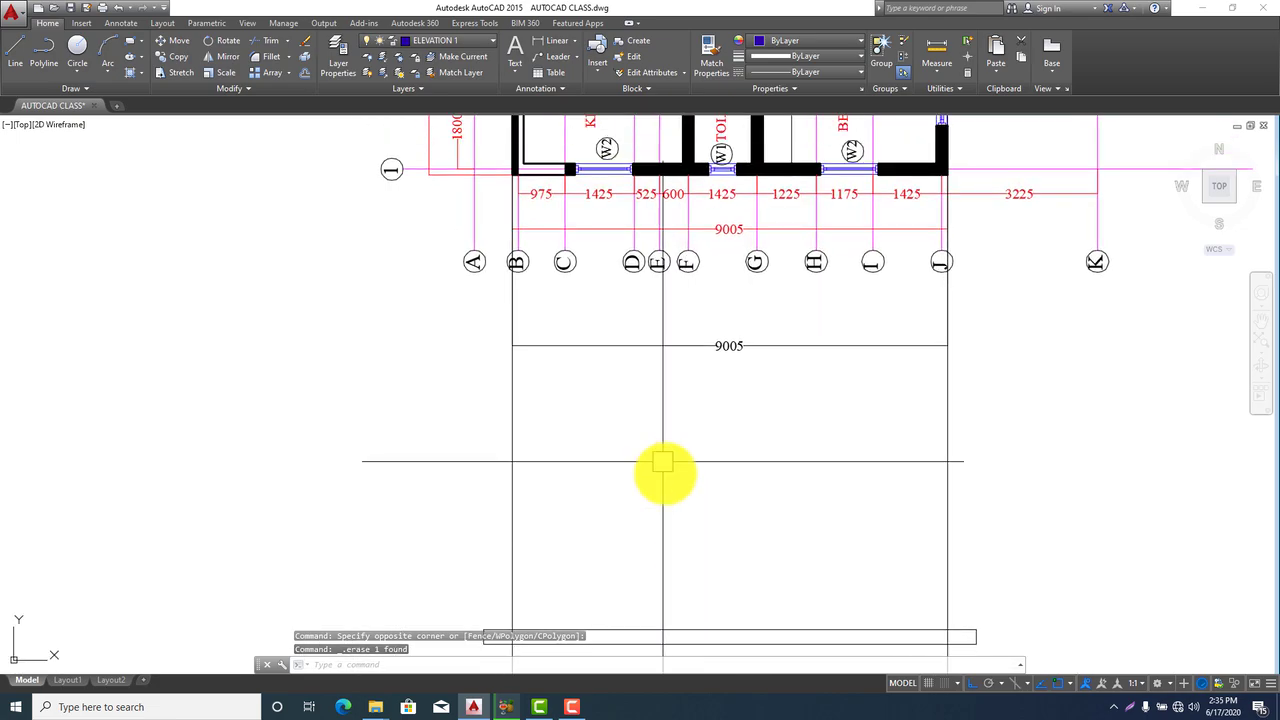
{"action": "scroll", "coordinate": [664, 471], "scroll_direction": "down", "scroll_amount": 4}
{"action": "mouse_move", "coordinate": [685, 260]}
{"action": "middle_mouse_down"}
{"action": "mouse_move", "coordinate": [758, 428]}
{"action": "mouse_move", "coordinate": [774, 518]}
{"action": "middle_mouse_up"}
{"action": "scroll", "coordinate": [845, 392], "scroll_direction": "up", "scroll_amount": 4}
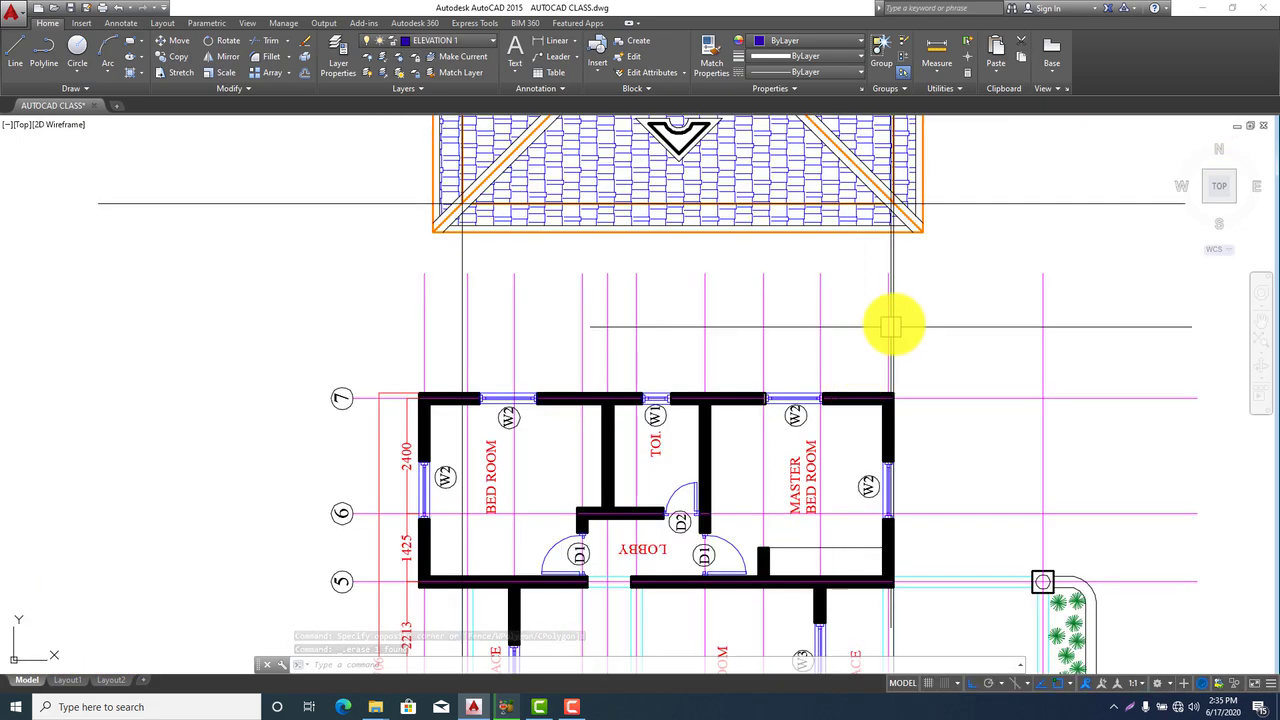
{"action": "middle_click_drag", "start_coordinate": [891, 326], "coordinate": [880, 499]}
{"action": "scroll", "coordinate": [893, 403], "scroll_direction": "up", "scroll_amount": 4}
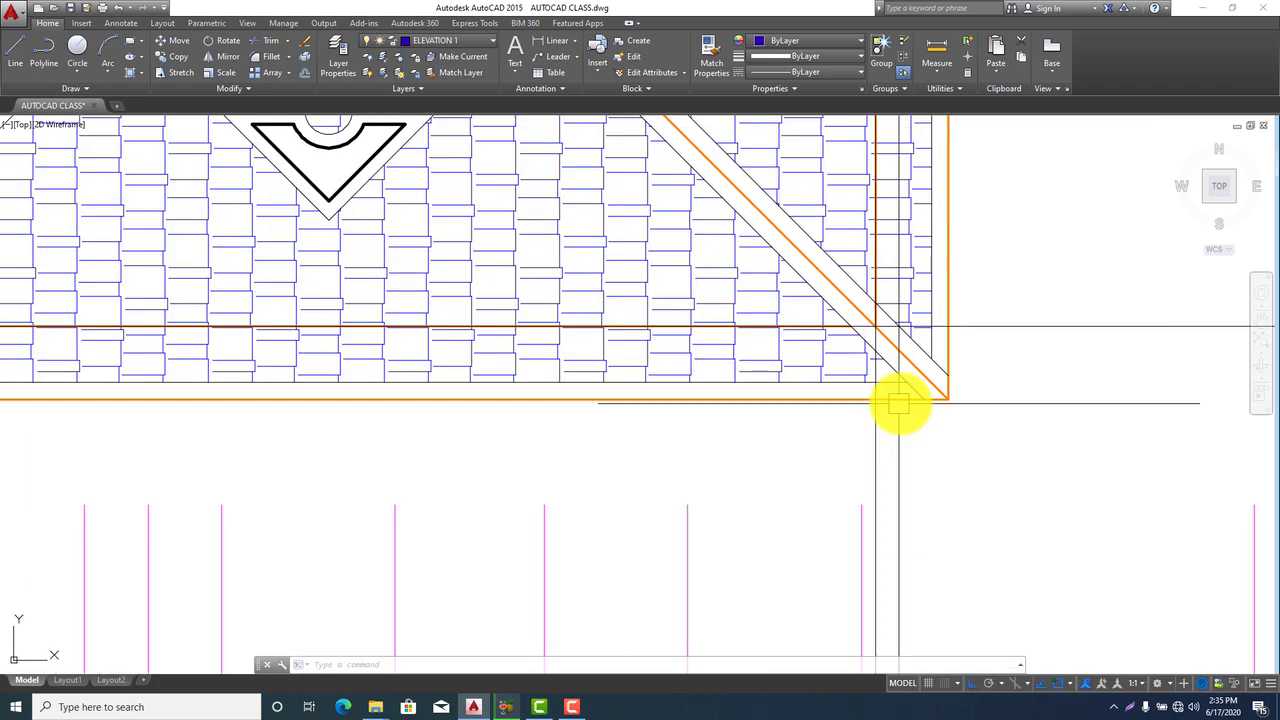
{"action": "left_click", "coordinate": [876, 449]}
{"action": "left_click", "coordinate": [173, 57]}
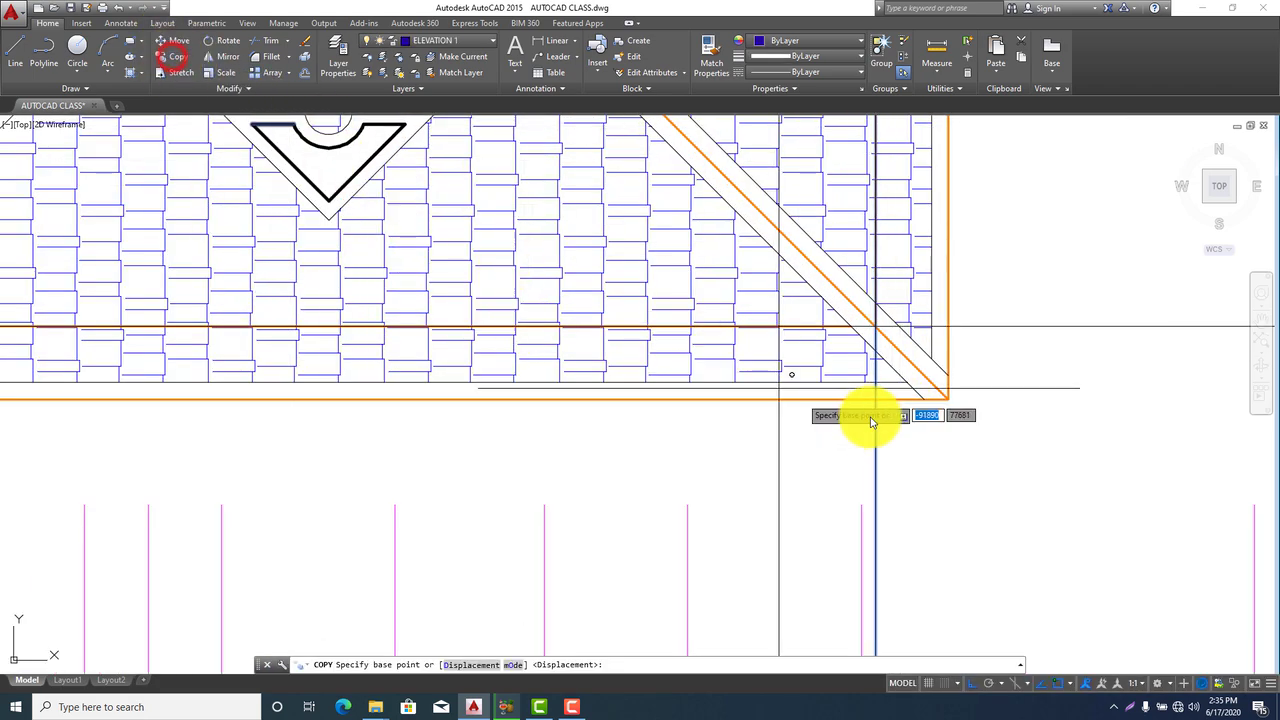
{"action": "left_click", "coordinate": [876, 399]}
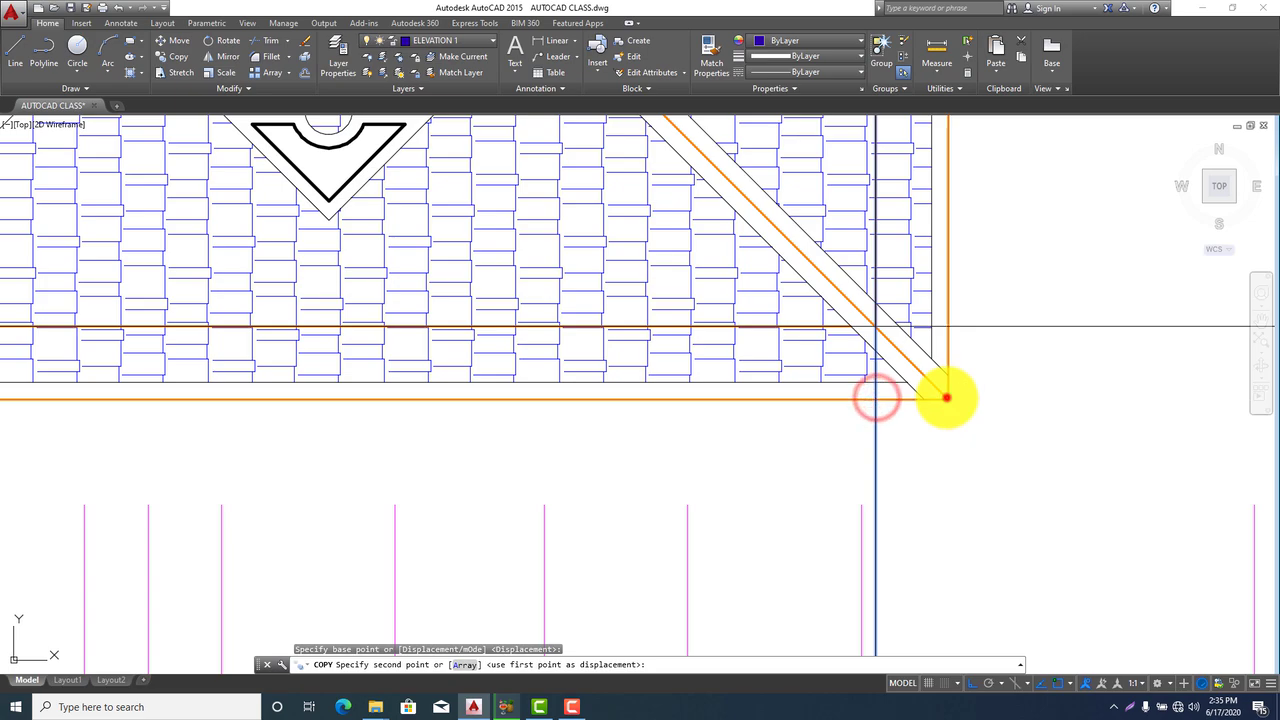
{"action": "left_click", "coordinate": [946, 398]}
{"action": "scroll", "coordinate": [329, 437], "scroll_direction": "down", "scroll_amount": 2}
Place another copy of the wall projection line at the roof plan's lower-left eave corner and finish copying
{"action": "scroll", "coordinate": [415, 402], "scroll_direction": "up", "scroll_amount": 2}
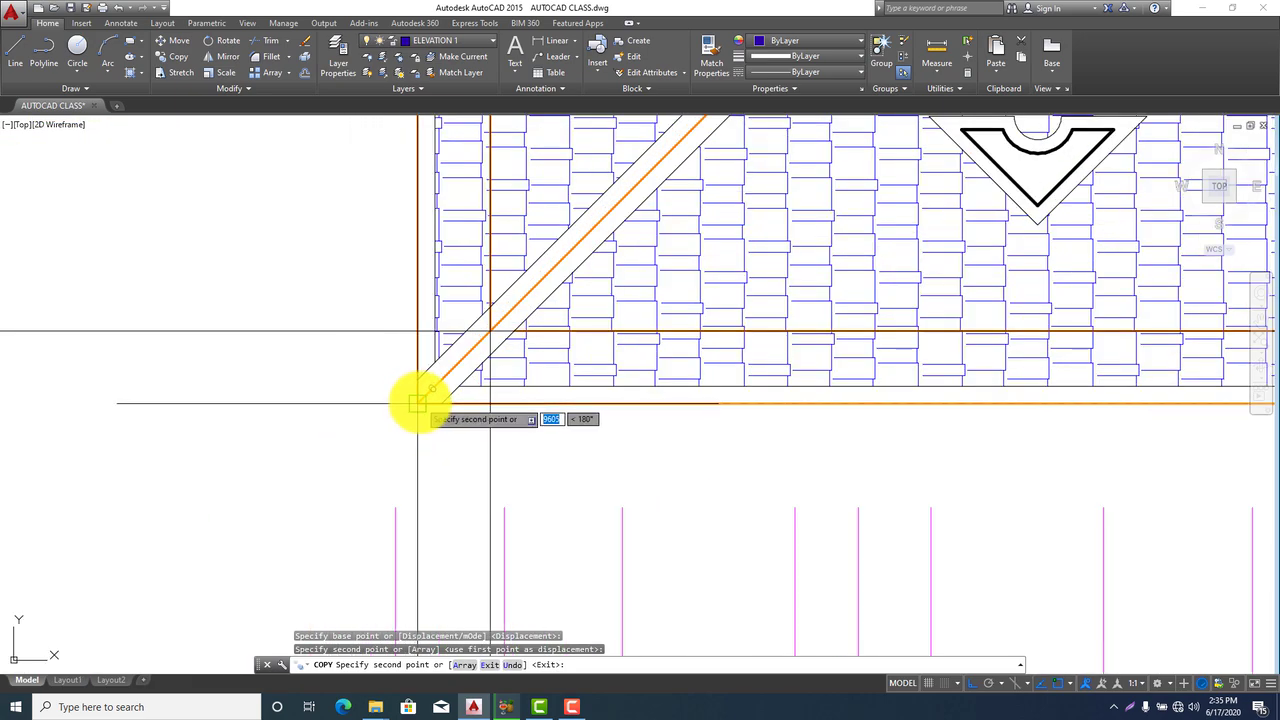
{"action": "left_click", "coordinate": [417, 402]}
{"action": "scroll", "coordinate": [794, 403], "scroll_direction": "down", "scroll_amount": 3}
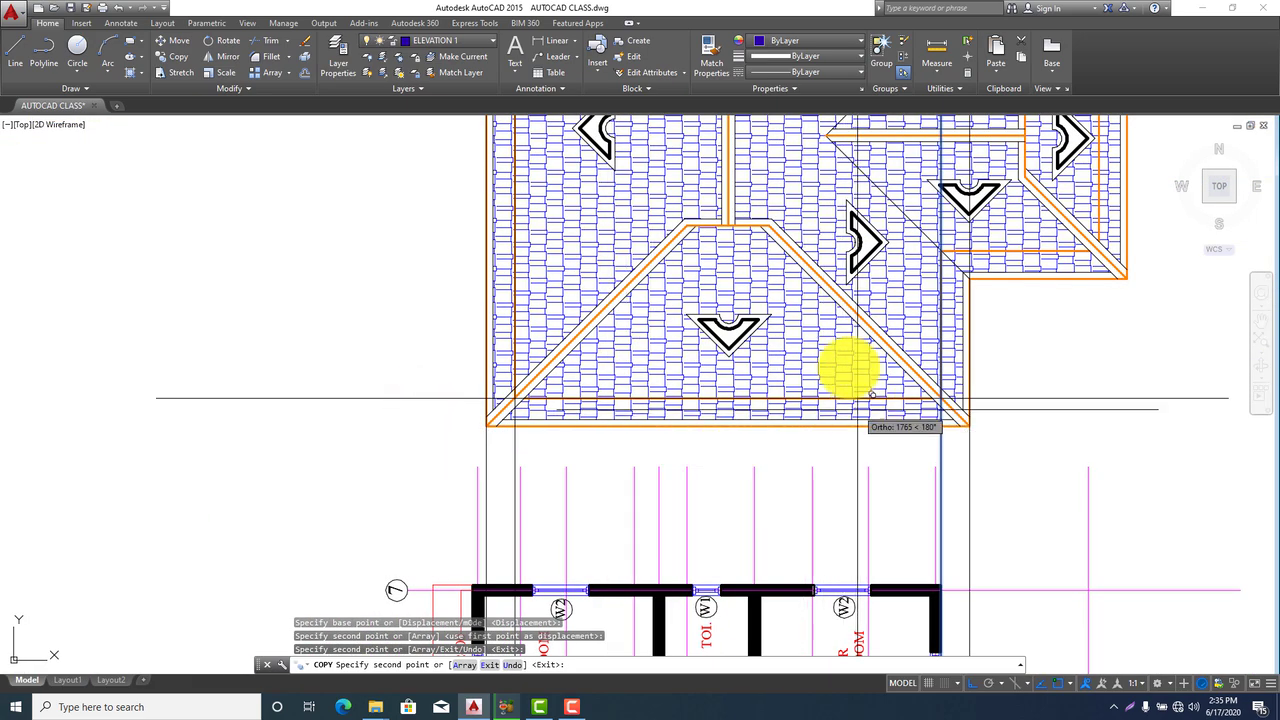
{"action": "key", "text": "Escape"}
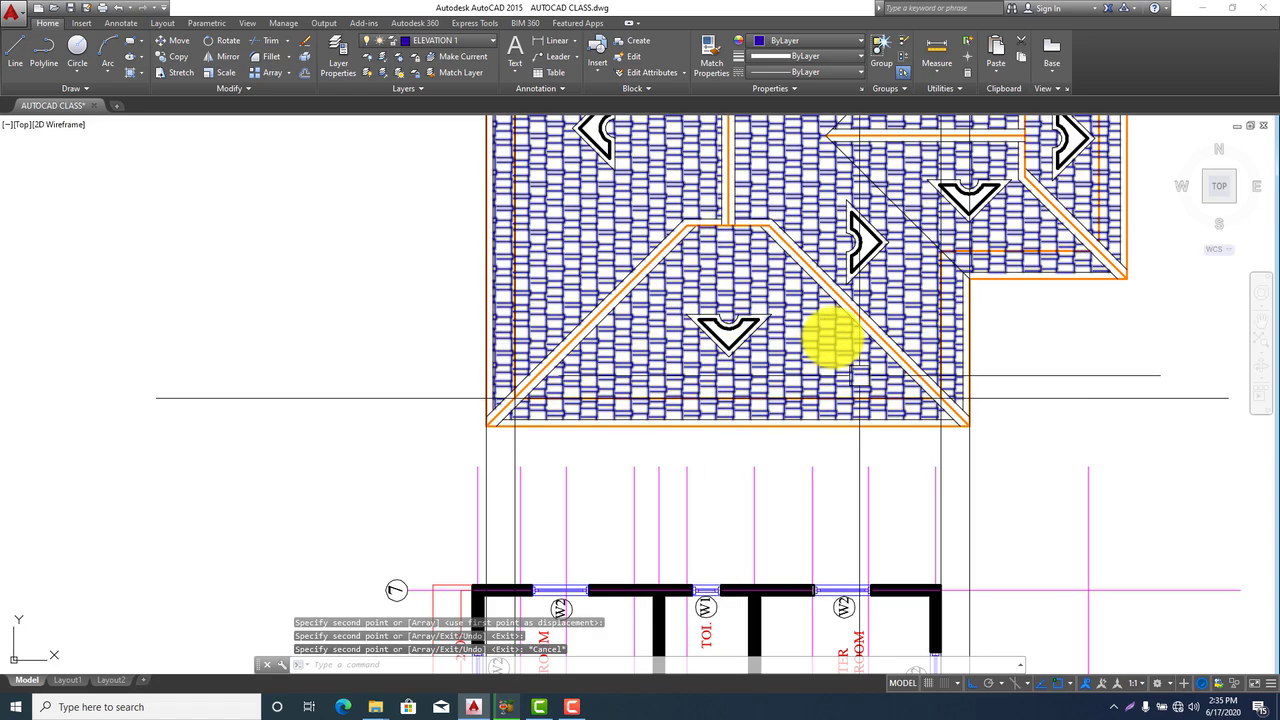
Examine the roof plan's hips, ridges and side projections, and locate the finished elevations for reference
{"action": "scroll", "coordinate": [757, 477], "scroll_direction": "down", "scroll_amount": 2}
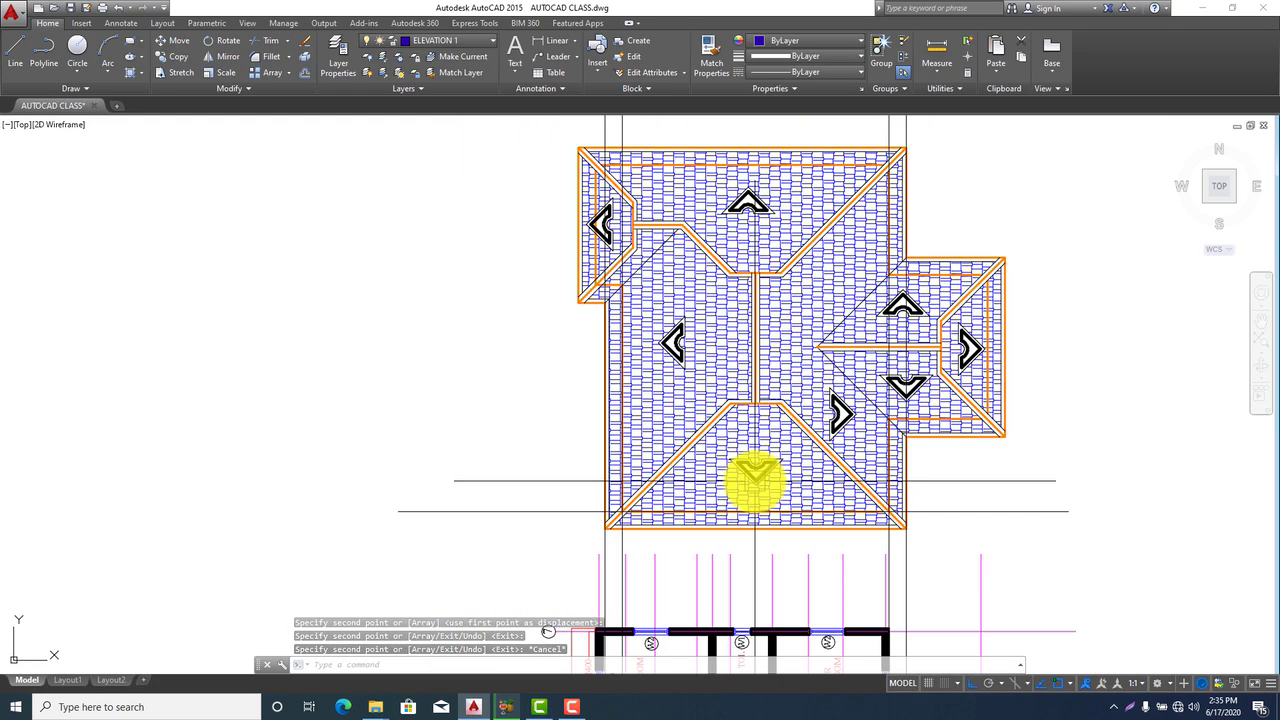
{"action": "scroll", "coordinate": [922, 412], "scroll_direction": "up", "scroll_amount": 4}
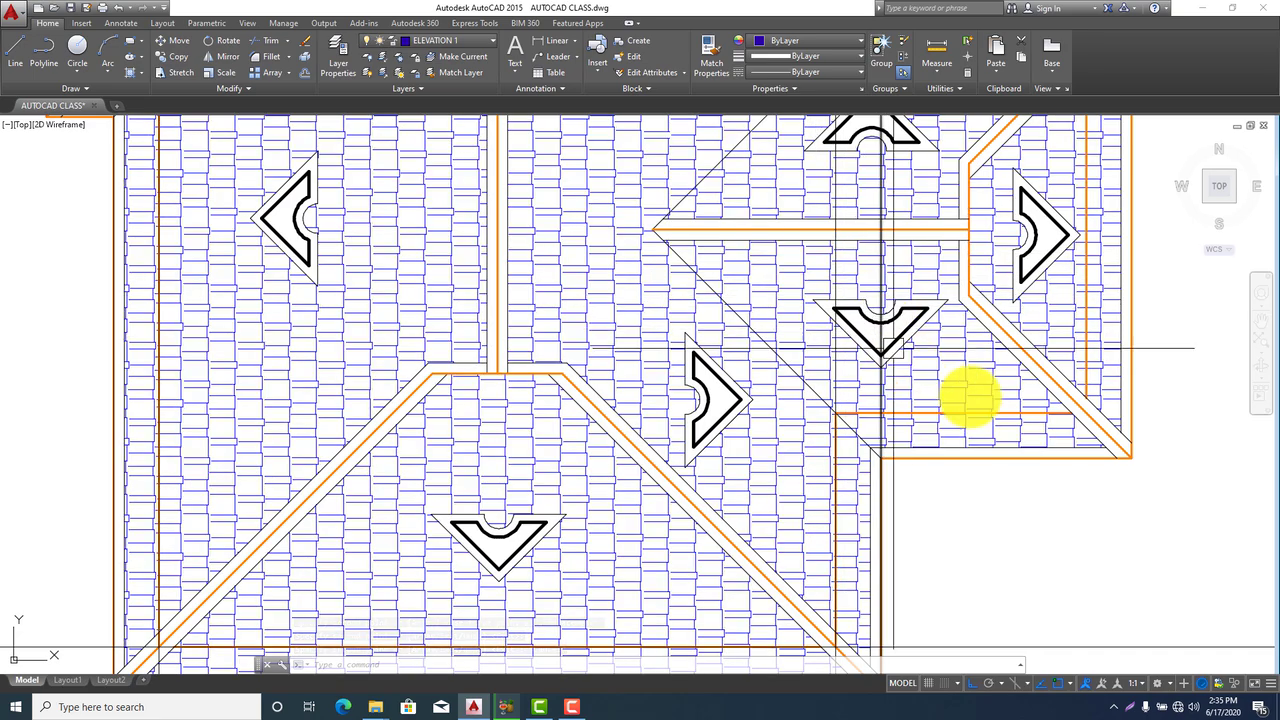
{"action": "scroll", "coordinate": [992, 412], "scroll_direction": "down", "scroll_amount": 3}
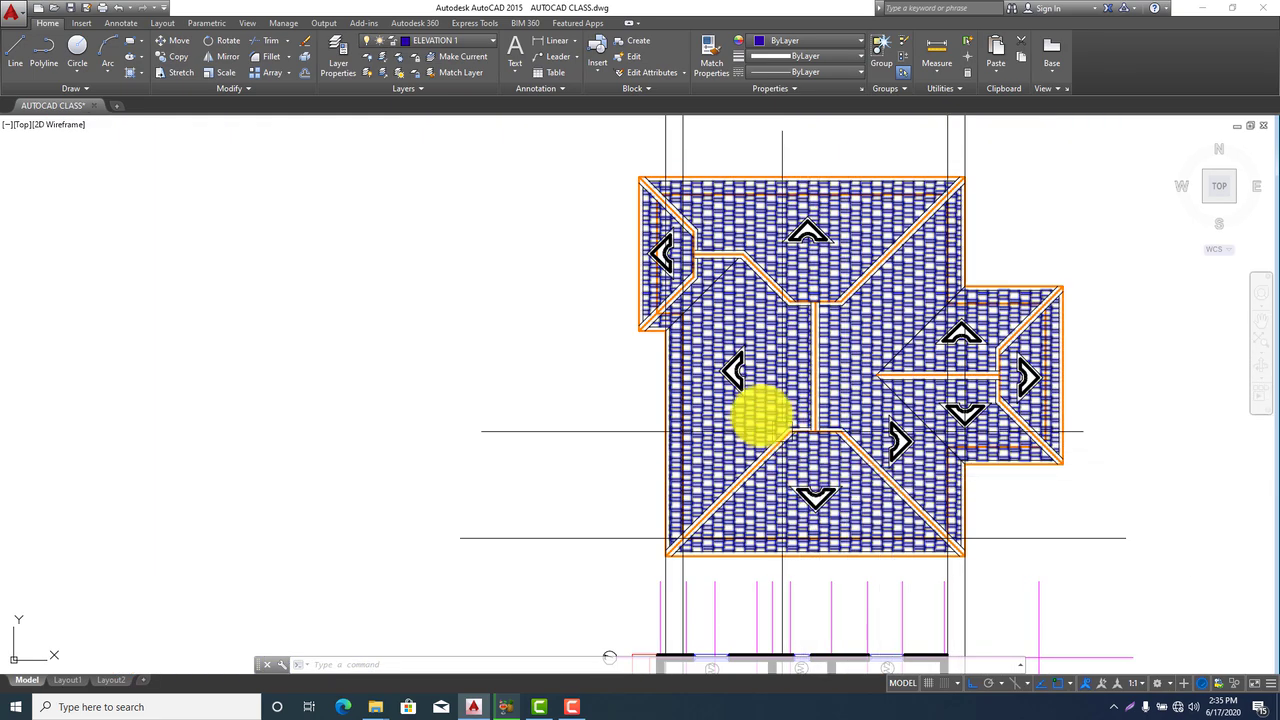
{"action": "scroll", "coordinate": [709, 286], "scroll_direction": "up", "scroll_amount": 5}
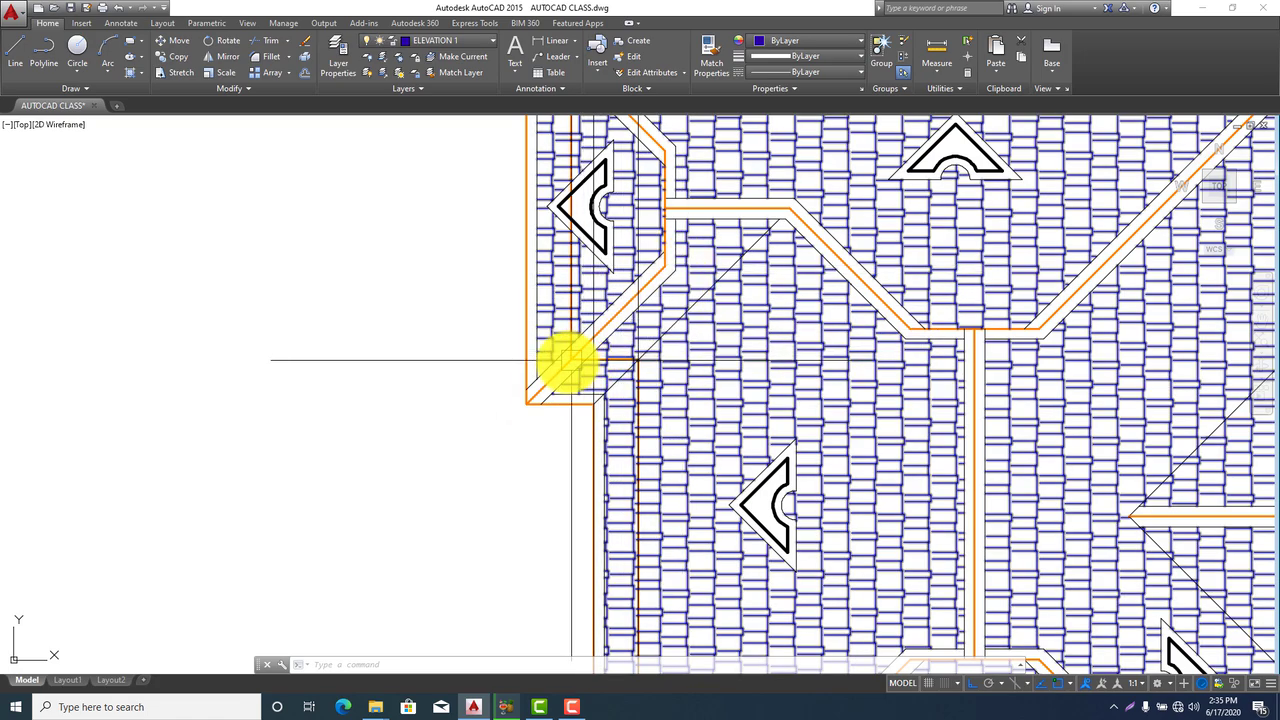
{"action": "scroll", "coordinate": [563, 363], "scroll_direction": "down", "scroll_amount": 8}
{"action": "middle_click_drag", "start_coordinate": [685, 485], "coordinate": [663, 376]}
{"action": "middle_click_drag", "start_coordinate": [608, 578], "coordinate": [657, 483]}
{"action": "middle_click_drag", "start_coordinate": [996, 501], "coordinate": [986, 501]}
{"action": "left_click_drag", "start_coordinate": [986, 501], "coordinate": [664, 529]}
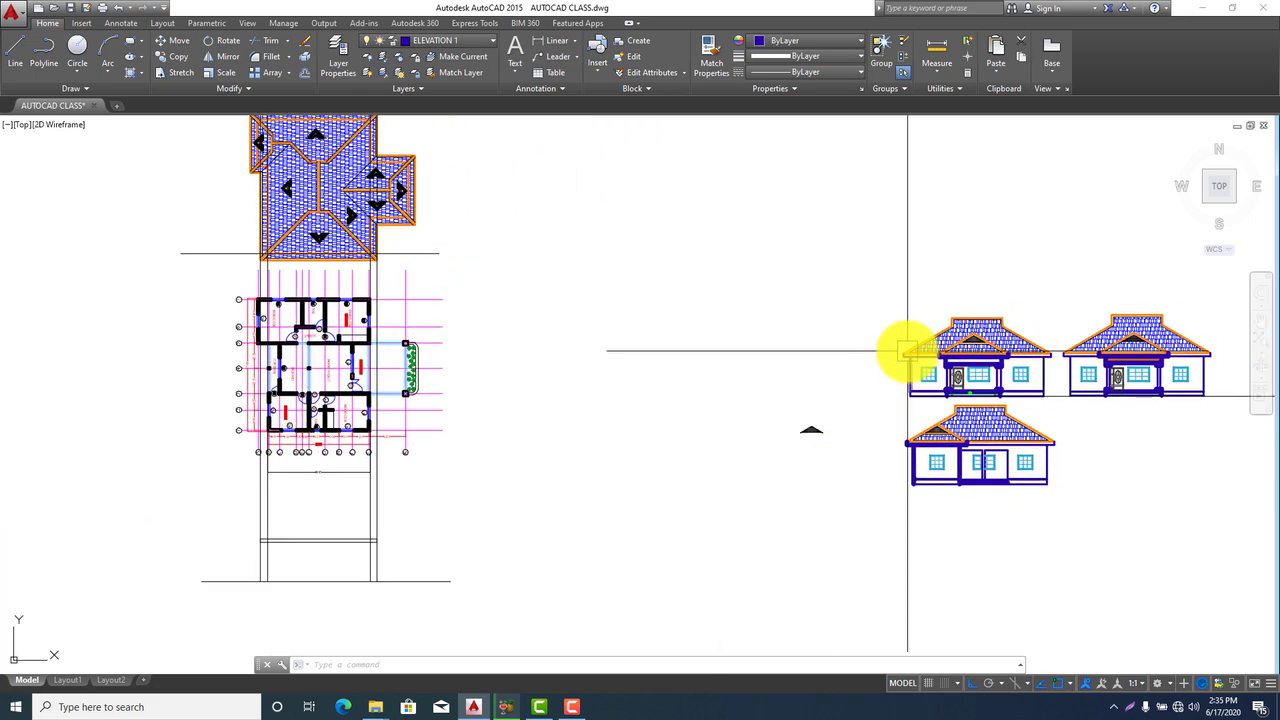
Copy the left sloping roof line of the finished elevation from its eave end to the new fascia's upper-left corner, with Ortho off
{"action": "scroll", "coordinate": [930, 347], "scroll_direction": "up", "scroll_amount": 10}
{"action": "left_click", "coordinate": [902, 290]}
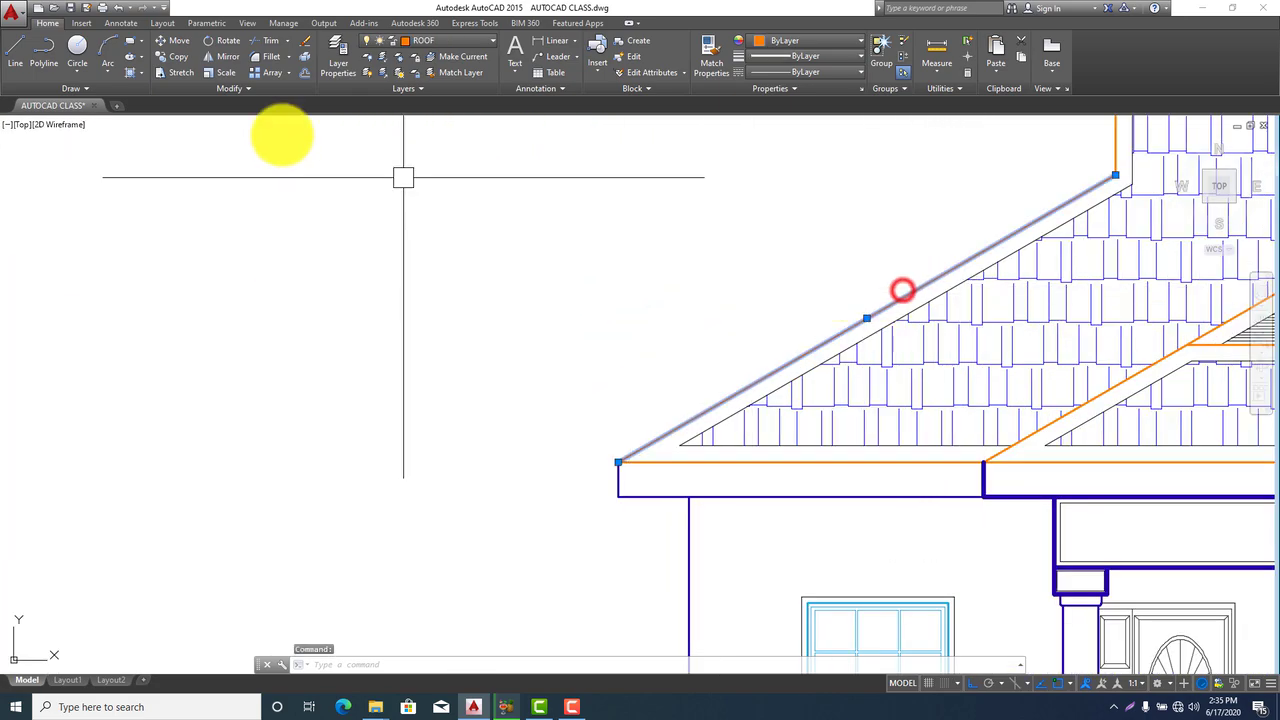
{"action": "left_click", "coordinate": [176, 55]}
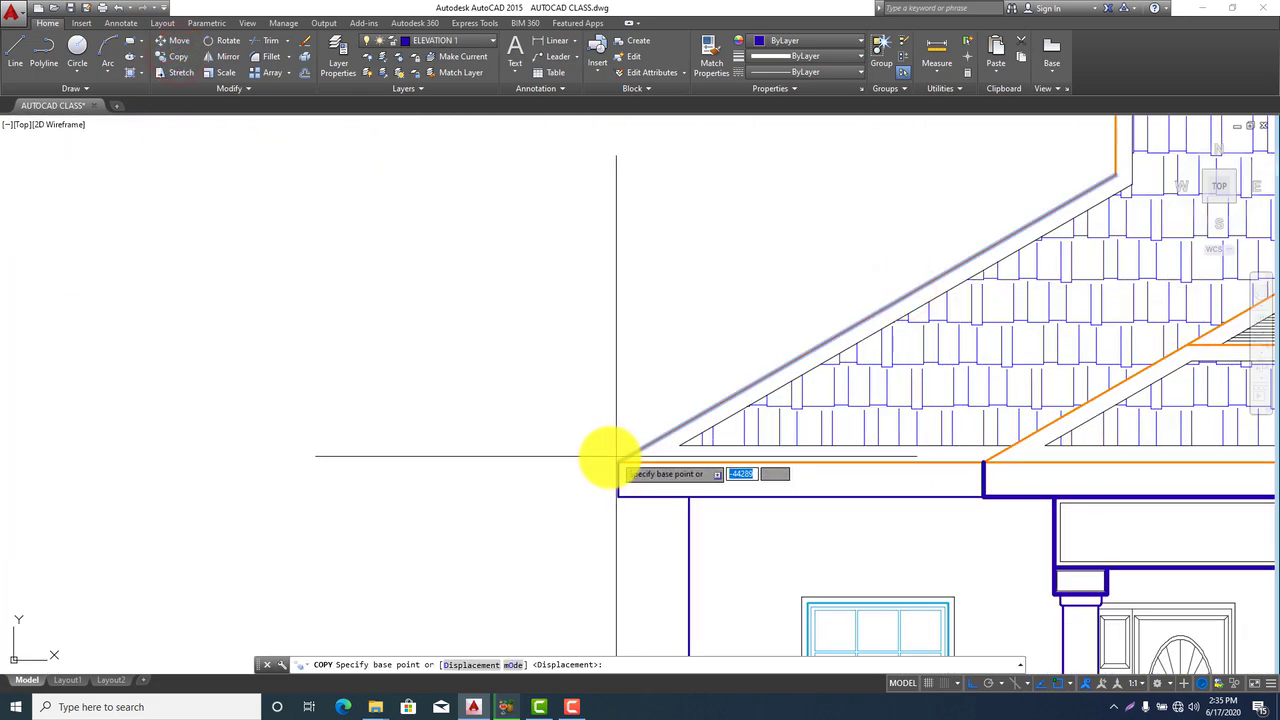
{"action": "scroll", "coordinate": [619, 464], "scroll_direction": "down", "scroll_amount": 5}
{"action": "middle_click_drag", "start_coordinate": [509, 534], "coordinate": [1046, 423]}
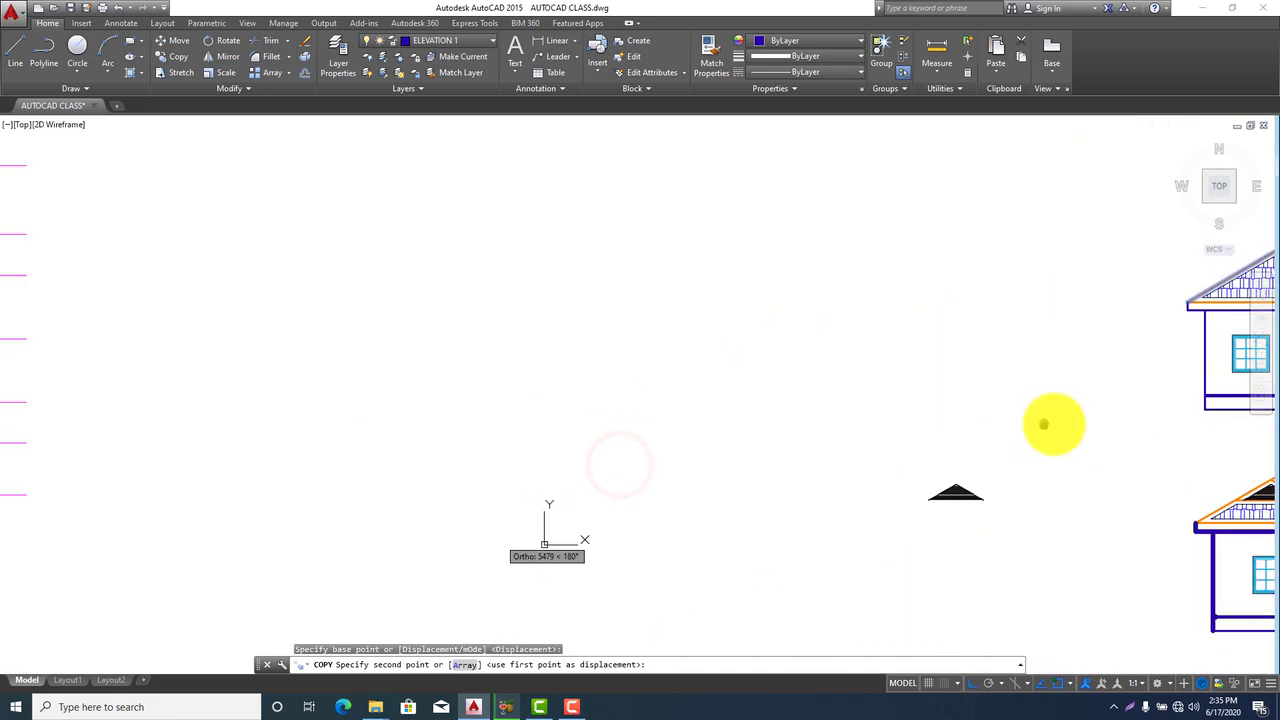
{"action": "left_click", "coordinate": [967, 681]}
{"action": "scroll", "coordinate": [886, 541], "scroll_direction": "down", "scroll_amount": 6}
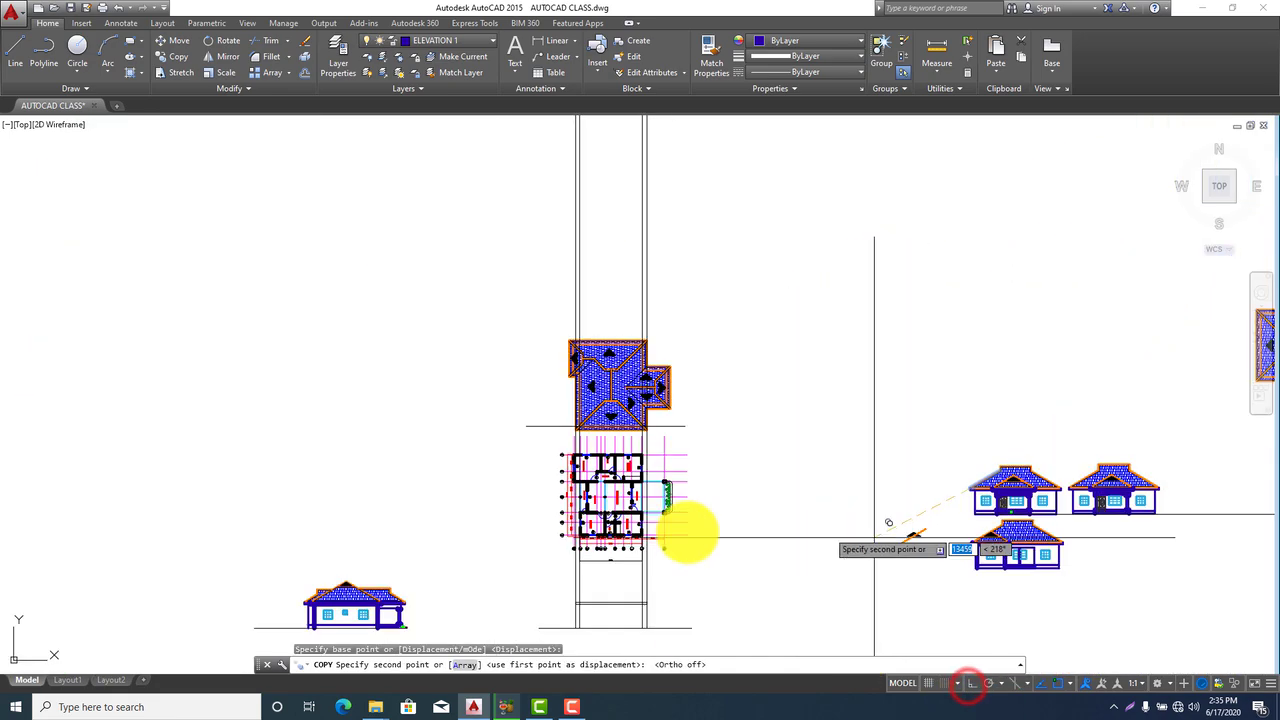
{"action": "middle_click_drag", "start_coordinate": [649, 537], "coordinate": [812, 518]}
{"action": "scroll", "coordinate": [787, 562], "scroll_direction": "up", "scroll_amount": 6}
{"action": "middle_click_drag", "start_coordinate": [676, 577], "coordinate": [701, 499]}
{"action": "scroll", "coordinate": [643, 509], "scroll_direction": "up", "scroll_amount": 6}
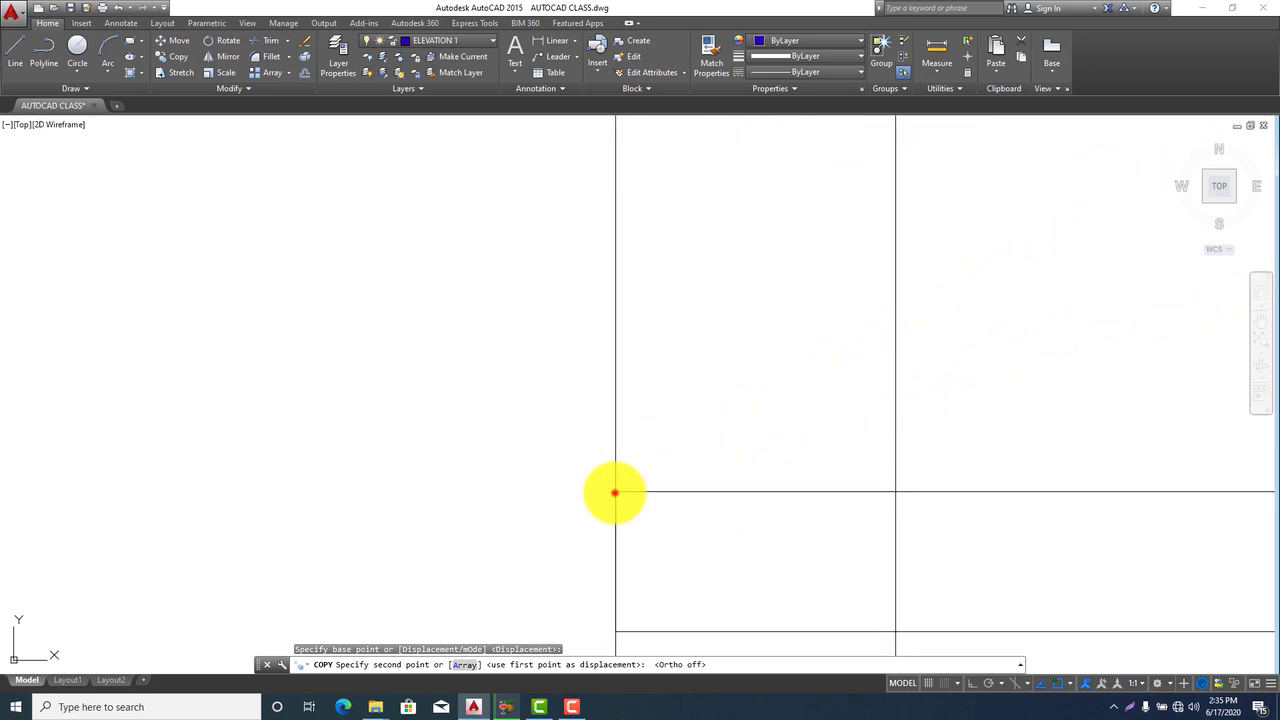
{"action": "left_click", "coordinate": [615, 492]}
{"action": "scroll", "coordinate": [391, 480], "scroll_direction": "down", "scroll_amount": 5}
{"action": "key", "text": "Escape"}
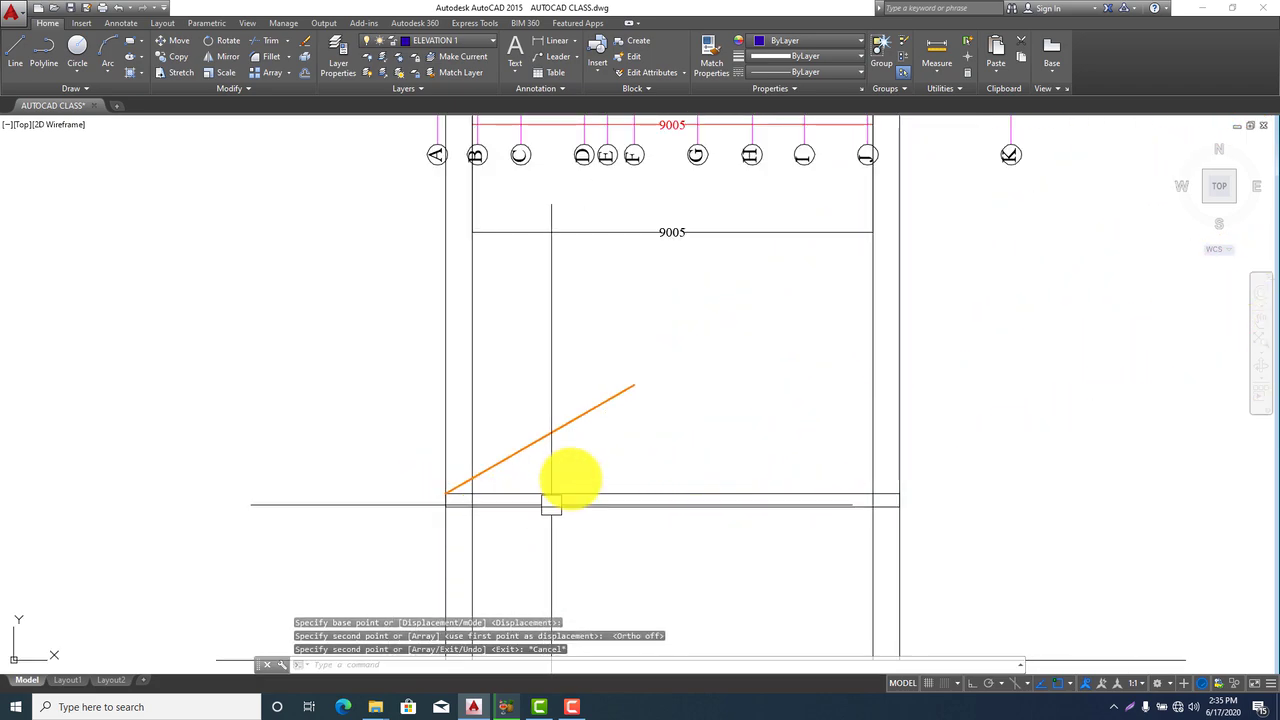
Mirror the sloping roof line about a vertical axis through the midpoint of the fascia's upper edge, with Ortho on, keeping the original
{"action": "scroll", "coordinate": [585, 495], "scroll_direction": "down", "scroll_amount": 5}
{"action": "scroll", "coordinate": [651, 466], "scroll_direction": "up", "scroll_amount": 5}
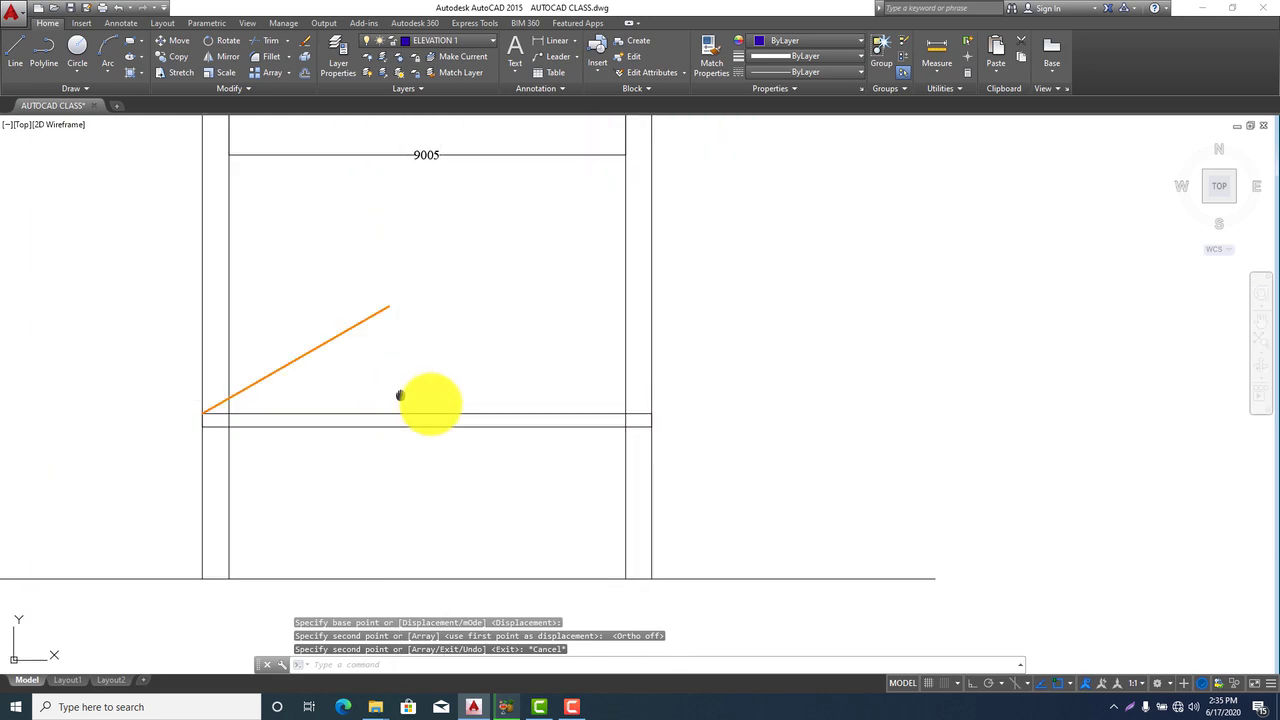
{"action": "middle_click_drag", "start_coordinate": [399, 396], "coordinate": [593, 424]}
{"action": "left_click", "coordinate": [514, 373]}
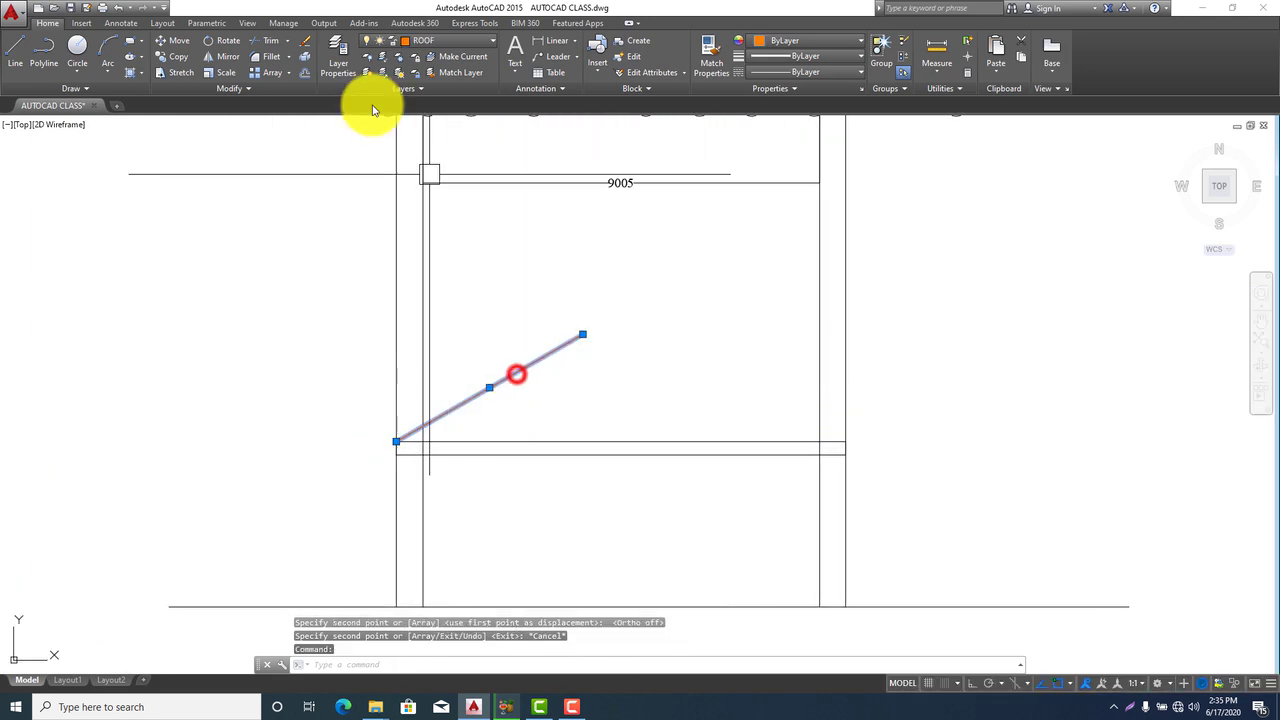
{"action": "left_click", "coordinate": [214, 60]}
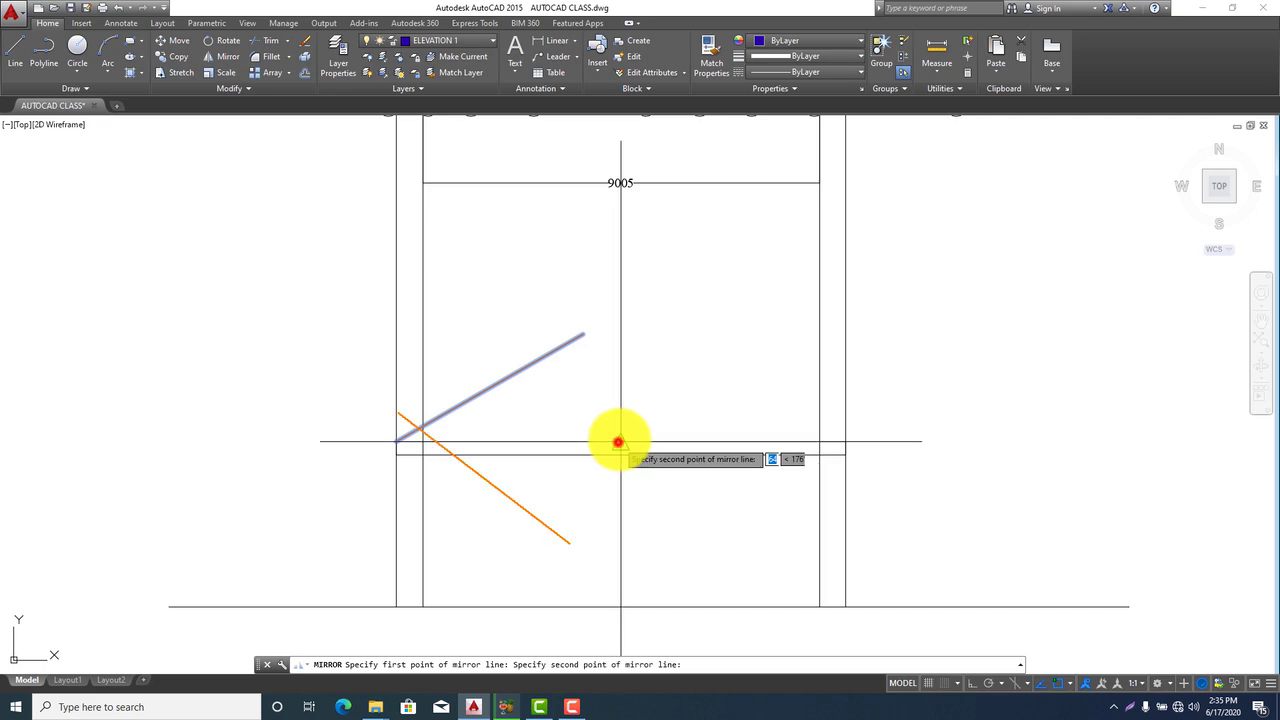
{"action": "left_click", "coordinate": [973, 686]}
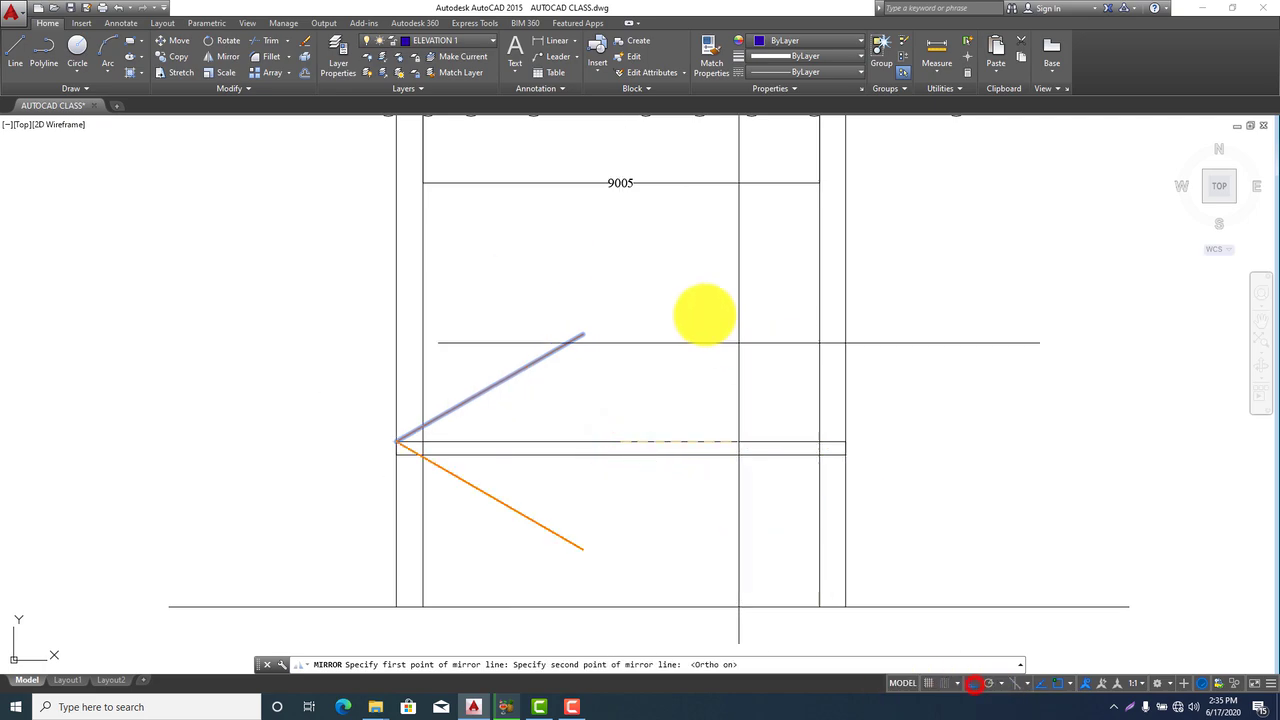
{"action": "left_click", "coordinate": [635, 265]}
{"action": "key", "text": "Return"}
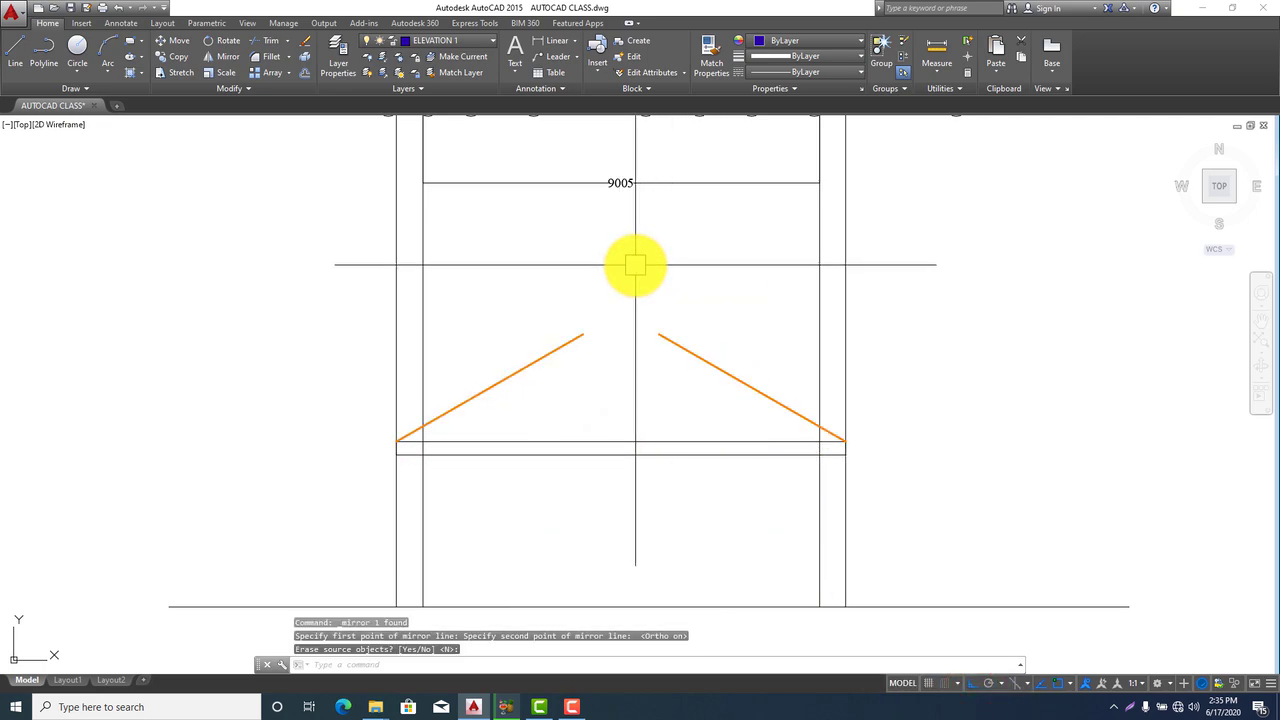
Copy the right overhang projection line from the roof plan's lower-right eave corner to the midpoint of the short edge joining the lower hips
{"action": "scroll", "coordinate": [660, 437], "scroll_direction": "down", "scroll_amount": 6}
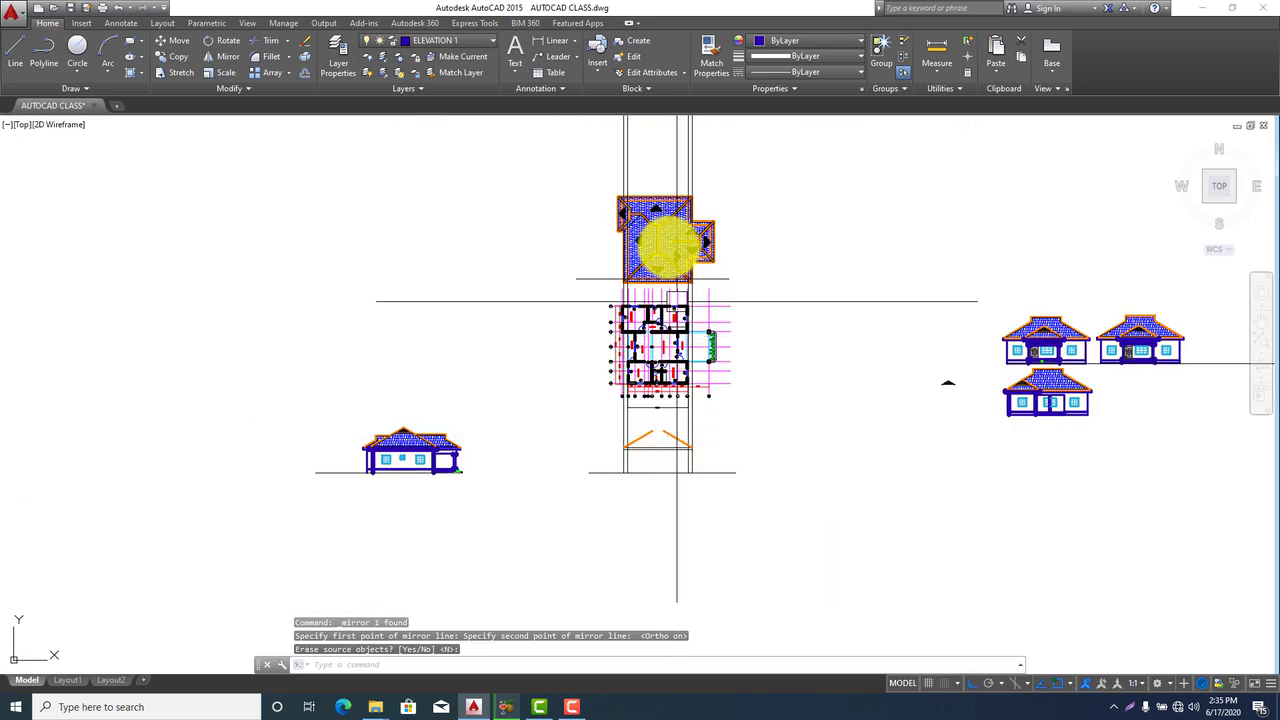
{"action": "scroll", "coordinate": [646, 277], "scroll_direction": "up", "scroll_amount": 6}
{"action": "scroll", "coordinate": [651, 291], "scroll_direction": "up", "scroll_amount": 2}
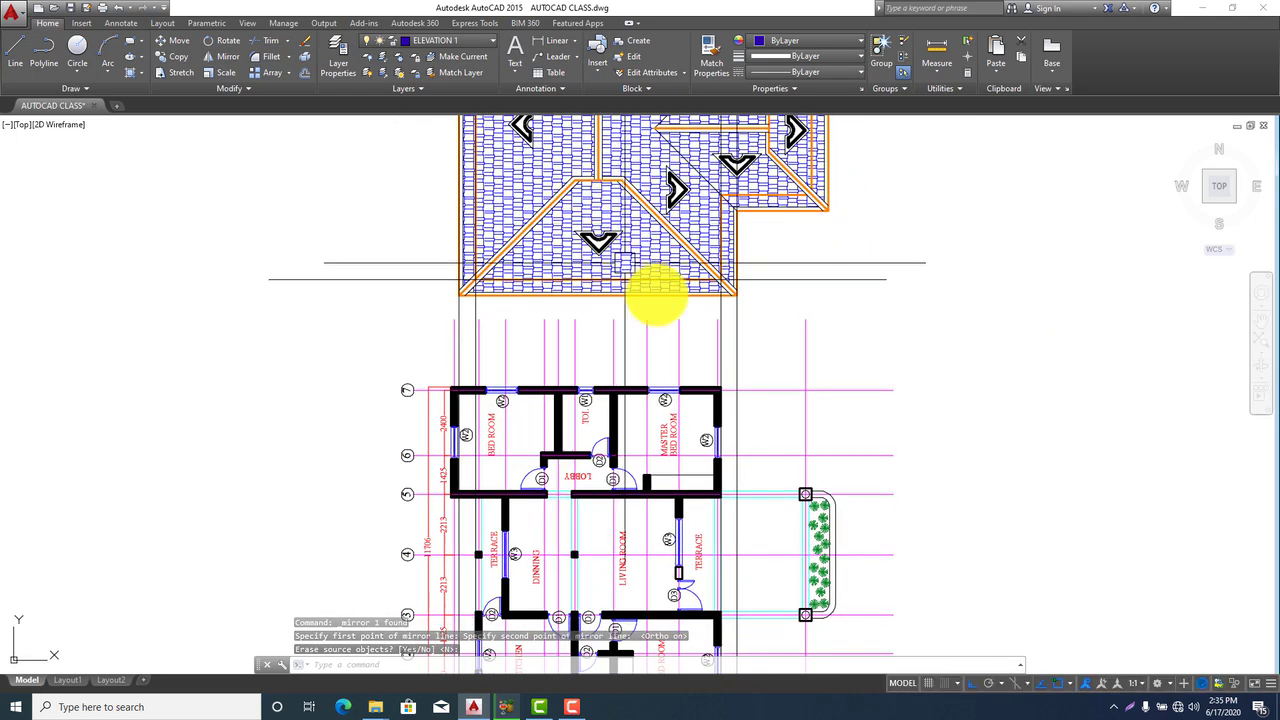
{"action": "scroll", "coordinate": [734, 309], "scroll_direction": "up", "scroll_amount": 3}
{"action": "left_click", "coordinate": [728, 321]}
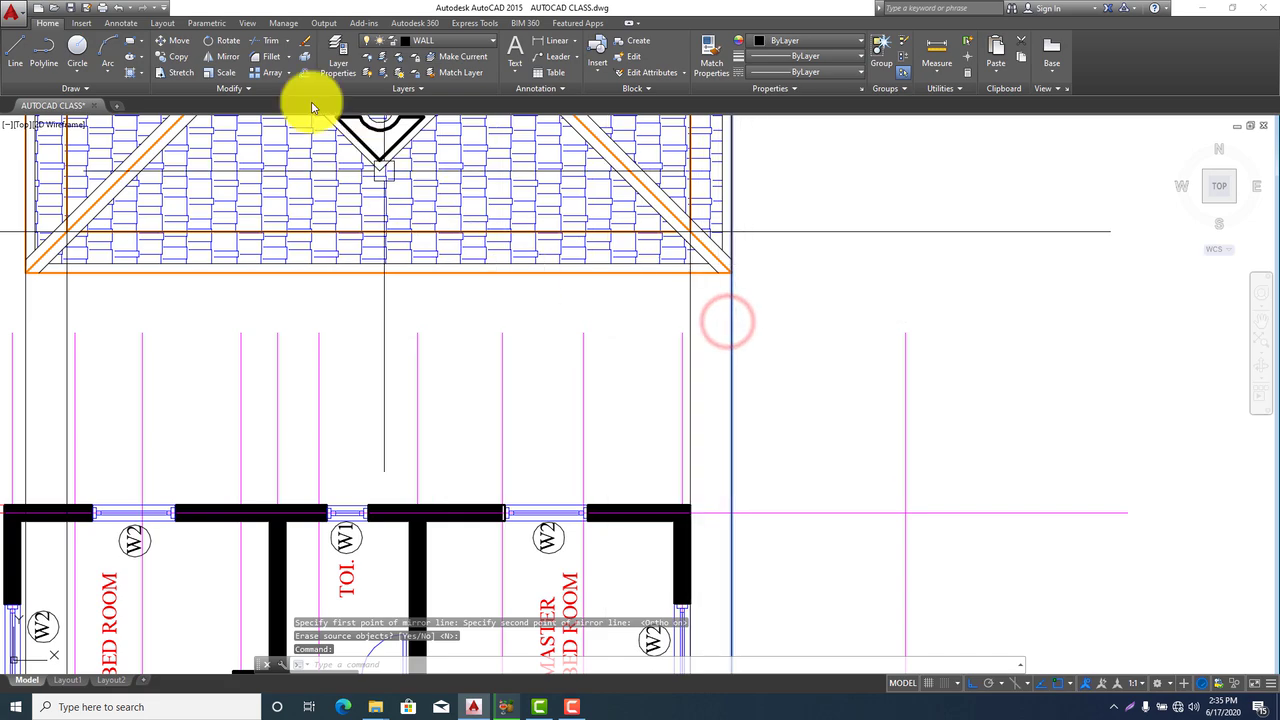
{"action": "left_click", "coordinate": [178, 57]}
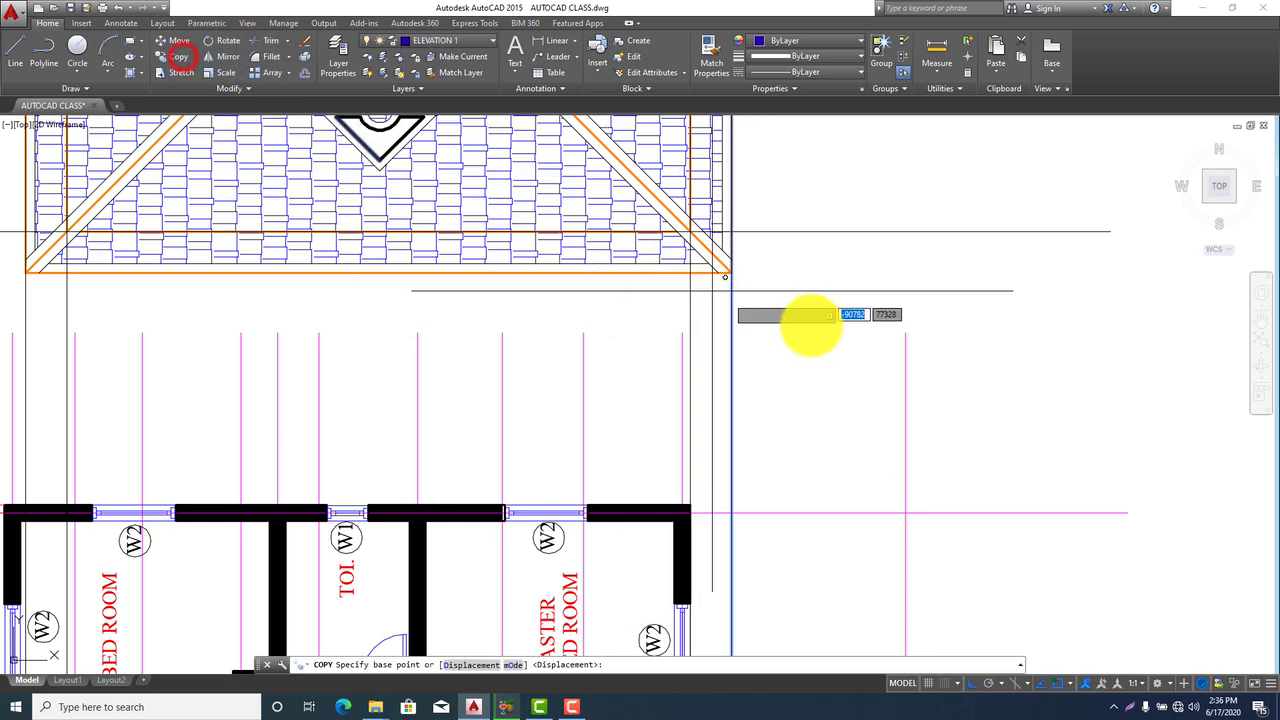
{"action": "left_click", "coordinate": [730, 236]}
{"action": "scroll", "coordinate": [712, 248], "scroll_direction": "down", "scroll_amount": 4}
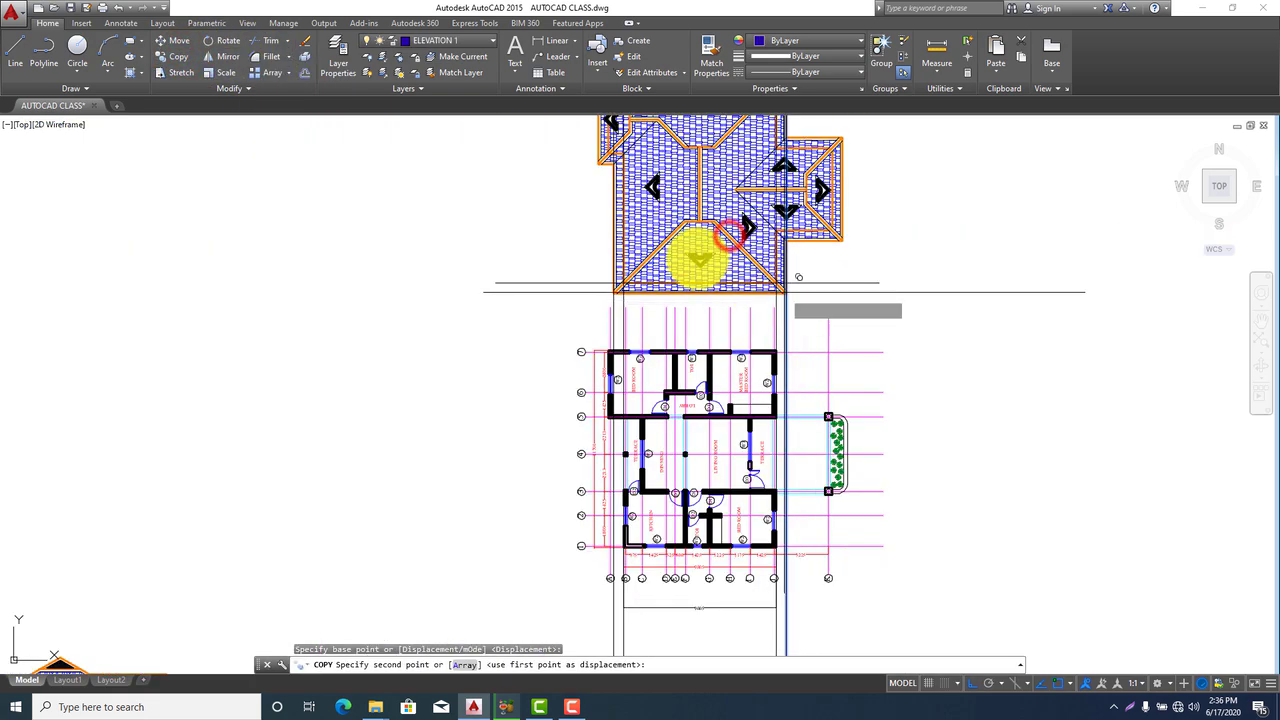
{"action": "scroll", "coordinate": [694, 222], "scroll_direction": "up", "scroll_amount": 8}
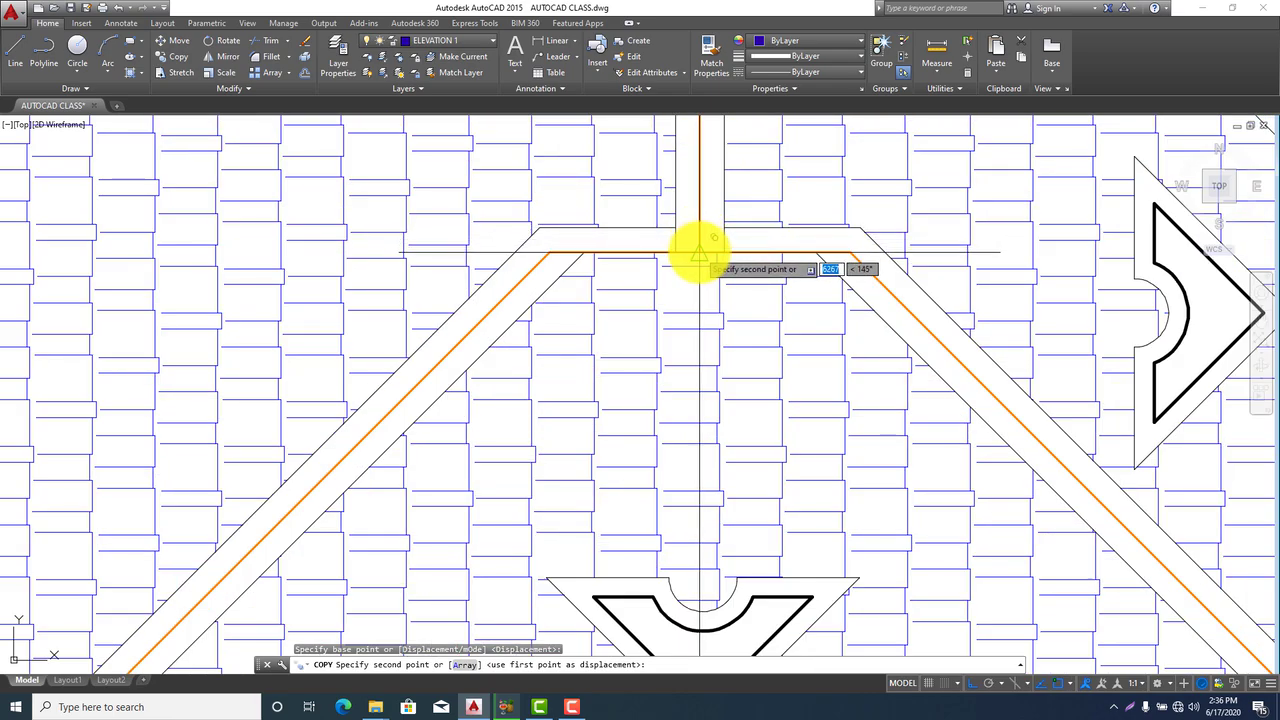
{"action": "left_click", "coordinate": [699, 252]}
{"action": "scroll", "coordinate": [699, 240], "scroll_direction": "down", "scroll_amount": 6}
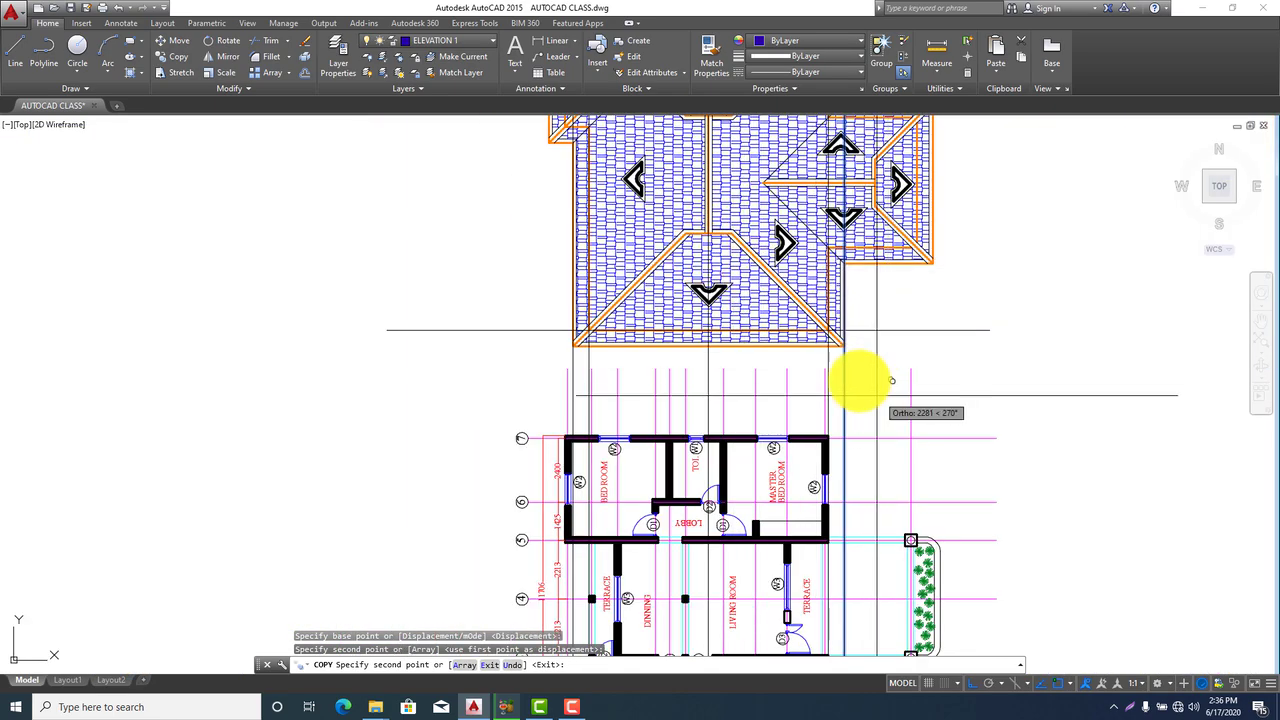
{"action": "scroll", "coordinate": [785, 260], "scroll_direction": "down", "scroll_amount": 3}
{"action": "scroll", "coordinate": [700, 423], "scroll_direction": "up", "scroll_amount": 7}
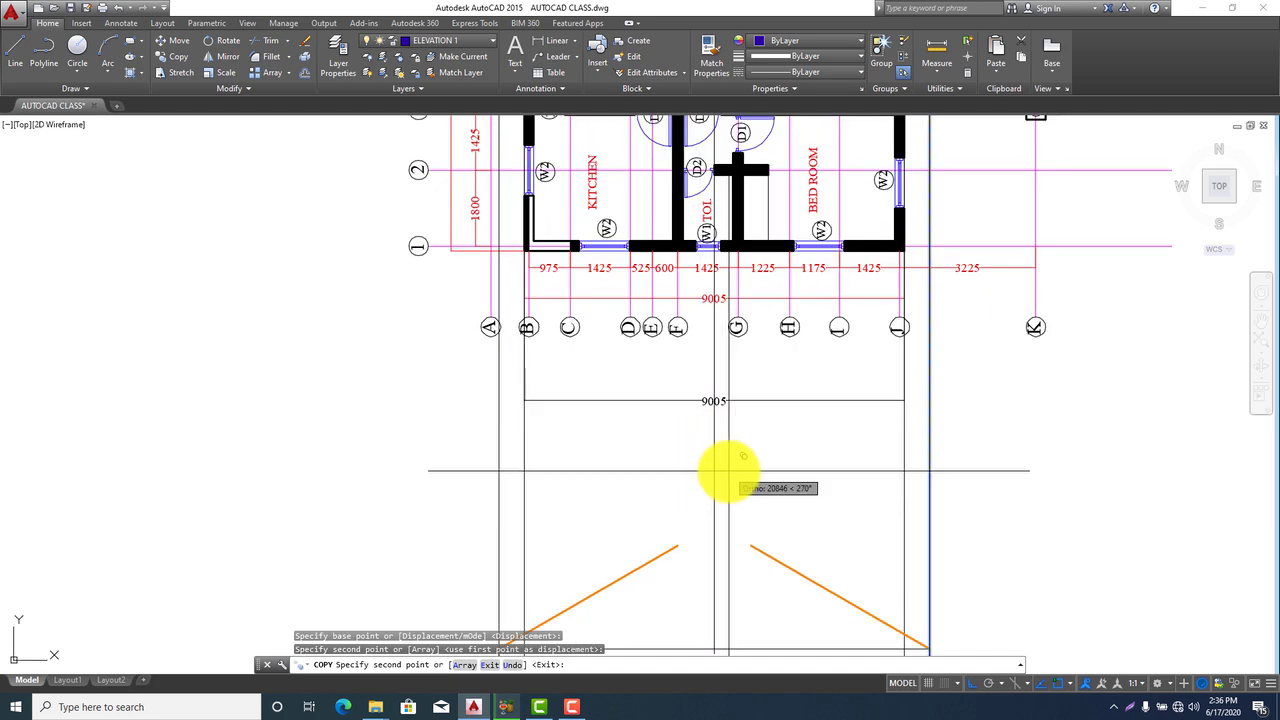
{"action": "key", "text": "Escape"}
Extend both sloping roof lines up to the central projection line so they meet at the ridge
{"action": "scroll", "coordinate": [754, 526], "scroll_direction": "up", "scroll_amount": 4}
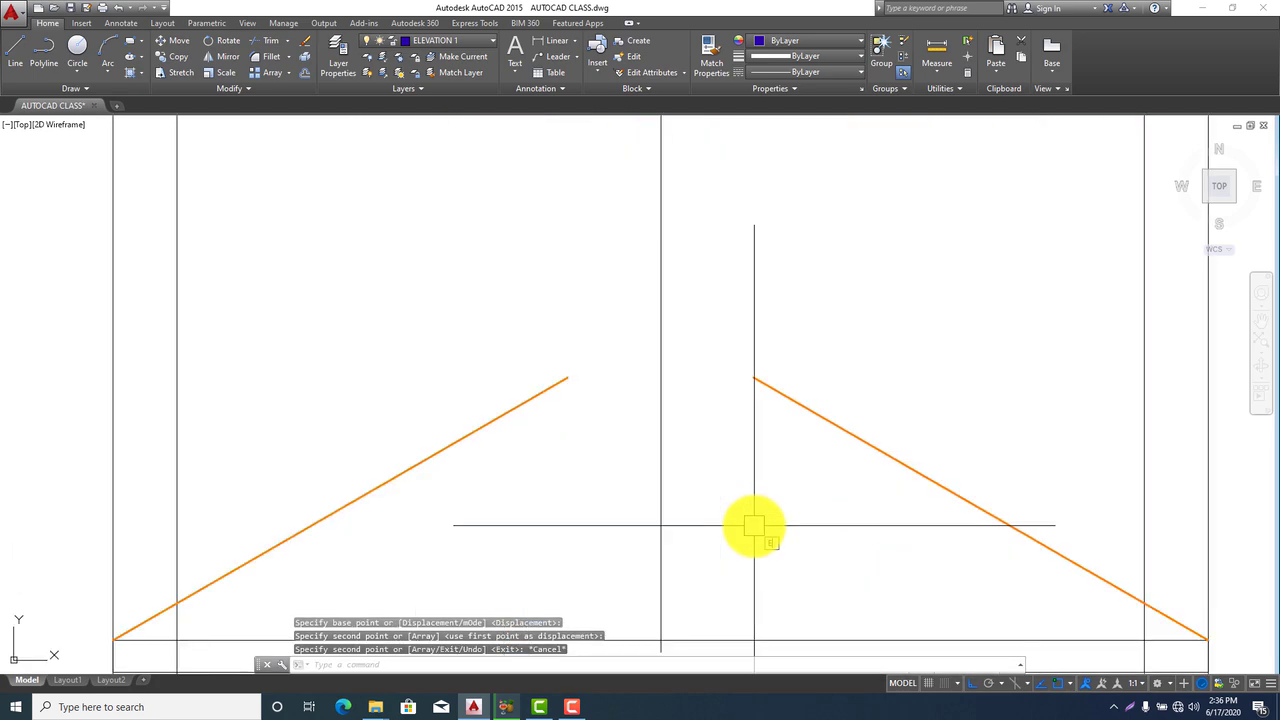
{"action": "type", "text": "ex"}
{"action": "key", "text": "Return"}
{"action": "key", "text": "Return"}
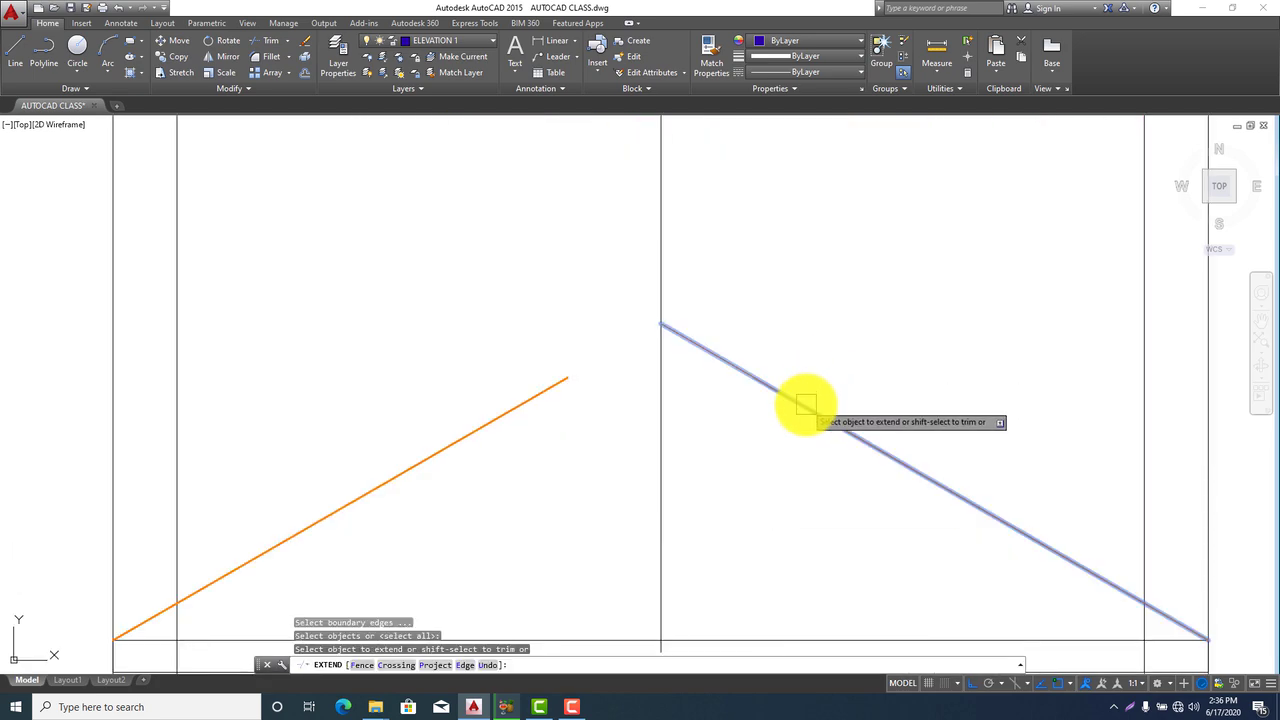
{"action": "left_click", "coordinate": [805, 405]}
{"action": "left_click", "coordinate": [546, 383]}
{"action": "scroll", "coordinate": [800, 292], "scroll_direction": "down", "scroll_amount": 2}
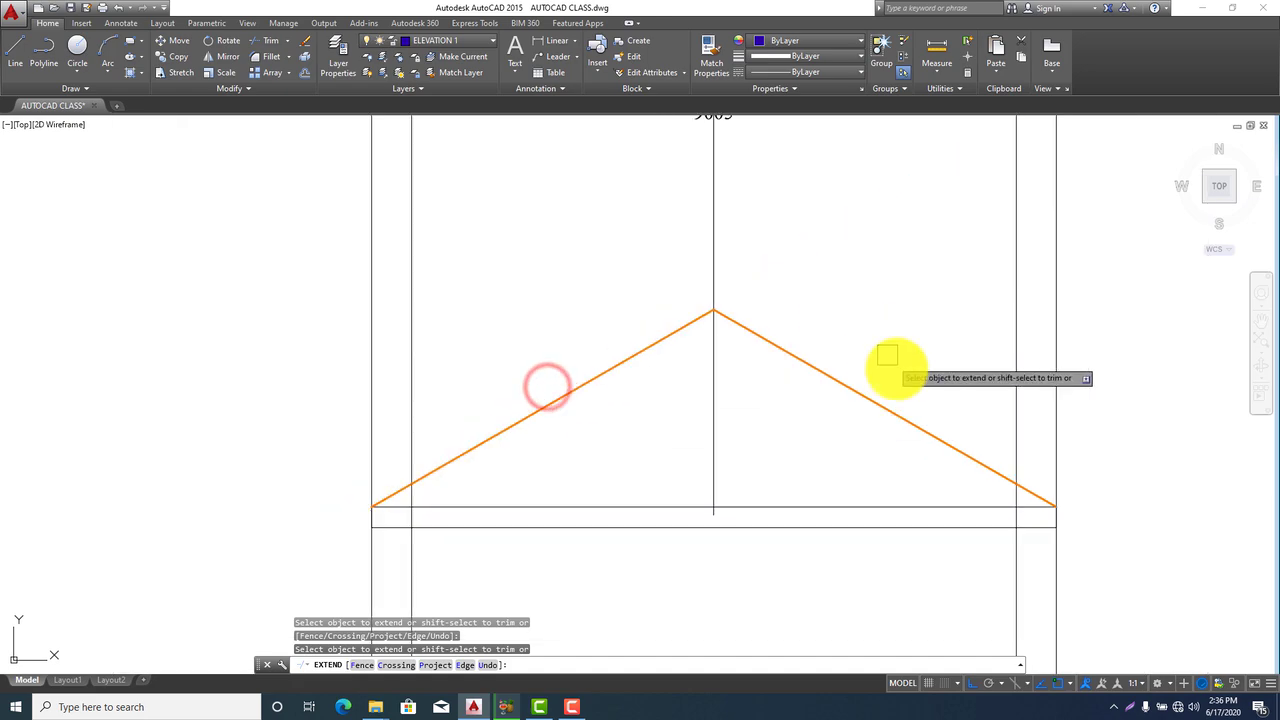
{"action": "scroll", "coordinate": [866, 405], "scroll_direction": "down", "scroll_amount": 2}
{"action": "scroll", "coordinate": [909, 491], "scroll_direction": "down", "scroll_amount": 2}
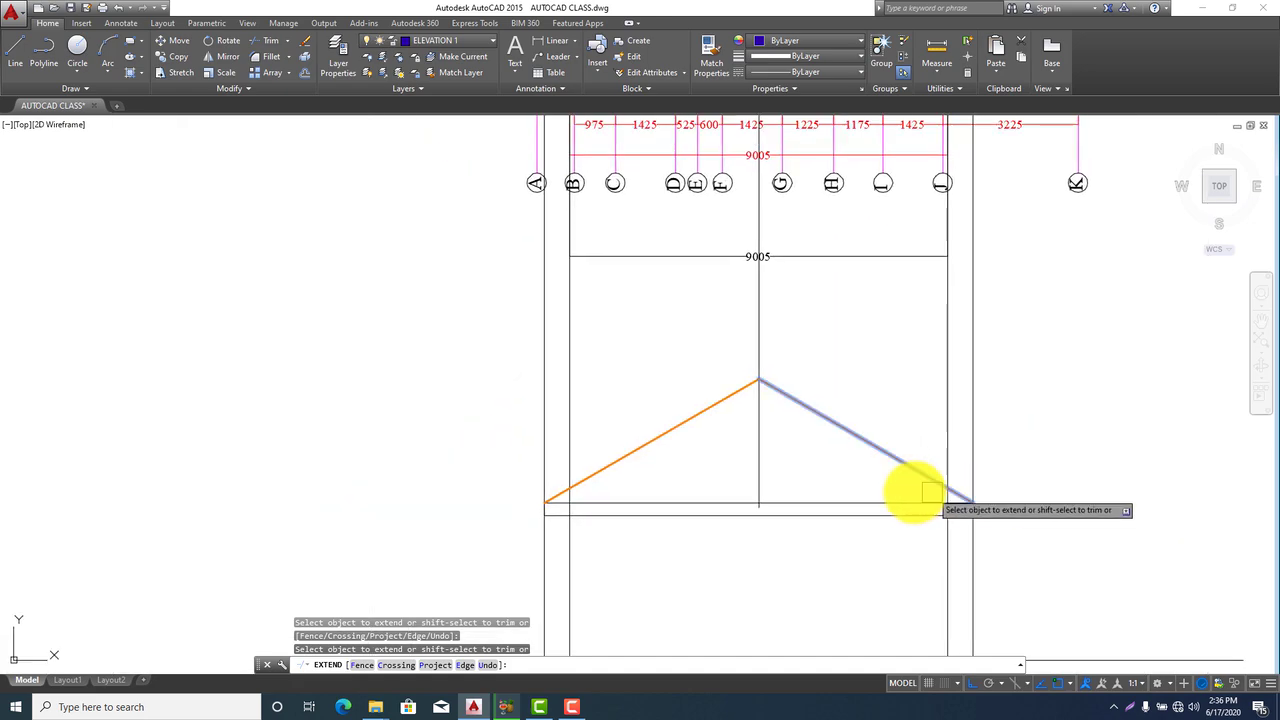
{"action": "key", "text": "Escape"}
Examine the roof plan's side projection and the floor plan's terrace columns and planter along grid line K
{"action": "scroll", "coordinate": [930, 466], "scroll_direction": "down", "scroll_amount": 4}
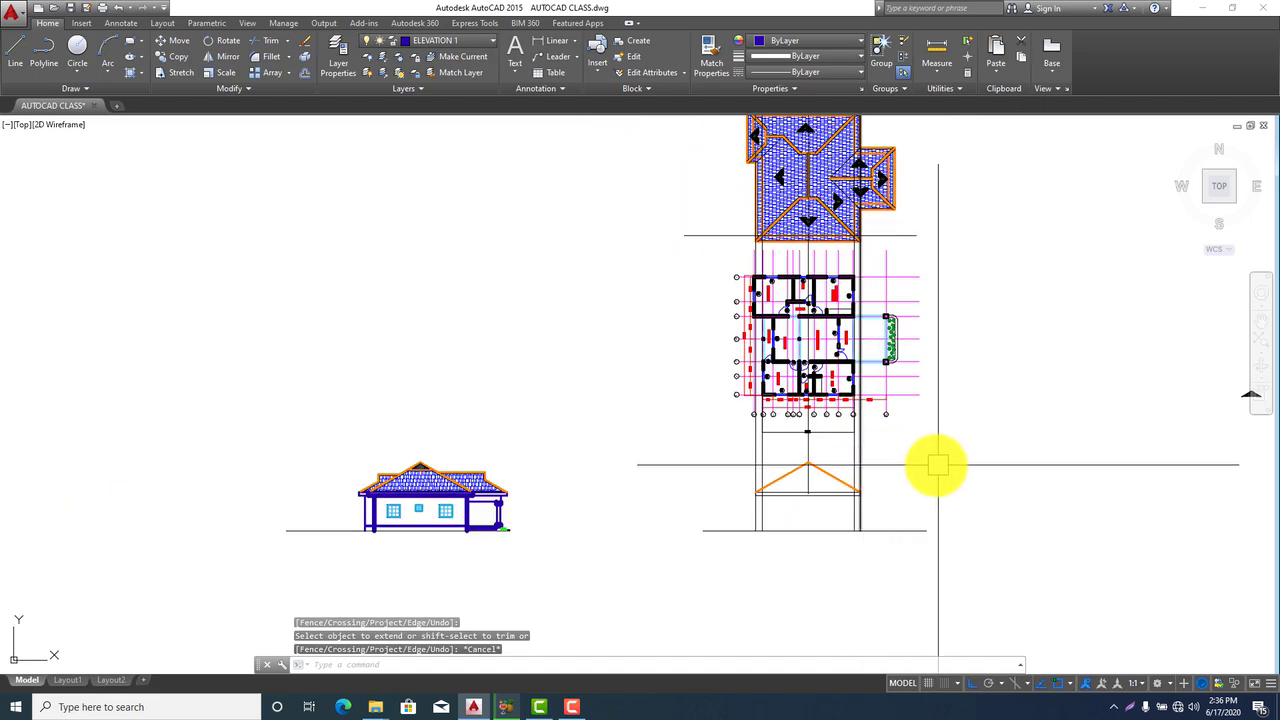
{"action": "scroll", "coordinate": [829, 229], "scroll_direction": "up", "scroll_amount": 8}
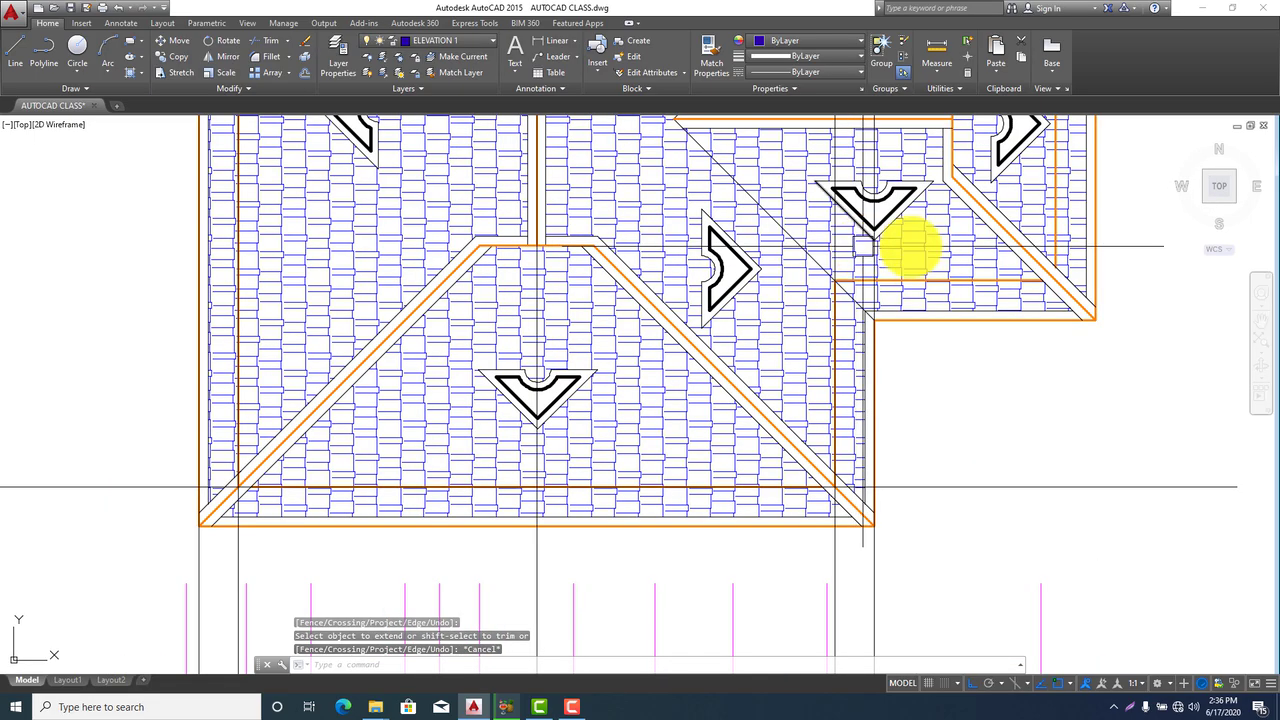
{"action": "scroll", "coordinate": [870, 250], "scroll_direction": "down", "scroll_amount": 4}
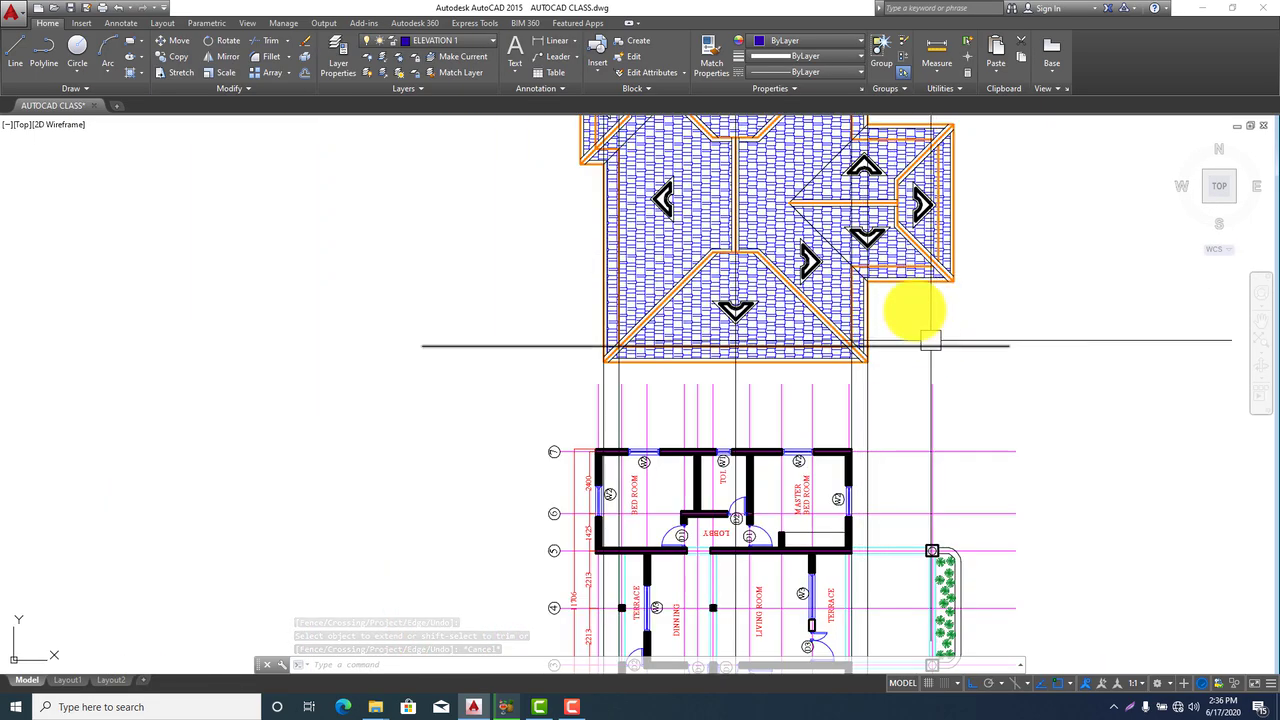
{"action": "middle_click_drag", "start_coordinate": [880, 571], "coordinate": [875, 522]}
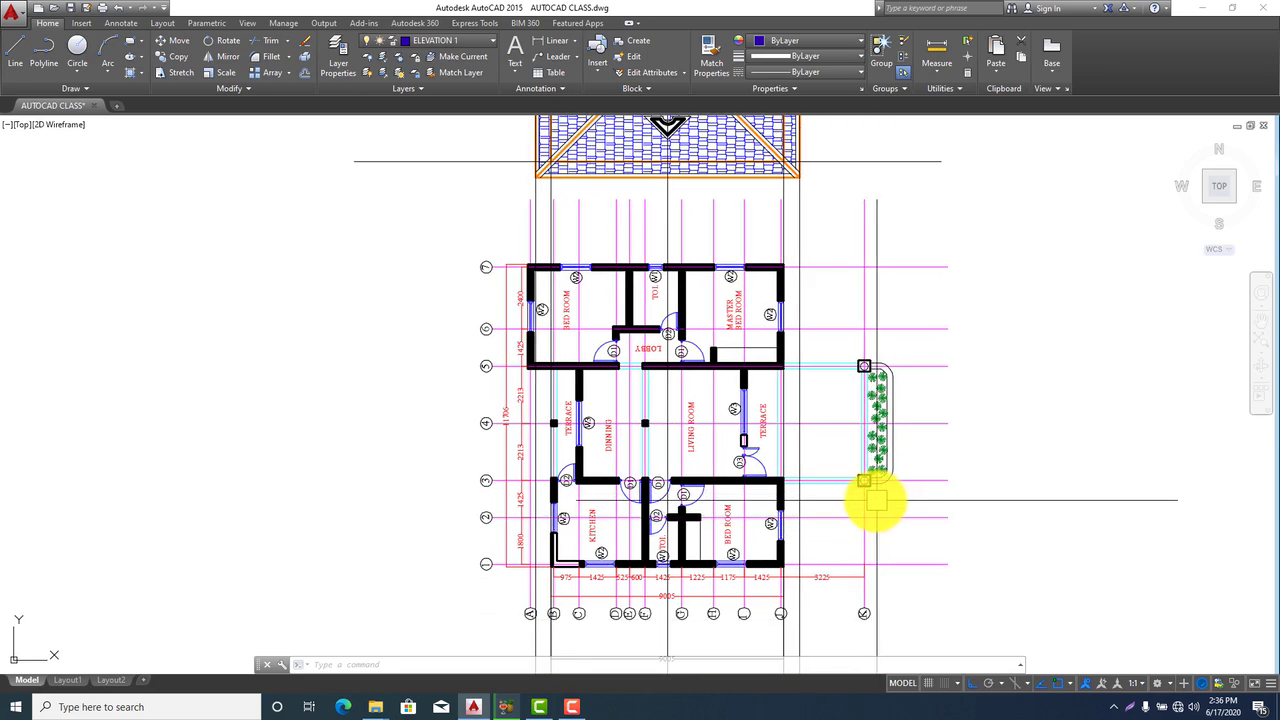
{"action": "middle_click_drag", "start_coordinate": [872, 500], "coordinate": [823, 500]}
{"action": "scroll", "coordinate": [830, 500], "scroll_direction": "up", "scroll_amount": 6}
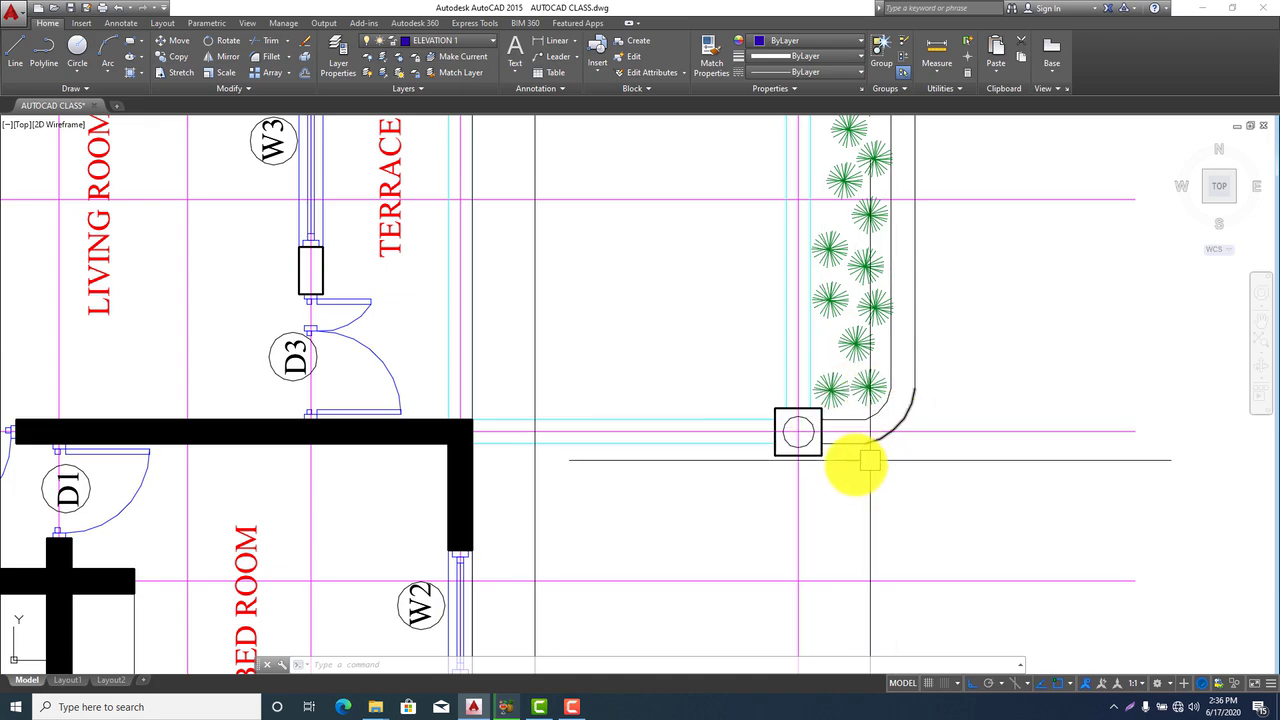
{"action": "scroll", "coordinate": [869, 460], "scroll_direction": "down", "scroll_amount": 2}
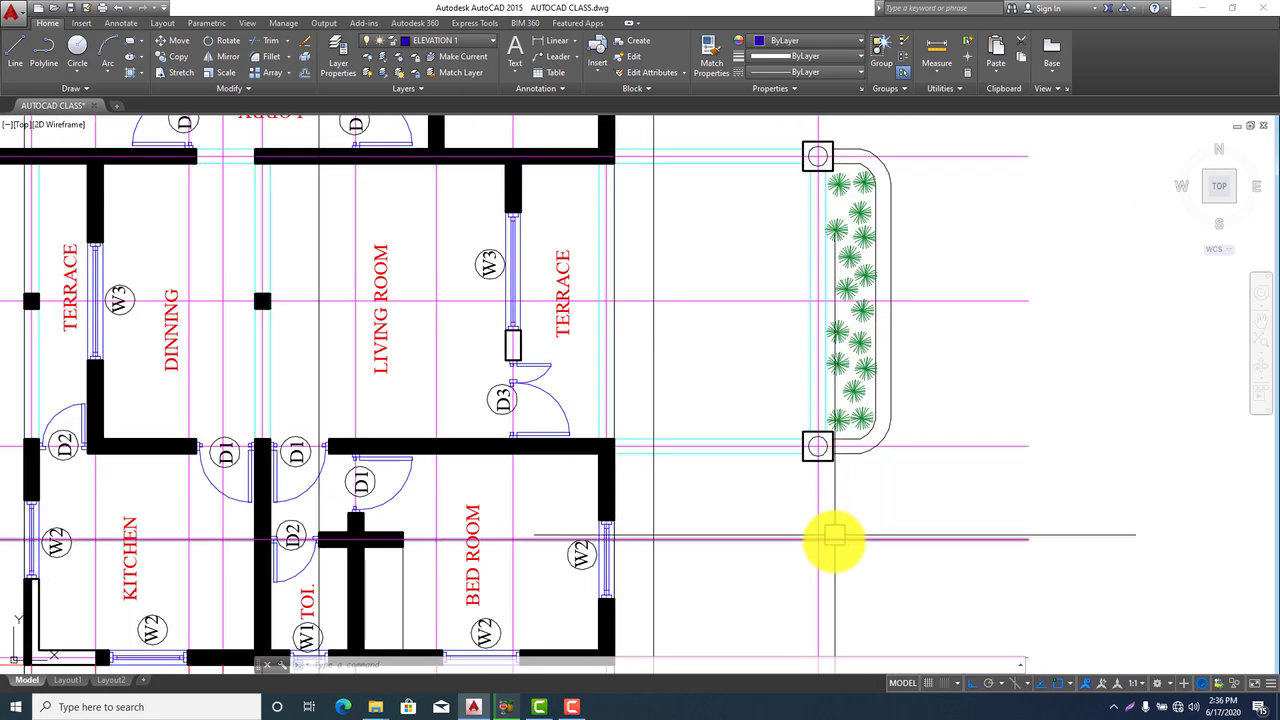
{"action": "middle_click_drag", "start_coordinate": [835, 540], "coordinate": [788, 278]}
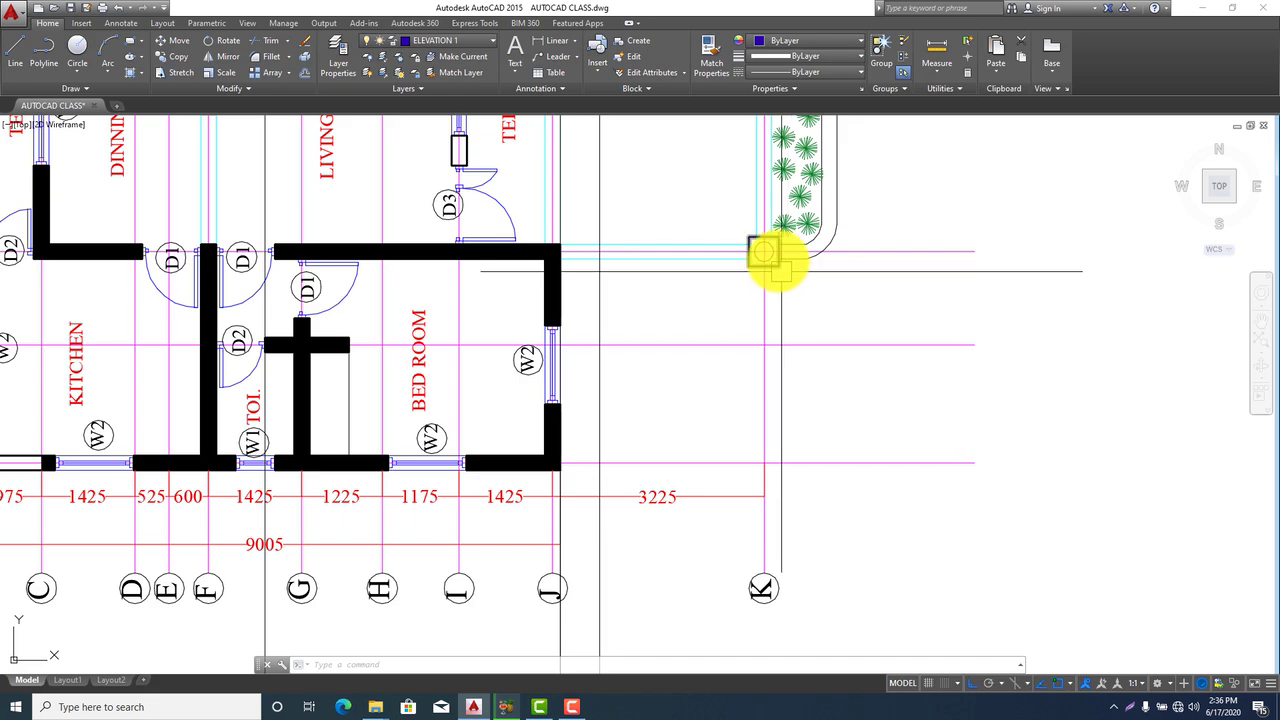
{"action": "scroll", "coordinate": [773, 329], "scroll_direction": "down", "scroll_amount": 4}
{"action": "middle_click_drag", "start_coordinate": [775, 331], "coordinate": [795, 510]}
{"action": "middle_click_drag", "start_coordinate": [778, 334], "coordinate": [754, 429]}
{"action": "middle_click_drag", "start_coordinate": [755, 293], "coordinate": [757, 384]}
{"action": "middle_click_drag", "start_coordinate": [770, 615], "coordinate": [747, 337]}
{"action": "scroll", "coordinate": [738, 359], "scroll_direction": "up", "scroll_amount": 5}
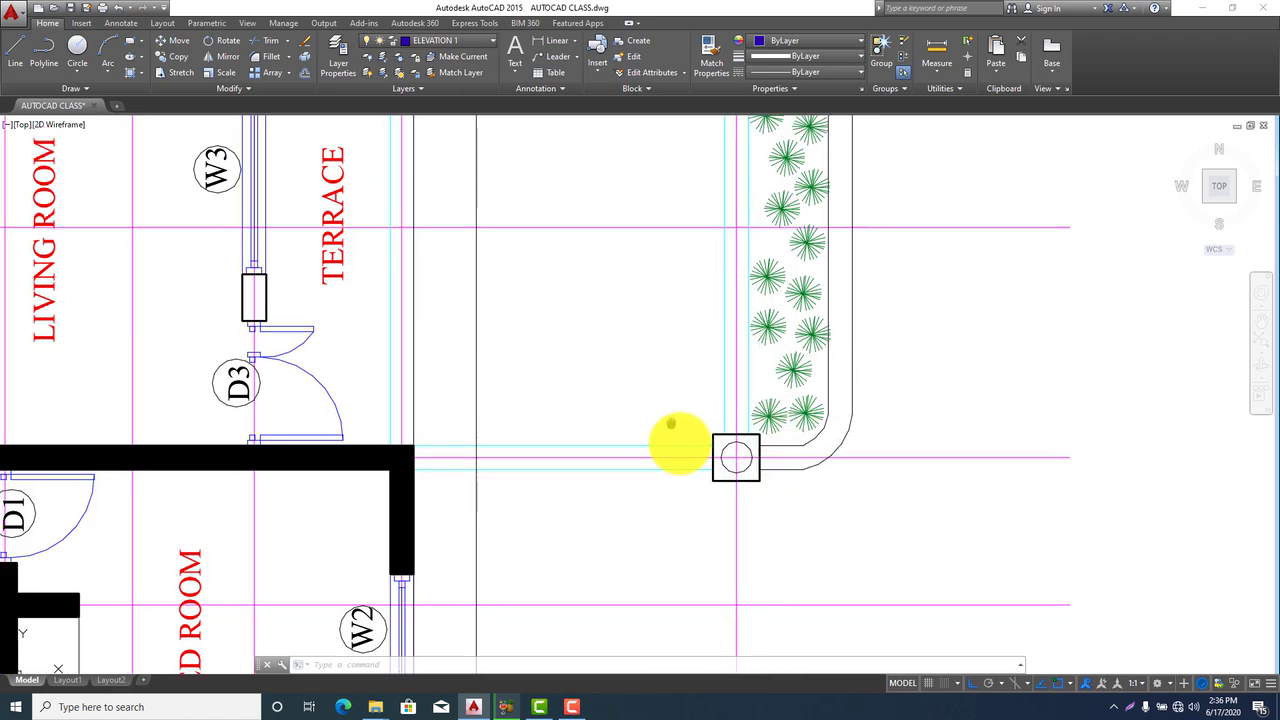
{"action": "scroll", "coordinate": [669, 405], "scroll_direction": "down", "scroll_amount": 3}
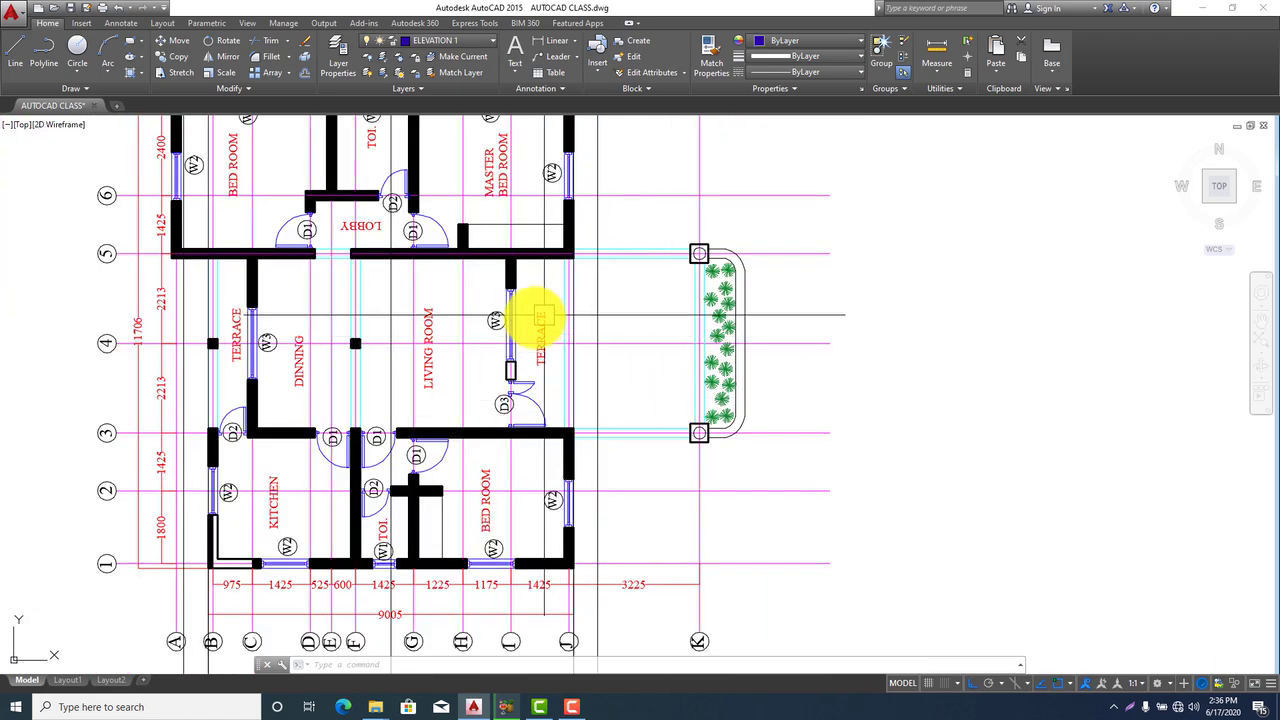
{"action": "scroll", "coordinate": [606, 417], "scroll_direction": "down", "scroll_amount": 5}
{"action": "scroll", "coordinate": [617, 349], "scroll_direction": "up", "scroll_amount": 2}
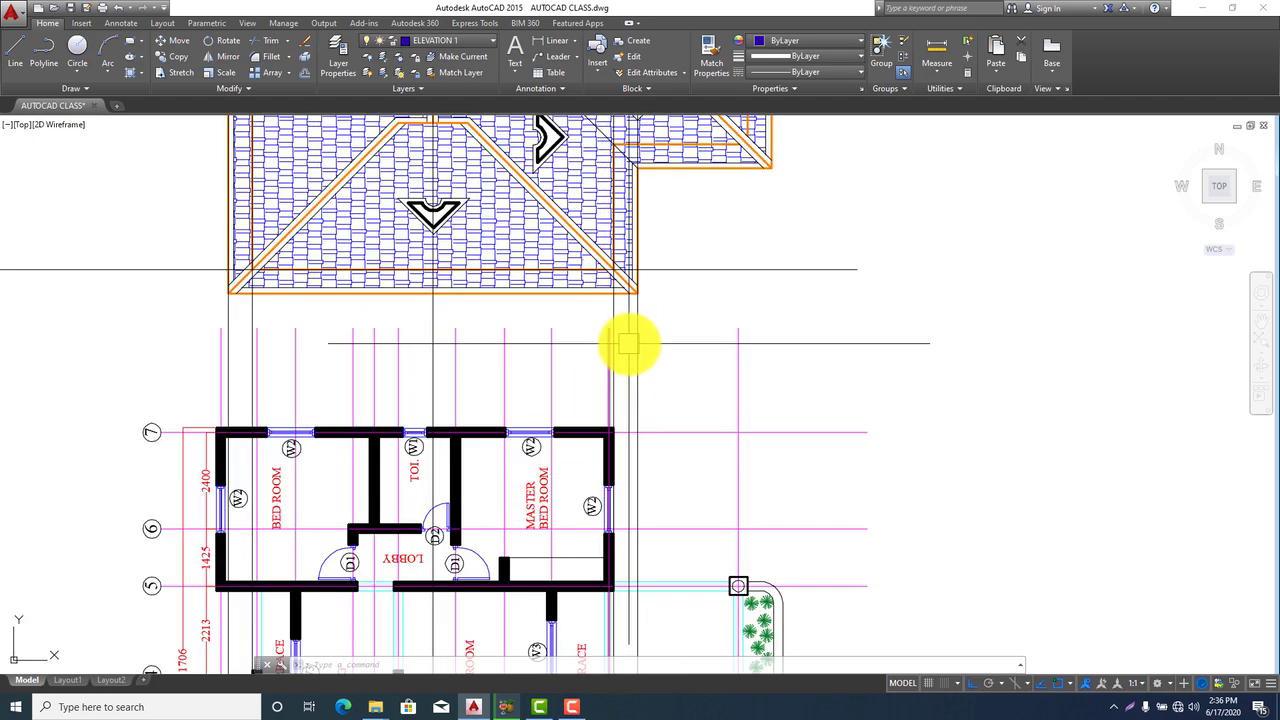
Copy the right overhang projection line from the roof plan's inner corner beside the projecting roof to the outer face of the terrace column at K-5
{"action": "left_click", "coordinate": [636, 339]}
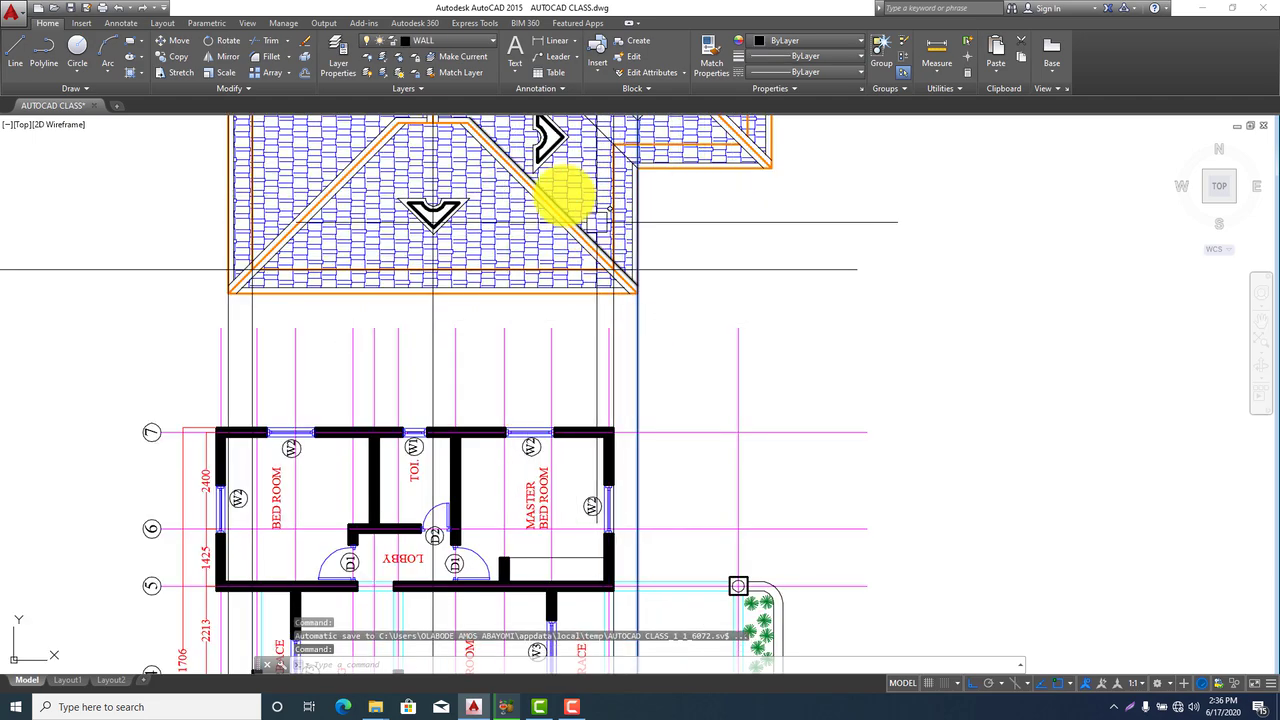
{"action": "left_click", "coordinate": [177, 58]}
{"action": "scroll", "coordinate": [694, 386], "scroll_direction": "up", "scroll_amount": 4}
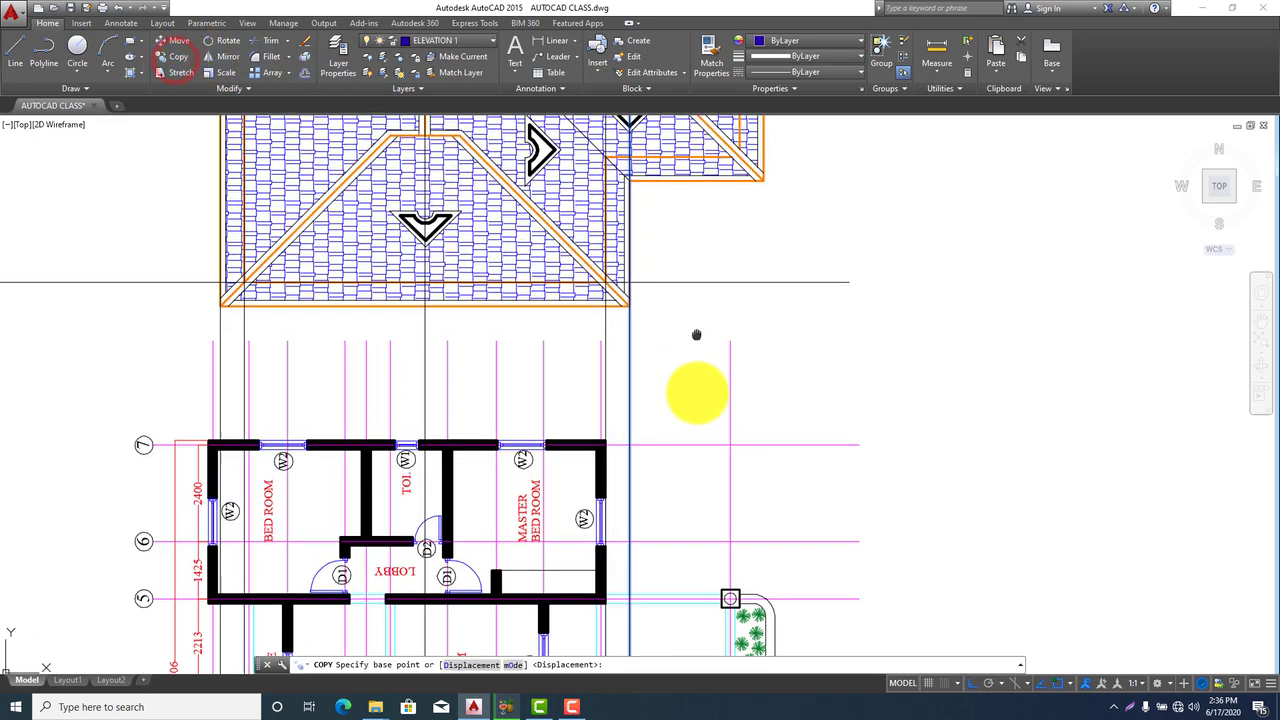
{"action": "left_click", "coordinate": [620, 278]}
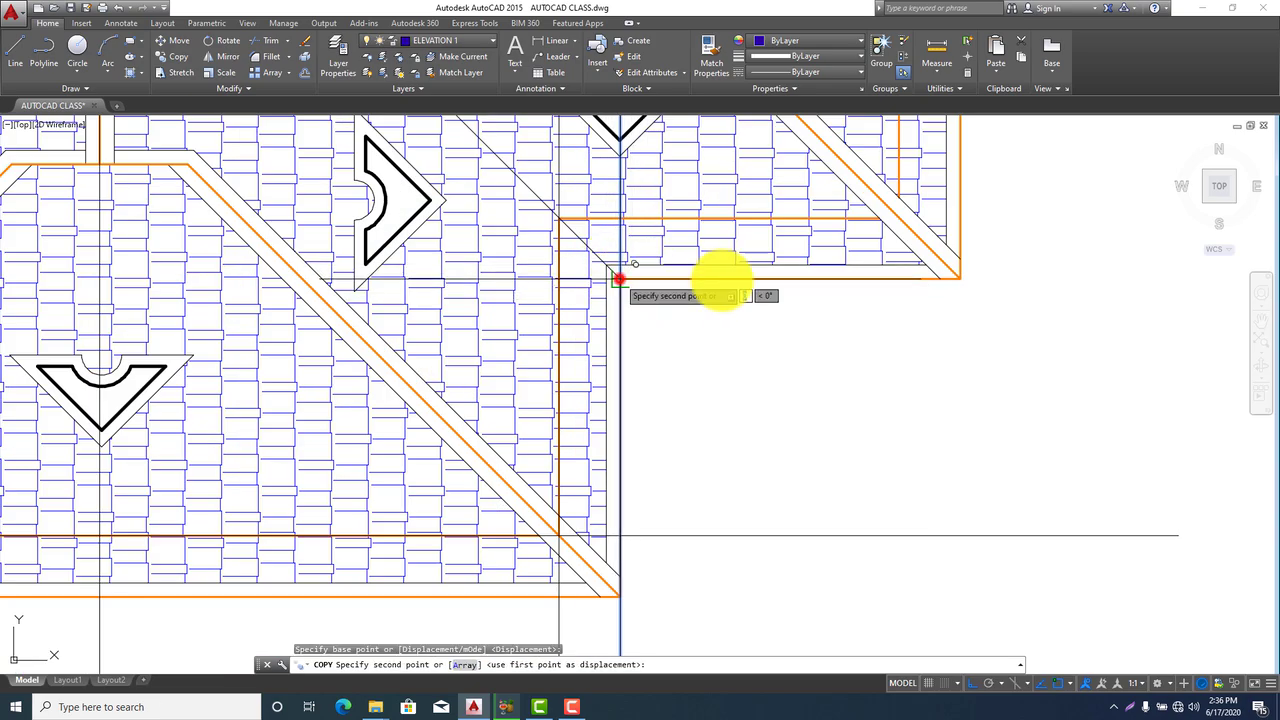
{"action": "scroll", "coordinate": [790, 300], "scroll_direction": "down", "scroll_amount": 3}
{"action": "scroll", "coordinate": [820, 330], "scroll_direction": "down", "scroll_amount": 3}
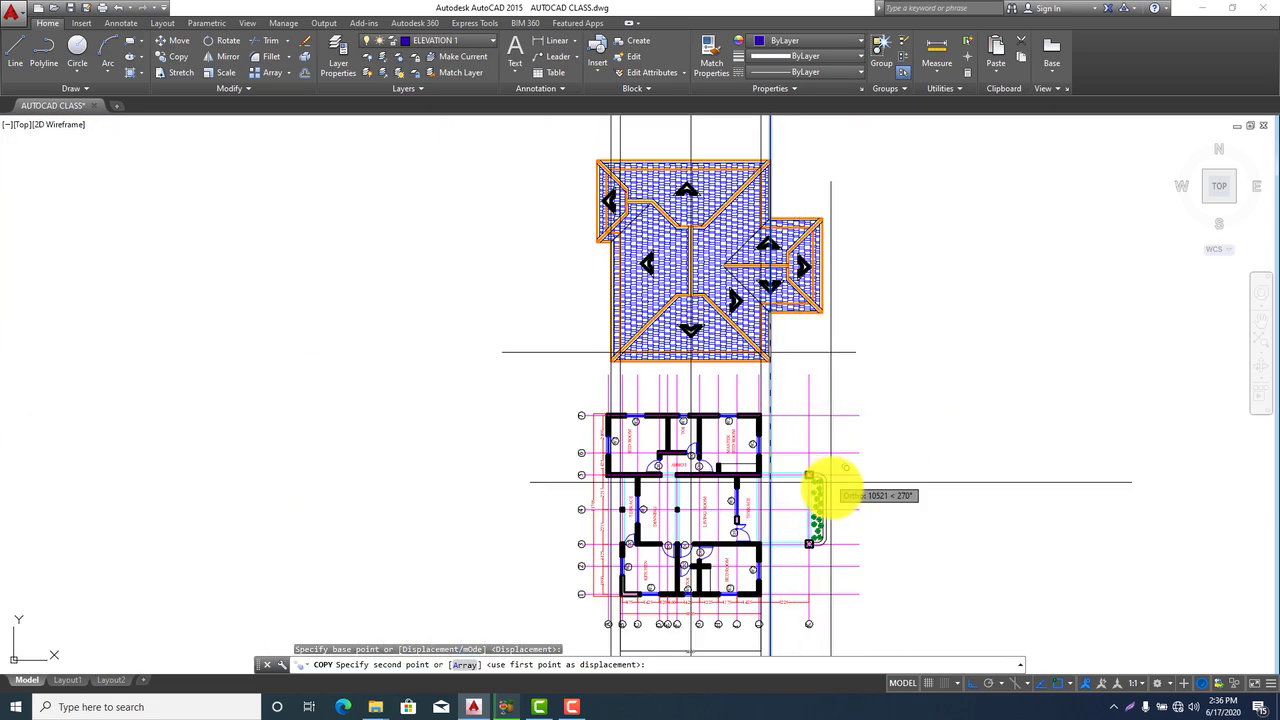
{"action": "scroll", "coordinate": [785, 455], "scroll_direction": "up", "scroll_amount": 3}
{"action": "left_click", "coordinate": [785, 455]}
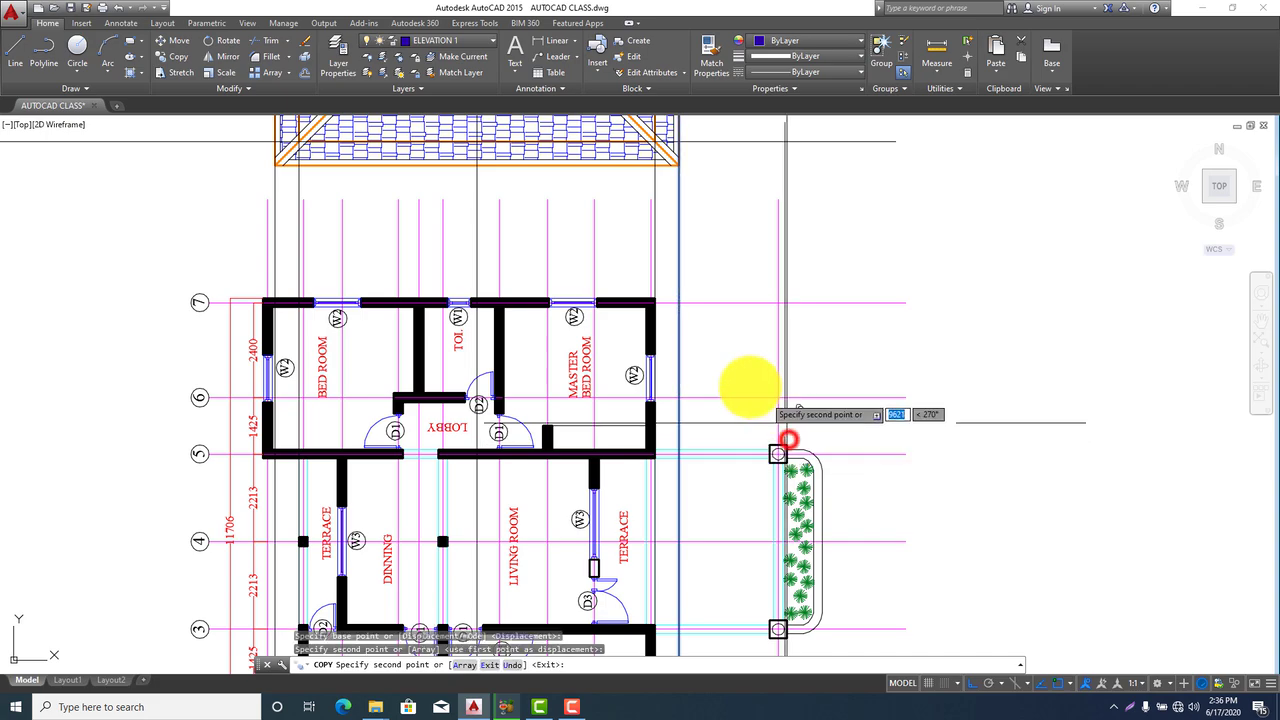
{"action": "scroll", "coordinate": [714, 414], "scroll_direction": "down", "scroll_amount": 4}
{"action": "scroll", "coordinate": [734, 377], "scroll_direction": "up", "scroll_amount": 3}
{"action": "scroll", "coordinate": [728, 400], "scroll_direction": "down", "scroll_amount": 3}
{"action": "scroll", "coordinate": [728, 400], "scroll_direction": "up", "scroll_amount": 6}
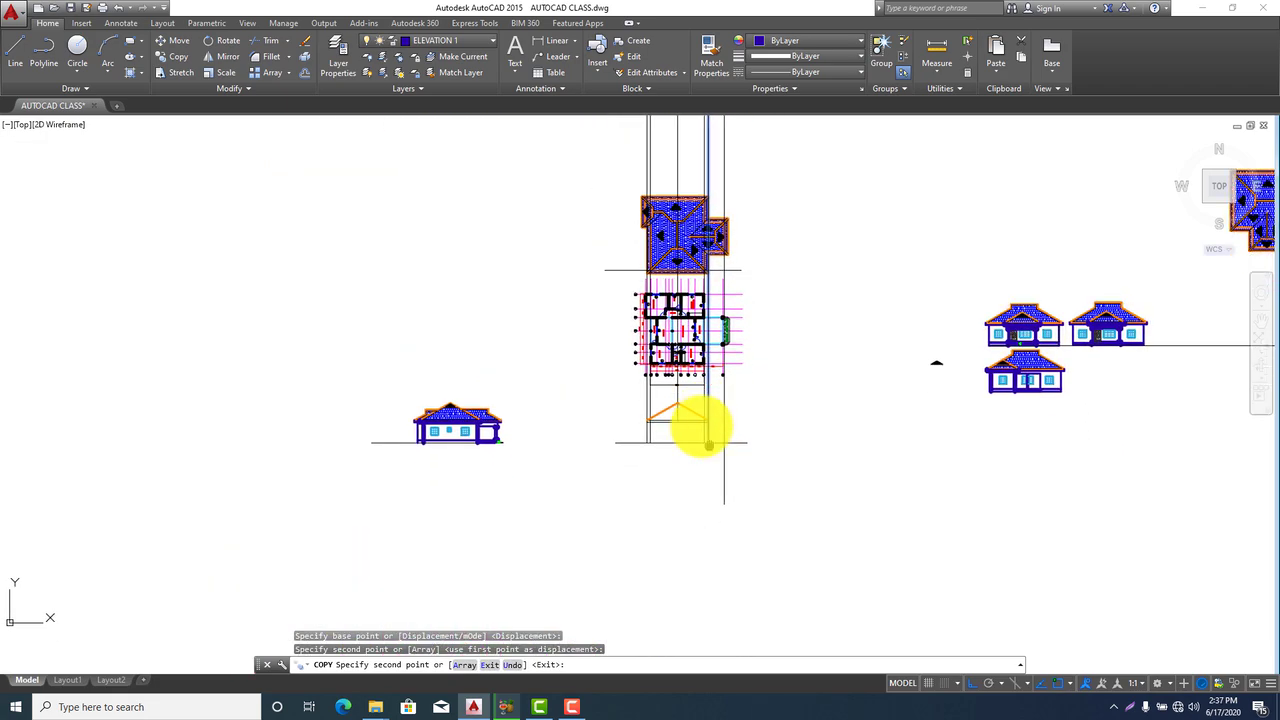
{"action": "scroll", "coordinate": [837, 423], "scroll_direction": "up", "scroll_amount": 2}
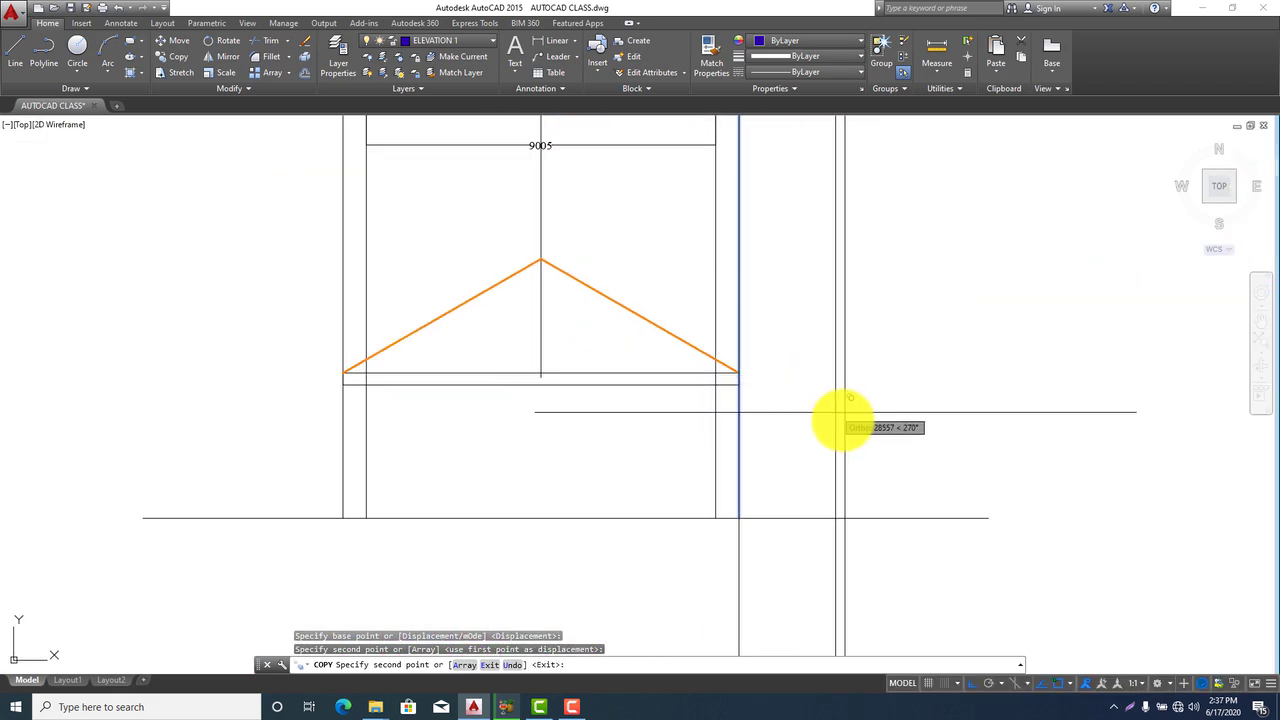
{"action": "scroll", "coordinate": [894, 429], "scroll_direction": "up", "scroll_amount": 2}
{"action": "key", "text": "Escape"}
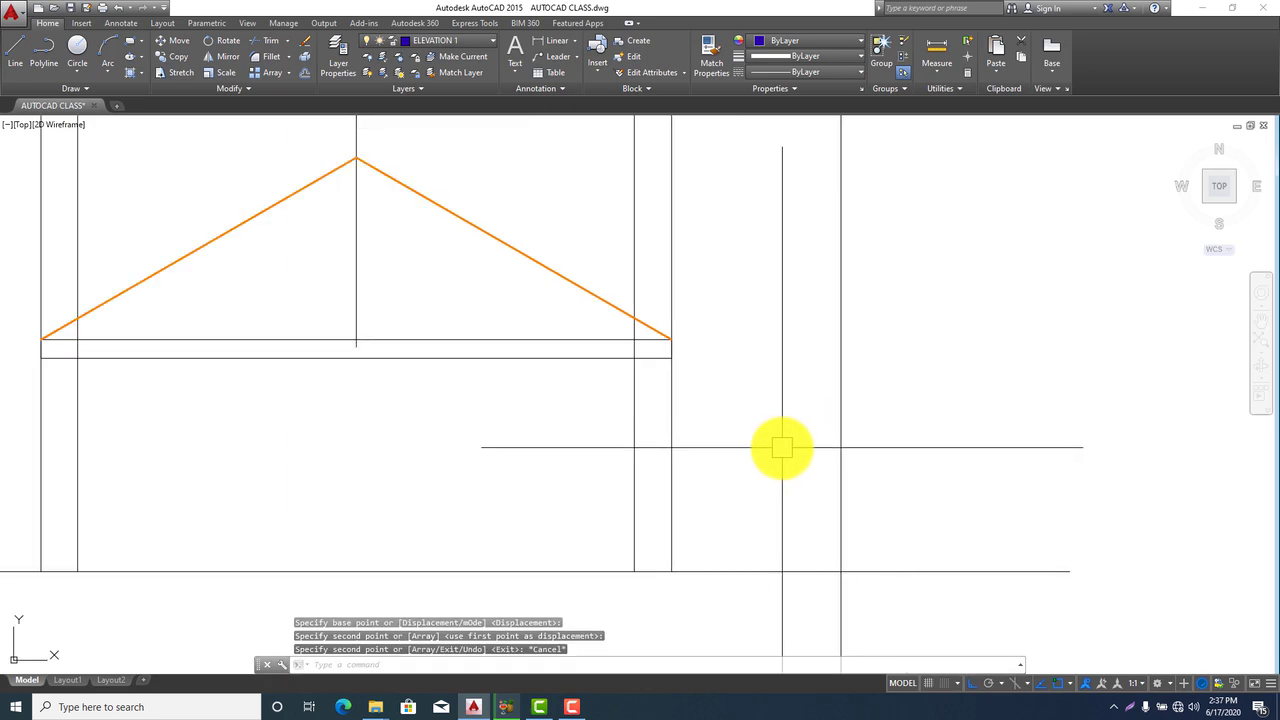
Extend the fascia's upper and lower lines to the right as far as the terrace column's projection line
{"action": "key", "text": "Return"}
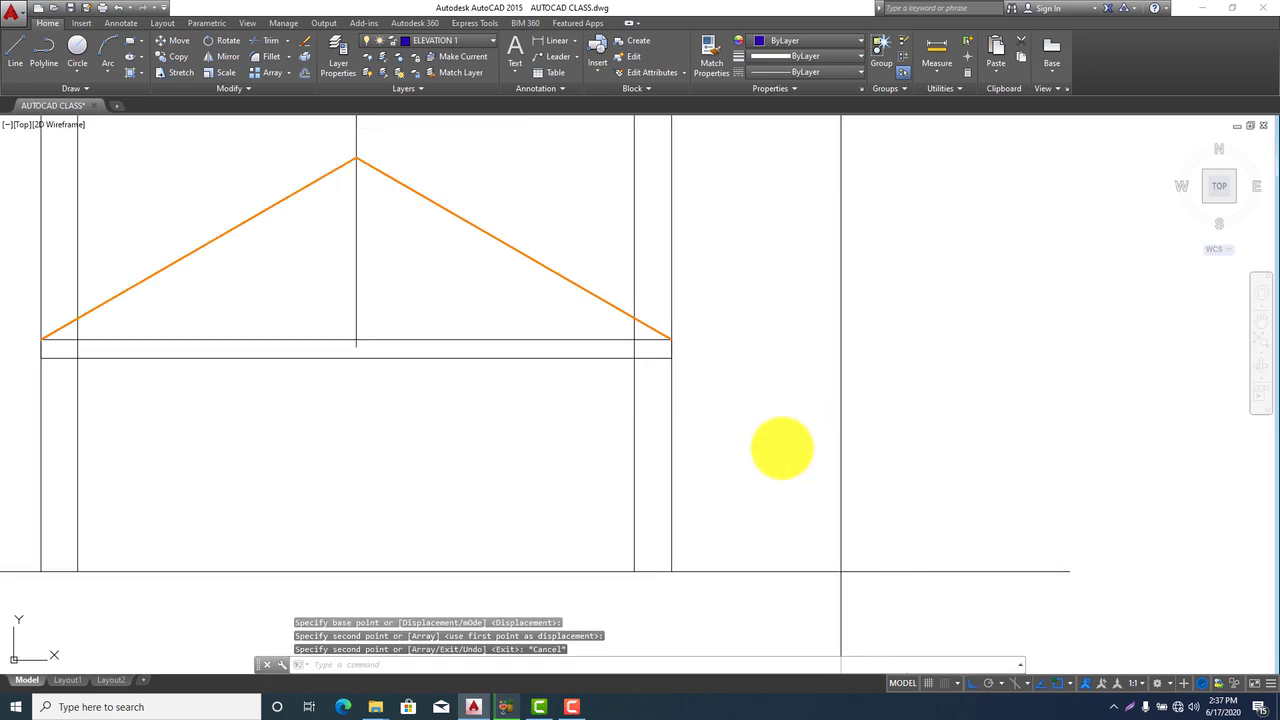
{"action": "key", "text": "Return"}
{"action": "left_click", "coordinate": [651, 366]}
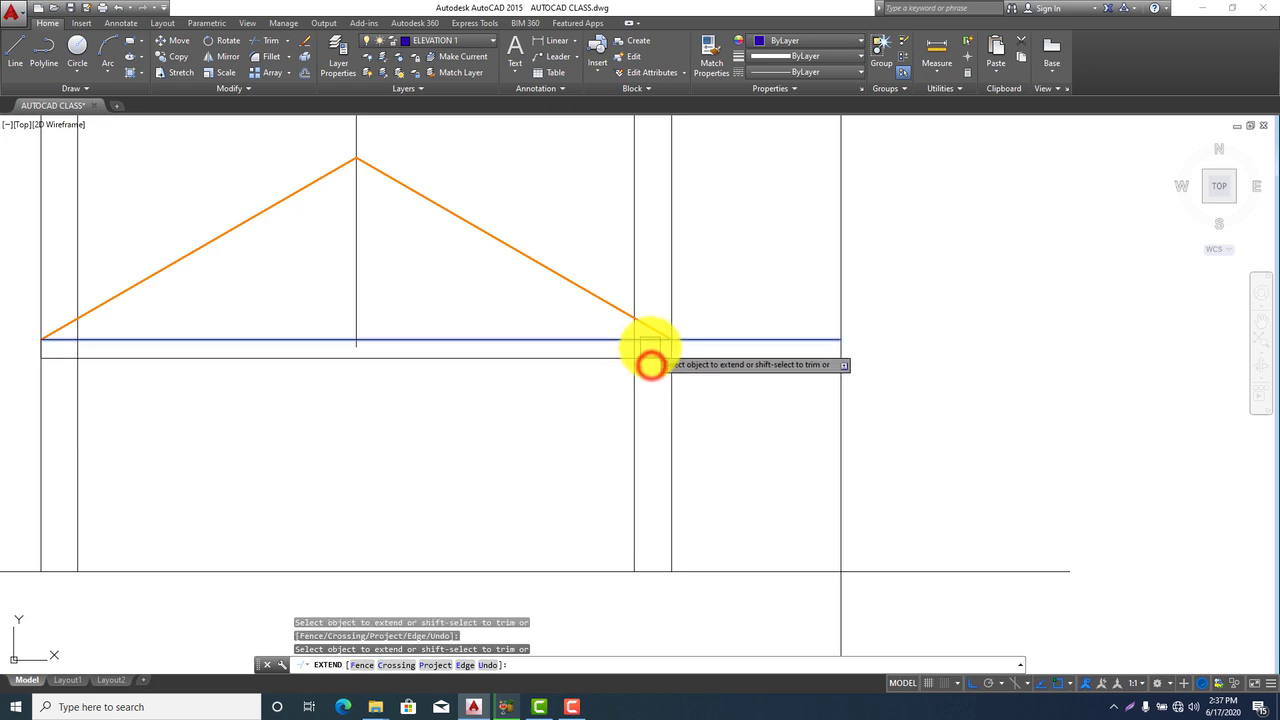
{"action": "left_click", "coordinate": [650, 347]}
{"action": "scroll", "coordinate": [829, 414], "scroll_direction": "down", "scroll_amount": 4}
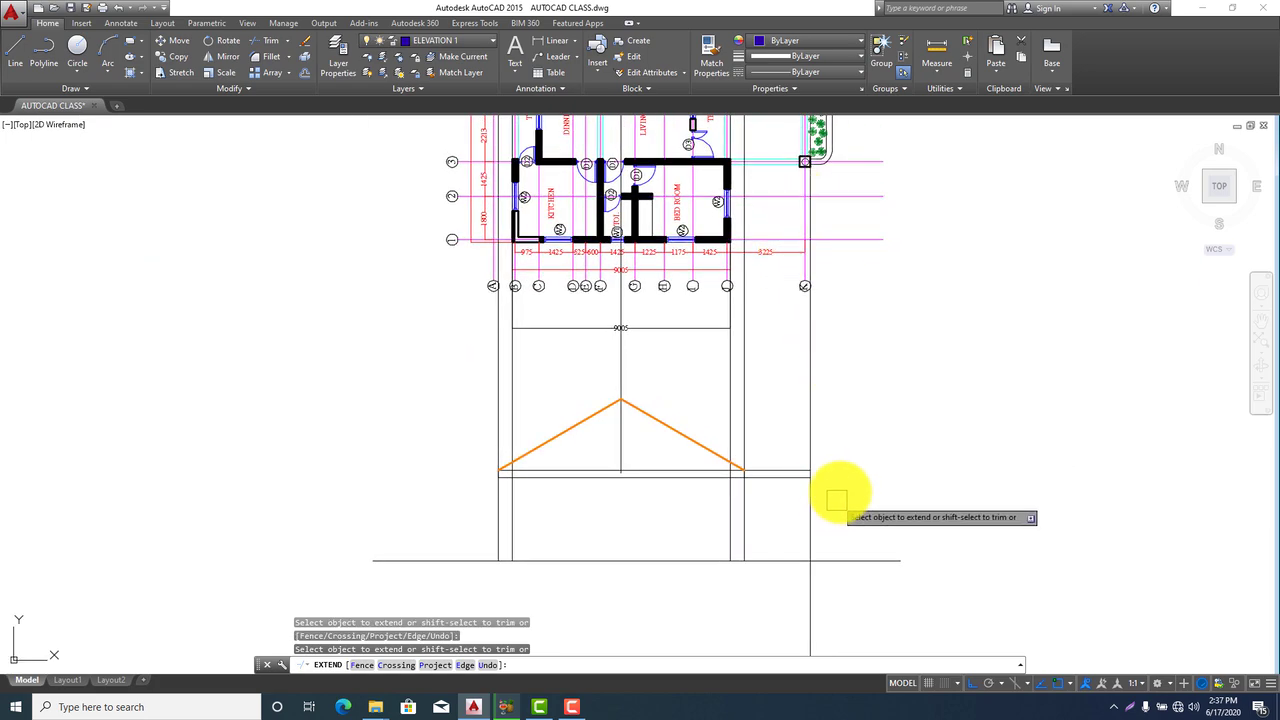
{"action": "scroll", "coordinate": [857, 514], "scroll_direction": "up", "scroll_amount": 3}
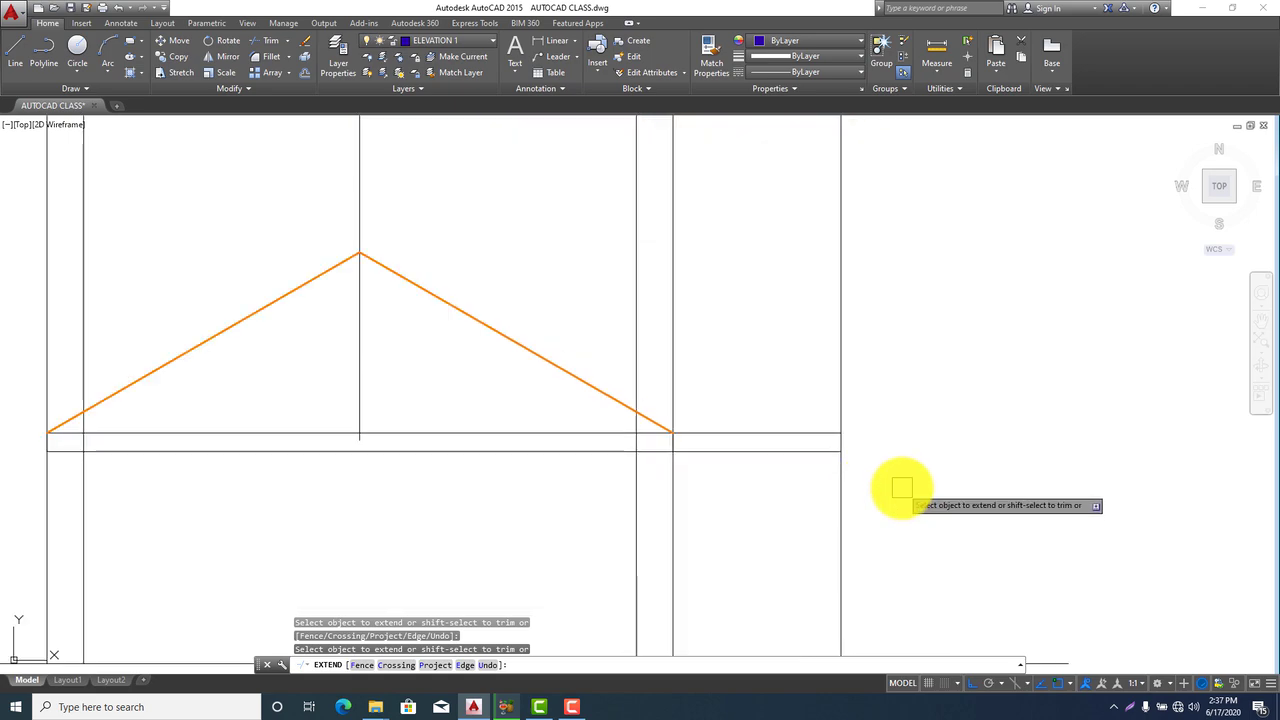
{"action": "key", "text": "Escape"}
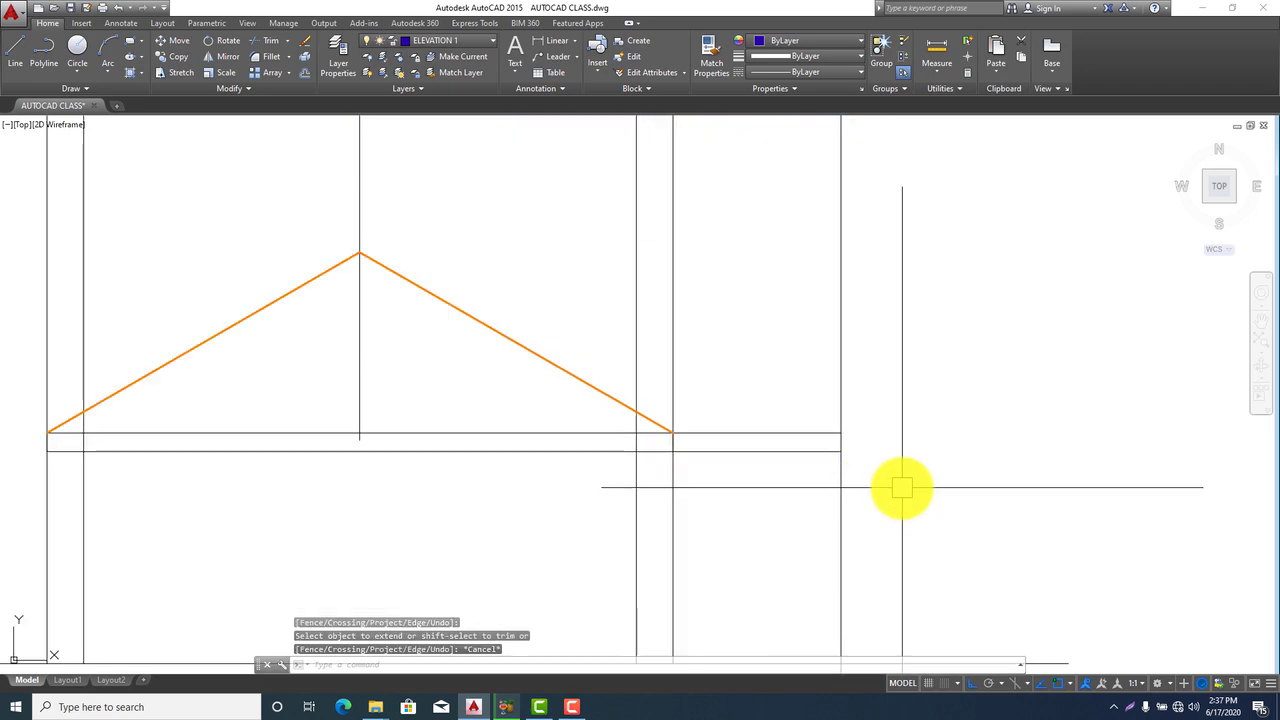
Offset the terrace column's projection line 600 outward to the right for the roof overhang
{"action": "type", "text": "o"}
{"action": "key", "text": "Return"}
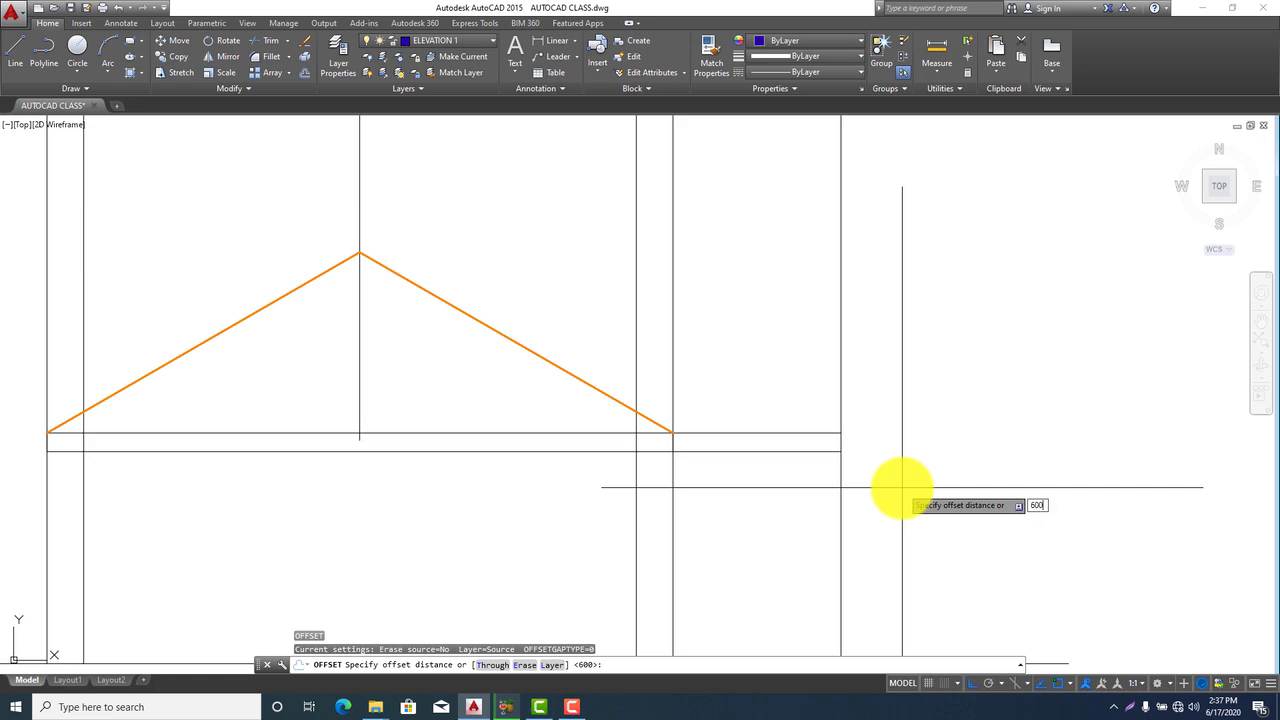
{"action": "key", "text": "Return"}
{"action": "left_click", "coordinate": [845, 484]}
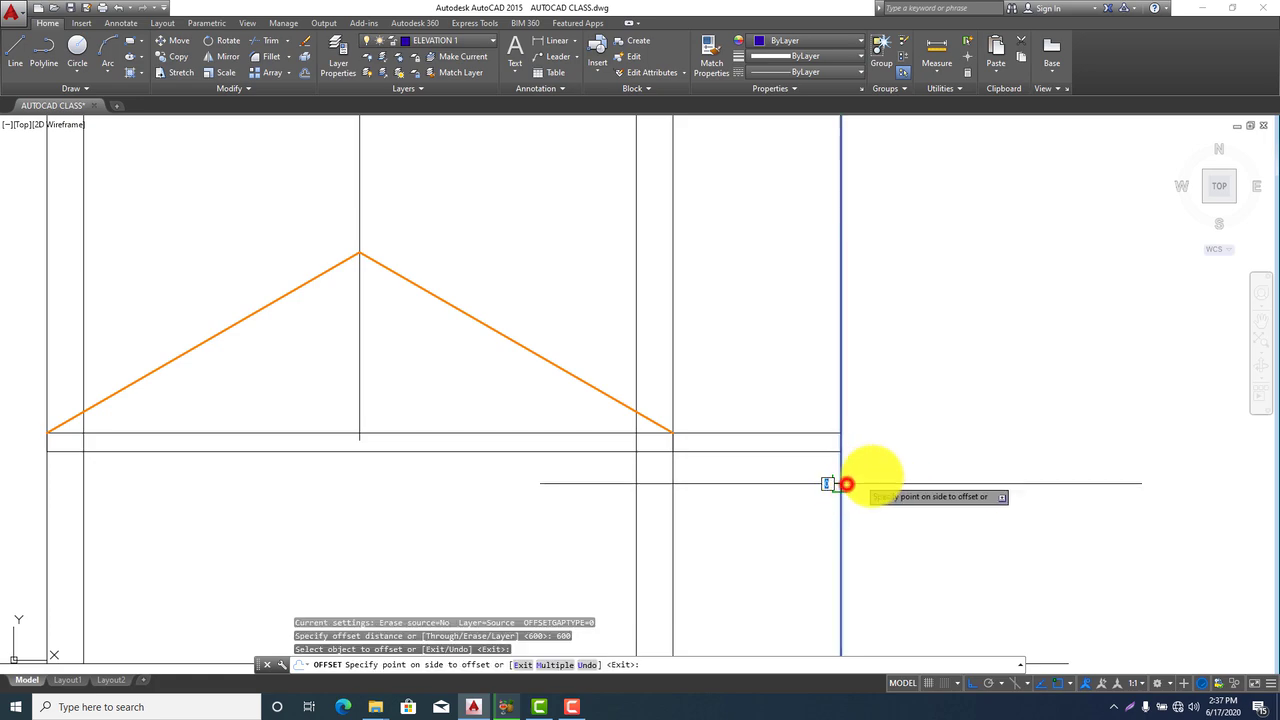
{"action": "left_click", "coordinate": [898, 467]}
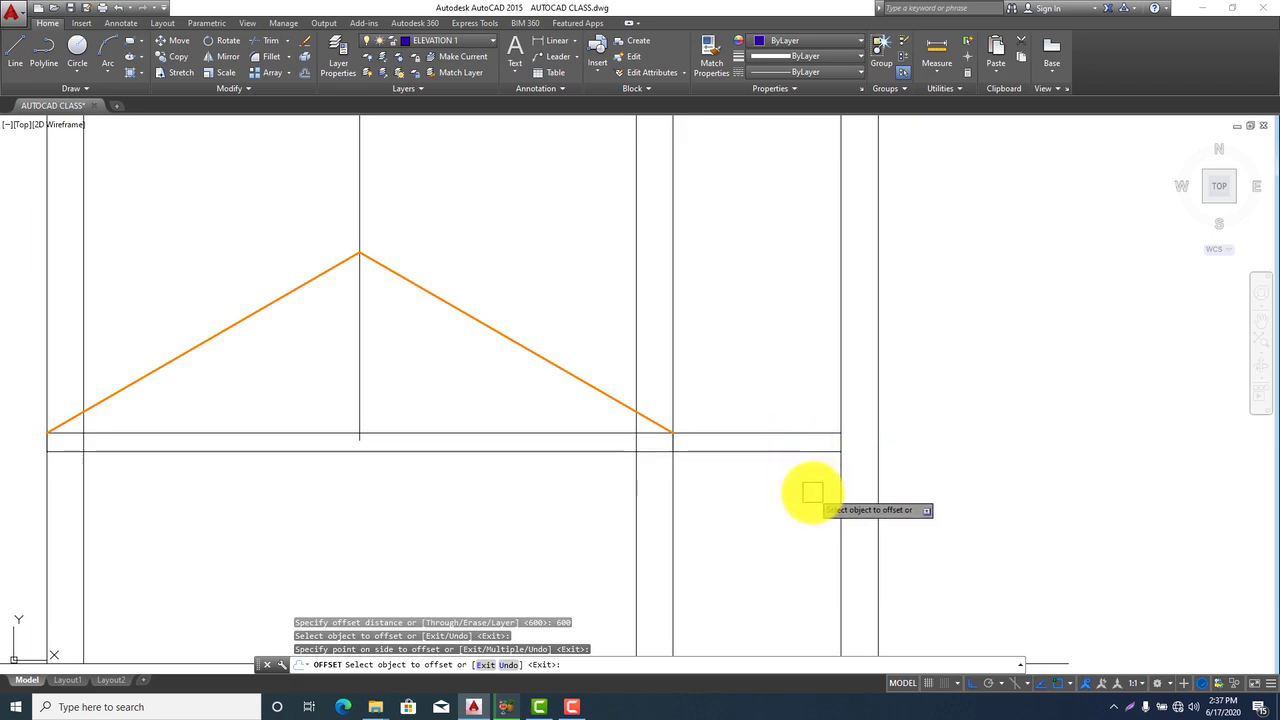
{"action": "right_click", "coordinate": [812, 492]}
{"action": "key", "text": "Escape"}
{"action": "key", "text": "Escape"}
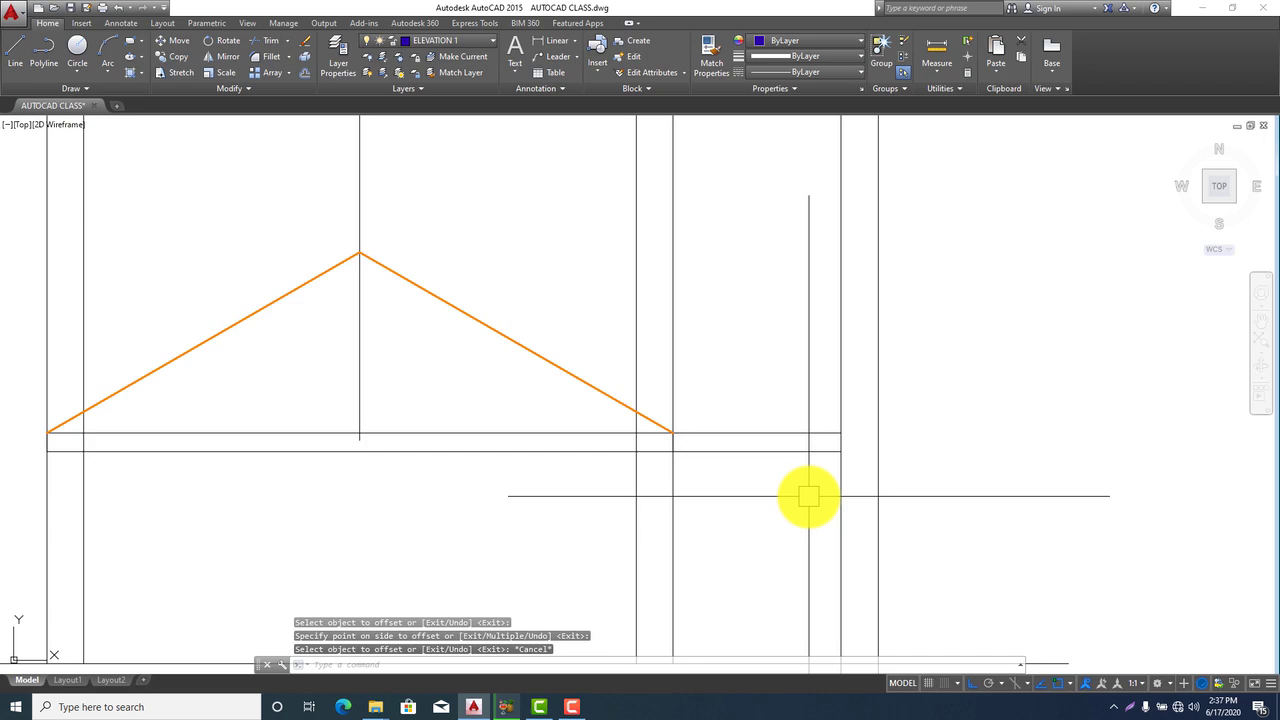
Extend both fascia lines from the terrace column's projection line to the outermost overhang line on the right
{"action": "type", "text": "ex"}
{"action": "key", "text": "Return"}
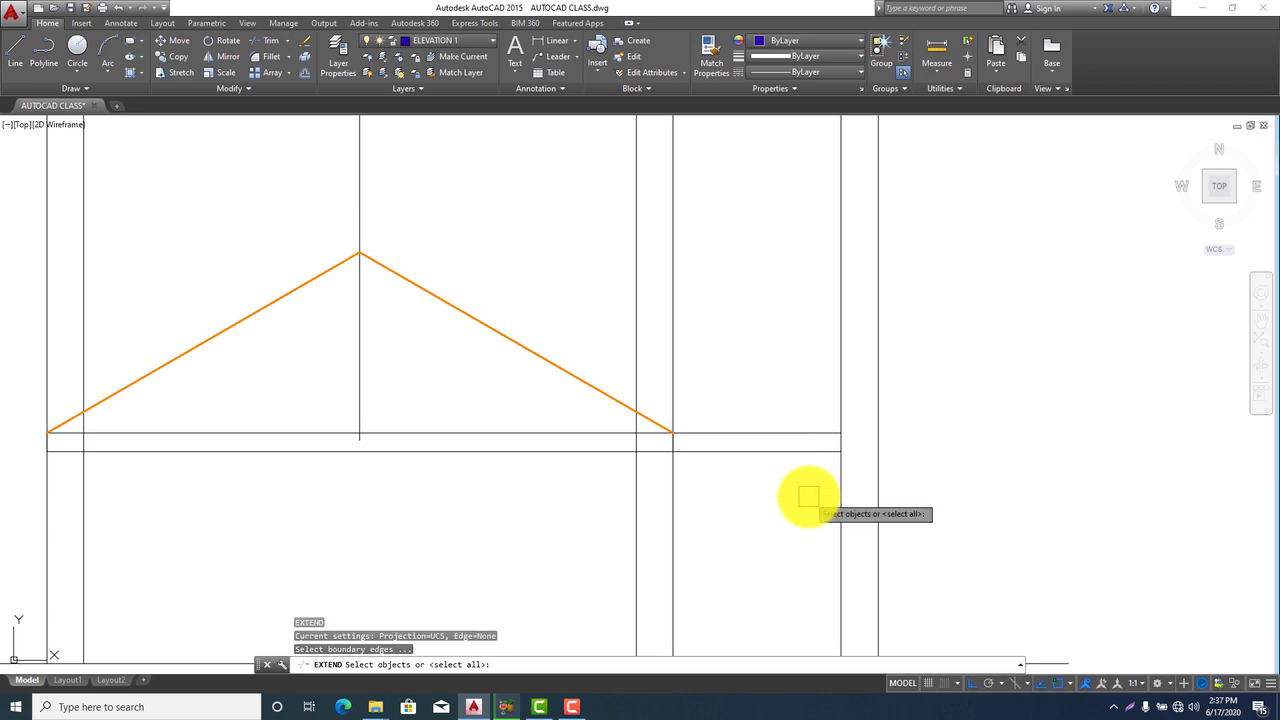
{"action": "key", "text": "Return"}
{"action": "left_click", "coordinate": [813, 445]}
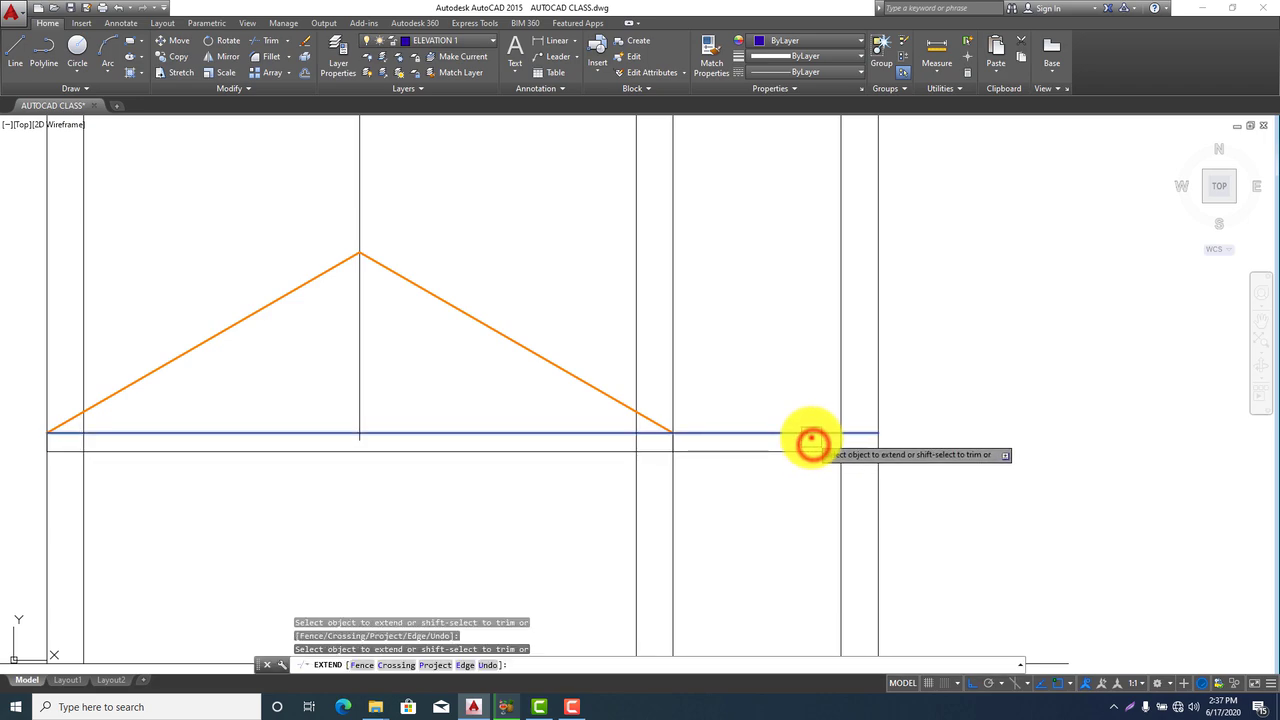
{"action": "scroll", "coordinate": [937, 478], "scroll_direction": "down", "scroll_amount": 4}
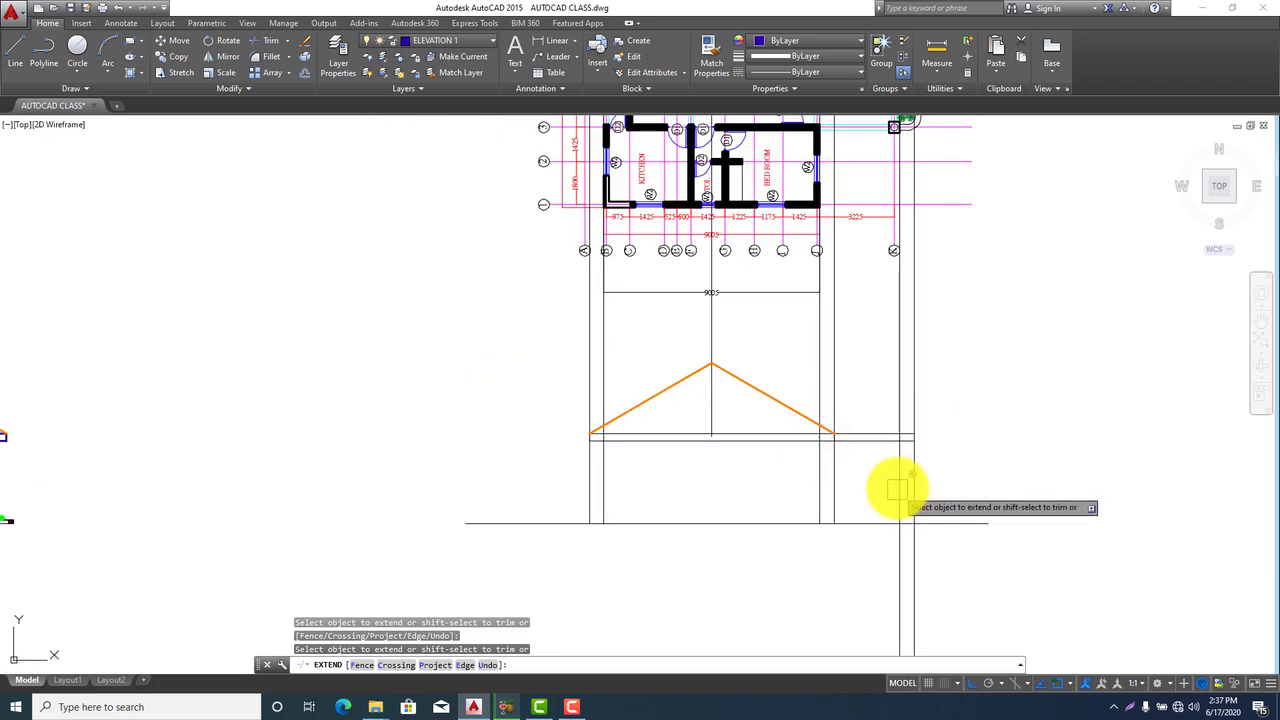
{"action": "scroll", "coordinate": [899, 493], "scroll_direction": "up", "scroll_amount": 2}
{"action": "key", "text": "Escape"}
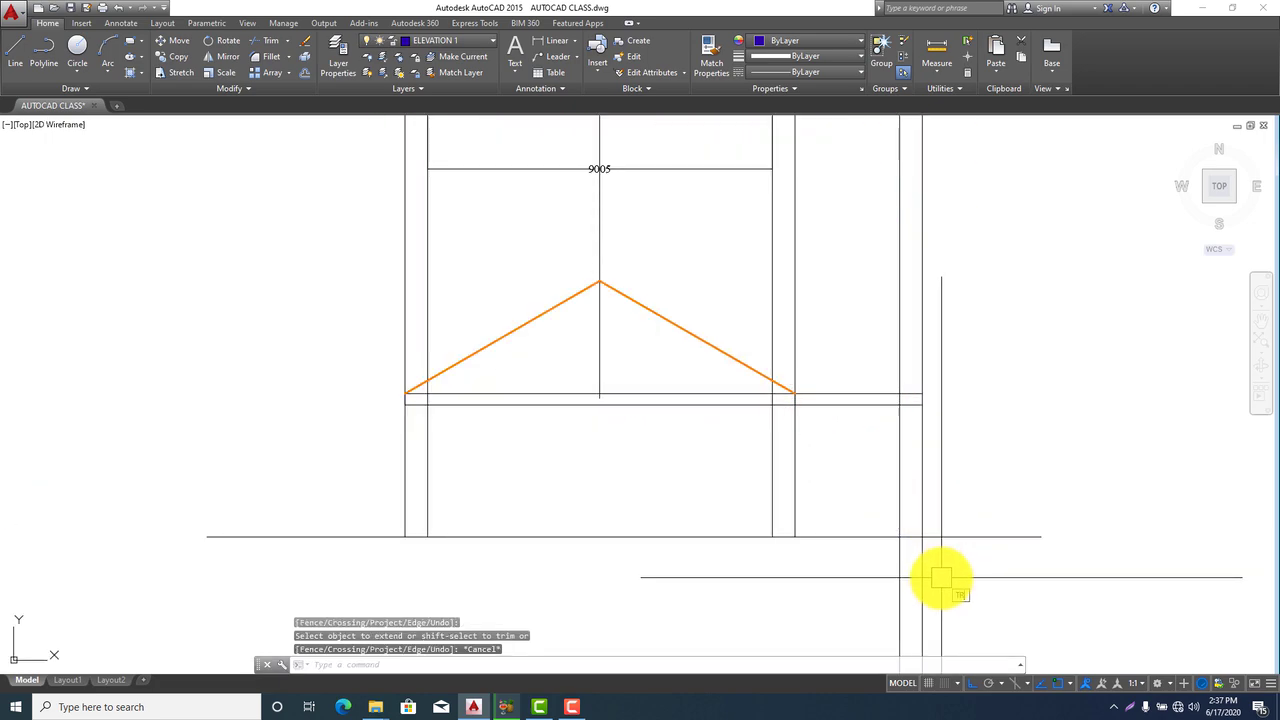
Trim away the outermost overhang line between the fascia and the ground line on the terrace side
{"action": "type", "text": "tr"}
{"action": "key", "text": "Return"}
{"action": "key", "text": "Return"}
{"action": "left_click", "coordinate": [921, 491]}
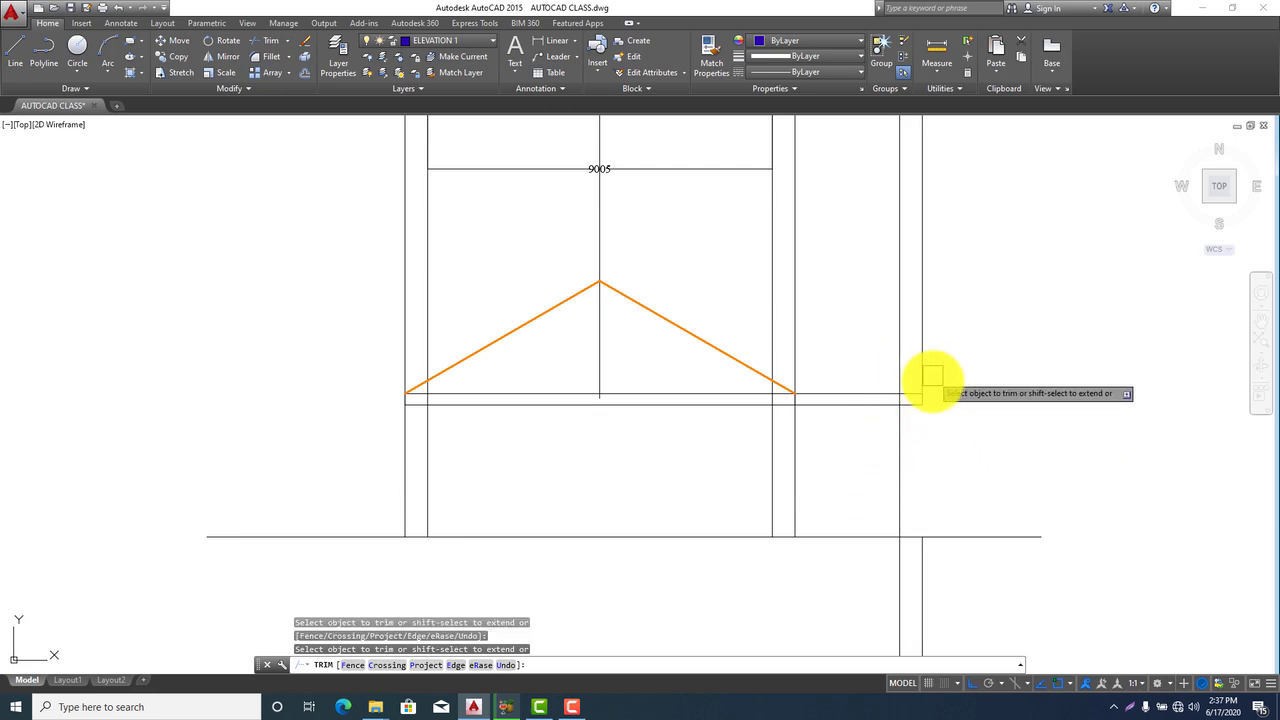
{"action": "scroll", "coordinate": [926, 393], "scroll_direction": "up", "scroll_amount": 2}
{"action": "middle_click_drag", "start_coordinate": [932, 435], "coordinate": [965, 590]}
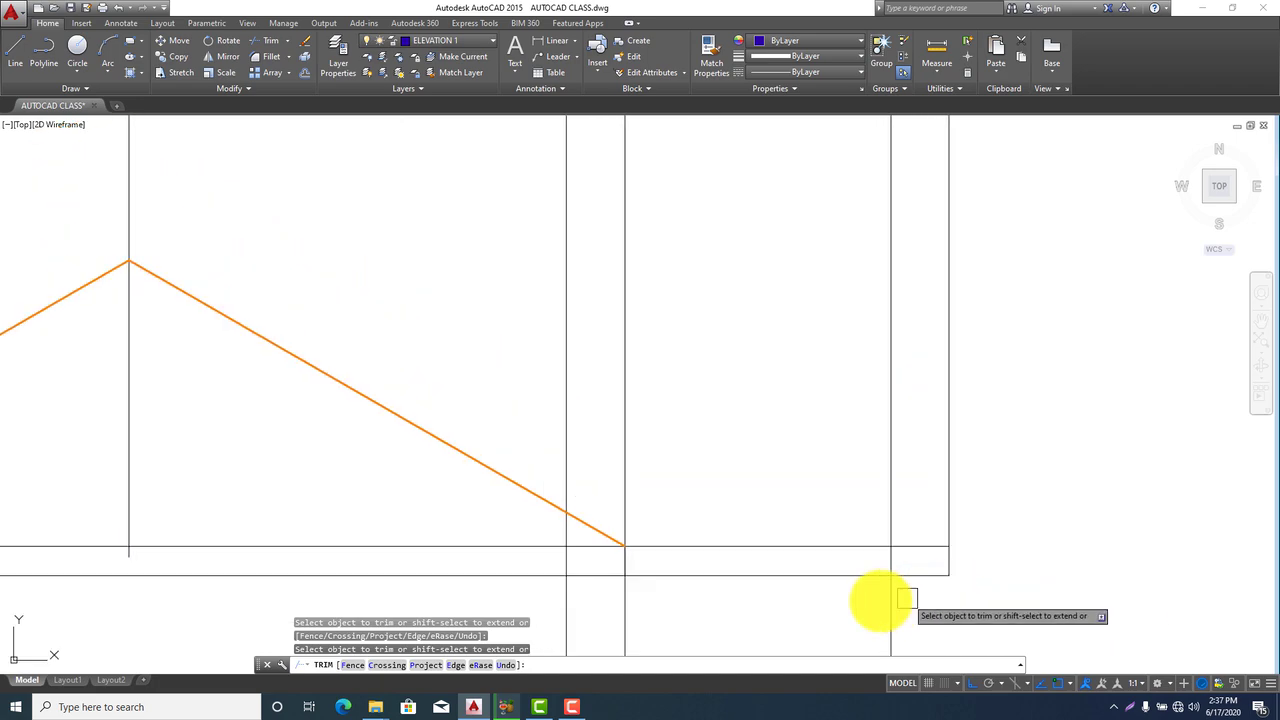
{"action": "scroll", "coordinate": [863, 470], "scroll_direction": "down", "scroll_amount": 2}
{"action": "scroll", "coordinate": [866, 546], "scroll_direction": "down", "scroll_amount": 2}
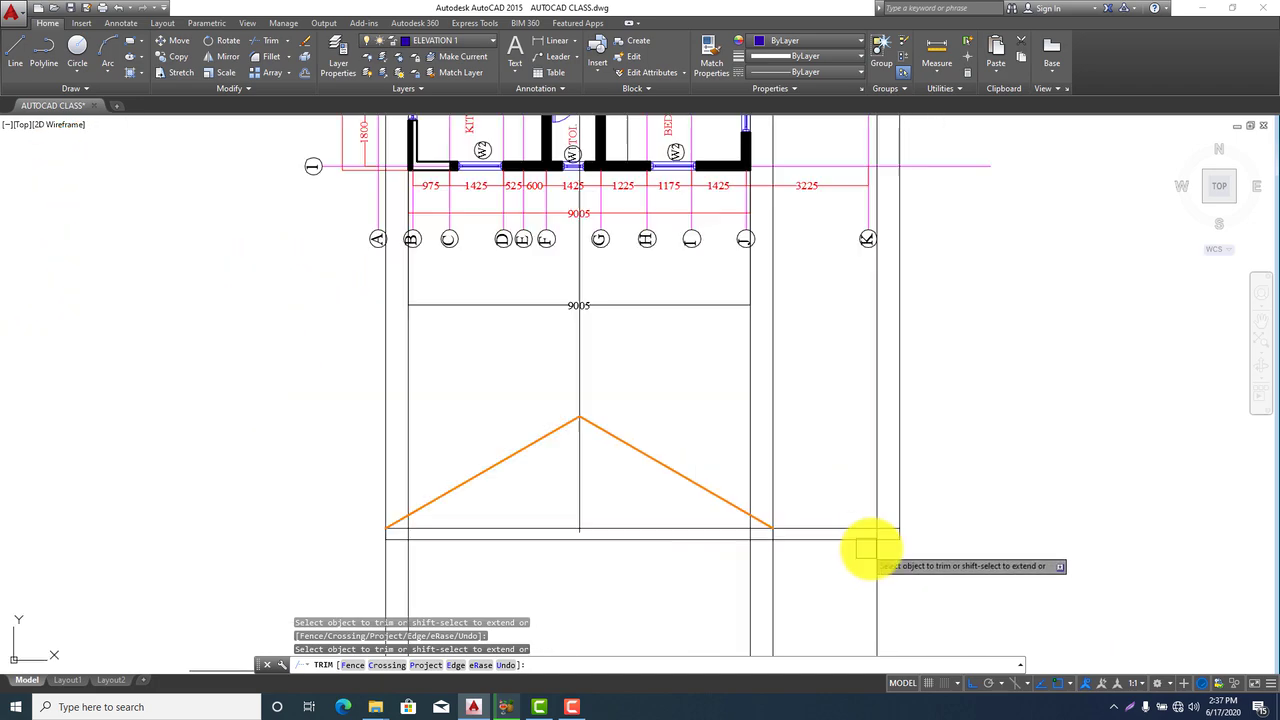
{"action": "middle_click_drag", "start_coordinate": [954, 449], "coordinate": [934, 543]}
{"action": "key", "text": "Escape"}
Erase the terrace column's projection line running from the roof plan down to the elevation
{"action": "scroll", "coordinate": [863, 485], "scroll_direction": "down", "scroll_amount": 2}
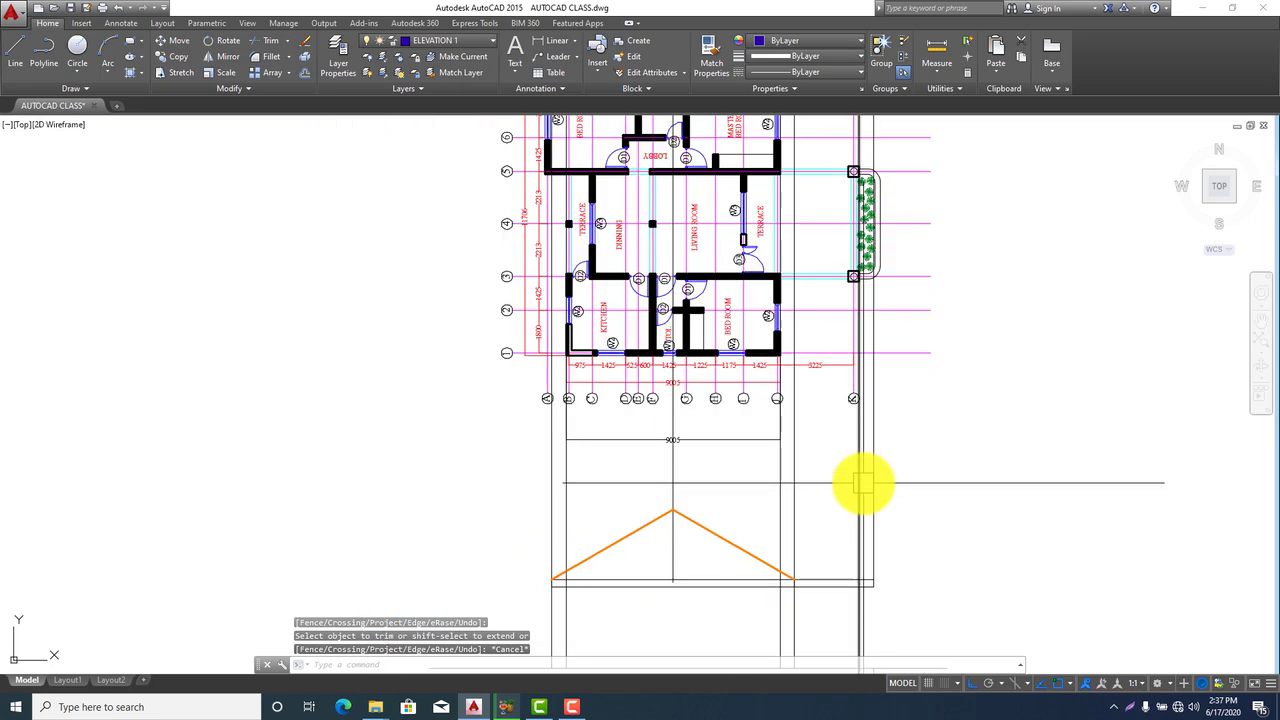
{"action": "scroll", "coordinate": [908, 306], "scroll_direction": "down", "scroll_amount": 4}
{"action": "scroll", "coordinate": [891, 229], "scroll_direction": "up", "scroll_amount": 4}
{"action": "mouse_move", "coordinate": [891, 229]}
{"action": "middle_mouse_down"}
{"action": "mouse_move", "coordinate": [893, 403]}
{"action": "mouse_move", "coordinate": [849, 157]}
{"action": "middle_mouse_up"}
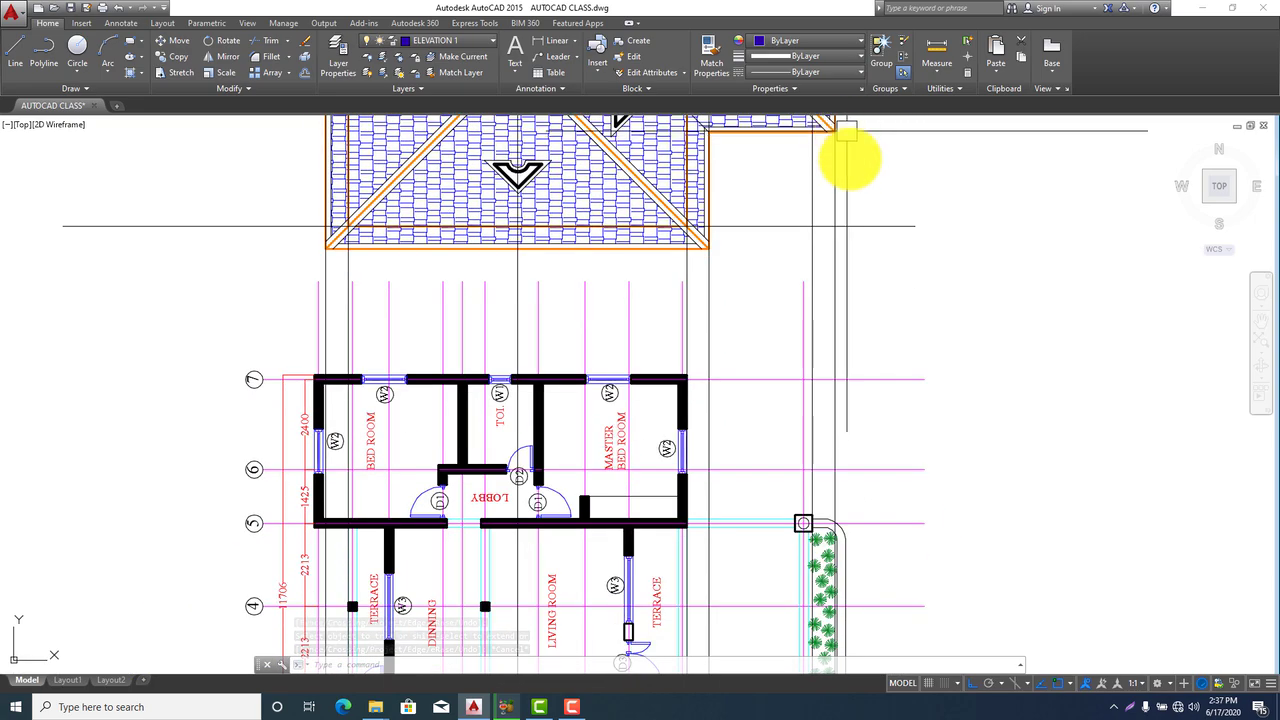
{"action": "scroll", "coordinate": [914, 420], "scroll_direction": "down", "scroll_amount": 2}
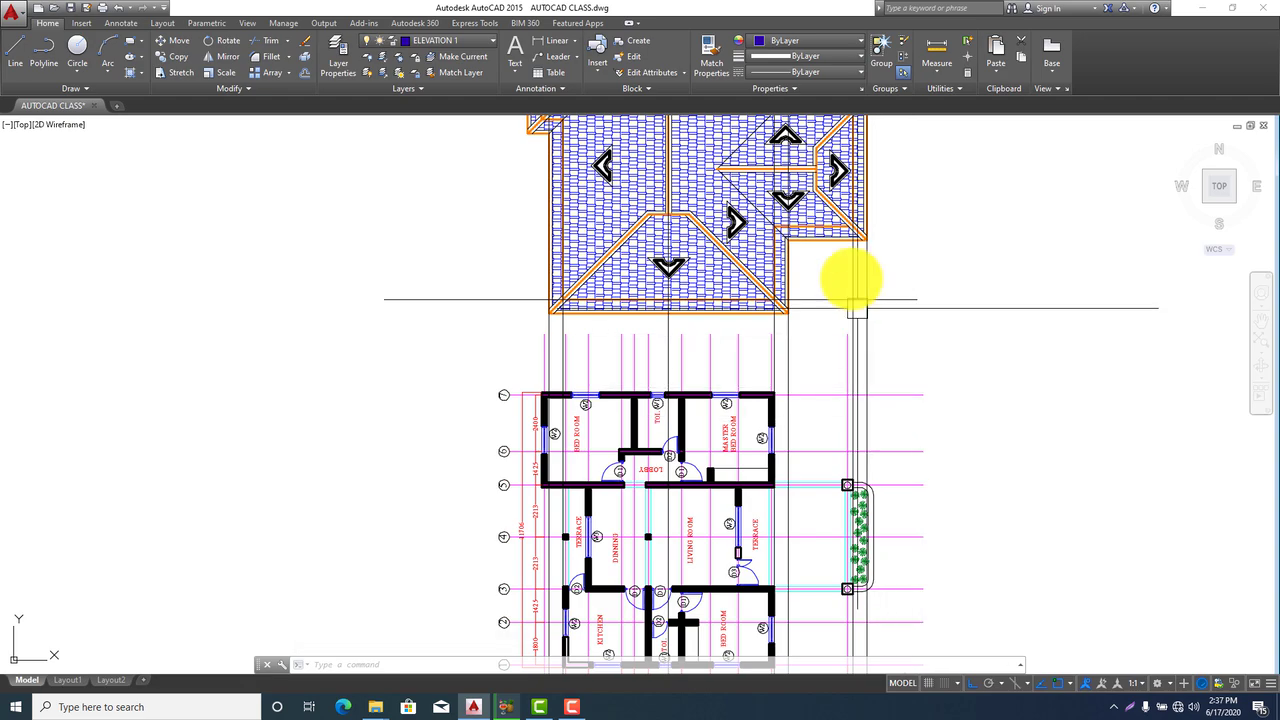
{"action": "scroll", "coordinate": [857, 306], "scroll_direction": "up", "scroll_amount": 4}
{"action": "left_click", "coordinate": [848, 233]}
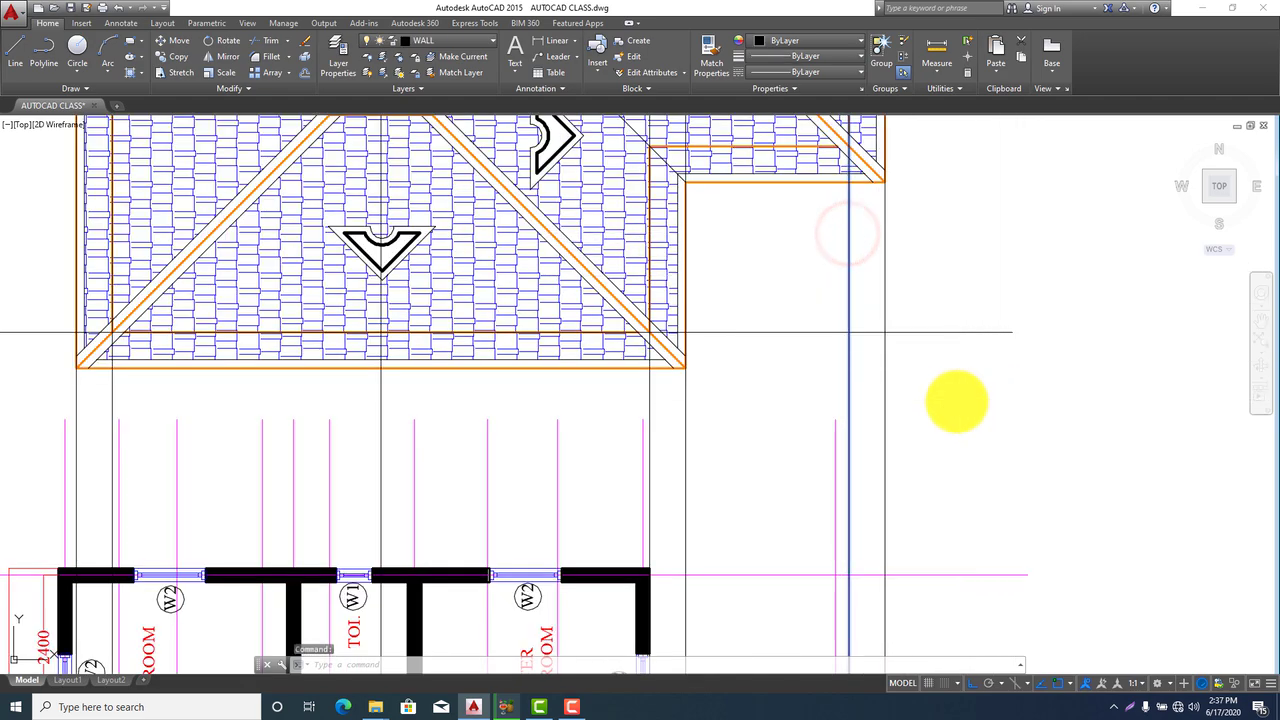
{"action": "scroll", "coordinate": [900, 340], "scroll_direction": "down", "scroll_amount": 2}
{"action": "key", "text": "Delete"}
{"action": "scroll", "coordinate": [848, 250], "scroll_direction": "down", "scroll_amount": 4}
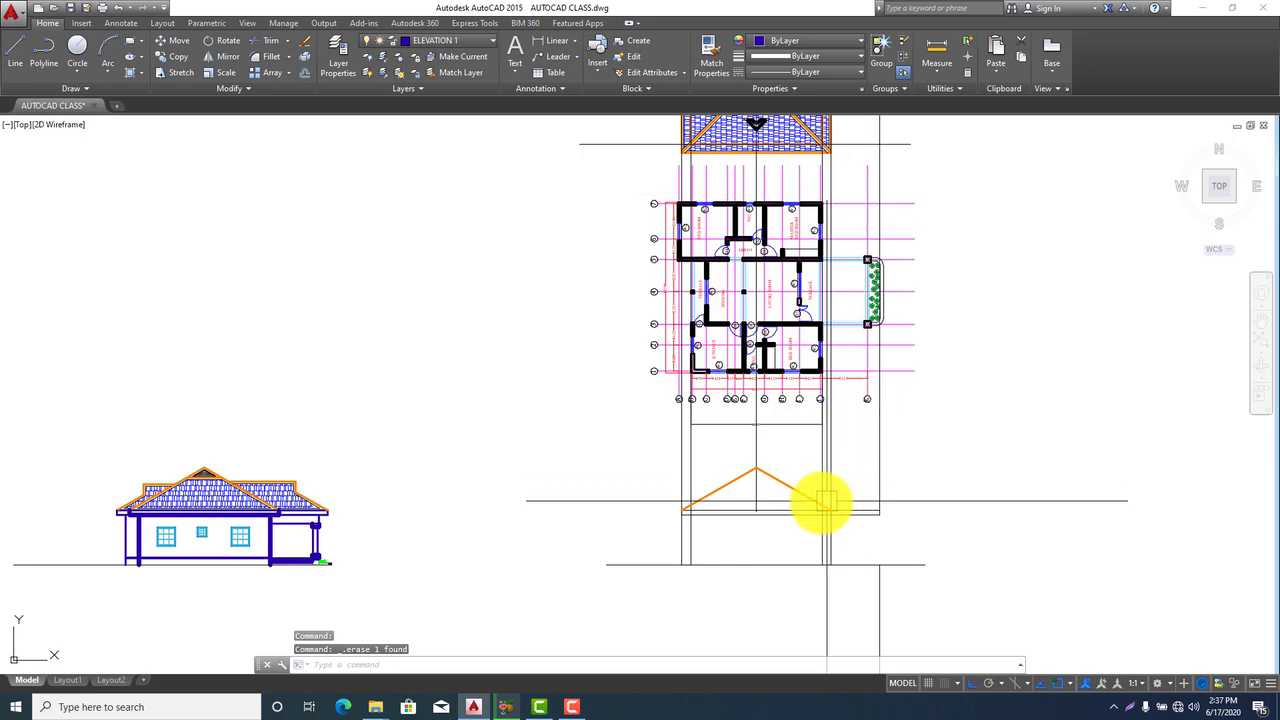
Copy the right roof slope from its eave end to the outer upper corner of the extended terrace fascia
{"action": "scroll", "coordinate": [822, 500], "scroll_direction": "up", "scroll_amount": 8}
{"action": "left_click", "coordinate": [777, 489]}
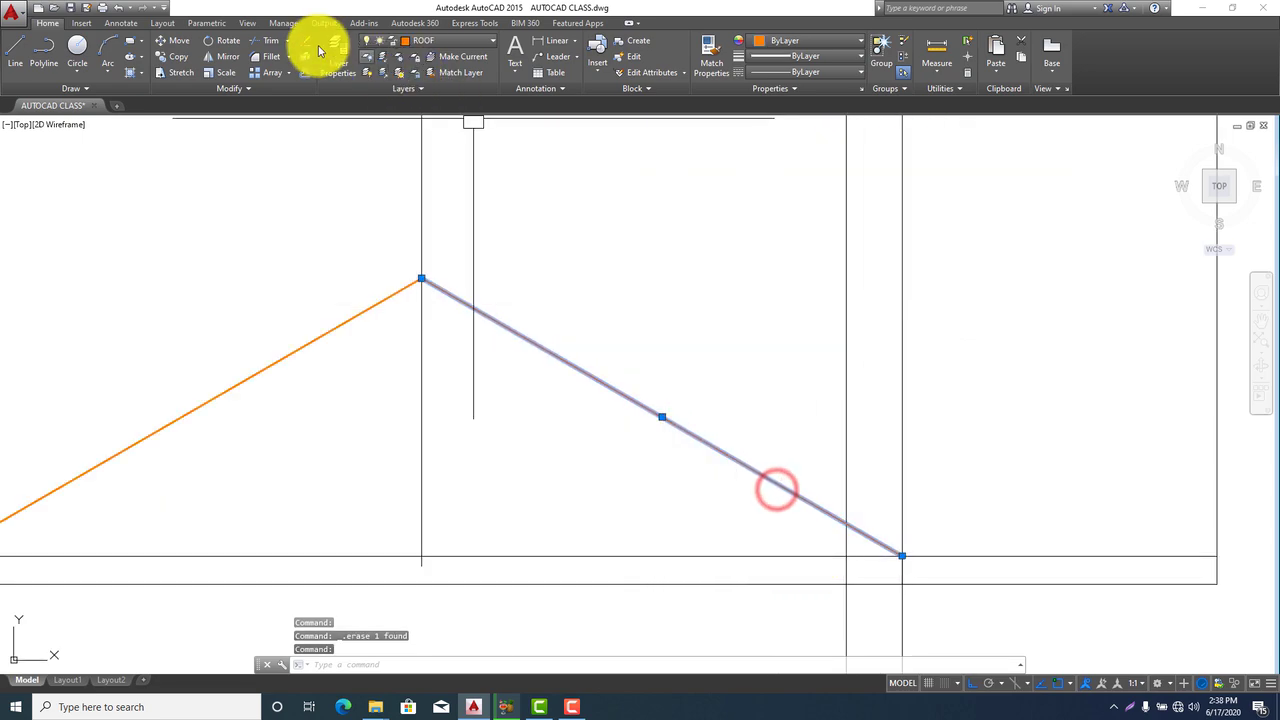
{"action": "left_click", "coordinate": [180, 58]}
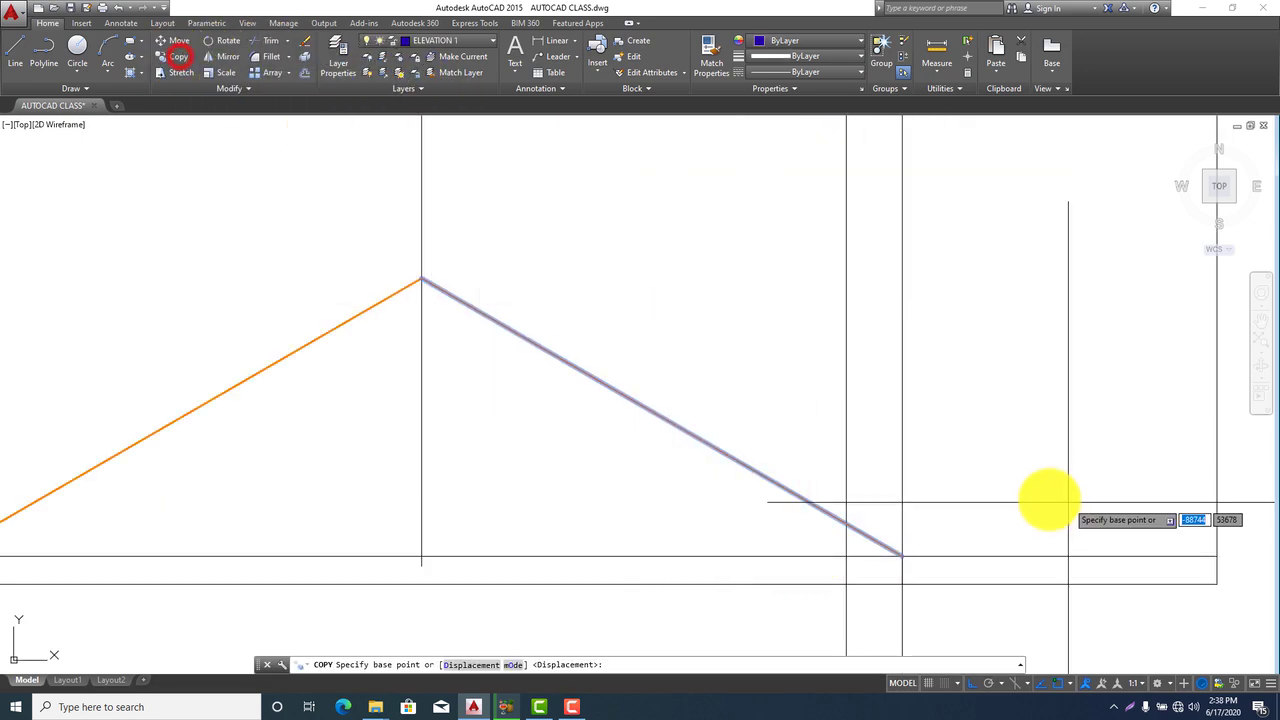
{"action": "left_click", "coordinate": [903, 557]}
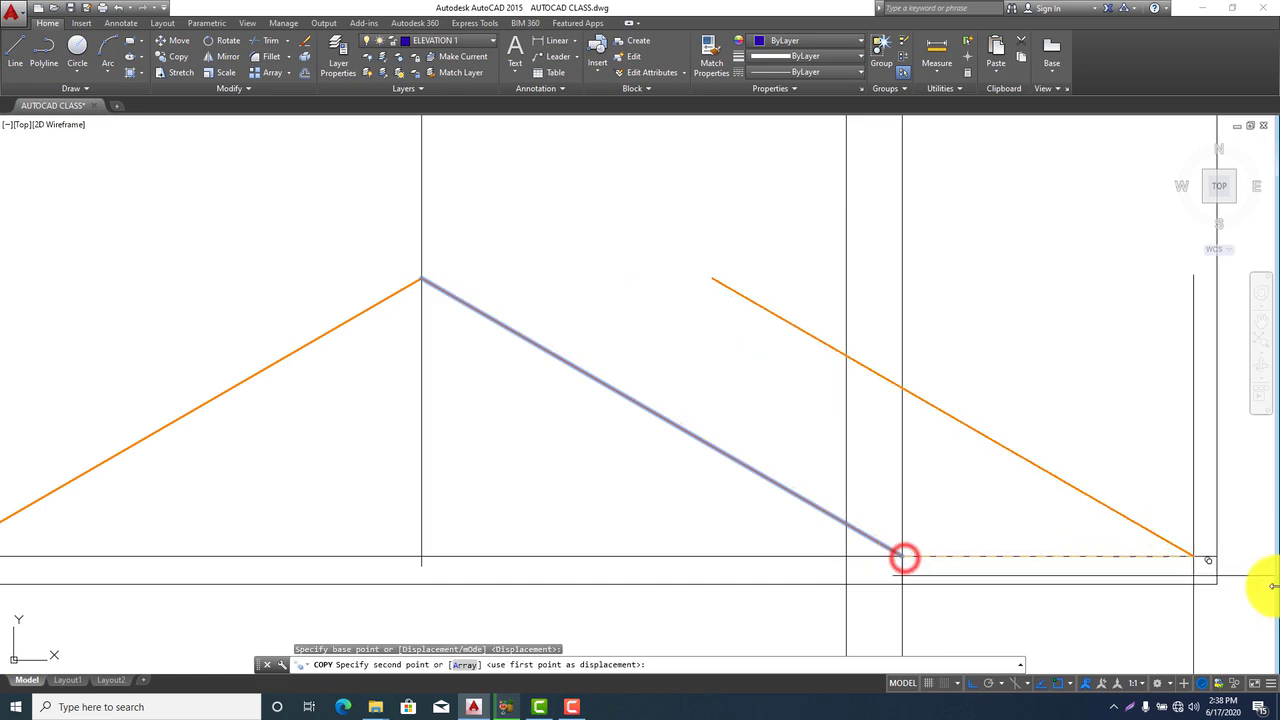
{"action": "left_click", "coordinate": [1211, 557]}
{"action": "key", "text": "Escape"}
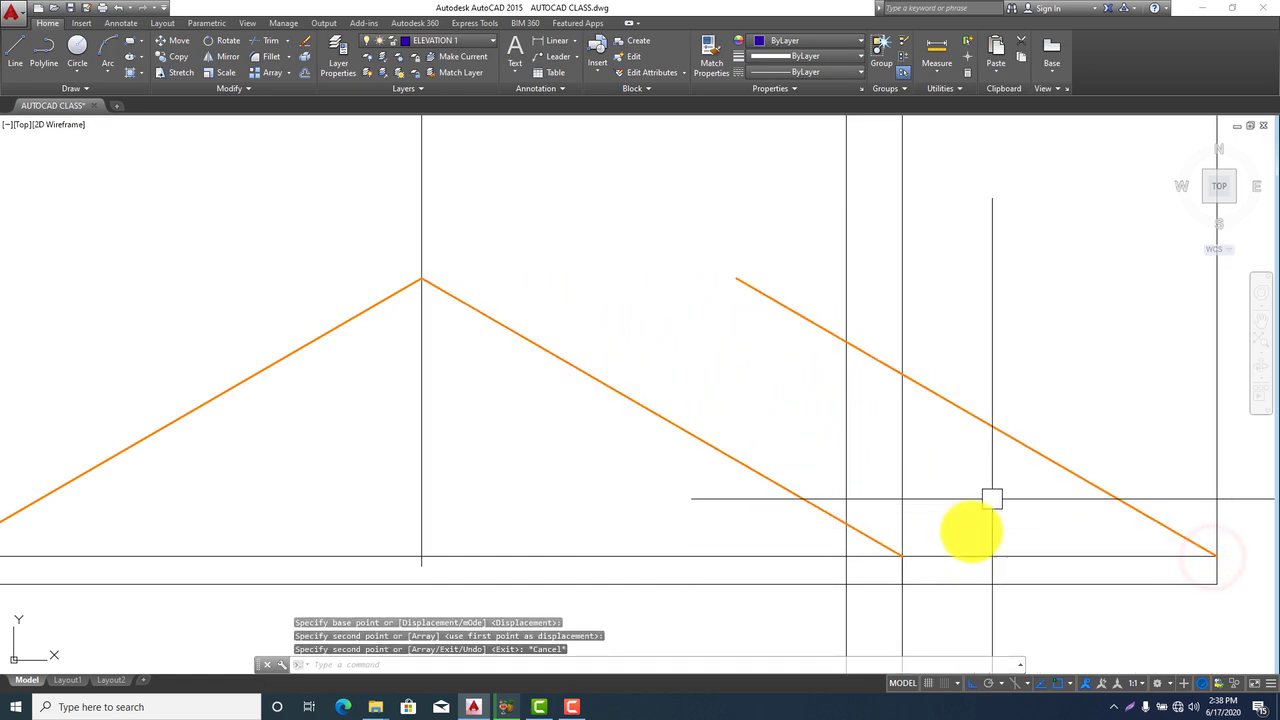
Copy the terrace overhang projection line from the projecting roof's lower outer corner to its lower ridge-hip junction in the roof plan
{"action": "scroll", "coordinate": [1000, 428], "scroll_direction": "down", "scroll_amount": 5}
{"action": "middle_click_drag", "start_coordinate": [937, 401], "coordinate": [889, 470]}
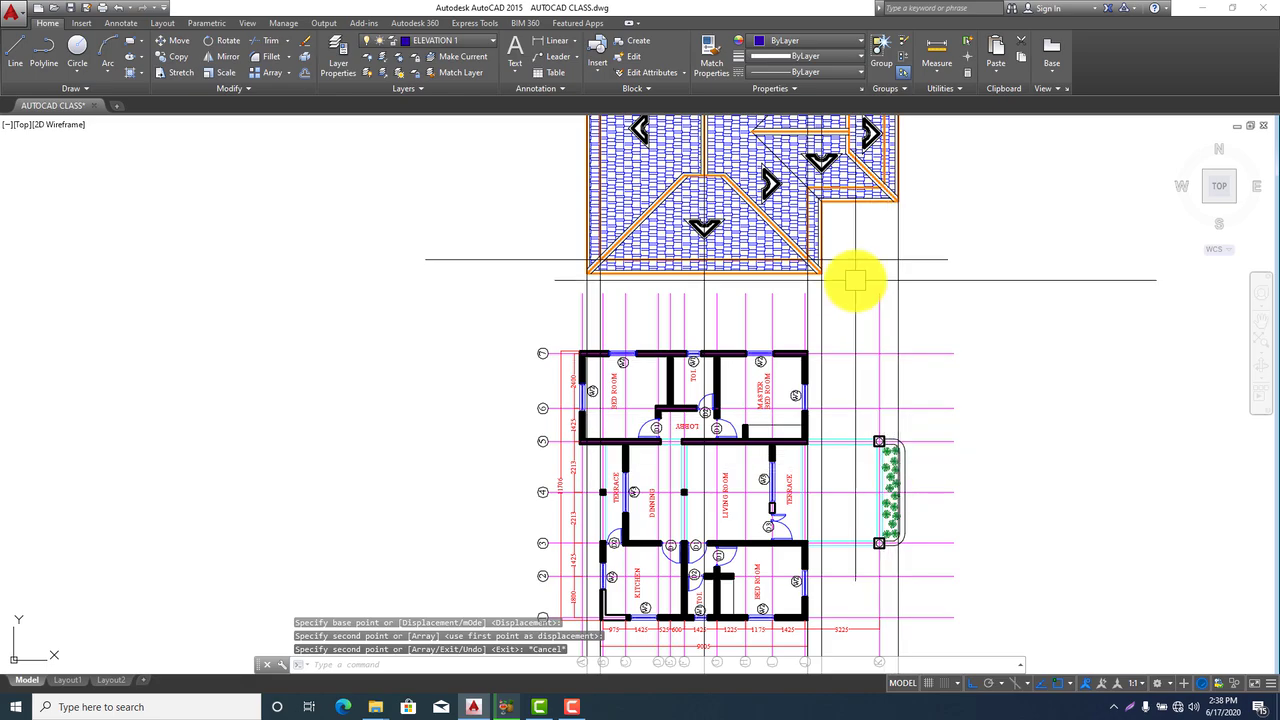
{"action": "middle_click_drag", "start_coordinate": [855, 280], "coordinate": [893, 399]}
{"action": "scroll", "coordinate": [900, 250], "scroll_direction": "up", "scroll_amount": 6}
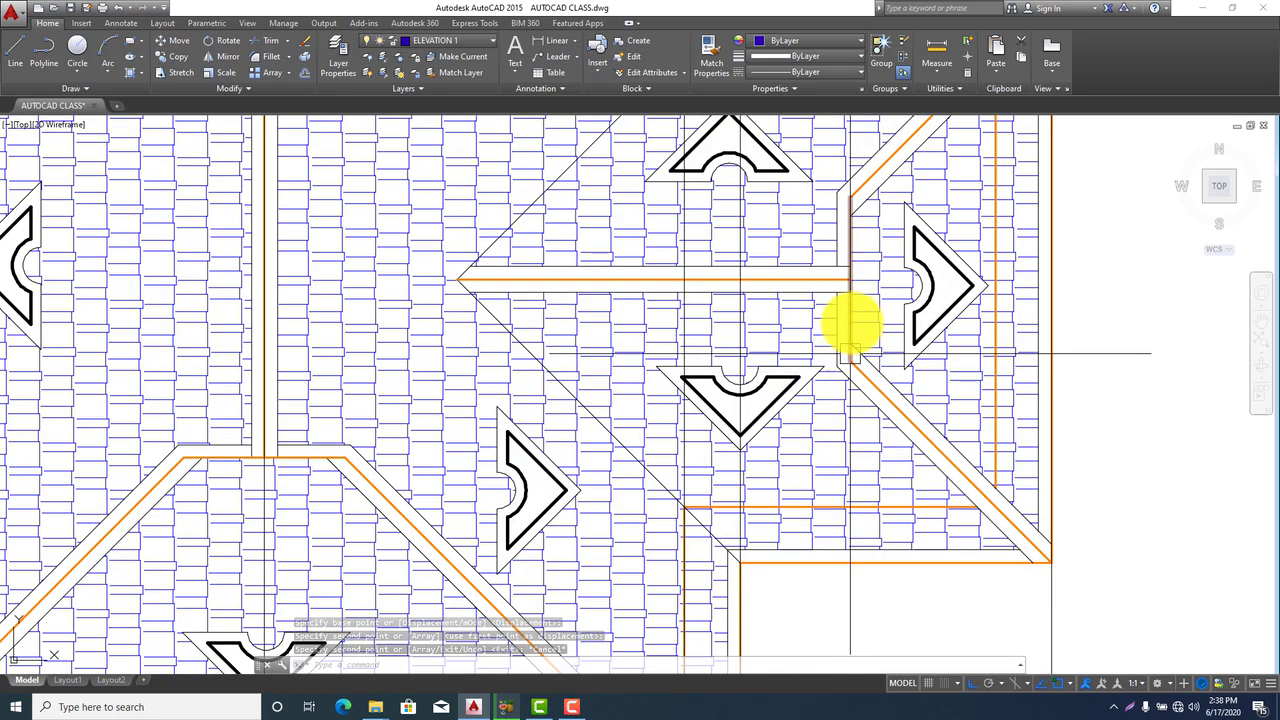
{"action": "scroll", "coordinate": [850, 352], "scroll_direction": "down", "scroll_amount": 6}
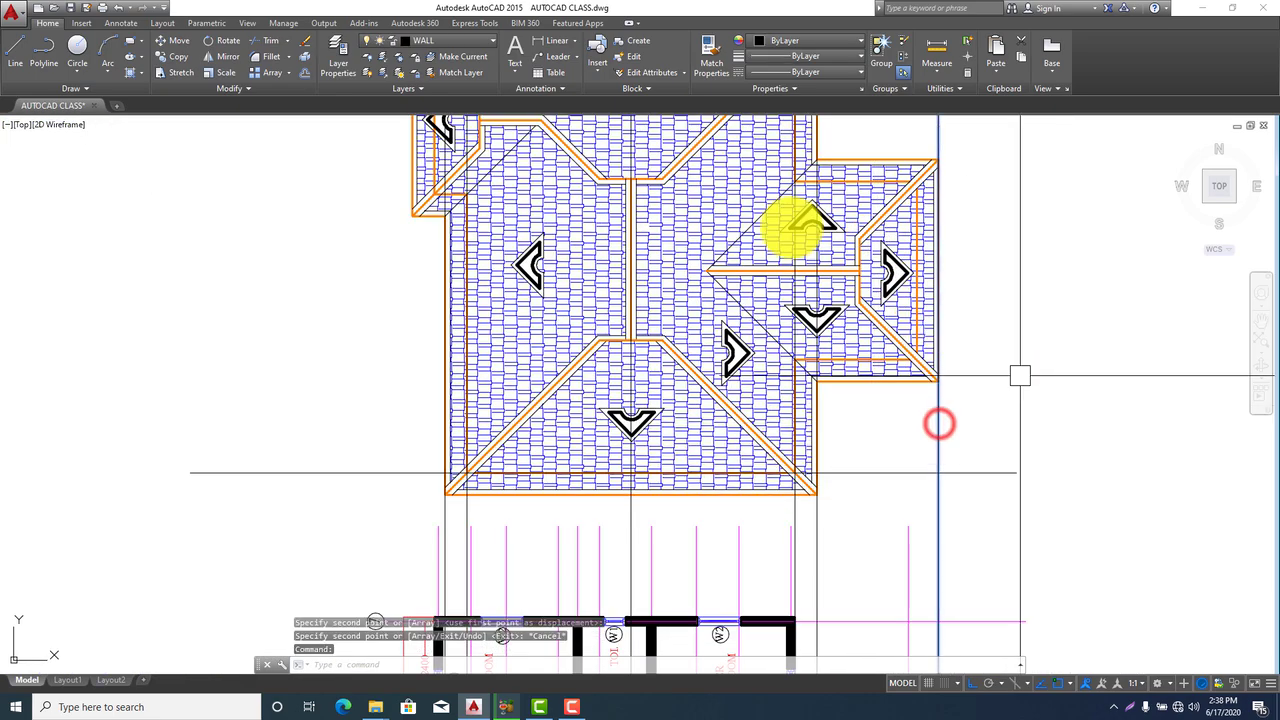
{"action": "left_click", "coordinate": [170, 58]}
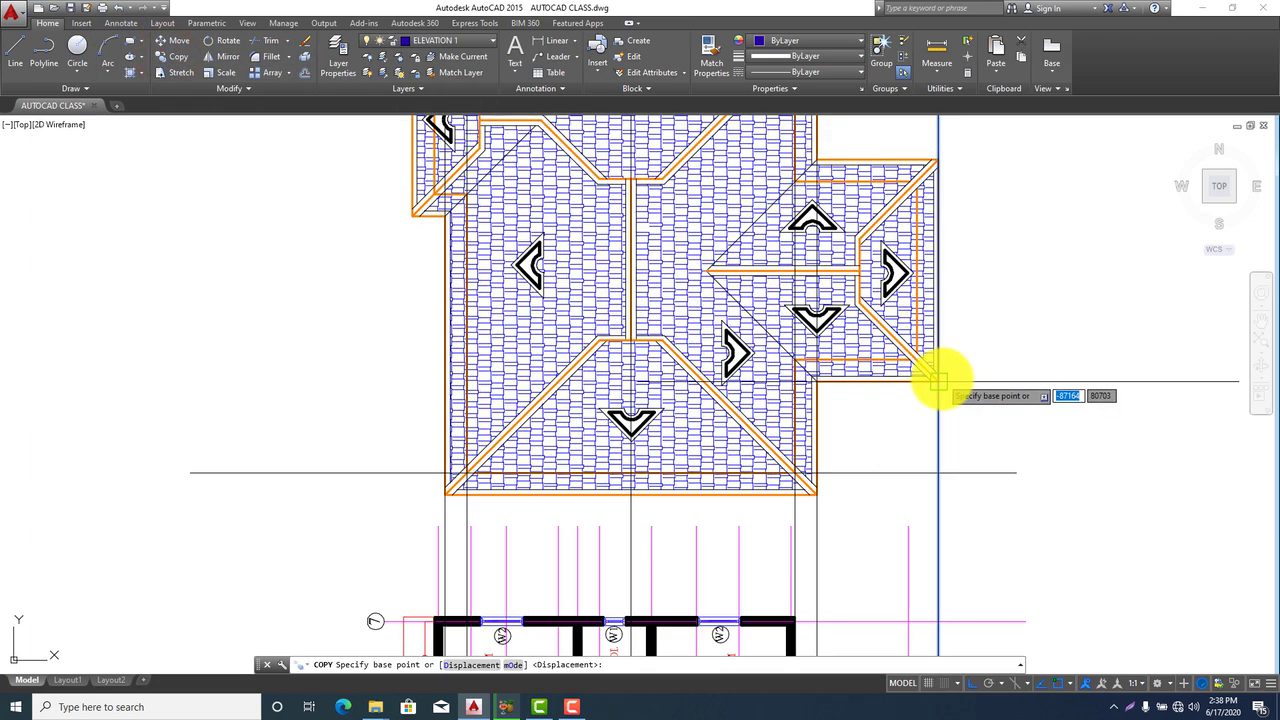
{"action": "left_click", "coordinate": [938, 381]}
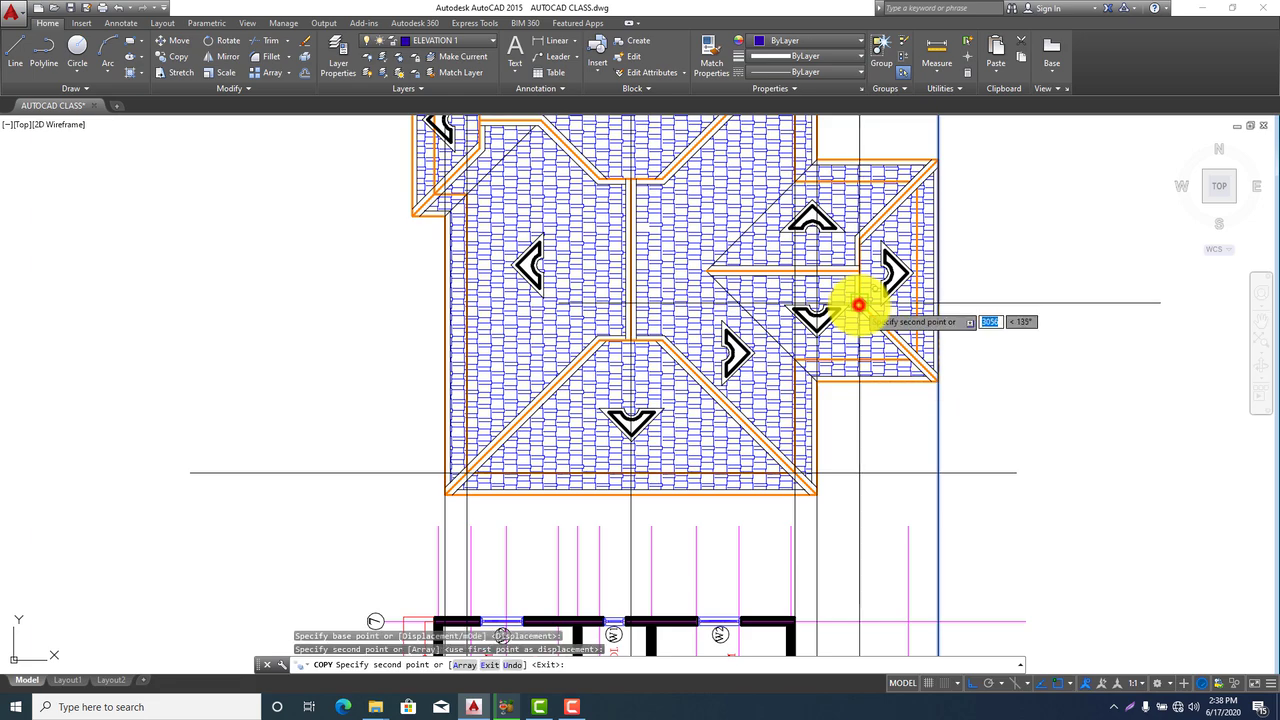
{"action": "scroll", "coordinate": [858, 305], "scroll_direction": "down", "scroll_amount": 5}
{"action": "scroll", "coordinate": [877, 434], "scroll_direction": "up", "scroll_amount": 6}
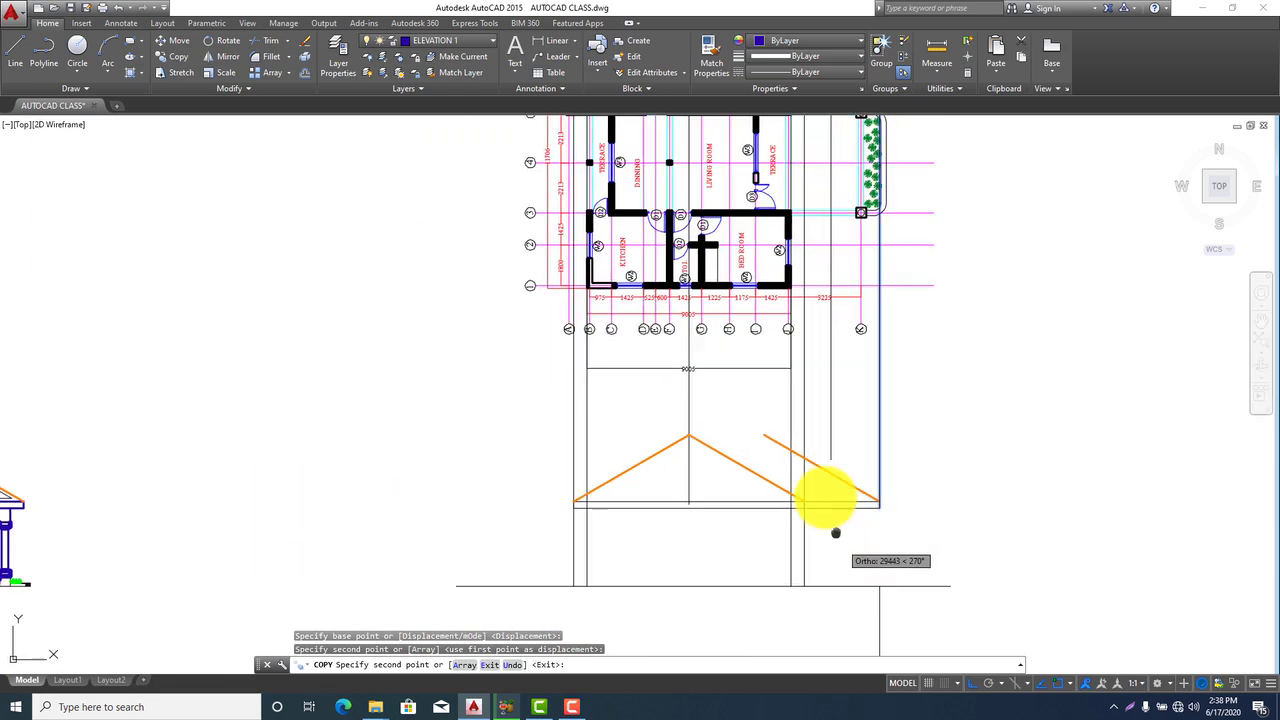
{"action": "scroll", "coordinate": [826, 495], "scroll_direction": "up", "scroll_amount": 4}
{"action": "key", "text": "Escape"}
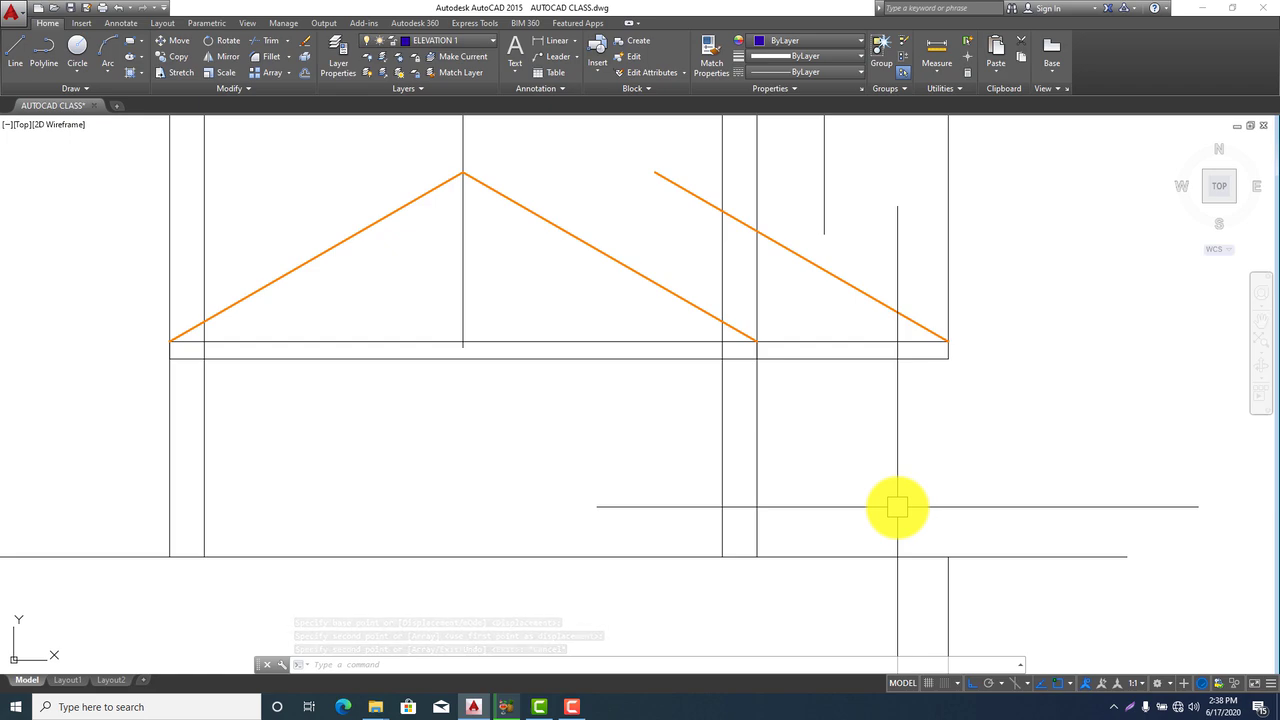
Undo the projection line copy, the roof slope copy and the erasing of the terrace column's projection line
{"action": "key", "text": "Escape"}
{"action": "key", "text": "ctrl+z"}
{"action": "key", "text": "ctrl+z"}
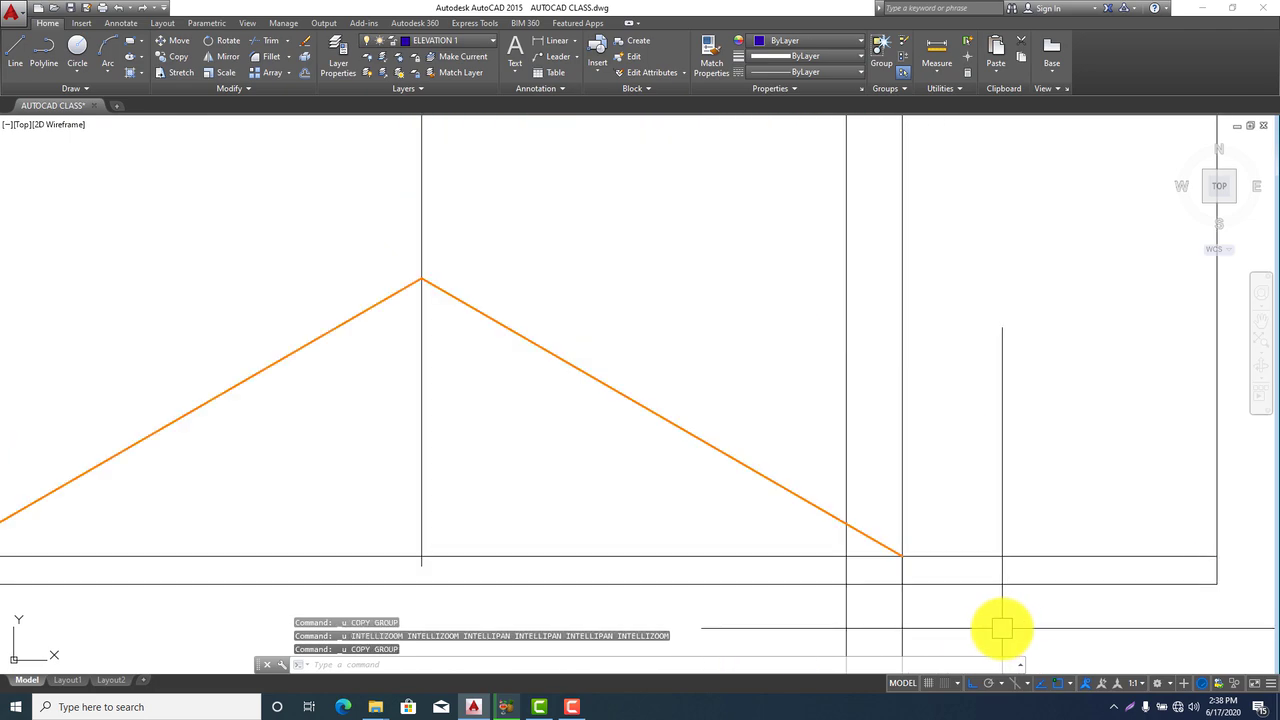
{"action": "key", "text": "ctrl+z"}
{"action": "middle_click_drag", "start_coordinate": [963, 515], "coordinate": [863, 149]}
{"action": "scroll", "coordinate": [860, 149], "scroll_direction": "down", "scroll_amount": 5}
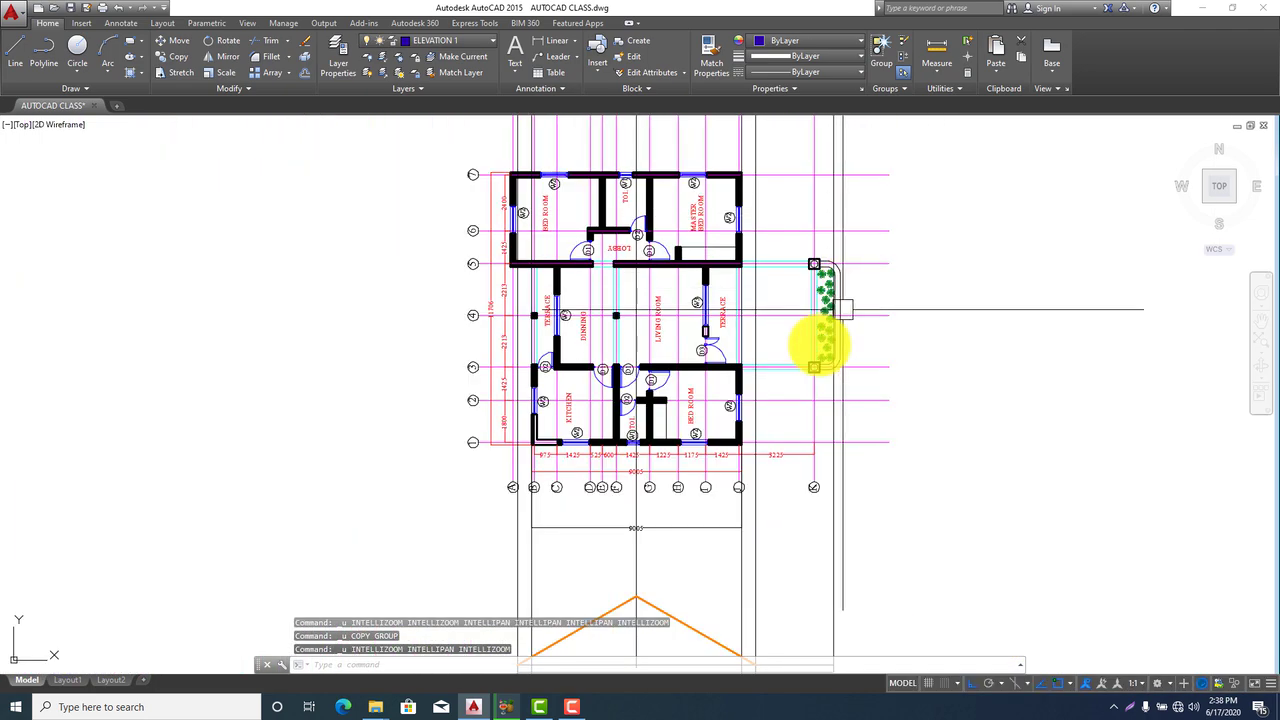
{"action": "middle_click_drag", "start_coordinate": [770, 476], "coordinate": [813, 175]}
{"action": "key", "text": "ctrl+z"}
{"action": "key", "text": "ctrl+z"}
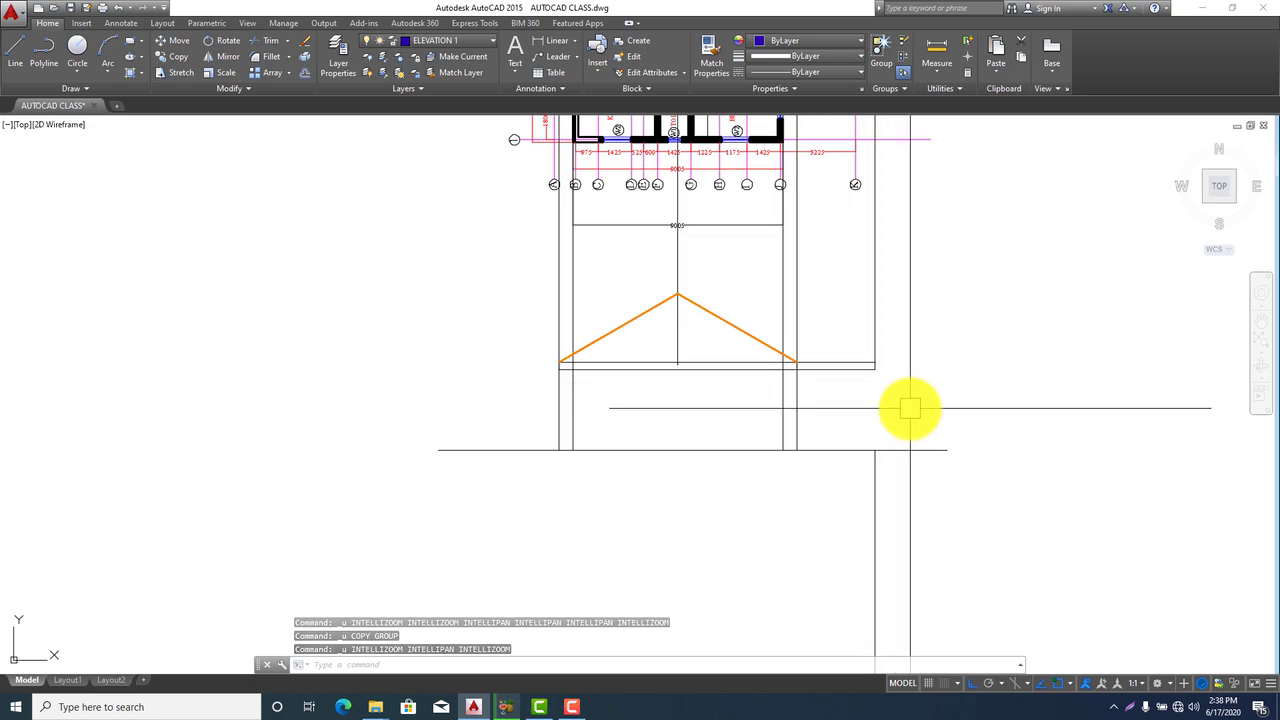
Trim the terrace column's projection line below the ground line and above the fascia in the elevation
{"action": "scroll", "coordinate": [975, 480], "scroll_direction": "down", "scroll_amount": 6}
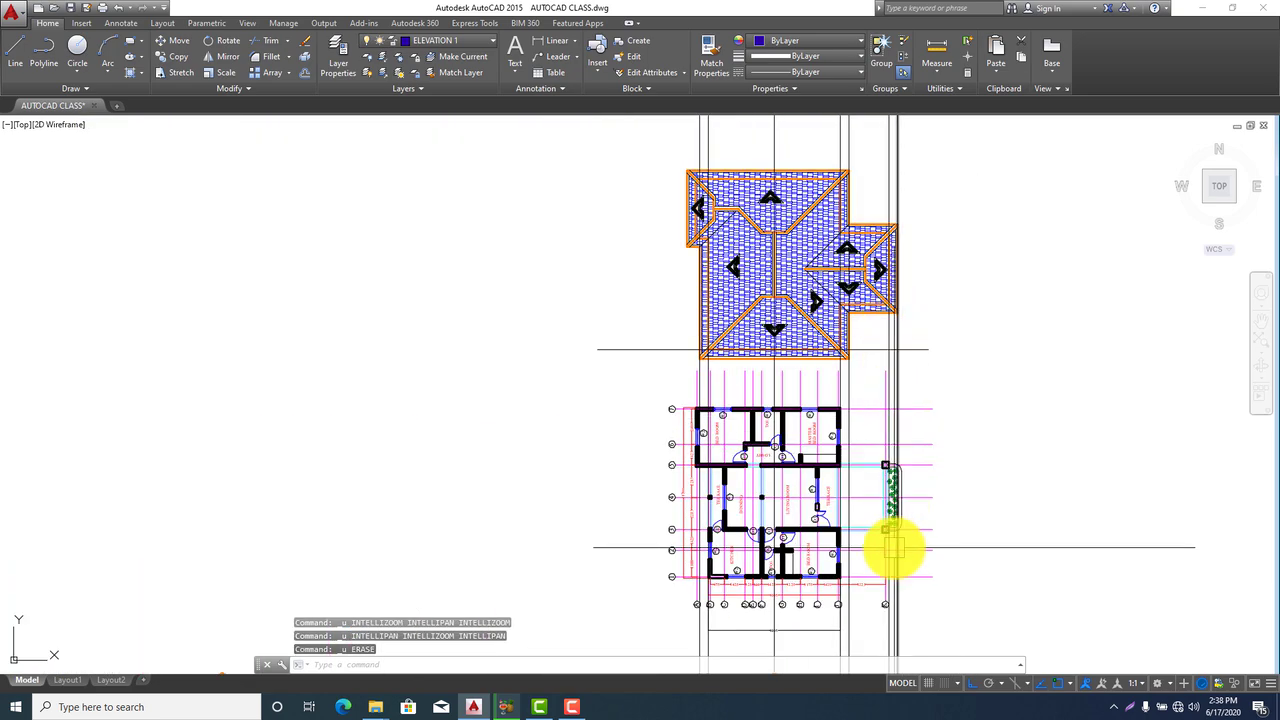
{"action": "middle_click_drag", "start_coordinate": [886, 543], "coordinate": [825, 245]}
{"action": "scroll", "coordinate": [823, 449], "scroll_direction": "up", "scroll_amount": 5}
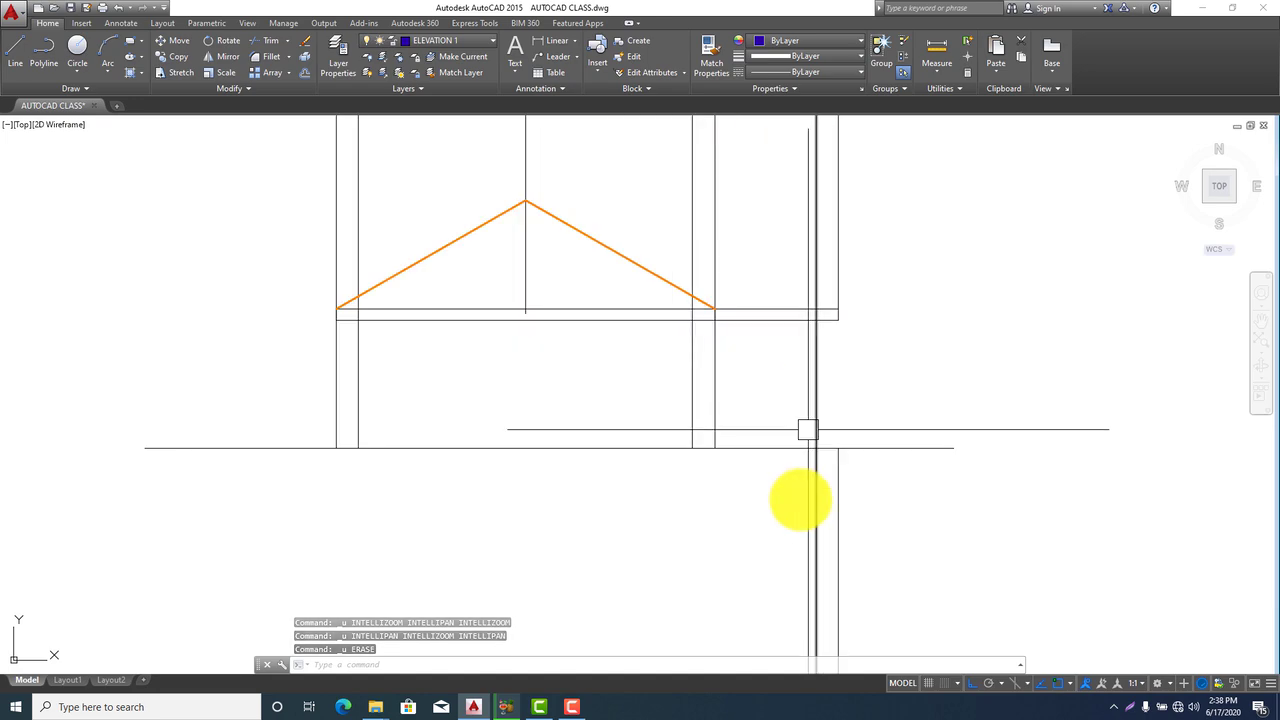
{"action": "type", "text": "tr"}
{"action": "key", "text": "Return"}
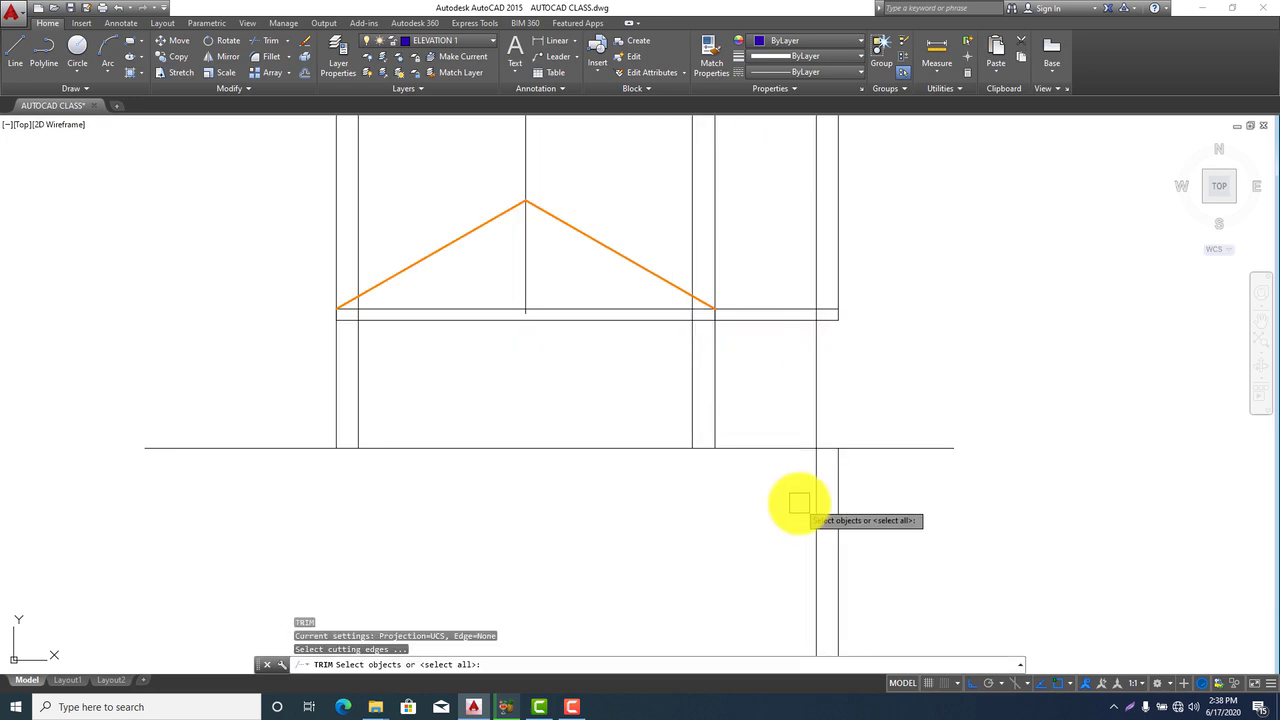
{"action": "left_click", "coordinate": [818, 487]}
{"action": "middle_click_drag", "start_coordinate": [816, 314], "coordinate": [857, 477]}
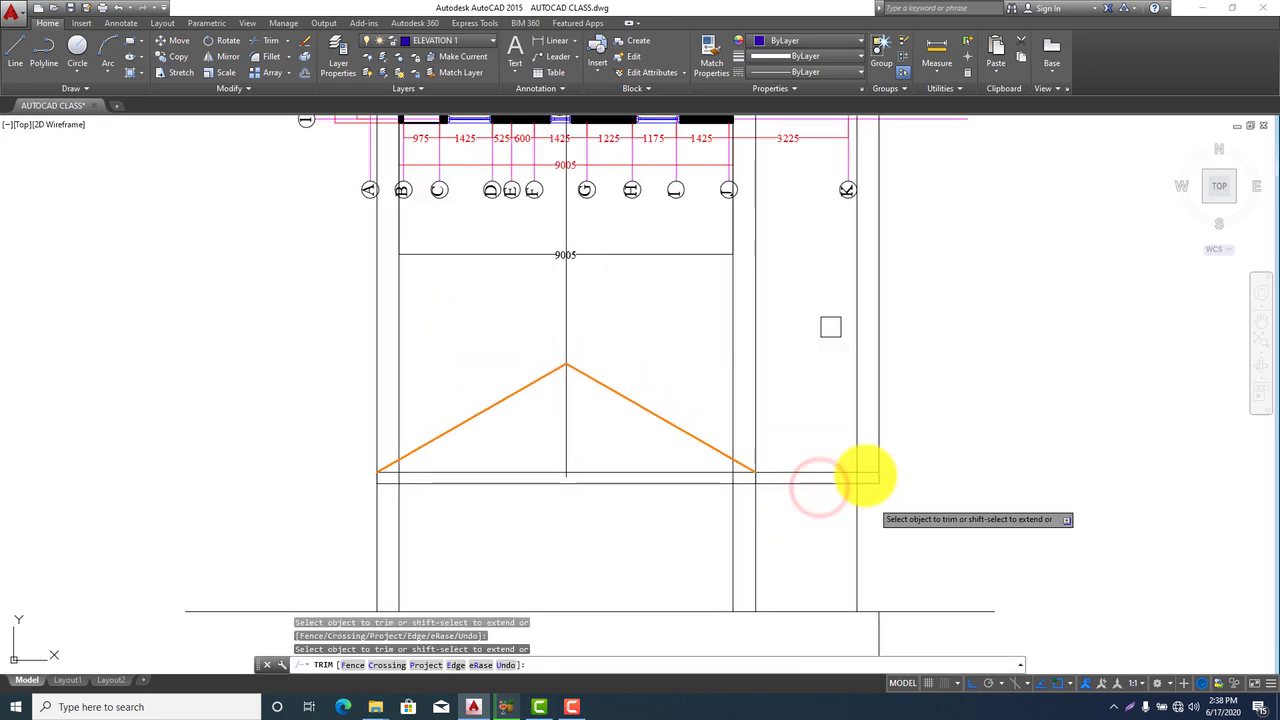
{"action": "left_click", "coordinate": [856, 446]}
{"action": "scroll", "coordinate": [1029, 614], "scroll_direction": "down", "scroll_amount": 2}
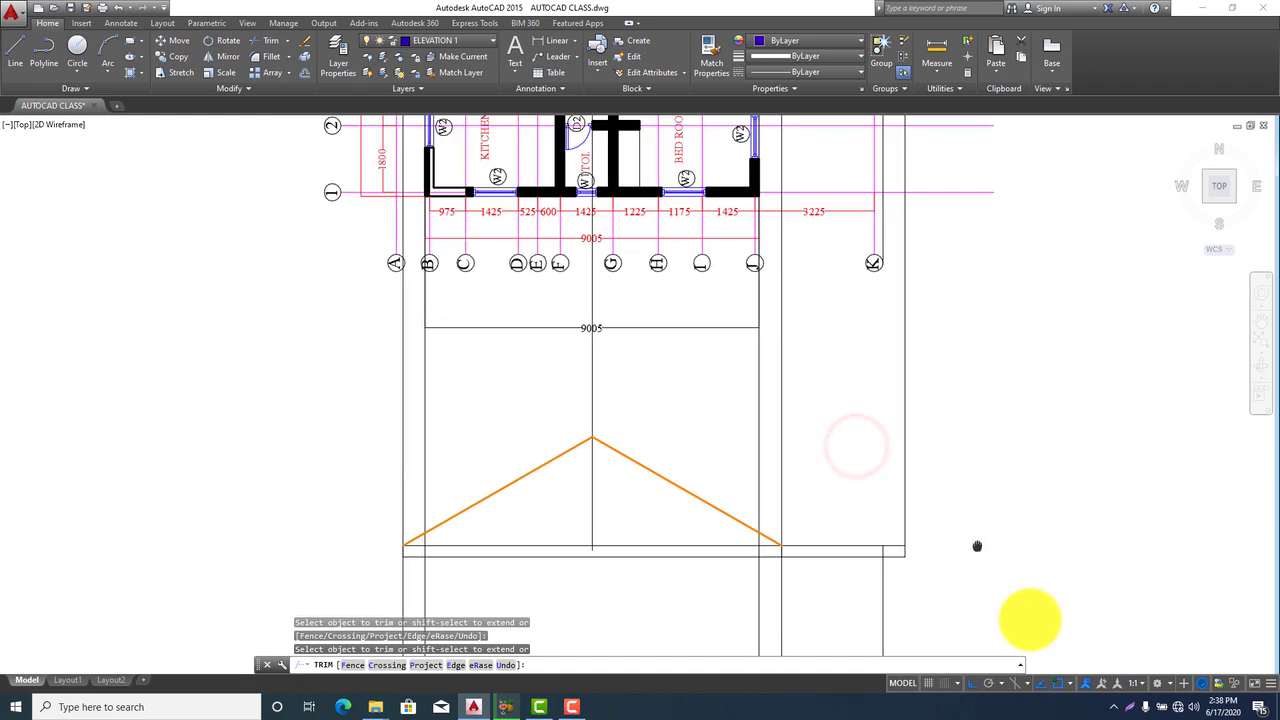
Erase the leftover part of the terrace column's projection line crossing the roof and floor plans
{"action": "middle_click_drag", "start_coordinate": [968, 486], "coordinate": [963, 540]}
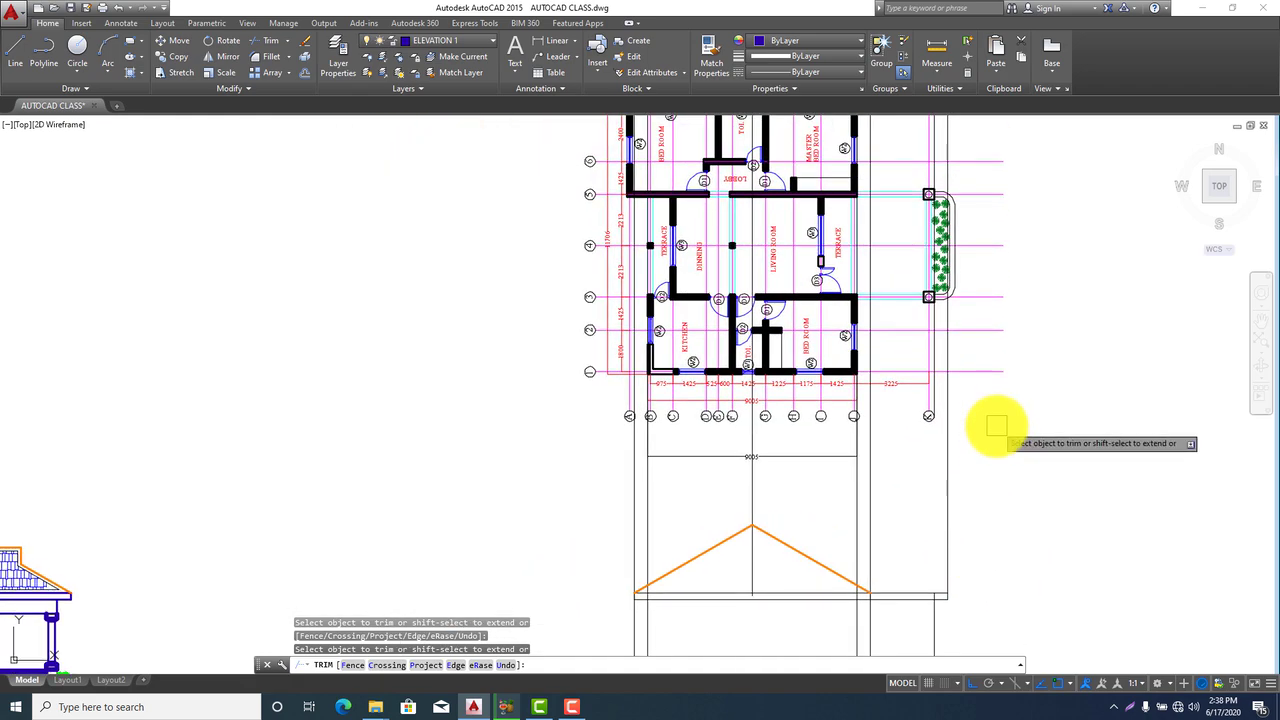
{"action": "middle_click_drag", "start_coordinate": [993, 377], "coordinate": [960, 487]}
{"action": "scroll", "coordinate": [960, 483], "scroll_direction": "down", "scroll_amount": 2}
{"action": "scroll", "coordinate": [940, 375], "scroll_direction": "up", "scroll_amount": 6}
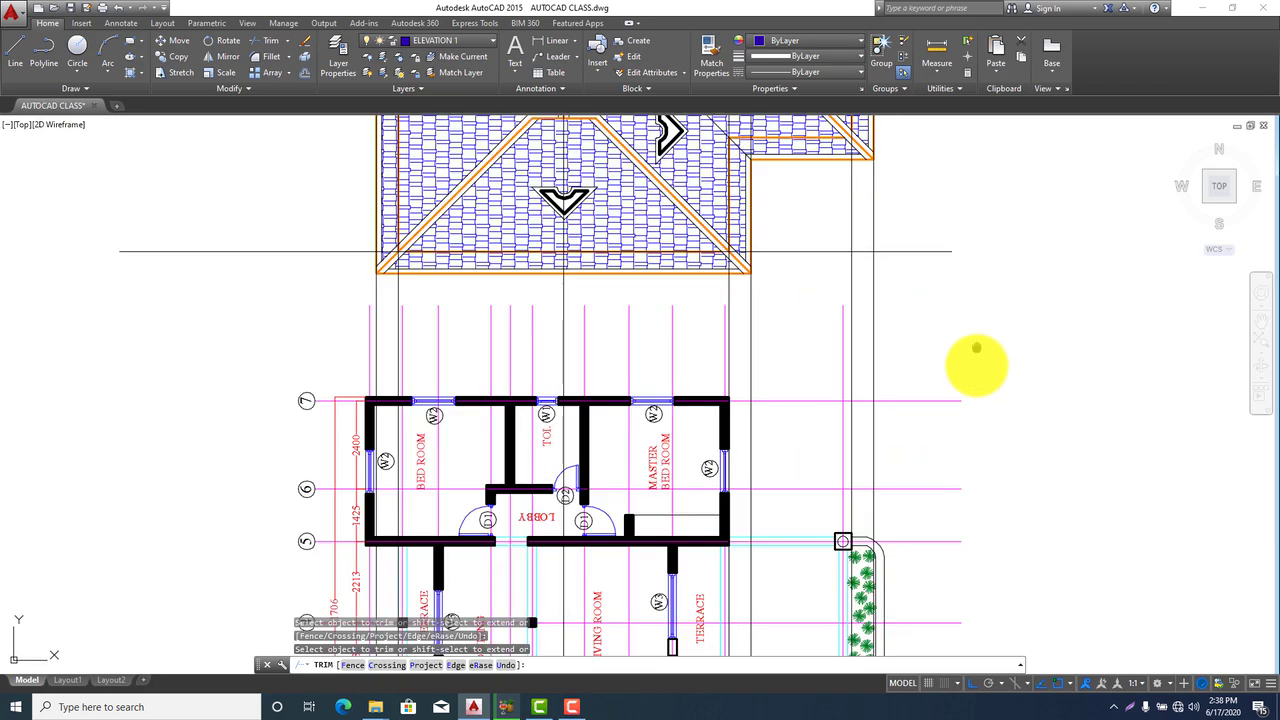
{"action": "key", "text": "Escape"}
{"action": "left_click", "coordinate": [850, 297]}
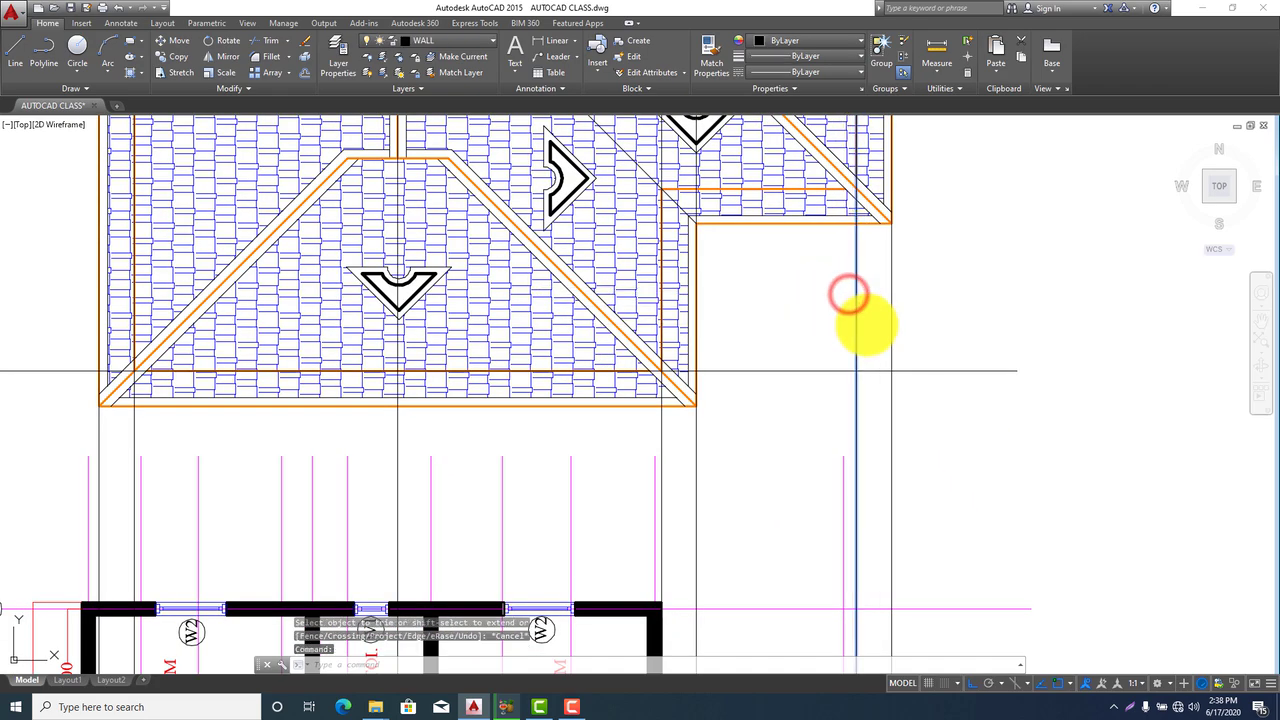
{"action": "key", "text": "Delete"}
Copy the terrace overhang projection line from the projecting roof's lower outer corner to its lower ridge-hip junction in the roof plan
{"action": "middle_click_drag", "start_coordinate": [843, 324], "coordinate": [843, 362]}
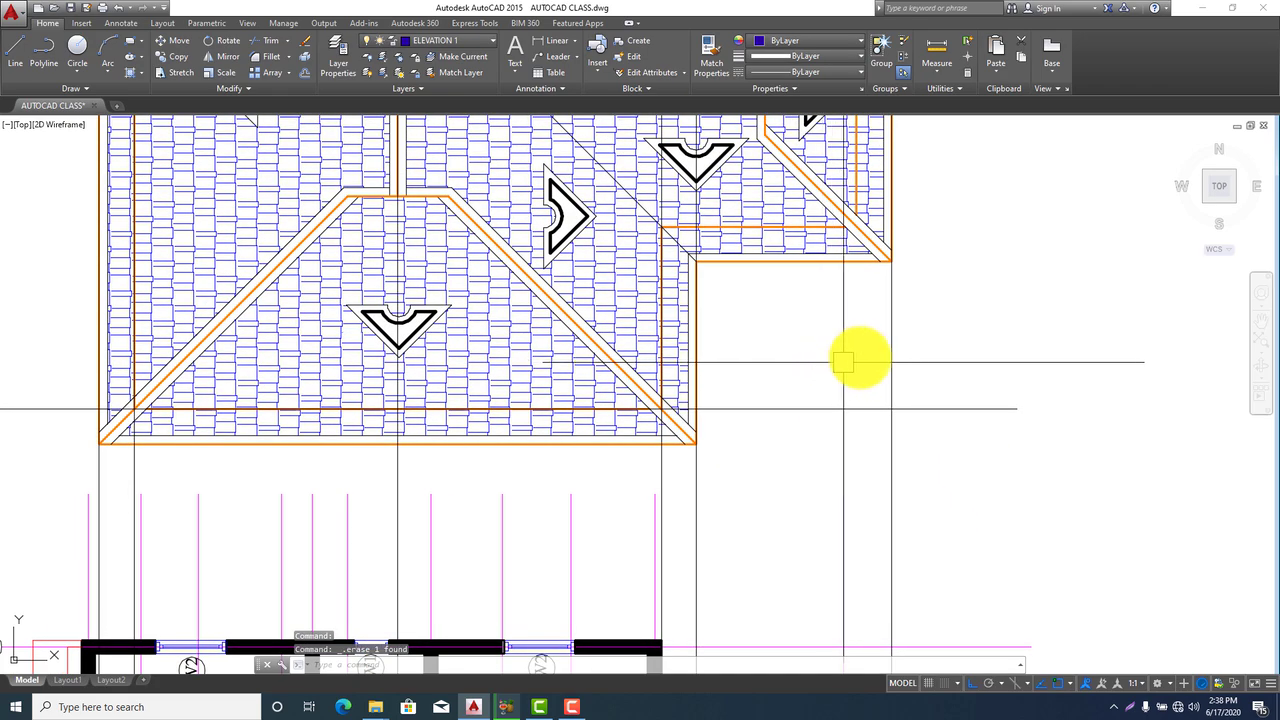
{"action": "left_click", "coordinate": [894, 334]}
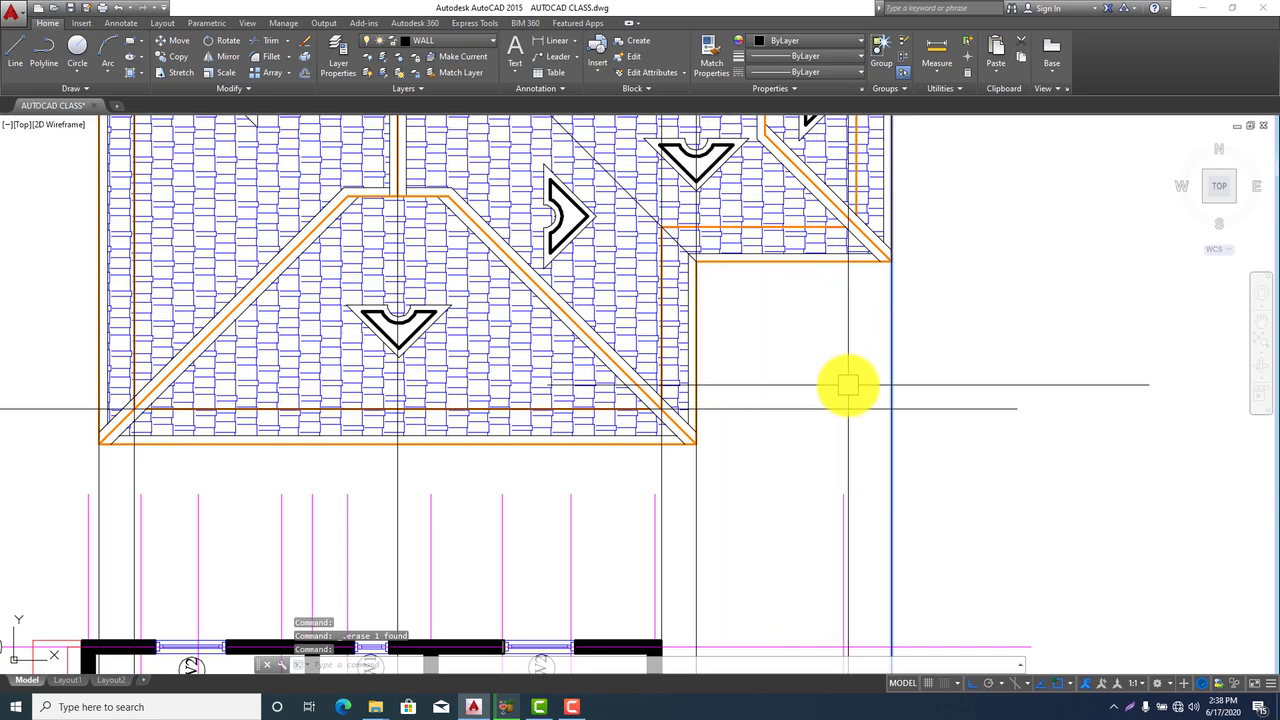
{"action": "scroll", "coordinate": [848, 382], "scroll_direction": "down", "scroll_amount": 5}
{"action": "middle_click_drag", "start_coordinate": [866, 437], "coordinate": [797, 350]}
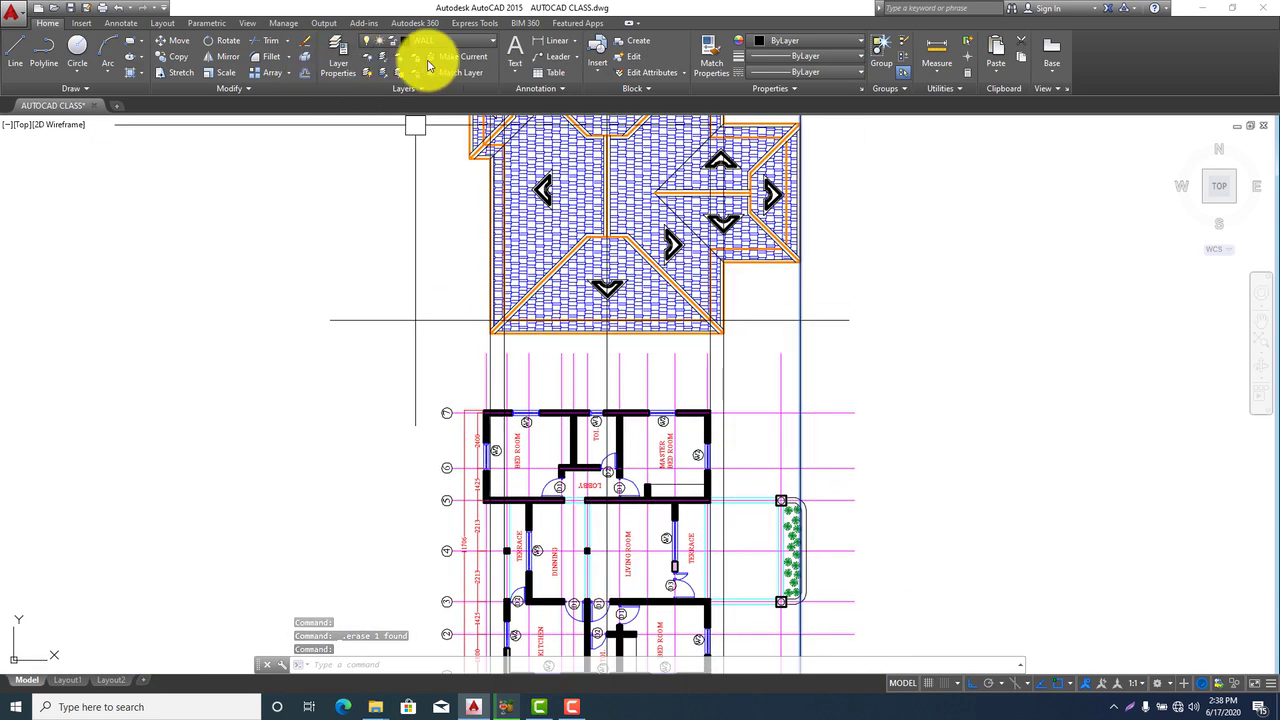
{"action": "left_click", "coordinate": [186, 57]}
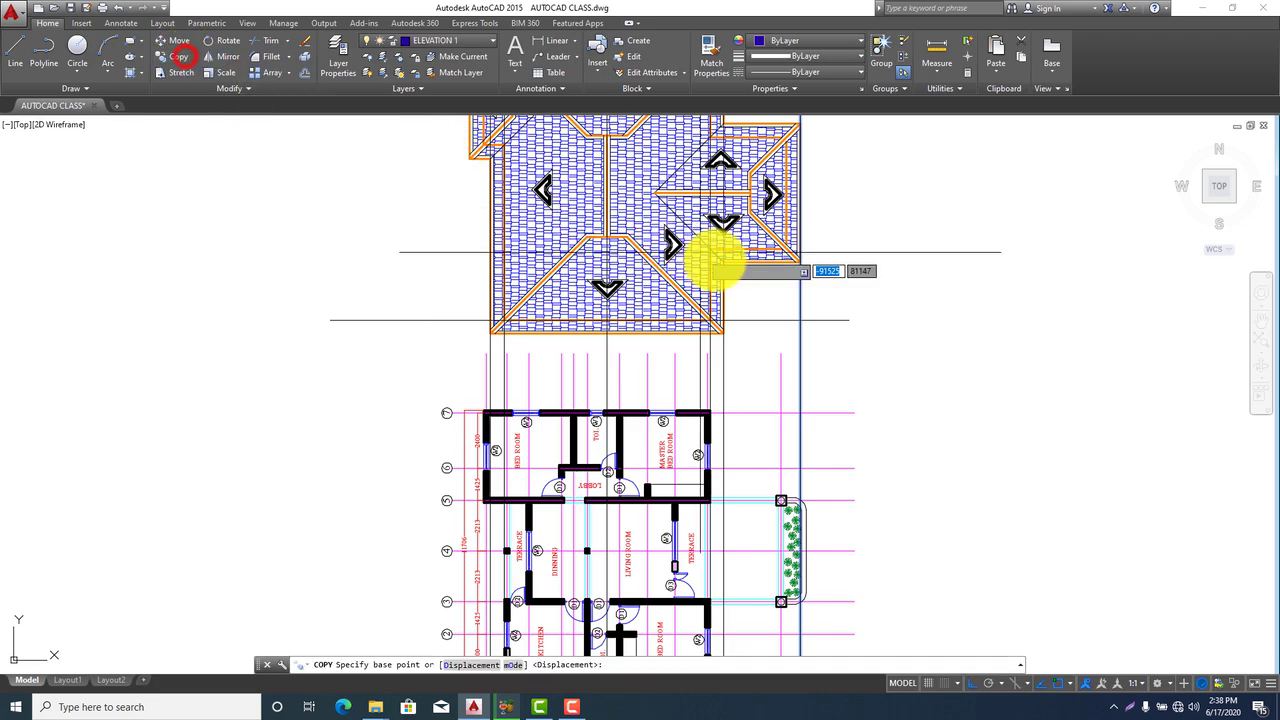
{"action": "scroll", "coordinate": [777, 255], "scroll_direction": "up", "scroll_amount": 5}
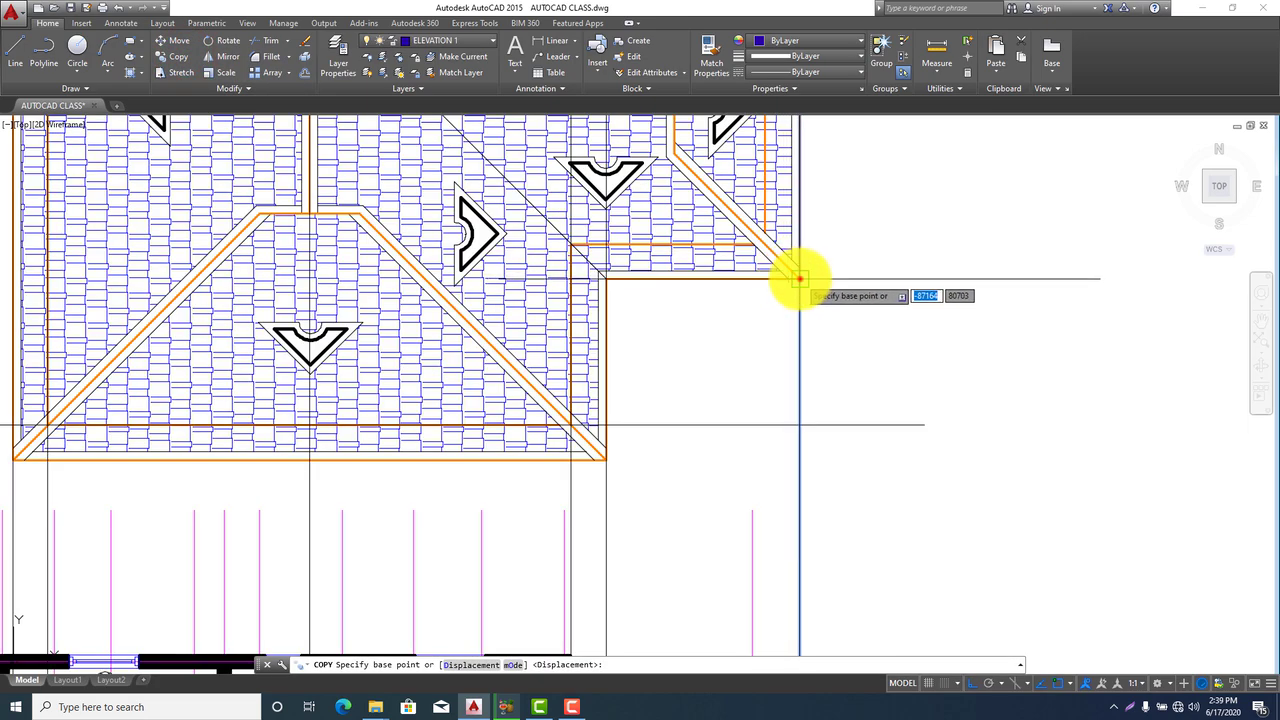
{"action": "left_click", "coordinate": [800, 278]}
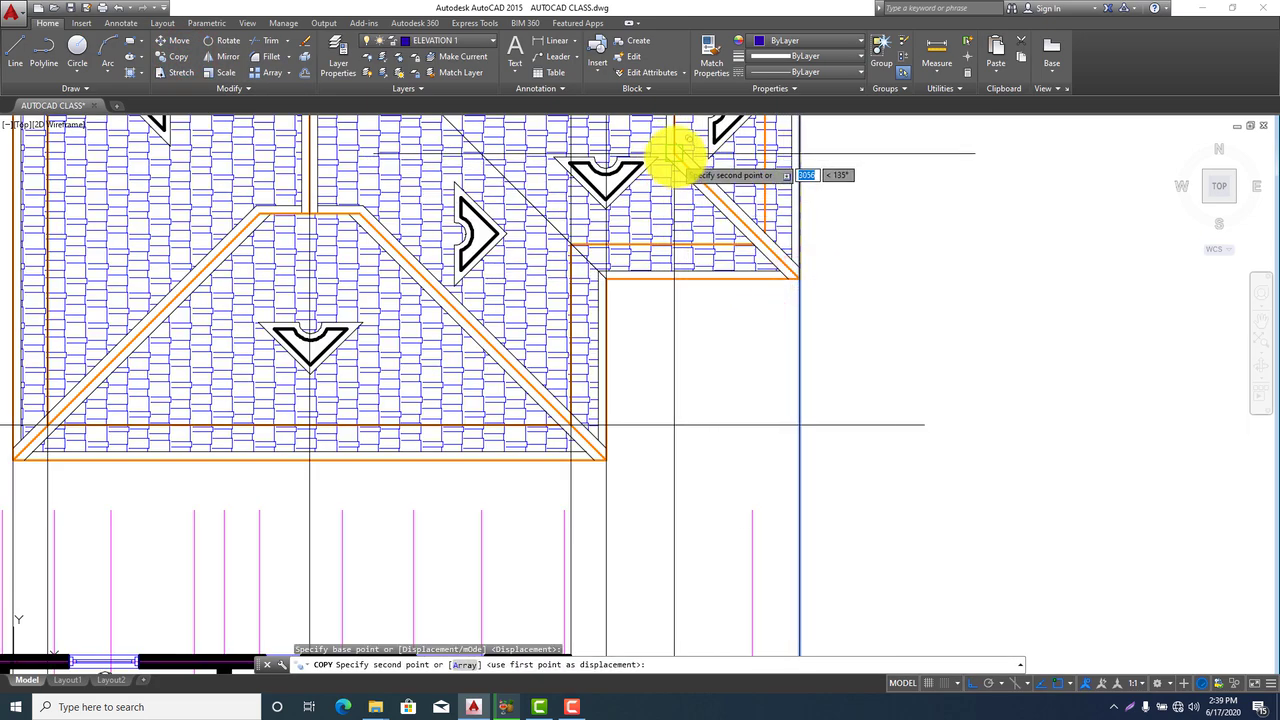
{"action": "scroll", "coordinate": [676, 155], "scroll_direction": "down", "scroll_amount": 8}
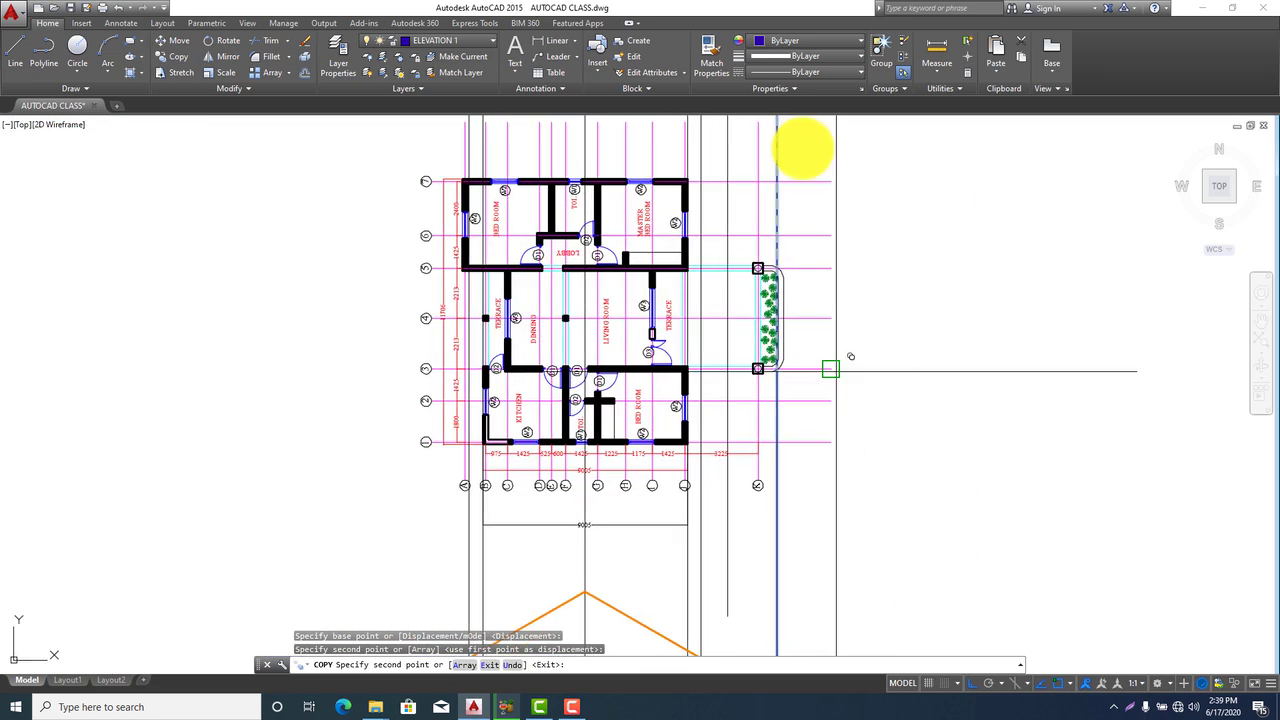
{"action": "scroll", "coordinate": [788, 390], "scroll_direction": "up", "scroll_amount": 8}
{"action": "key", "text": "Escape"}
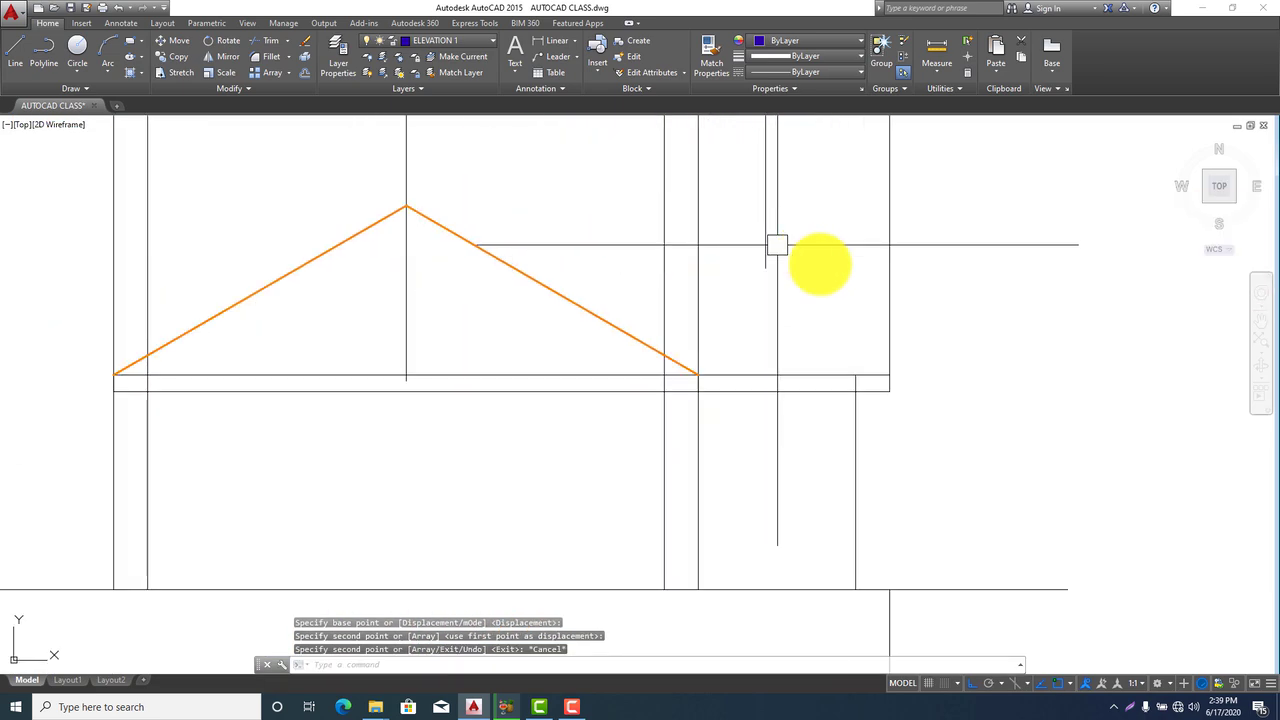
Extend the copied ridge-hip projection line down to the fascia's upper line in the elevation
{"action": "key", "text": "Return"}
{"action": "key", "text": "Return"}
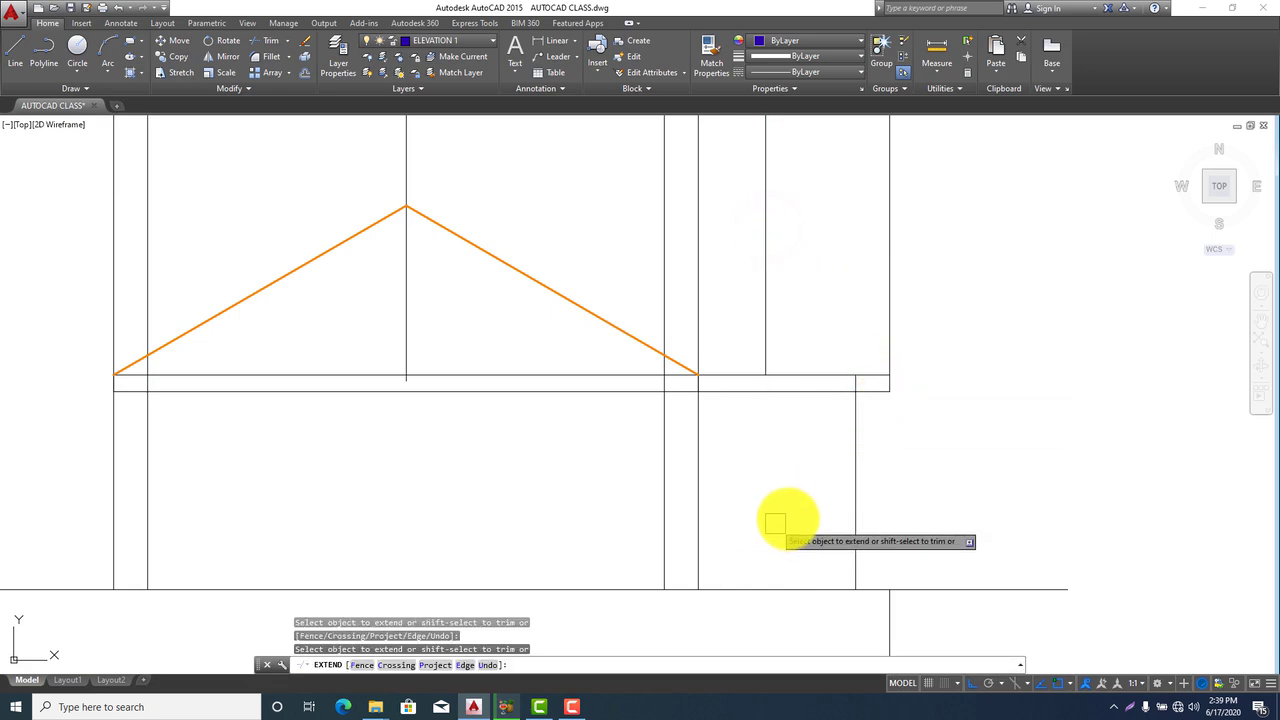
{"action": "key", "text": "Escape"}
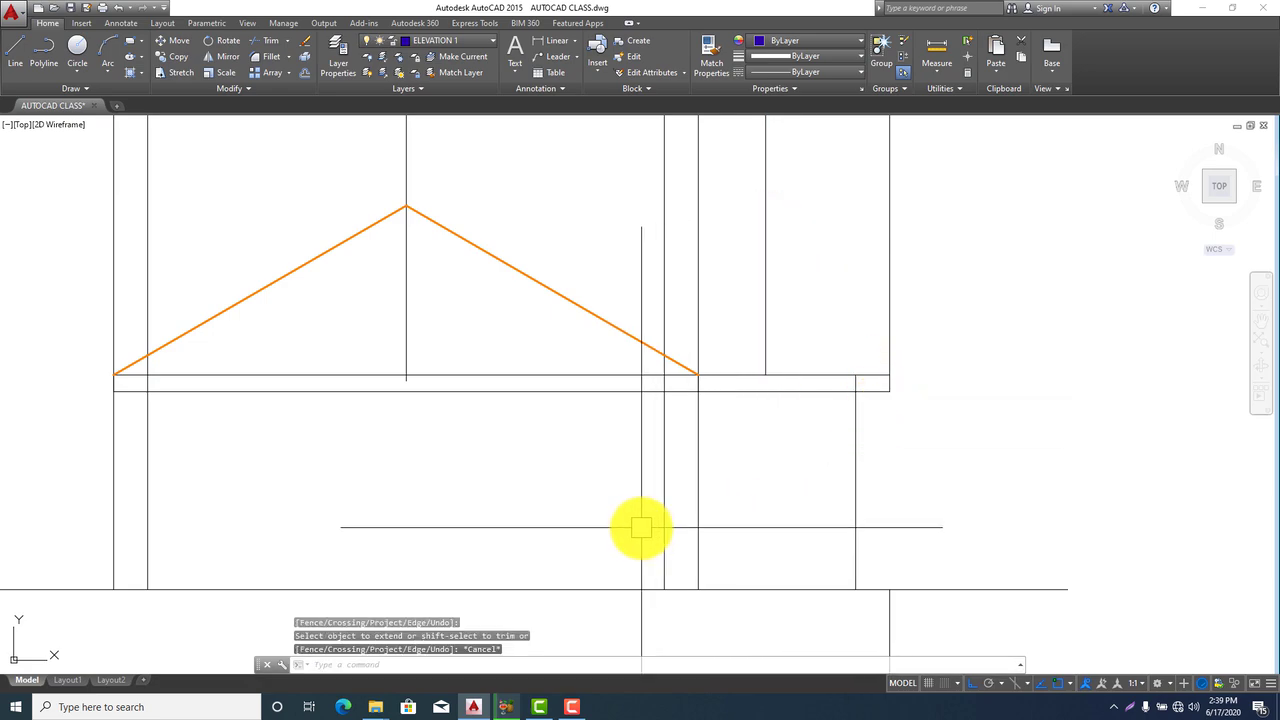
Copy the main roof's slope line facing the terrace from its eave end to the terrace end of the fascia's upper line
{"action": "left_click", "coordinate": [607, 315]}
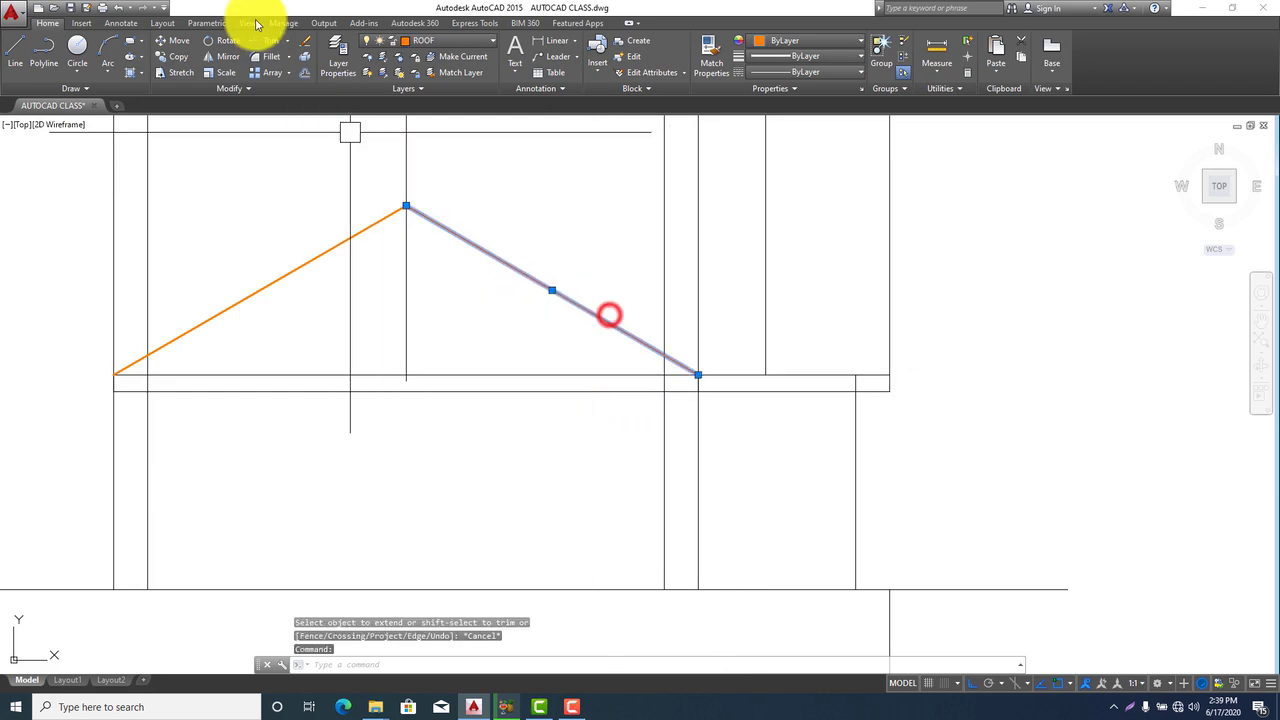
{"action": "left_click", "coordinate": [174, 57]}
{"action": "left_click", "coordinate": [697, 375]}
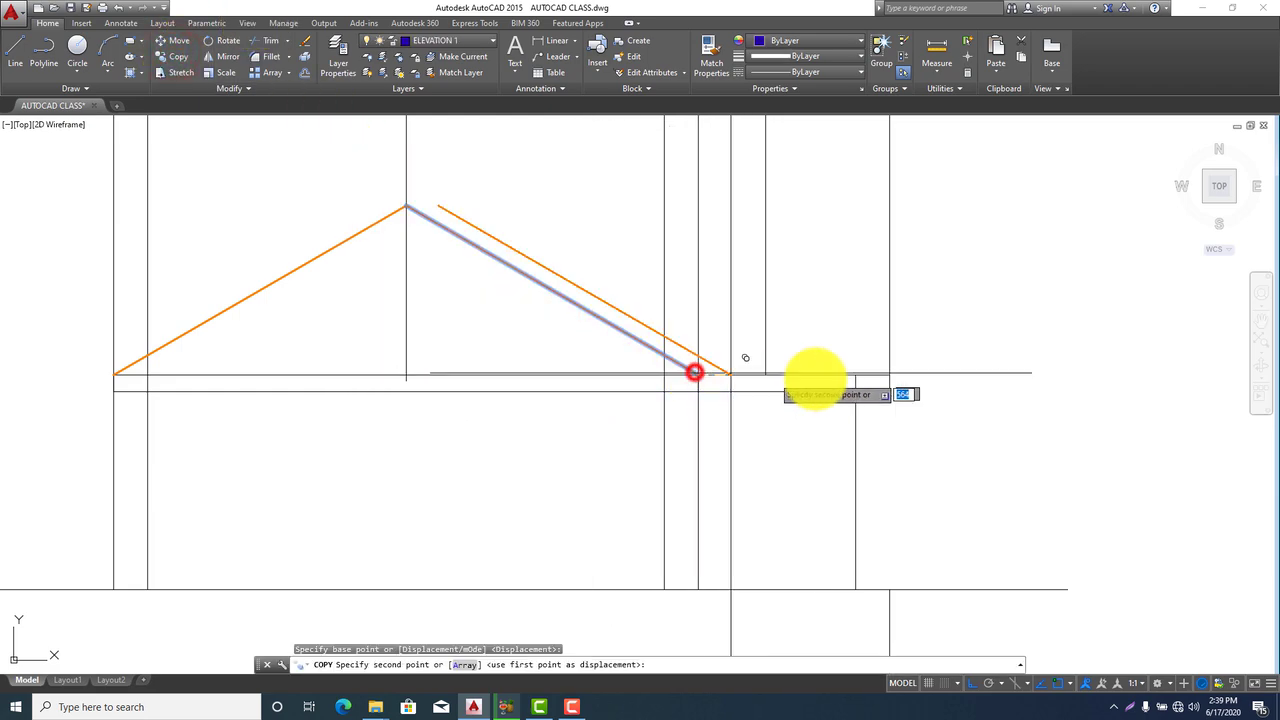
{"action": "key", "text": "Escape"}
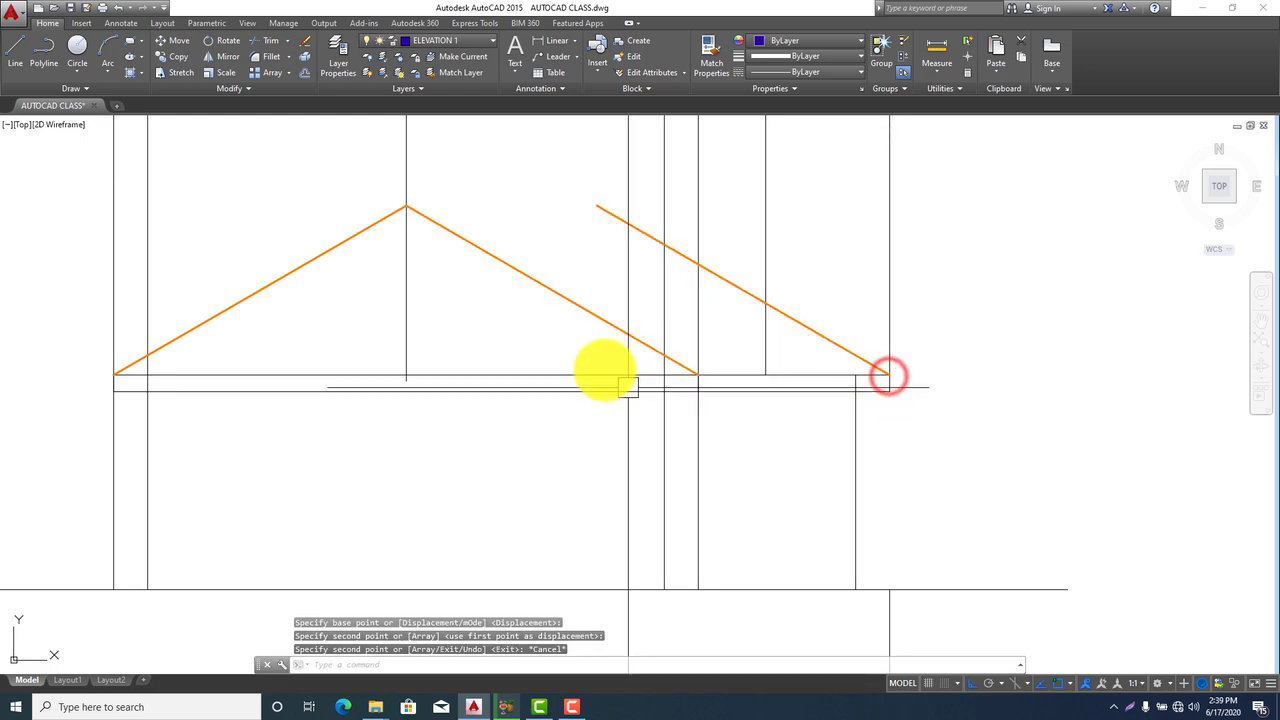
Trim the copied terrace roof slope back to the ridge-hip projection line
{"action": "type", "text": "tr"}
{"action": "key", "text": "Return"}
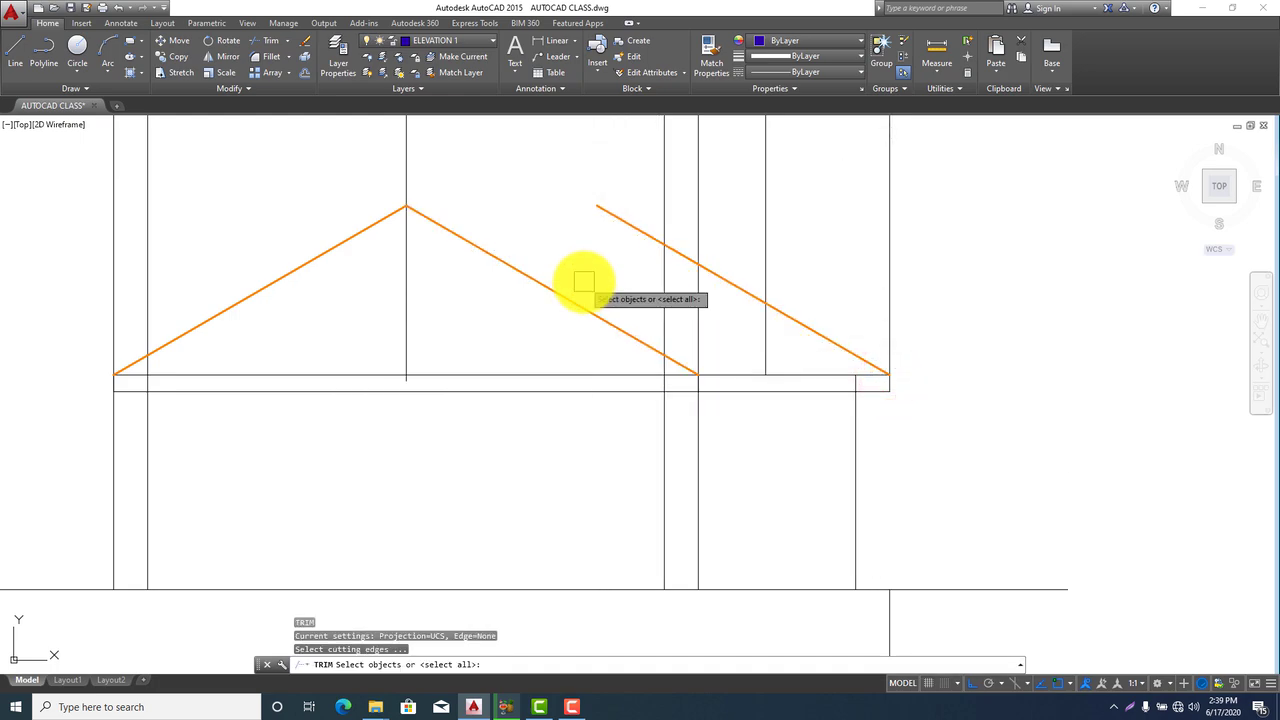
{"action": "key", "text": "Return"}
{"action": "left_click", "coordinate": [599, 215]}
{"action": "left_click", "coordinate": [678, 251]}
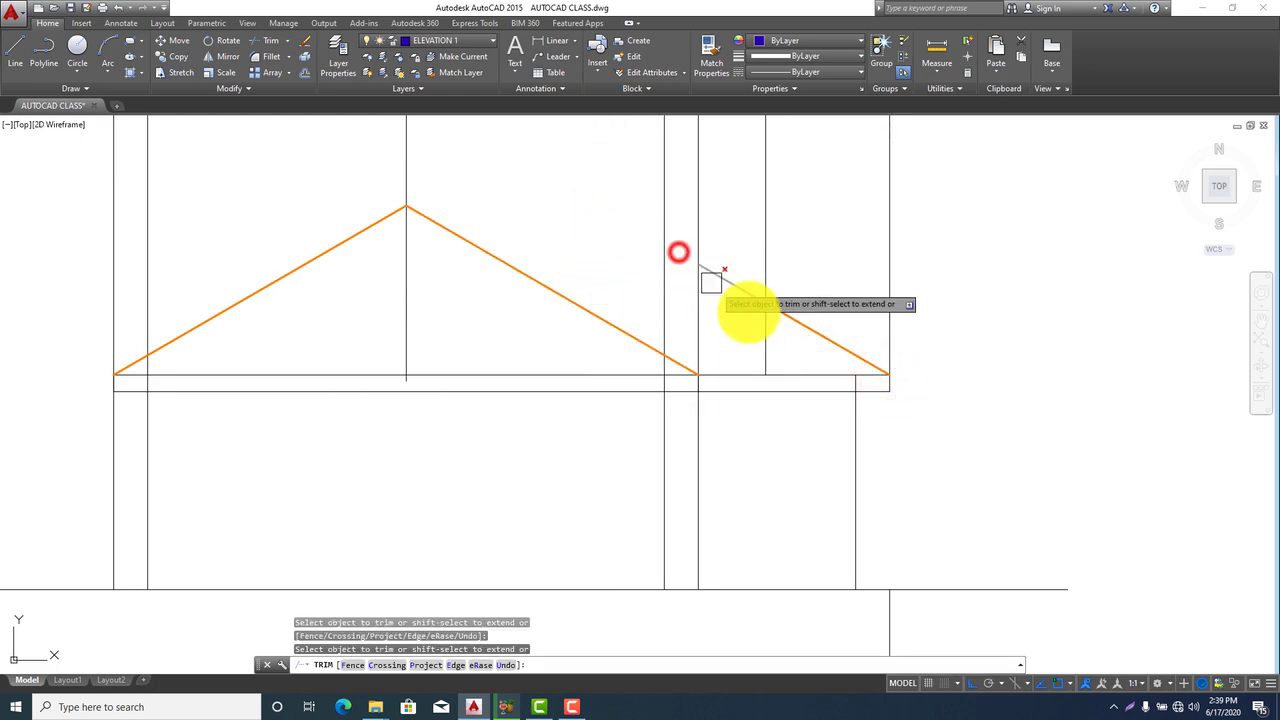
{"action": "left_click", "coordinate": [740, 290]}
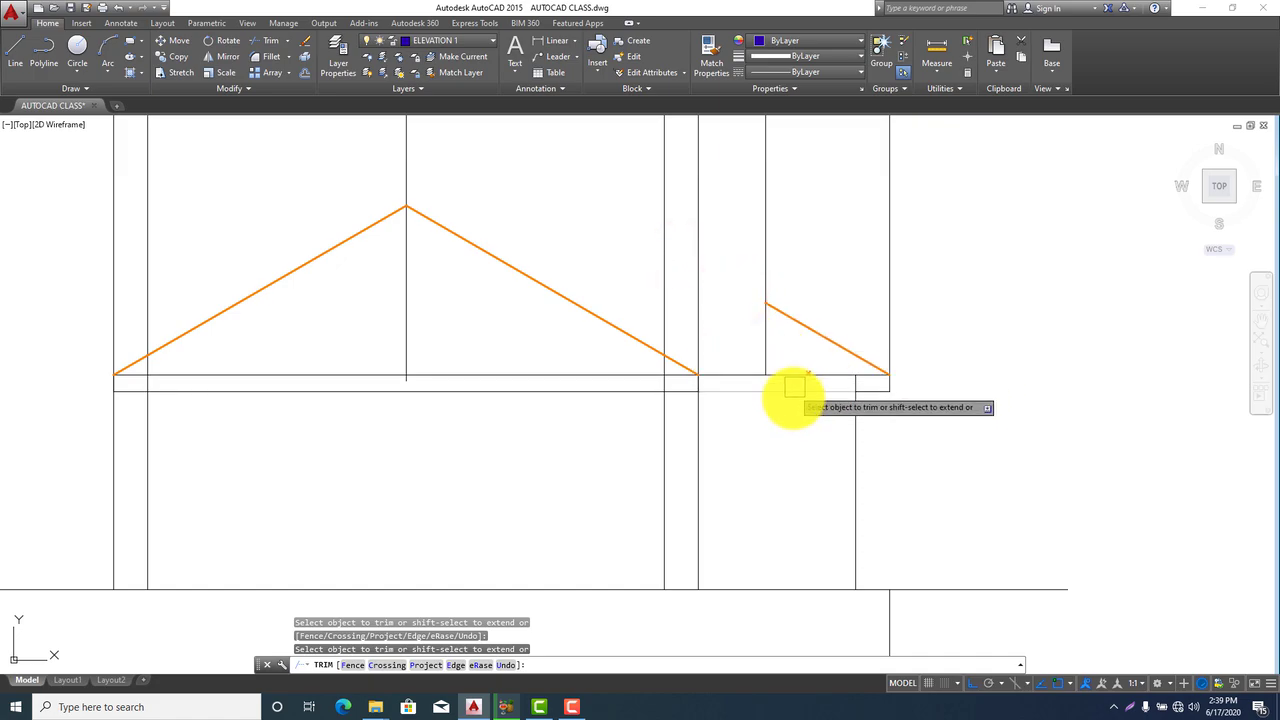
{"action": "middle_click_drag", "start_coordinate": [795, 390], "coordinate": [771, 520]}
{"action": "scroll", "coordinate": [794, 500], "scroll_direction": "down", "scroll_amount": 4}
{"action": "key", "text": "Escape"}
Examine the terrace roof's ridge and hip junctions in the roof plan against their projection lines
{"action": "middle_click_drag", "start_coordinate": [788, 251], "coordinate": [746, 424]}
{"action": "middle_click_drag", "start_coordinate": [720, 295], "coordinate": [728, 409]}
{"action": "scroll", "coordinate": [727, 219], "scroll_direction": "up", "scroll_amount": 6}
{"action": "scroll", "coordinate": [720, 294], "scroll_direction": "up", "scroll_amount": 5}
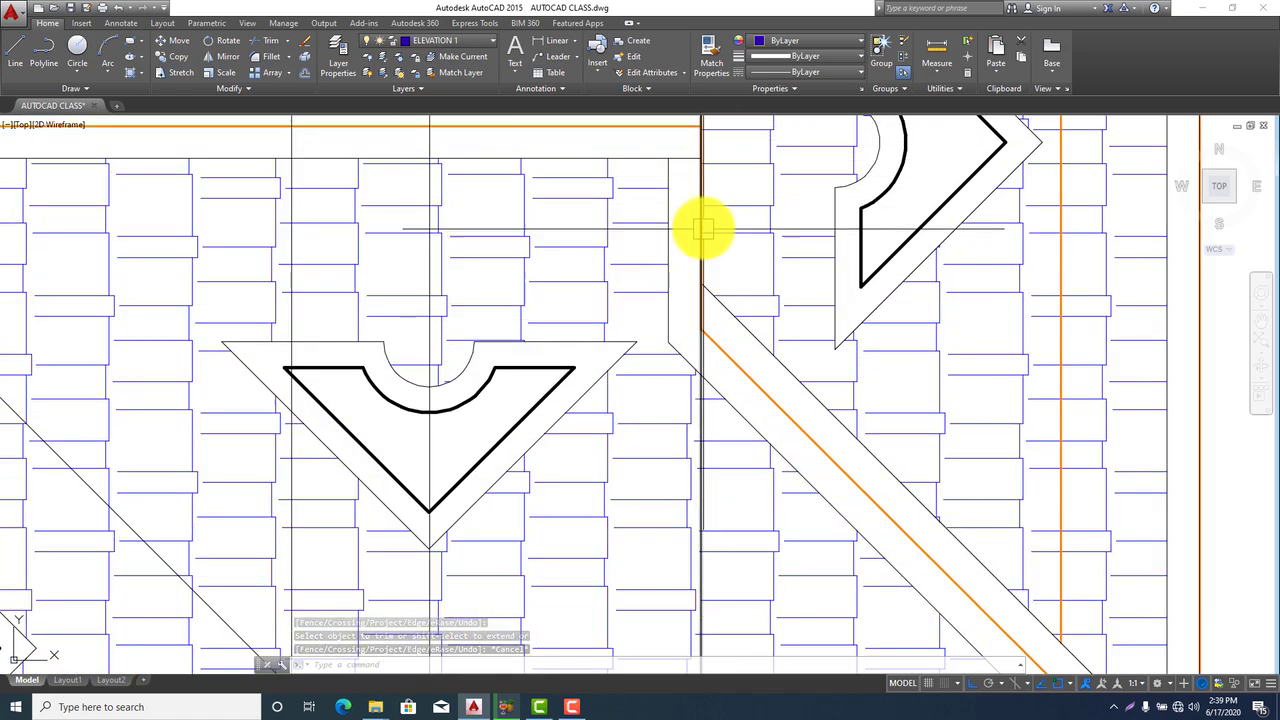
{"action": "scroll", "coordinate": [699, 180], "scroll_direction": "down", "scroll_amount": 5}
{"action": "scroll", "coordinate": [694, 280], "scroll_direction": "down", "scroll_amount": 4}
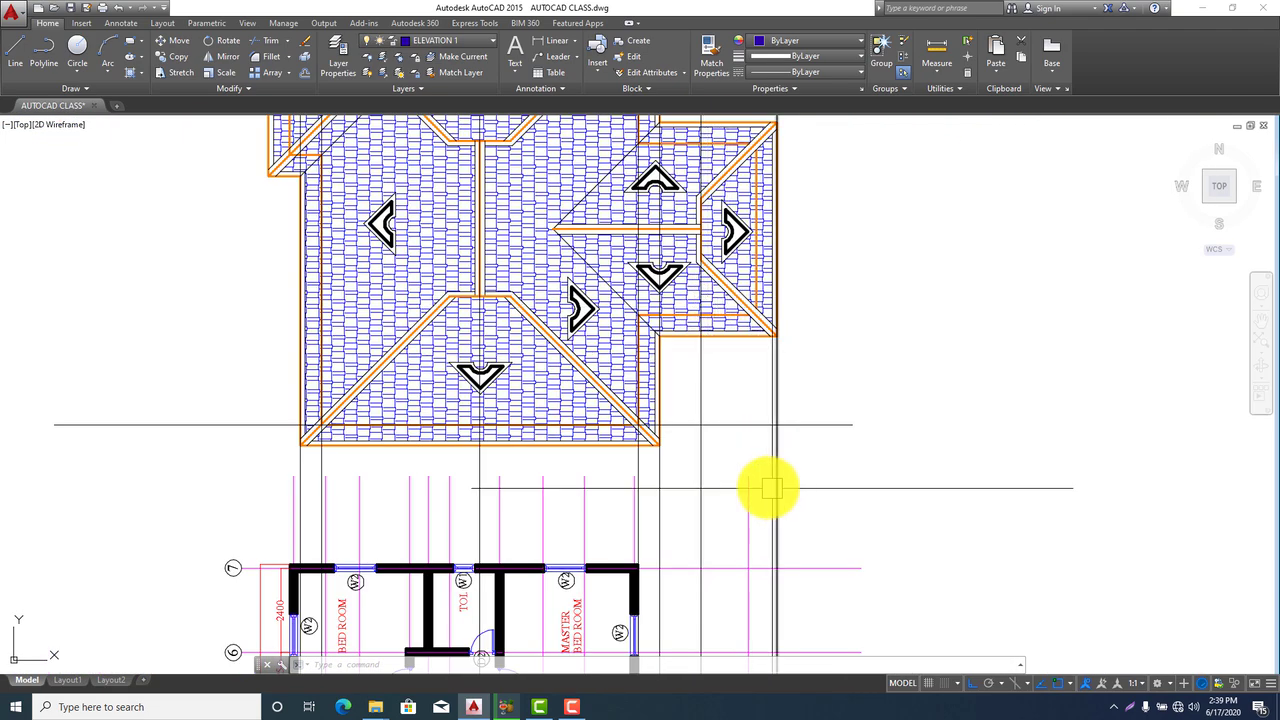
{"action": "middle_click_drag", "start_coordinate": [766, 491], "coordinate": [727, 290]}
{"action": "scroll", "coordinate": [727, 295], "scroll_direction": "down", "scroll_amount": 3}
{"action": "middle_click_drag", "start_coordinate": [734, 471], "coordinate": [669, 329]}
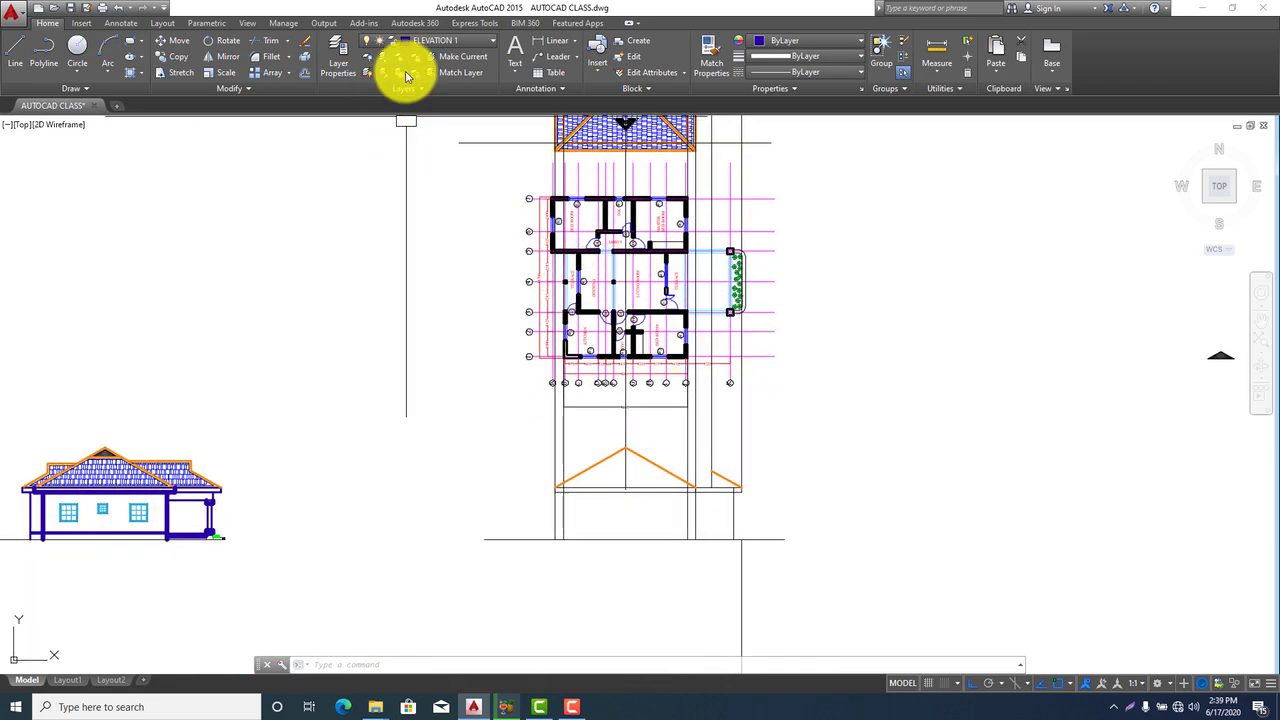
On the ROOF layer, draw a 700 vertical line up from the terrace slope's upper end, continued by a horizontal ridge line past the main roof slope
{"action": "left_click", "coordinate": [455, 41]}
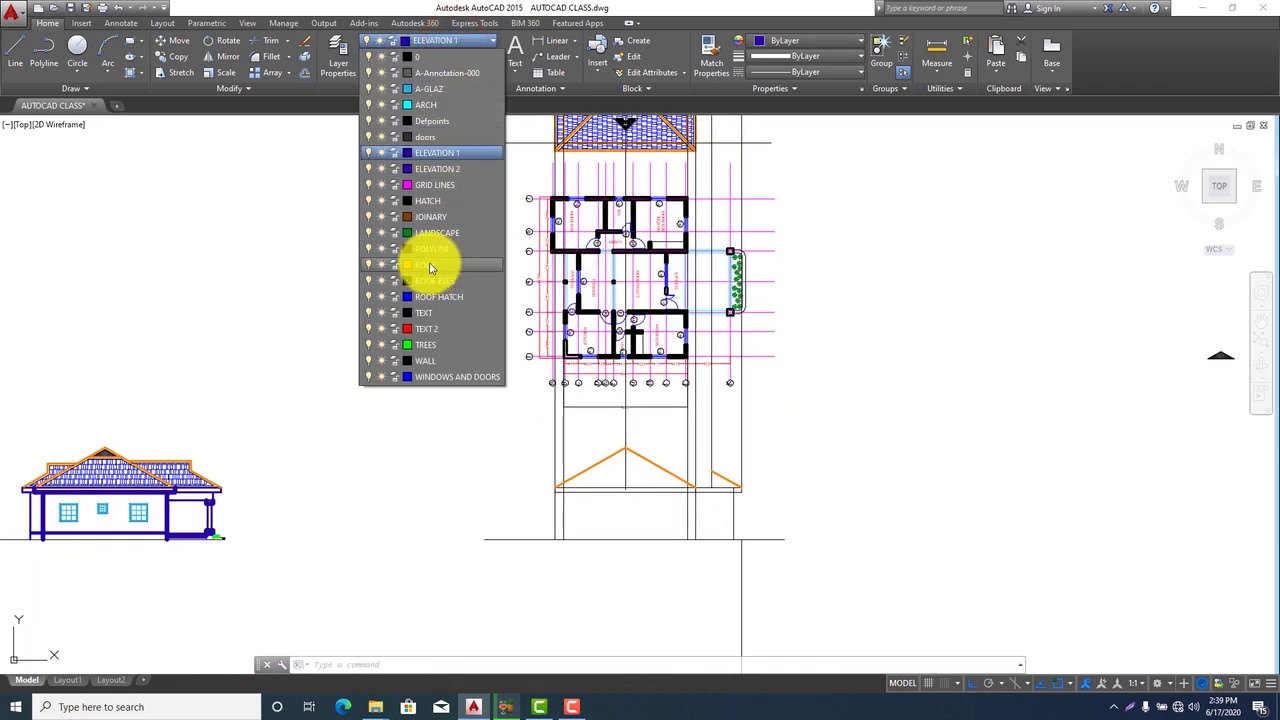
{"action": "left_click", "coordinate": [430, 267]}
{"action": "left_click", "coordinate": [16, 45]}
{"action": "scroll", "coordinate": [707, 487], "scroll_direction": "up", "scroll_amount": 6}
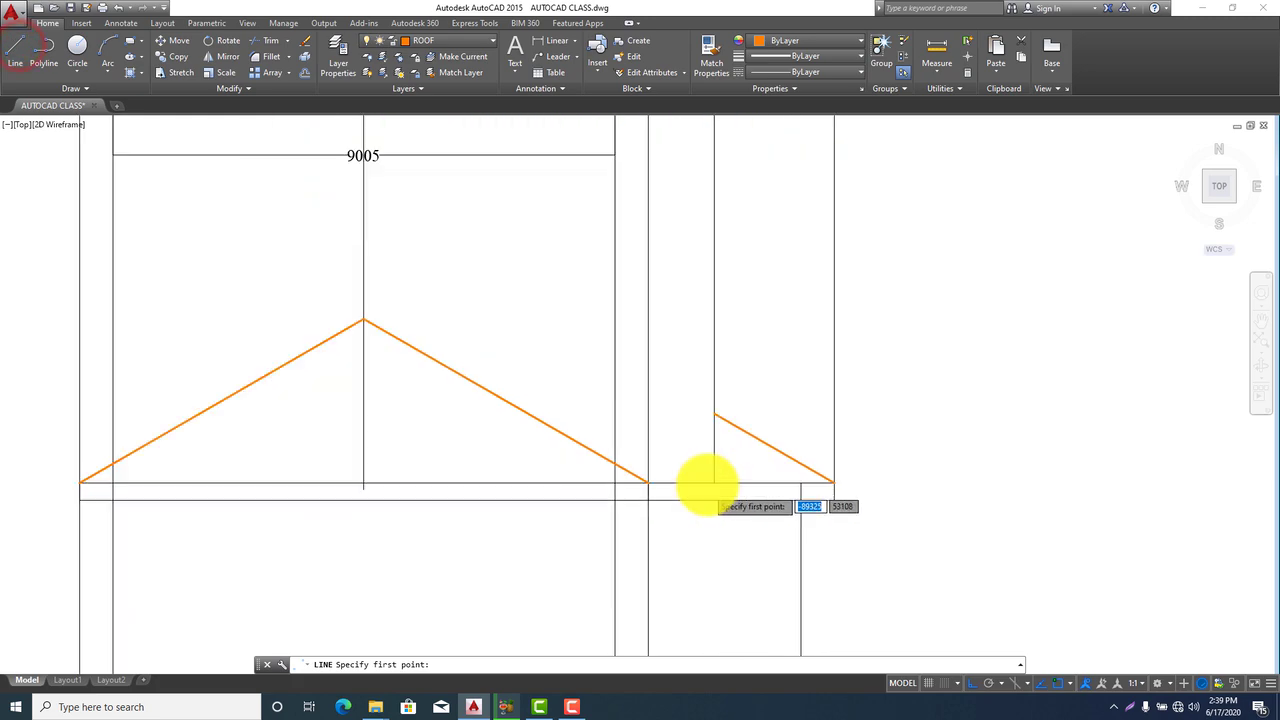
{"action": "scroll", "coordinate": [707, 487], "scroll_direction": "up", "scroll_amount": 2}
{"action": "left_click", "coordinate": [716, 372]}
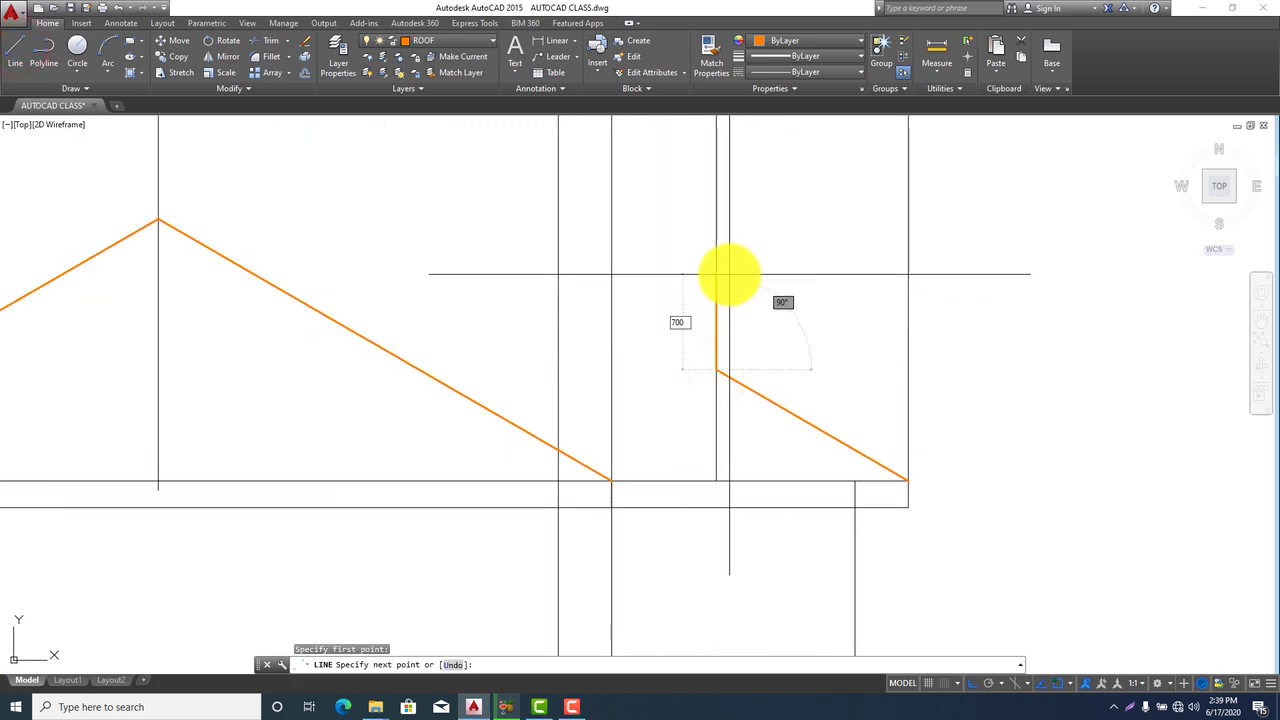
{"action": "middle_click_drag", "start_coordinate": [654, 337], "coordinate": [804, 410]}
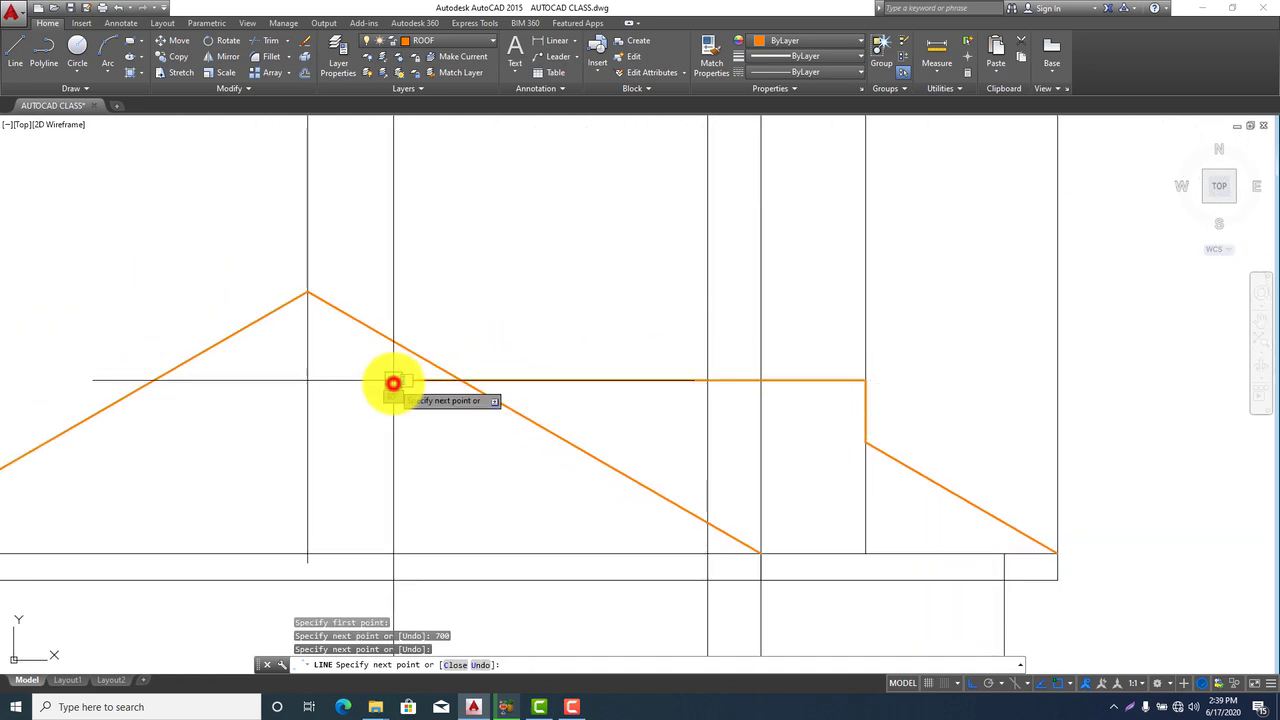
{"action": "key", "text": "Escape"}
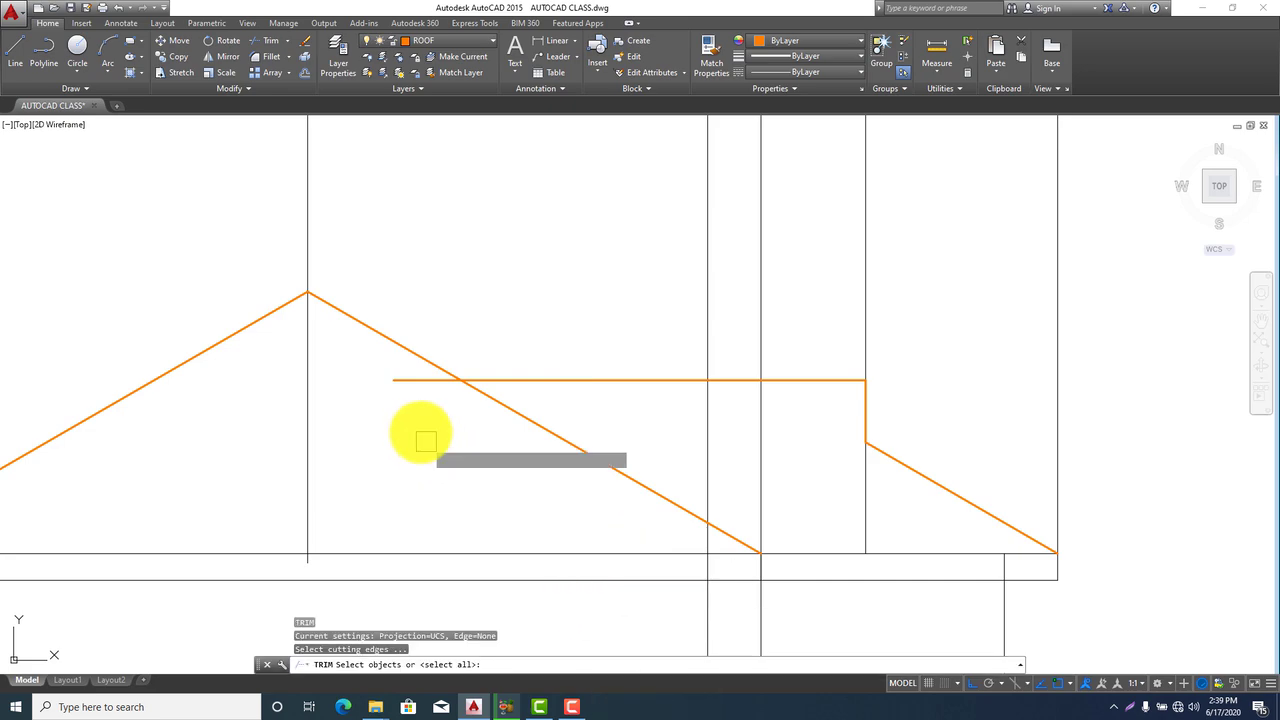
Trim the part of the terrace ridge line that runs inside the main roof's slope
{"action": "key", "text": "Return"}
{"action": "scroll", "coordinate": [548, 419], "scroll_direction": "down", "scroll_amount": 8}
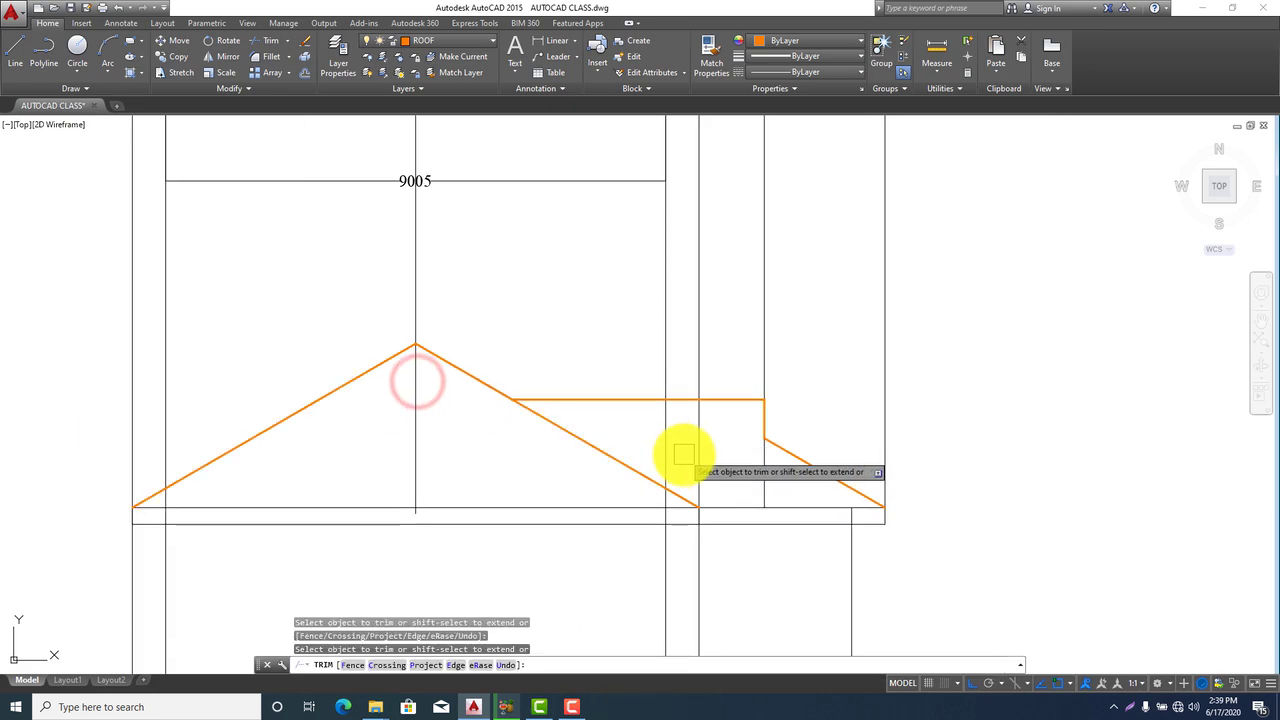
{"action": "middle_click_drag", "start_coordinate": [651, 553], "coordinate": [686, 508]}
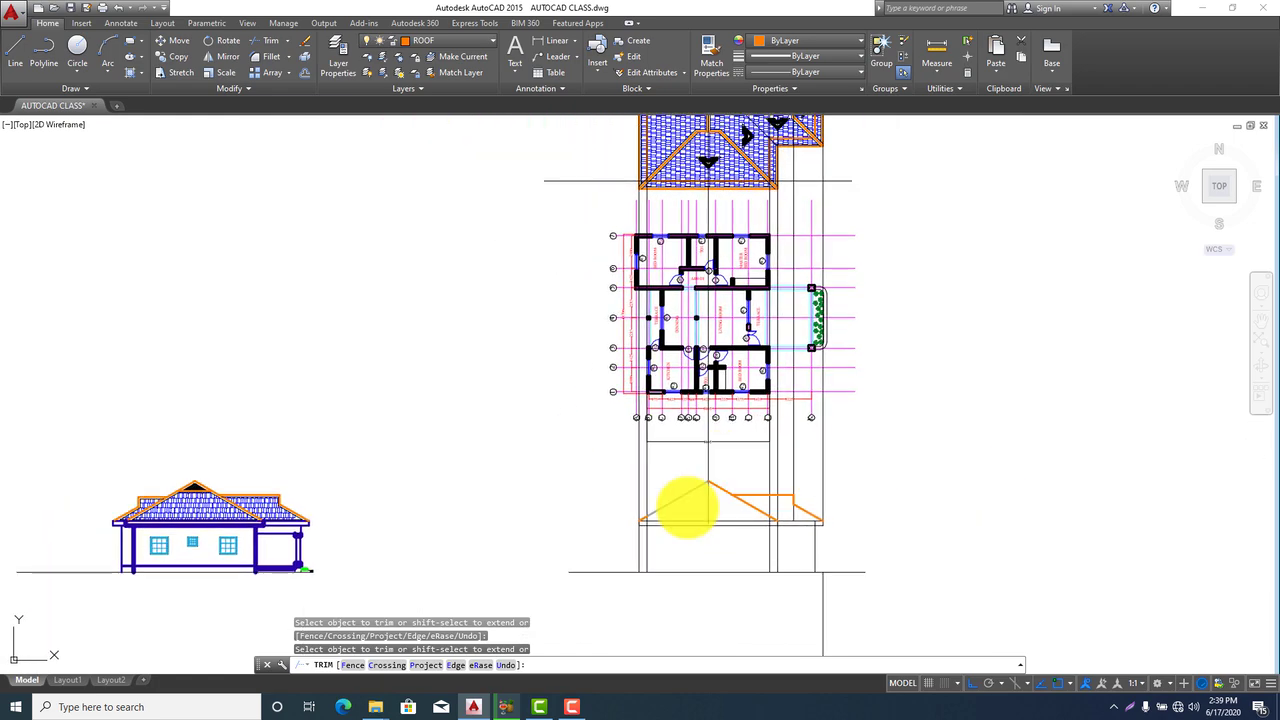
{"action": "middle_click_drag", "start_coordinate": [534, 443], "coordinate": [578, 486]}
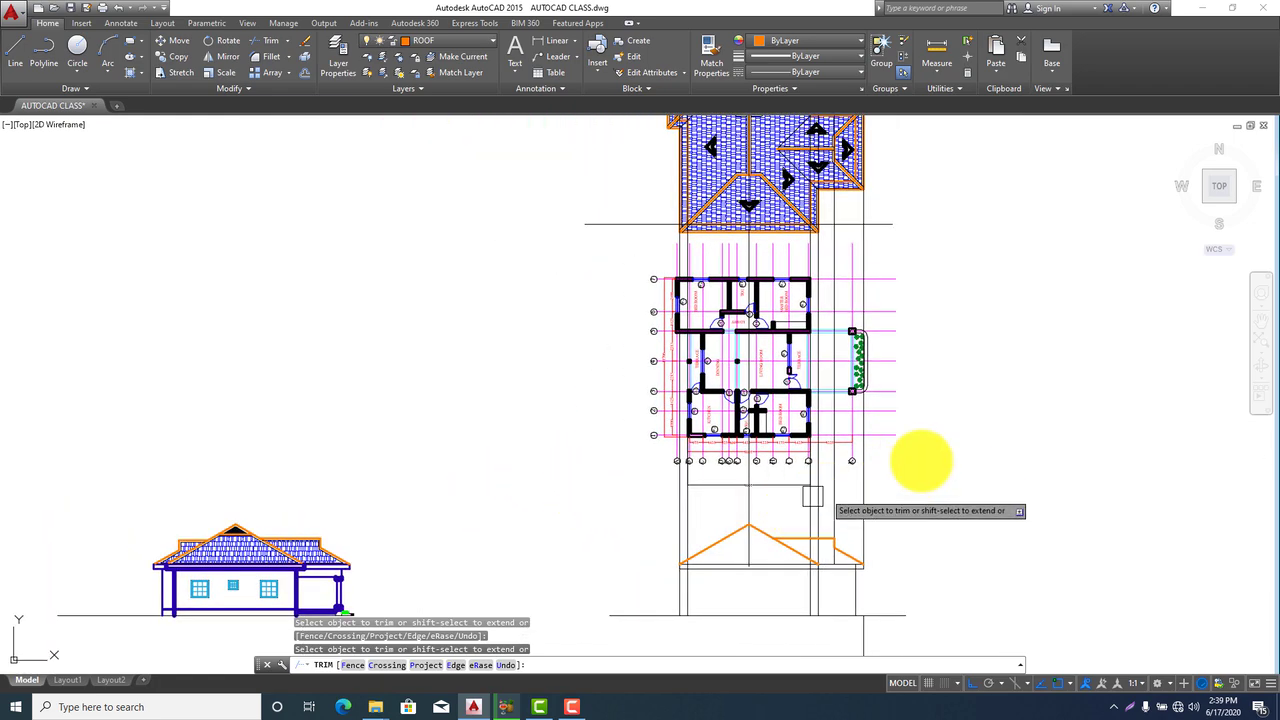
{"action": "key", "text": "Escape"}
Copy the main roof's west eave projection line from its lower corner to the smaller west roof's outer eave corner
{"action": "middle_click_drag", "start_coordinate": [823, 280], "coordinate": [827, 314]}
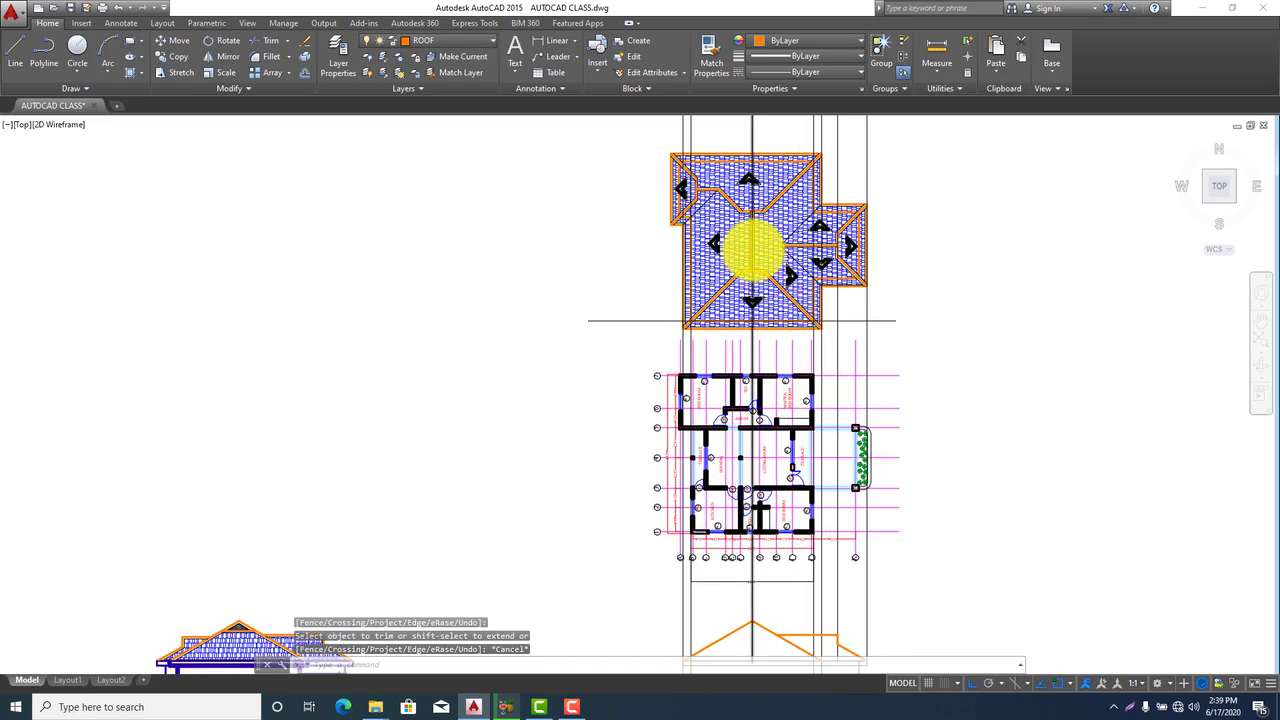
{"action": "scroll", "coordinate": [871, 263], "scroll_direction": "up", "scroll_amount": 4}
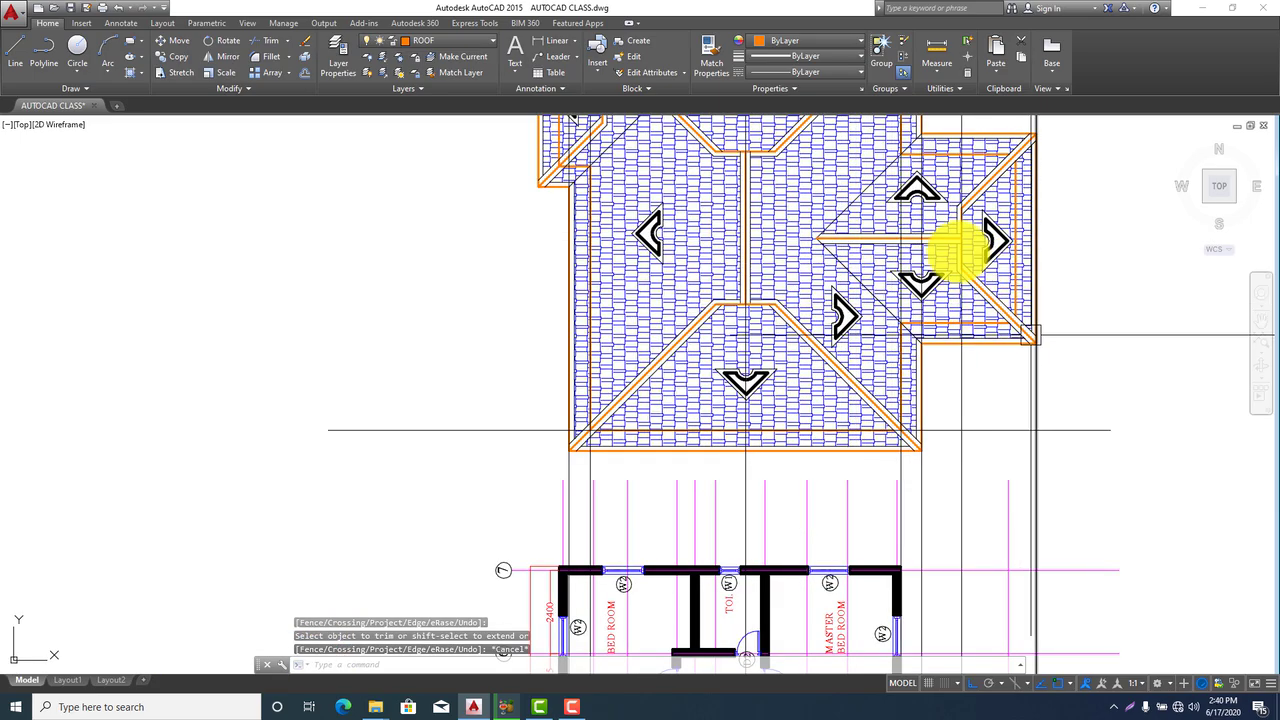
{"action": "scroll", "coordinate": [817, 304], "scroll_direction": "down", "scroll_amount": 2}
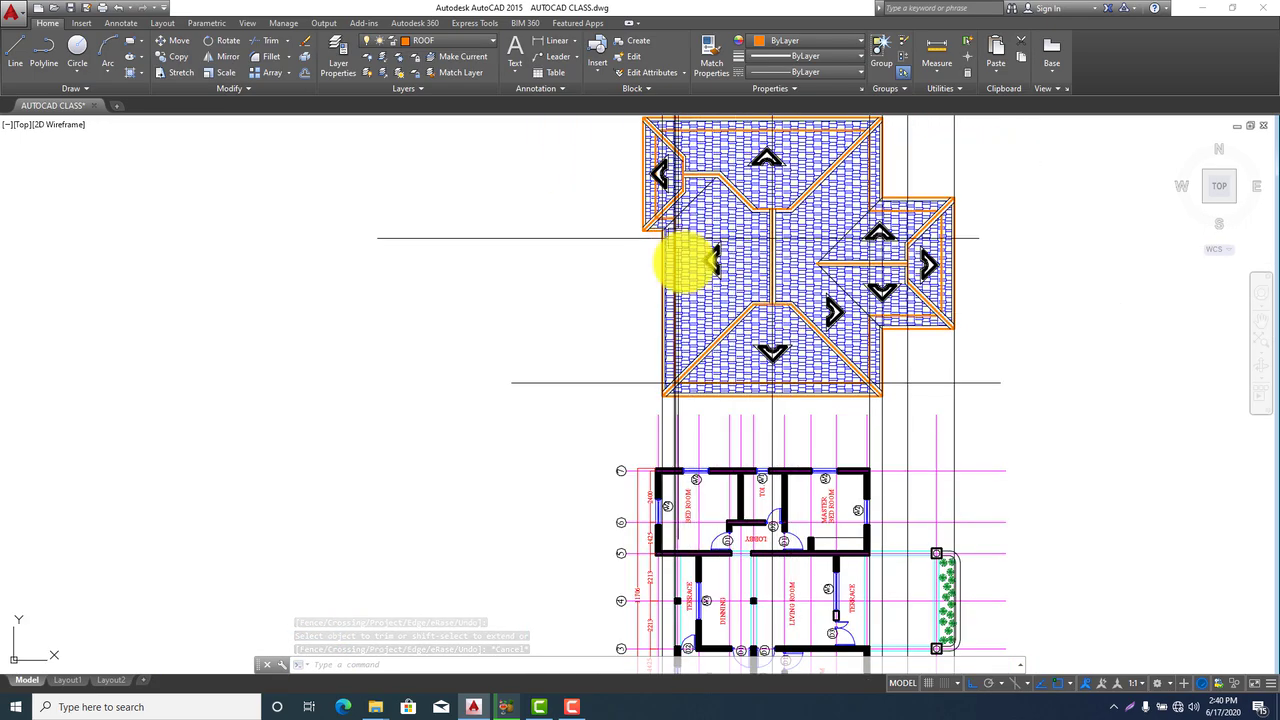
{"action": "middle_click_drag", "start_coordinate": [669, 230], "coordinate": [729, 327]}
{"action": "scroll", "coordinate": [730, 326], "scroll_direction": "up", "scroll_amount": 4}
{"action": "middle_click_drag", "start_coordinate": [732, 413], "coordinate": [729, 215]}
{"action": "scroll", "coordinate": [730, 214], "scroll_direction": "down", "scroll_amount": 2}
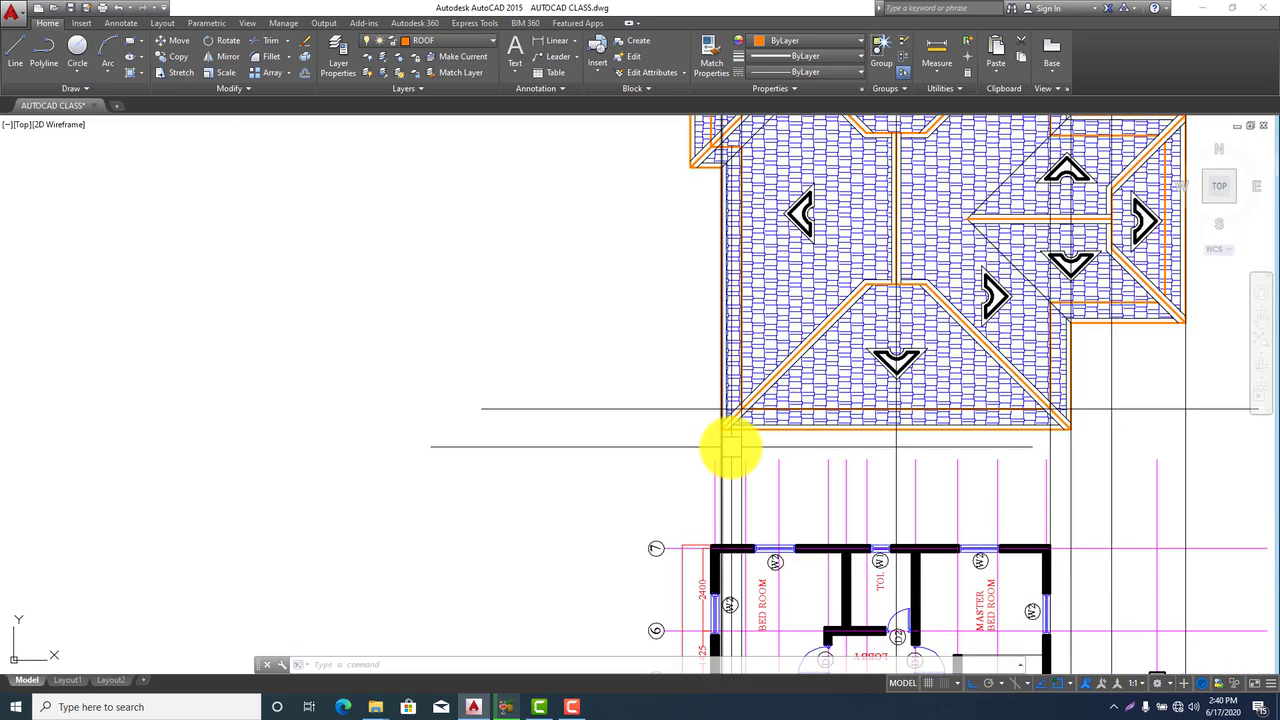
{"action": "middle_click_drag", "start_coordinate": [731, 443], "coordinate": [726, 391]}
{"action": "scroll", "coordinate": [707, 388], "scroll_direction": "up", "scroll_amount": 4}
{"action": "left_click", "coordinate": [706, 382]}
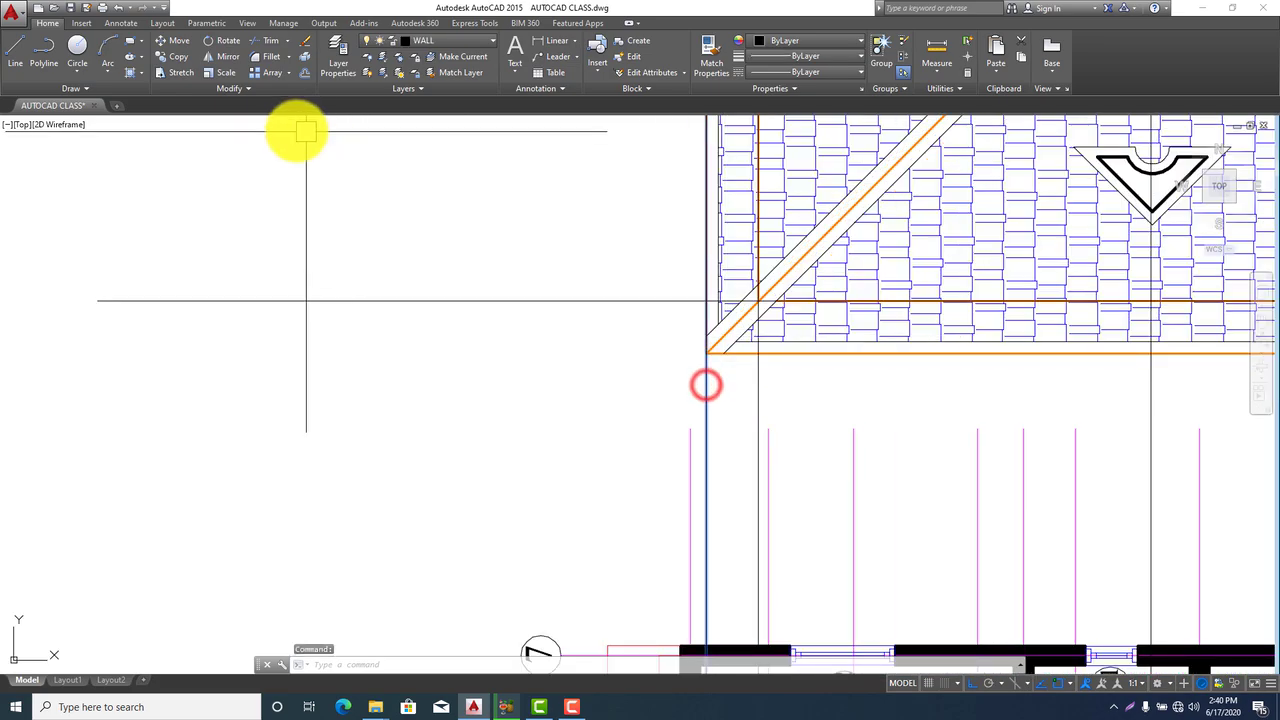
{"action": "left_click", "coordinate": [176, 56]}
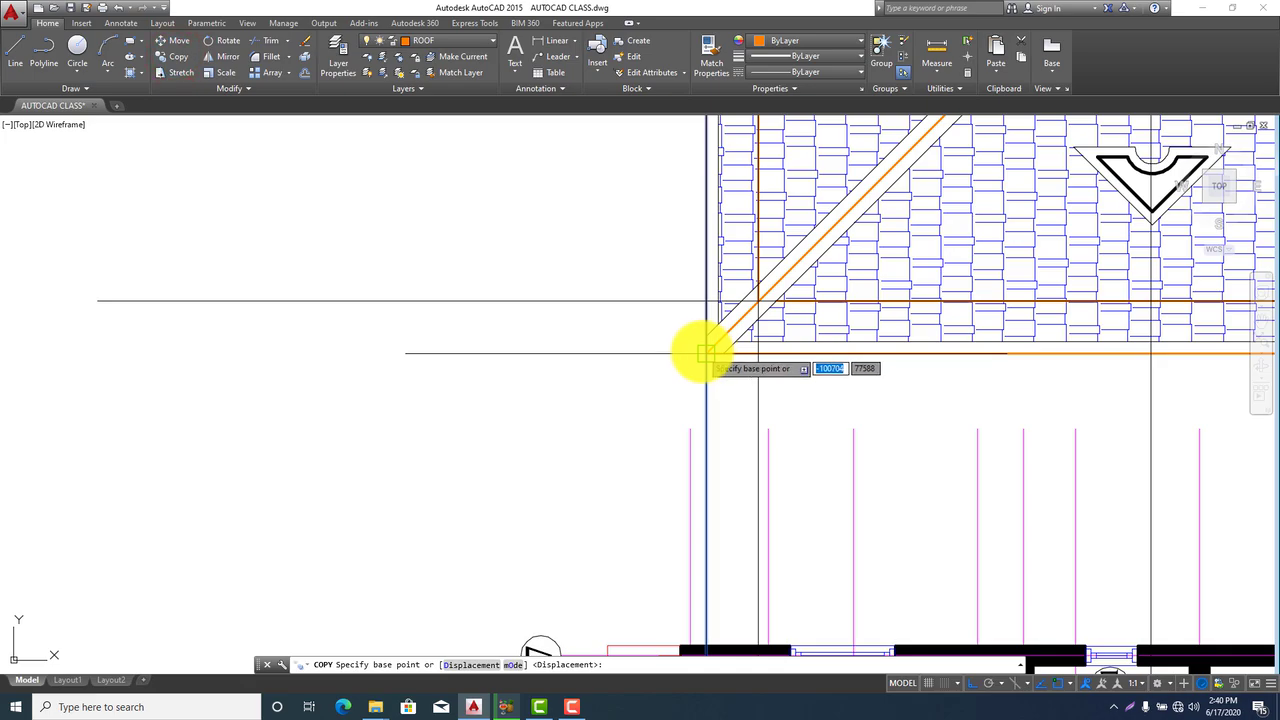
{"action": "left_click", "coordinate": [706, 352]}
{"action": "scroll", "coordinate": [714, 480], "scroll_direction": "down", "scroll_amount": 5}
{"action": "scroll", "coordinate": [677, 291], "scroll_direction": "up", "scroll_amount": 5}
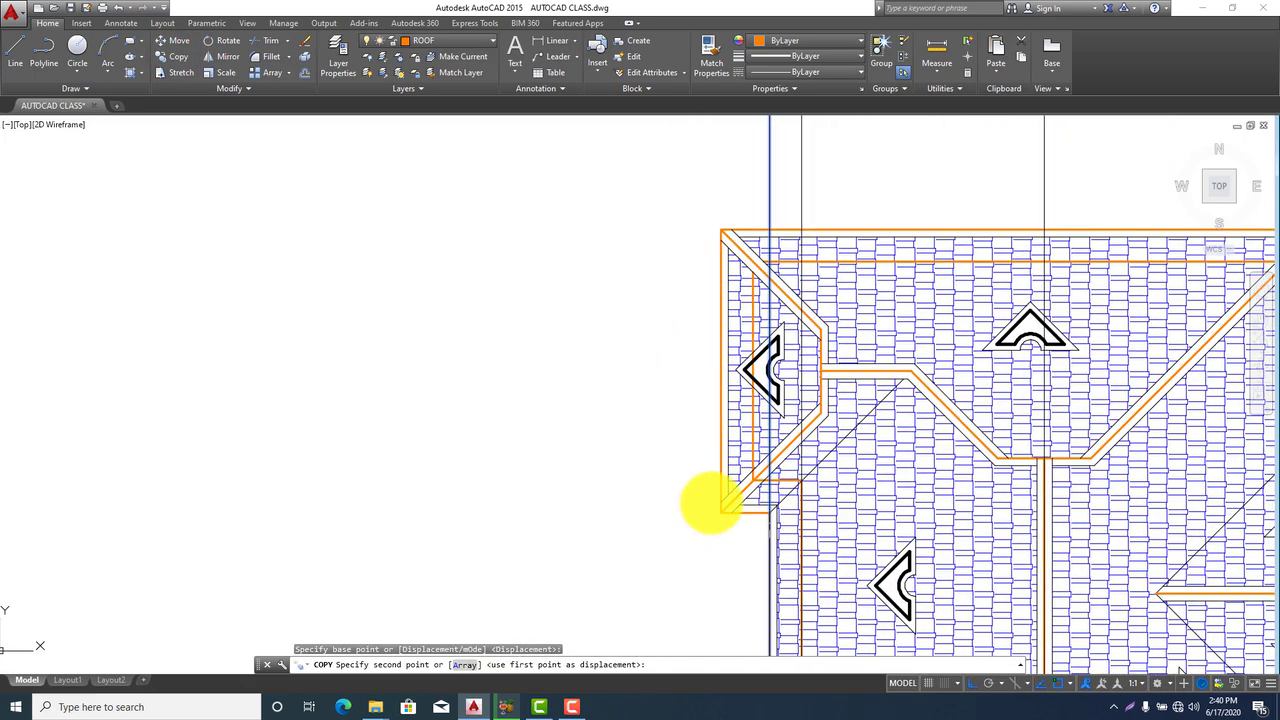
{"action": "scroll", "coordinate": [711, 502], "scroll_direction": "up", "scroll_amount": 3}
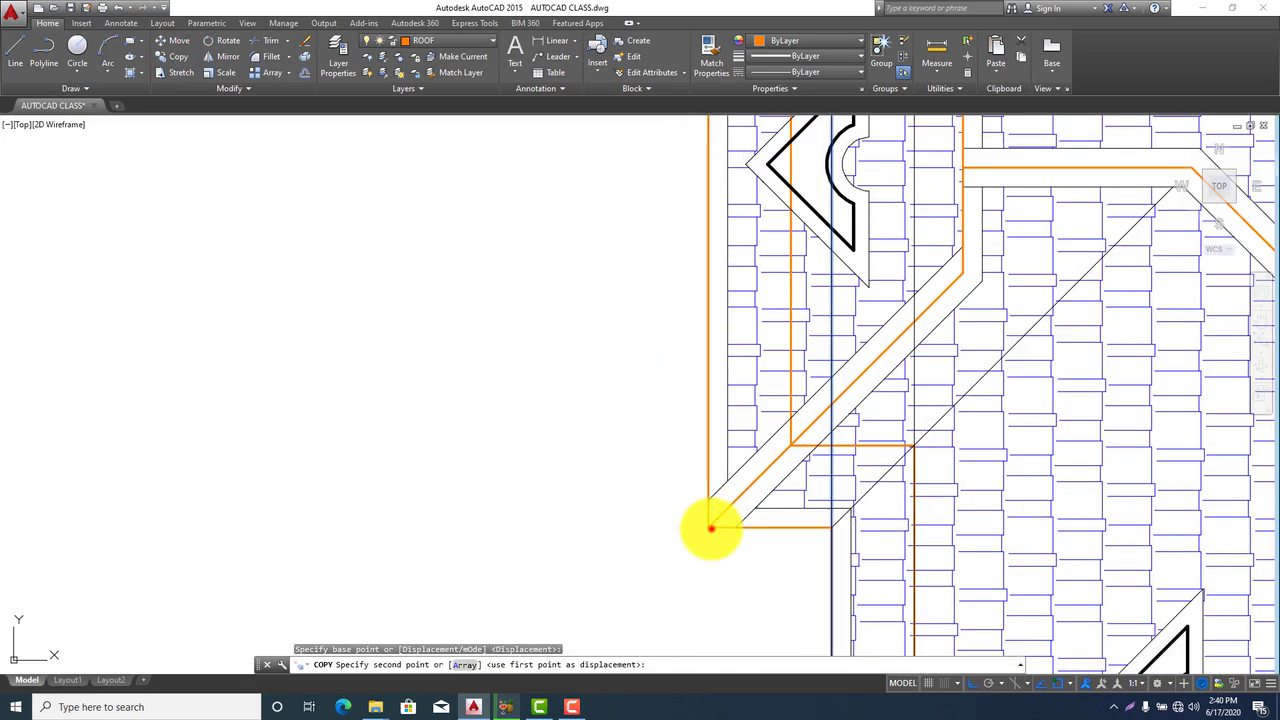
{"action": "left_click", "coordinate": [711, 528]}
Copy the same line to the upper end of the west roof's lower hip and erase the original main-roof eave line
{"action": "scroll", "coordinate": [680, 490], "scroll_direction": "down", "scroll_amount": 5}
{"action": "scroll", "coordinate": [709, 523], "scroll_direction": "up", "scroll_amount": 5}
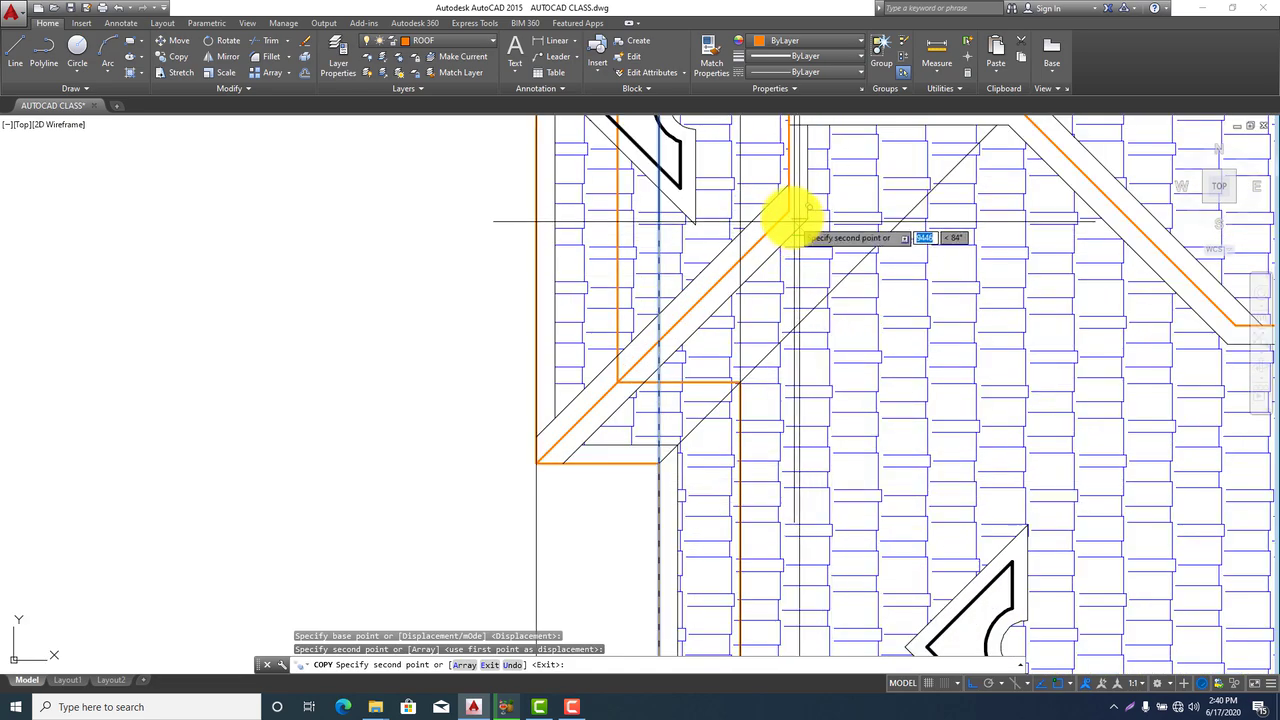
{"action": "scroll", "coordinate": [729, 449], "scroll_direction": "down", "scroll_amount": 5}
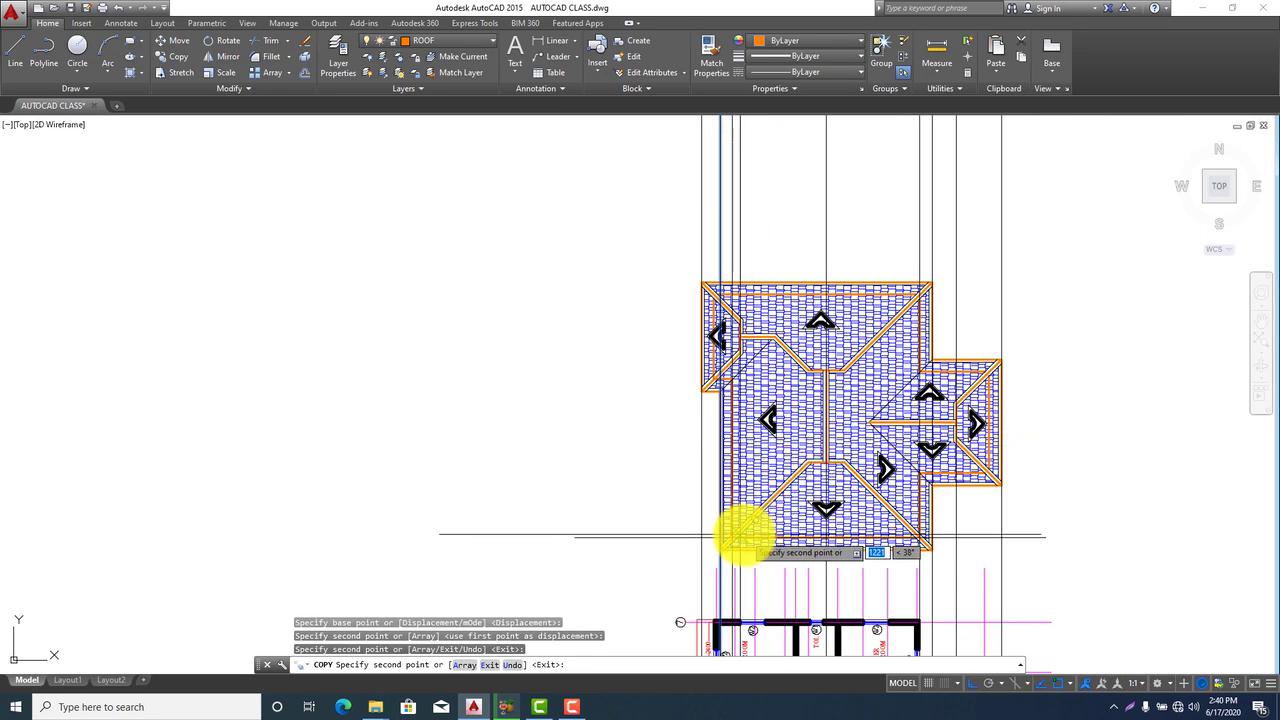
{"action": "middle_click_drag", "start_coordinate": [743, 529], "coordinate": [700, 425]}
{"action": "scroll", "coordinate": [700, 424], "scroll_direction": "up", "scroll_amount": 6}
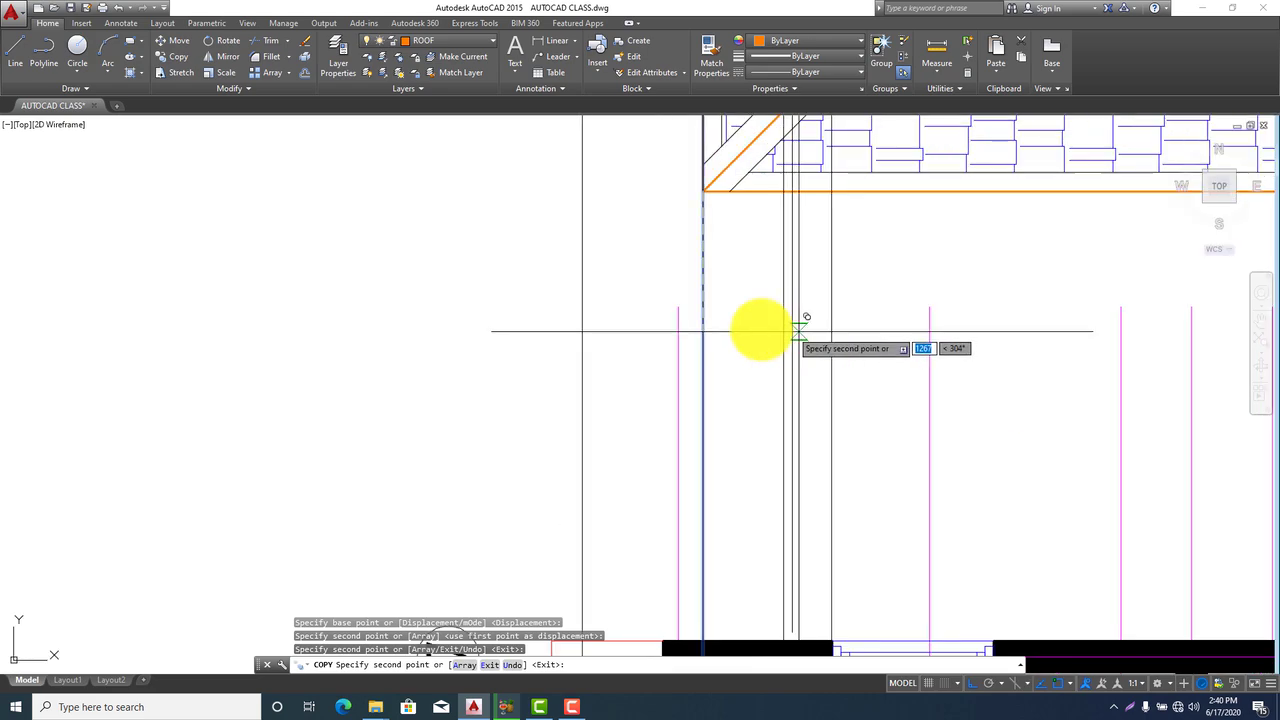
{"action": "key", "text": "Escape"}
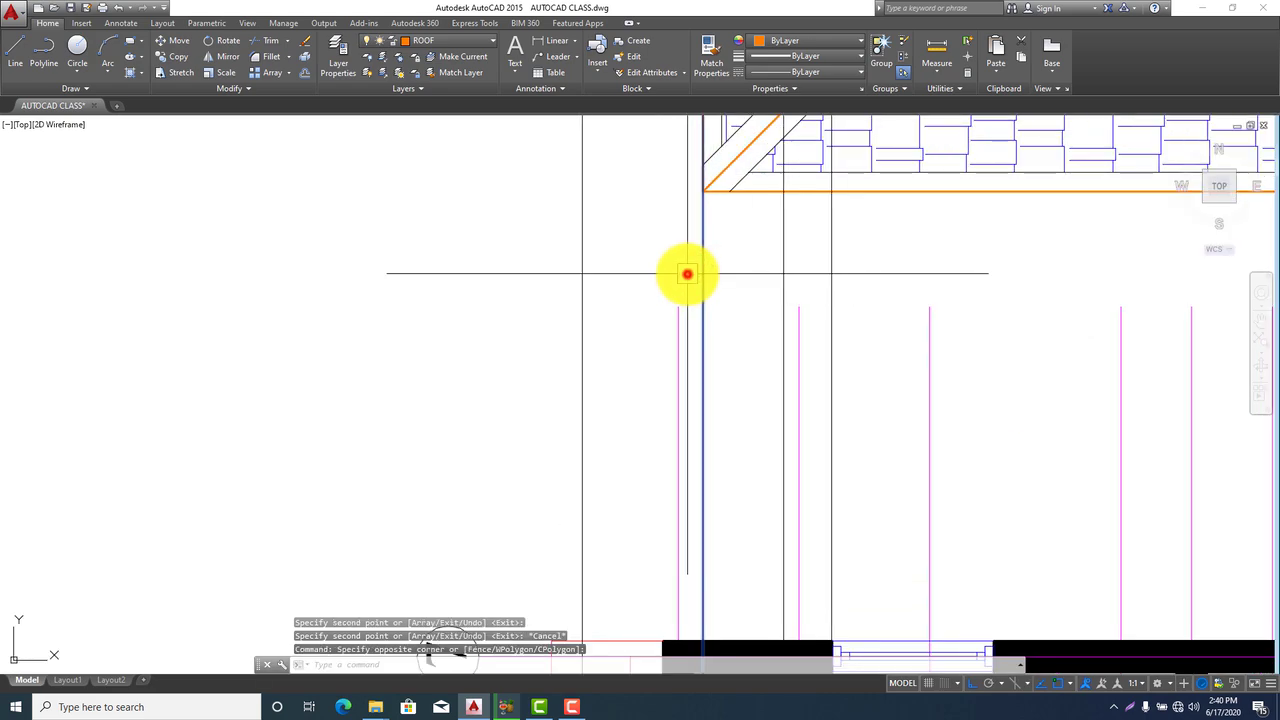
{"action": "left_click", "coordinate": [788, 340]}
{"action": "key", "text": "Delete"}
Copy the west wall projection line from the terrace column face to the bedroom wall's outer corner on grid line 5
{"action": "scroll", "coordinate": [771, 337], "scroll_direction": "down", "scroll_amount": 4}
{"action": "mouse_move", "coordinate": [748, 448]}
{"action": "middle_mouse_down"}
{"action": "mouse_move", "coordinate": [700, 400]}
{"action": "mouse_move", "coordinate": [970, 349]}
{"action": "middle_mouse_up"}
{"action": "scroll", "coordinate": [729, 409], "scroll_direction": "up", "scroll_amount": 4}
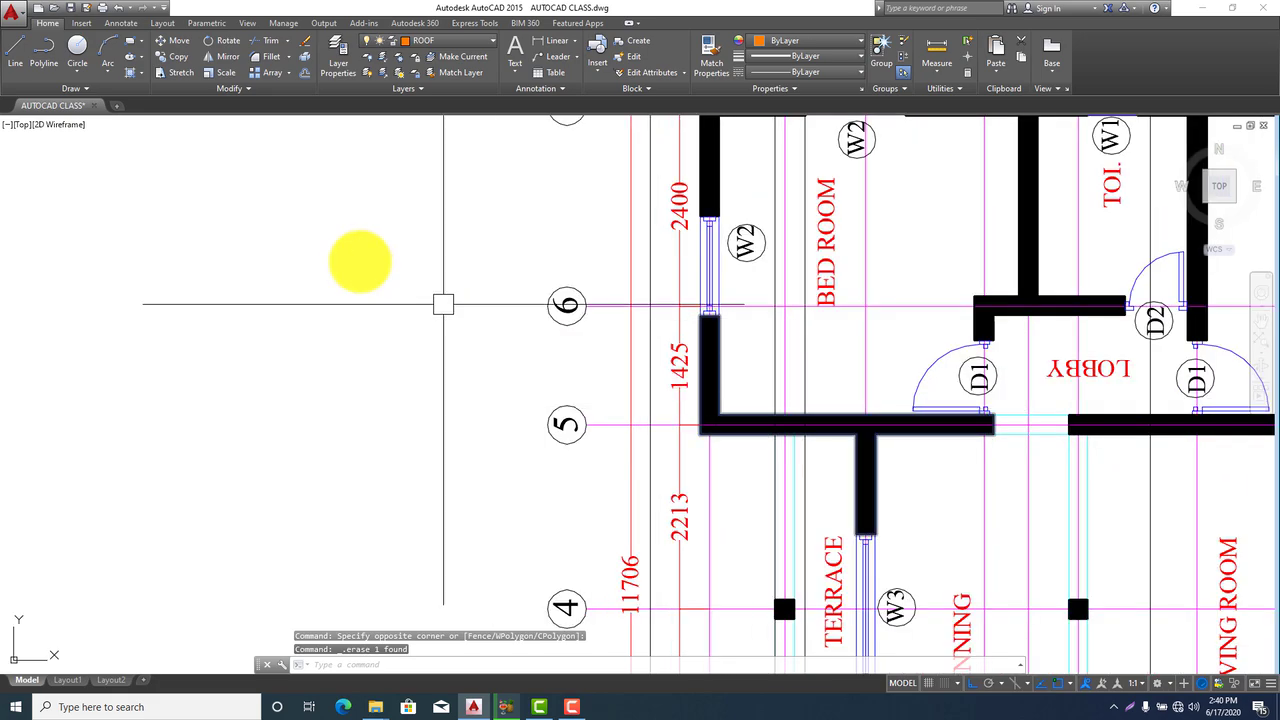
{"action": "left_click", "coordinate": [775, 300]}
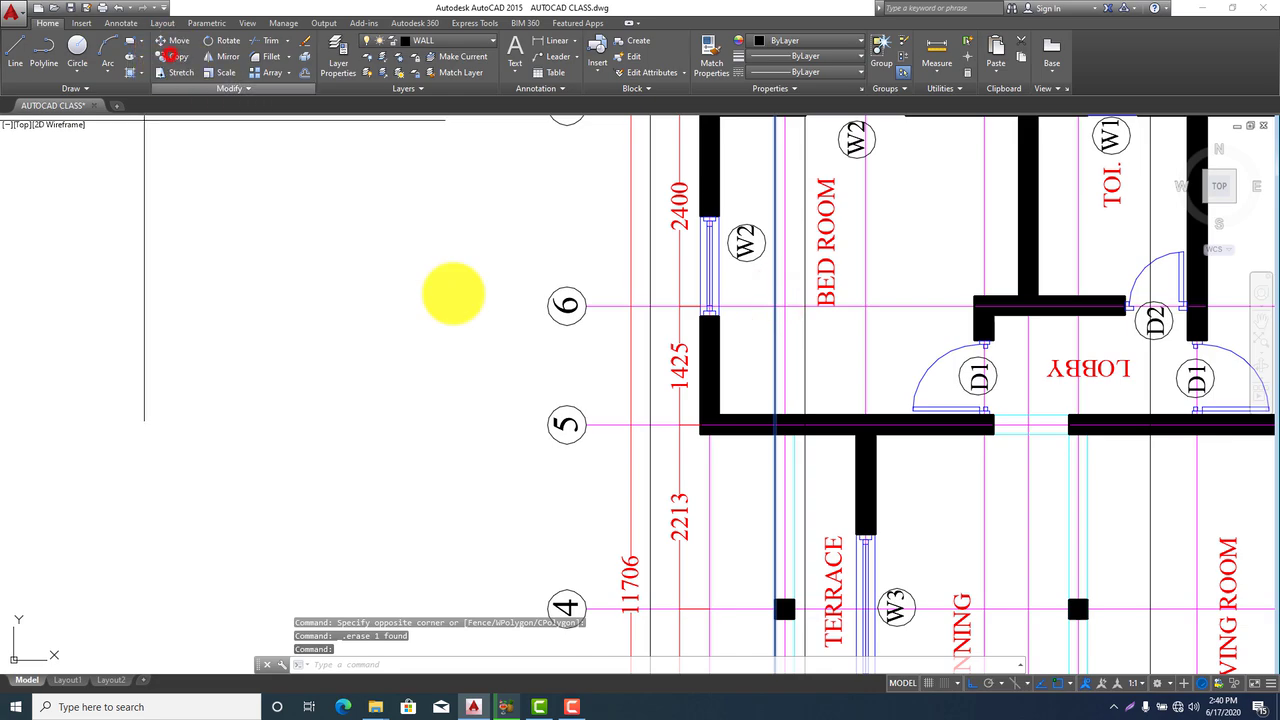
{"action": "left_click", "coordinate": [775, 426]}
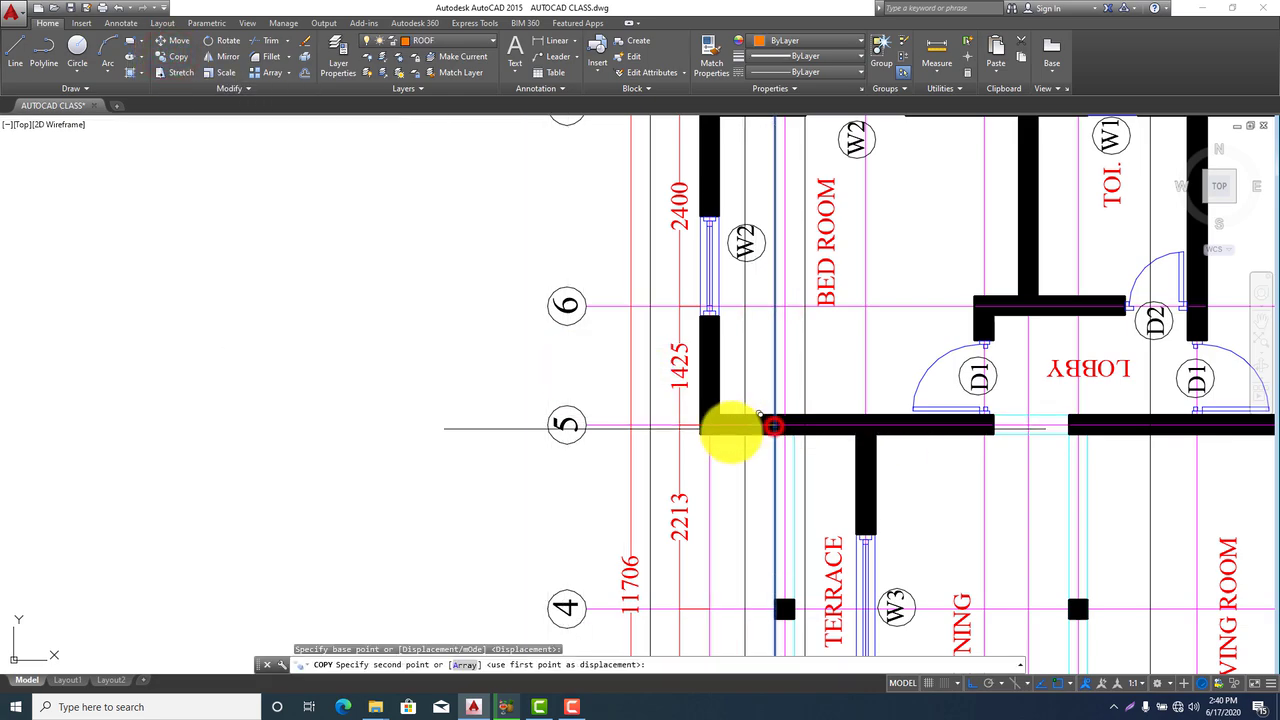
{"action": "left_click", "coordinate": [700, 432]}
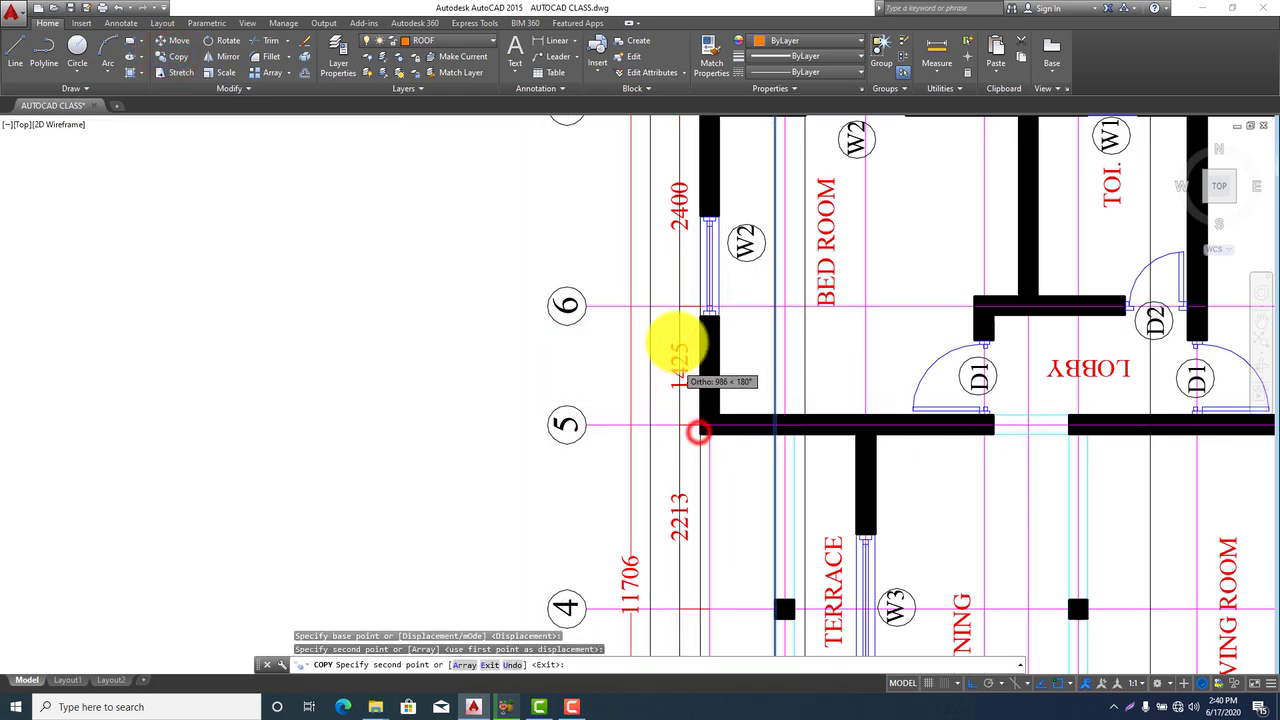
{"action": "scroll", "coordinate": [694, 371], "scroll_direction": "down", "scroll_amount": 3}
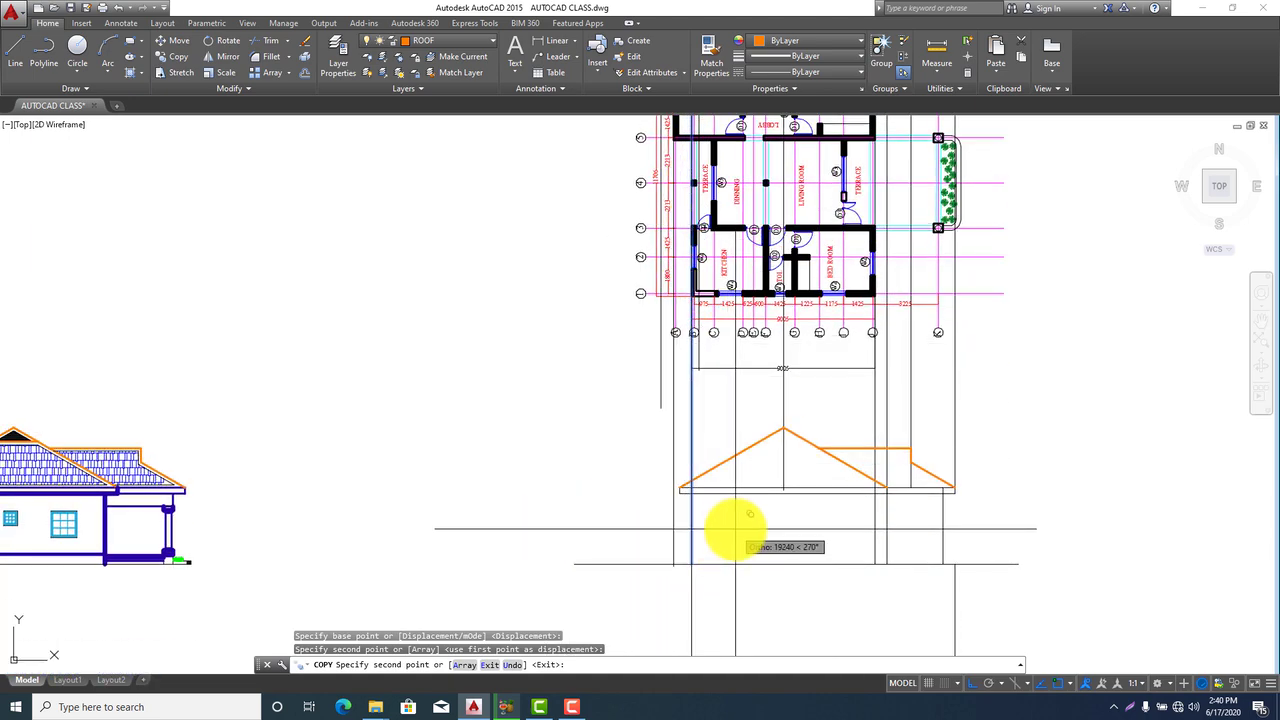
{"action": "key", "text": "Escape"}
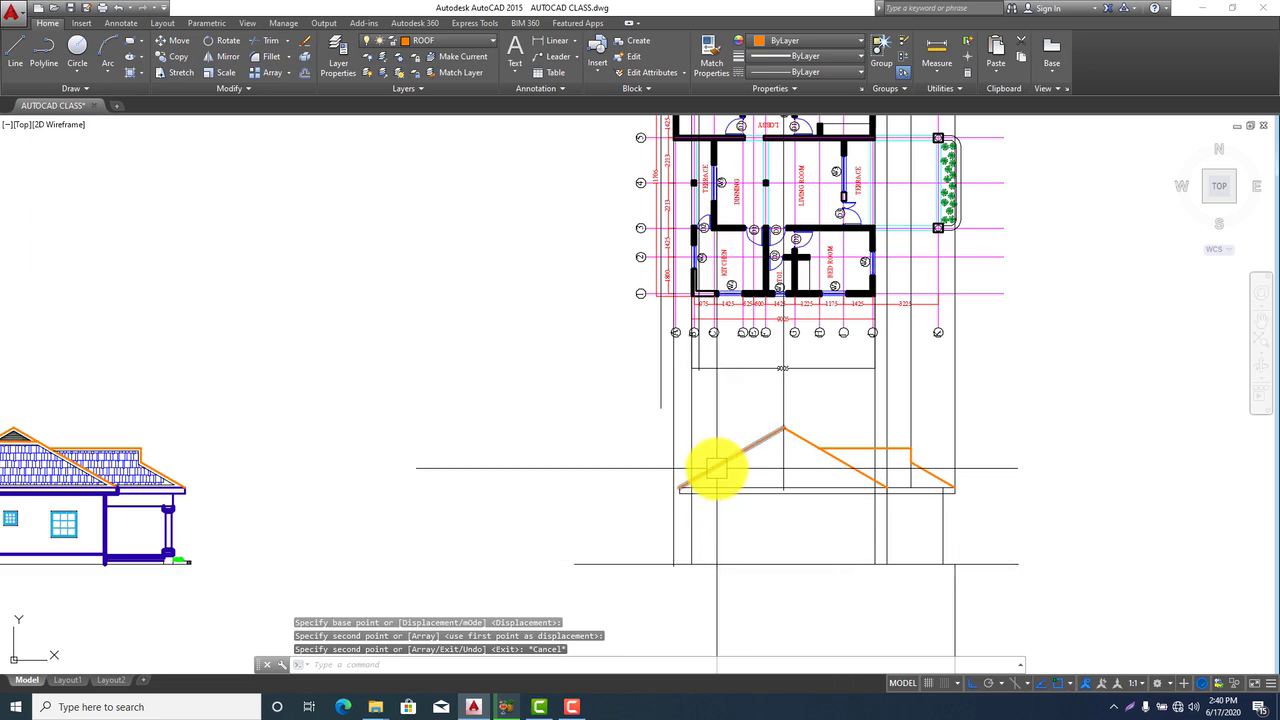
{"action": "middle_click_drag", "start_coordinate": [715, 455], "coordinate": [732, 527]}
{"action": "scroll", "coordinate": [696, 241], "scroll_direction": "down", "scroll_amount": 2}
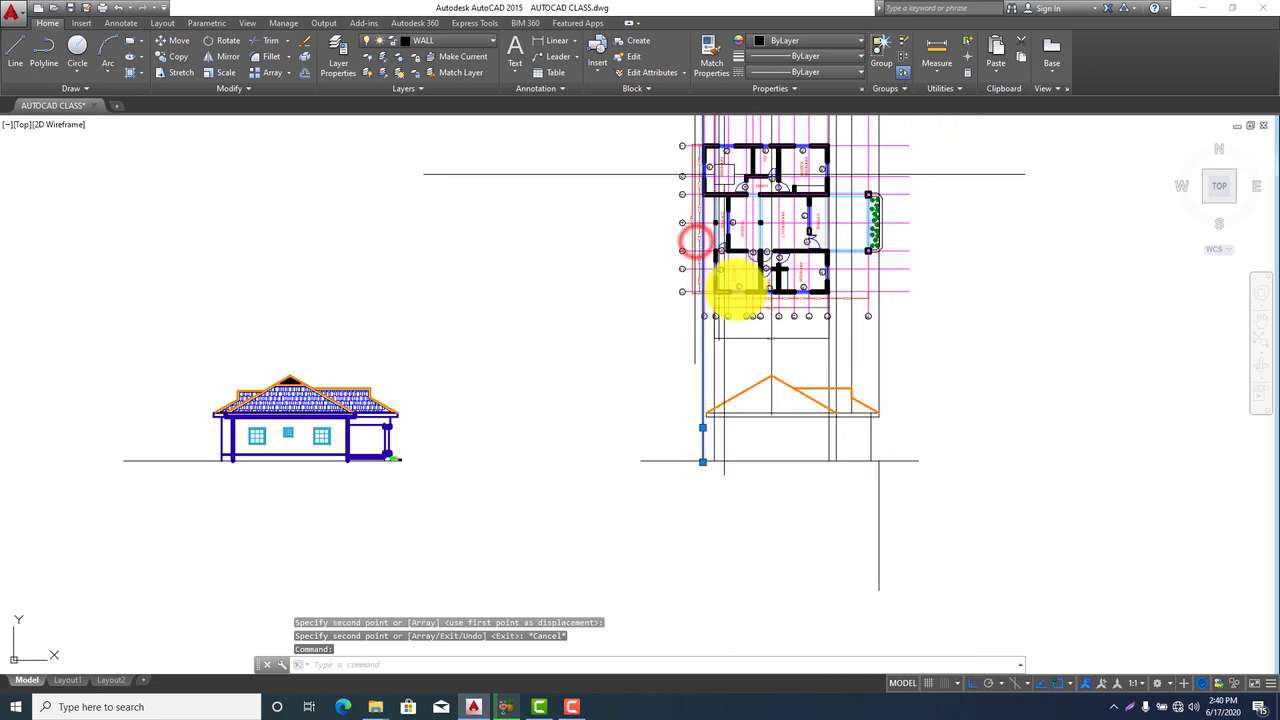
{"action": "scroll", "coordinate": [709, 423], "scroll_direction": "up", "scroll_amount": 5}
{"action": "scroll", "coordinate": [686, 486], "scroll_direction": "up", "scroll_amount": 2}
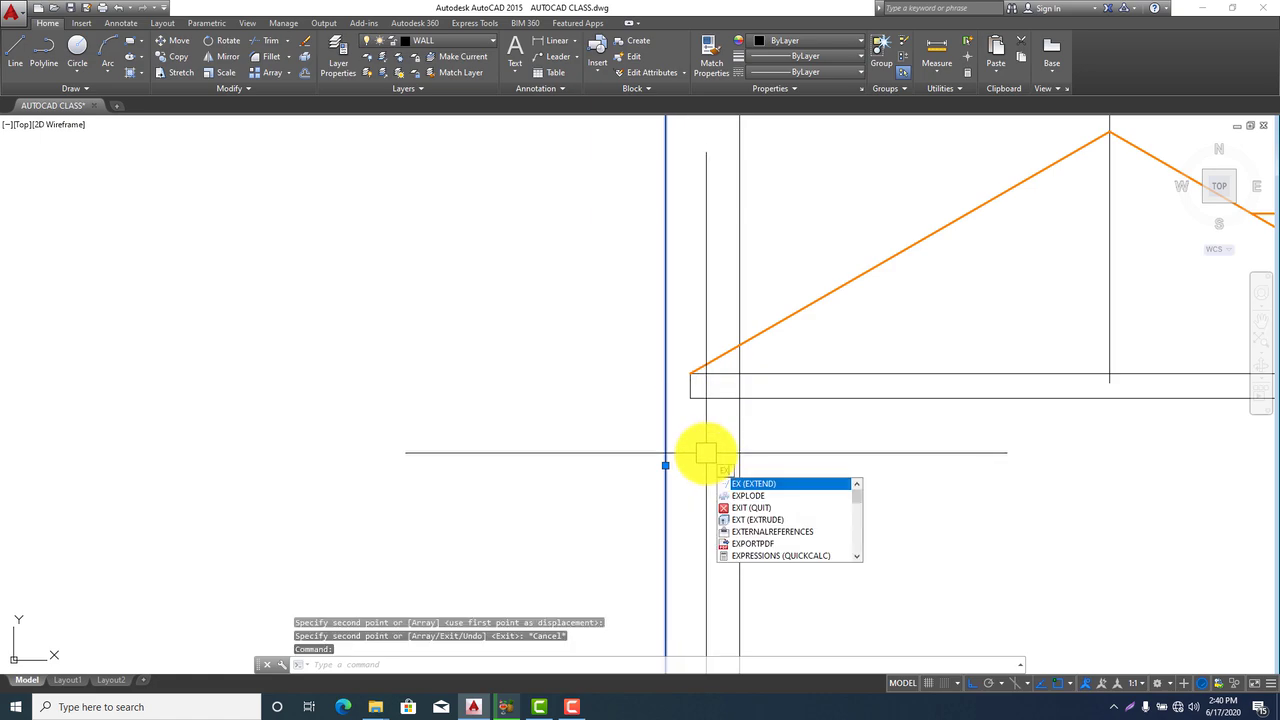
{"action": "key", "text": "Return"}
{"action": "right_click", "coordinate": [710, 452]}
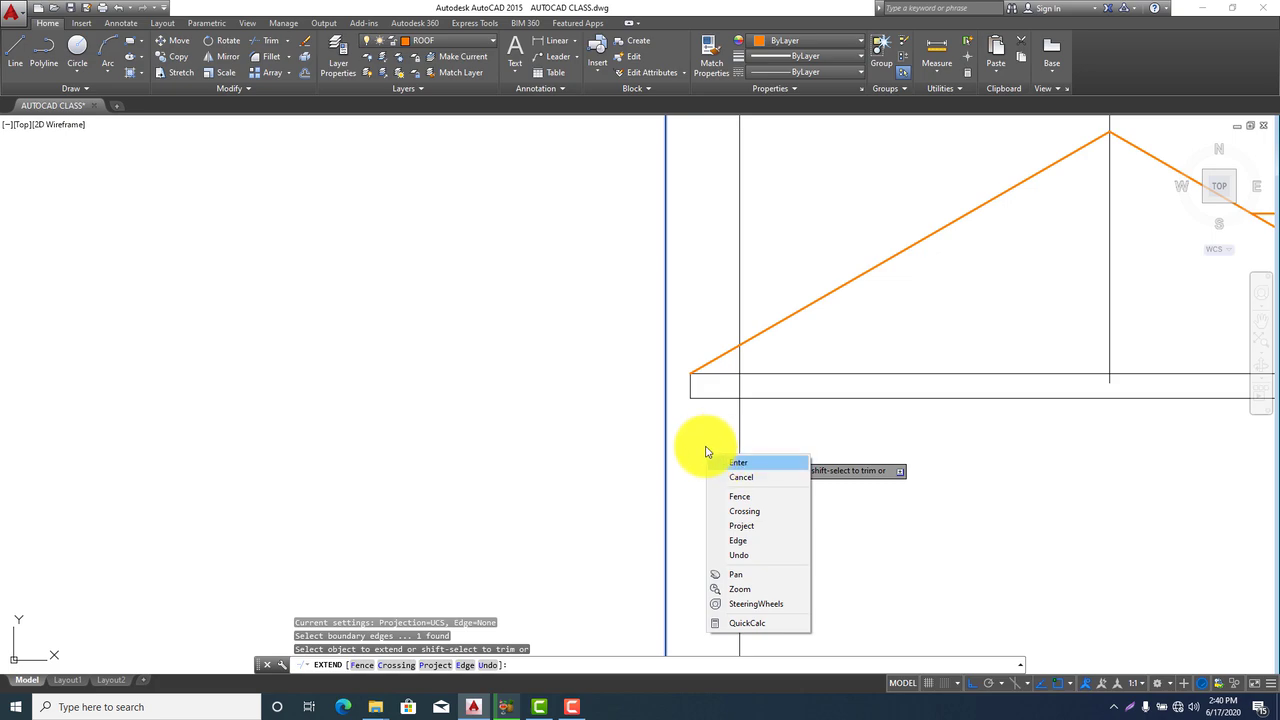
{"action": "double_click", "coordinate": [703, 440]}
{"action": "key", "text": "Escape"}
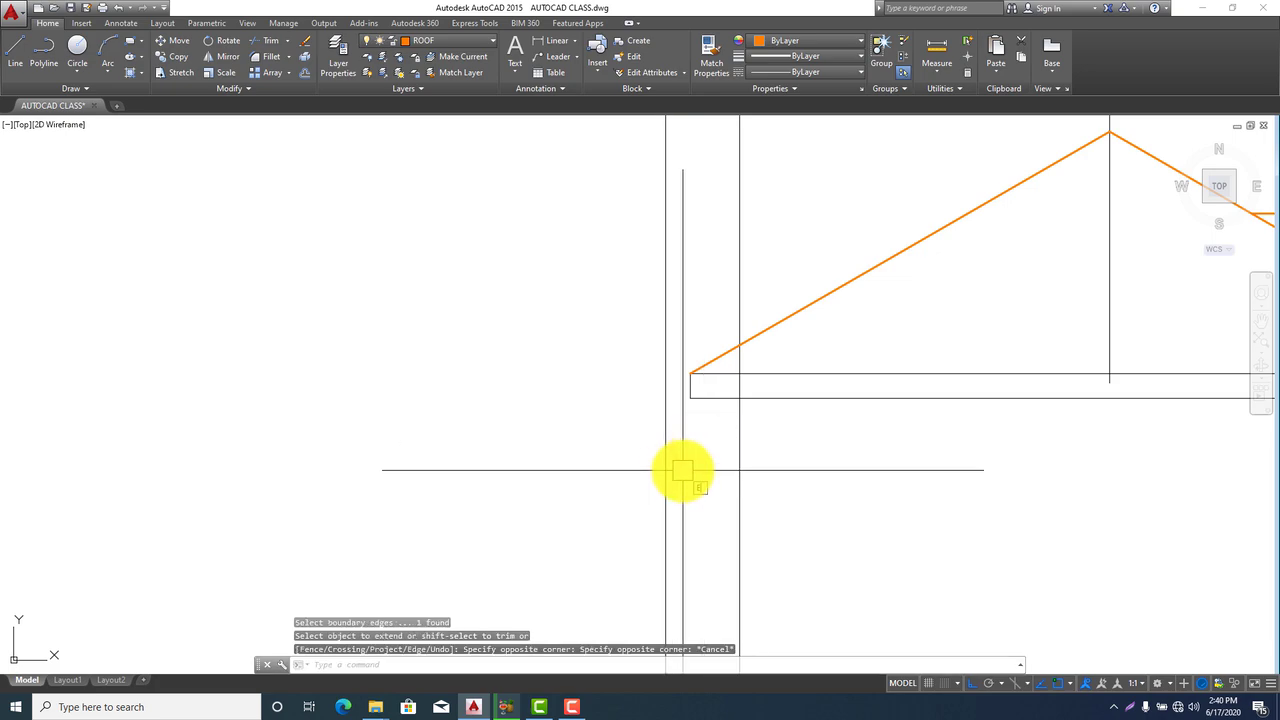
Extend the upper and lower fascia lines in the elevation to the bedroom's west wall projection line
{"action": "type", "text": "EX"}
{"action": "key", "text": "Return"}
{"action": "key", "text": "Return"}
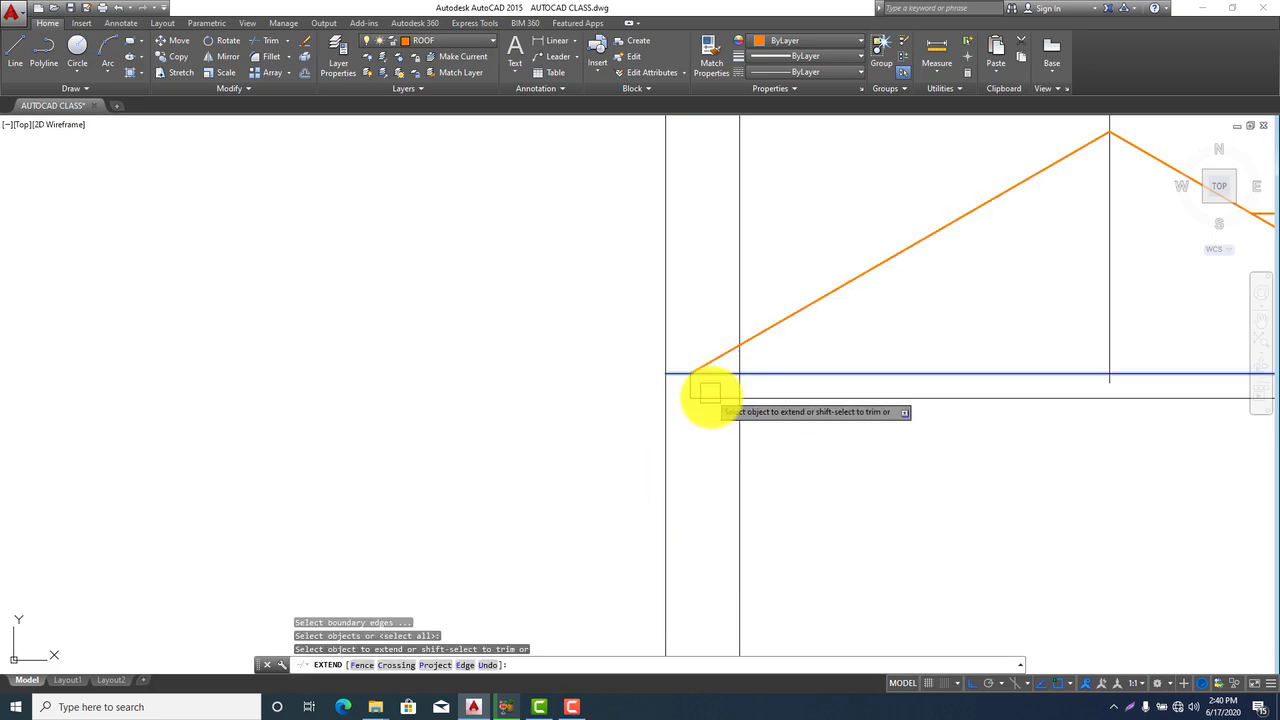
{"action": "left_click", "coordinate": [717, 381]}
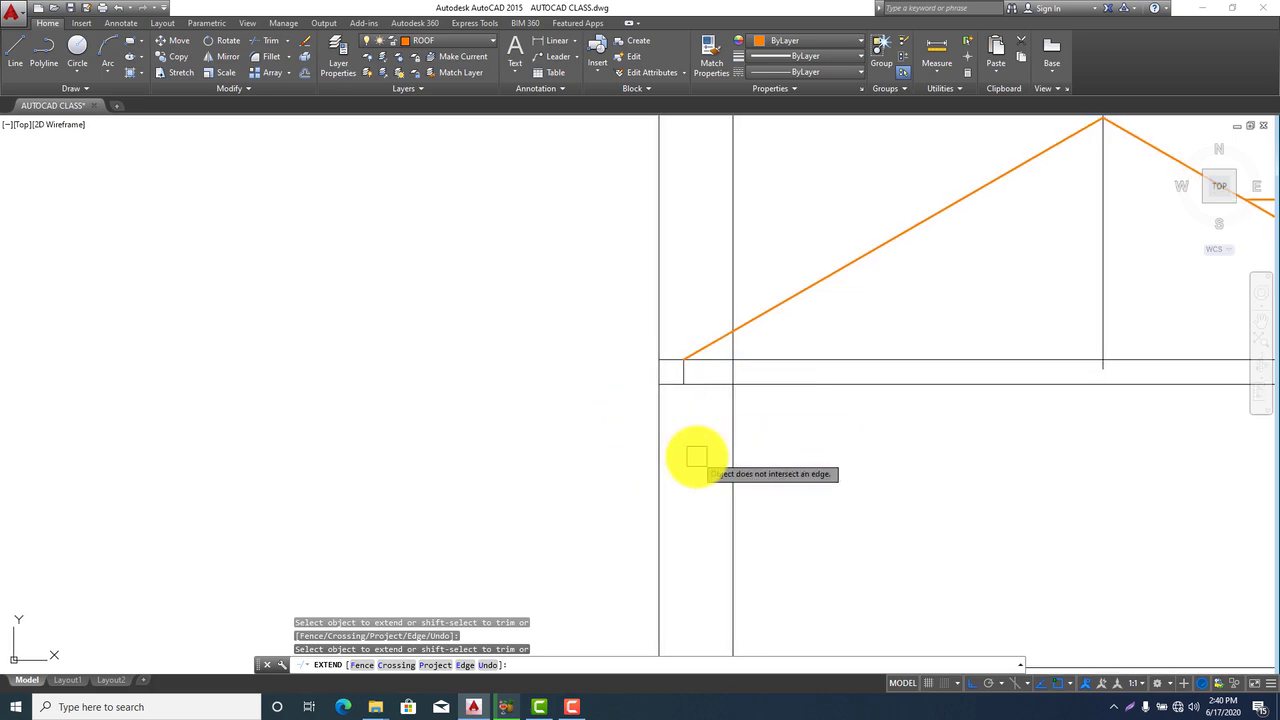
{"action": "scroll", "coordinate": [660, 380], "scroll_direction": "down", "scroll_amount": 2}
{"action": "scroll", "coordinate": [629, 331], "scroll_direction": "up", "scroll_amount": 2}
{"action": "key", "text": "Escape"}
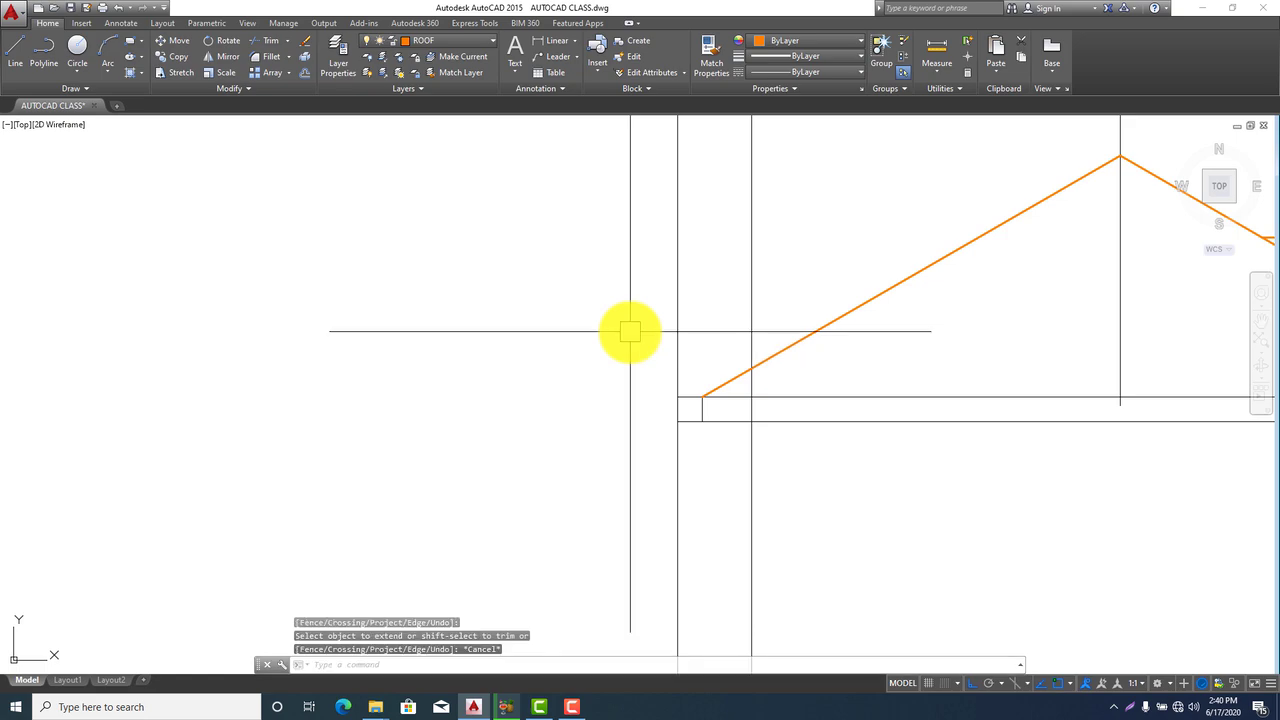
Trim the part of the bedroom's west wall projection line that rises above the fascia in the elevation
{"action": "type", "text": "tr"}
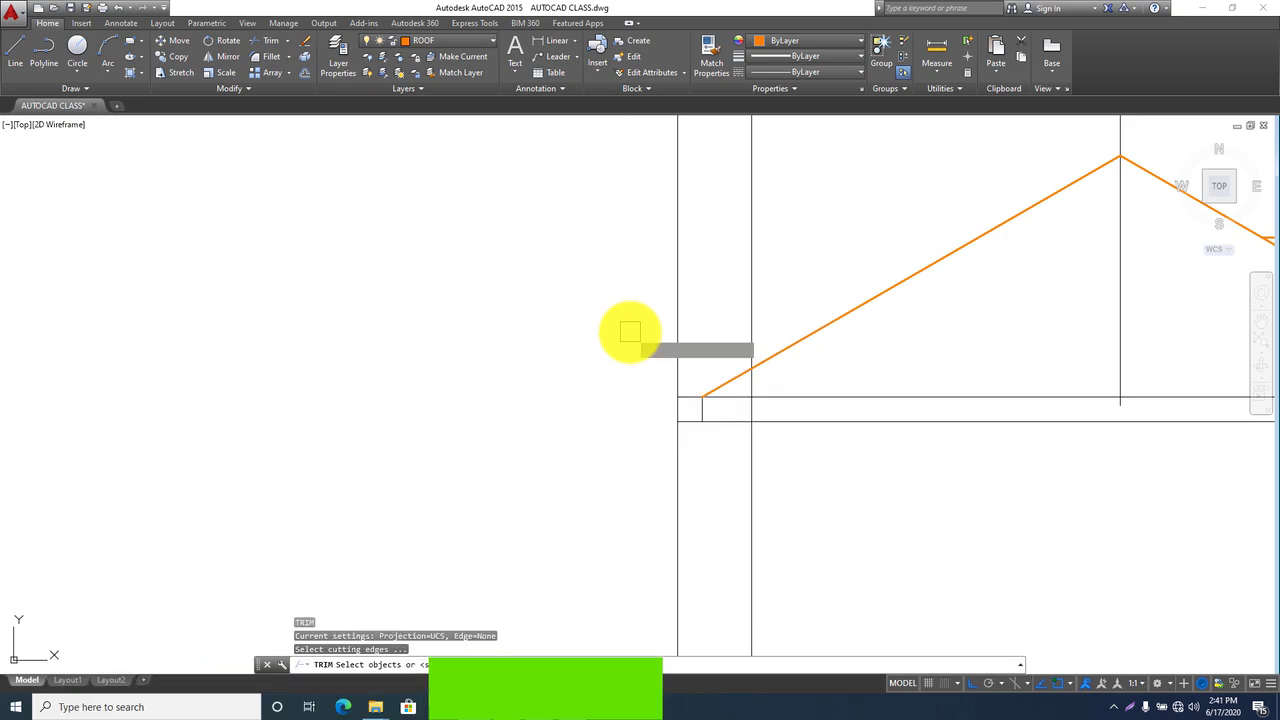
{"action": "key", "text": "Return"}
{"action": "key", "text": "Return"}
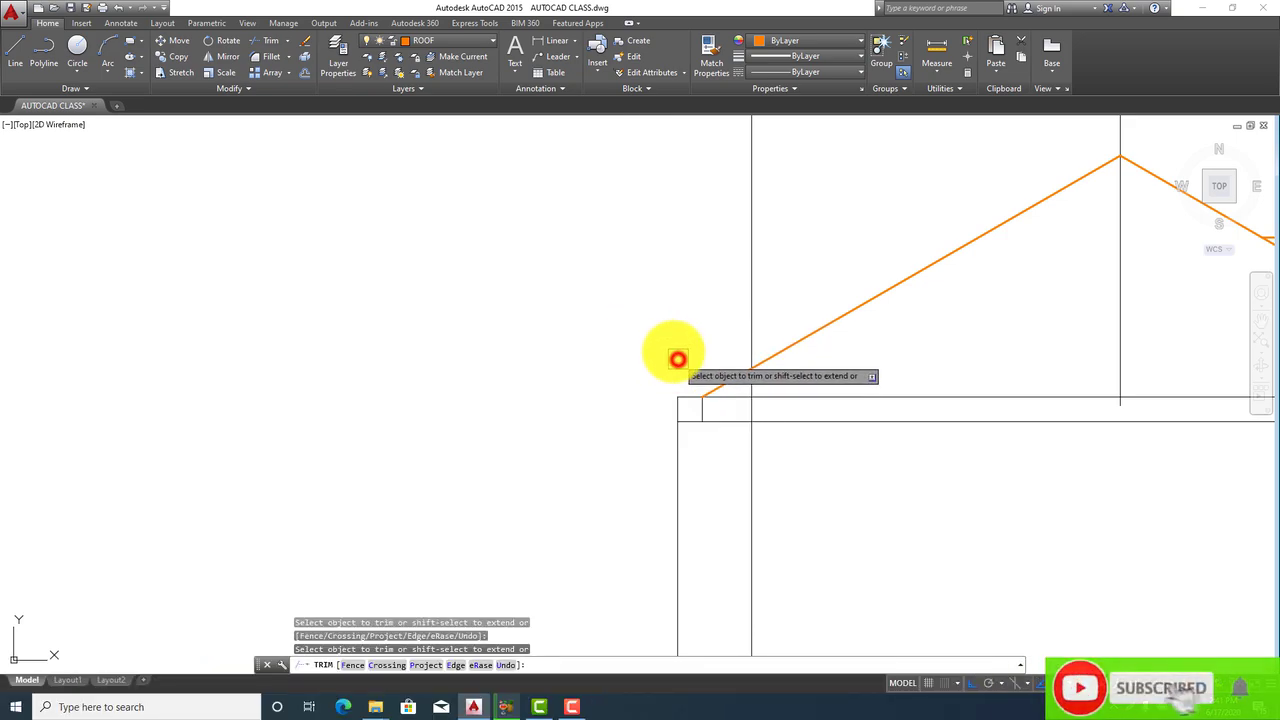
Extend both fascia lines past the wall to the smaller west roof's eave projection line
{"action": "scroll", "coordinate": [676, 357], "scroll_direction": "down", "scroll_amount": 3}
{"action": "middle_click_drag", "start_coordinate": [646, 453], "coordinate": [666, 478]}
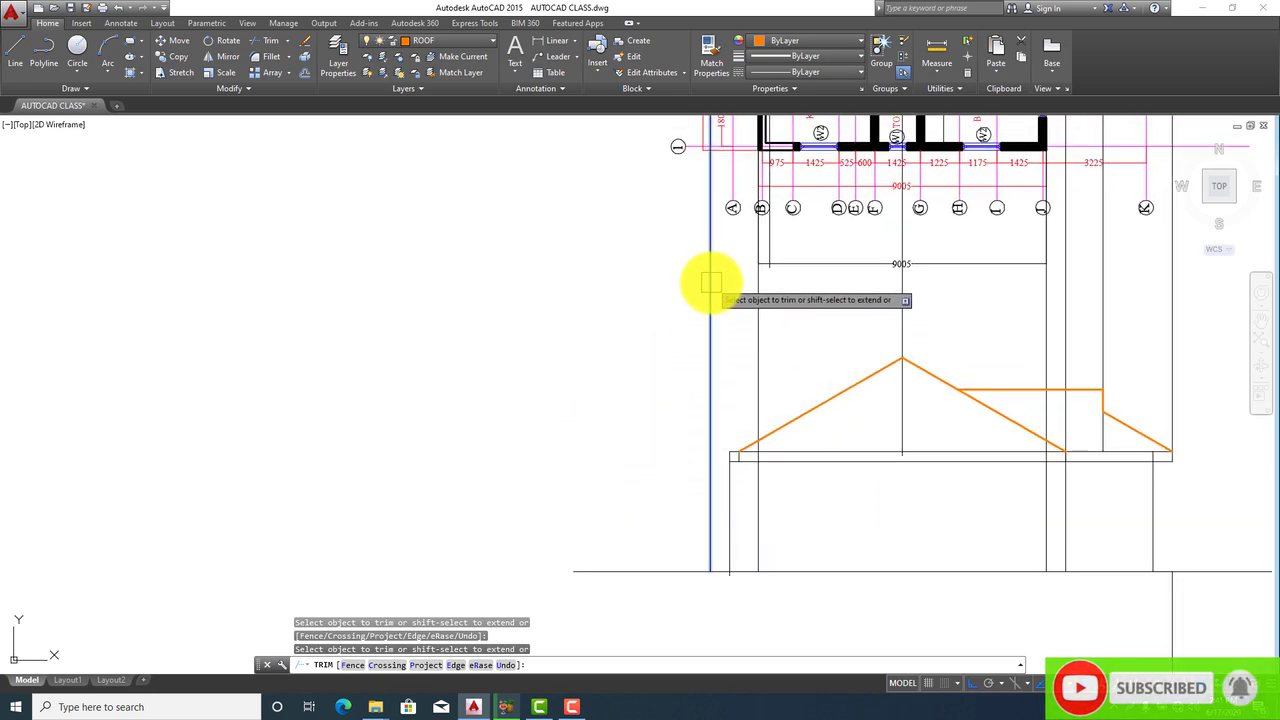
{"action": "left_click", "coordinate": [709, 283]}
{"action": "scroll", "coordinate": [727, 462], "scroll_direction": "up", "scroll_amount": 6}
{"action": "left_click", "coordinate": [758, 456], "text": "shift"}
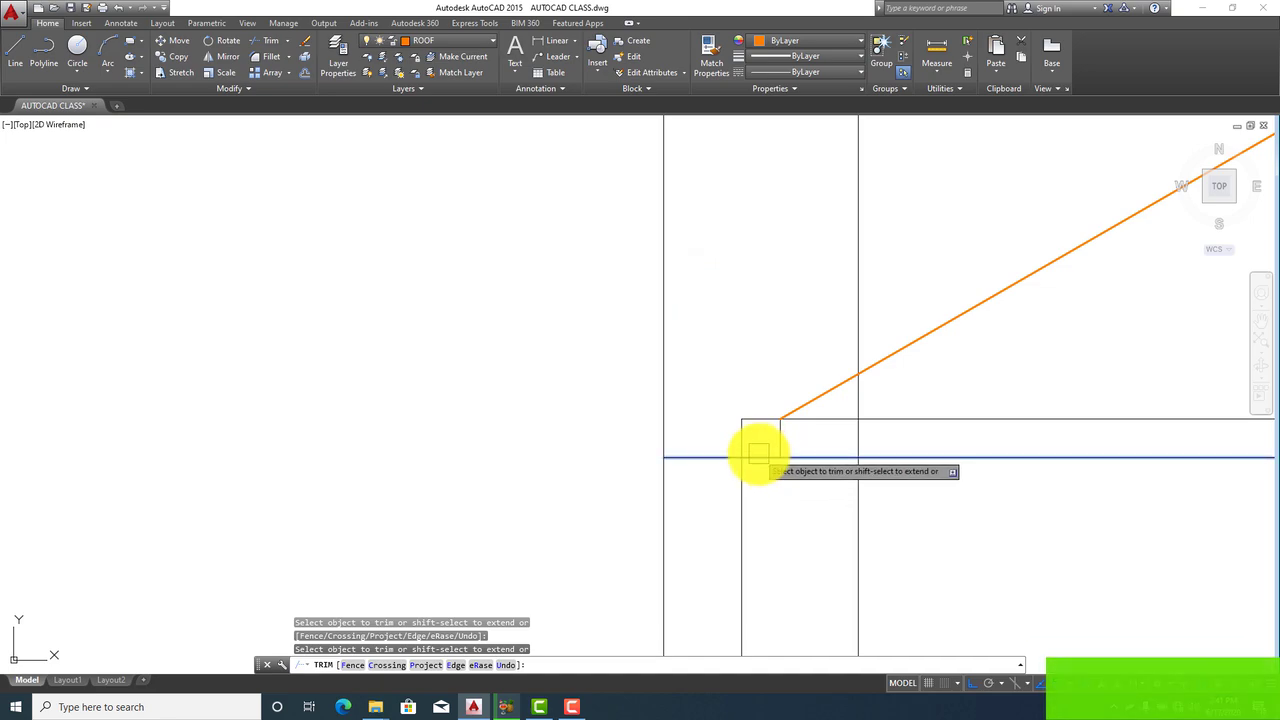
{"action": "left_click", "coordinate": [754, 425]}
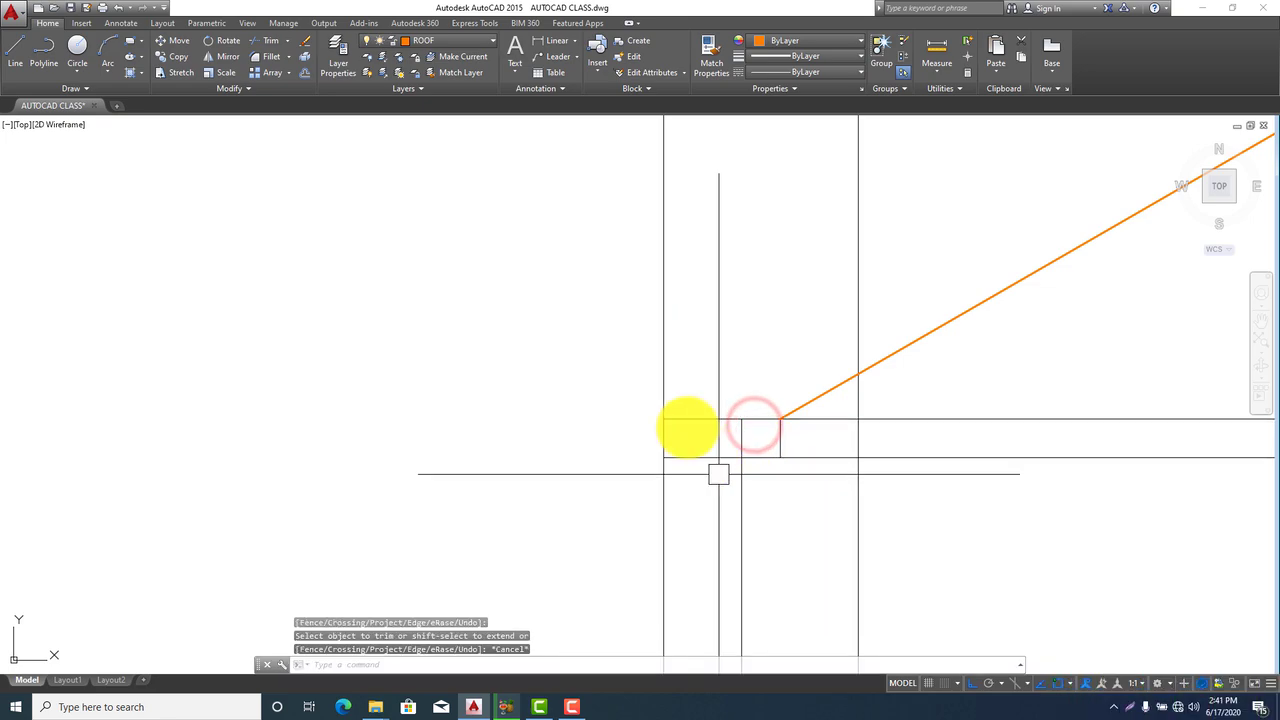
{"action": "key", "text": "Escape"}
Measure the horizontal overhang between the west wall line and the west roof's eave line with a linear dimension
{"action": "left_click", "coordinate": [548, 50]}
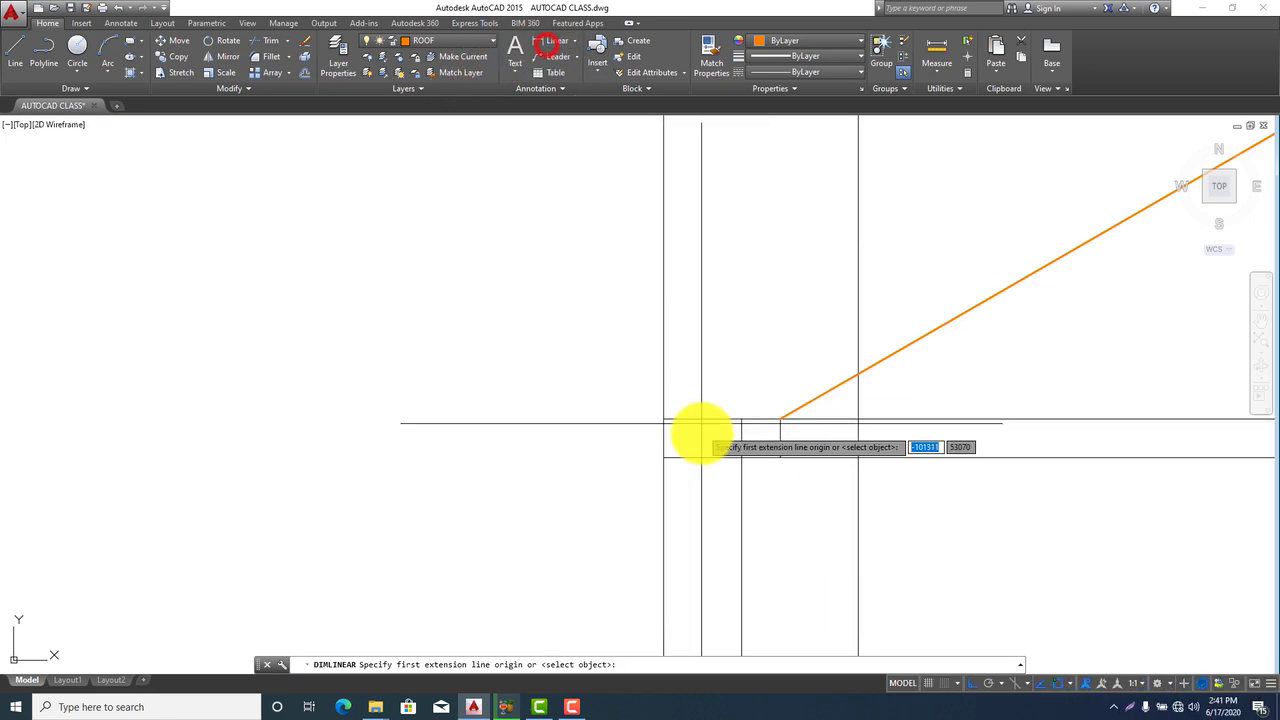
{"action": "left_click", "coordinate": [741, 457]}
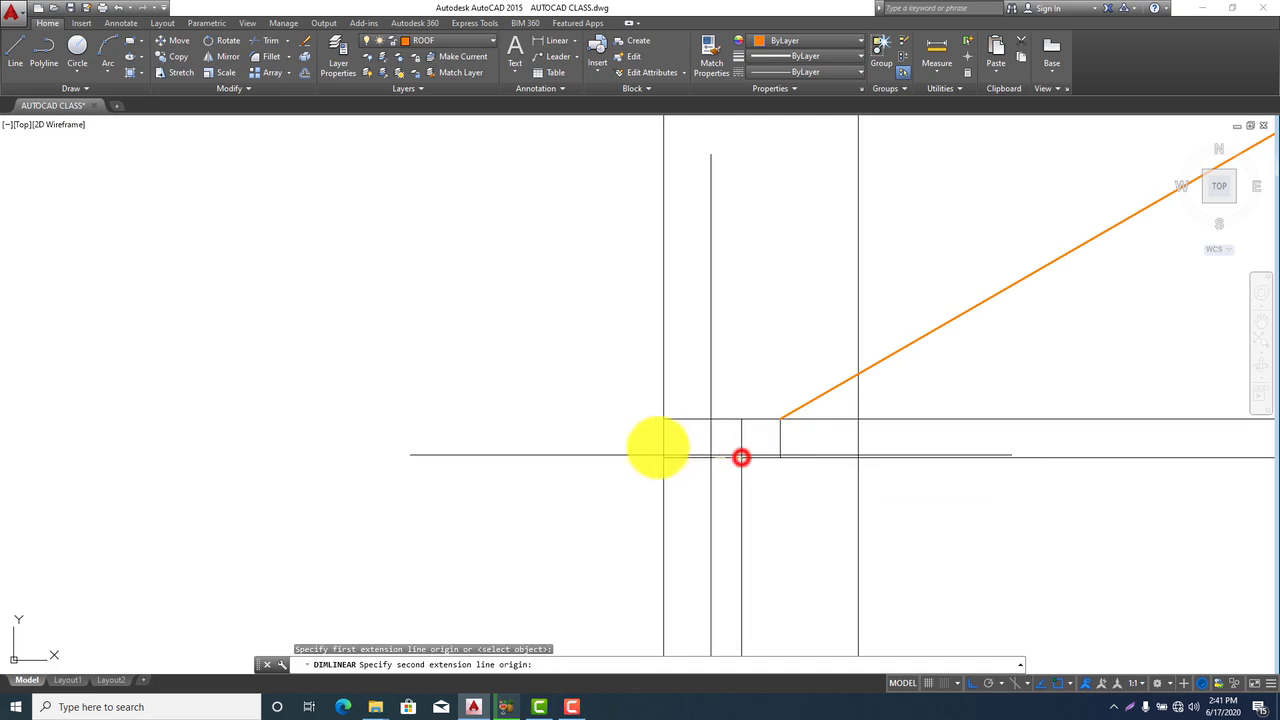
{"action": "left_click", "coordinate": [663, 458]}
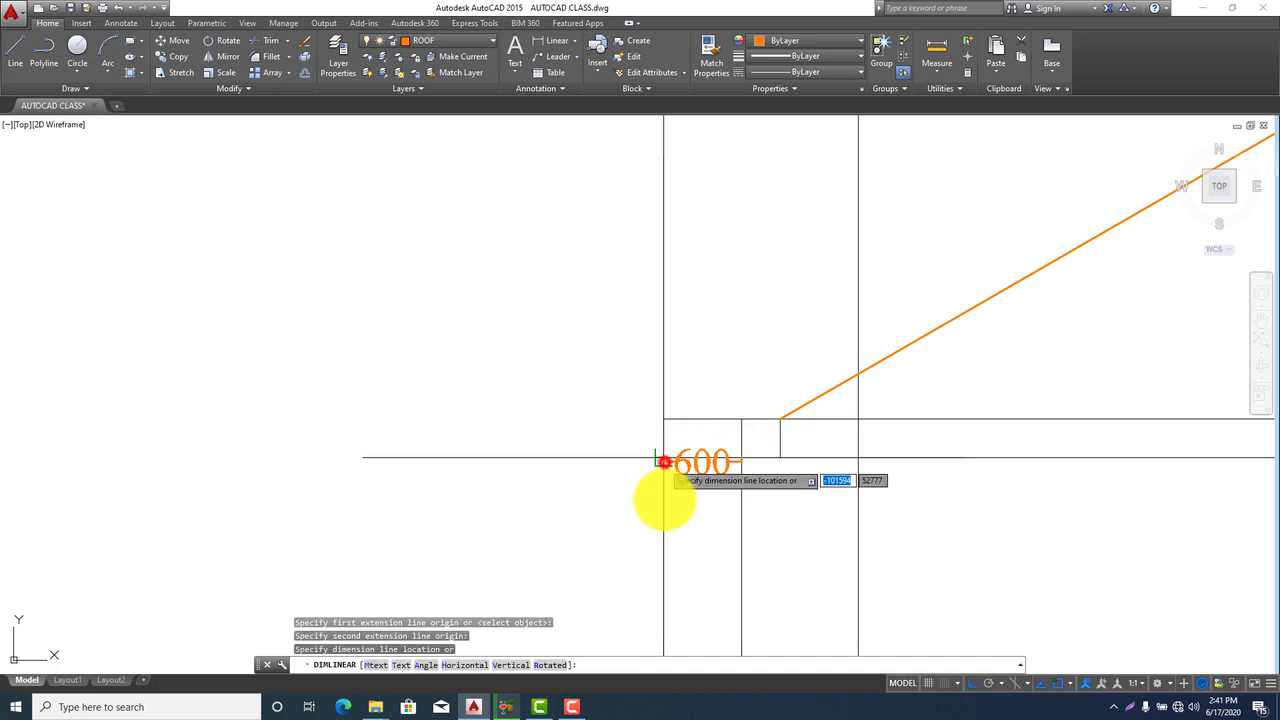
{"action": "key", "text": "Escape"}
{"action": "scroll", "coordinate": [652, 497], "scroll_direction": "down", "scroll_amount": 1}
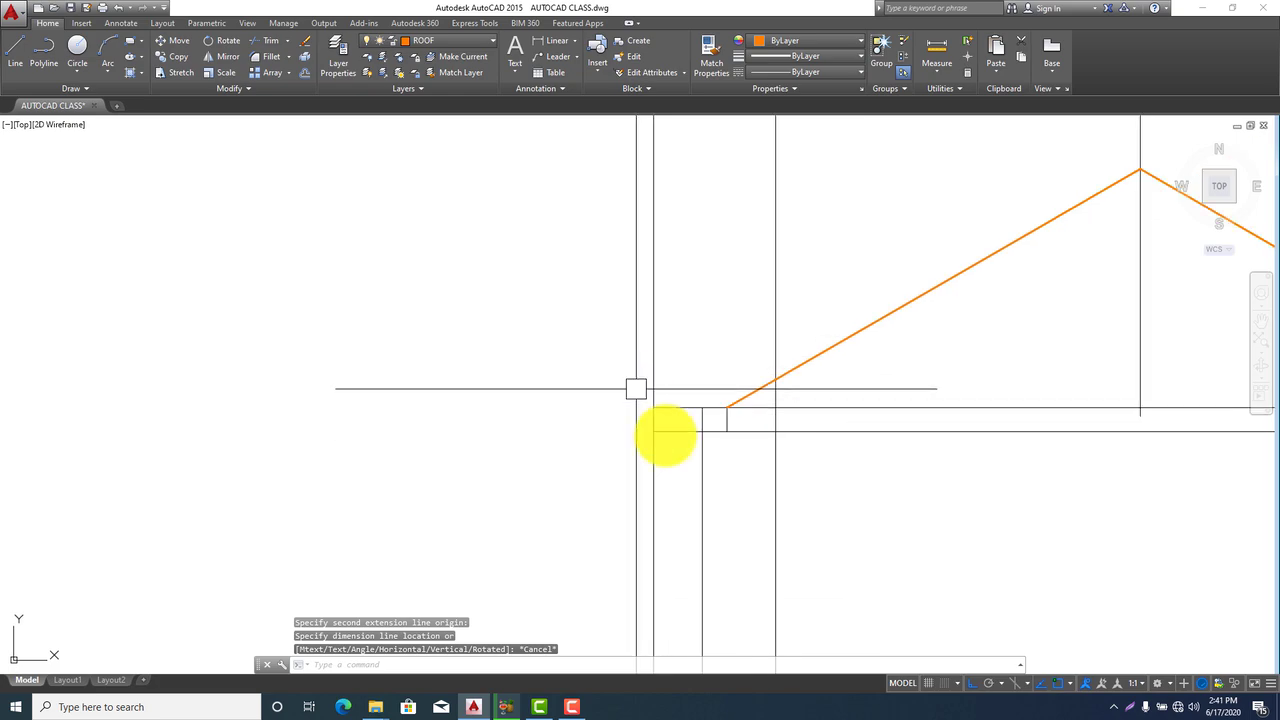
{"action": "scroll", "coordinate": [629, 454], "scroll_direction": "down", "scroll_amount": 1}
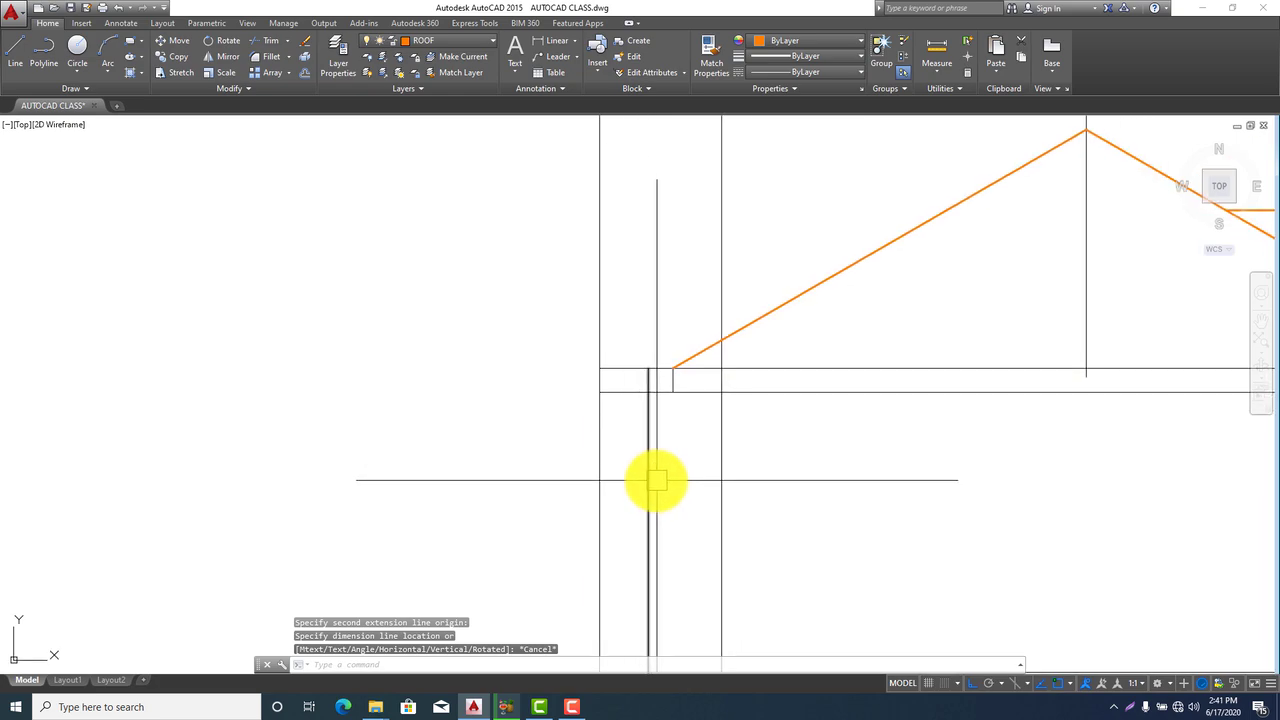
Trim the bedroom's west wall line where it passes between the upper and lower fascia lines in the elevation
{"action": "scroll", "coordinate": [667, 380], "scroll_direction": "up", "scroll_amount": 4}
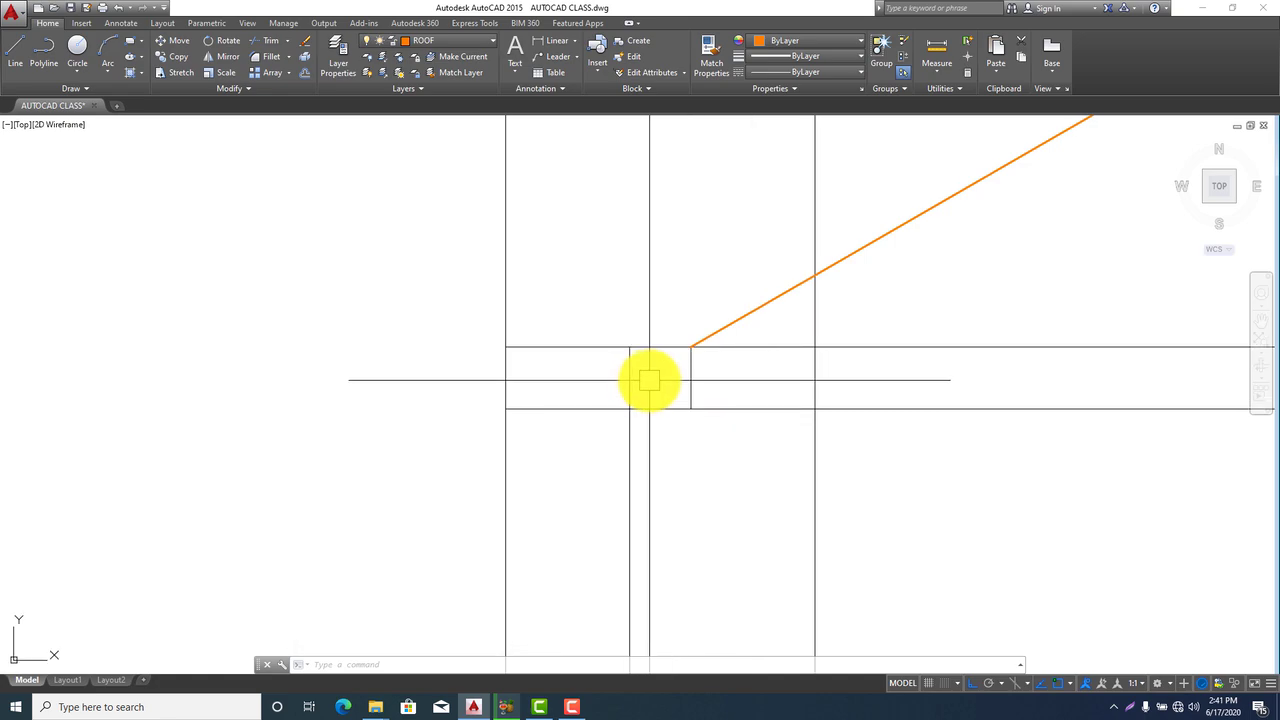
{"action": "key", "text": "Return"}
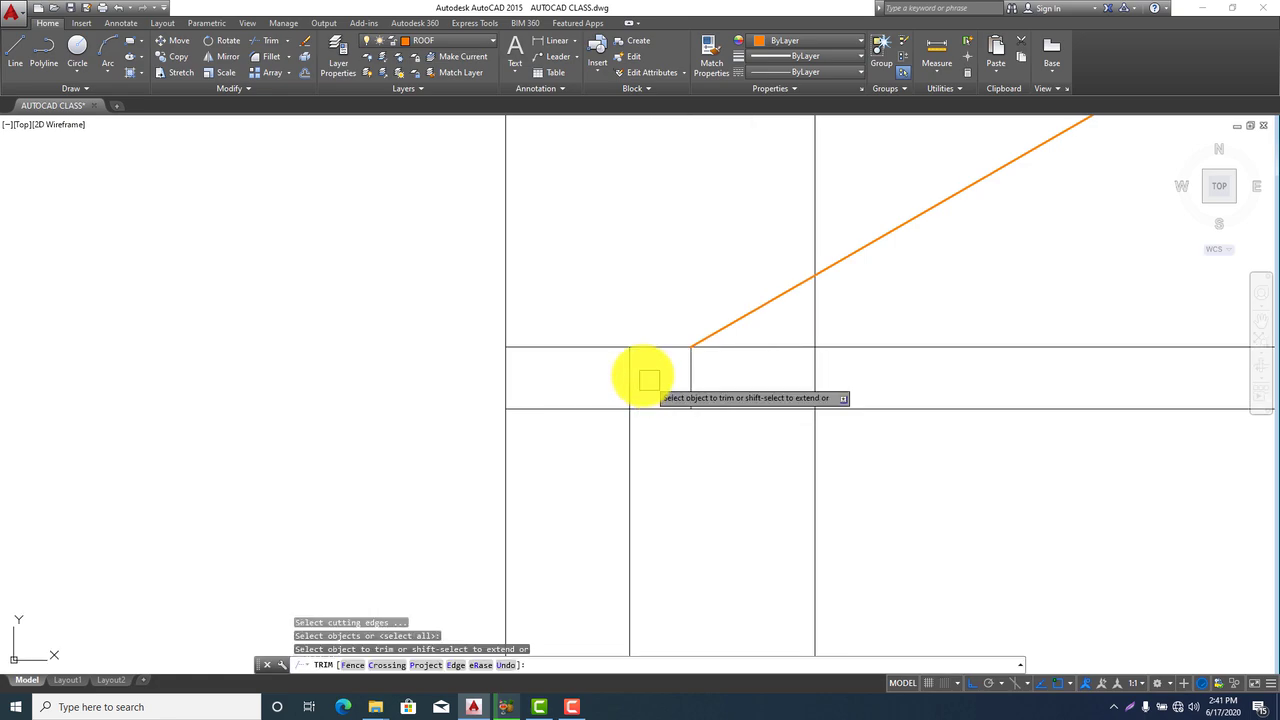
{"action": "scroll", "coordinate": [622, 510], "scroll_direction": "down", "scroll_amount": 6}
{"action": "middle_click_drag", "start_coordinate": [636, 535], "coordinate": [613, 450]}
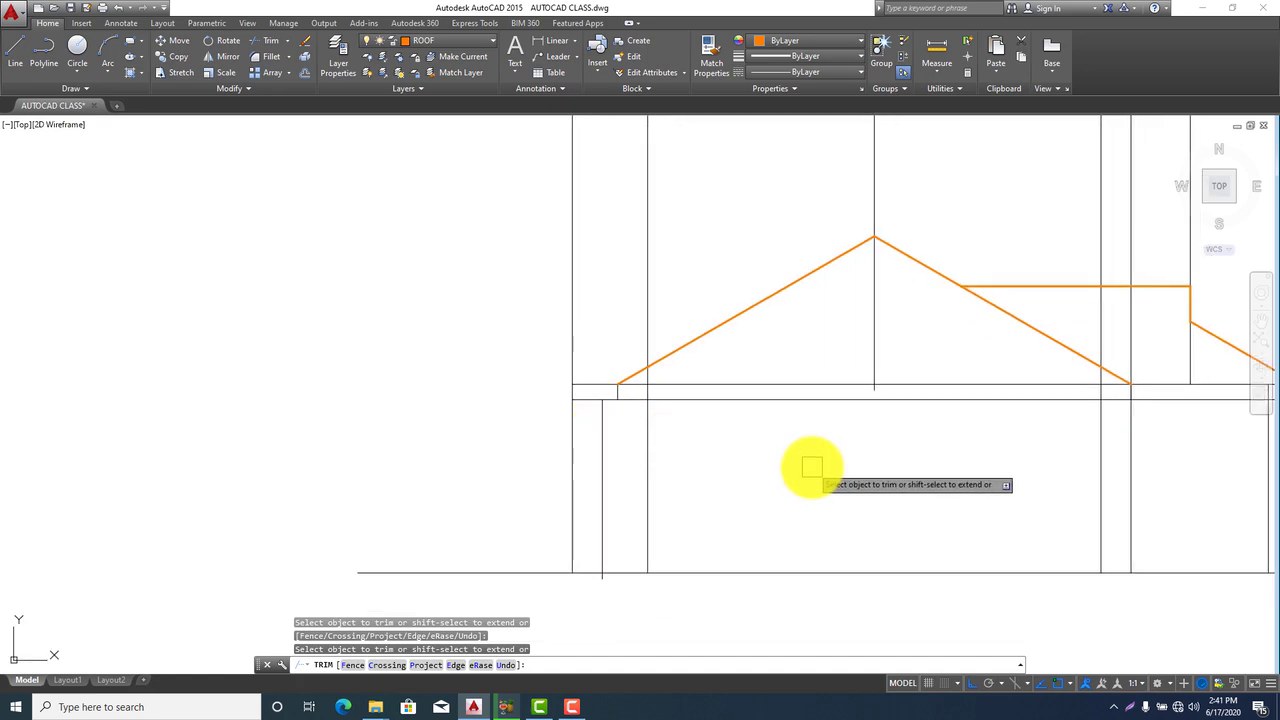
{"action": "key", "text": "Escape"}
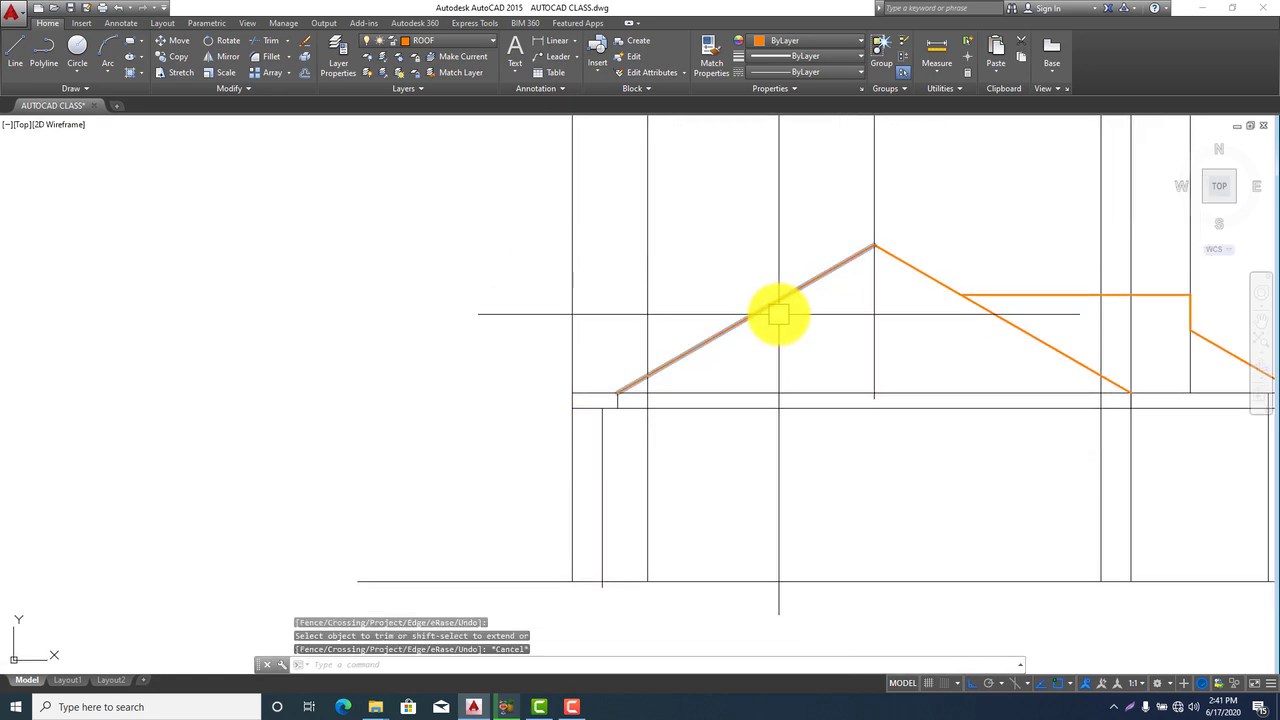
Copy the main roof's west slope line from its eave end to the smaller west roof's eave corner on the upper fascia line
{"action": "left_click", "coordinate": [775, 308]}
{"action": "left_click", "coordinate": [170, 57]}
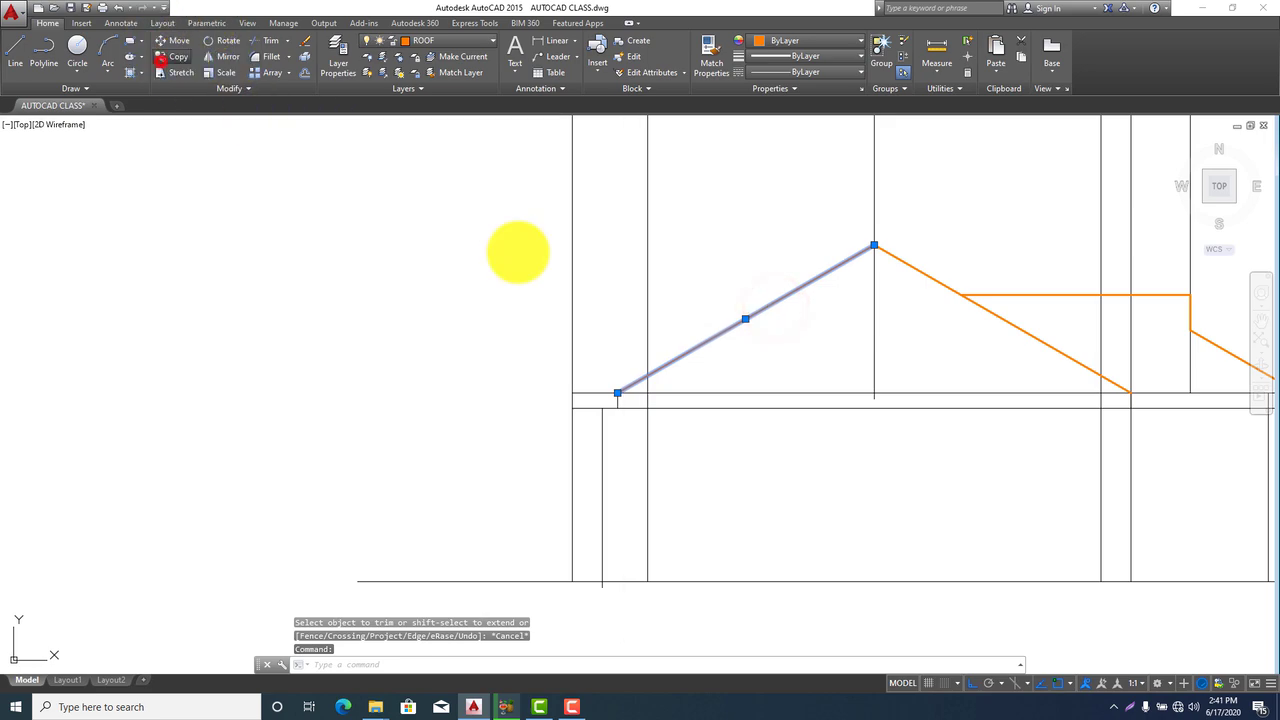
{"action": "left_click", "coordinate": [616, 393]}
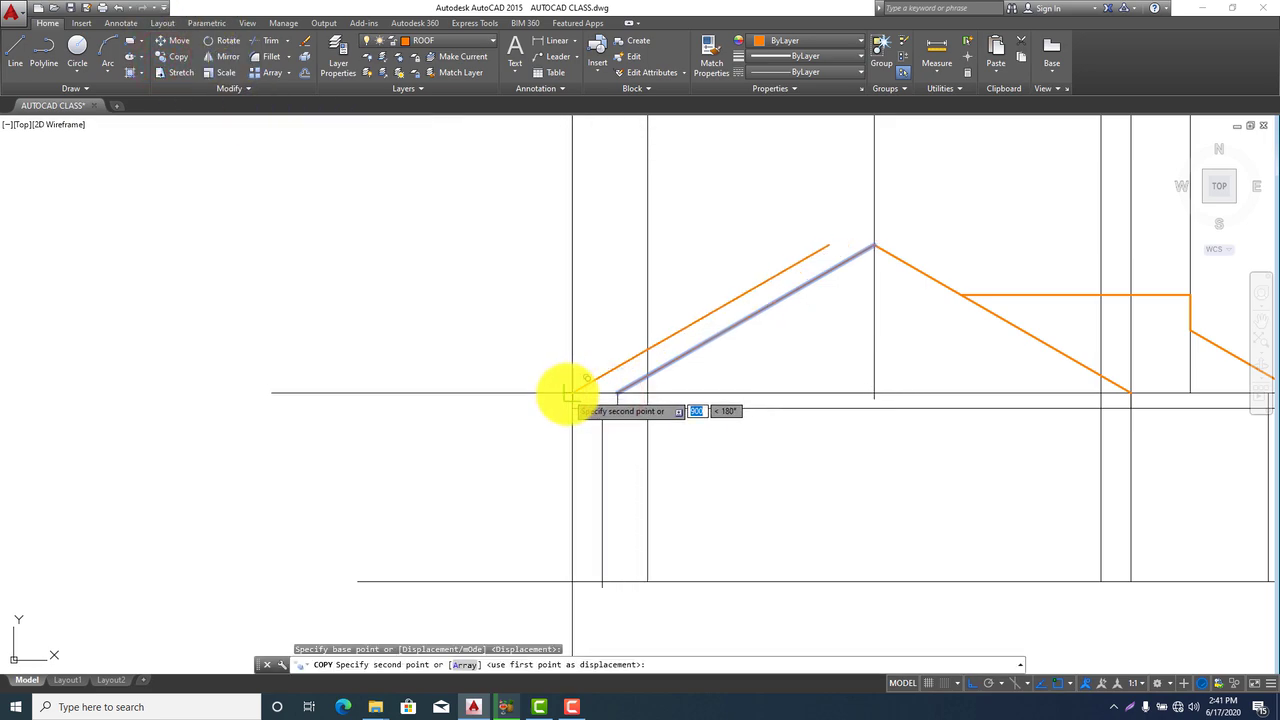
{"action": "scroll", "coordinate": [668, 346], "scroll_direction": "up", "scroll_amount": 2}
{"action": "key", "text": "Escape"}
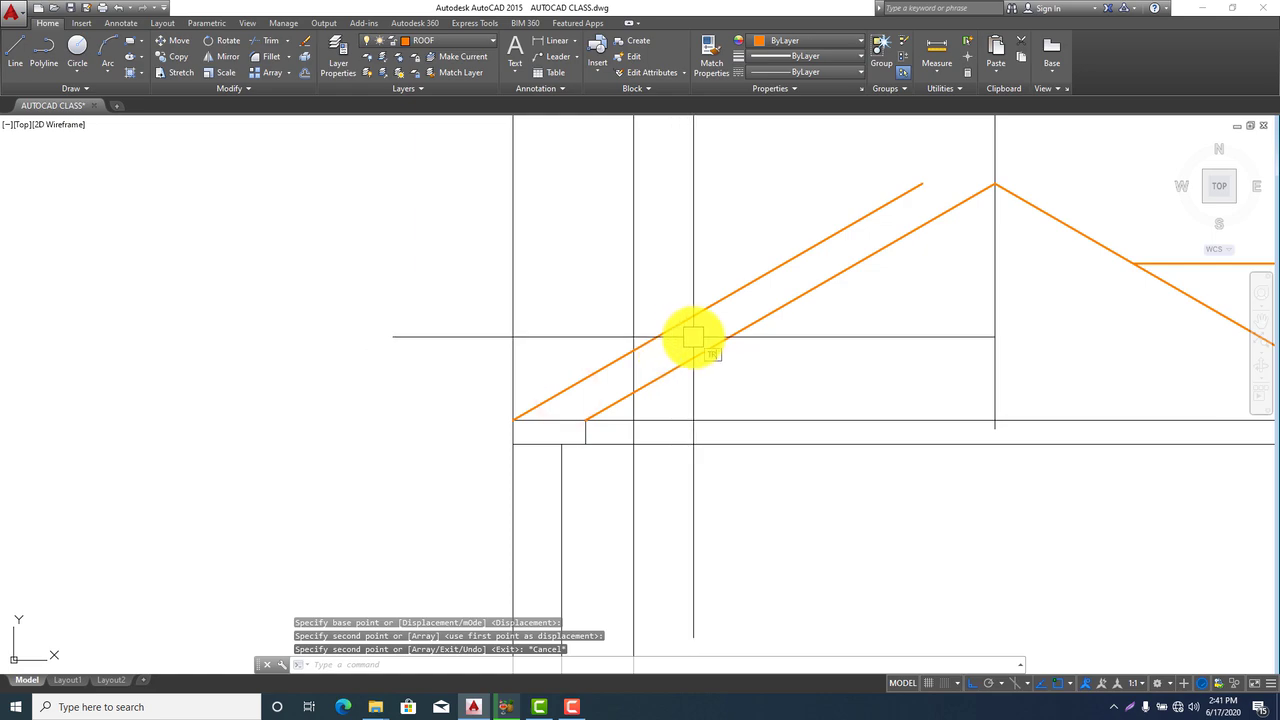
Trim the copied west slope line beyond the first vertical projection line it crosses inside the eave
{"action": "type", "text": "tr"}
{"action": "key", "text": "Return"}
{"action": "key", "text": "Return"}
{"action": "left_click", "coordinate": [717, 296]}
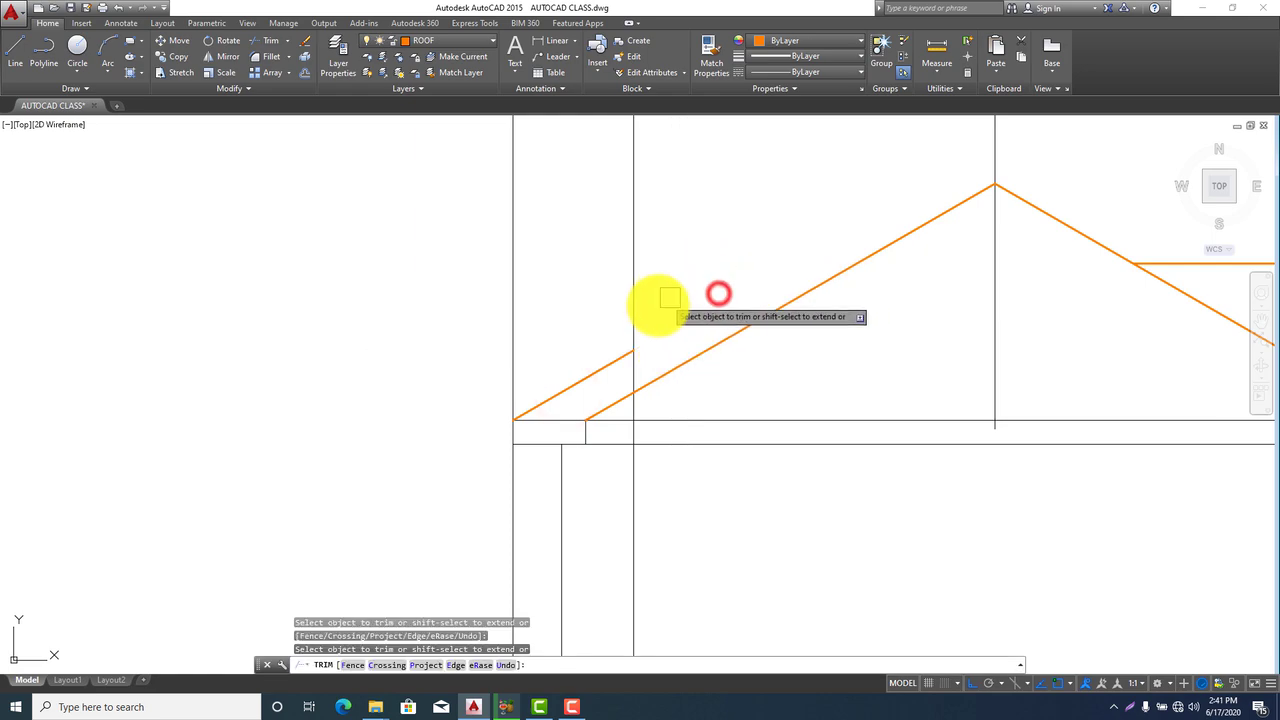
Examine how the smaller west roof's hips and ridge meet the main roof on the roof plan
{"action": "scroll", "coordinate": [670, 297], "scroll_direction": "down", "scroll_amount": 10}
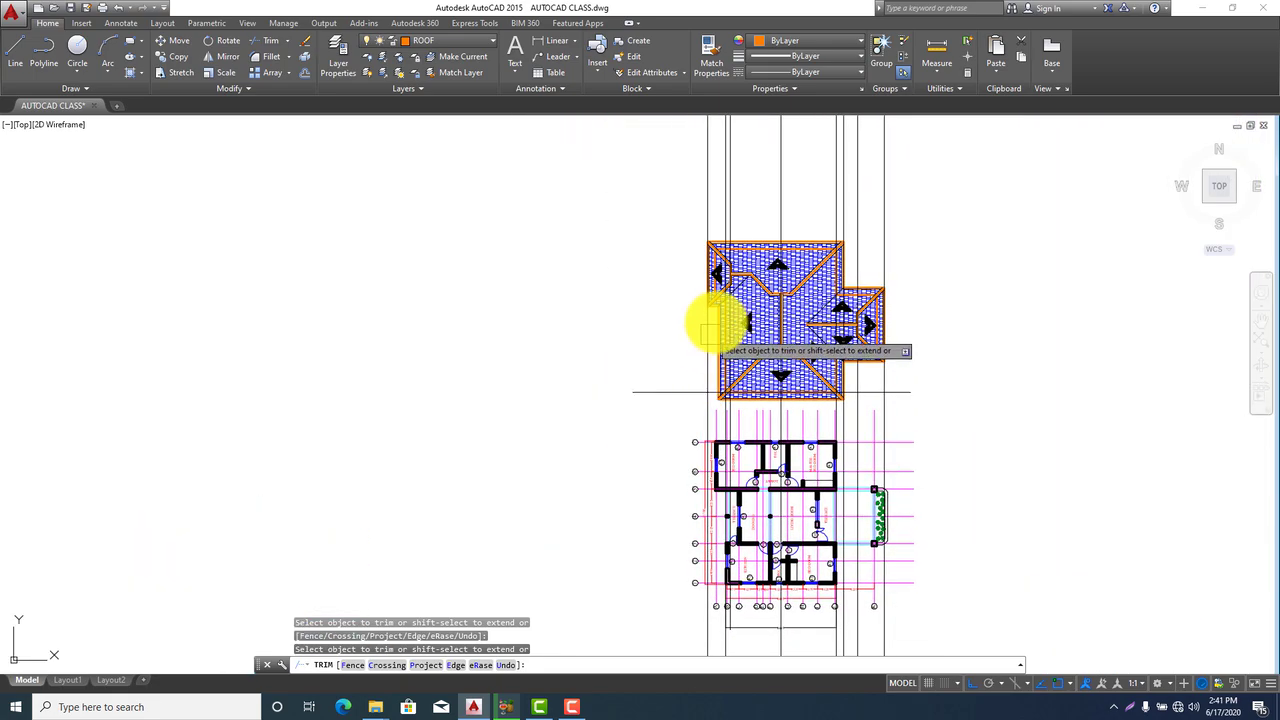
{"action": "scroll", "coordinate": [712, 330], "scroll_direction": "up", "scroll_amount": 5}
{"action": "left_click", "coordinate": [765, 234]}
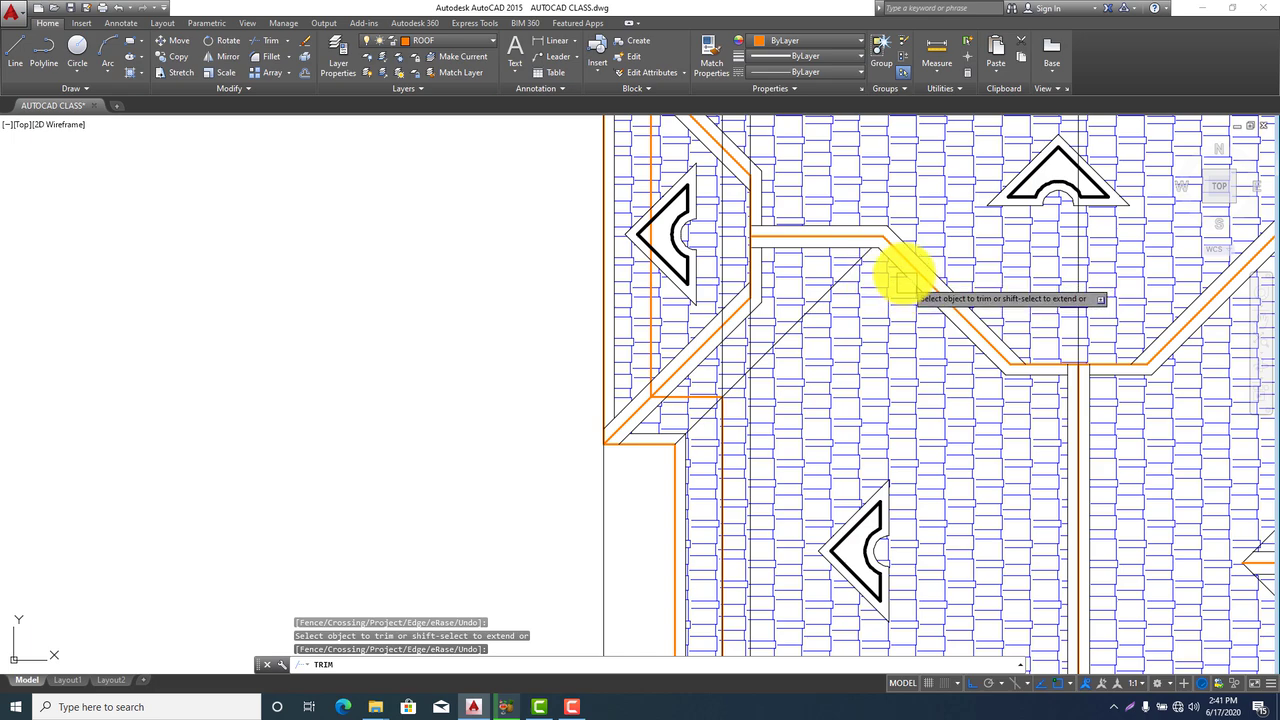
{"action": "scroll", "coordinate": [903, 277], "scroll_direction": "down", "scroll_amount": 2}
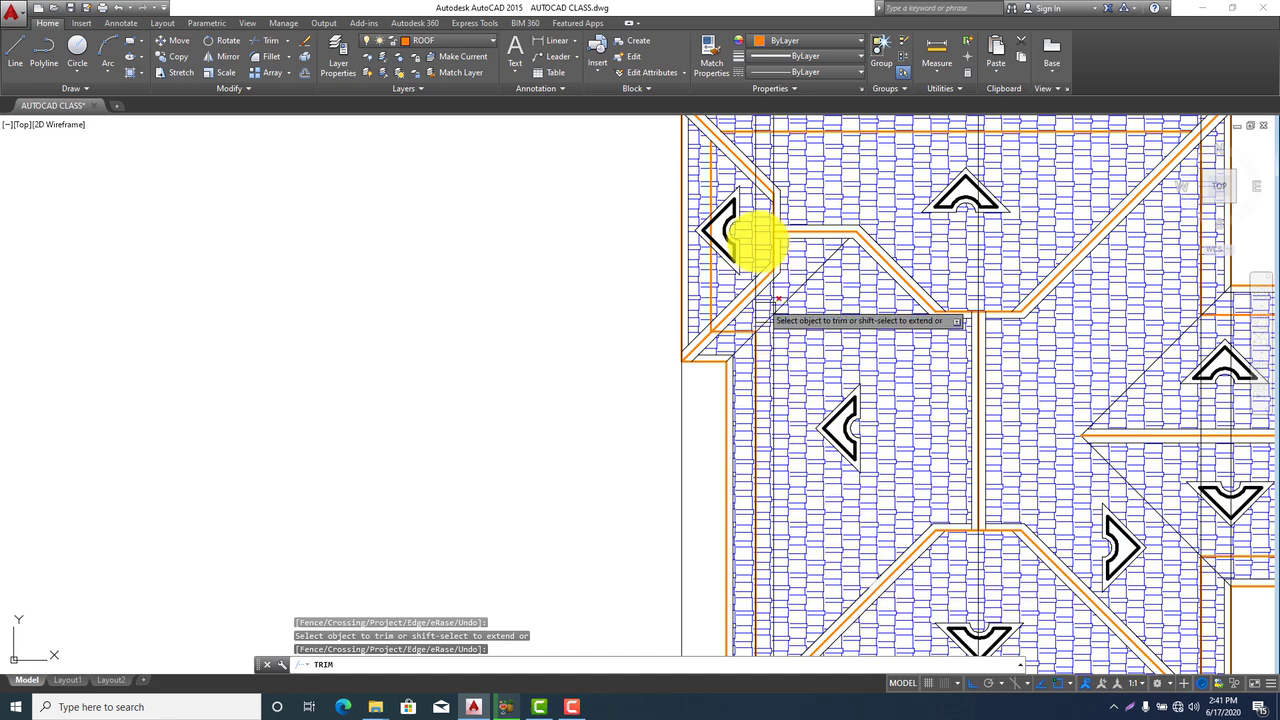
{"action": "scroll", "coordinate": [754, 480], "scroll_direction": "down", "scroll_amount": 5}
{"action": "scroll", "coordinate": [771, 526], "scroll_direction": "up", "scroll_amount": 6}
{"action": "scroll", "coordinate": [700, 553], "scroll_direction": "up", "scroll_amount": 4}
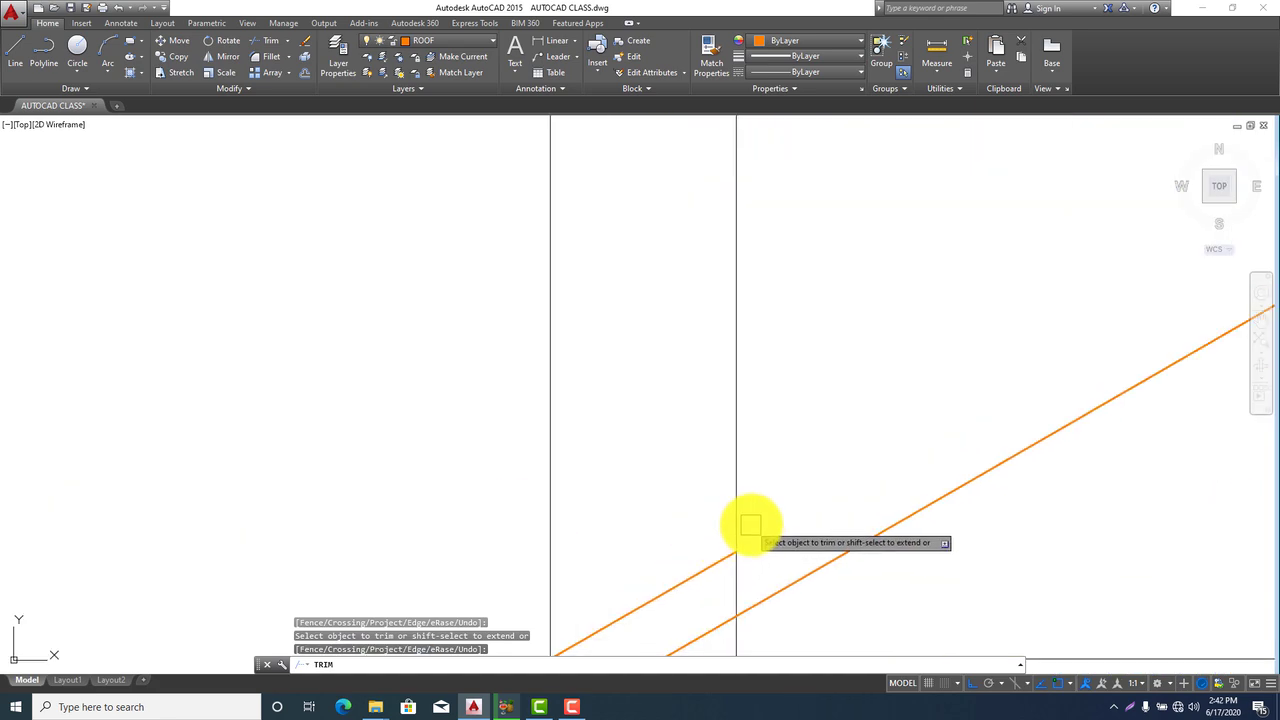
{"action": "key", "text": "Escape"}
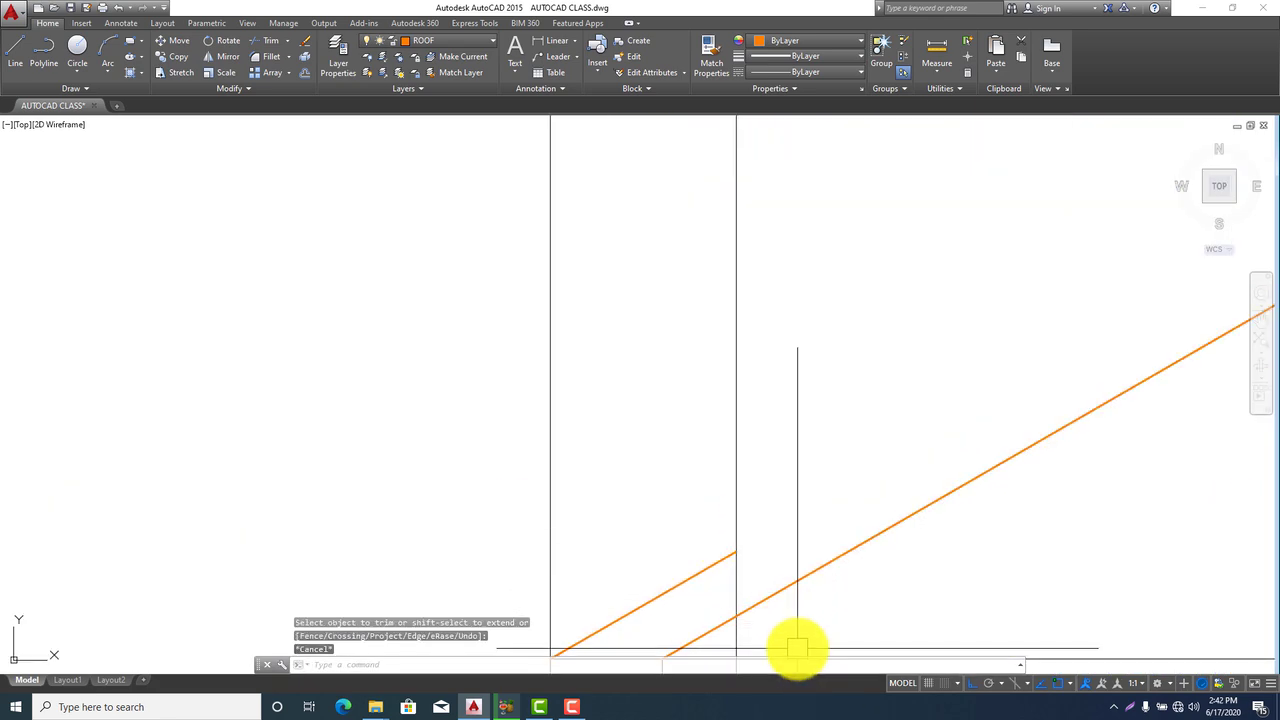
Draw a 700 vertical line up from the short west slope's upper end, continuing horizontally east past the main roof slope
{"action": "left_click", "coordinate": [17, 47]}
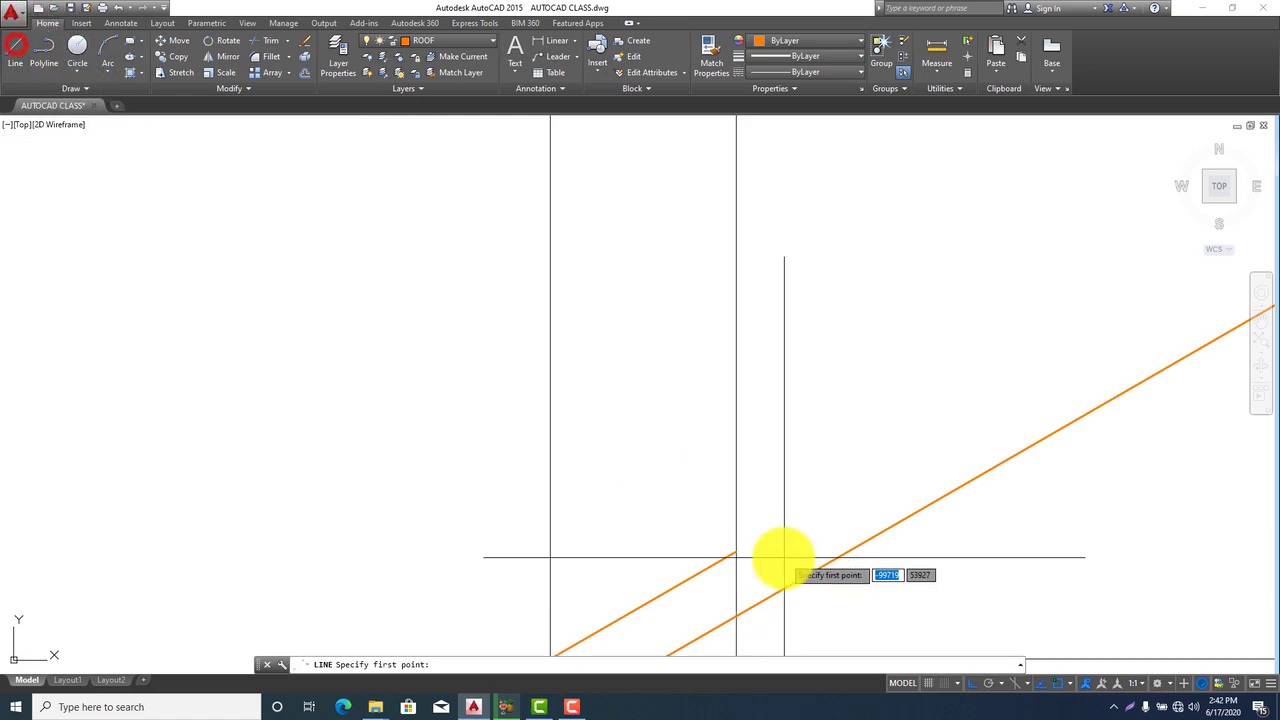
{"action": "left_click", "coordinate": [735, 552]}
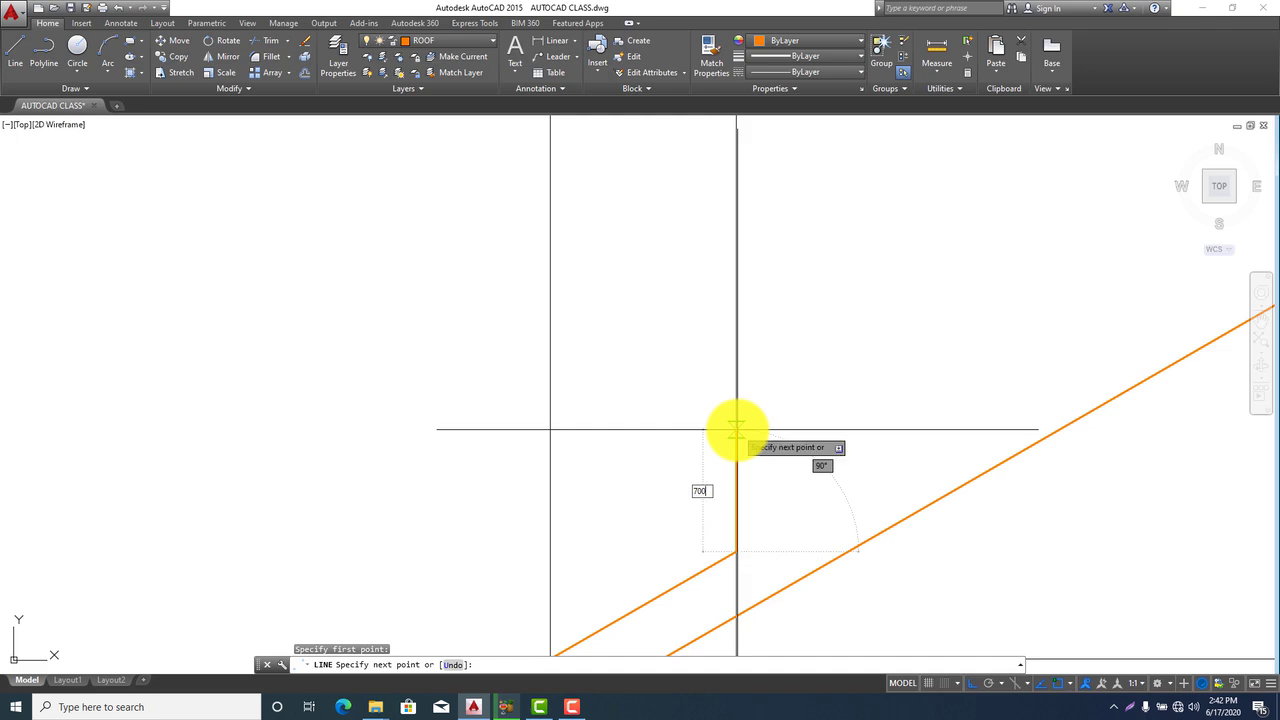
{"action": "left_click", "coordinate": [1118, 465]}
{"action": "key", "text": "Escape"}
Trim the new horizontal roof line where it extends past the main roof's west slope
{"action": "middle_click_drag", "start_coordinate": [1099, 532], "coordinate": [985, 506]}
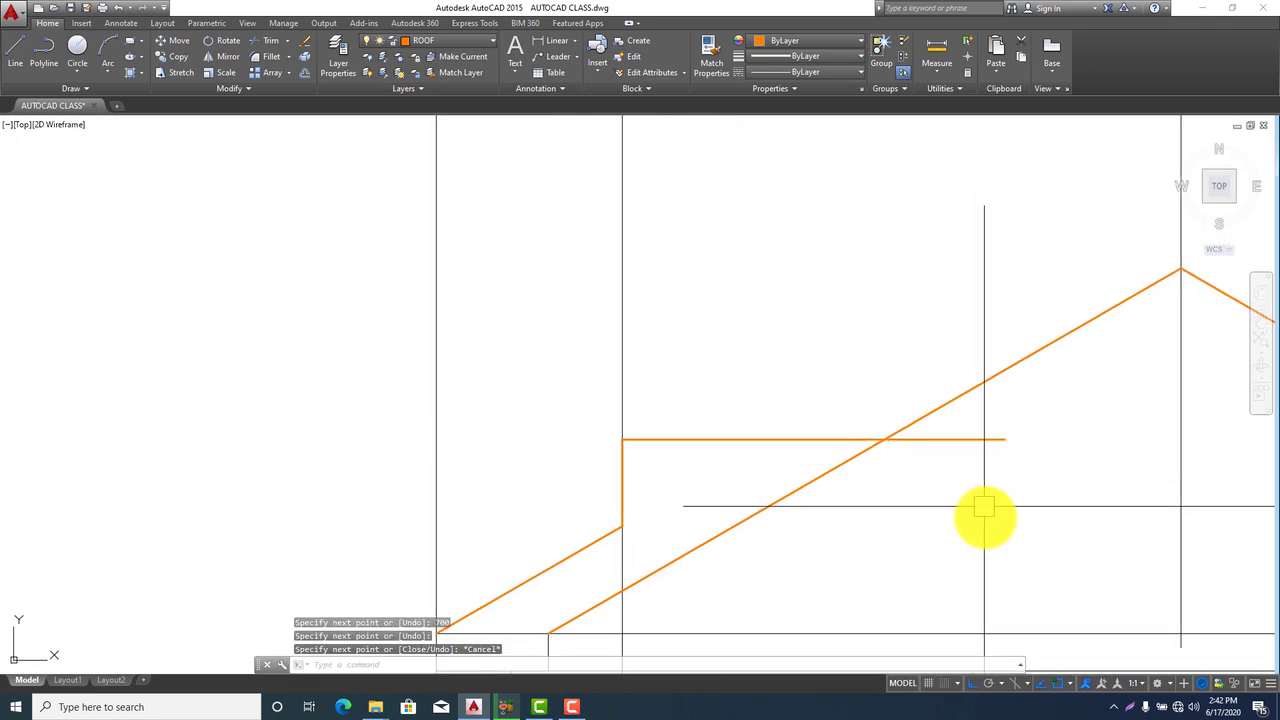
{"action": "key", "text": "Return"}
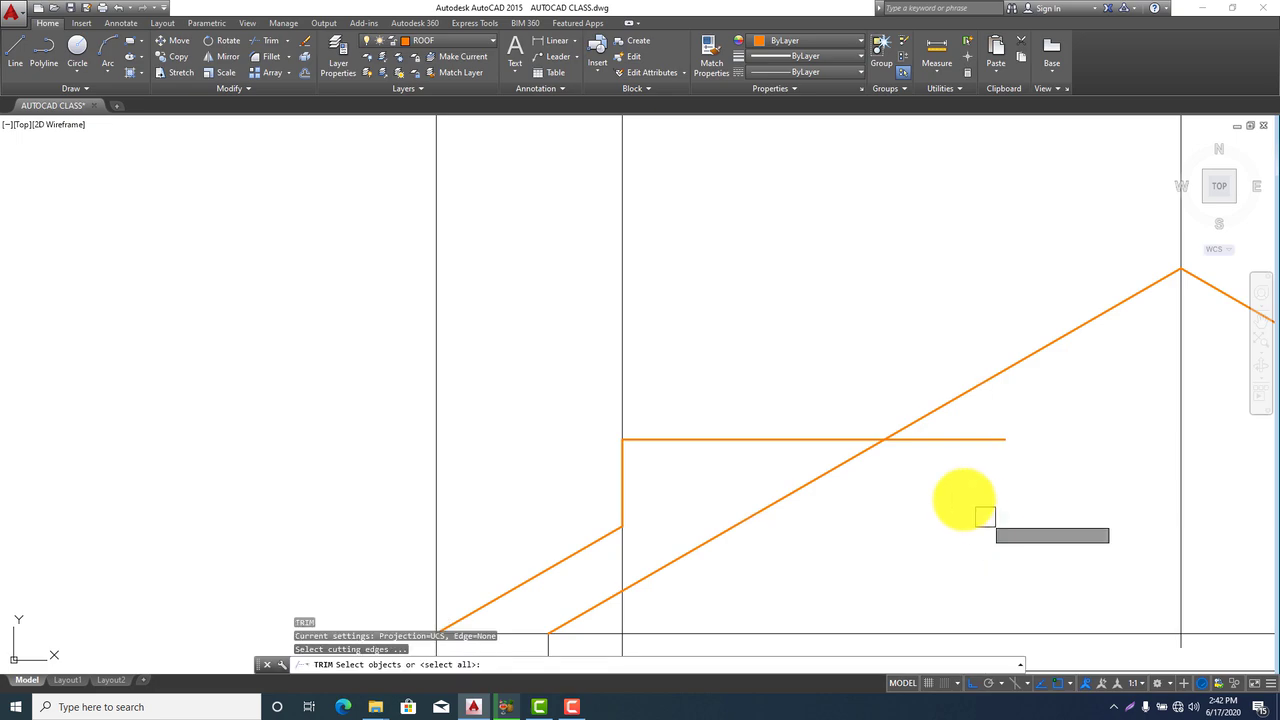
{"action": "key", "text": "Return"}
{"action": "left_click", "coordinate": [960, 437]}
{"action": "scroll", "coordinate": [771, 529], "scroll_direction": "down", "scroll_amount": 3}
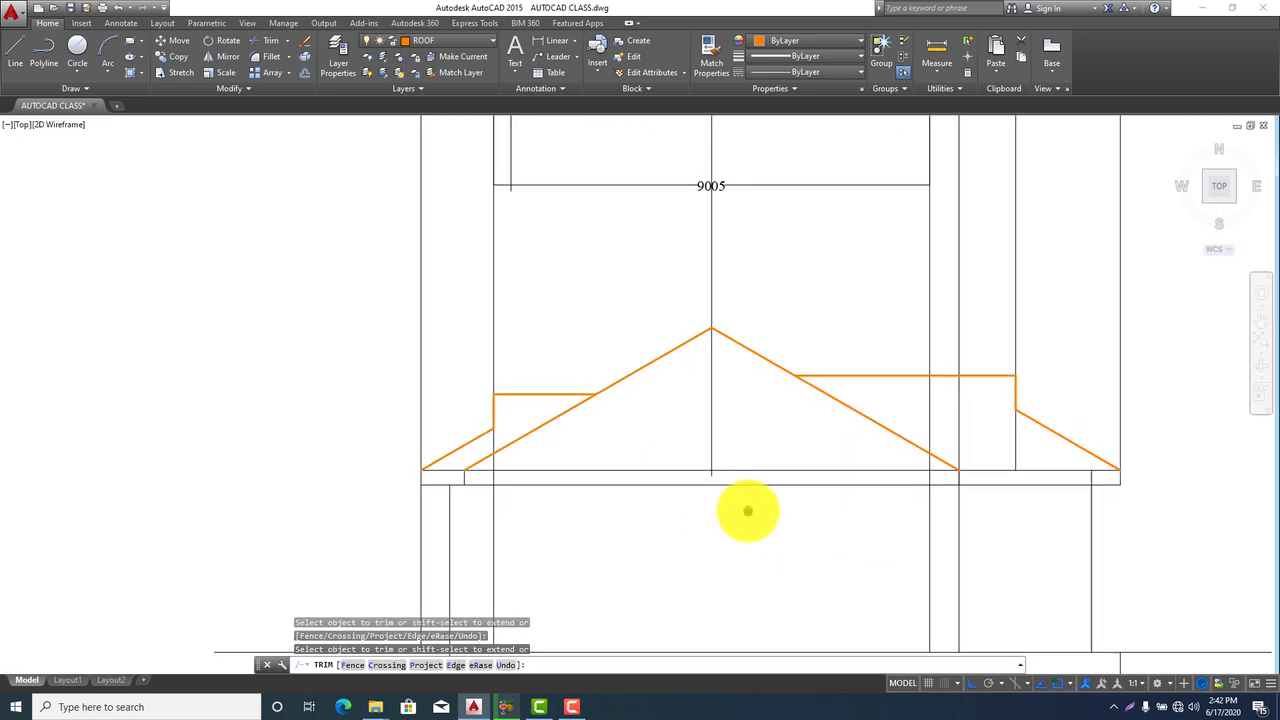
Trim the smaller west roof's eave projection line between the lower fascia line and the ground line
{"action": "mouse_move", "coordinate": [657, 574]}
{"action": "middle_mouse_down"}
{"action": "mouse_move", "coordinate": [707, 489]}
{"action": "mouse_move", "coordinate": [698, 463]}
{"action": "mouse_move", "coordinate": [614, 479]}
{"action": "middle_mouse_up"}
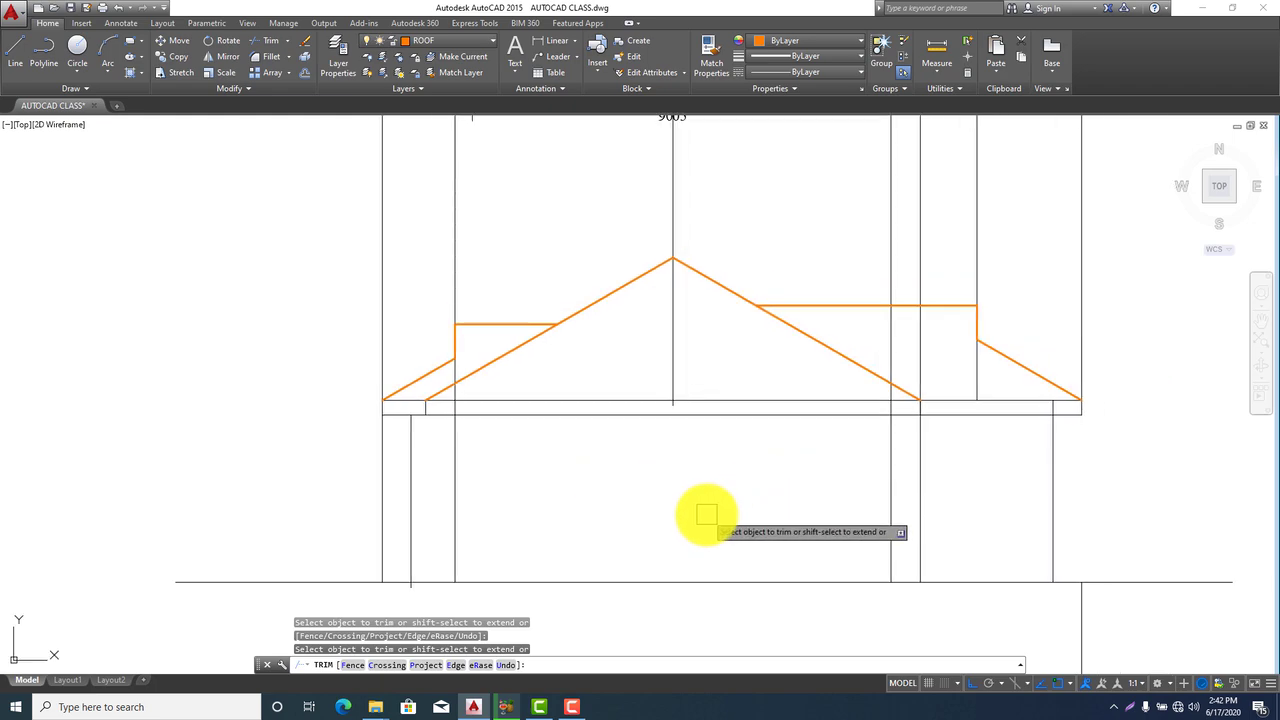
{"action": "scroll", "coordinate": [365, 492], "scroll_direction": "up", "scroll_amount": 2}
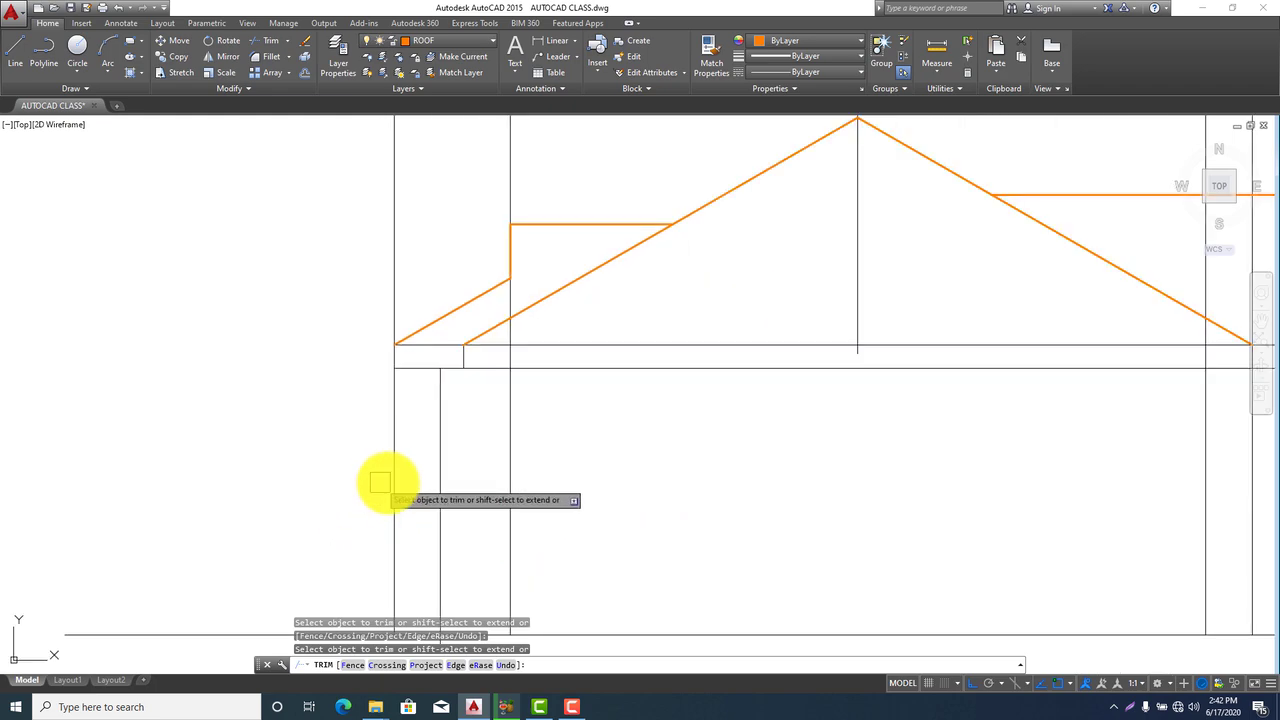
{"action": "left_click", "coordinate": [394, 481]}
{"action": "scroll", "coordinate": [349, 391], "scroll_direction": "down", "scroll_amount": 4}
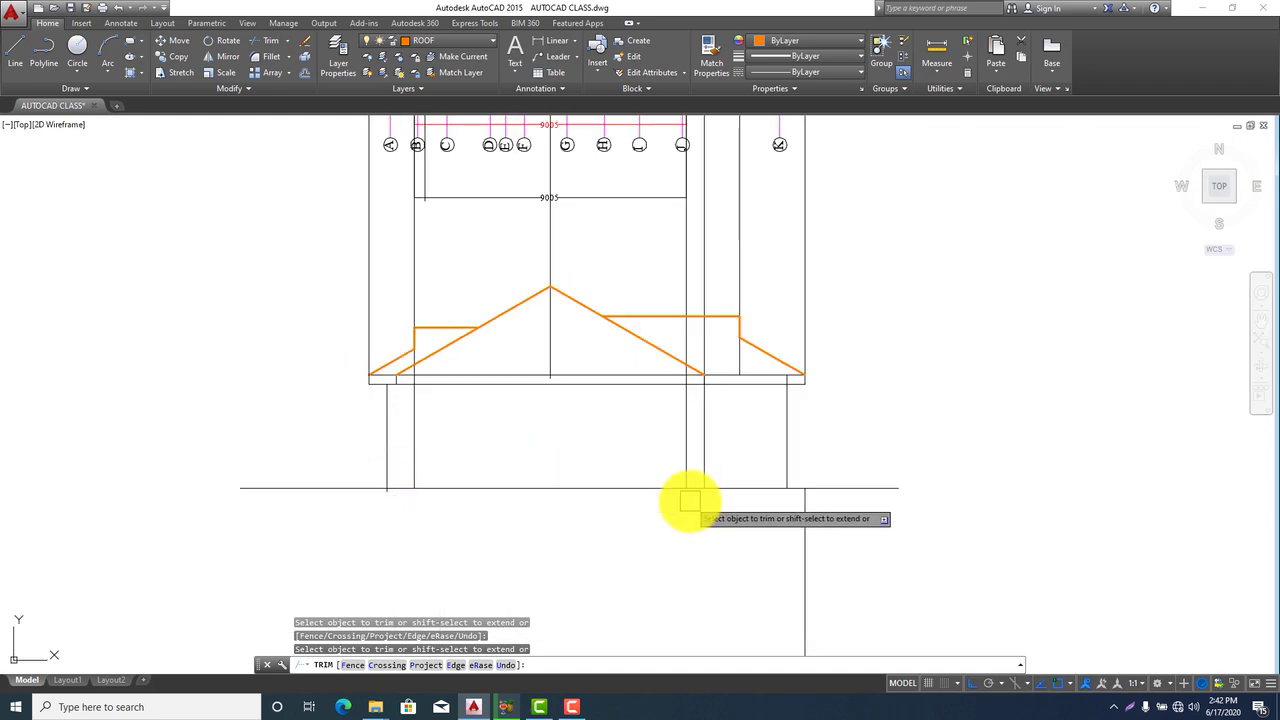
Trim the main east wall's projection line between fascia and ground, and the bedroom west wall line's stub below the ground line
{"action": "middle_click_drag", "start_coordinate": [729, 523], "coordinate": [813, 546]}
{"action": "middle_click_drag", "start_coordinate": [820, 490], "coordinate": [821, 515]}
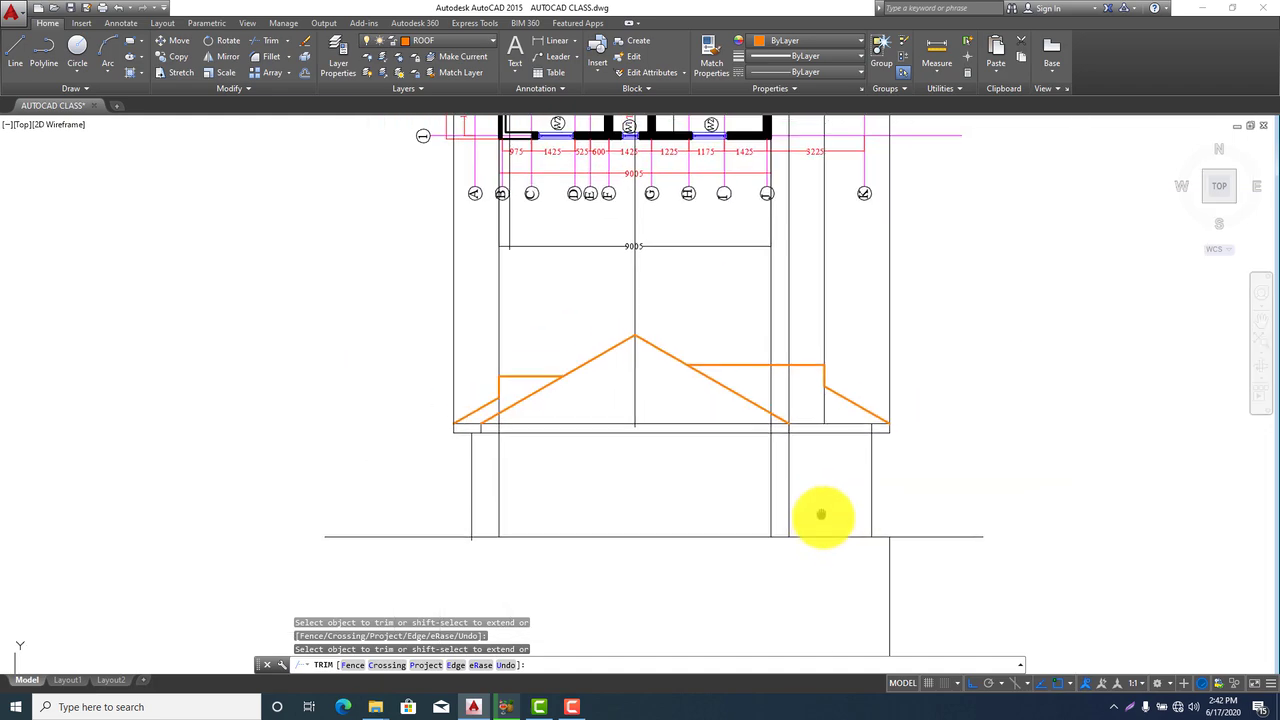
{"action": "scroll", "coordinate": [755, 525], "scroll_direction": "up", "scroll_amount": 2}
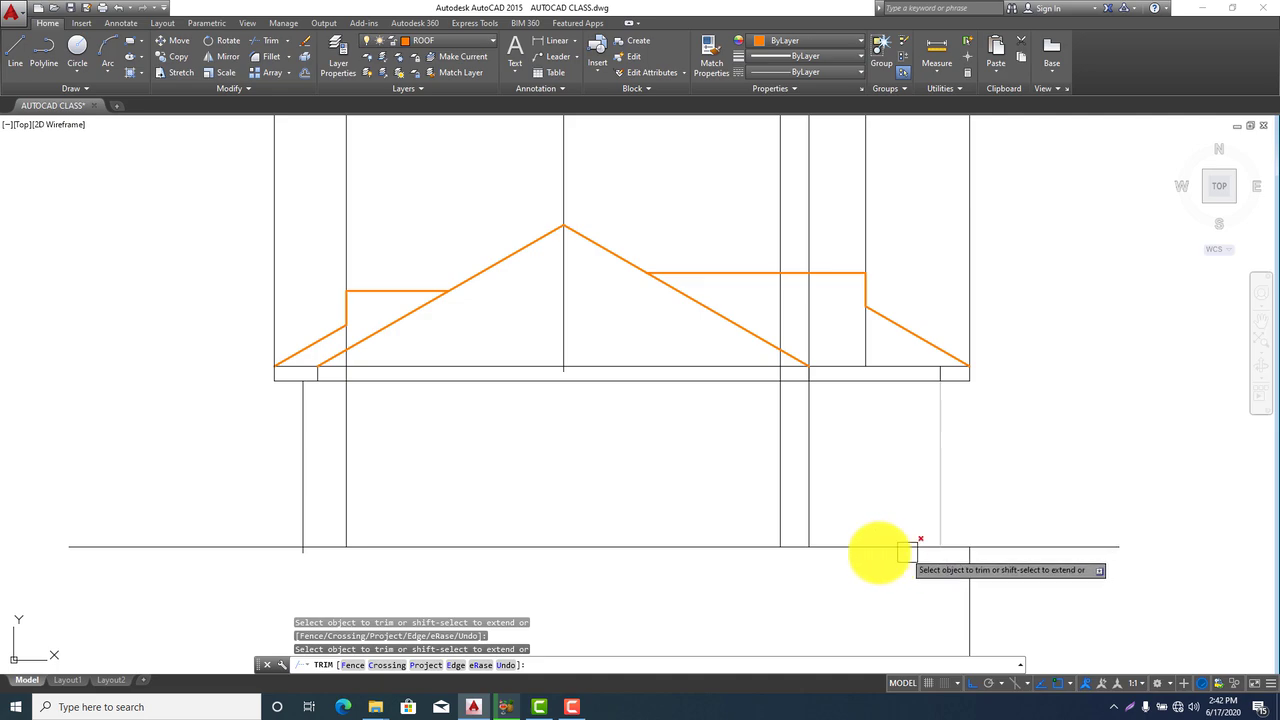
{"action": "left_click", "coordinate": [775, 474]}
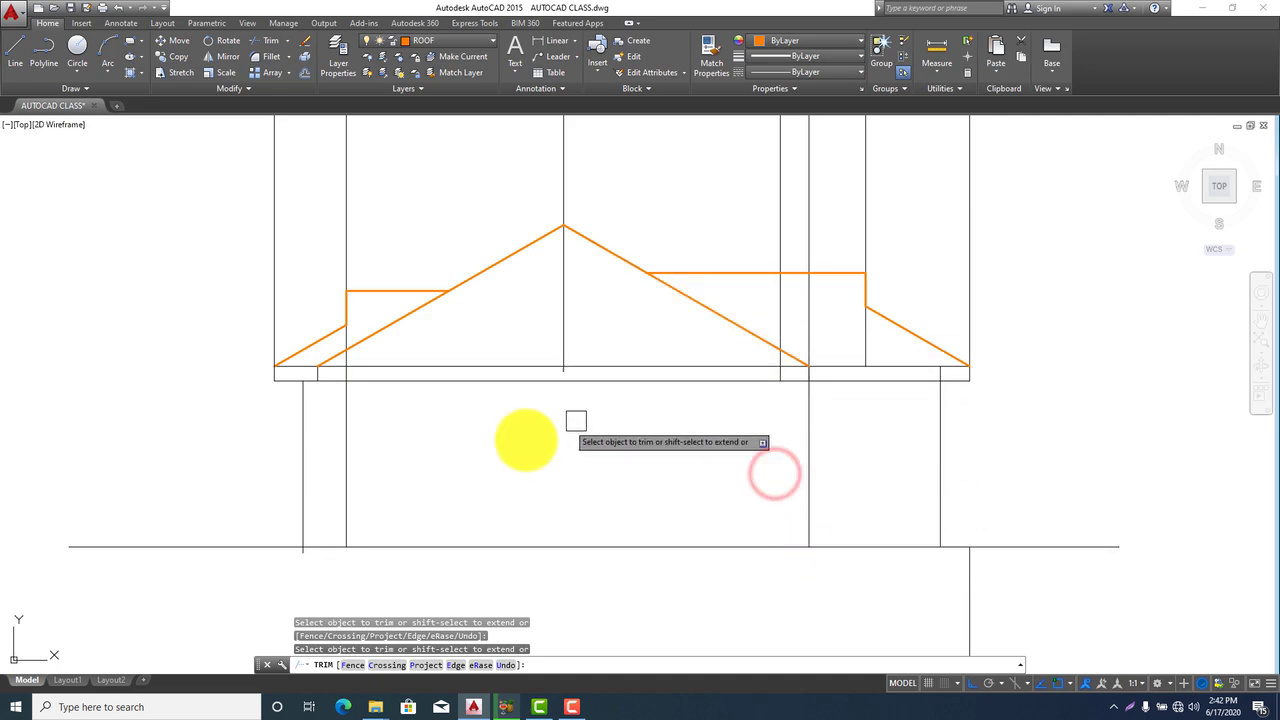
{"action": "scroll", "coordinate": [303, 553], "scroll_direction": "up", "scroll_amount": 3}
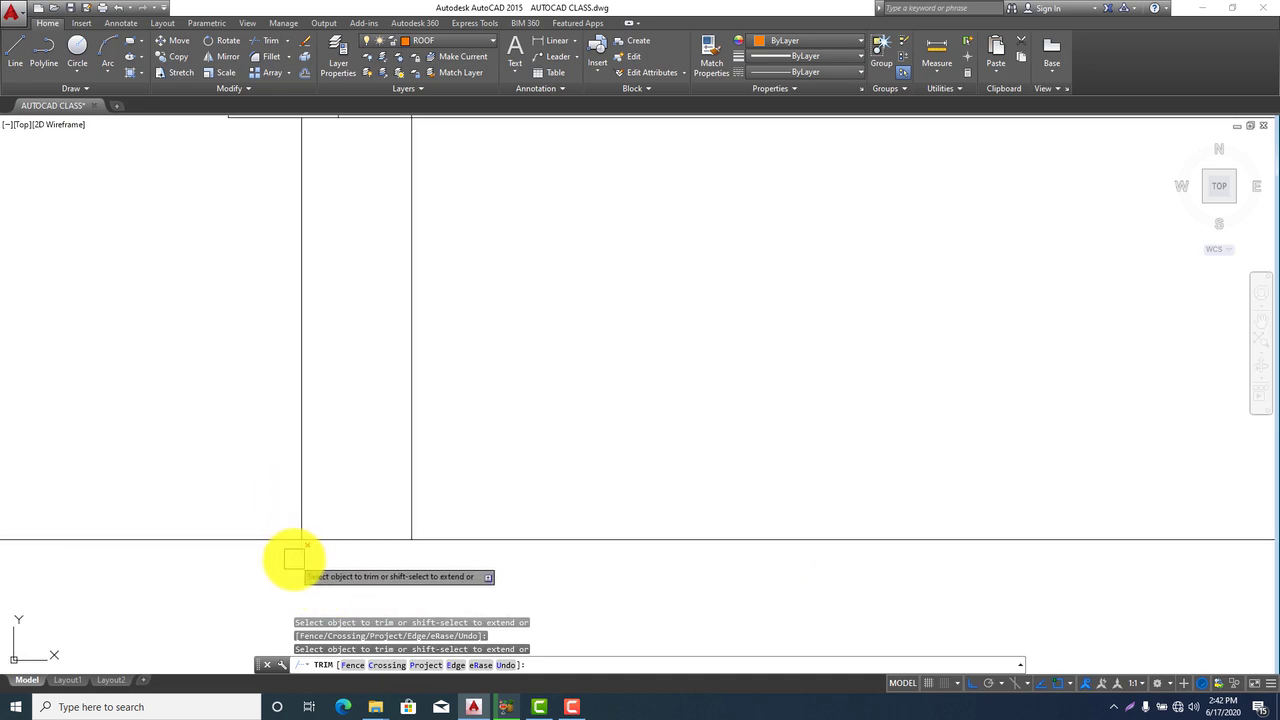
{"action": "left_click", "coordinate": [294, 560]}
{"action": "scroll", "coordinate": [309, 568], "scroll_direction": "down", "scroll_amount": 3}
{"action": "middle_click_drag", "start_coordinate": [700, 520], "coordinate": [712, 571]}
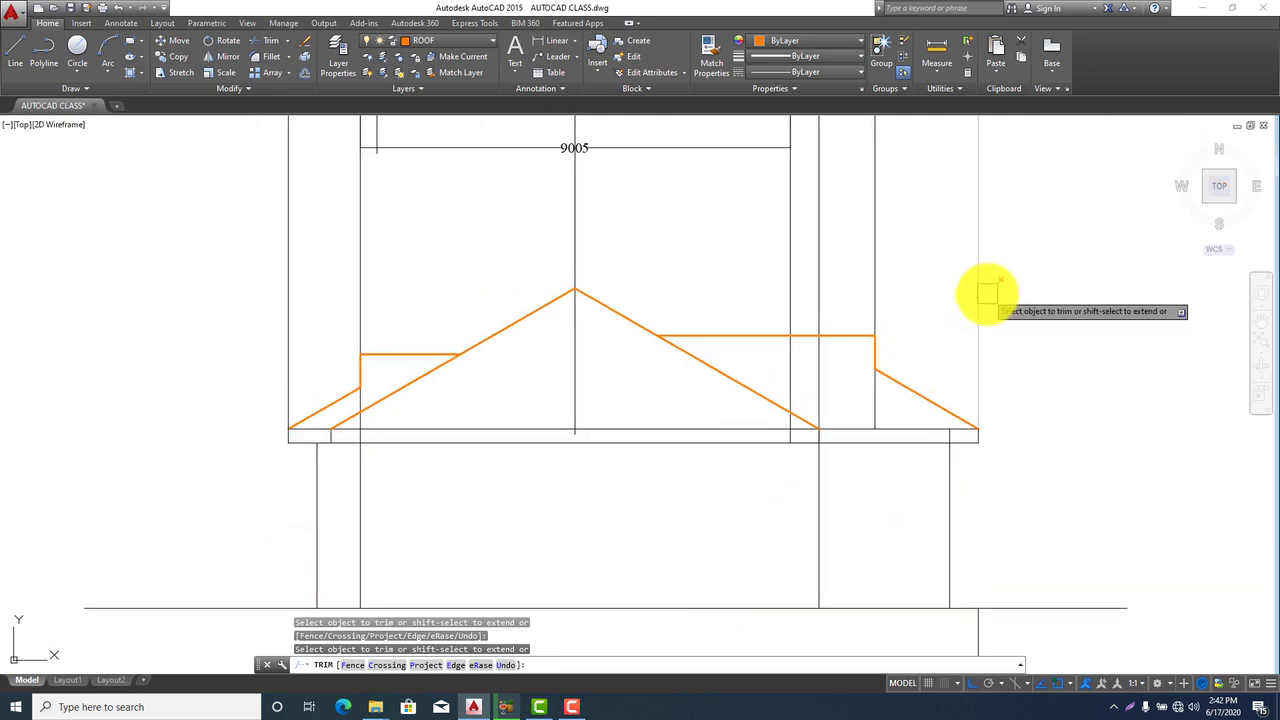
{"action": "key", "text": "Escape"}
{"action": "left_click", "coordinate": [914, 234]}
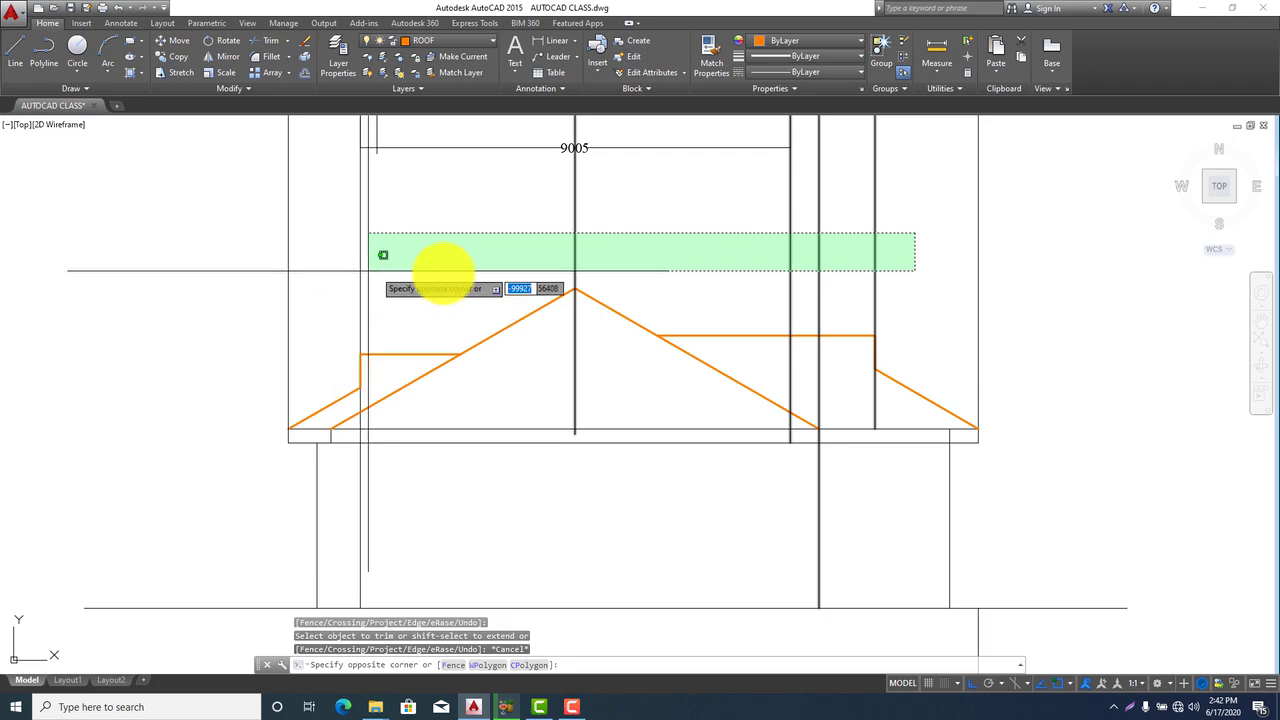
{"action": "left_click", "coordinate": [654, 223]}
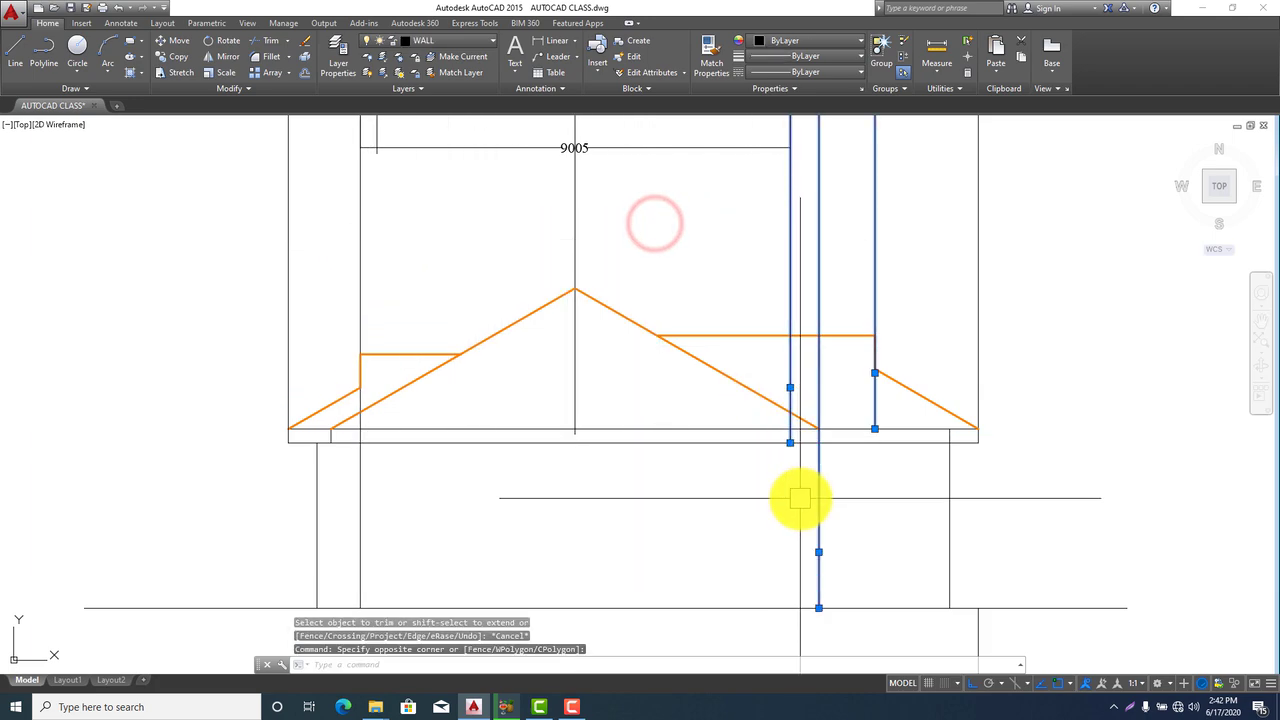
{"action": "key", "text": "Escape"}
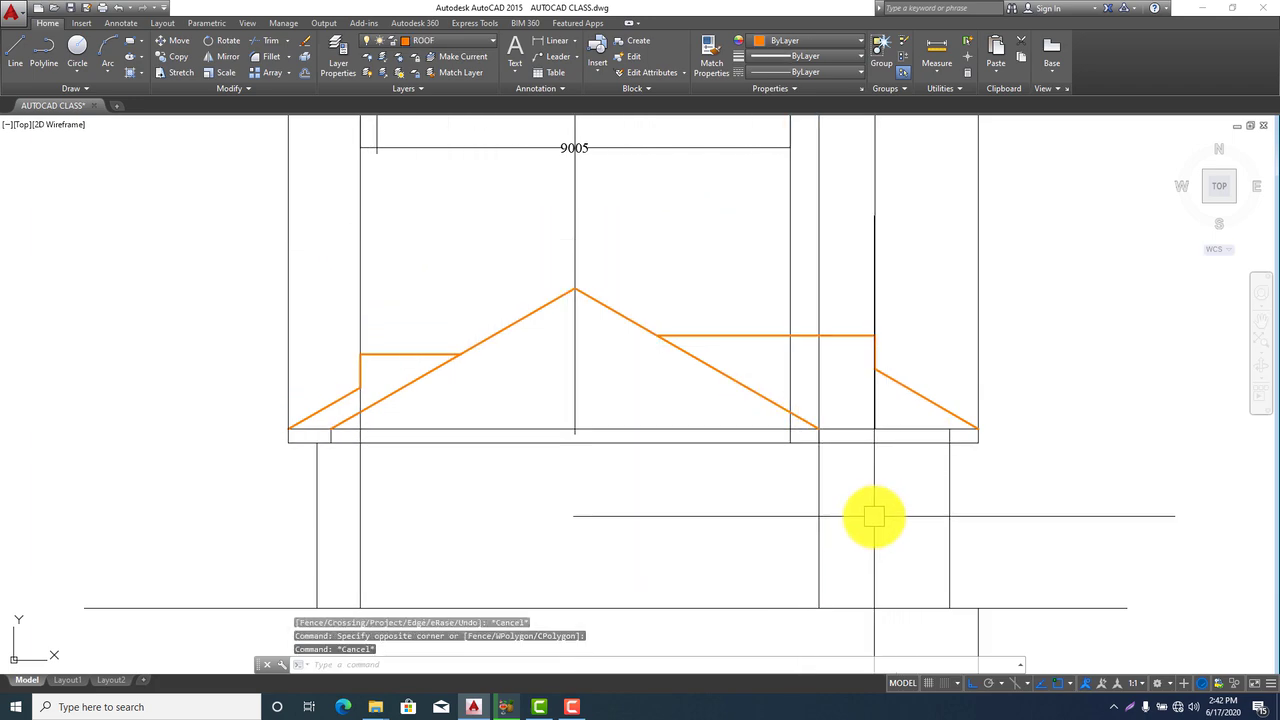
Trim the main roof's east eave projection line between the upper and lower fascia lines
{"action": "type", "text": "tr"}
{"action": "key", "text": "Return"}
{"action": "key", "text": "Return"}
{"action": "scroll", "coordinate": [871, 514], "scroll_direction": "up", "scroll_amount": 6}
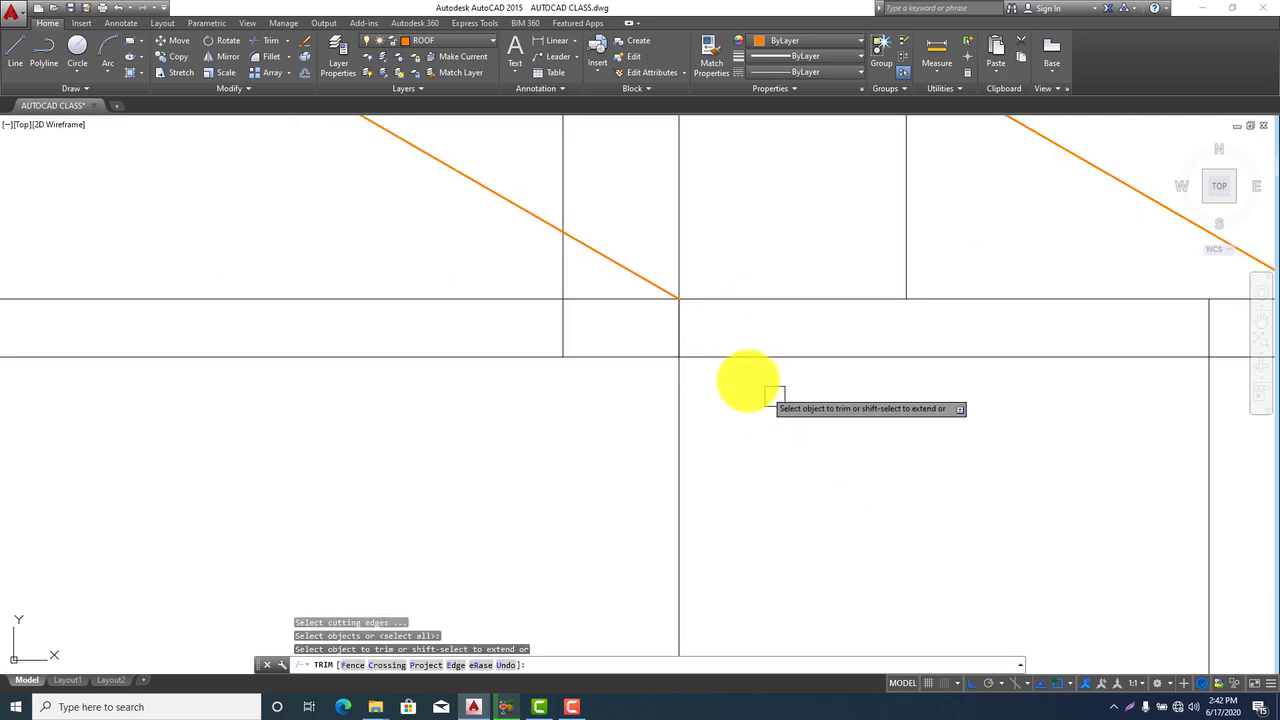
{"action": "left_click", "coordinate": [683, 328]}
{"action": "scroll", "coordinate": [729, 414], "scroll_direction": "down", "scroll_amount": 3}
{"action": "scroll", "coordinate": [835, 467], "scroll_direction": "up", "scroll_amount": 3}
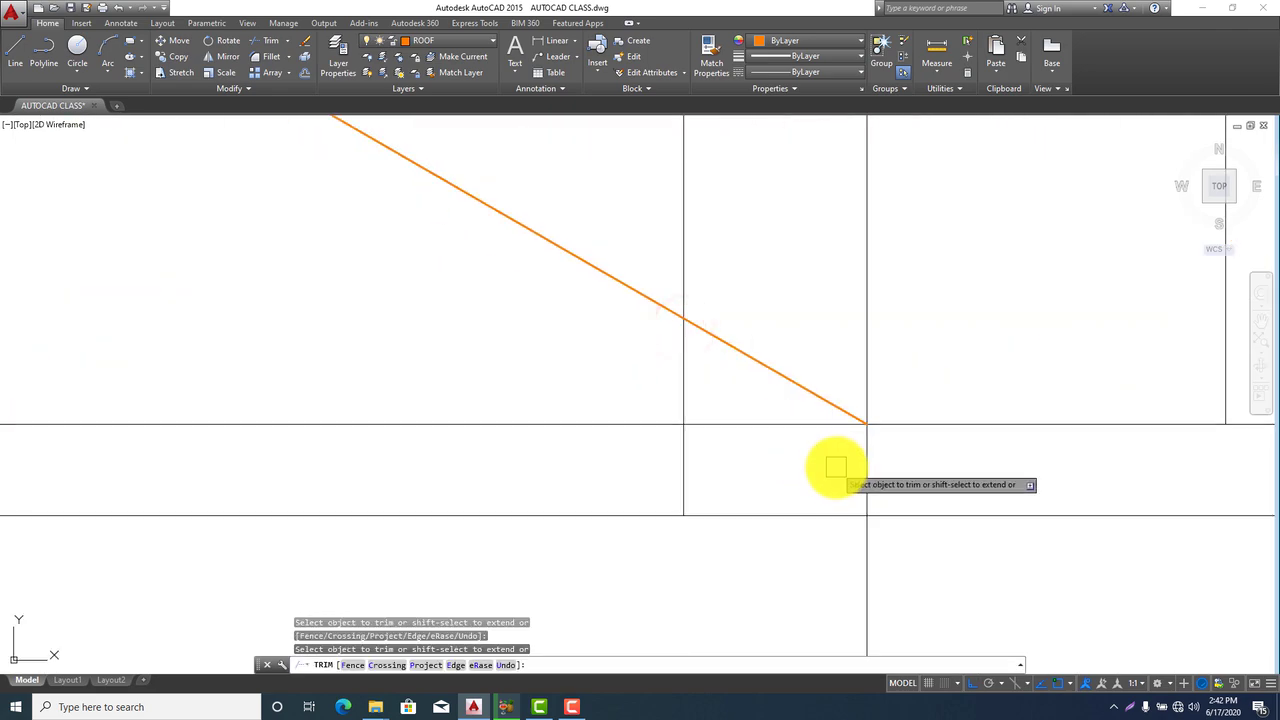
{"action": "left_click", "coordinate": [903, 456]}
{"action": "left_click", "coordinate": [786, 477]}
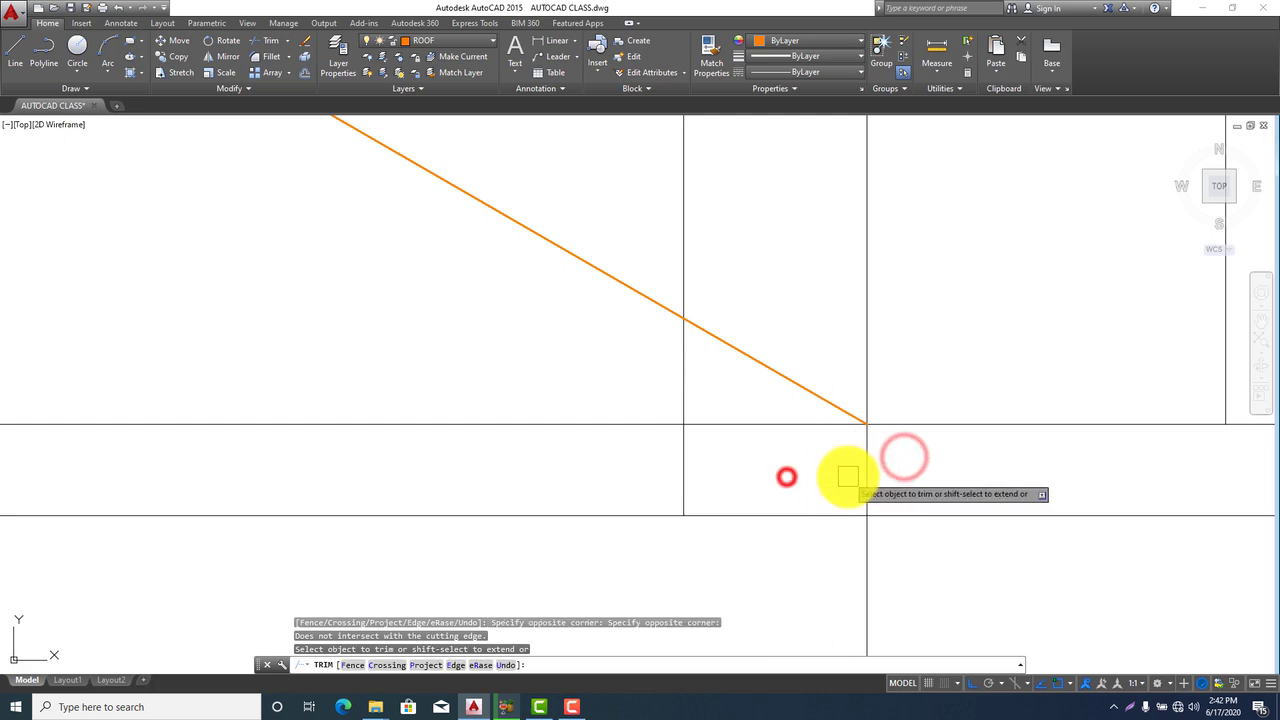
{"action": "key", "text": "Escape"}
Trim the main roof's east eave projection line between the longer horizontal roof line and the upper fascia line
{"action": "scroll", "coordinate": [717, 480], "scroll_direction": "down", "scroll_amount": 6}
{"action": "scroll", "coordinate": [800, 487], "scroll_direction": "down", "scroll_amount": 2}
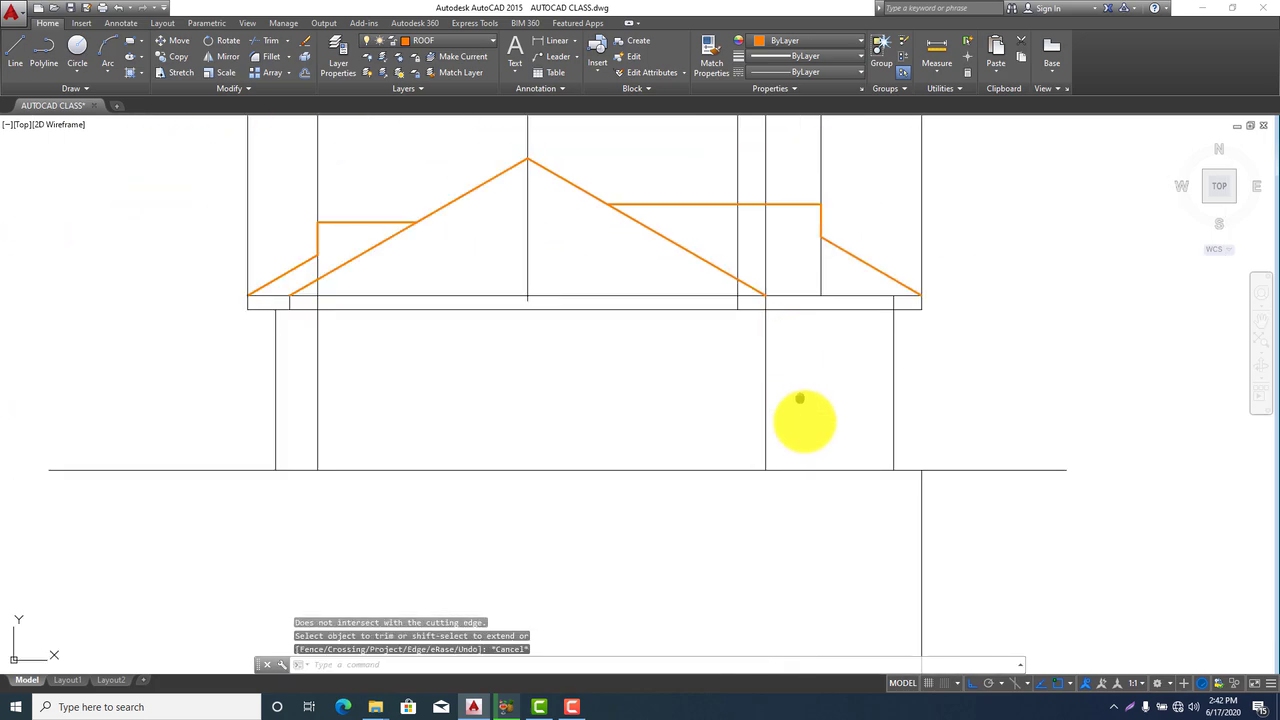
{"action": "middle_click_drag", "start_coordinate": [803, 423], "coordinate": [833, 490]}
{"action": "key", "text": "Return"}
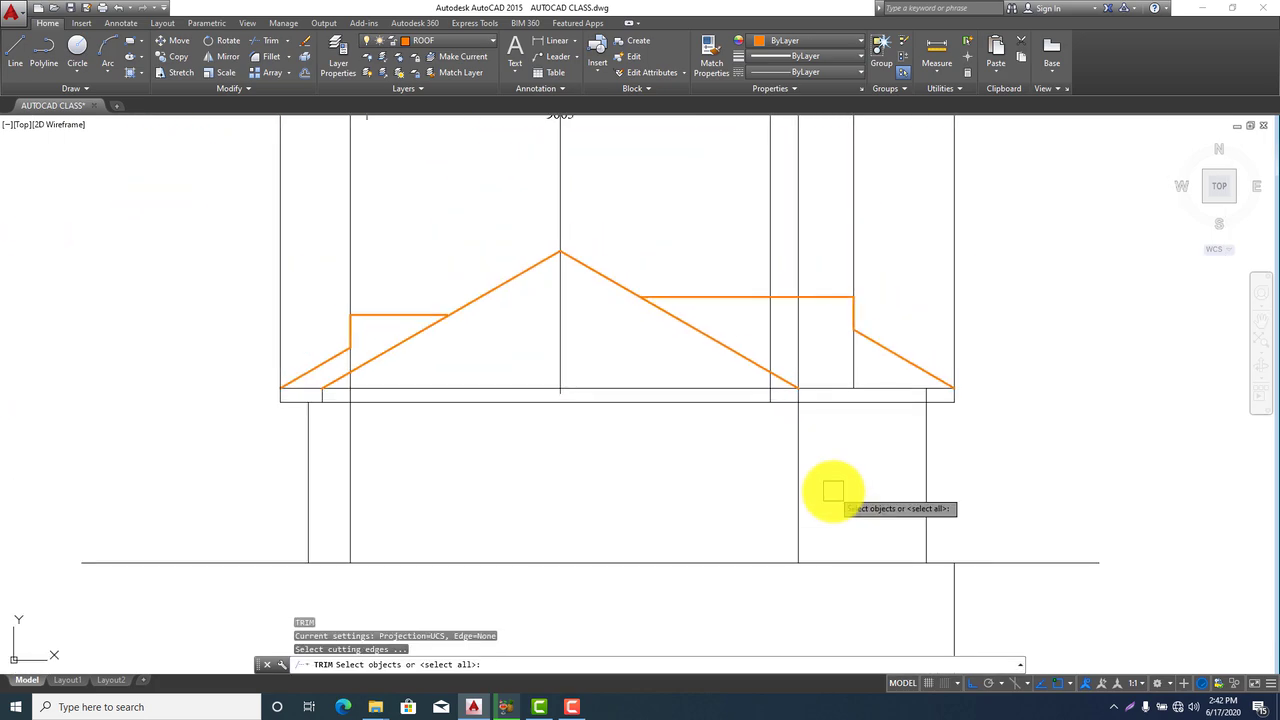
{"action": "key", "text": "Return"}
{"action": "scroll", "coordinate": [800, 420], "scroll_direction": "up", "scroll_amount": 5}
{"action": "scroll", "coordinate": [806, 345], "scroll_direction": "down", "scroll_amount": 5}
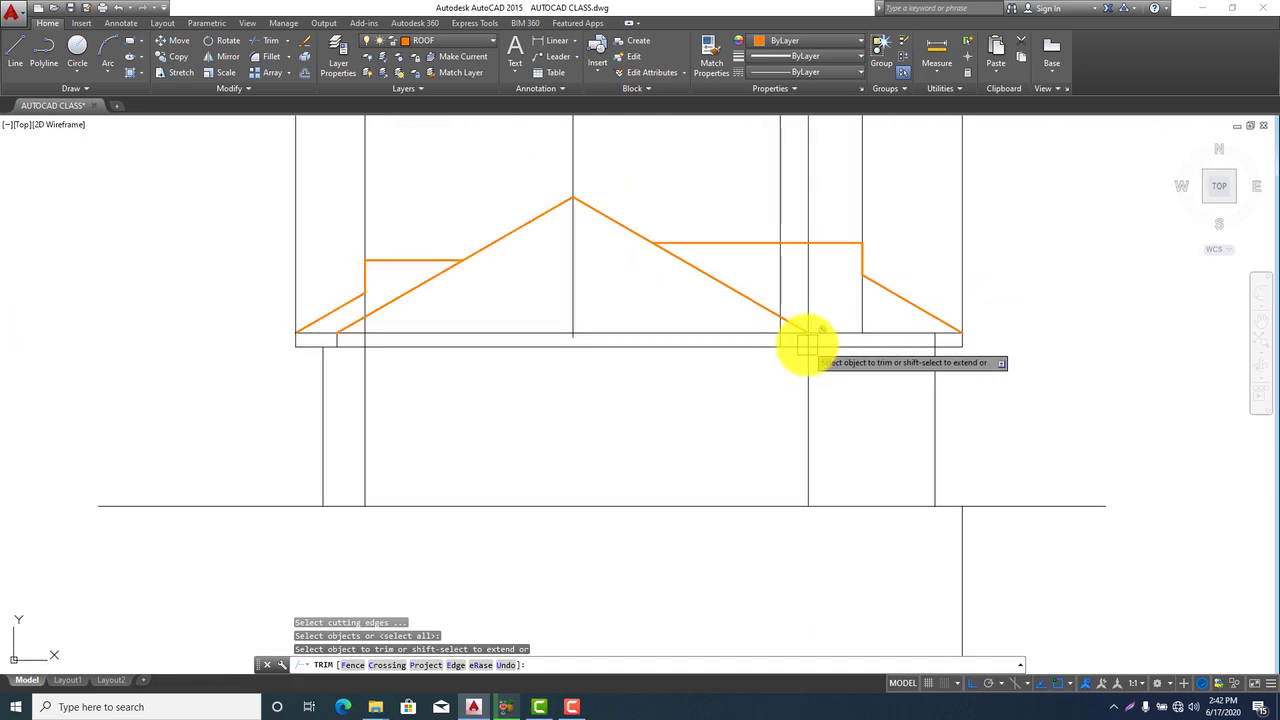
{"action": "middle_click_drag", "start_coordinate": [817, 286], "coordinate": [821, 352]}
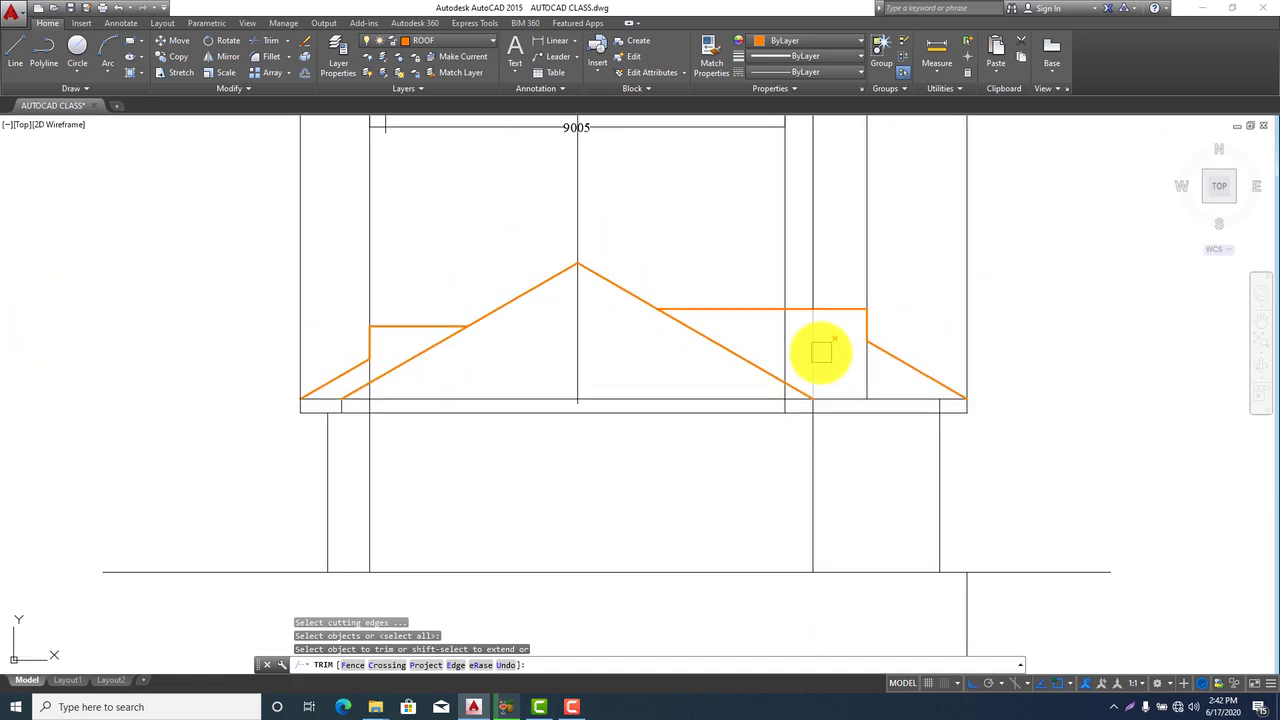
{"action": "left_click", "coordinate": [817, 348]}
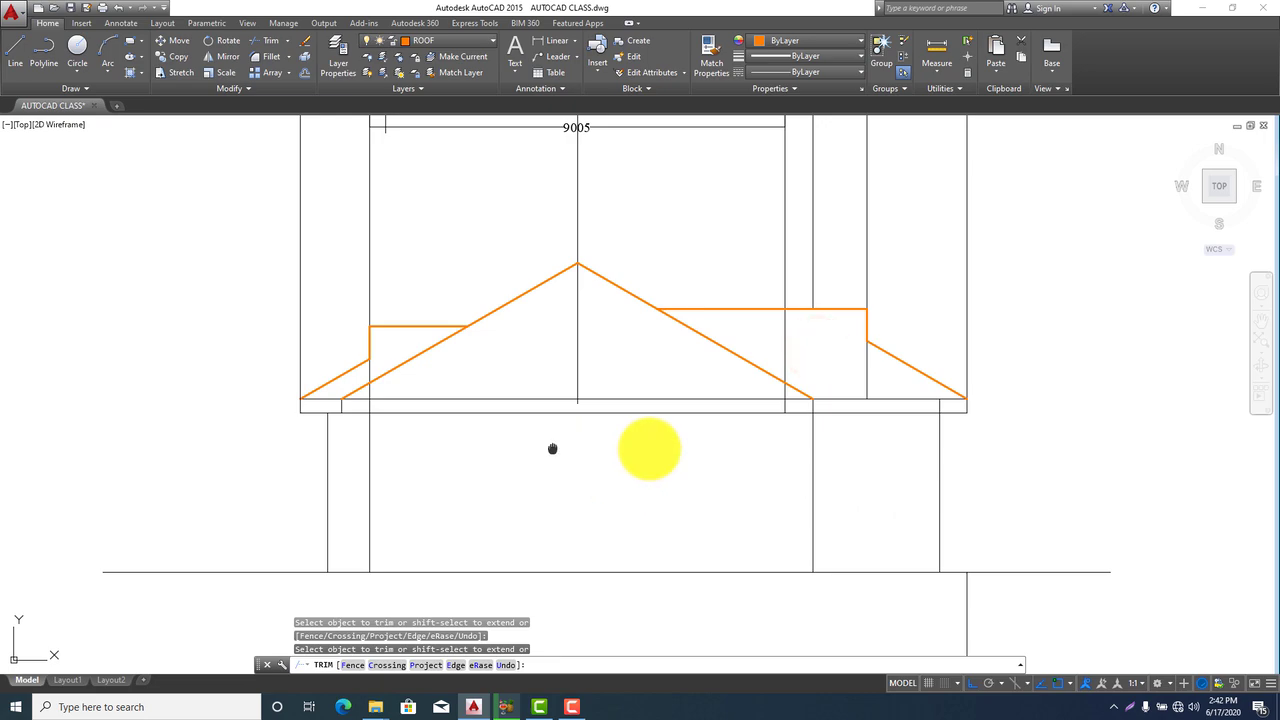
Trim the west wall's projection line between the main roof's slope and the upper fascia line
{"action": "middle_click_drag", "start_coordinate": [468, 442], "coordinate": [649, 440]}
{"action": "scroll", "coordinate": [545, 402], "scroll_direction": "up", "scroll_amount": 4}
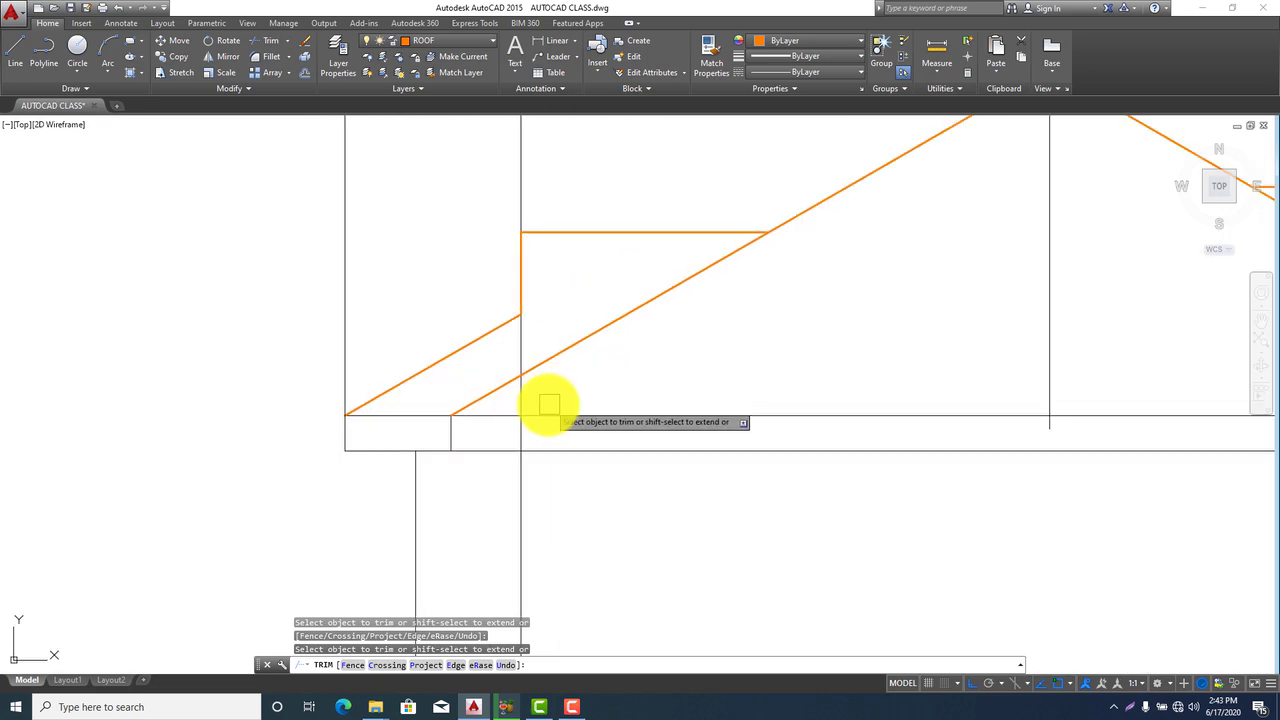
{"action": "scroll", "coordinate": [519, 399], "scroll_direction": "down", "scroll_amount": 4}
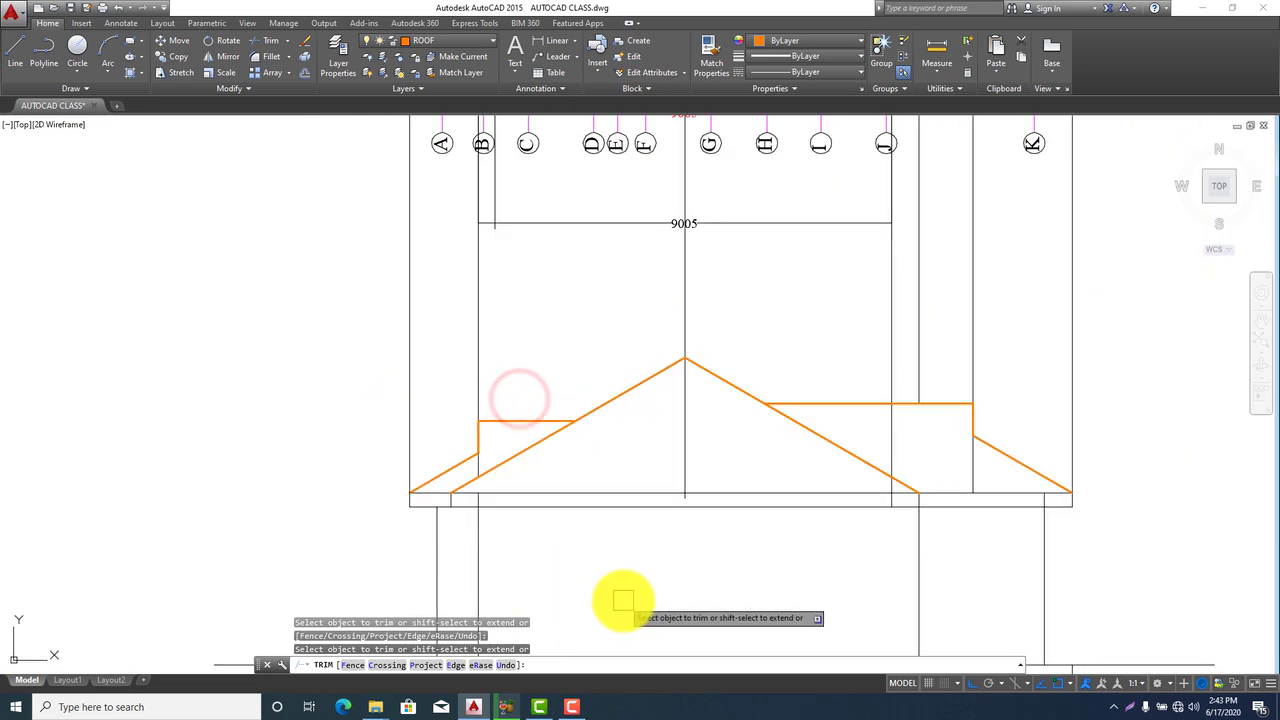
{"action": "key", "text": "Escape"}
Erase the remaining projection lines above the roof that lie between the two outermost eave lines
{"action": "left_click", "coordinate": [991, 306]}
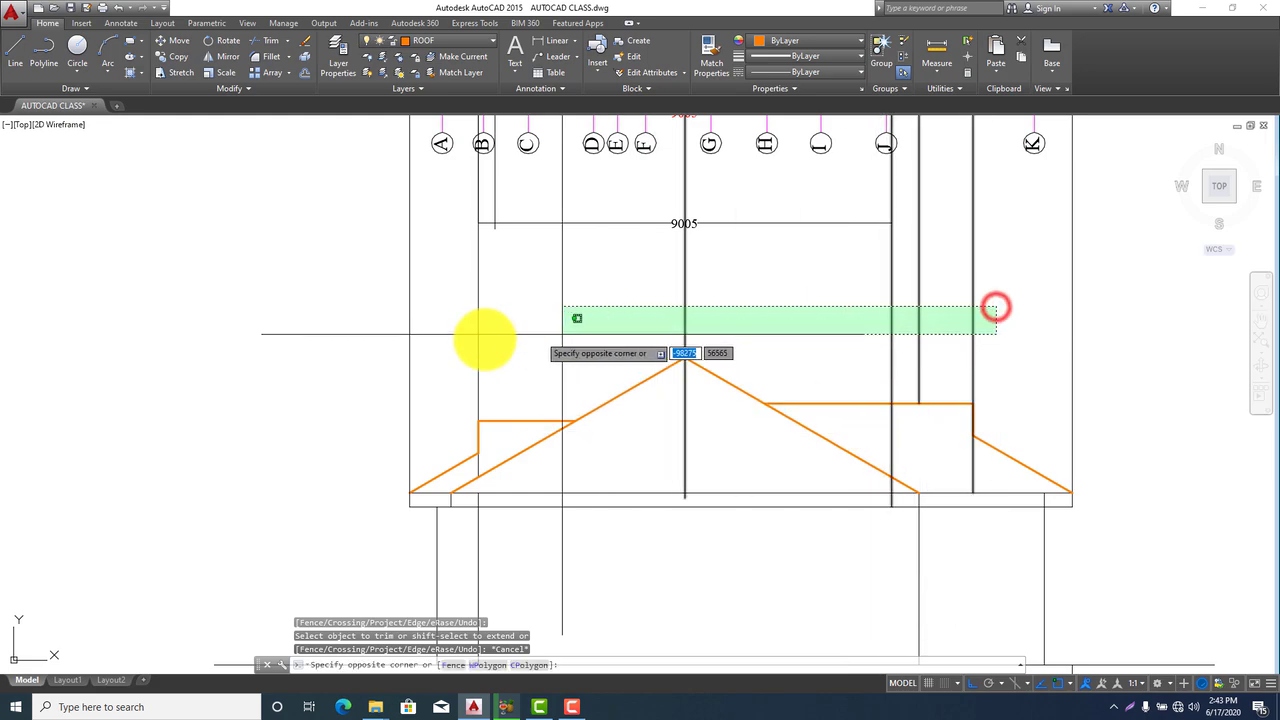
{"action": "left_click", "coordinate": [430, 346]}
{"action": "key", "text": "Delete"}
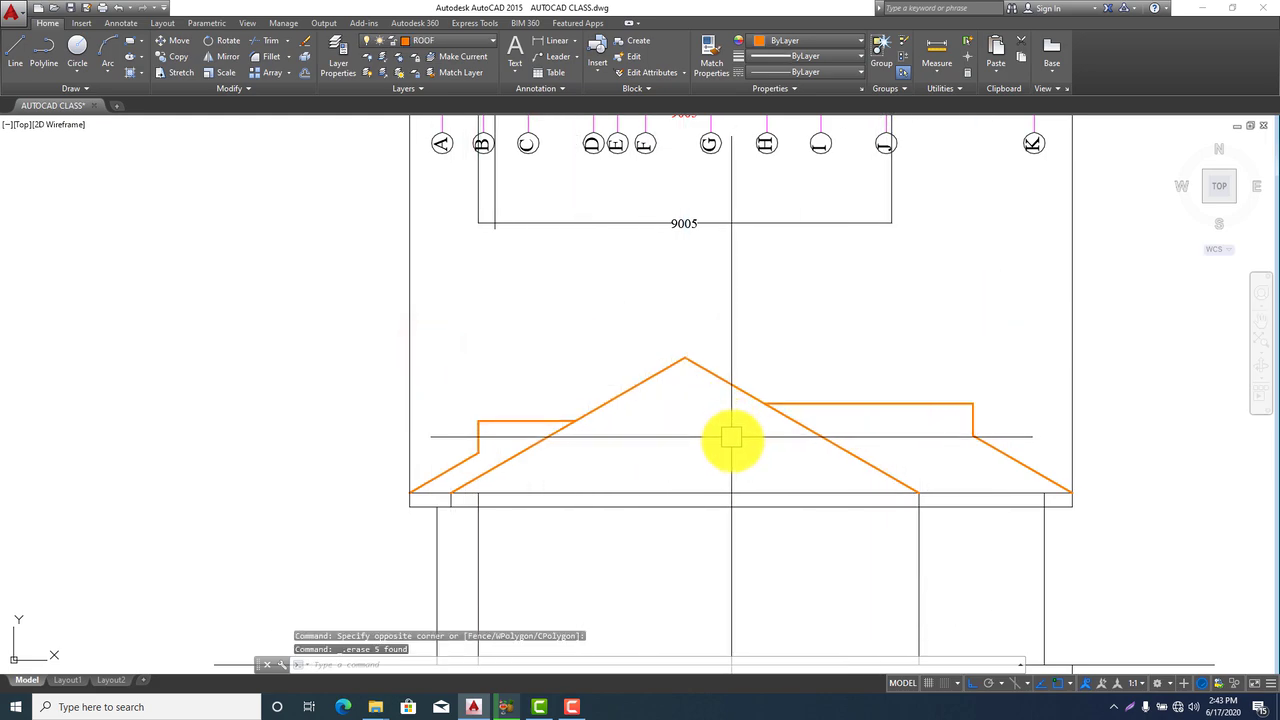
{"action": "mouse_move", "coordinate": [734, 443]}
{"action": "middle_mouse_down"}
{"action": "mouse_move", "coordinate": [714, 314]}
{"action": "mouse_move", "coordinate": [714, 337]}
{"action": "middle_mouse_up"}
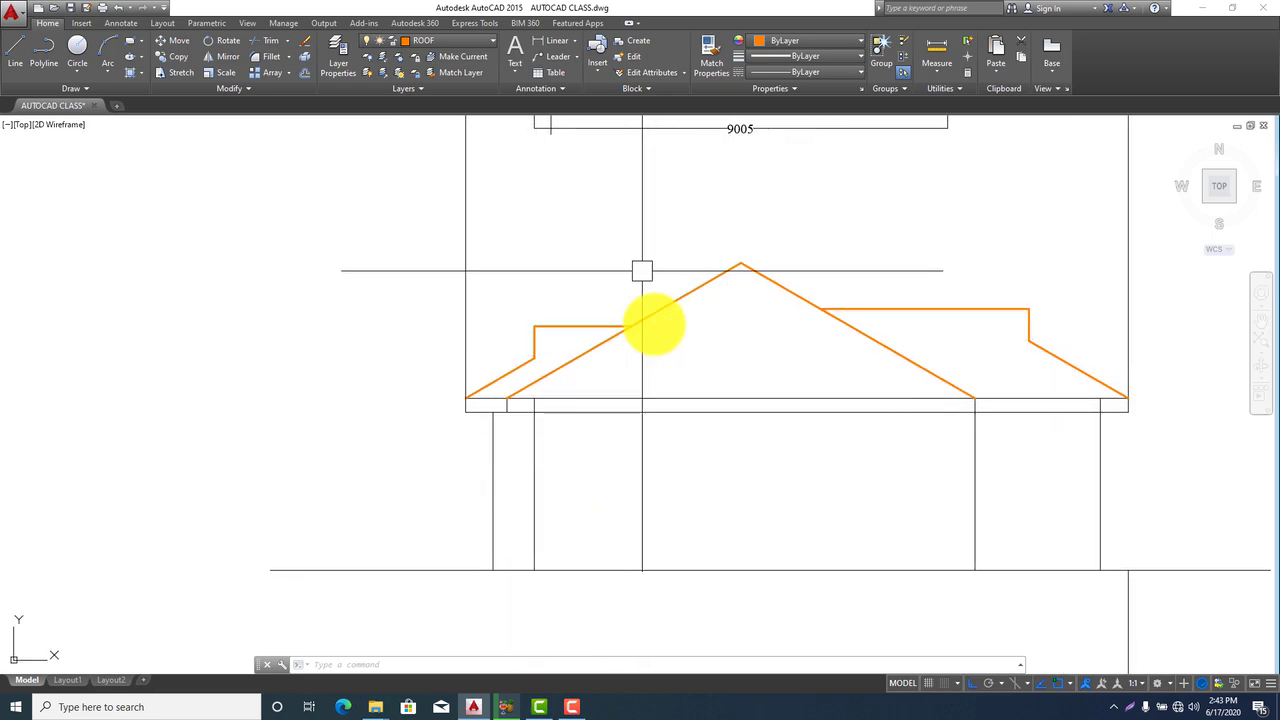
{"action": "middle_click_drag", "start_coordinate": [640, 388], "coordinate": [580, 434]}
{"action": "middle_click_drag", "start_coordinate": [738, 391], "coordinate": [744, 411]}
{"action": "scroll", "coordinate": [700, 388], "scroll_direction": "up", "scroll_amount": 2}
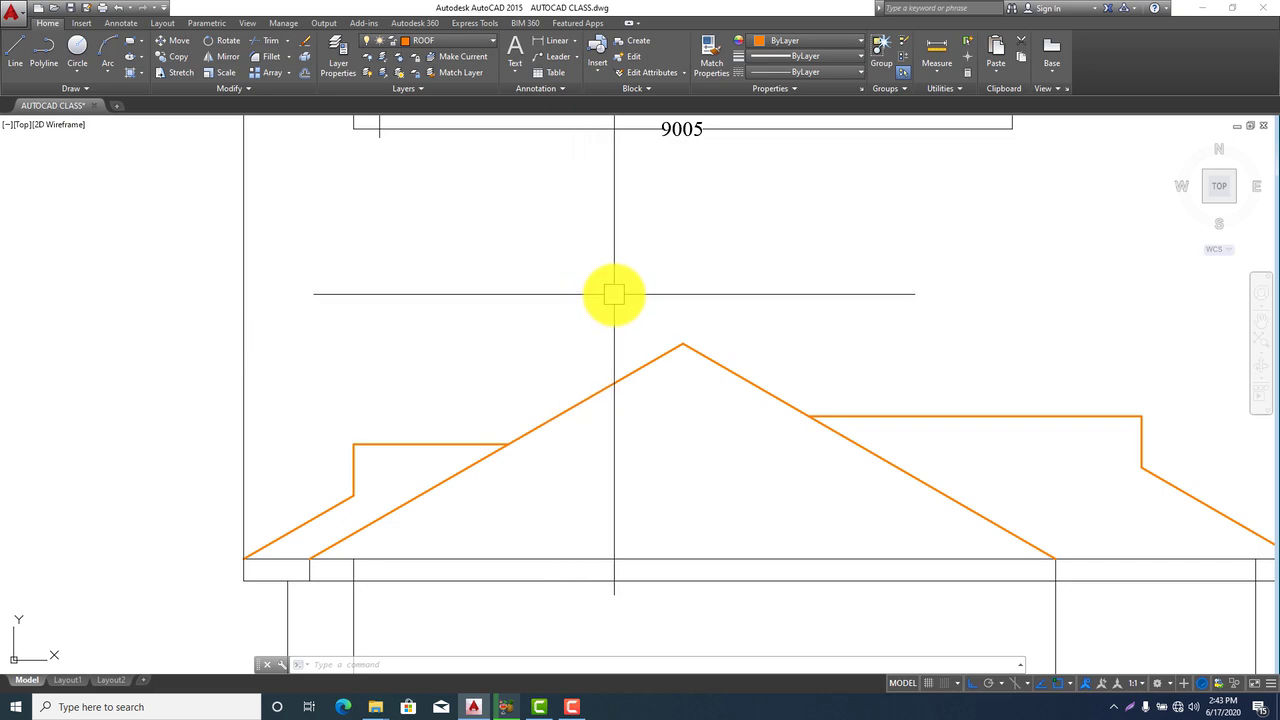
{"action": "middle_click_drag", "start_coordinate": [591, 449], "coordinate": [572, 414]}
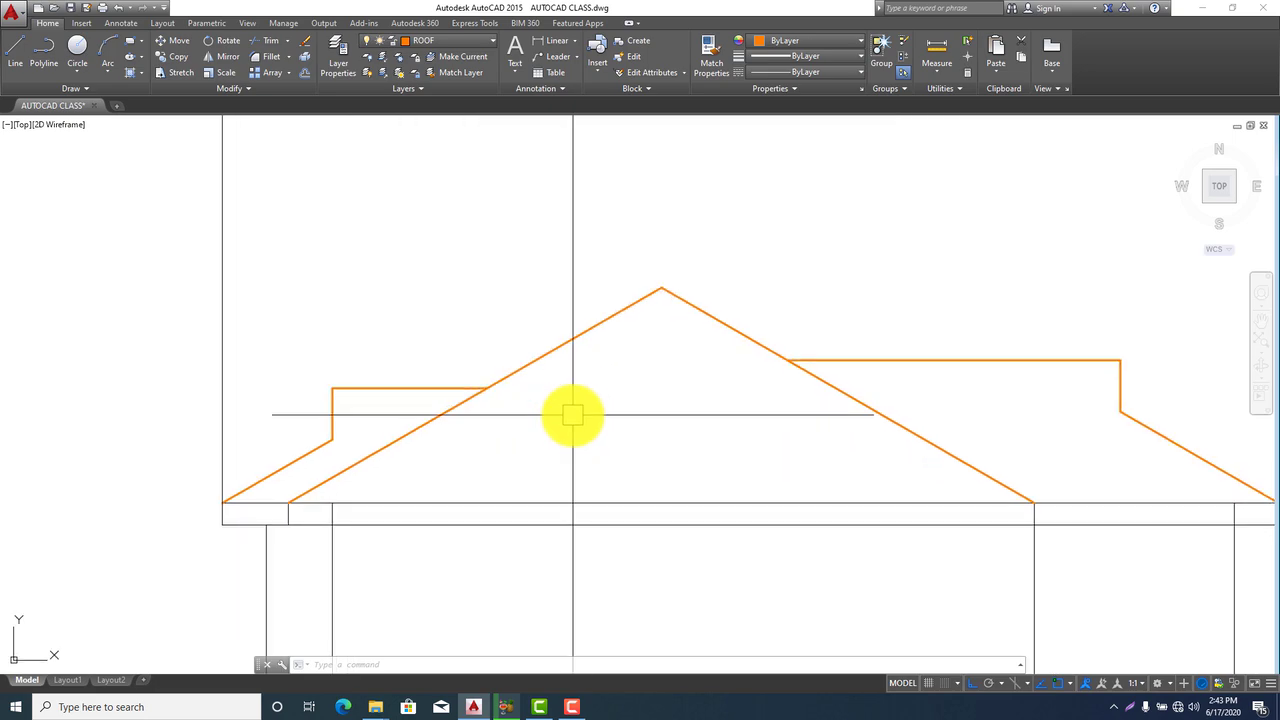
{"action": "left_click", "coordinate": [571, 706]}
{"action": "left_click", "coordinate": [1218, 648]}
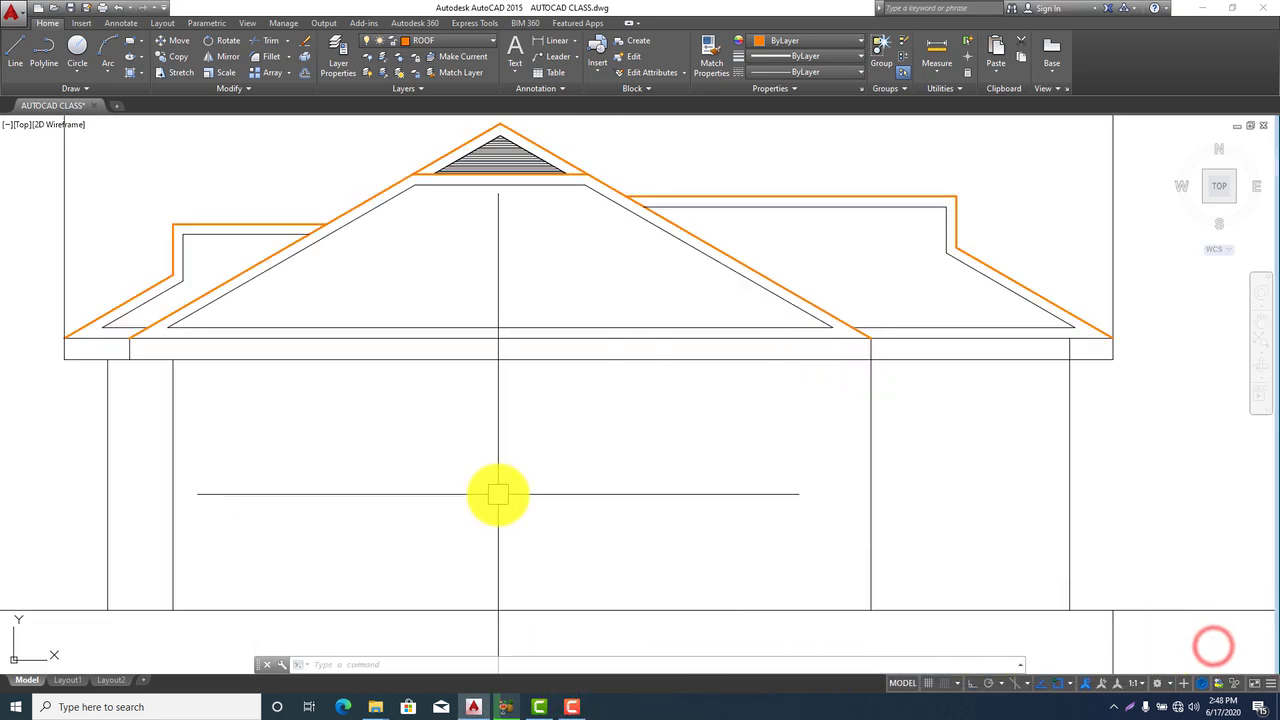
{"action": "middle_click_drag", "start_coordinate": [518, 507], "coordinate": [521, 512]}
{"action": "middle_click_drag", "start_coordinate": [514, 469], "coordinate": [536, 484]}
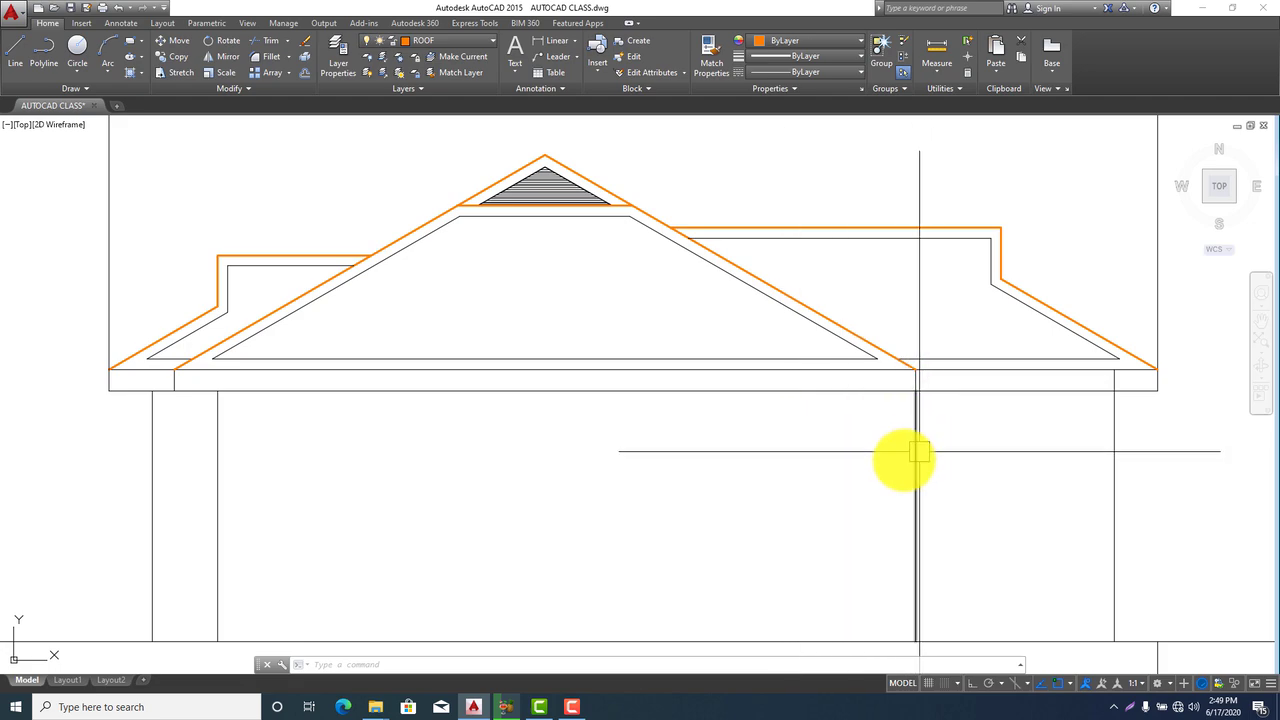
Copy the outermost east projection line onto the bedroom's outer wall corner at grid J of the floor plan
{"action": "scroll", "coordinate": [894, 437], "scroll_direction": "down", "scroll_amount": 3}
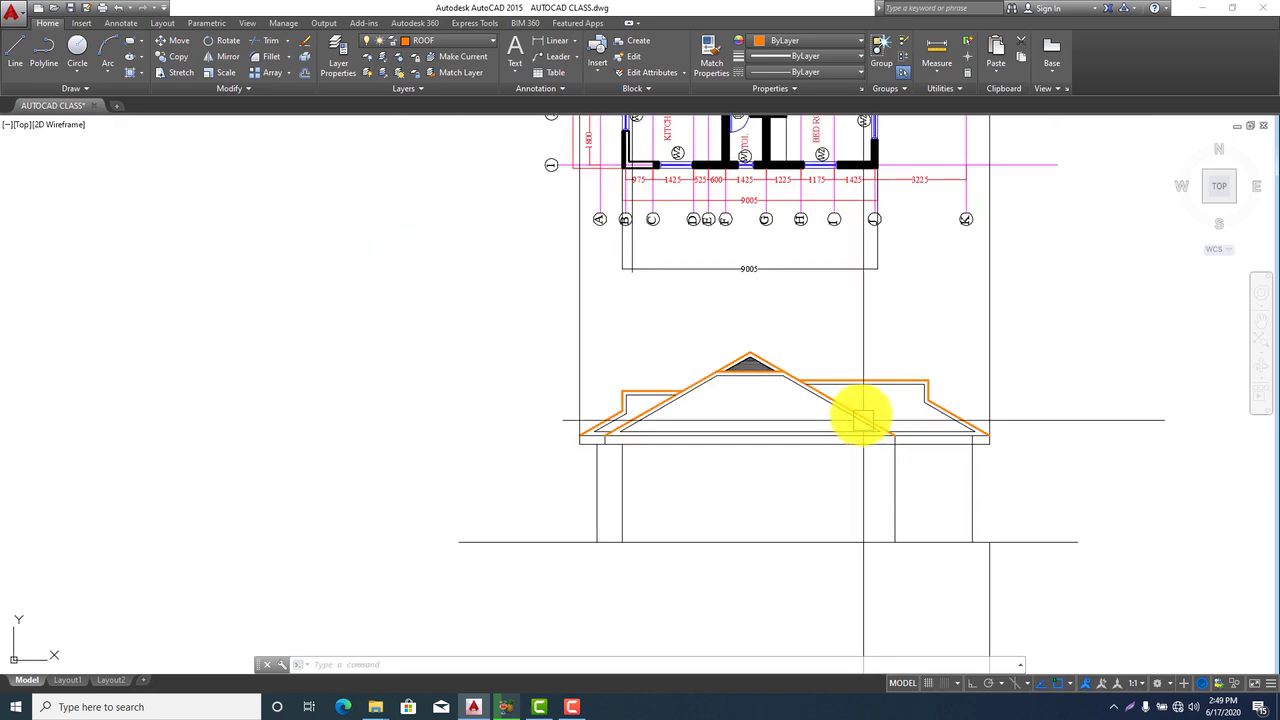
{"action": "scroll", "coordinate": [820, 443], "scroll_direction": "down", "scroll_amount": 2}
{"action": "scroll", "coordinate": [863, 217], "scroll_direction": "up", "scroll_amount": 3}
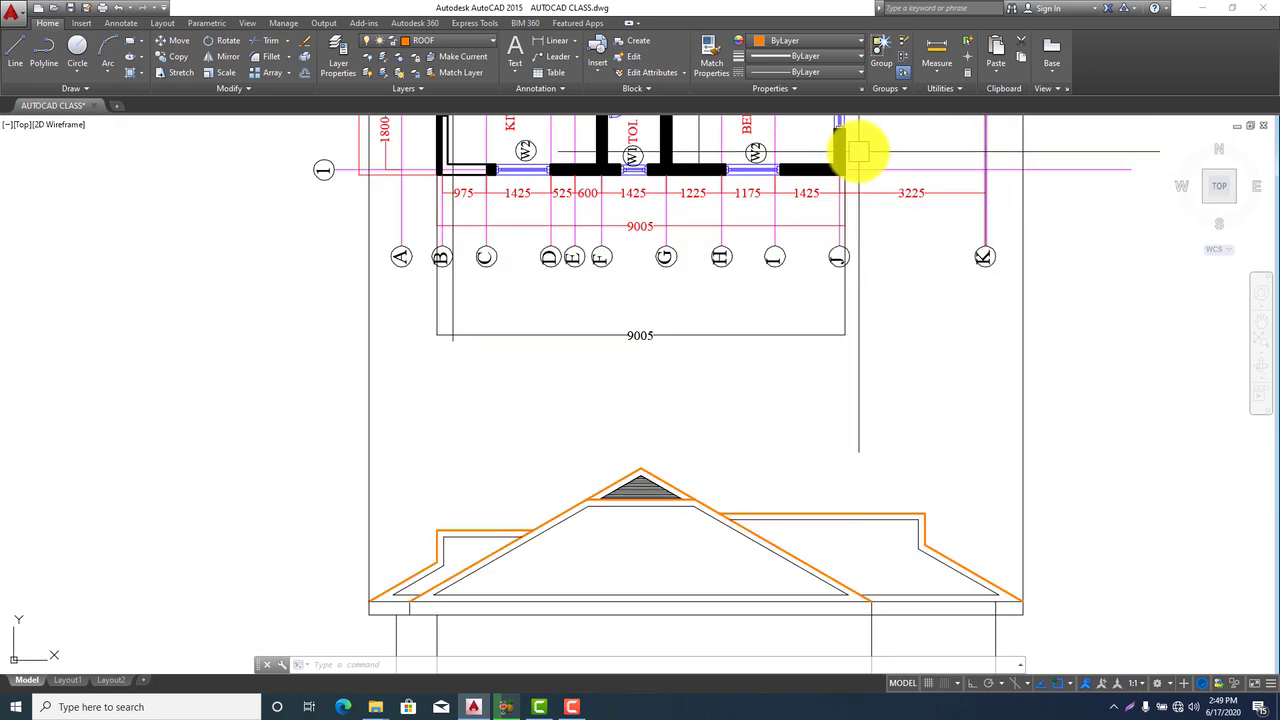
{"action": "left_click", "coordinate": [1023, 289]}
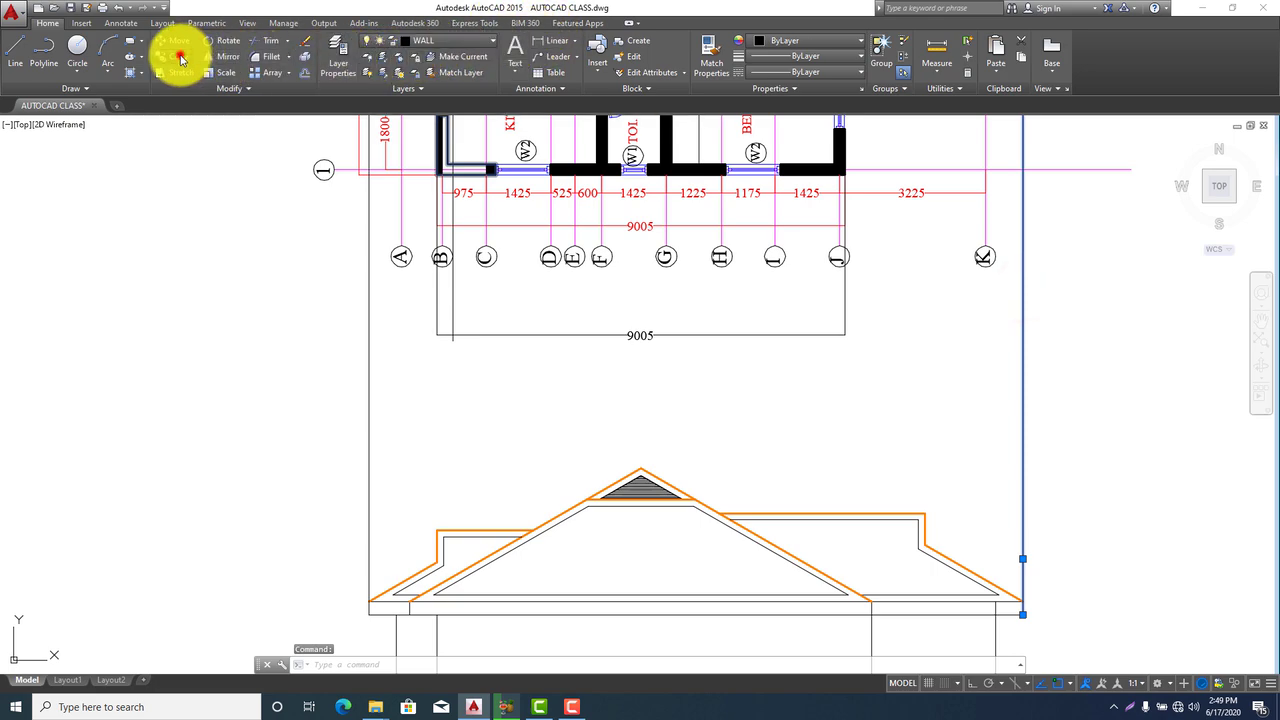
{"action": "left_click", "coordinate": [180, 57]}
{"action": "left_click", "coordinate": [1023, 170]}
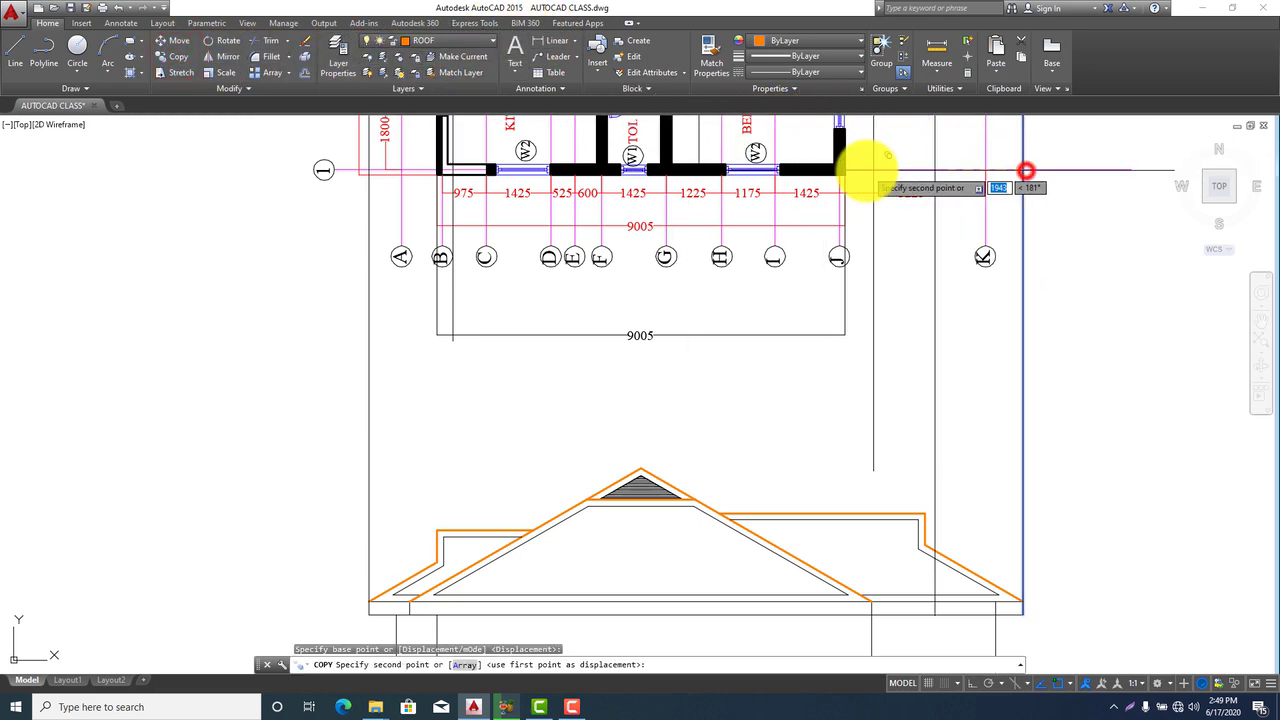
{"action": "left_click", "coordinate": [841, 171]}
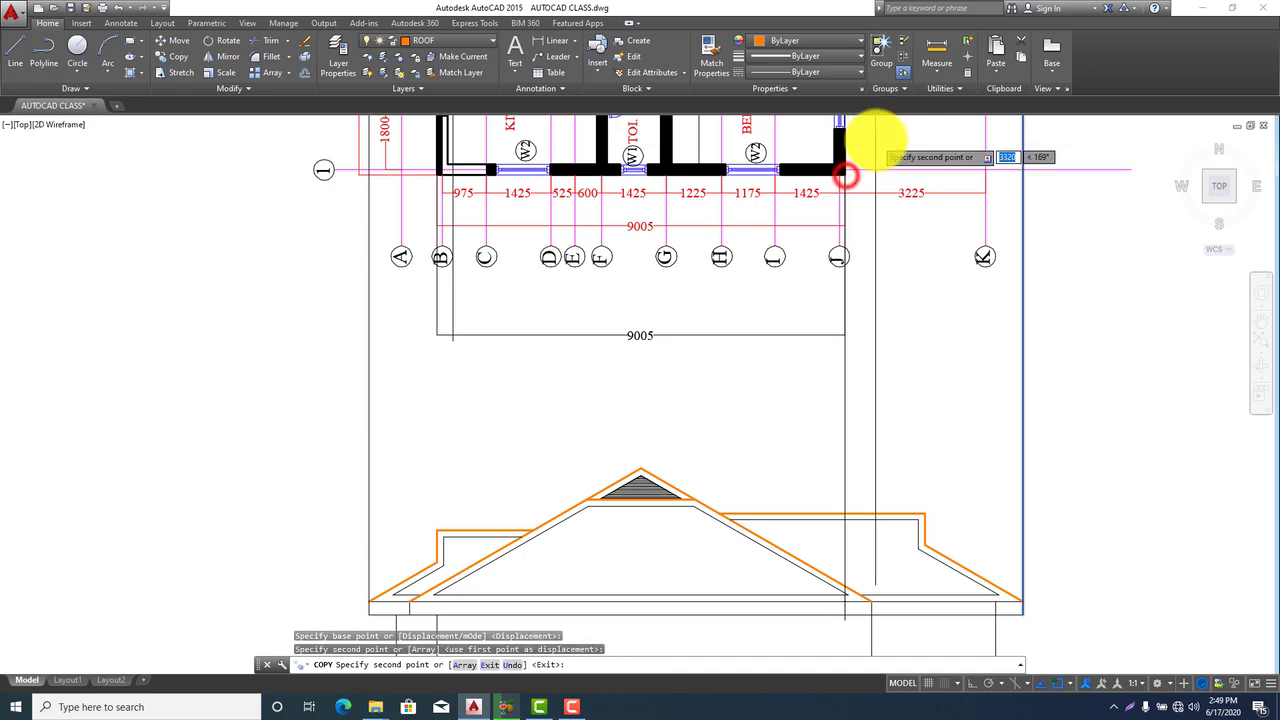
{"action": "scroll", "coordinate": [857, 137], "scroll_direction": "down", "scroll_amount": 2}
{"action": "key", "text": "Escape"}
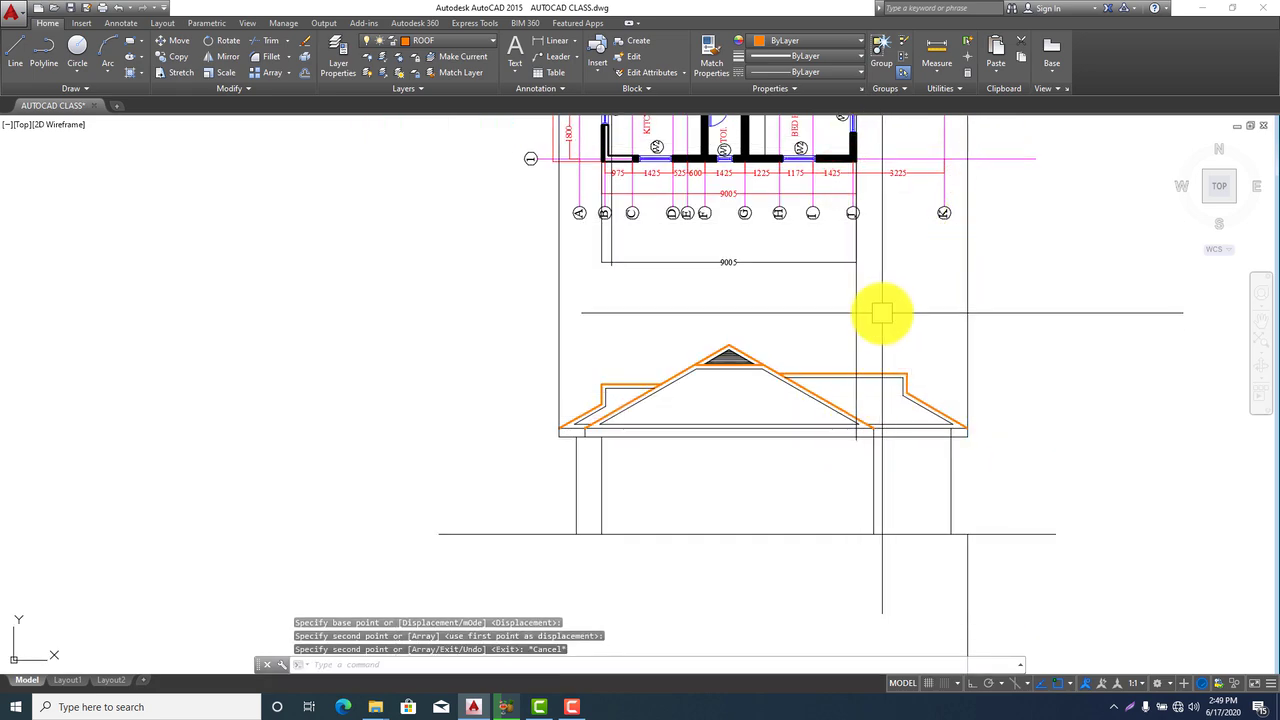
Extend the copied wall projection line to the ground line and erase the incorrect wall line beneath the main roof's east eave
{"action": "key", "text": "Return"}
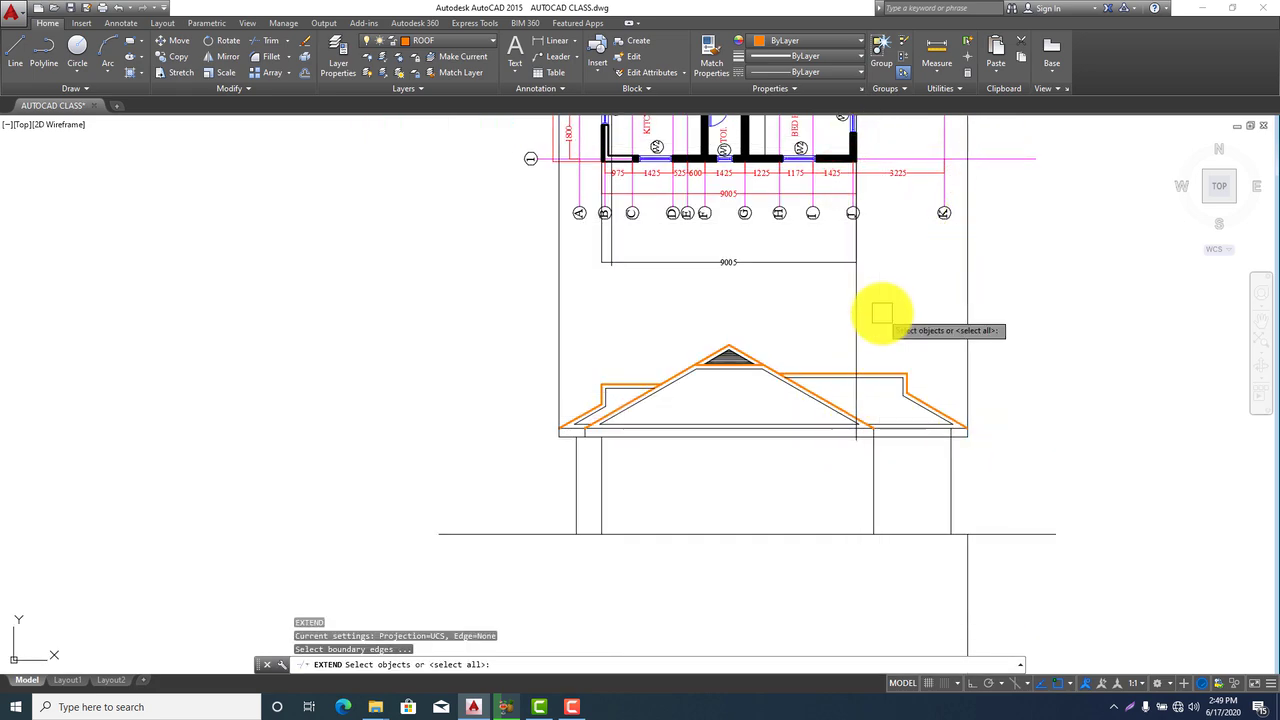
{"action": "key", "text": "Return"}
{"action": "left_click", "coordinate": [852, 316]}
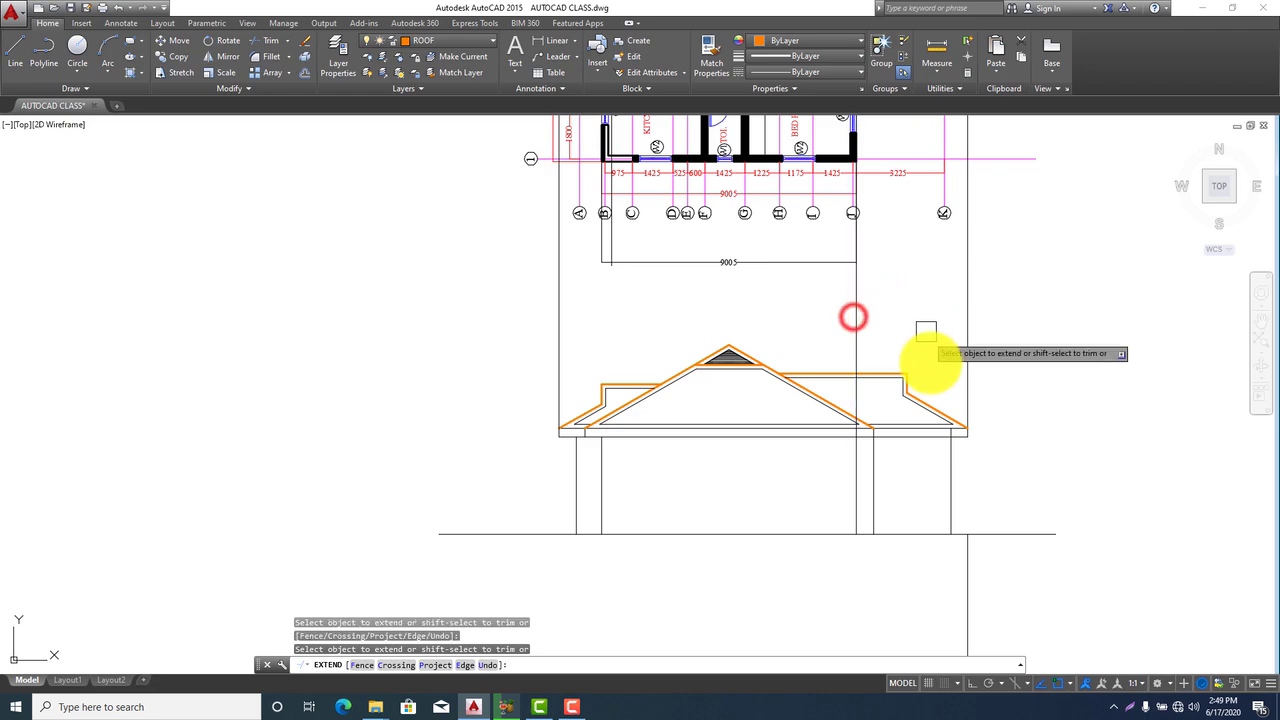
{"action": "key", "text": "Escape"}
{"action": "left_click", "coordinate": [873, 468]}
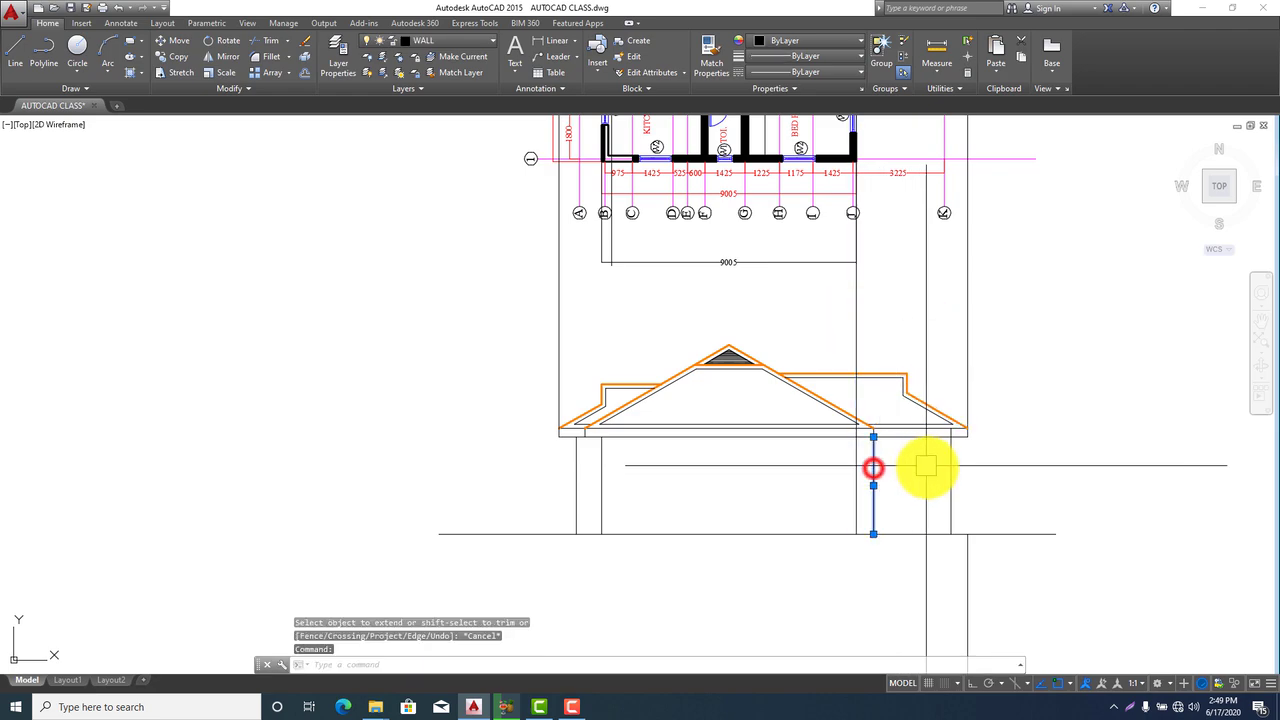
{"action": "key", "text": "Delete"}
Trim the copied wall line between the fascia lines and erase its leftover part above the fascia
{"action": "scroll", "coordinate": [900, 463], "scroll_direction": "up", "scroll_amount": 4}
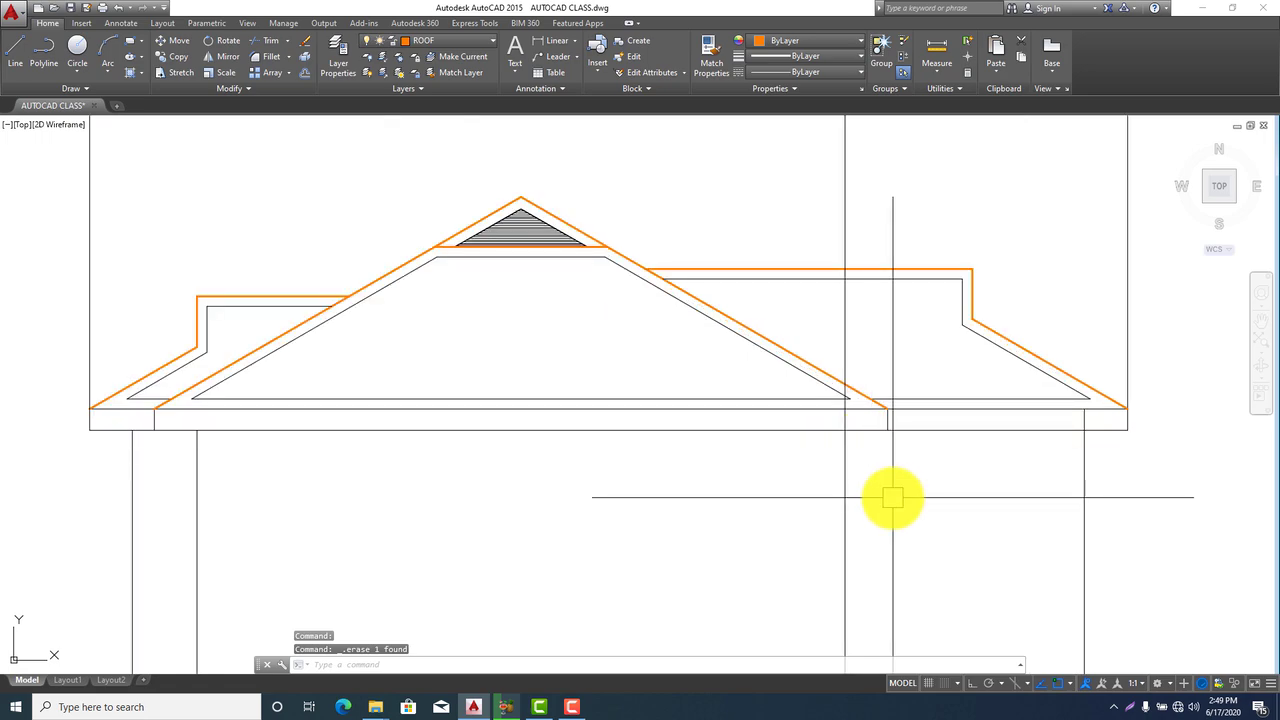
{"action": "type", "text": "tr"}
{"action": "key", "text": "space"}
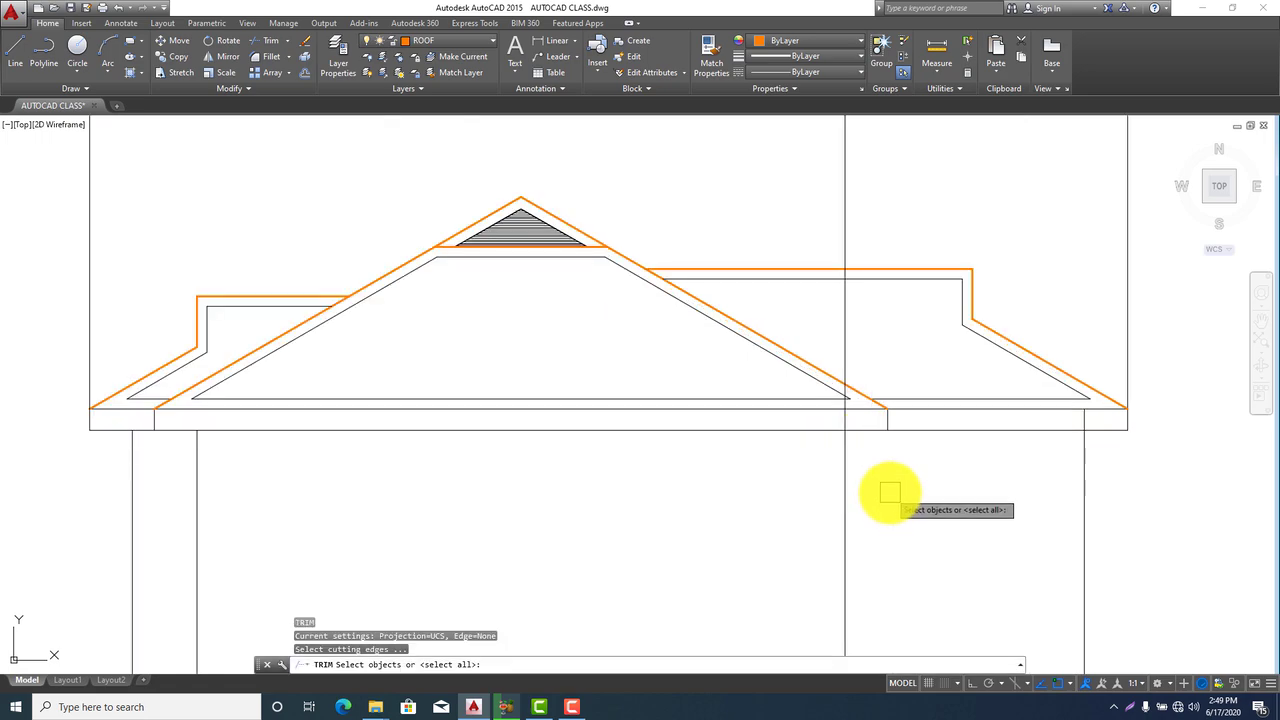
{"action": "key", "text": "space"}
{"action": "scroll", "coordinate": [829, 417], "scroll_direction": "up", "scroll_amount": 3}
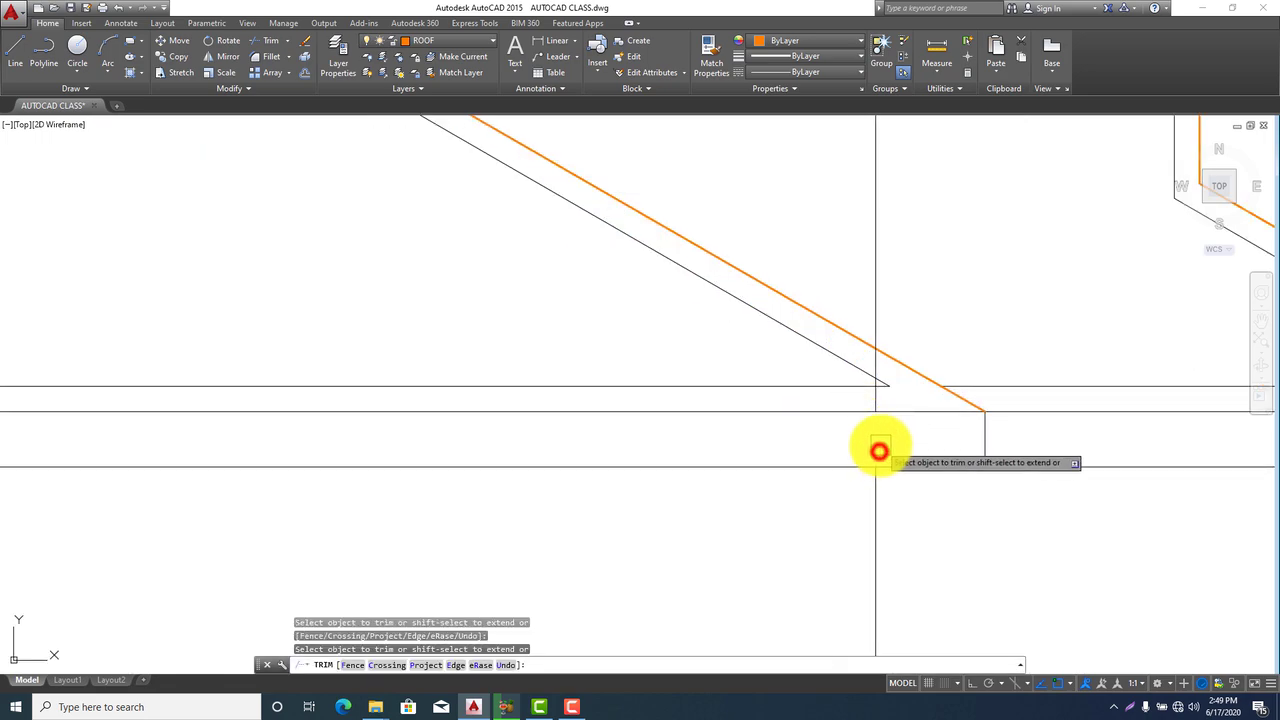
{"action": "left_click", "coordinate": [879, 451]}
{"action": "key", "text": "Escape"}
{"action": "left_click", "coordinate": [929, 220]}
{"action": "left_click", "coordinate": [834, 234]}
{"action": "key", "text": "Delete"}
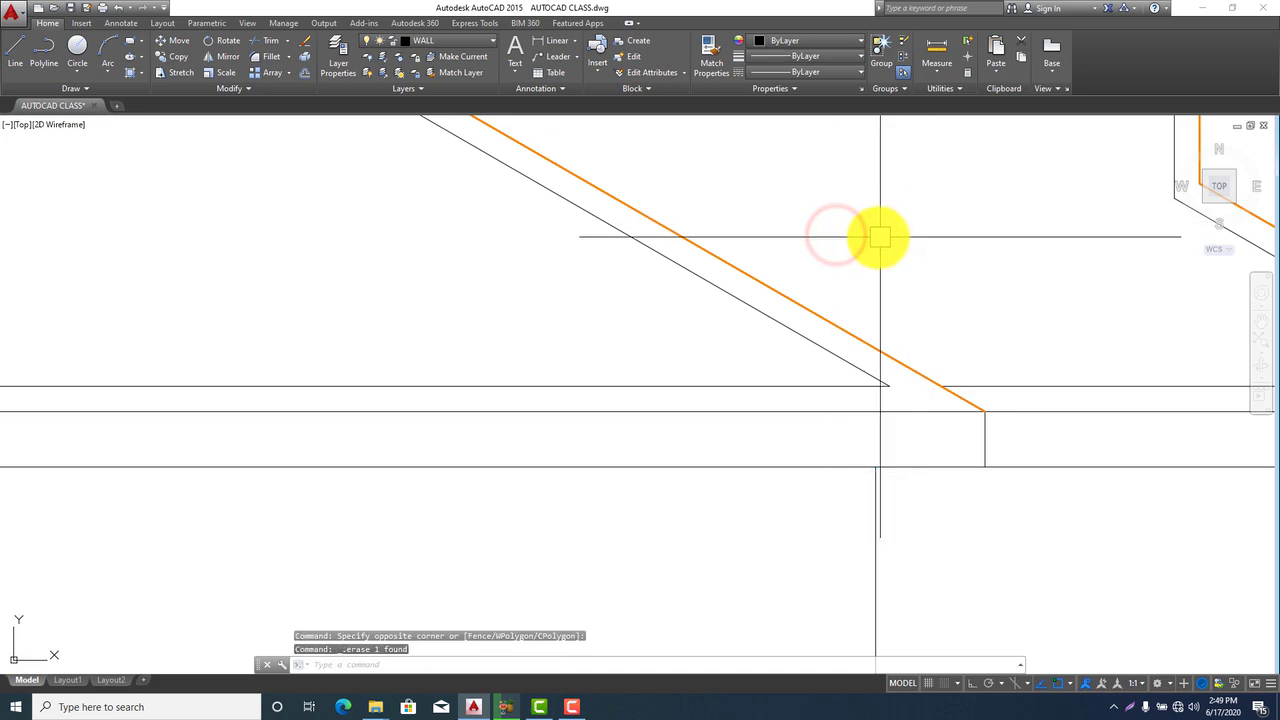
Check the layer of the main roof's inner bottom line and examine the hatched gable and the elevation beneath the floor plan
{"action": "scroll", "coordinate": [879, 236], "scroll_direction": "down", "scroll_amount": 4}
{"action": "left_click", "coordinate": [644, 319]}
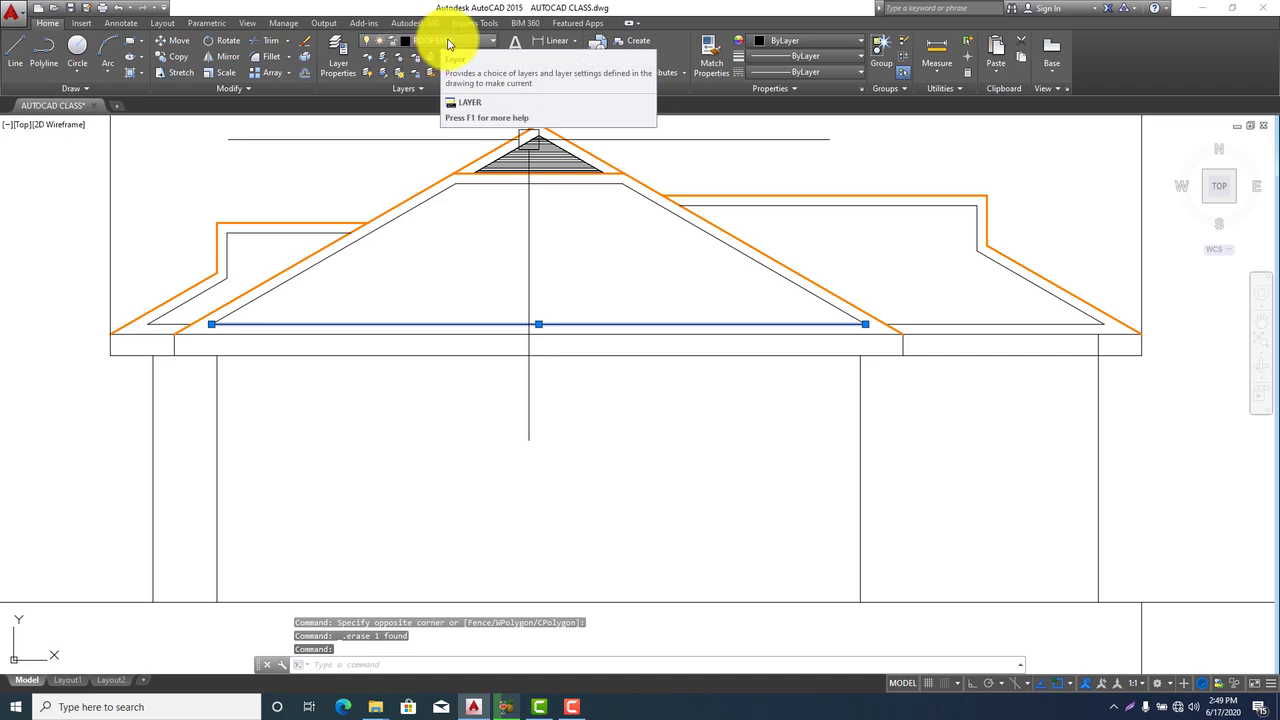
{"action": "key", "text": "Escape"}
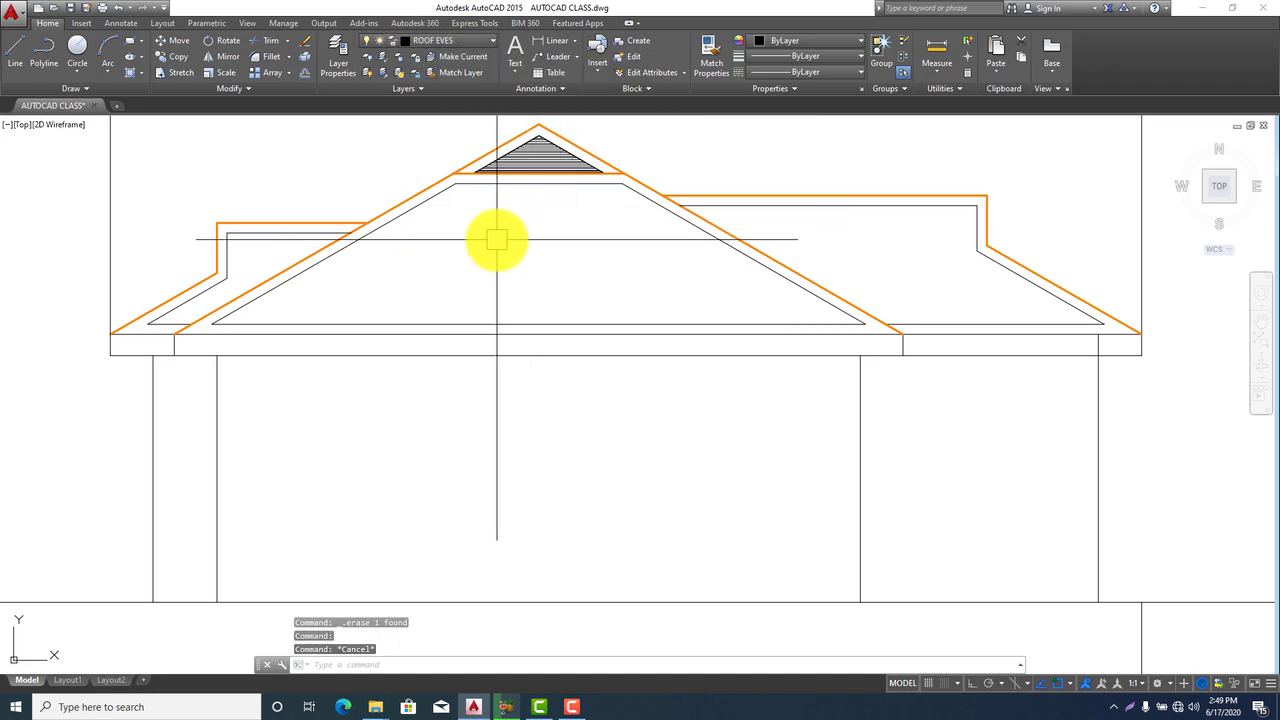
{"action": "scroll", "coordinate": [572, 244], "scroll_direction": "up", "scroll_amount": 5}
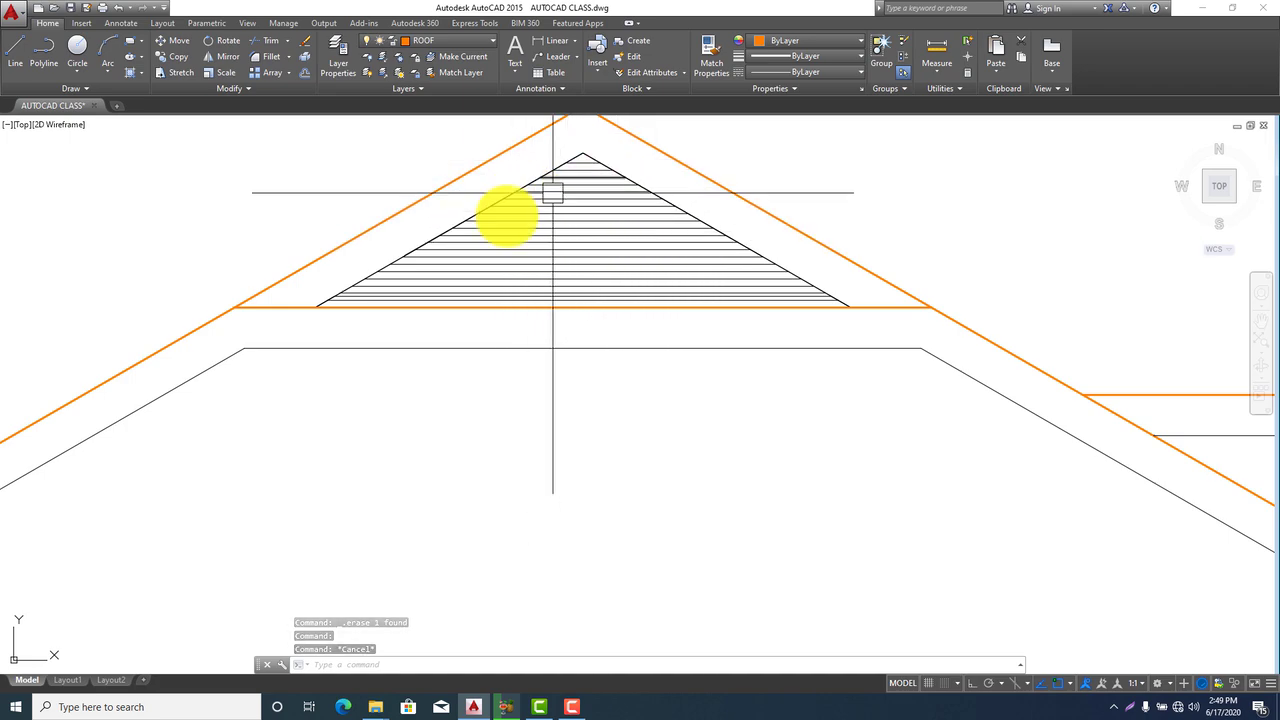
{"action": "scroll", "coordinate": [584, 290], "scroll_direction": "down", "scroll_amount": 5}
{"action": "middle_click_drag", "start_coordinate": [588, 349], "coordinate": [571, 326]}
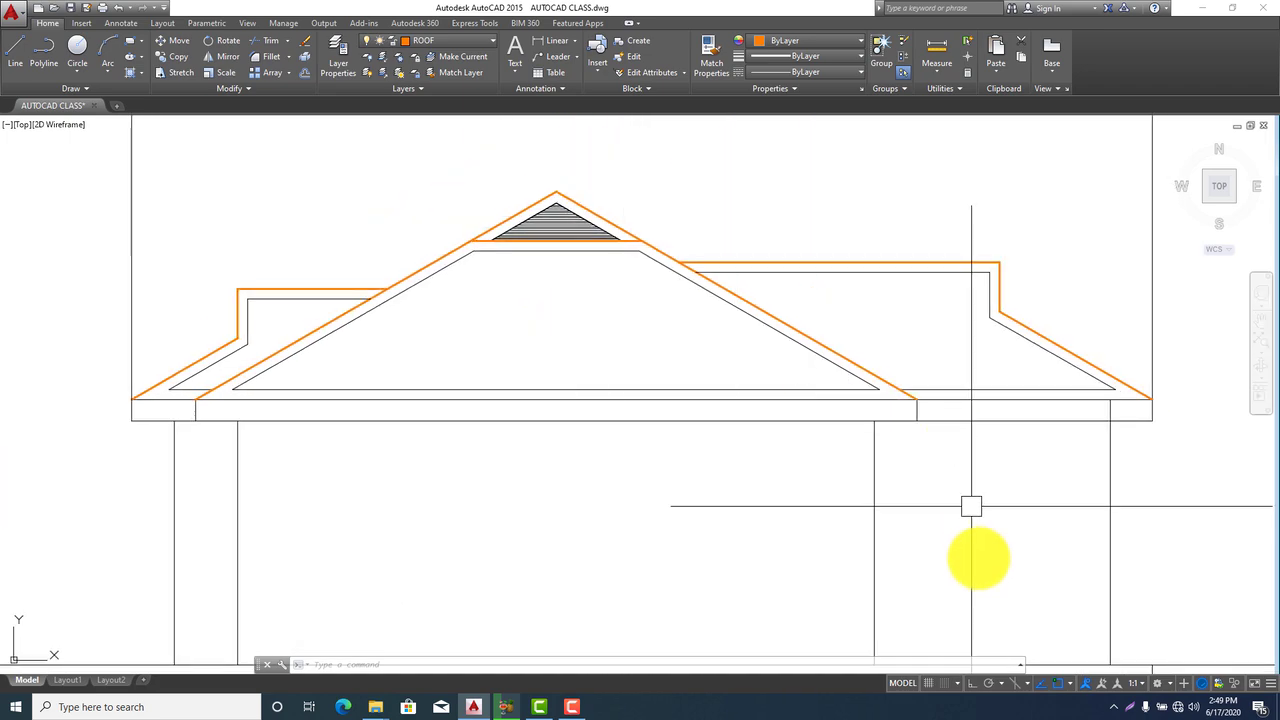
{"action": "middle_click_drag", "start_coordinate": [953, 538], "coordinate": [922, 460]}
{"action": "middle_click_drag", "start_coordinate": [755, 484], "coordinate": [873, 477]}
{"action": "scroll", "coordinate": [754, 506], "scroll_direction": "down", "scroll_amount": 2}
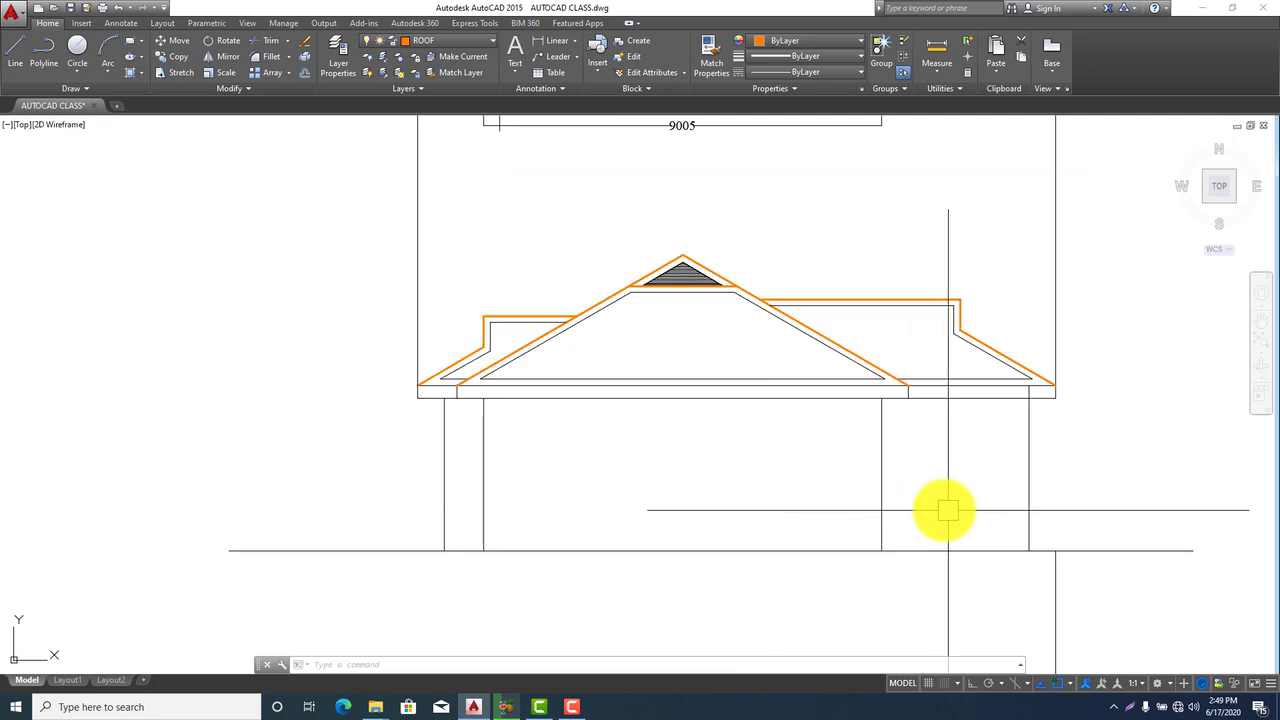
{"action": "middle_click_drag", "start_coordinate": [946, 511], "coordinate": [861, 519]}
{"action": "scroll", "coordinate": [907, 537], "scroll_direction": "down", "scroll_amount": 4}
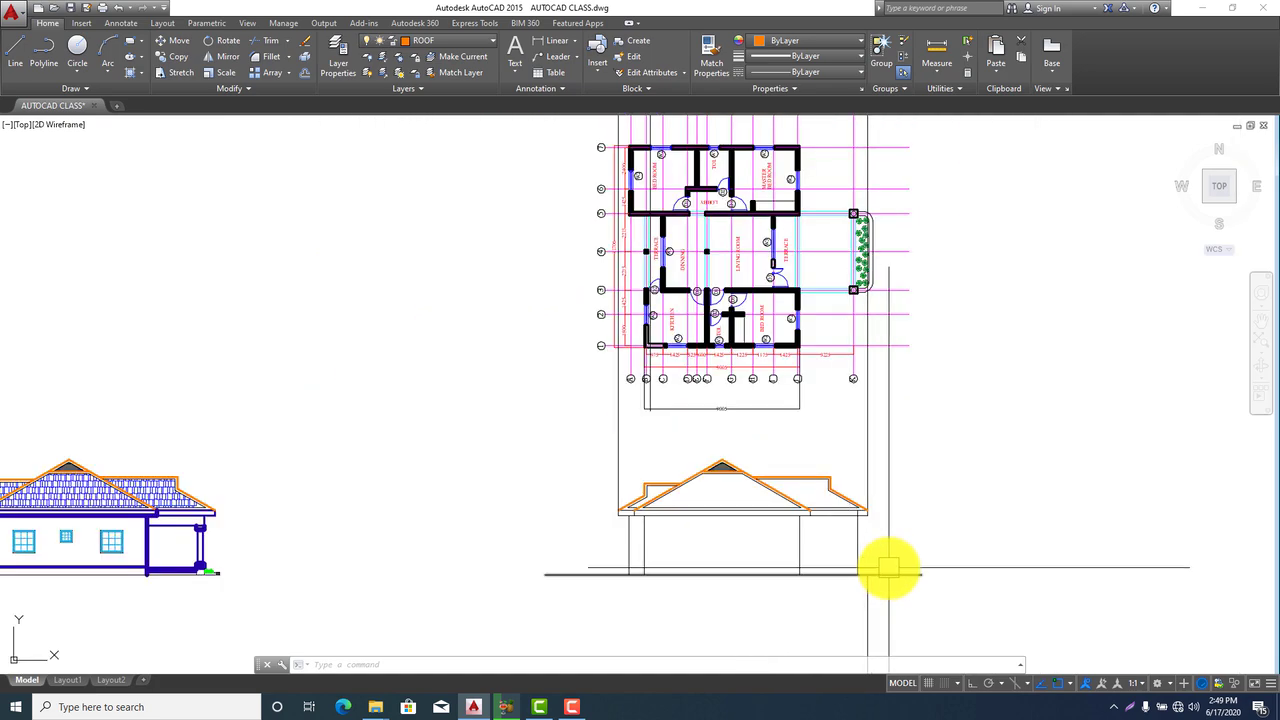
{"action": "scroll", "coordinate": [814, 563], "scroll_direction": "up", "scroll_amount": 3}
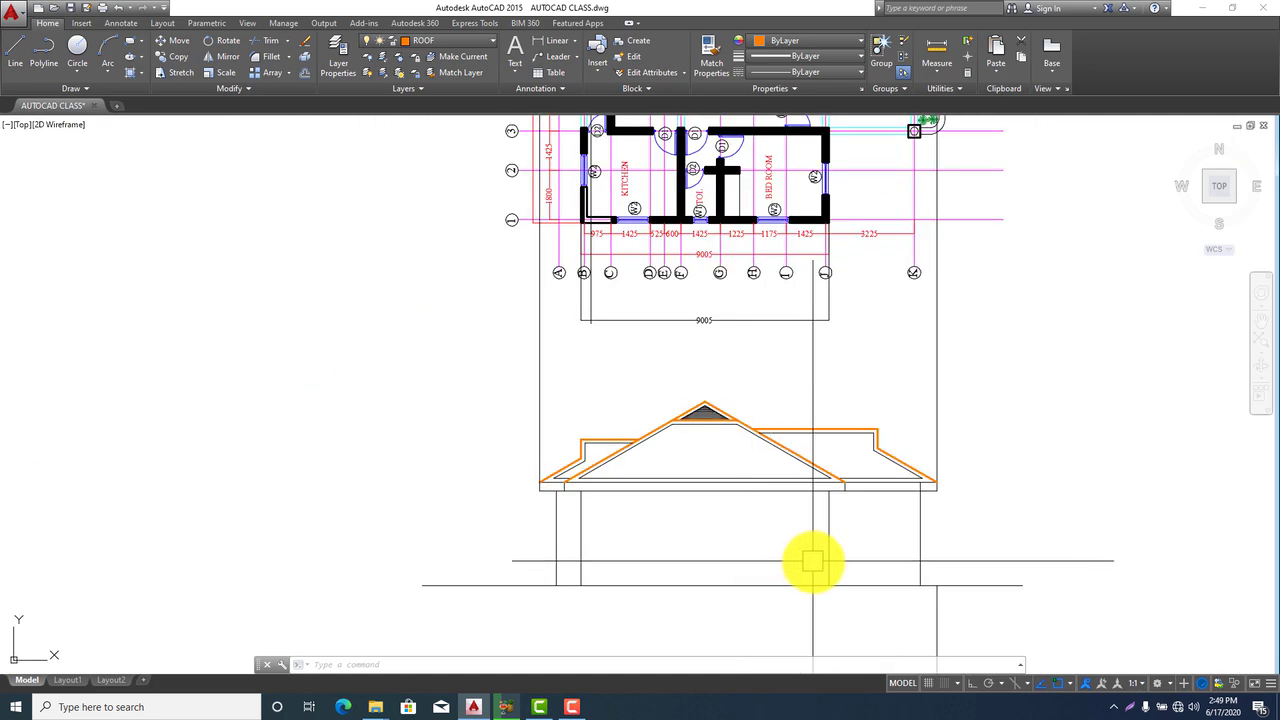
{"action": "middle_click_drag", "start_coordinate": [686, 472], "coordinate": [734, 486]}
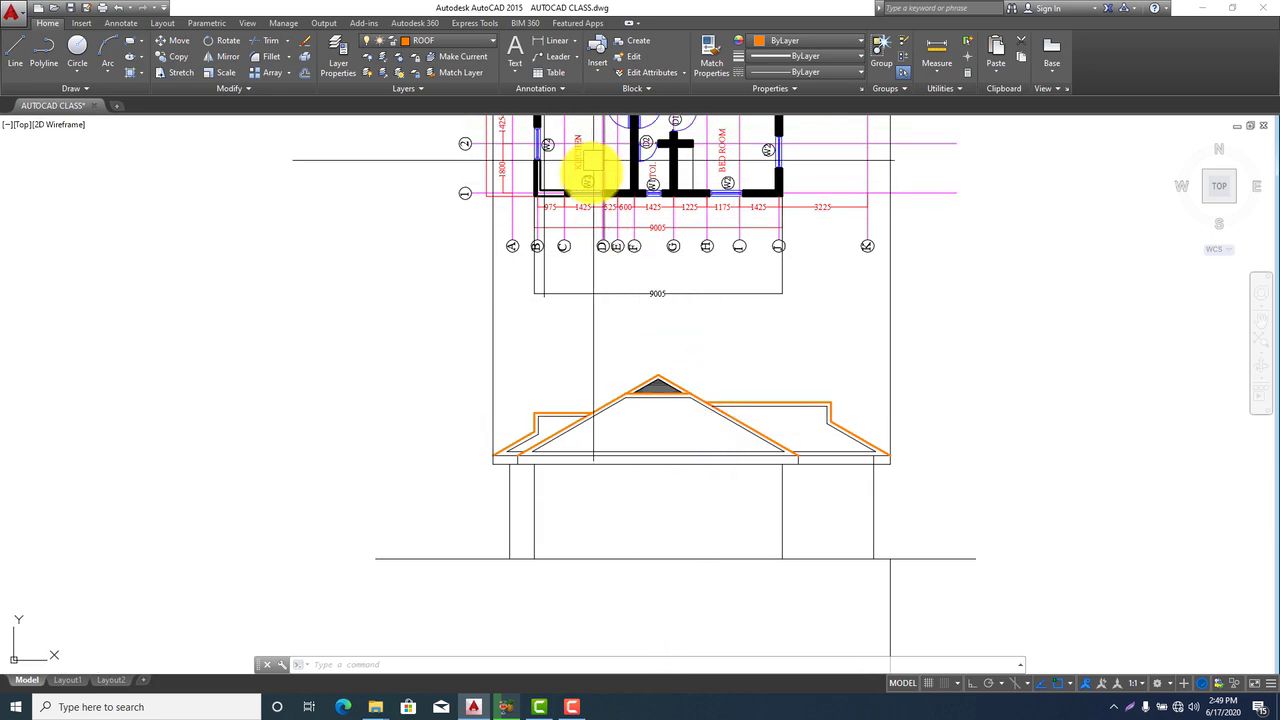
Copy the outermost west projection line onto the west jamb of the kitchen's W2 window along grid line 1
{"action": "middle_click_drag", "start_coordinate": [563, 482], "coordinate": [645, 582]}
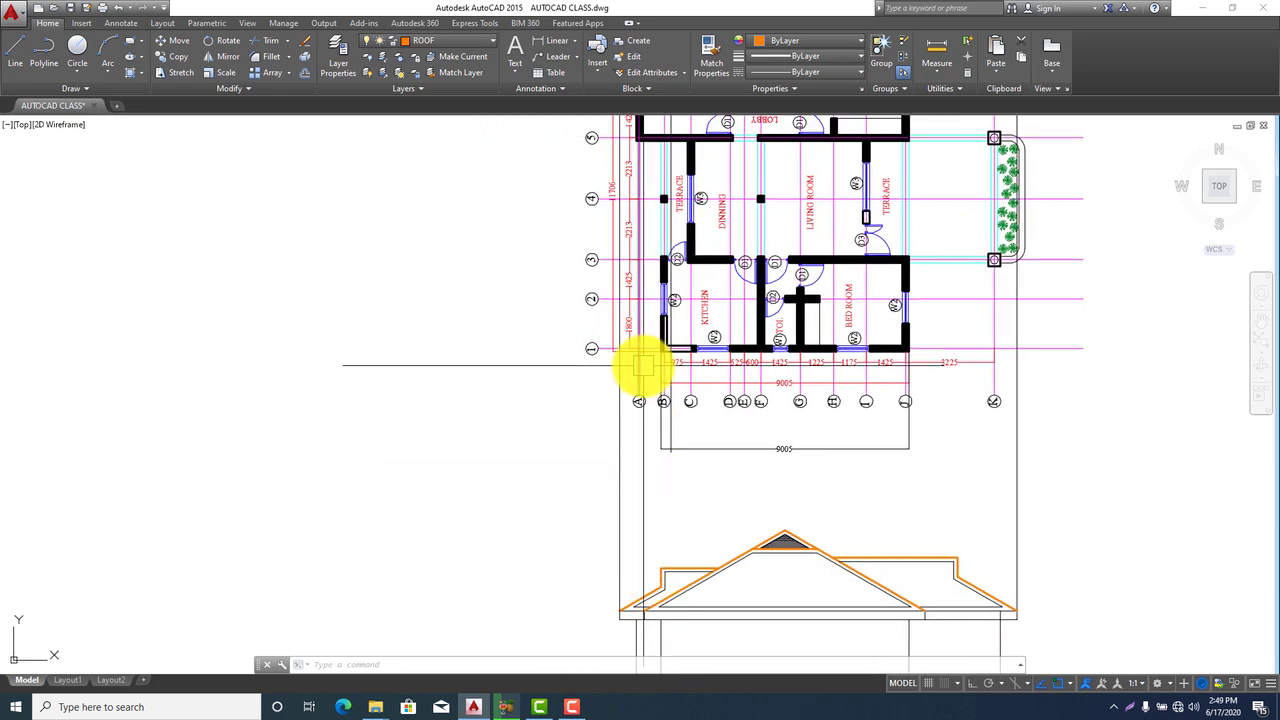
{"action": "middle_click_drag", "start_coordinate": [643, 366], "coordinate": [639, 526]}
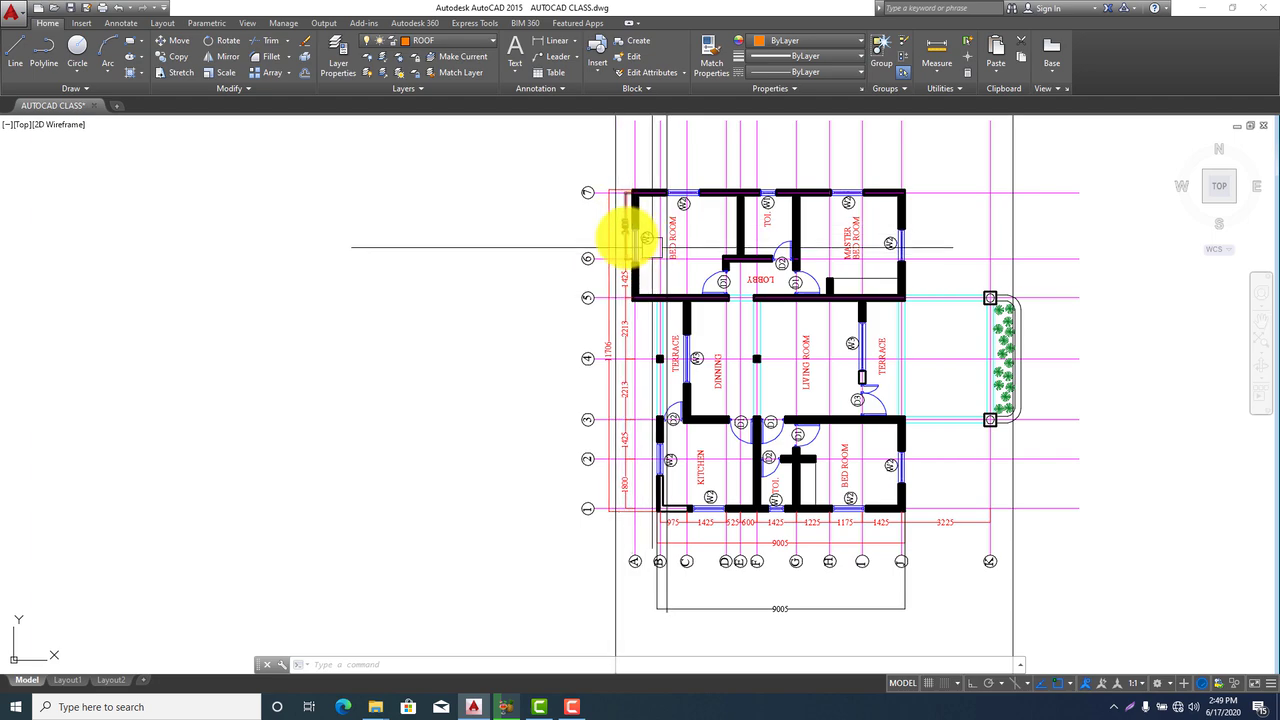
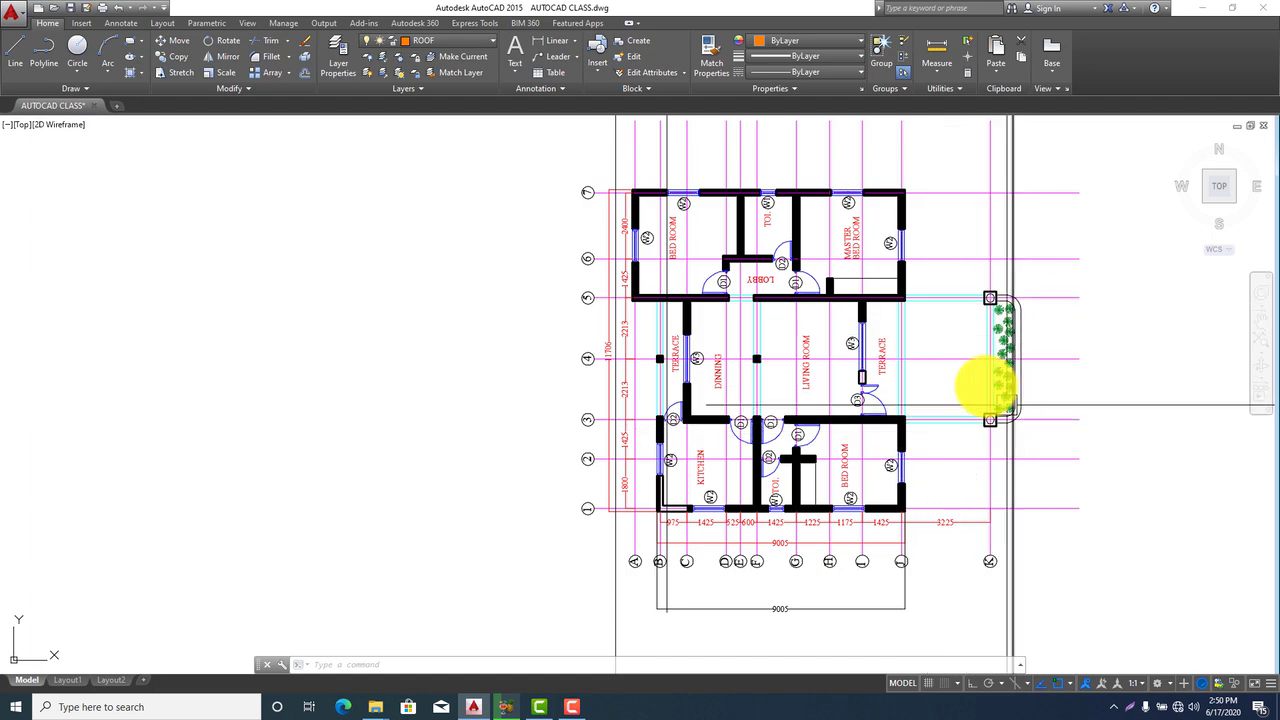
{"action": "scroll", "coordinate": [909, 373], "scroll_direction": "down", "scroll_amount": 2}
{"action": "middle_click_drag", "start_coordinate": [886, 520], "coordinate": [767, 398]}
{"action": "scroll", "coordinate": [678, 403], "scroll_direction": "up", "scroll_amount": 4}
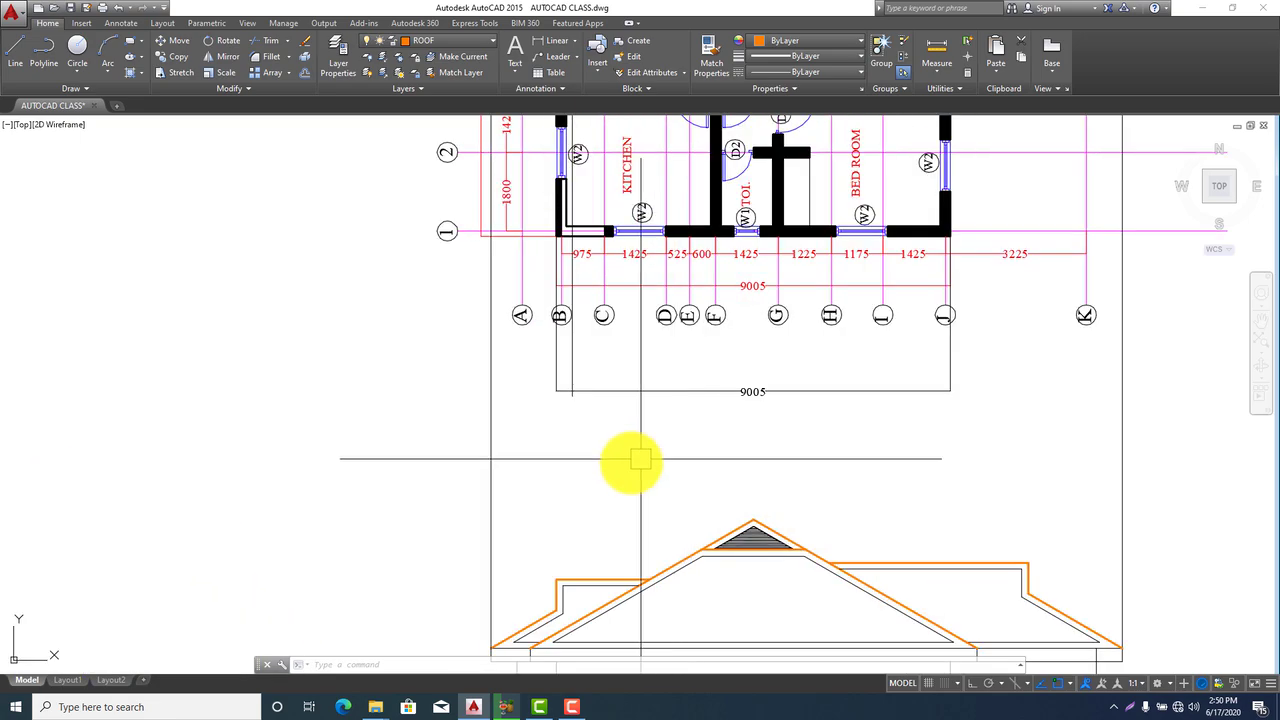
{"action": "left_click", "coordinate": [490, 372]}
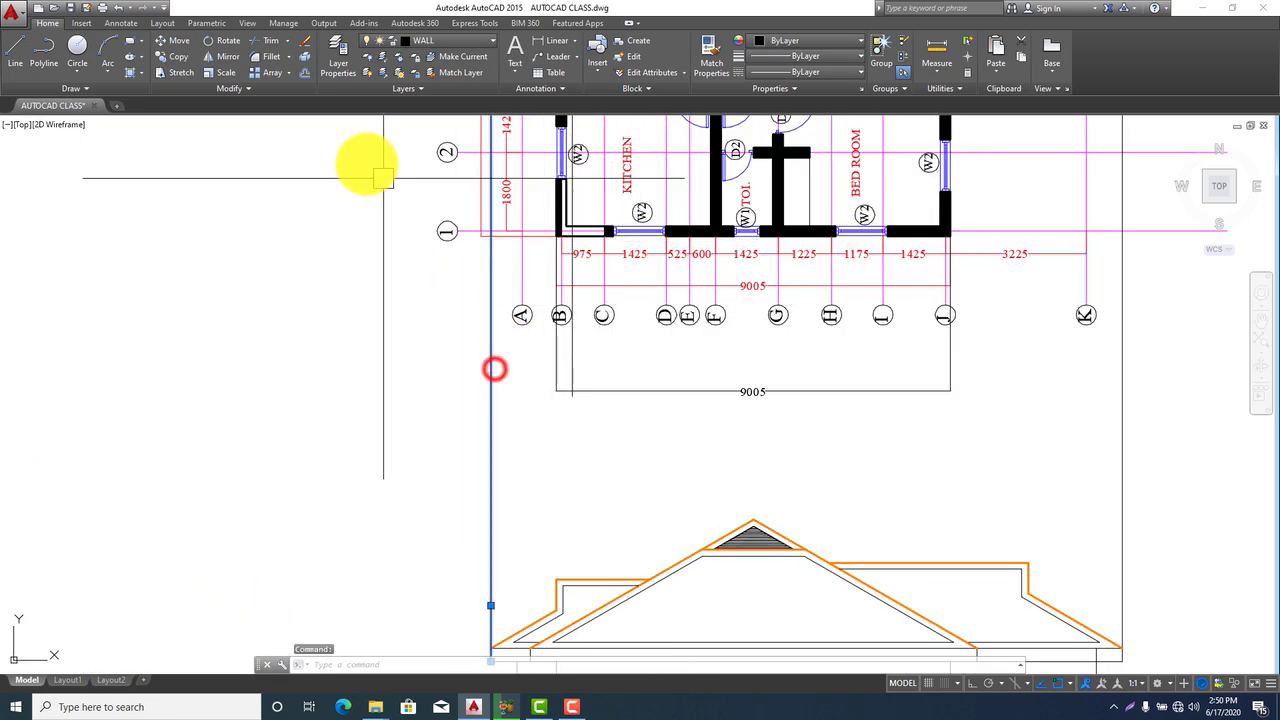
{"action": "left_click", "coordinate": [170, 57]}
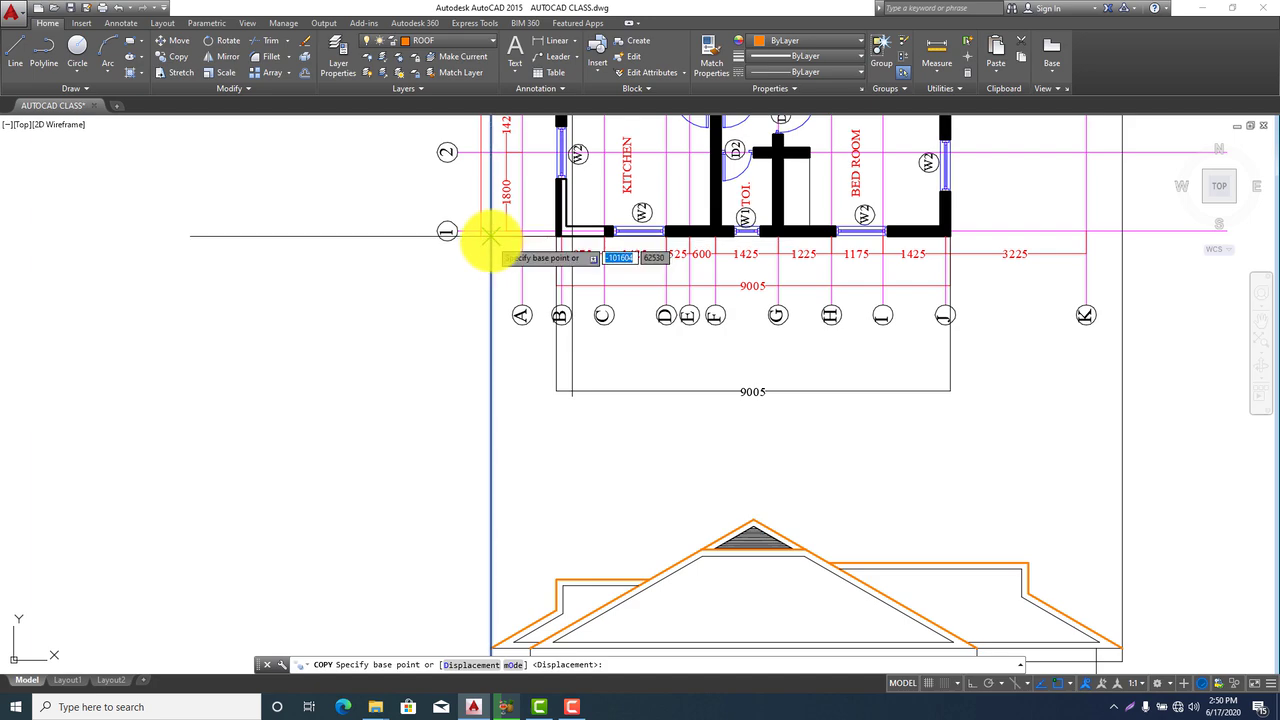
{"action": "left_click", "coordinate": [490, 235]}
{"action": "scroll", "coordinate": [588, 232], "scroll_direction": "up", "scroll_amount": 4}
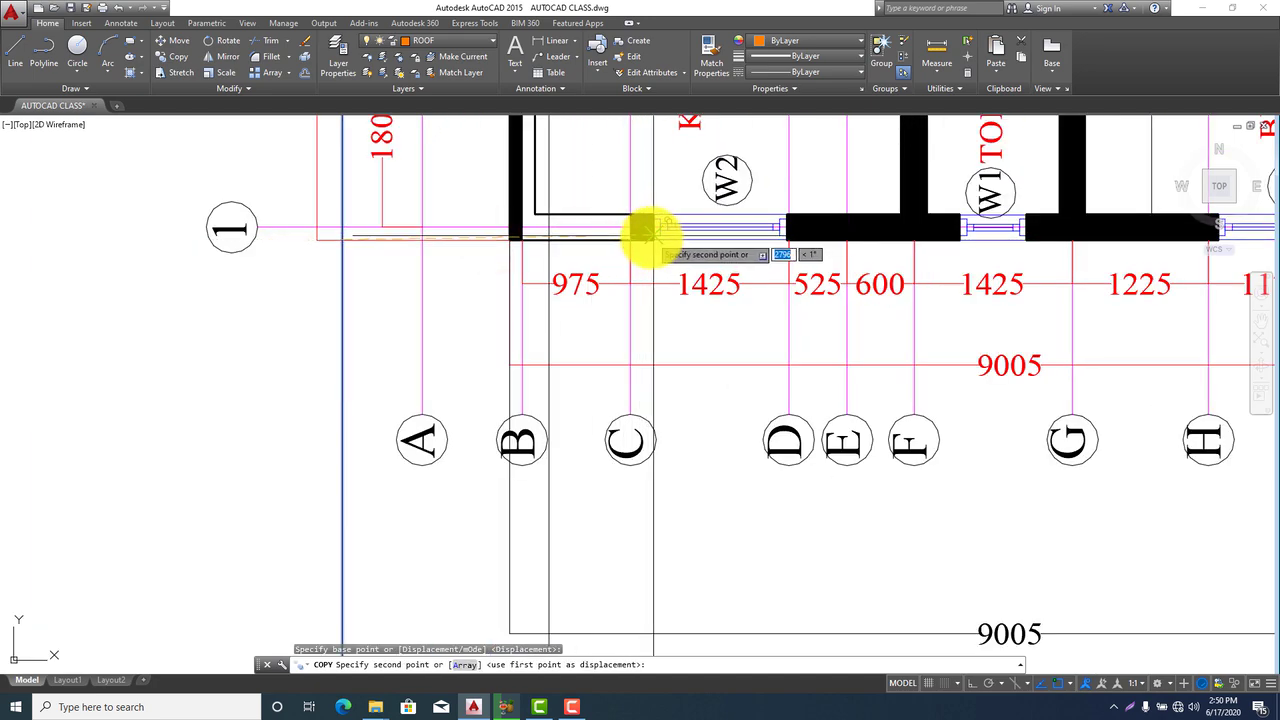
{"action": "left_click", "coordinate": [645, 238]}
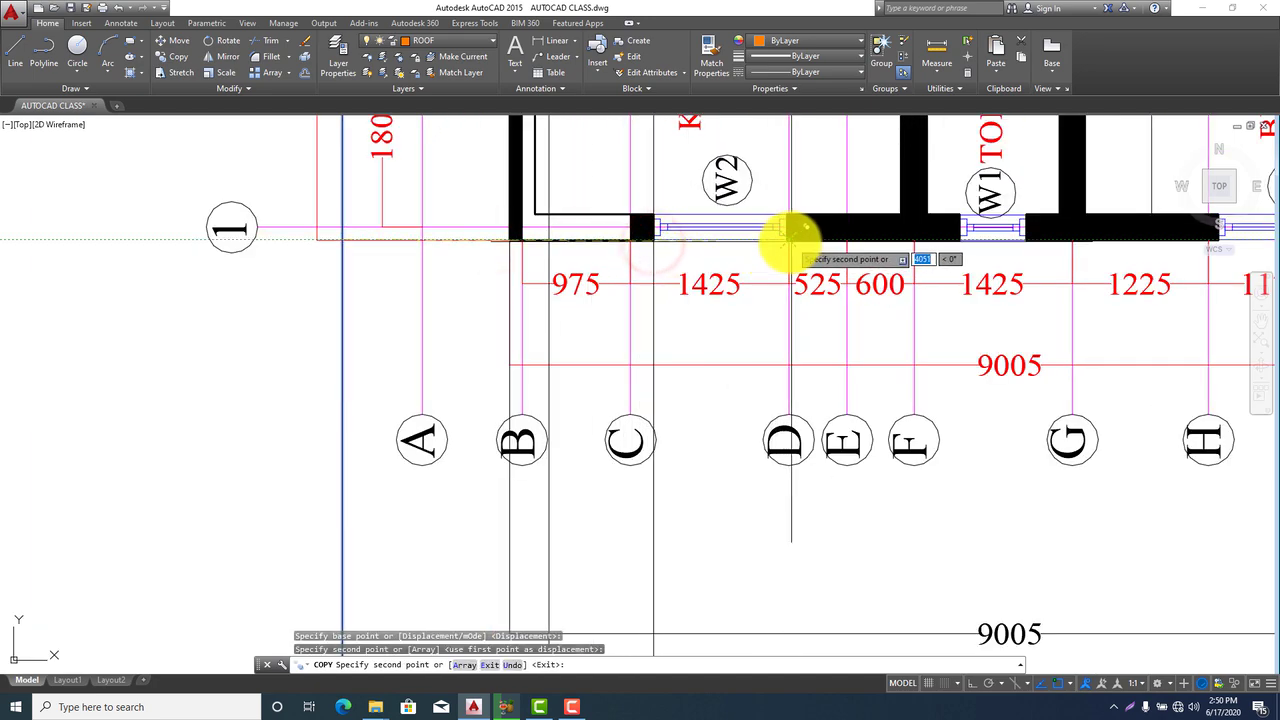
Place further copies of the projection line at the kitchen W2 window's east jamb and the toilet W1 window's west jamb
{"action": "scroll", "coordinate": [787, 232], "scroll_direction": "up", "scroll_amount": 6}
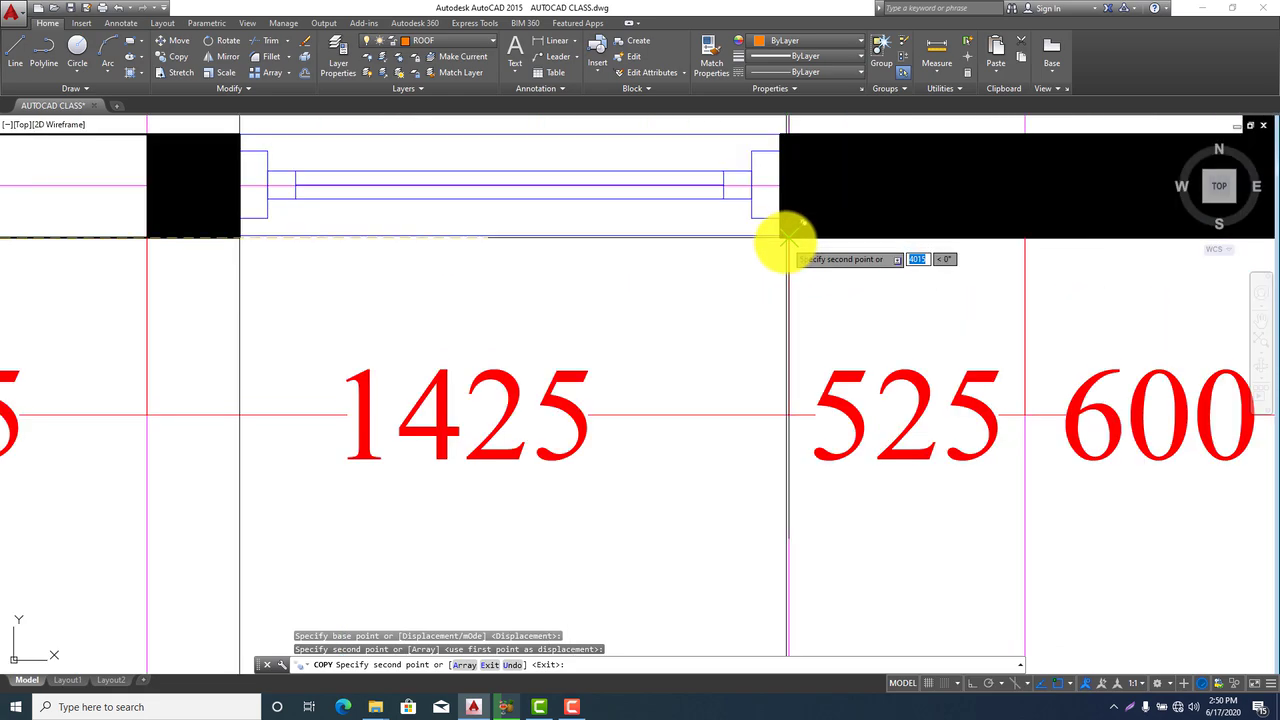
{"action": "scroll", "coordinate": [766, 306], "scroll_direction": "down", "scroll_amount": 6}
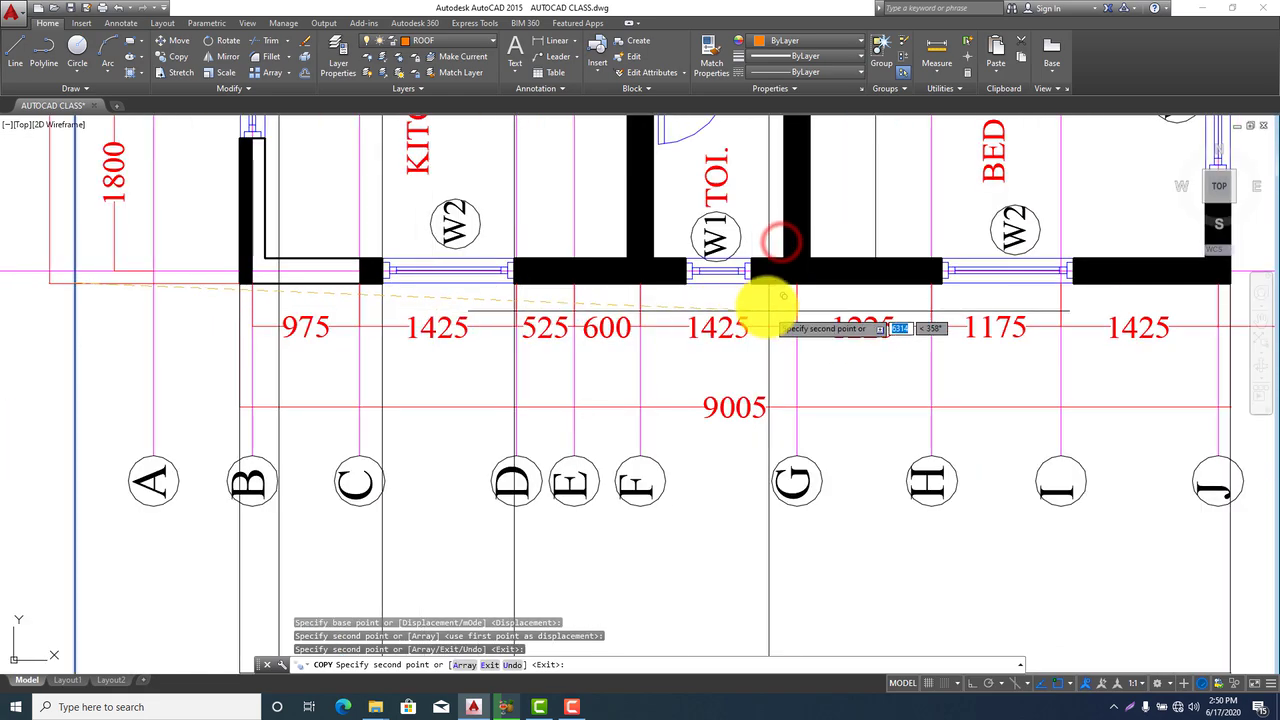
{"action": "scroll", "coordinate": [612, 270], "scroll_direction": "up", "scroll_amount": 10}
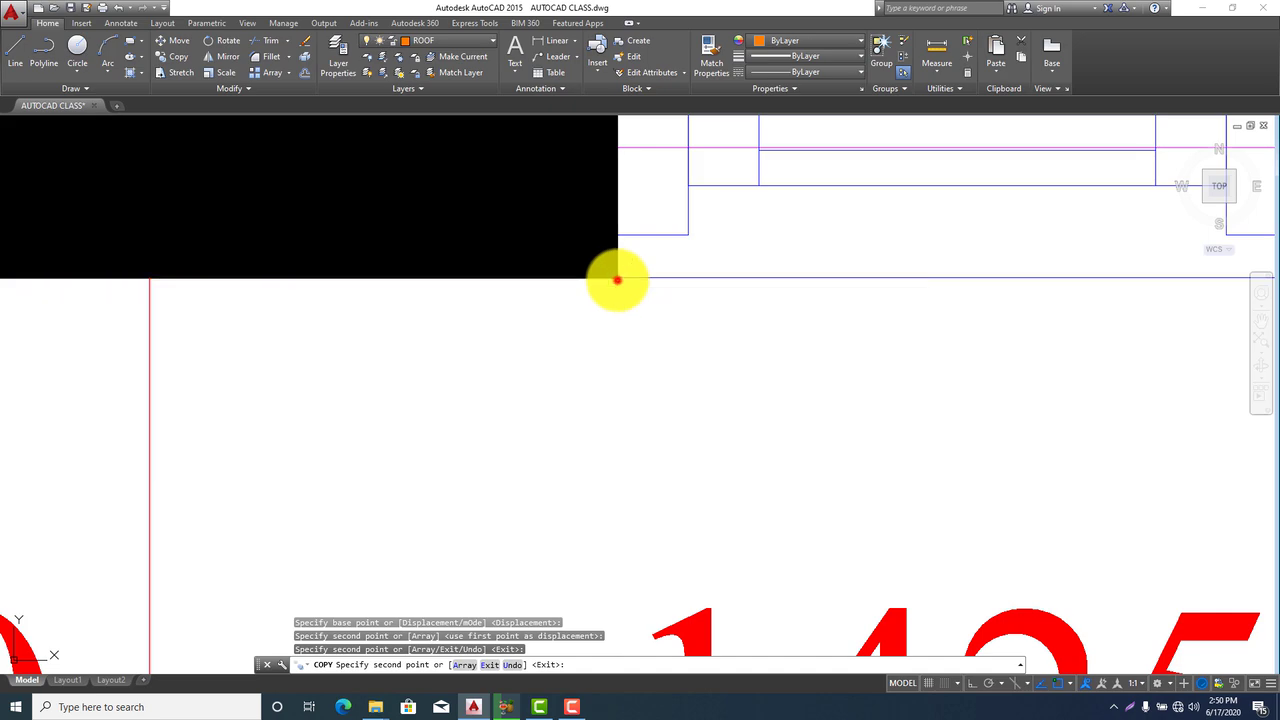
Copy the vertical projection line to both edges of the W1 and W2 windows along the plan's bottom wall
{"action": "left_click", "coordinate": [617, 280]}
{"action": "scroll", "coordinate": [980, 297], "scroll_direction": "down", "scroll_amount": 3}
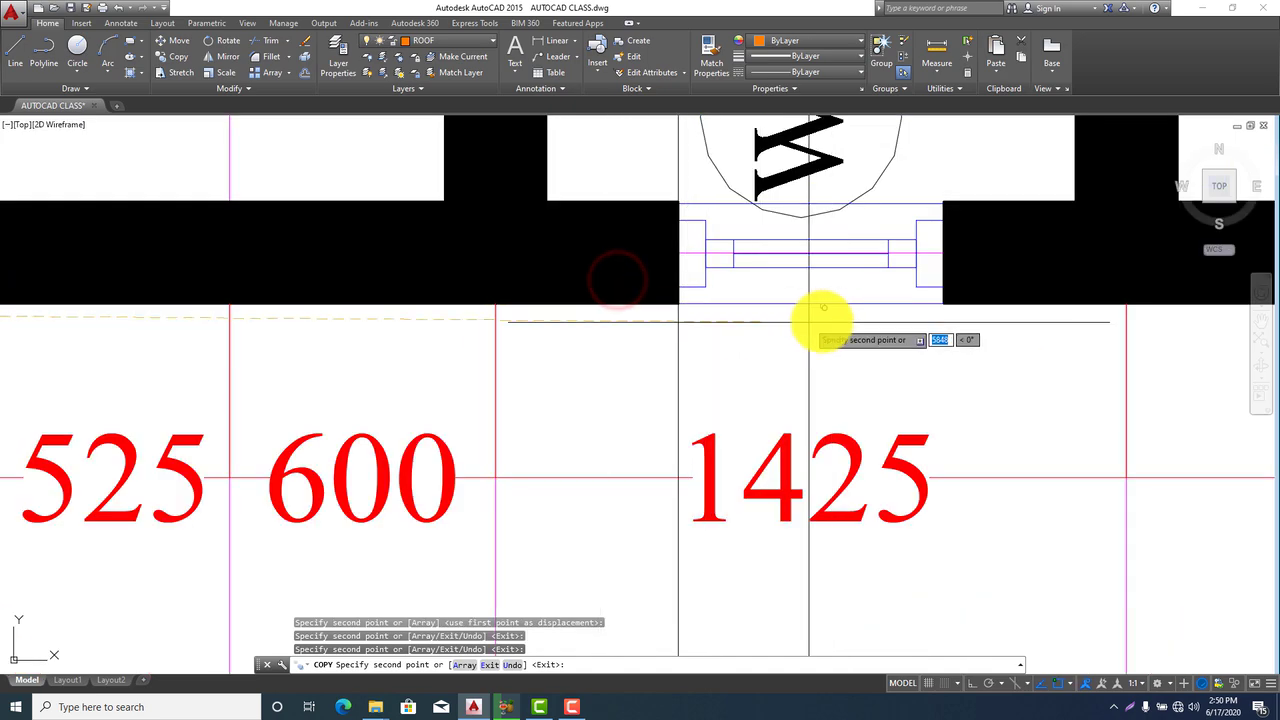
{"action": "left_click", "coordinate": [940, 304]}
{"action": "scroll", "coordinate": [986, 360], "scroll_direction": "down", "scroll_amount": 4}
{"action": "scroll", "coordinate": [785, 330], "scroll_direction": "up", "scroll_amount": 4}
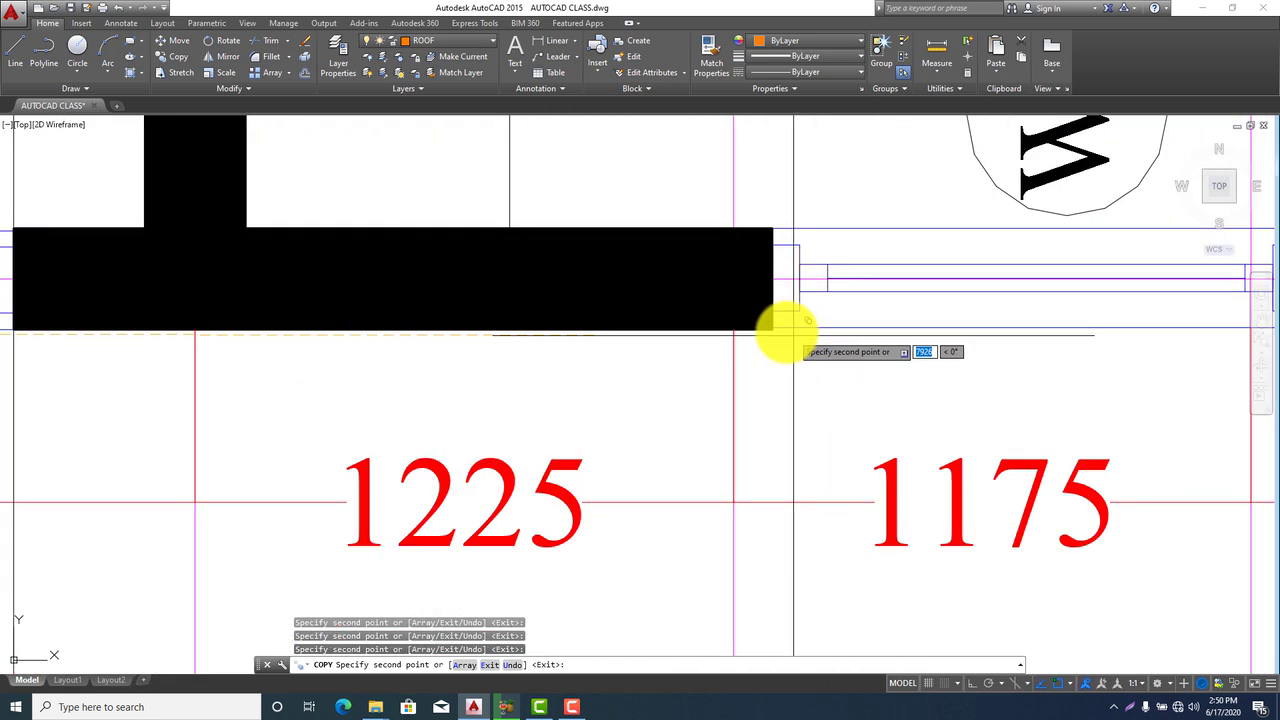
{"action": "scroll", "coordinate": [720, 380], "scroll_direction": "down", "scroll_amount": 2}
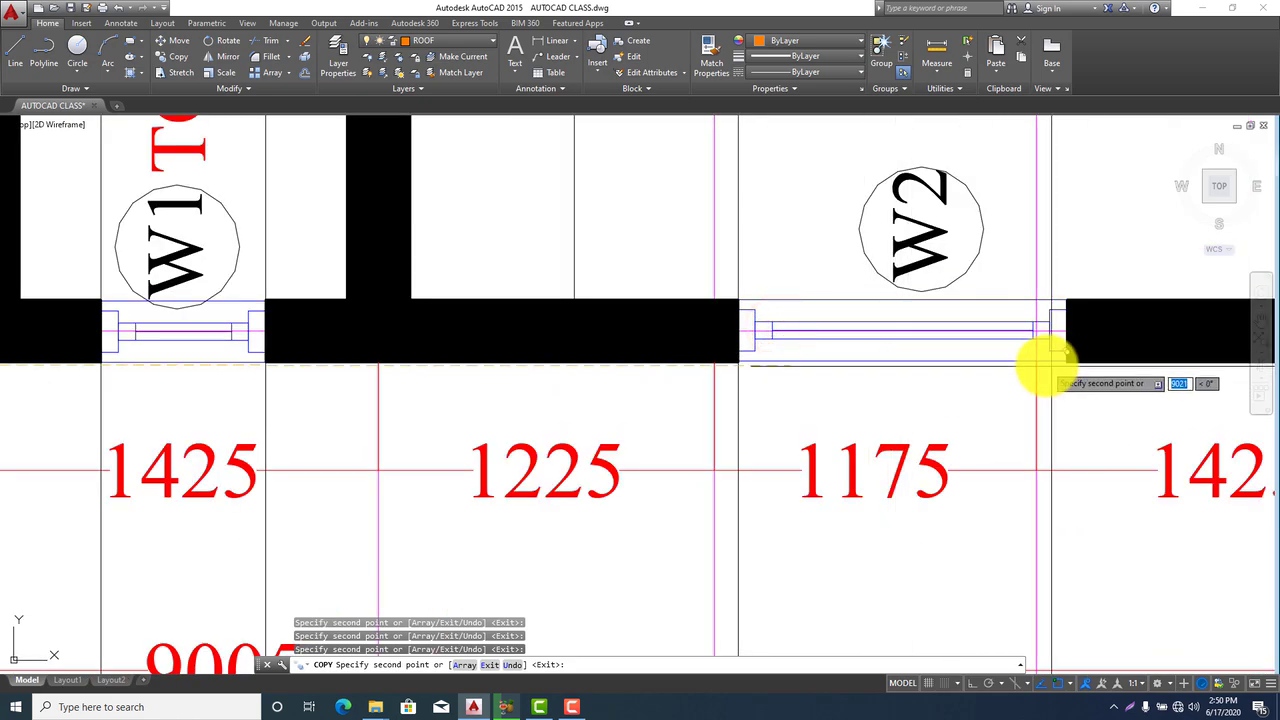
{"action": "left_click", "coordinate": [1066, 363]}
{"action": "scroll", "coordinate": [730, 374], "scroll_direction": "down", "scroll_amount": 5}
{"action": "middle_click_drag", "start_coordinate": [778, 453], "coordinate": [812, 294]}
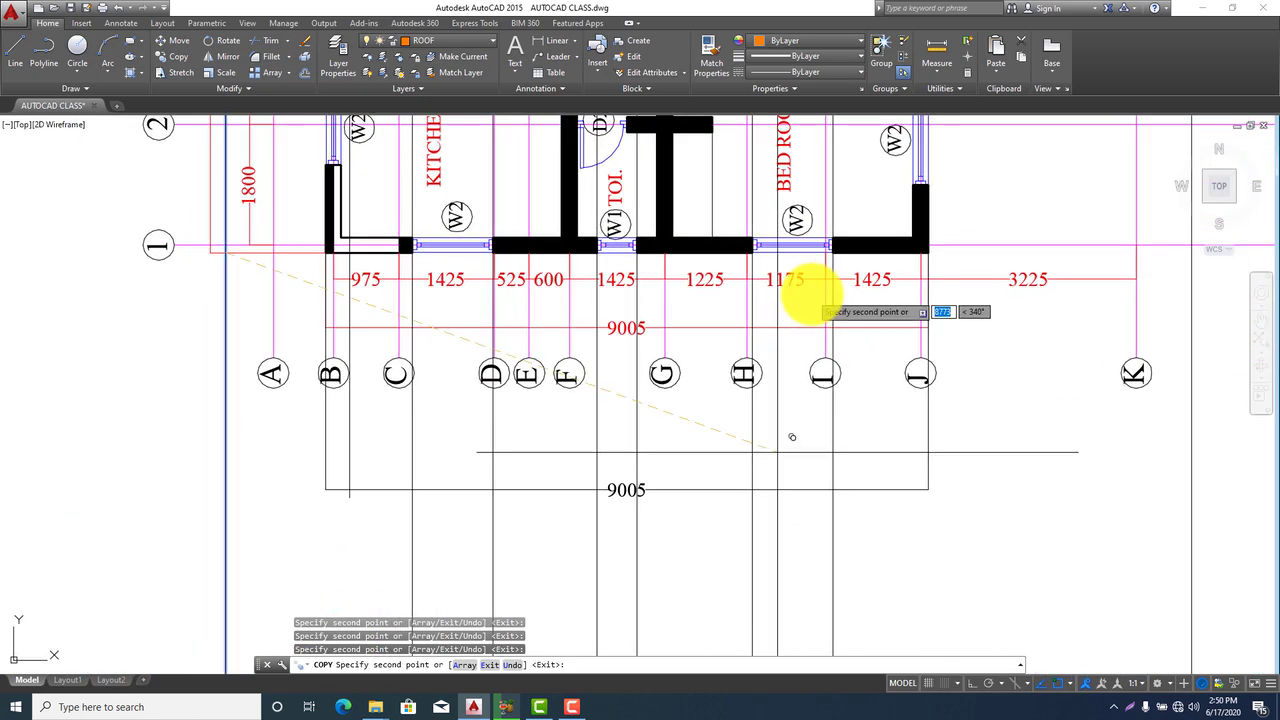
{"action": "scroll", "coordinate": [807, 296], "scroll_direction": "down", "scroll_amount": 5}
{"action": "middle_click_drag", "start_coordinate": [763, 431], "coordinate": [777, 357]}
{"action": "scroll", "coordinate": [750, 373], "scroll_direction": "up", "scroll_amount": 5}
{"action": "key", "text": "Escape"}
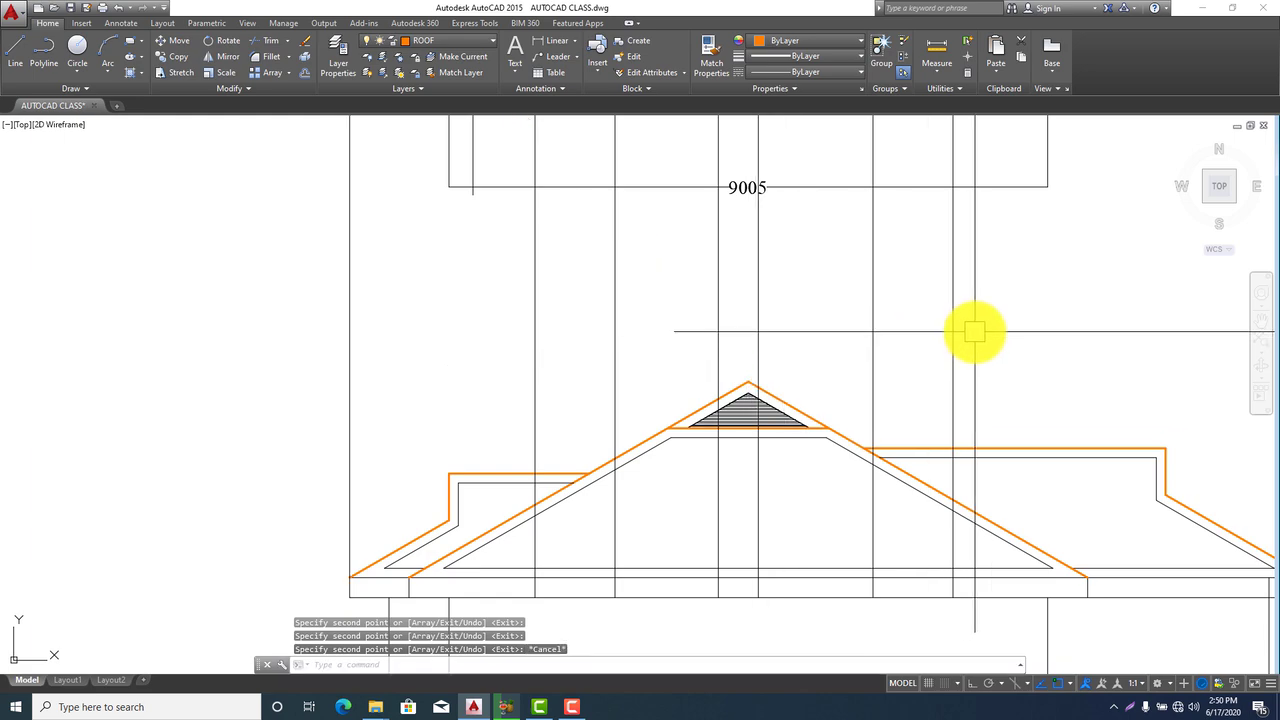
Extend the window projection lines through the roof elevation down to the ground line
{"action": "type", "text": "ex"}
{"action": "key", "text": "Return"}
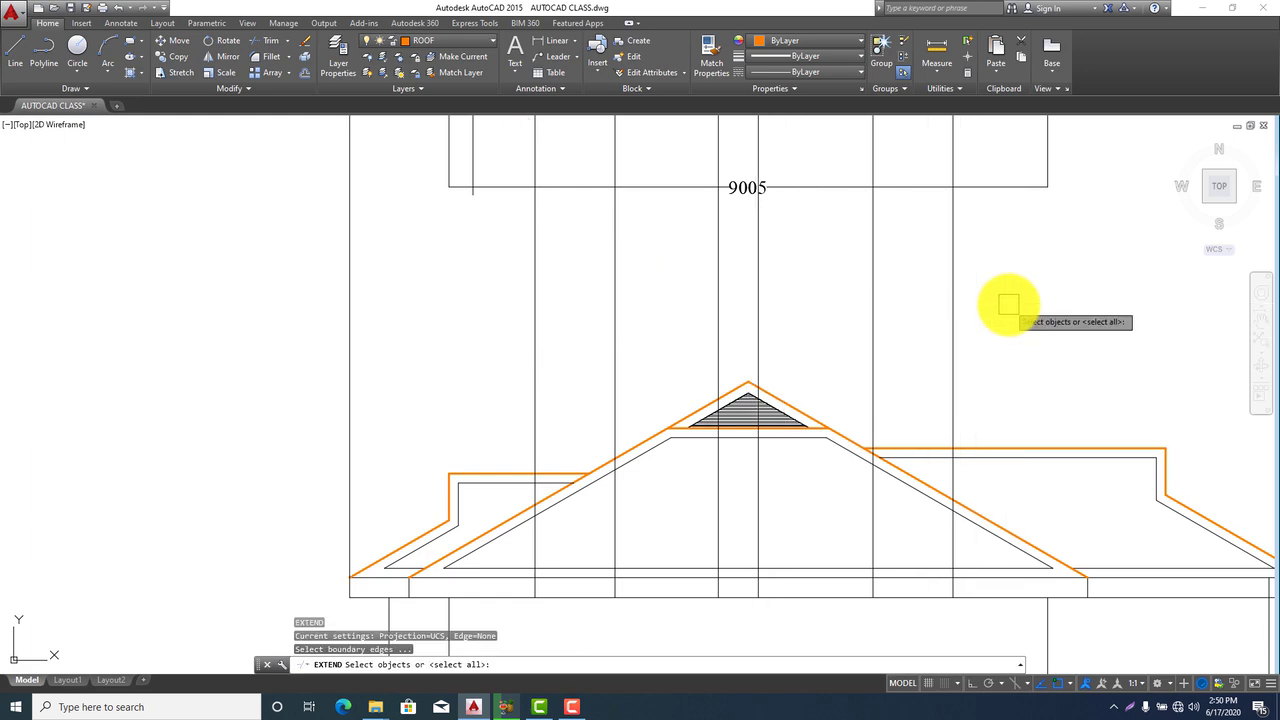
{"action": "key", "text": "Return"}
{"action": "left_click", "coordinate": [1014, 288]}
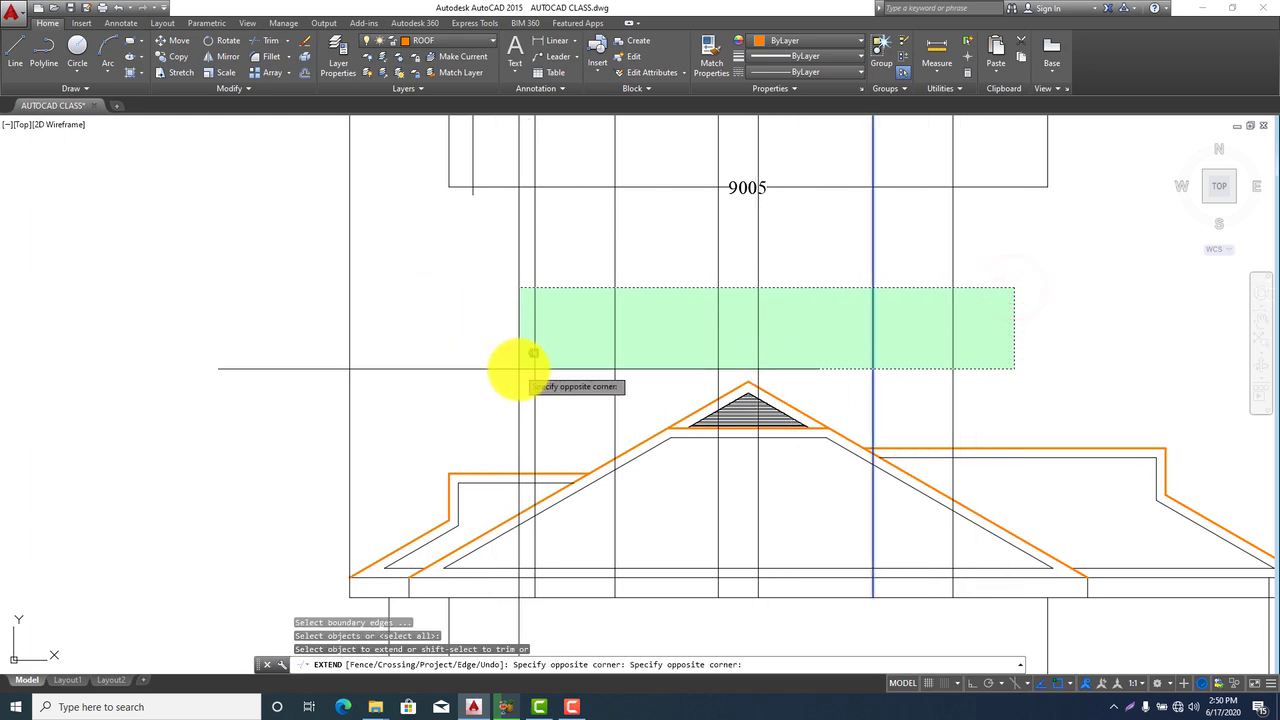
{"action": "middle_click_drag", "start_coordinate": [519, 368], "coordinate": [568, 260]}
{"action": "left_click", "coordinate": [566, 255]}
{"action": "left_click", "coordinate": [1057, 191]}
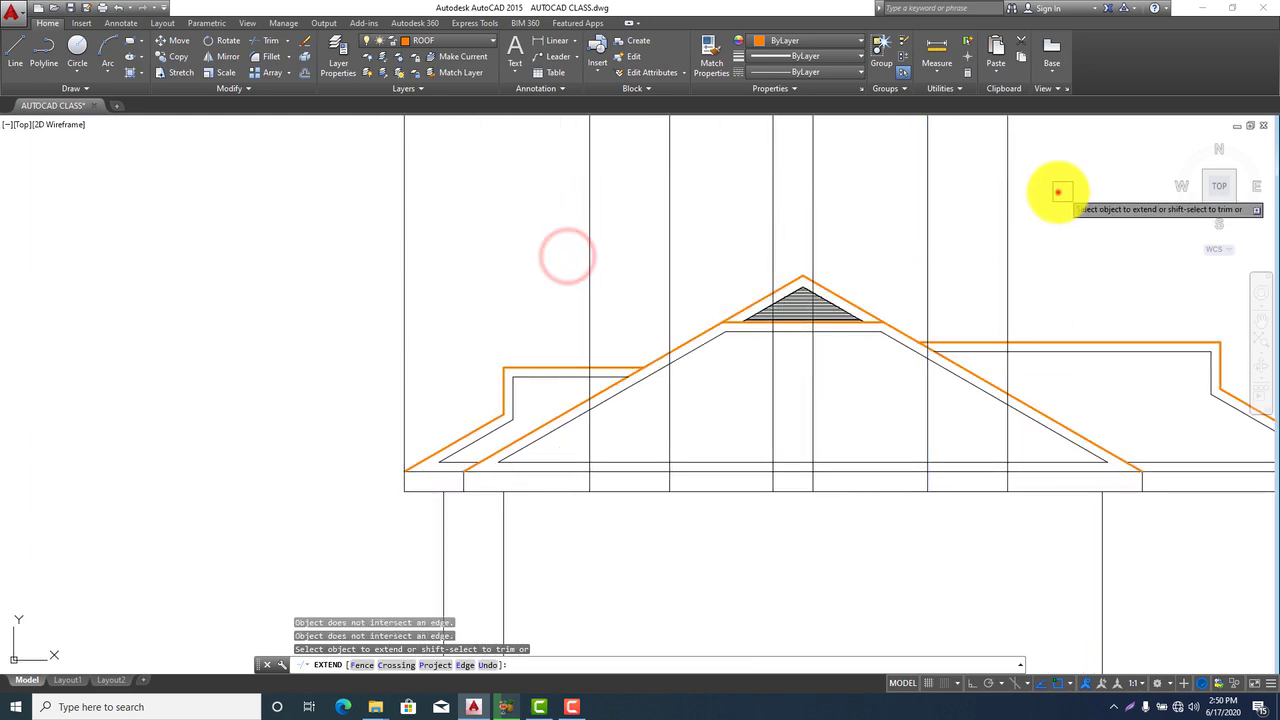
{"action": "left_click", "coordinate": [681, 249]}
{"action": "left_click", "coordinate": [1080, 191]}
{"action": "left_click", "coordinate": [503, 246]}
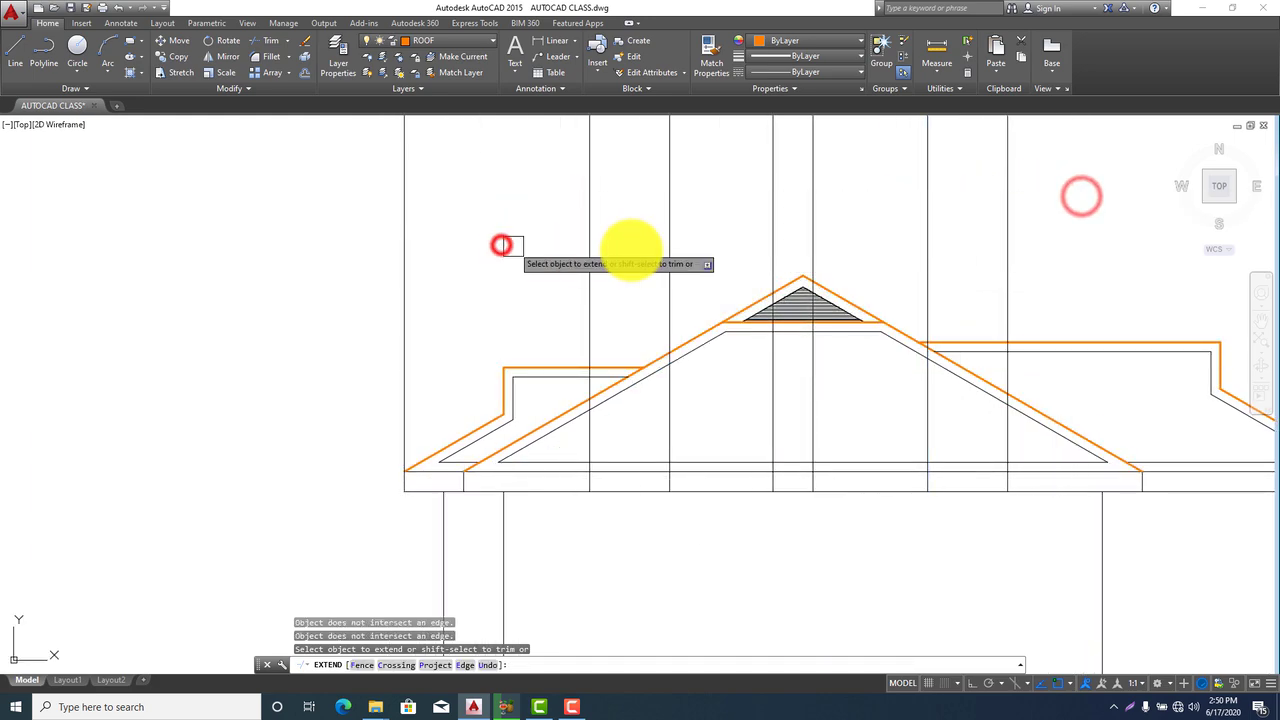
{"action": "left_click", "coordinate": [979, 202]}
{"action": "left_click", "coordinate": [557, 246]}
{"action": "left_click", "coordinate": [586, 280]}
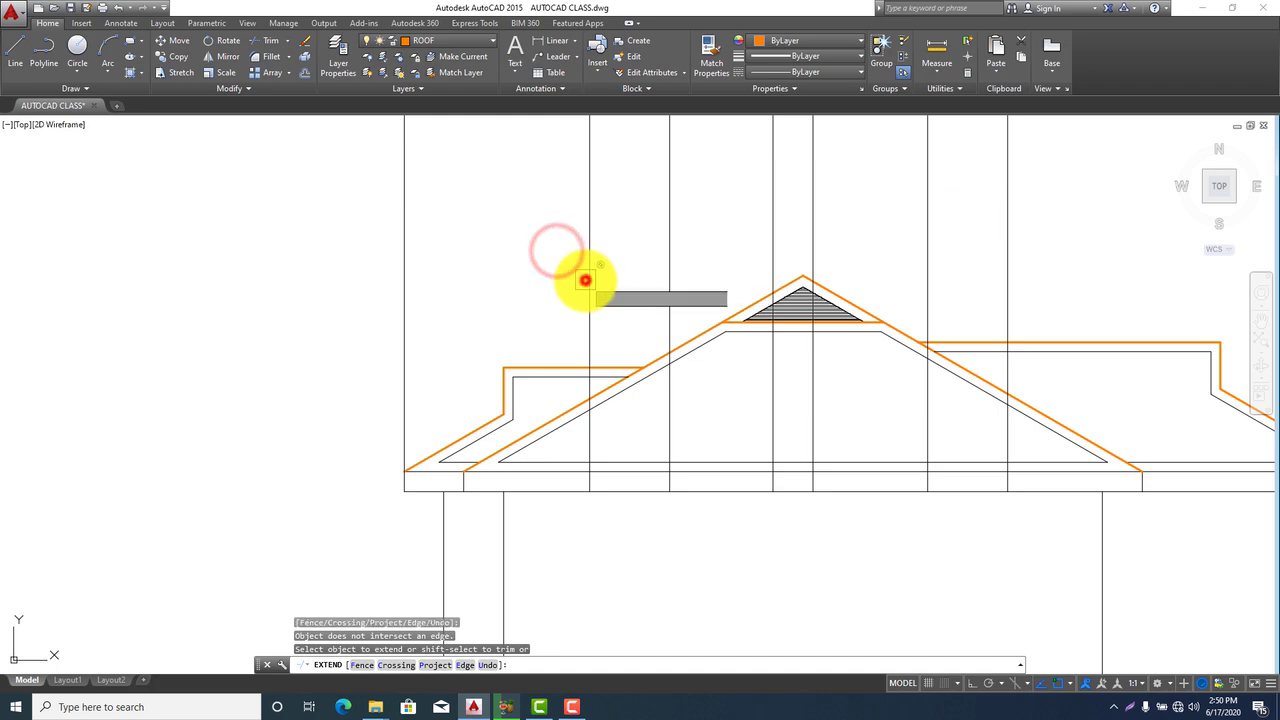
{"action": "scroll", "coordinate": [600, 275], "scroll_direction": "down", "scroll_amount": 2}
{"action": "left_click", "coordinate": [598, 272]}
{"action": "left_click", "coordinate": [932, 207]}
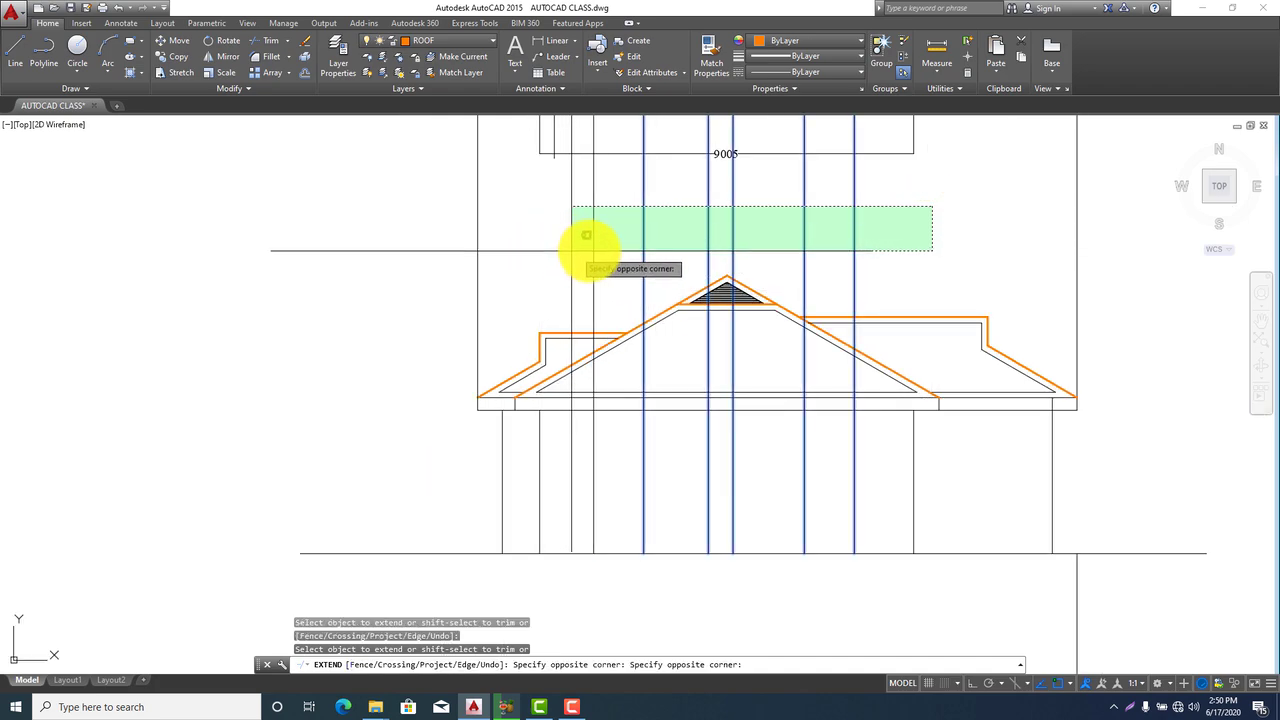
{"action": "left_click", "coordinate": [575, 248]}
{"action": "key", "text": "Escape"}
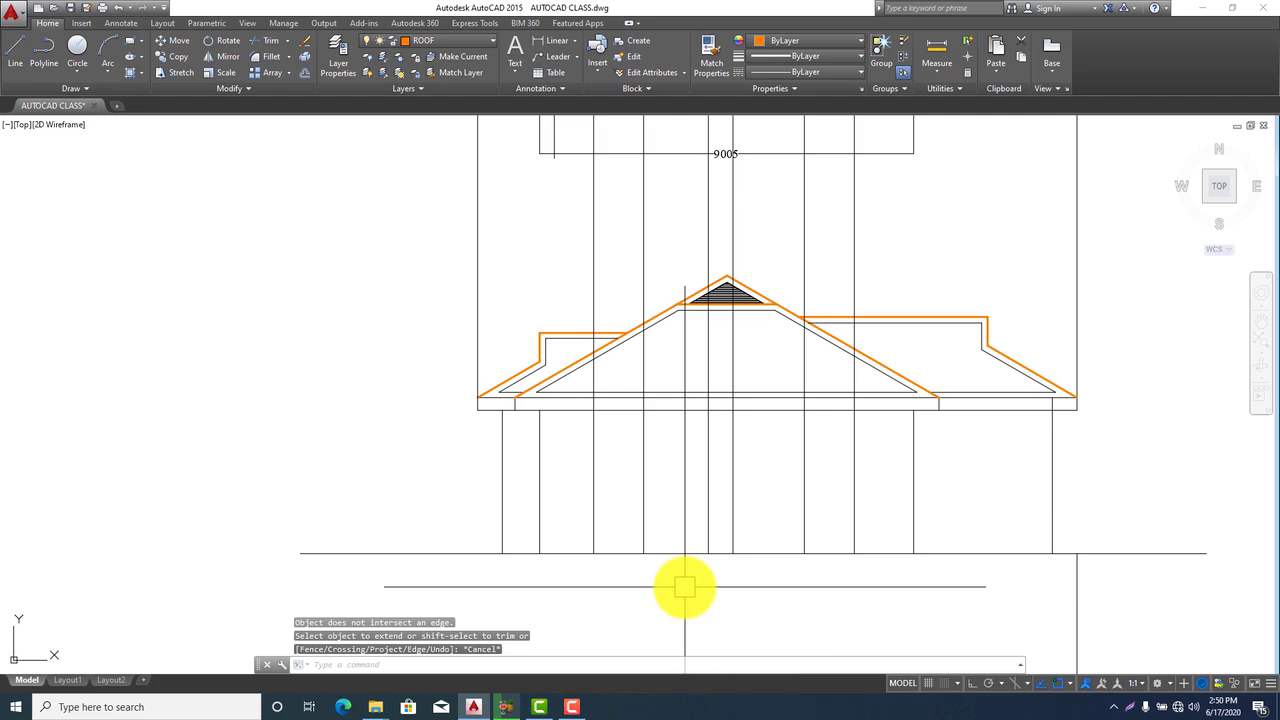
Offset the ground line 2100 upward and delete the resulting line
{"action": "type", "text": "o"}
{"action": "key", "text": "Return"}
{"action": "type", "text": "210"}
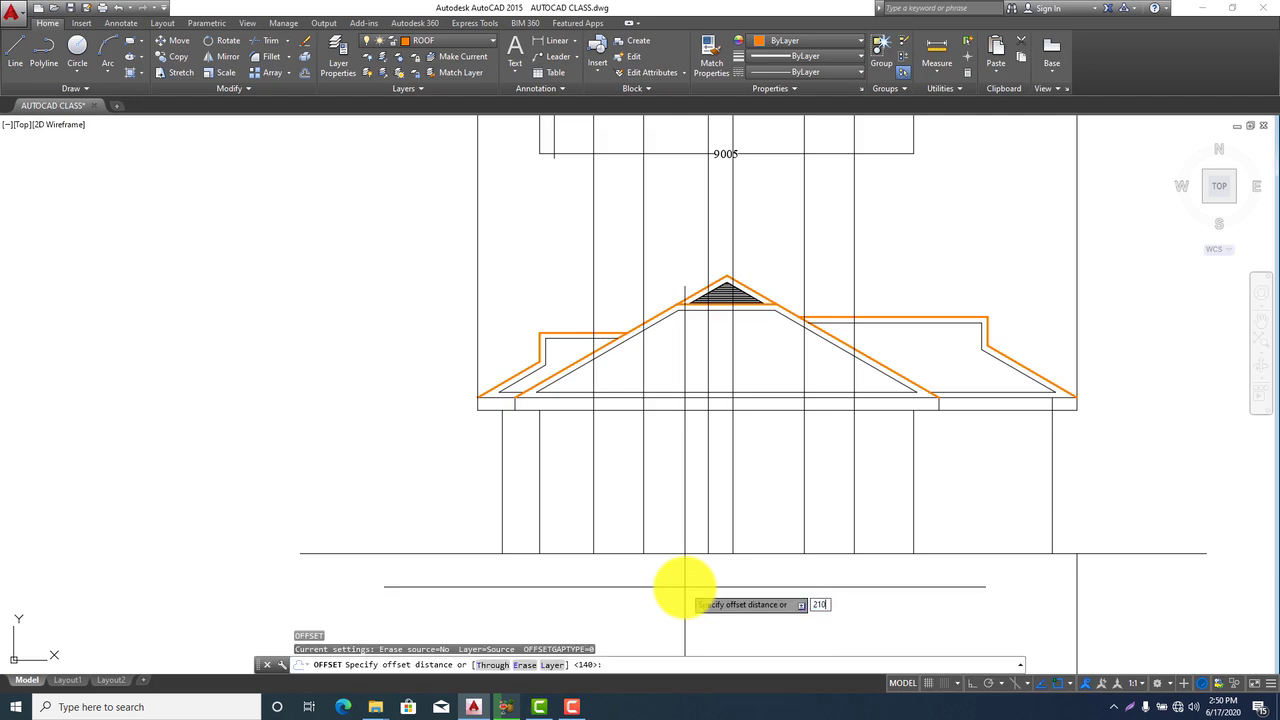
{"action": "type", "text": "0"}
{"action": "key", "text": "Return"}
{"action": "left_click", "coordinate": [679, 556]}
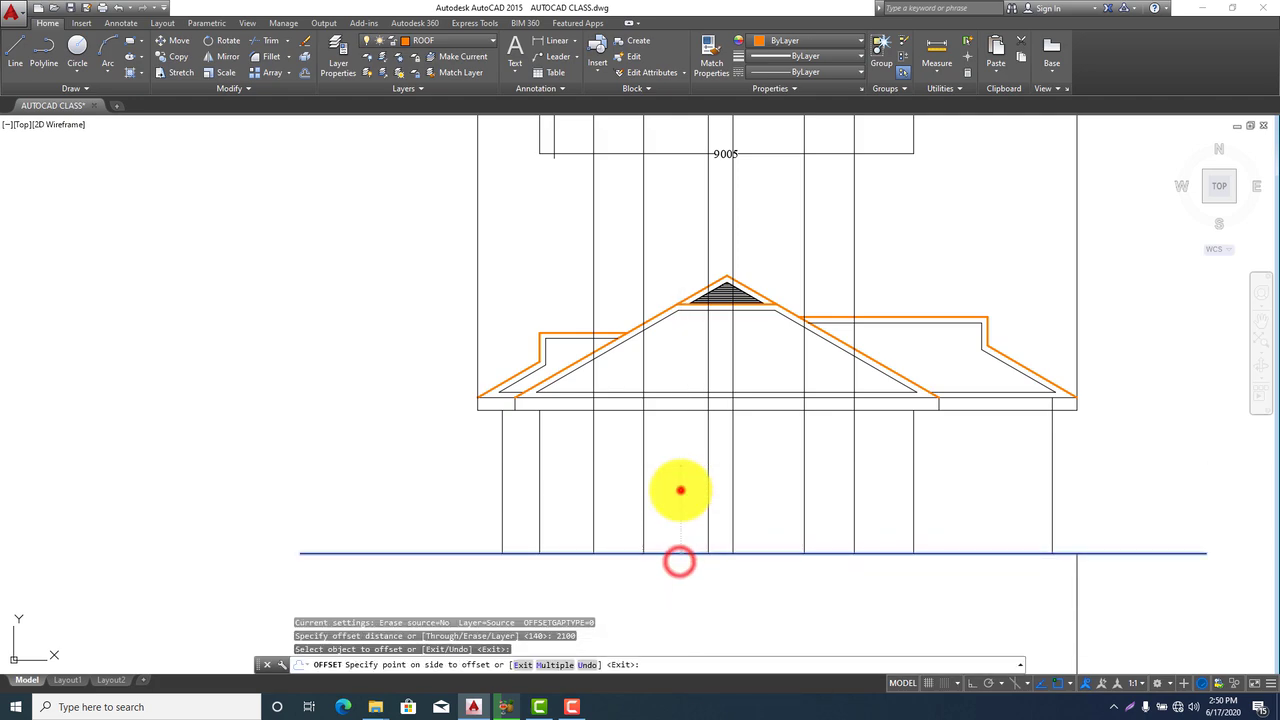
{"action": "left_click", "coordinate": [680, 490]}
{"action": "middle_click_drag", "start_coordinate": [630, 636], "coordinate": [634, 657]}
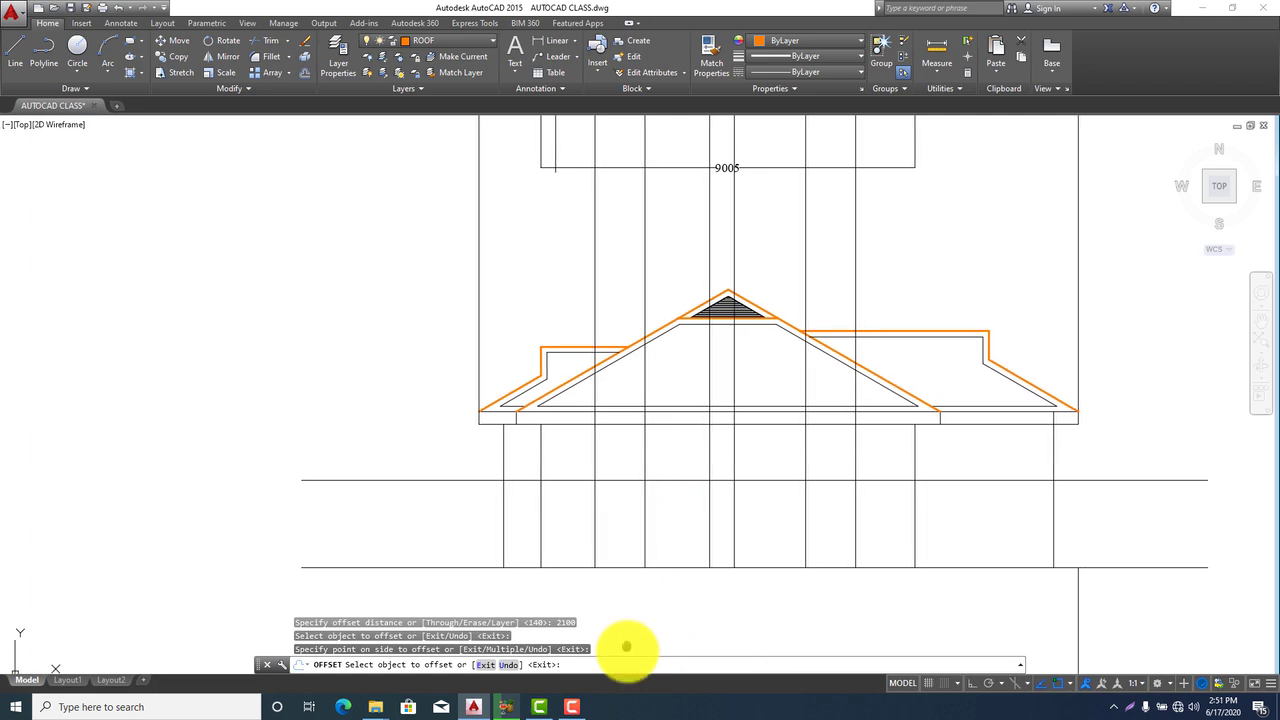
{"action": "middle_click_drag", "start_coordinate": [724, 555], "coordinate": [728, 571]}
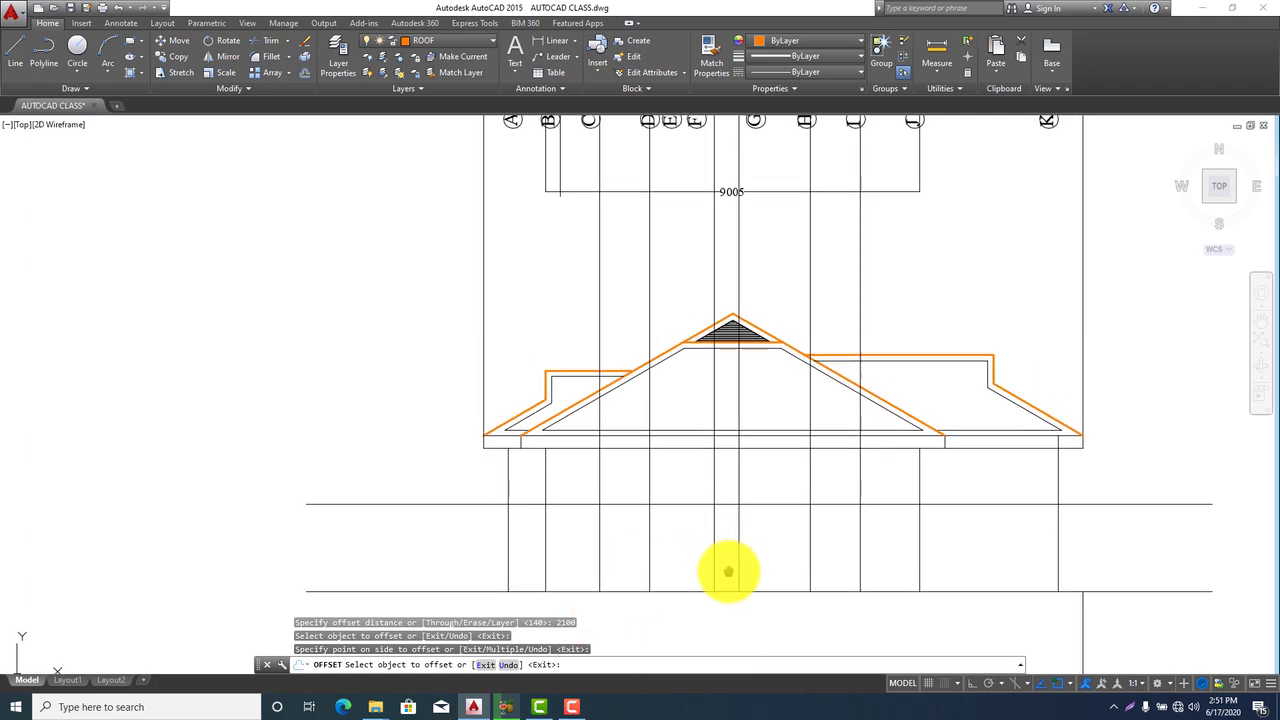
{"action": "key", "text": "Escape"}
{"action": "left_click", "coordinate": [571, 503]}
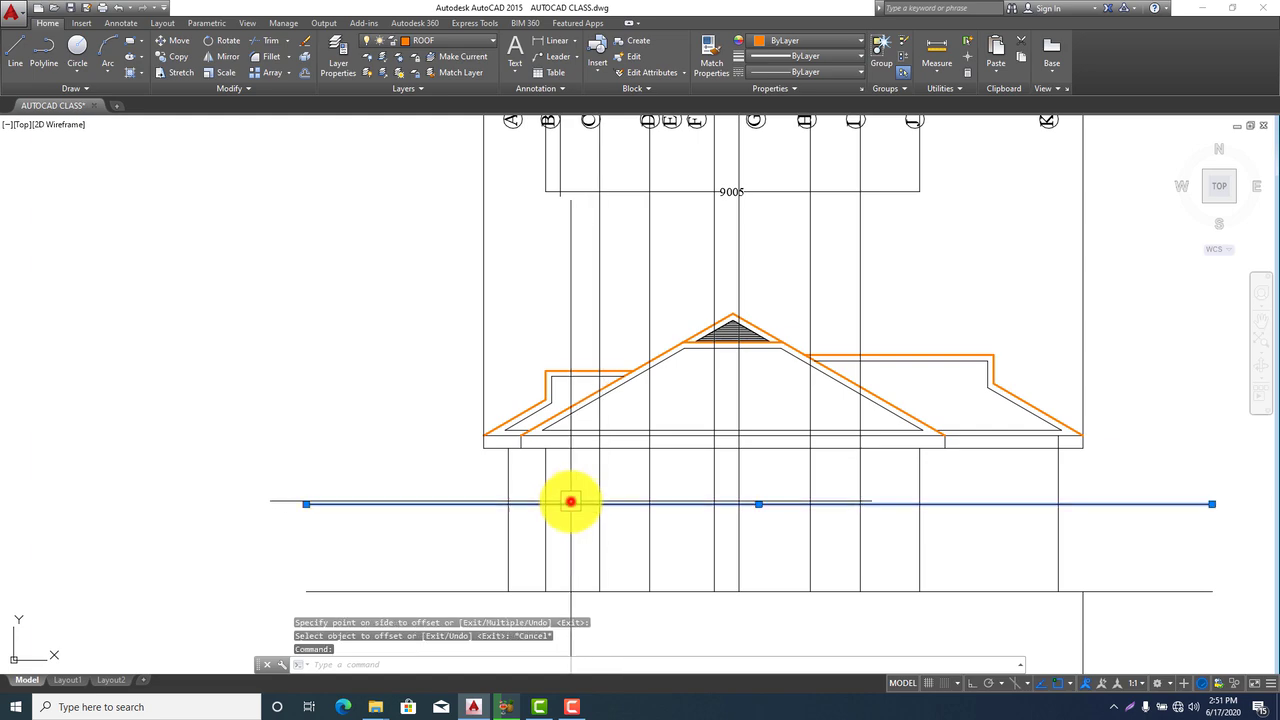
{"action": "key", "text": "Delete"}
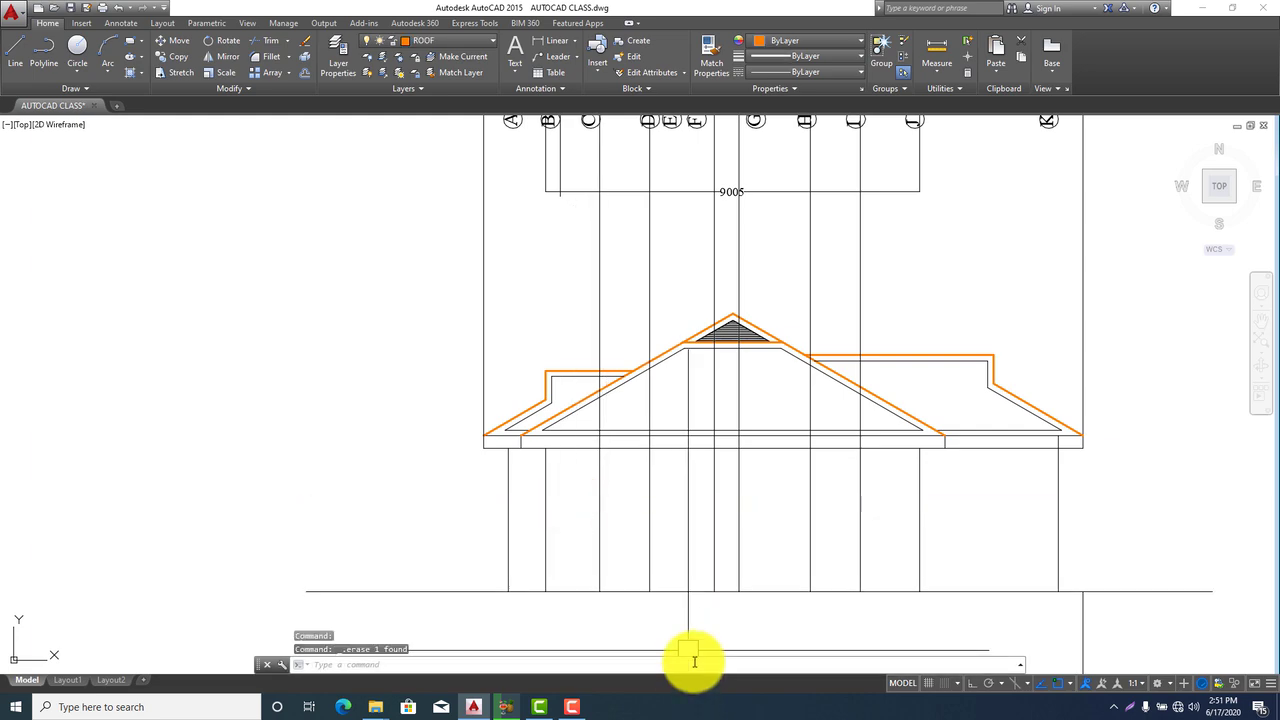
Offset the elevation's ground line upward by 450 to create the floor level line
{"action": "type", "text": "o"}
{"action": "key", "text": "Return"}
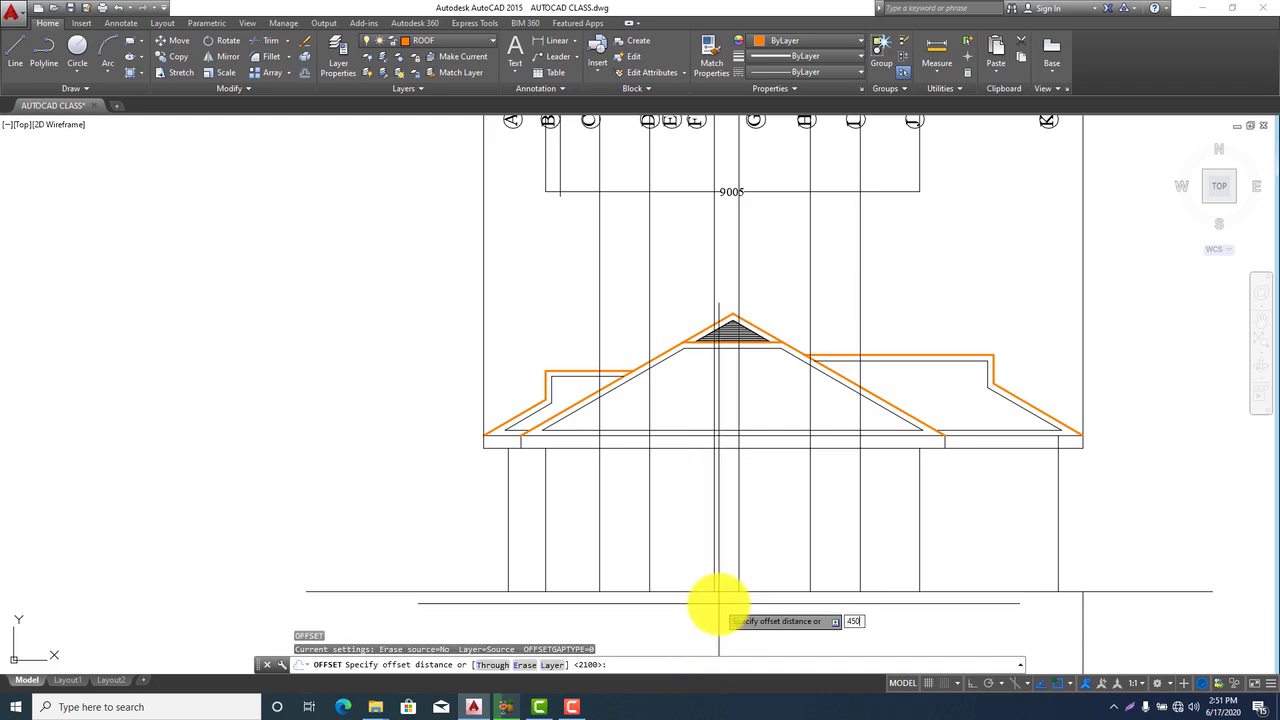
{"action": "key", "text": "Return"}
{"action": "left_click", "coordinate": [672, 593]}
{"action": "left_click", "coordinate": [679, 561]}
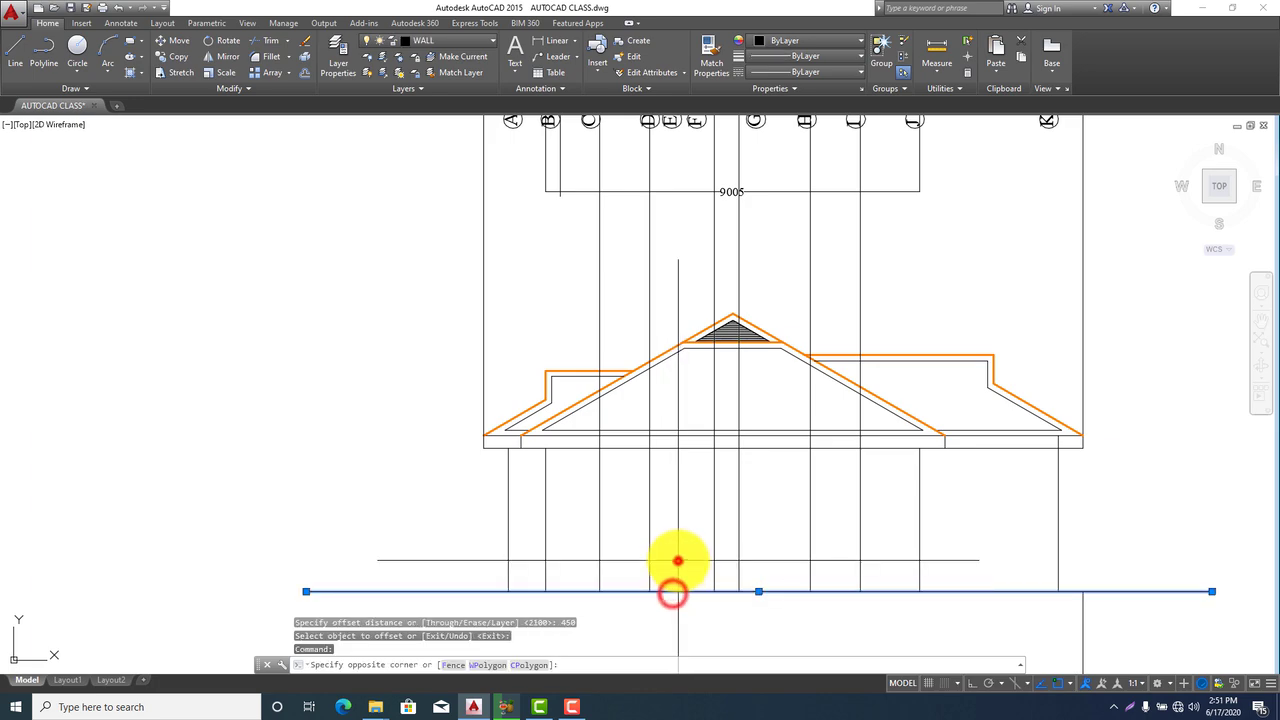
{"action": "key", "text": "Escape"}
{"action": "scroll", "coordinate": [344, 593], "scroll_direction": "up", "scroll_amount": 3}
{"action": "key", "text": "Escape"}
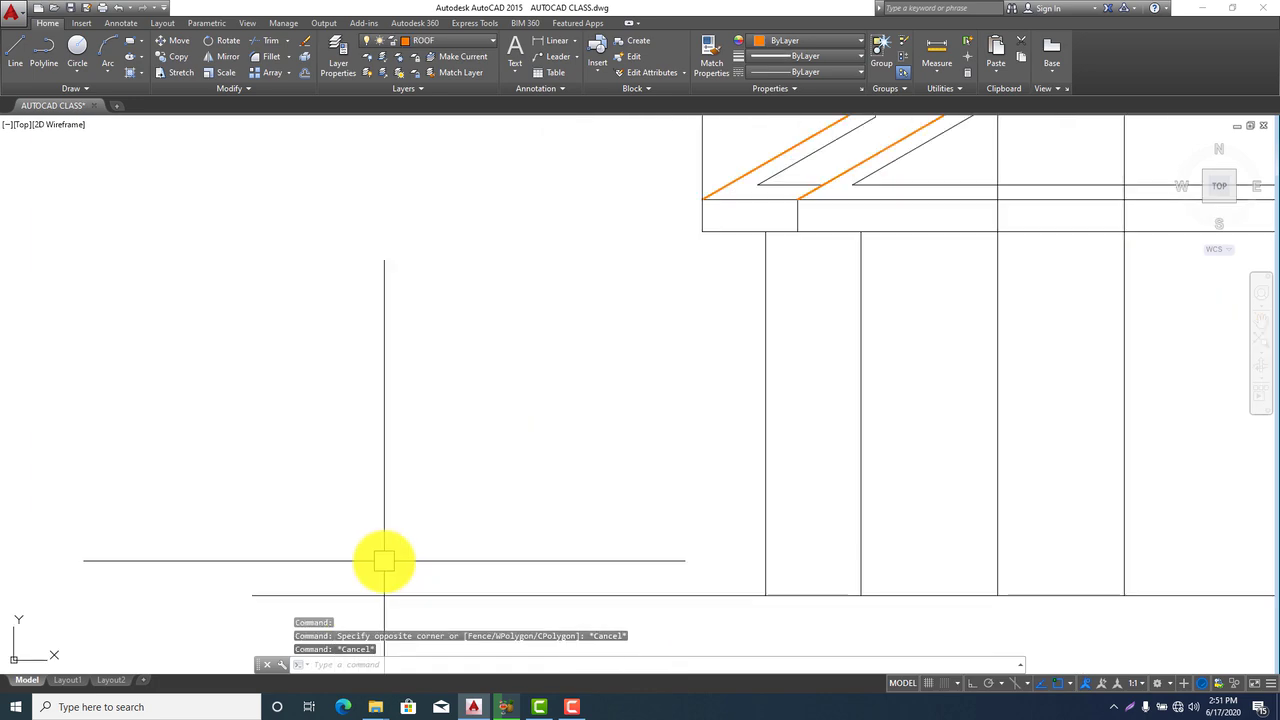
{"action": "middle_click_drag", "start_coordinate": [332, 496], "coordinate": [258, 413]}
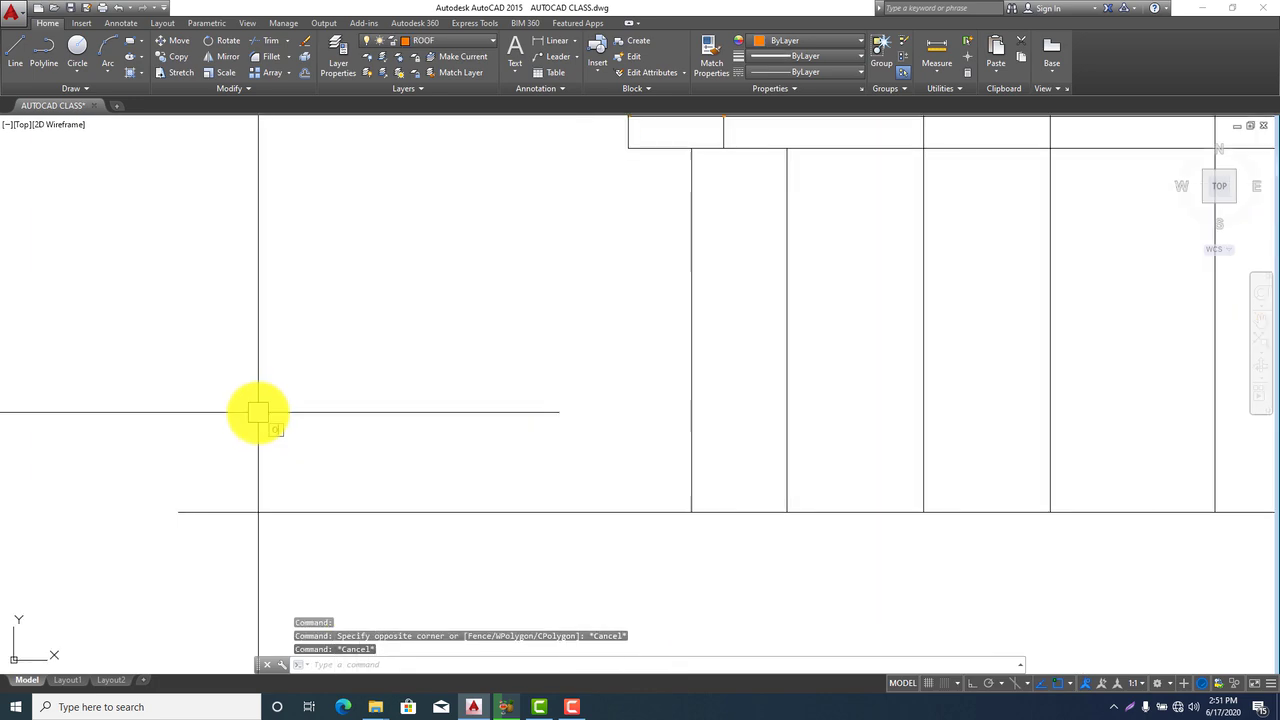
{"action": "key", "text": "Return"}
{"action": "key", "text": "Return"}
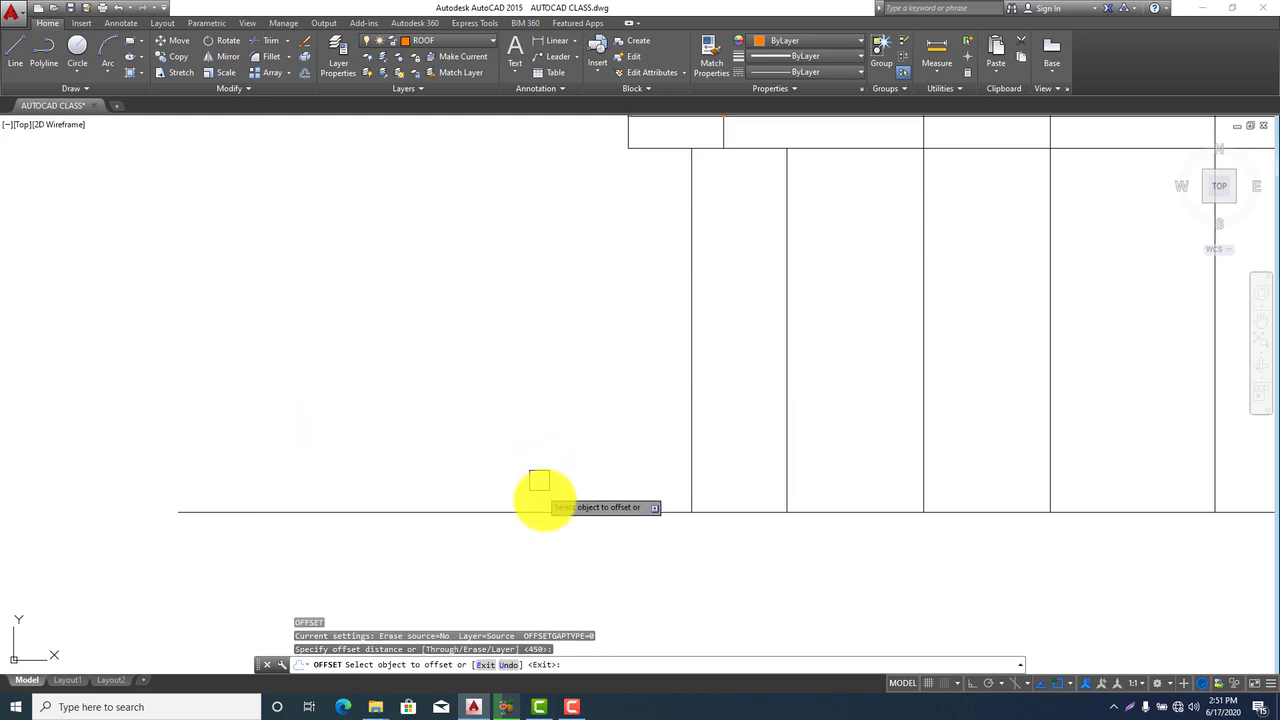
{"action": "left_click", "coordinate": [547, 512]}
{"action": "left_click", "coordinate": [560, 429]}
{"action": "scroll", "coordinate": [530, 460], "scroll_direction": "down", "scroll_amount": 5}
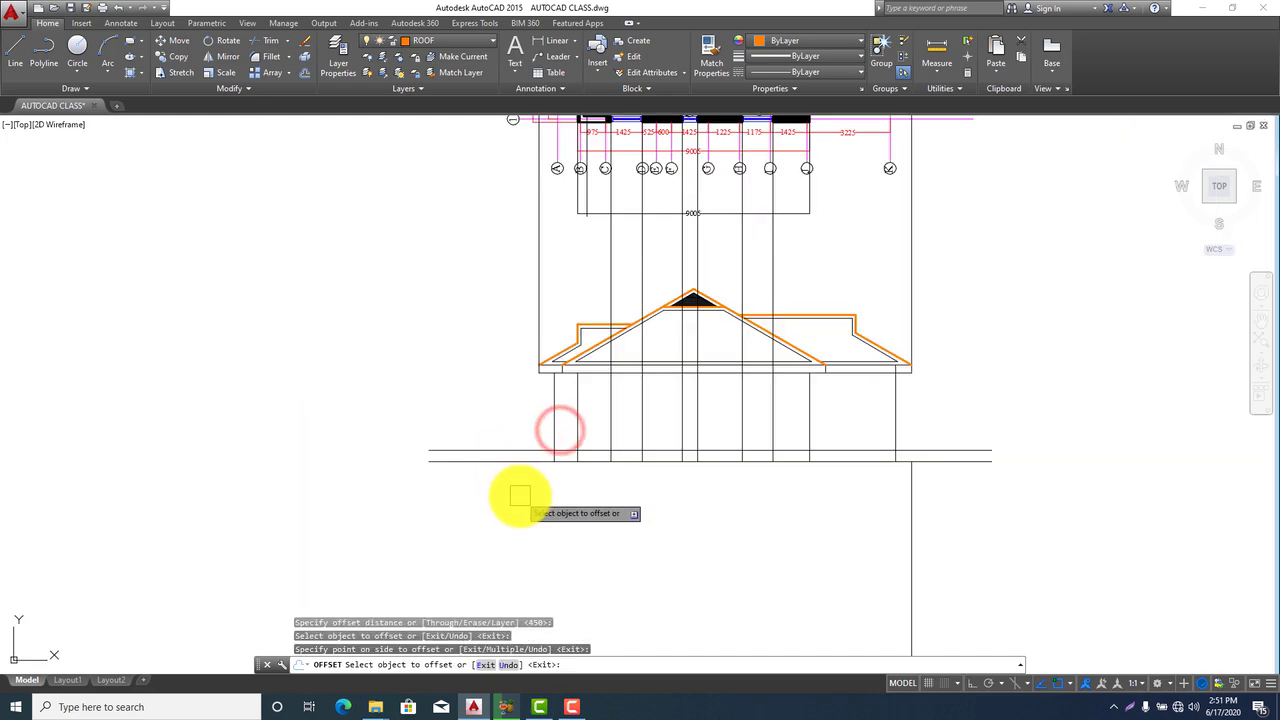
{"action": "key", "text": "Escape"}
Trim both ends of the floor level line that overhang the outermost vertical lines of the elevation
{"action": "type", "text": "tr"}
{"action": "key", "text": "Return"}
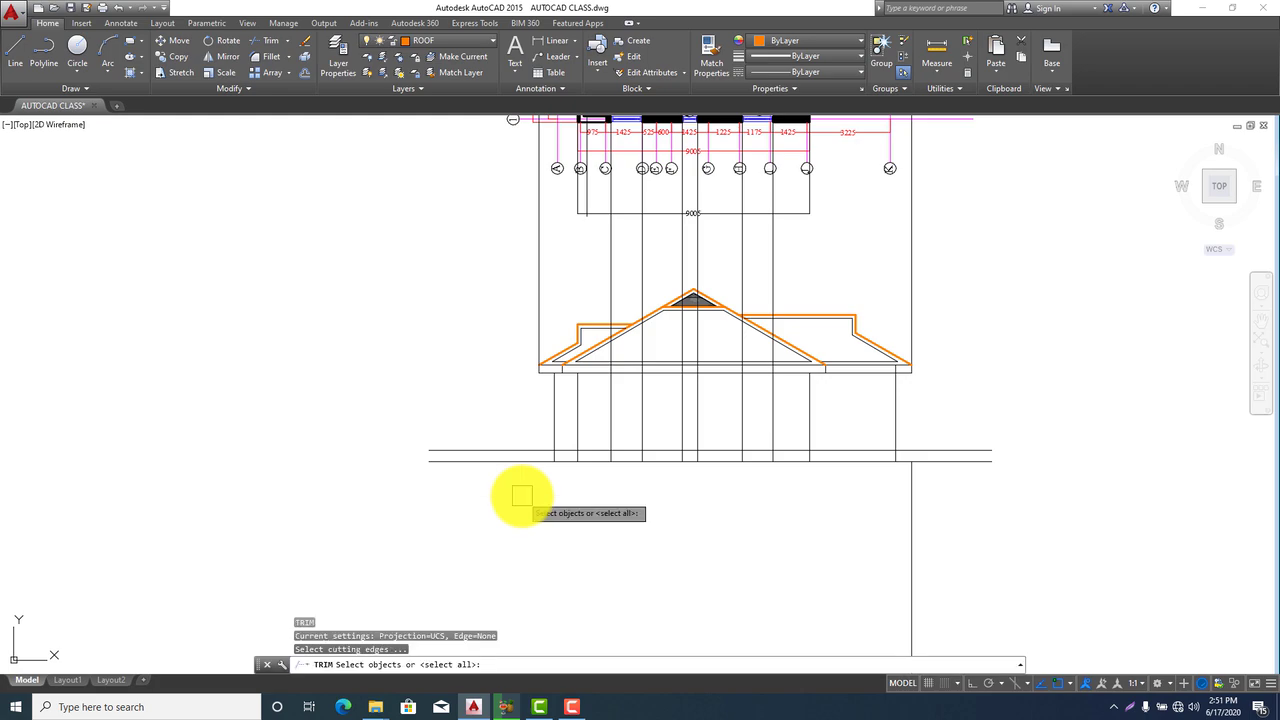
{"action": "scroll", "coordinate": [958, 430], "scroll_direction": "up", "scroll_amount": 3}
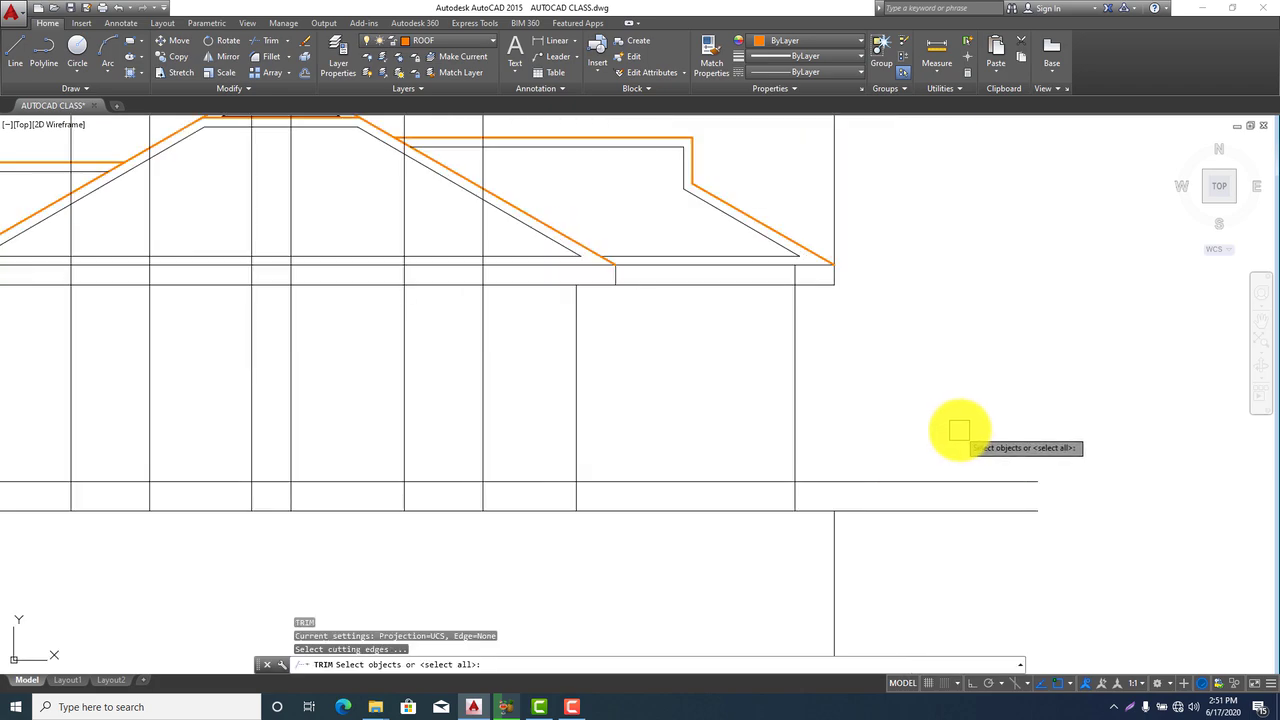
{"action": "left_click", "coordinate": [931, 489]}
{"action": "scroll", "coordinate": [880, 460], "scroll_direction": "down", "scroll_amount": 5}
{"action": "scroll", "coordinate": [680, 435], "scroll_direction": "up", "scroll_amount": 6}
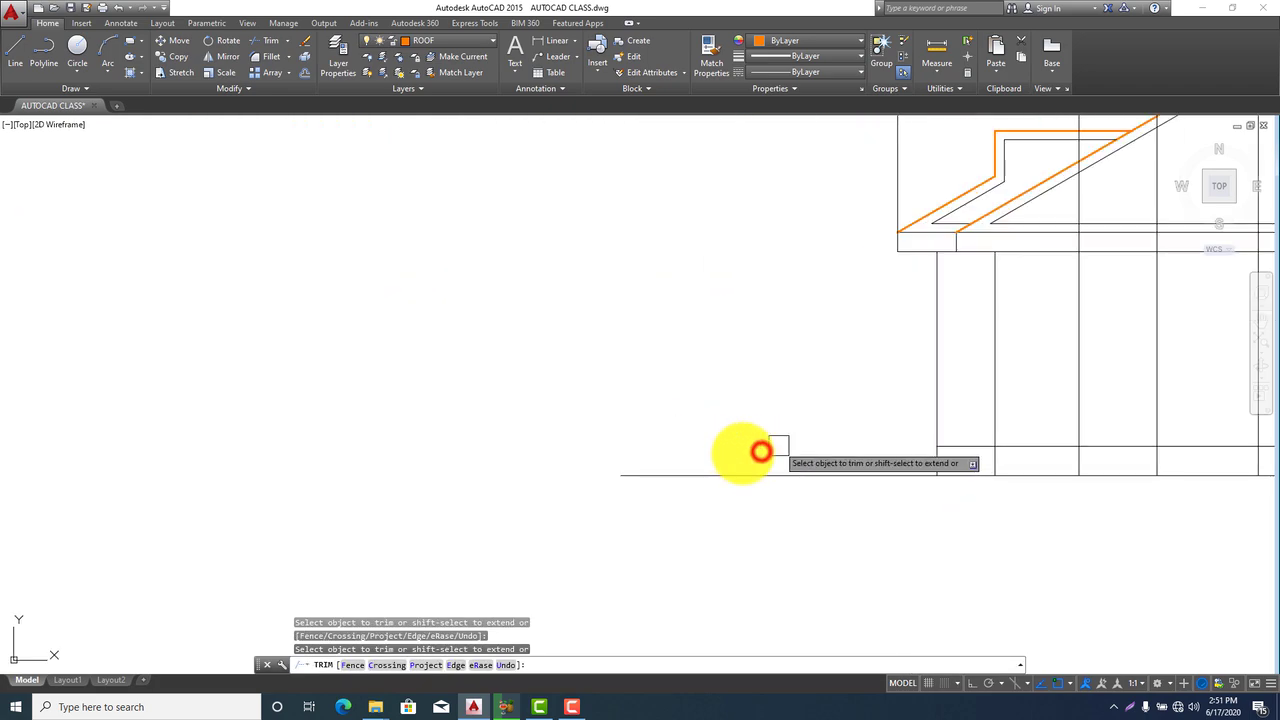
{"action": "scroll", "coordinate": [760, 449], "scroll_direction": "down", "scroll_amount": 3}
{"action": "scroll", "coordinate": [914, 517], "scroll_direction": "up", "scroll_amount": 1}
{"action": "key", "text": "Escape"}
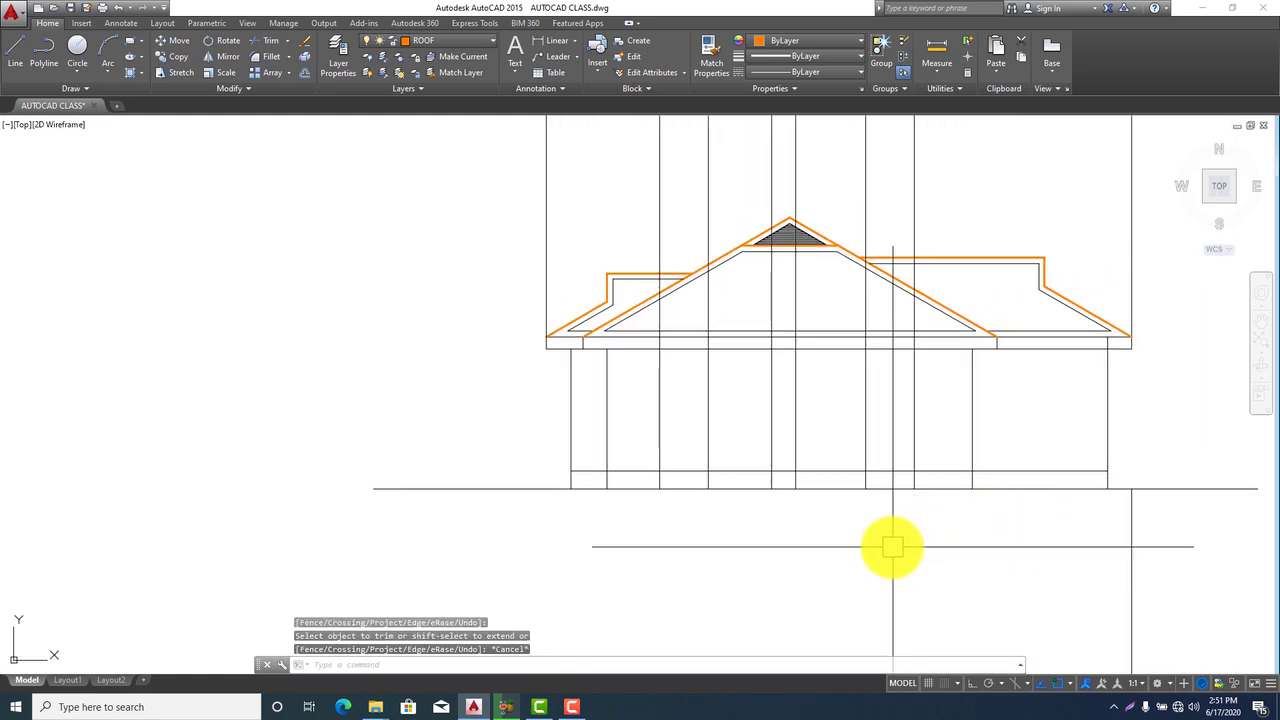
Offset the floor level line upward by 2100 to create the head level of the openings
{"action": "type", "text": "o"}
{"action": "key", "text": "Return"}
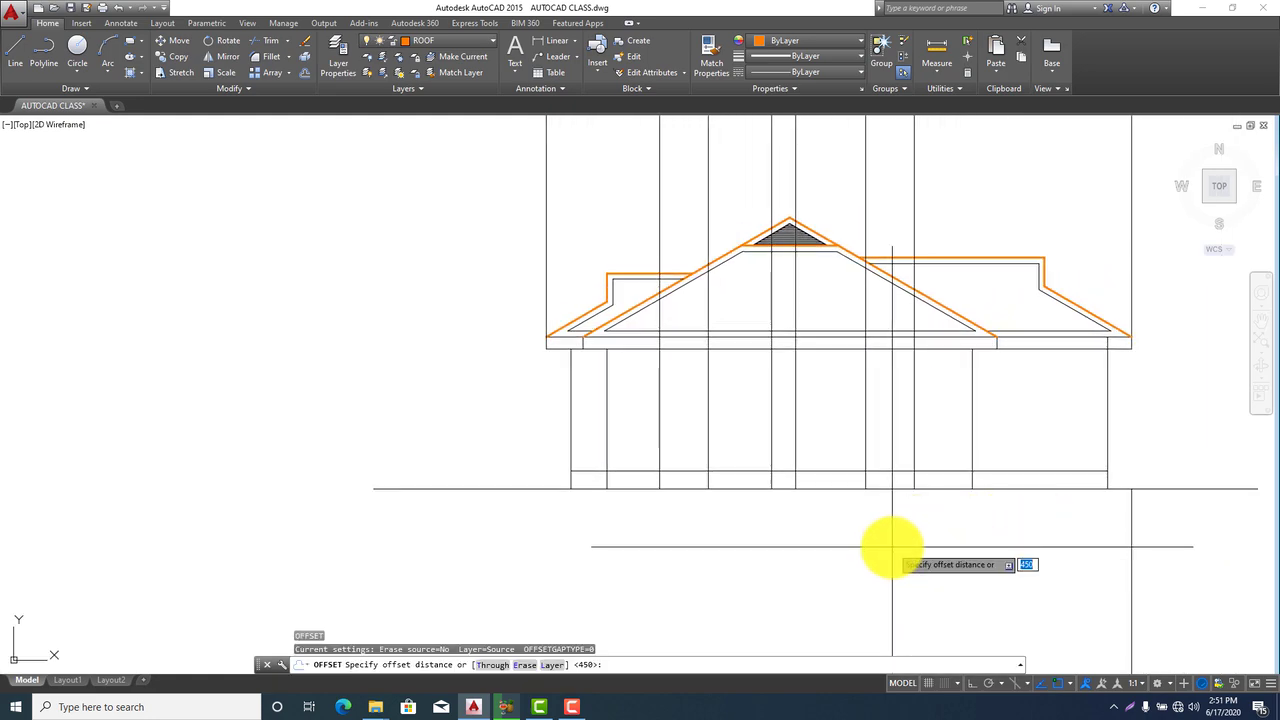
{"action": "left_click", "coordinate": [834, 470]}
{"action": "left_click", "coordinate": [831, 404]}
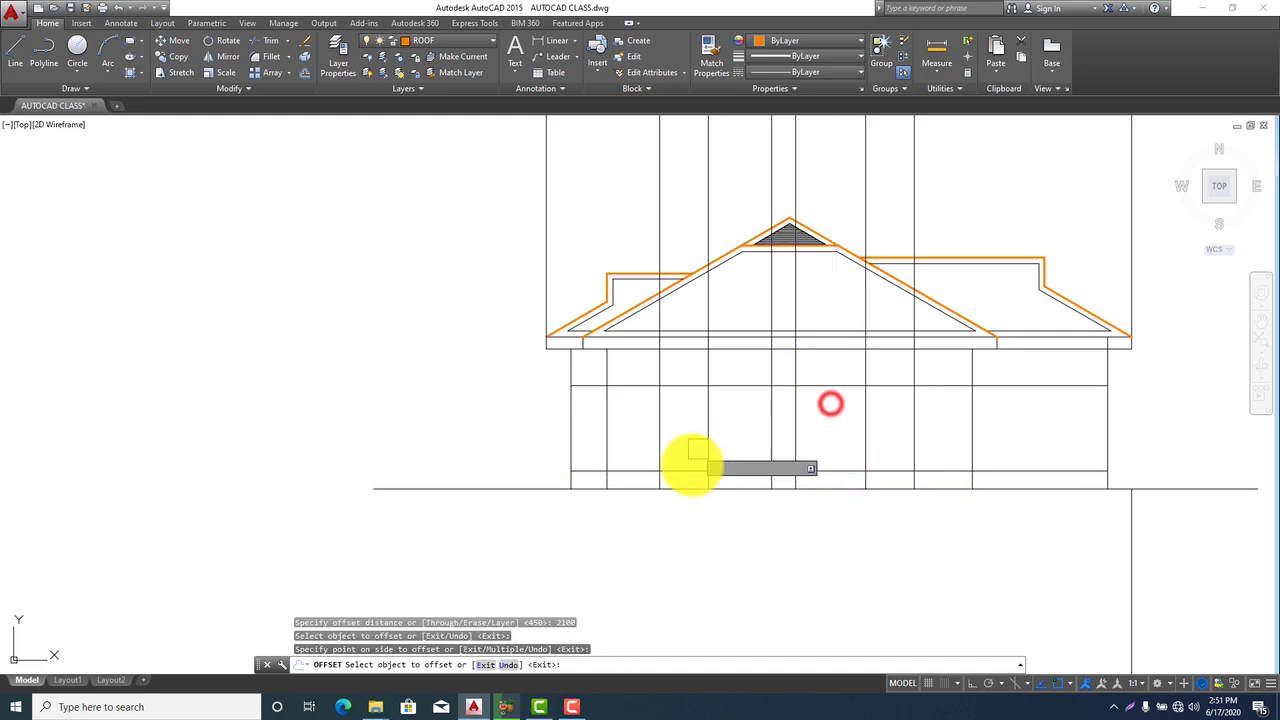
{"action": "middle_click_drag", "start_coordinate": [603, 434], "coordinate": [562, 450]}
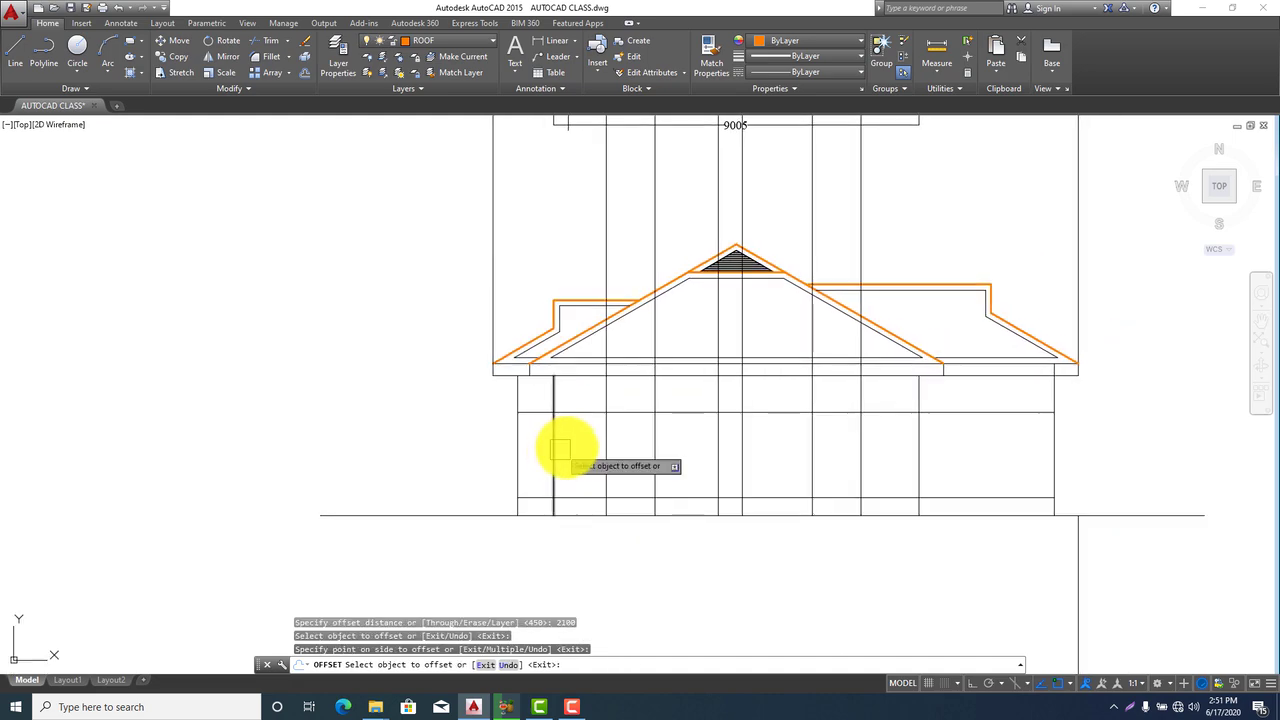
{"action": "key", "text": "Escape"}
Trim the head level line between the openings and the vertical projection lines between it and the fascia
{"action": "scroll", "coordinate": [544, 434], "scroll_direction": "up", "scroll_amount": 2}
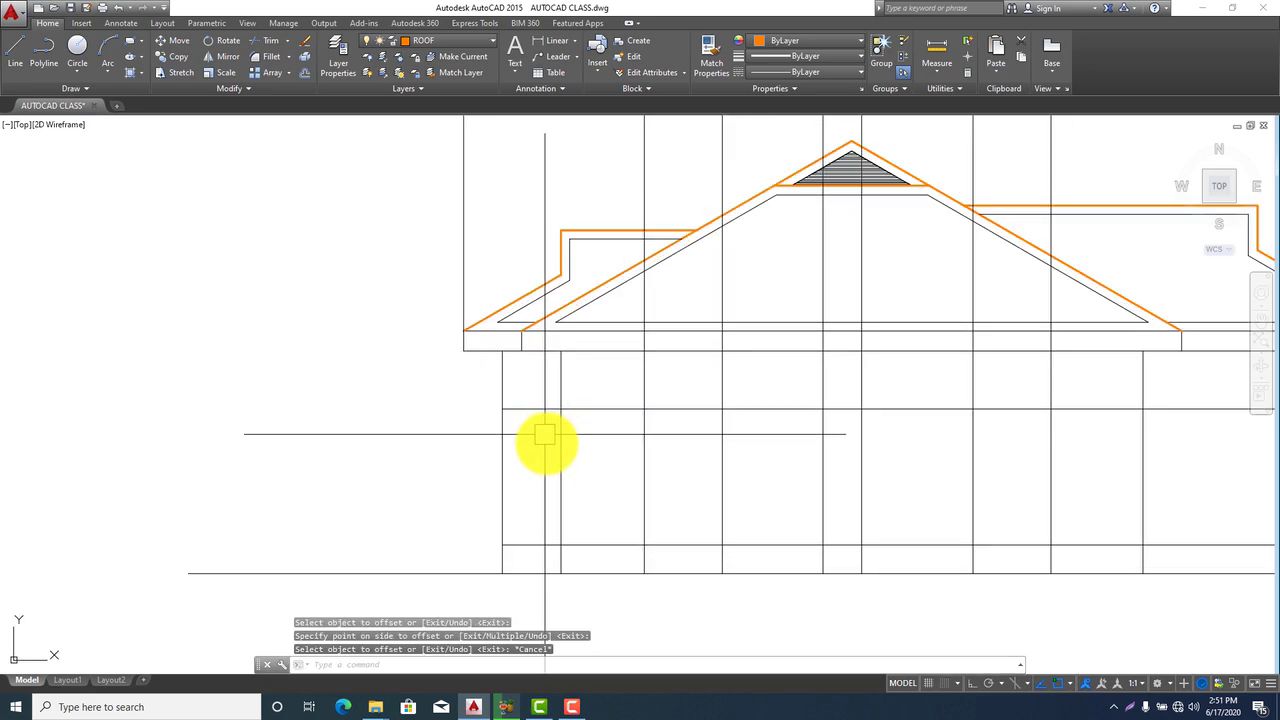
{"action": "type", "text": "tr"}
{"action": "key", "text": "Return"}
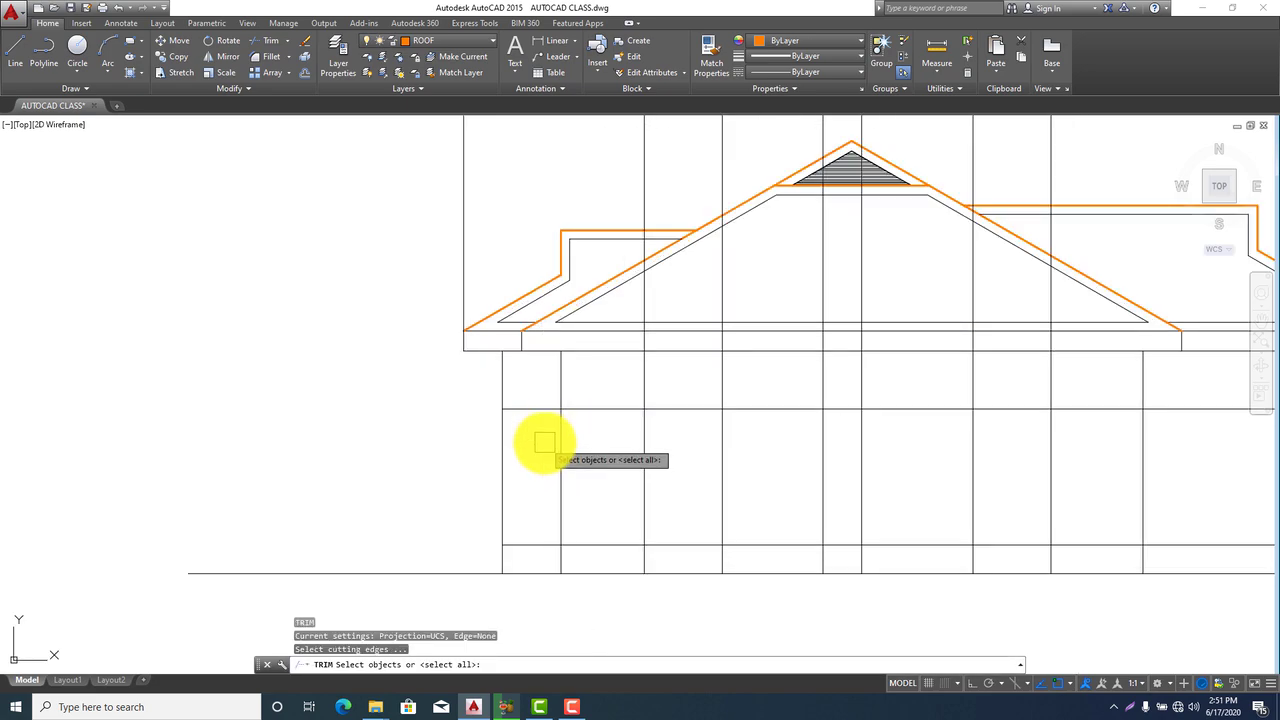
{"action": "key", "text": "Return"}
{"action": "left_click", "coordinate": [528, 413]}
{"action": "left_click", "coordinate": [554, 383]}
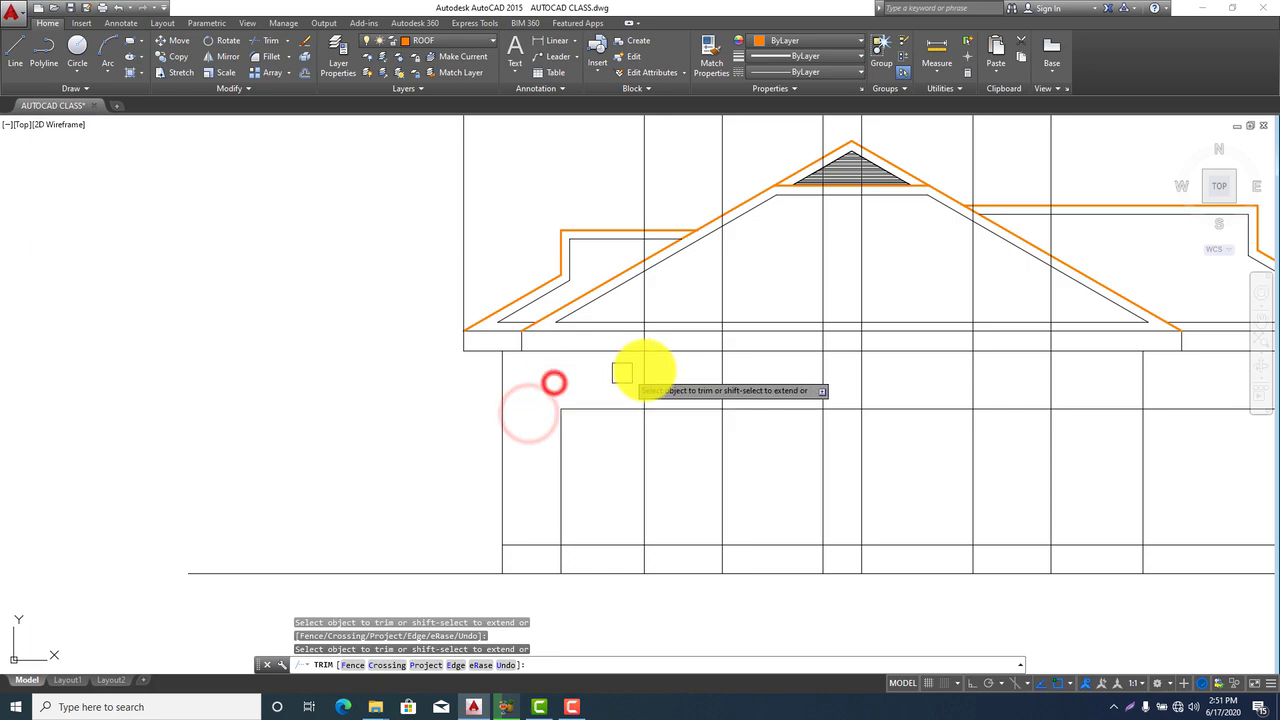
{"action": "left_click", "coordinate": [645, 370]}
{"action": "left_click", "coordinate": [693, 414]}
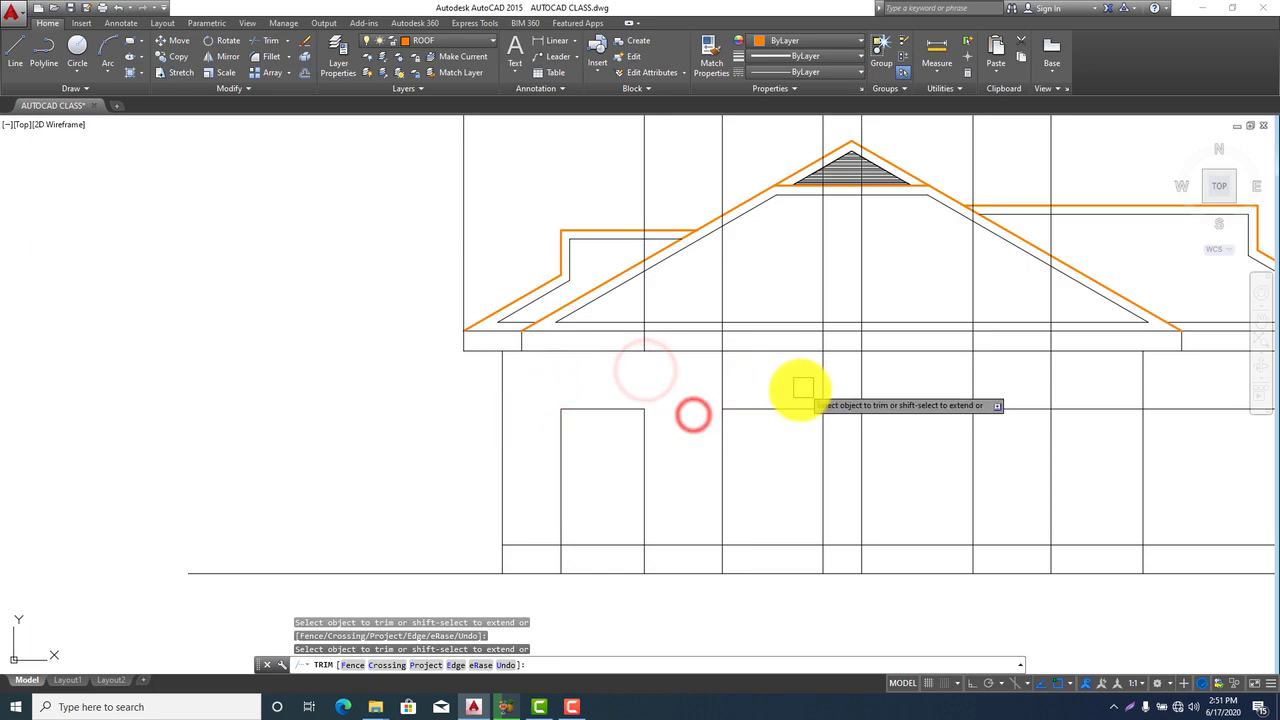
{"action": "left_click", "coordinate": [727, 376]}
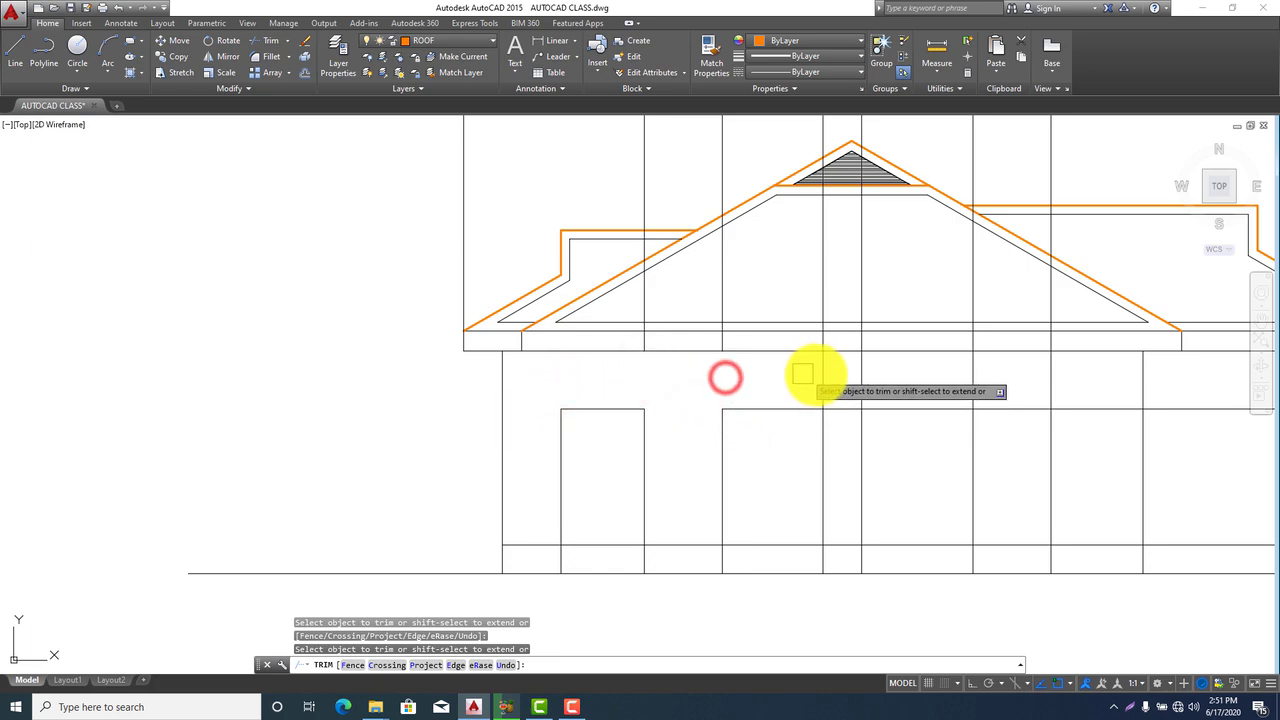
{"action": "left_click", "coordinate": [768, 411]}
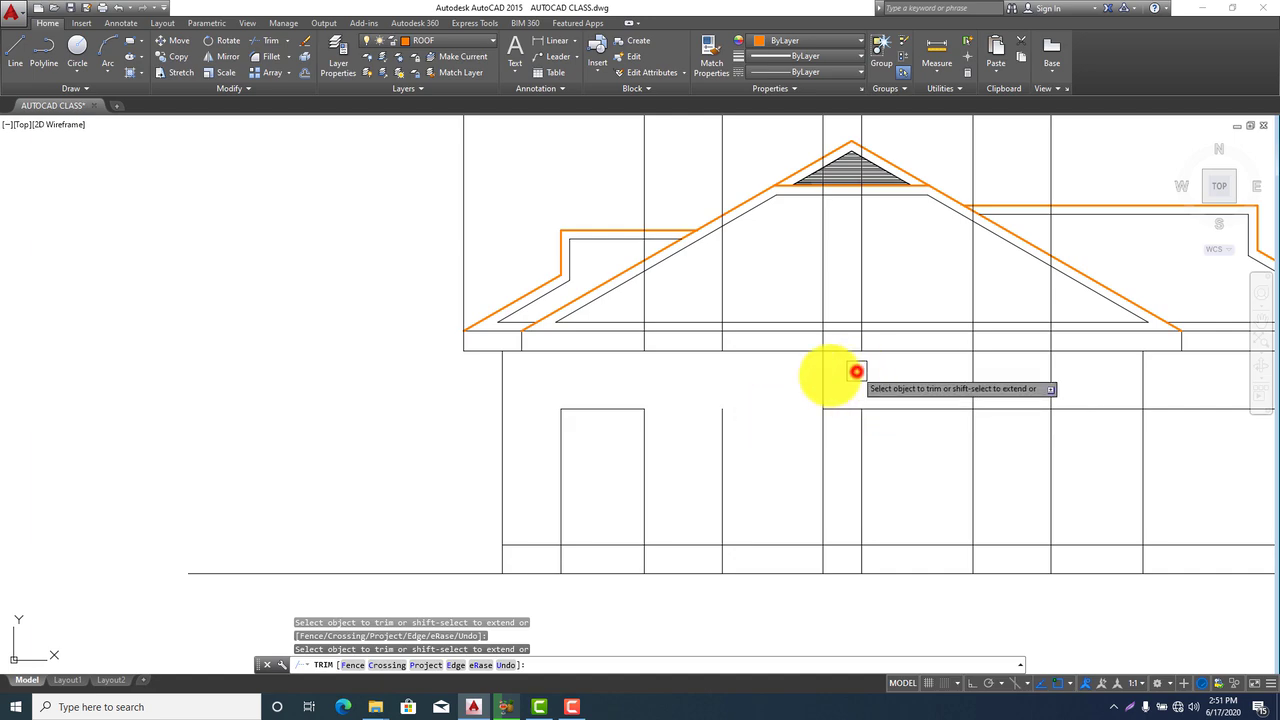
{"action": "left_click", "coordinate": [823, 374]}
{"action": "left_click", "coordinate": [906, 403]}
{"action": "left_click", "coordinate": [1045, 379]}
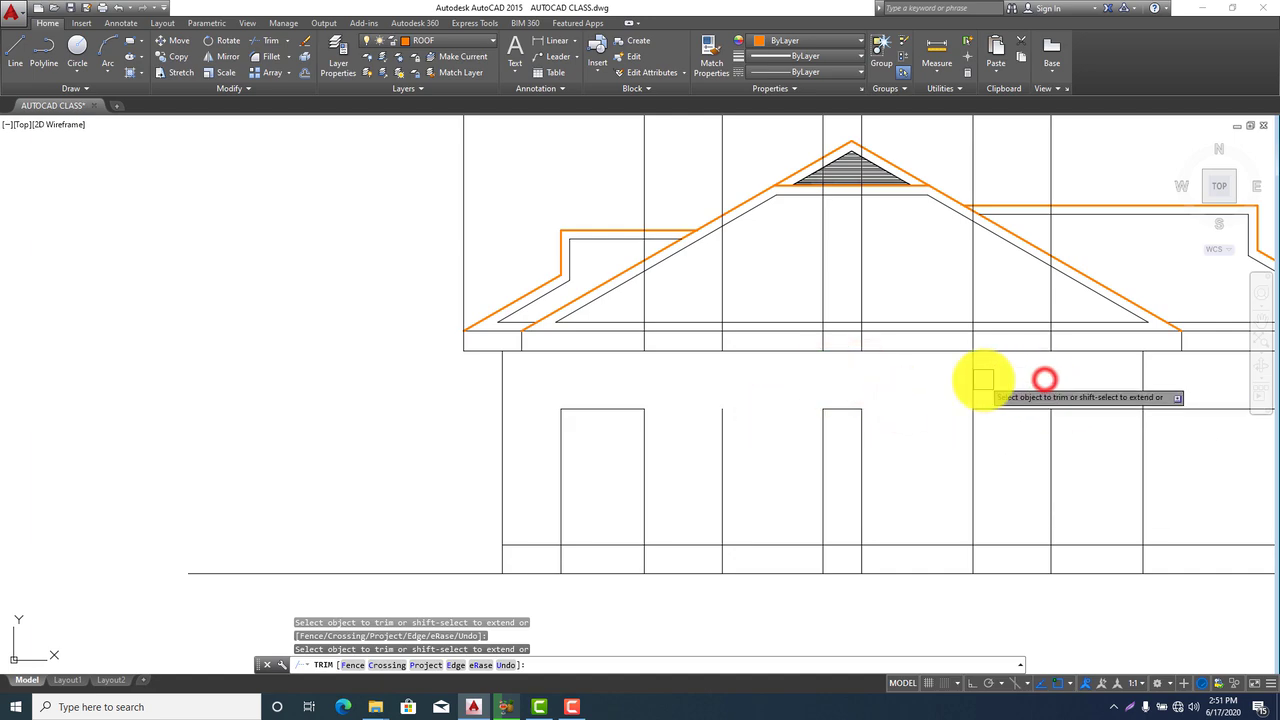
{"action": "left_click", "coordinate": [971, 386]}
{"action": "left_click", "coordinate": [1094, 406]}
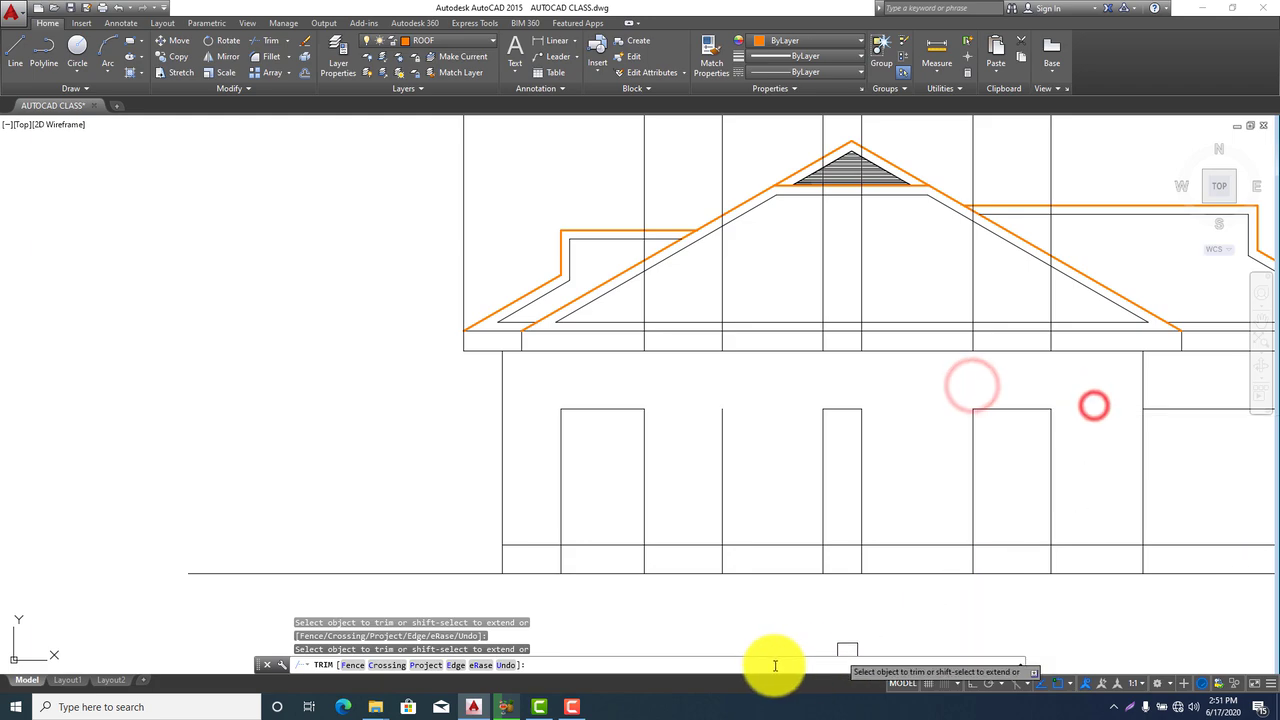
{"action": "key", "text": "Escape"}
Delete the leftover vertical line standing between the first two openings
{"action": "left_click", "coordinate": [751, 426]}
{"action": "left_click", "coordinate": [677, 451]}
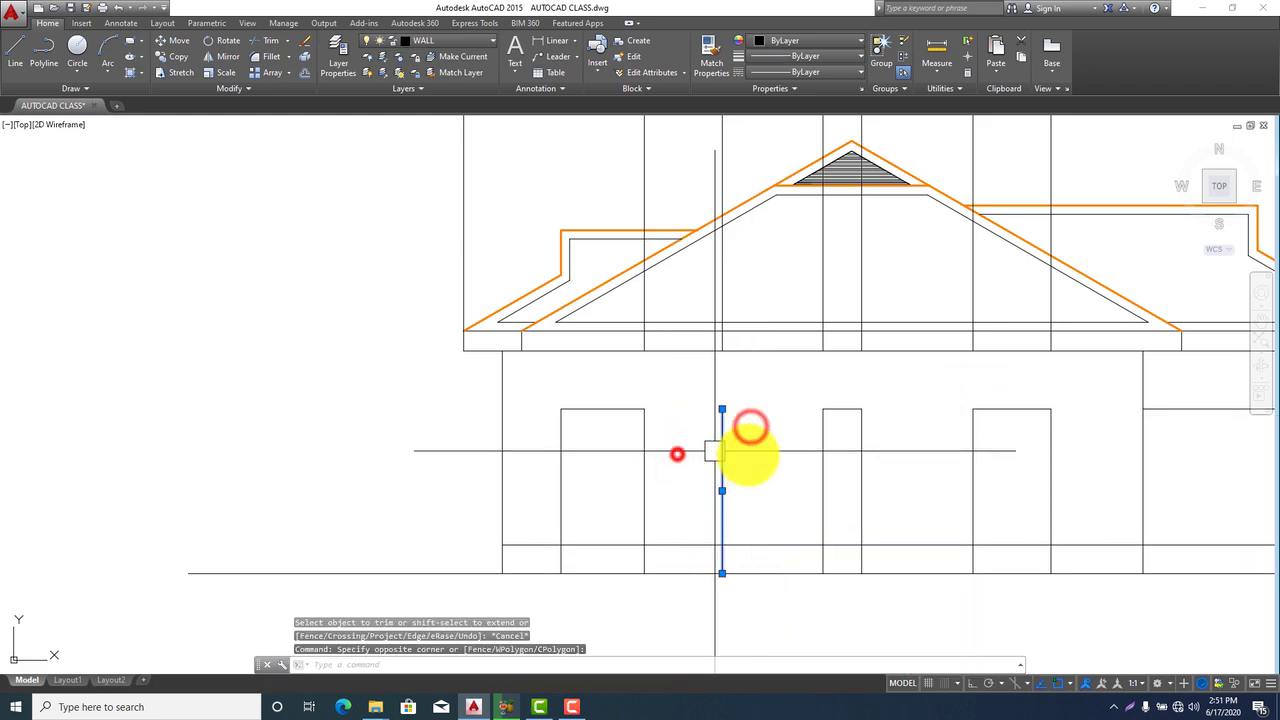
{"action": "key", "text": "Delete"}
{"action": "scroll", "coordinate": [700, 465], "scroll_direction": "down", "scroll_amount": 3}
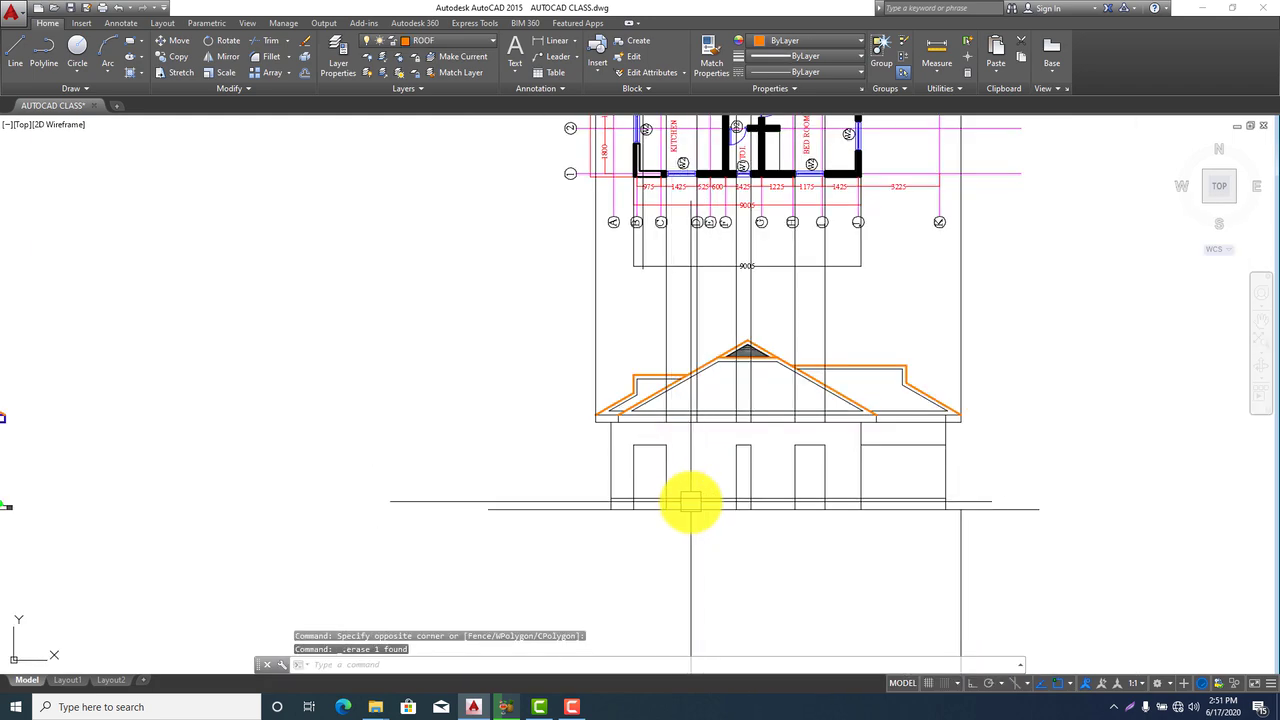
Undo the vertical line's deletion and the preceding trim of the head level and projection lines
{"action": "key", "text": "ctrl+z"}
{"action": "key", "text": "ctrl+z"}
{"action": "key", "text": "ctrl+z"}
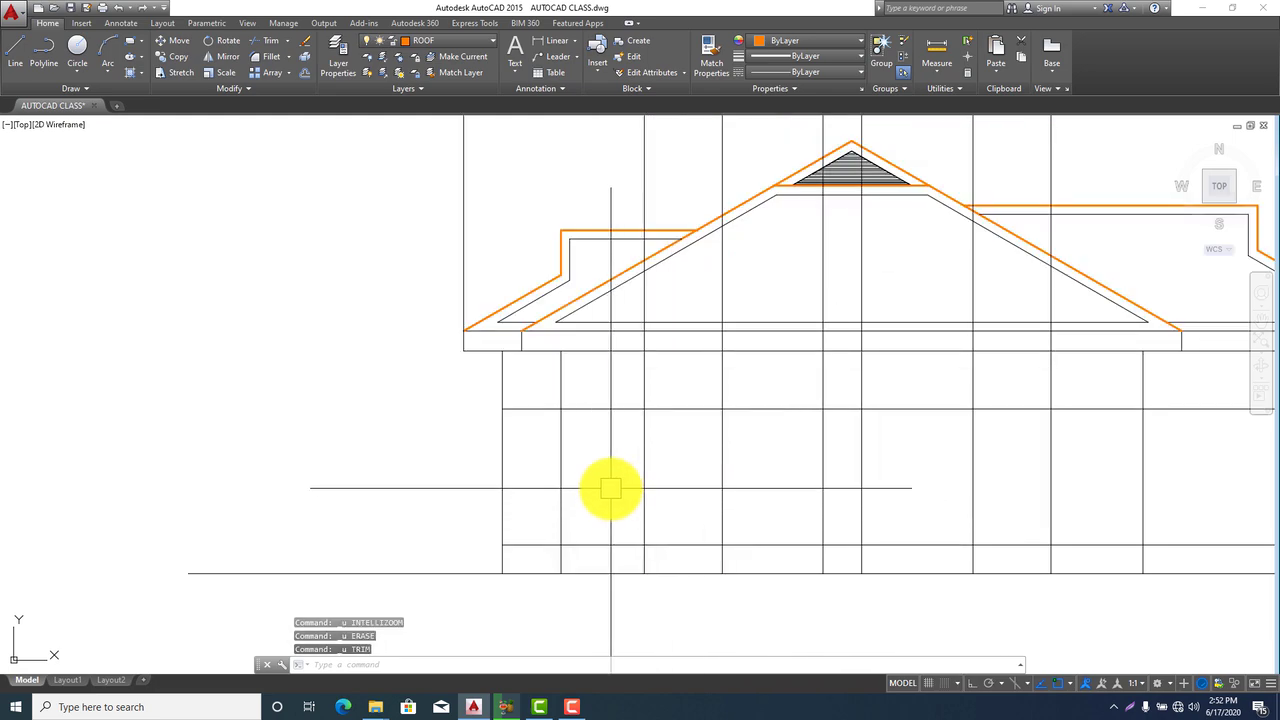
Trim the head level line between the three openings and their vertical edges between head level and the fascia, keeping the wall's corner line whole
{"action": "key", "text": "Return"}
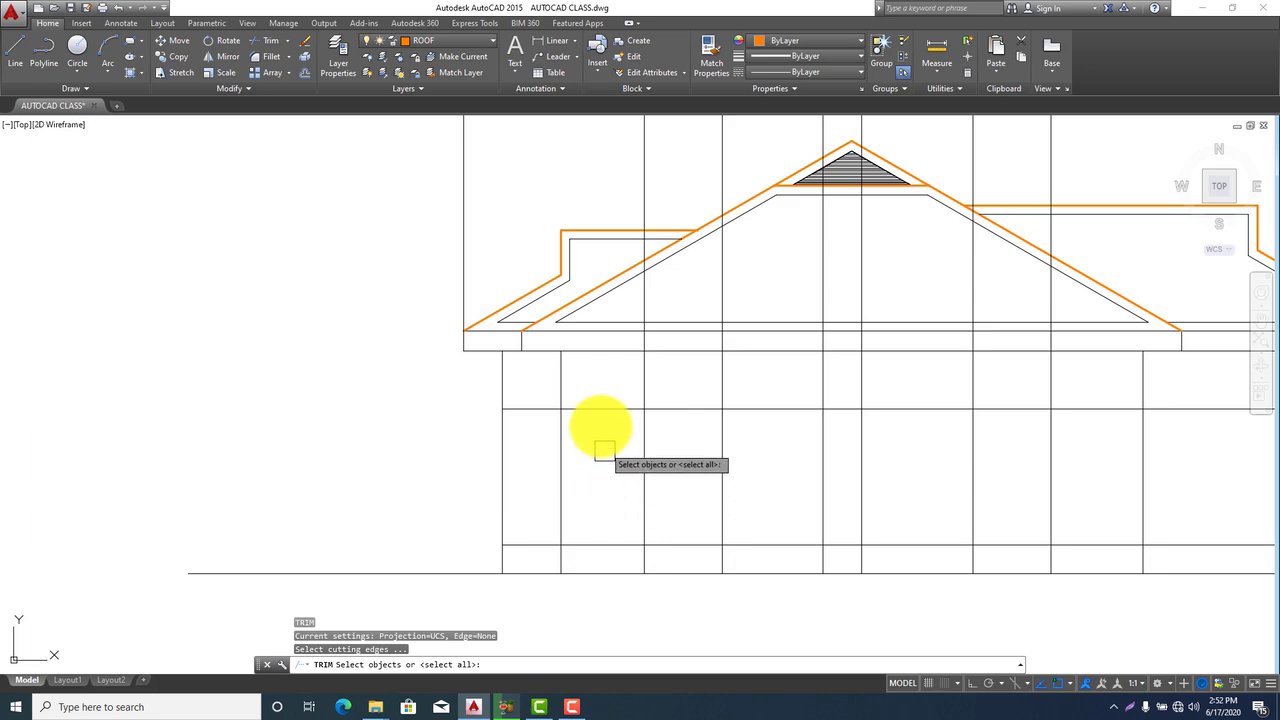
{"action": "scroll", "coordinate": [600, 419], "scroll_direction": "down", "scroll_amount": 4}
{"action": "scroll", "coordinate": [606, 500], "scroll_direction": "up", "scroll_amount": 3}
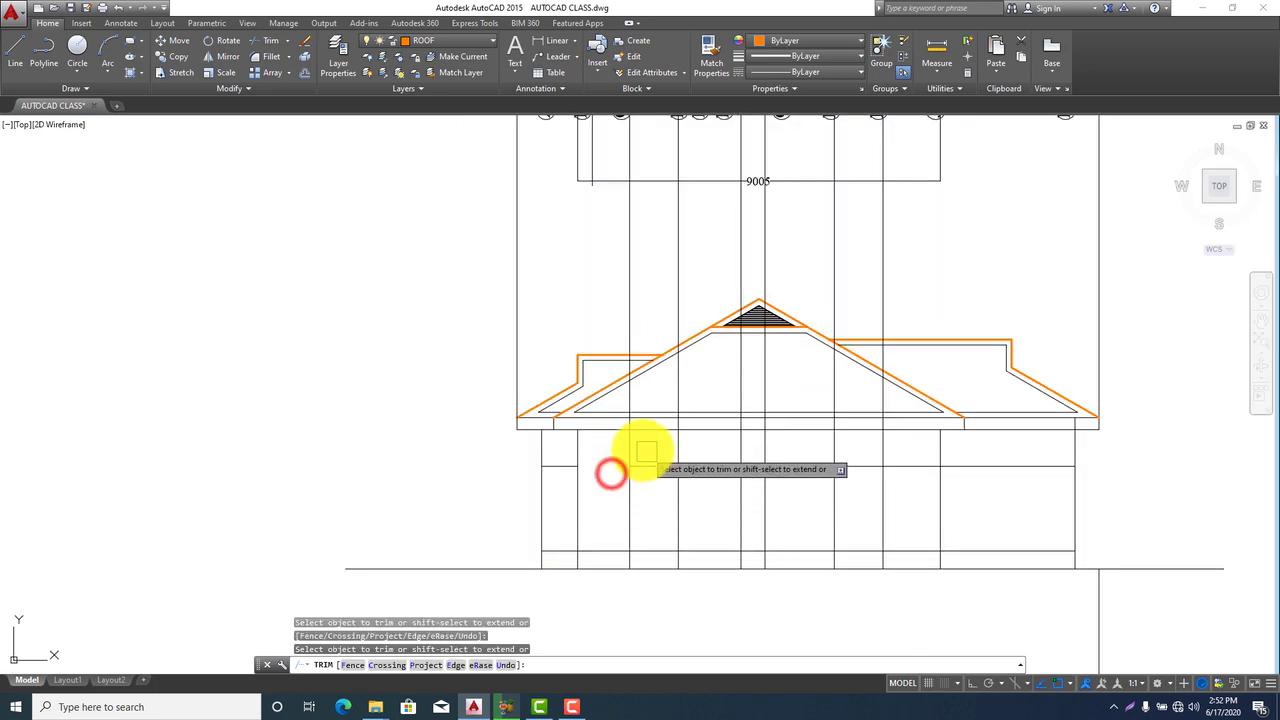
{"action": "scroll", "coordinate": [608, 505], "scroll_direction": "down", "scroll_amount": 4}
{"action": "scroll", "coordinate": [612, 508], "scroll_direction": "up", "scroll_amount": 4}
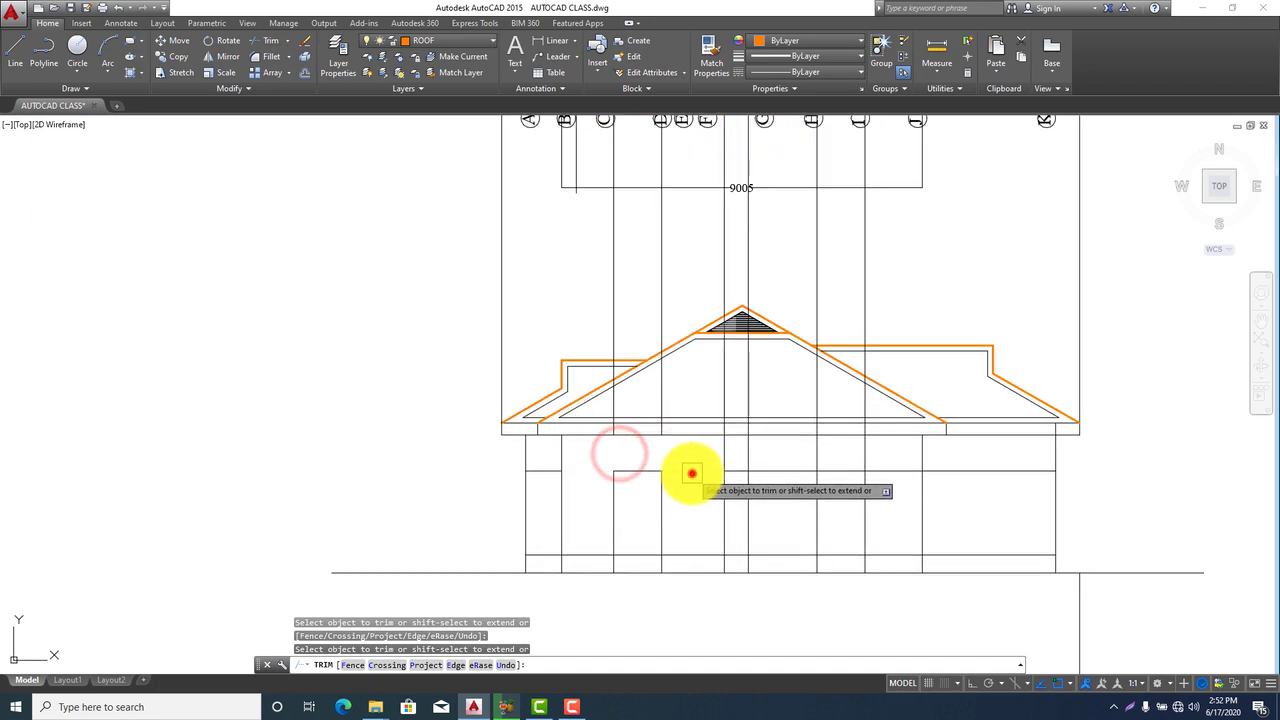
{"action": "middle_click_drag", "start_coordinate": [893, 469], "coordinate": [889, 586]}
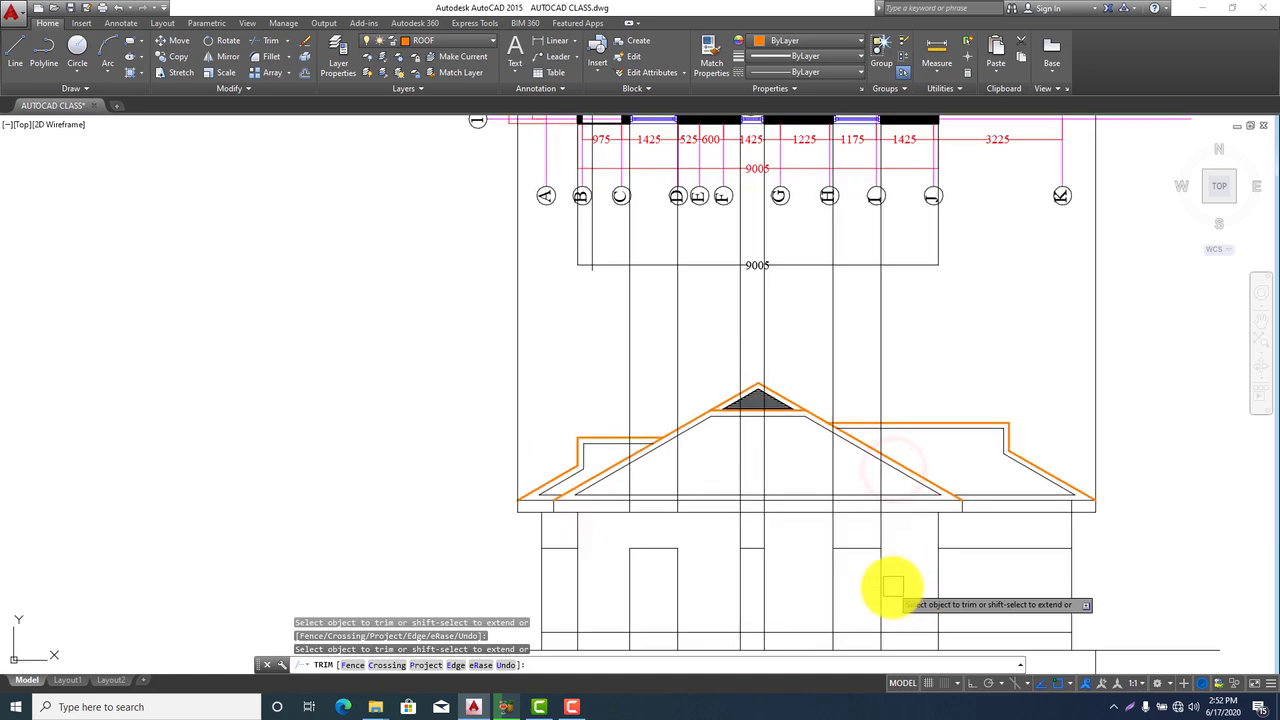
{"action": "left_click", "coordinate": [760, 530]}
{"action": "left_click", "coordinate": [843, 537]}
{"action": "left_click", "coordinate": [714, 523]}
{"action": "left_click", "coordinate": [829, 543]}
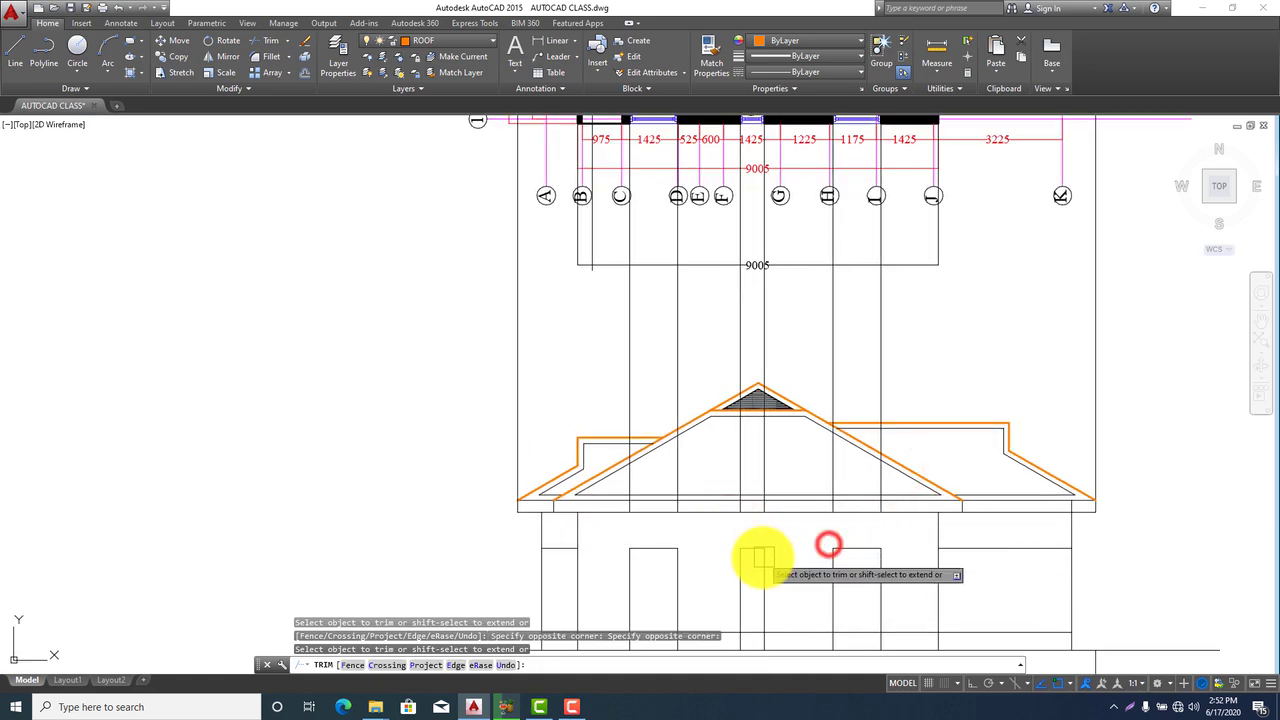
Trim the vertical edges of the three openings between the floor level line and the ground line
{"action": "middle_click_drag", "start_coordinate": [691, 441], "coordinate": [688, 435]}
{"action": "middle_click_drag", "start_coordinate": [694, 543], "coordinate": [694, 461]}
{"action": "scroll", "coordinate": [662, 561], "scroll_direction": "up", "scroll_amount": 2}
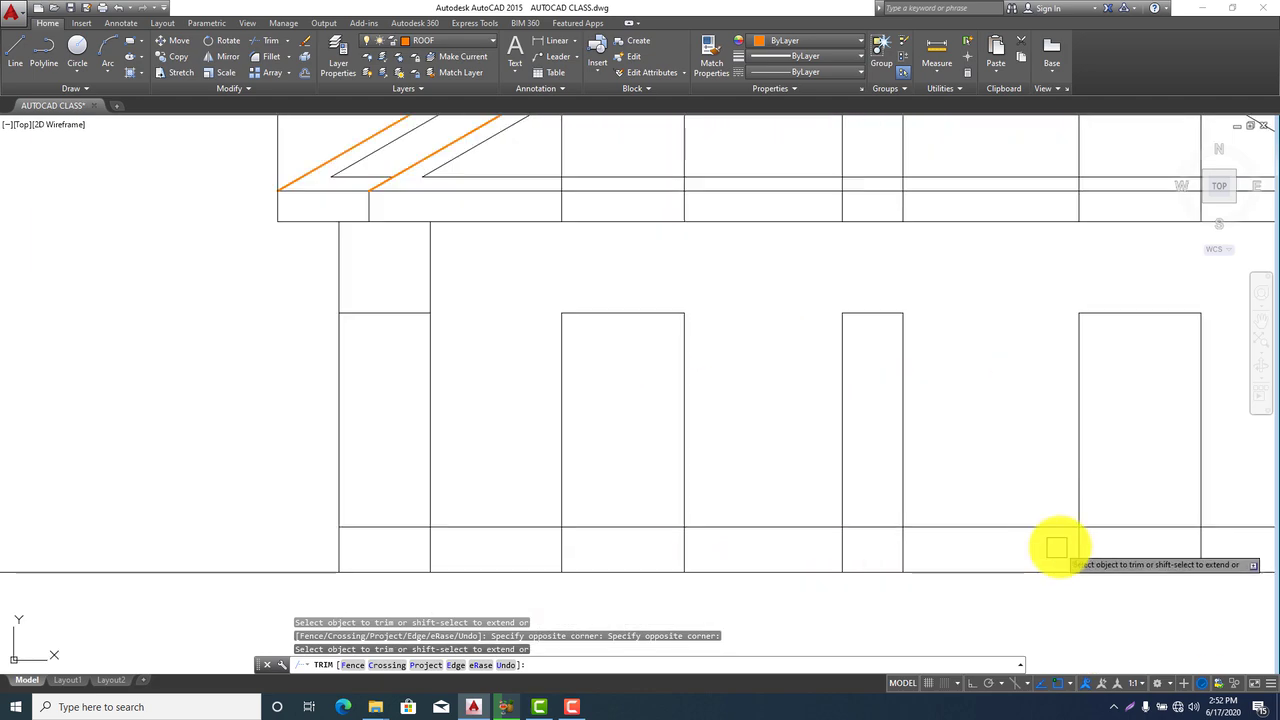
{"action": "scroll", "coordinate": [876, 536], "scroll_direction": "down", "scroll_amount": 1}
{"action": "scroll", "coordinate": [1030, 565], "scroll_direction": "up", "scroll_amount": 2}
{"action": "left_click", "coordinate": [1118, 536]}
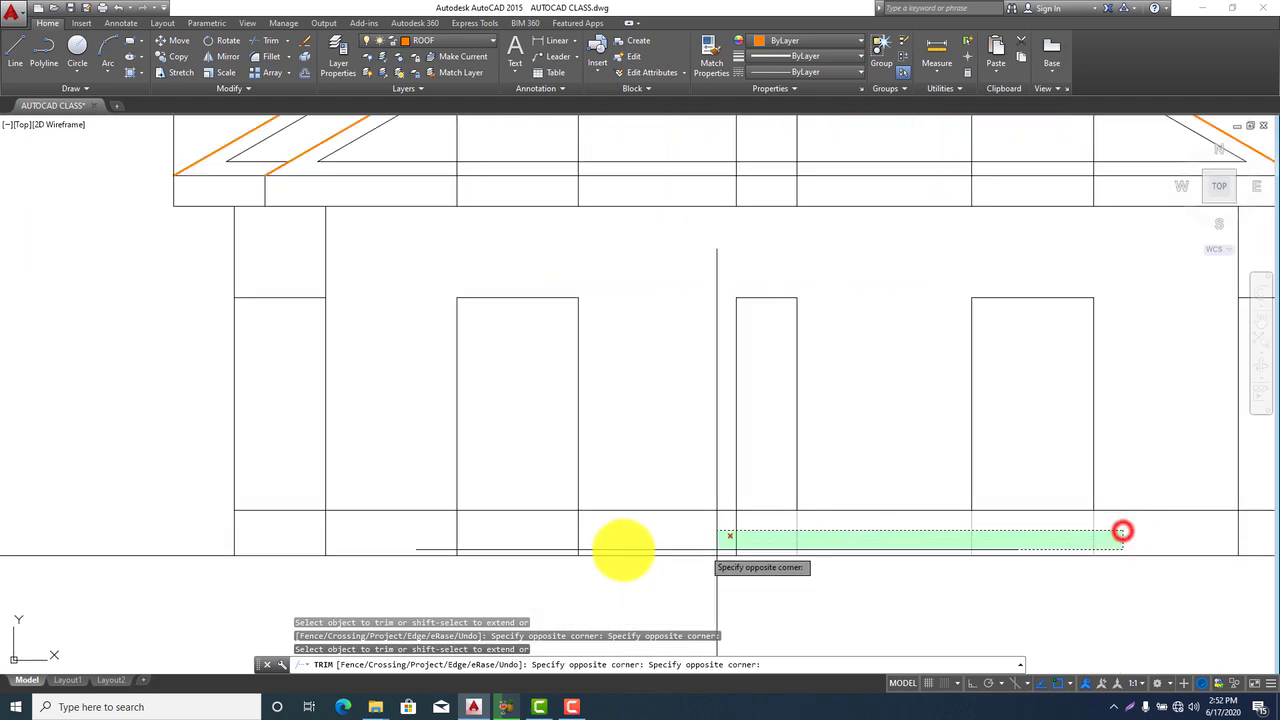
{"action": "left_click", "coordinate": [418, 540]}
{"action": "key", "text": "Escape"}
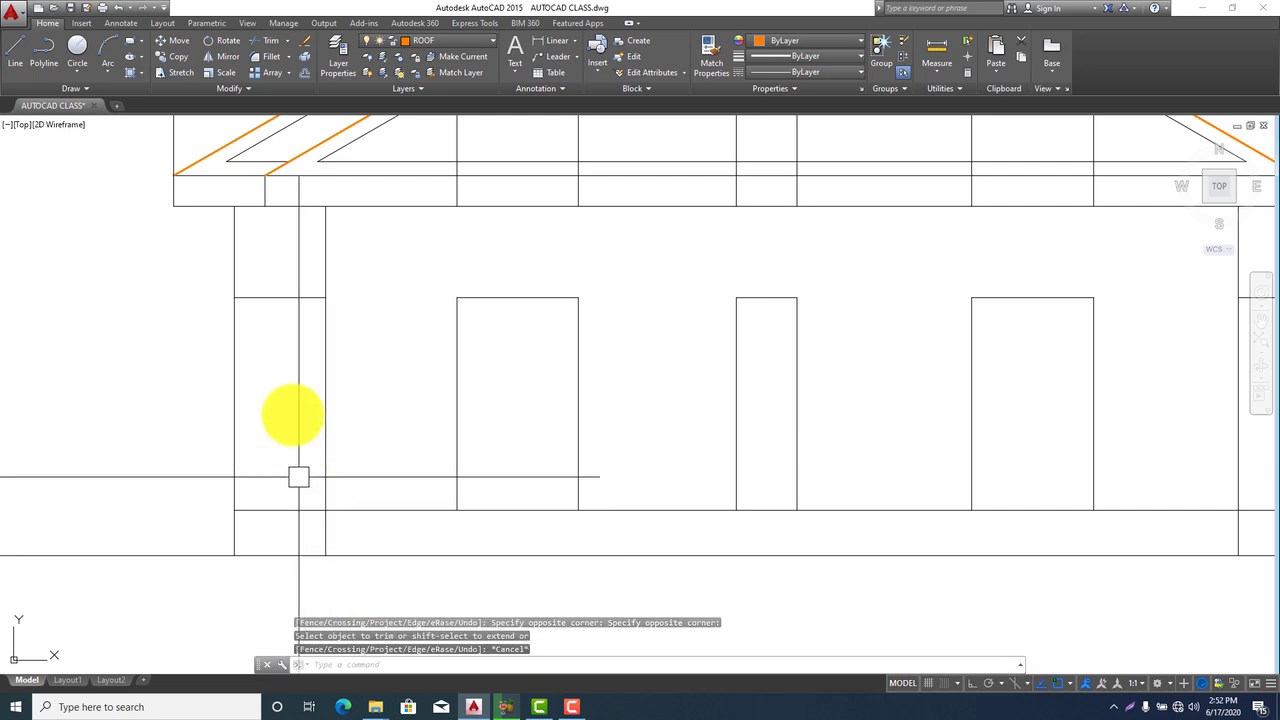
Delete the leftover head level segment across the narrow bay at the elevation's far left
{"action": "left_click", "coordinate": [280, 297]}
{"action": "scroll", "coordinate": [380, 445], "scroll_direction": "down", "scroll_amount": 4}
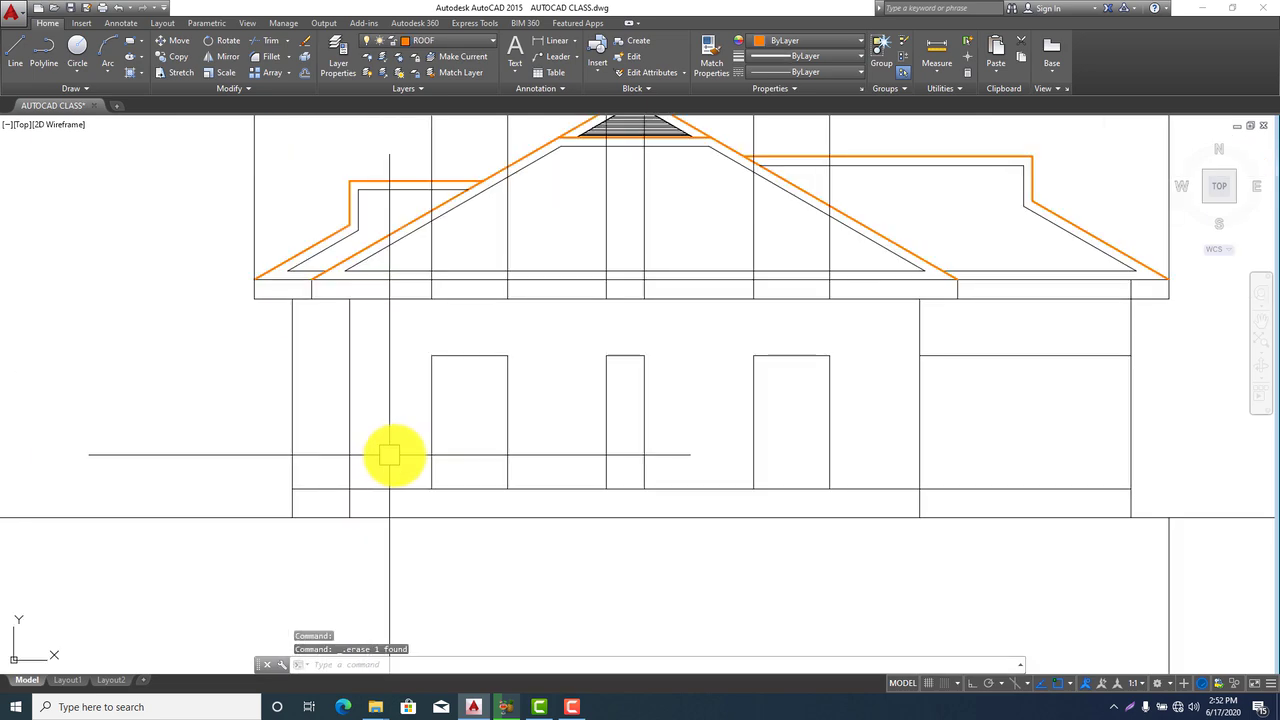
{"action": "scroll", "coordinate": [609, 526], "scroll_direction": "up", "scroll_amount": 4}
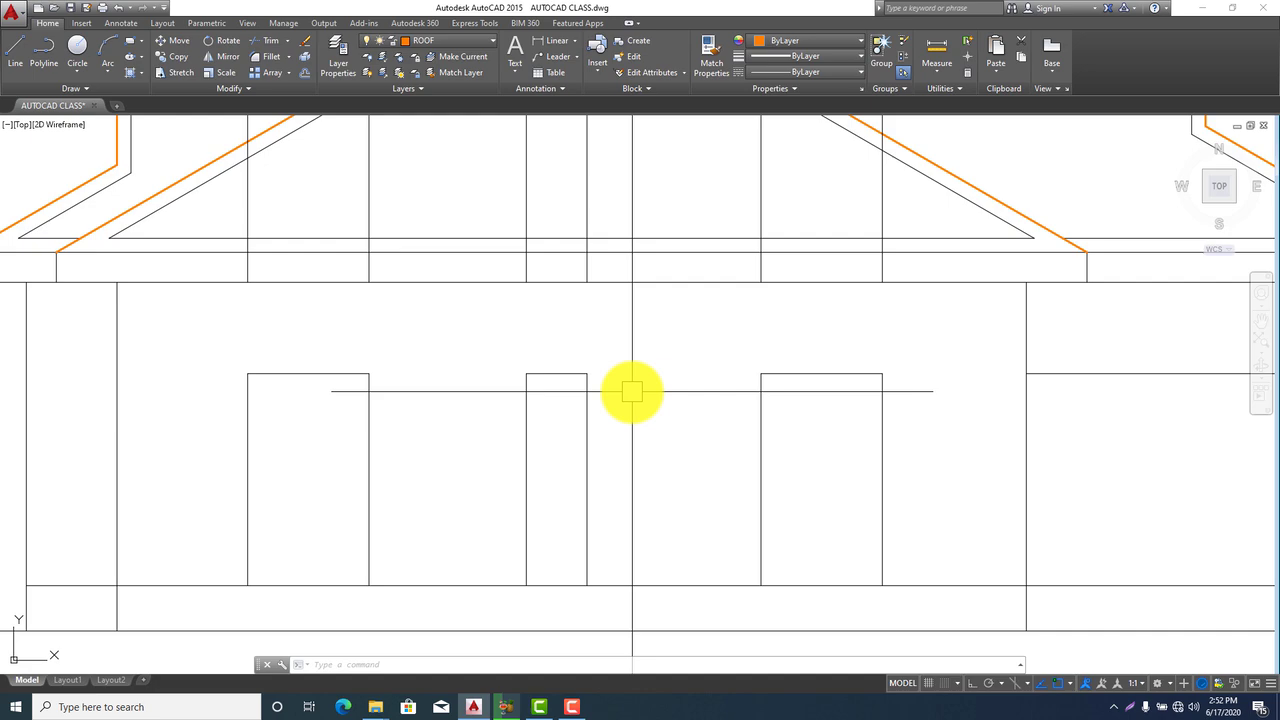
Offset the head line of the narrow middle opening 600 downward to form its sill
{"action": "key", "text": "Return"}
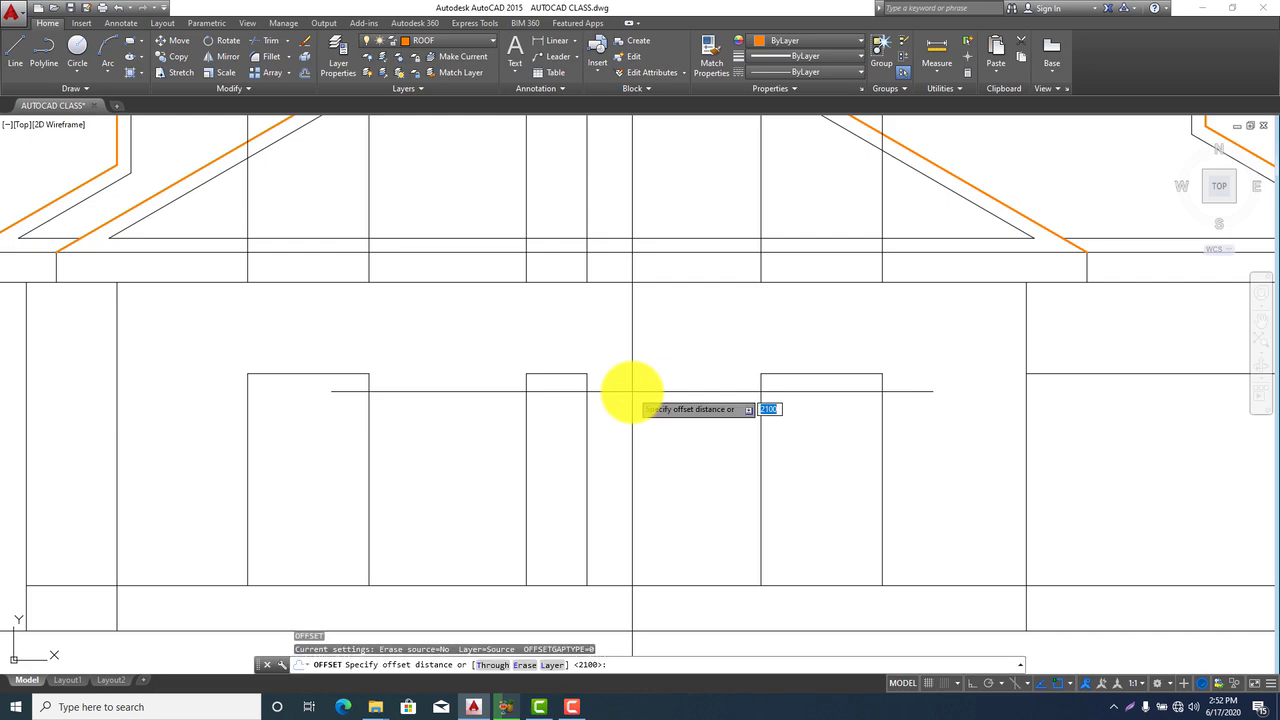
{"action": "type", "text": "600"}
{"action": "key", "text": "Return"}
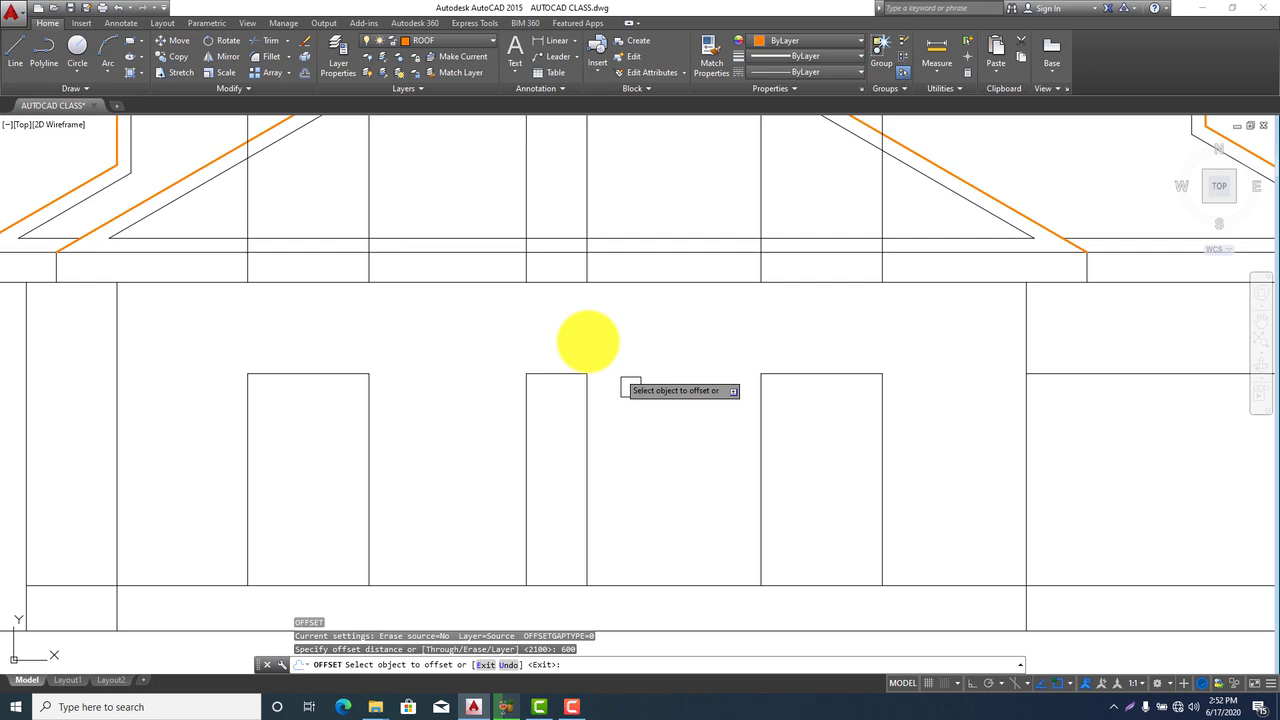
{"action": "left_click", "coordinate": [556, 377]}
{"action": "left_click", "coordinate": [554, 435]}
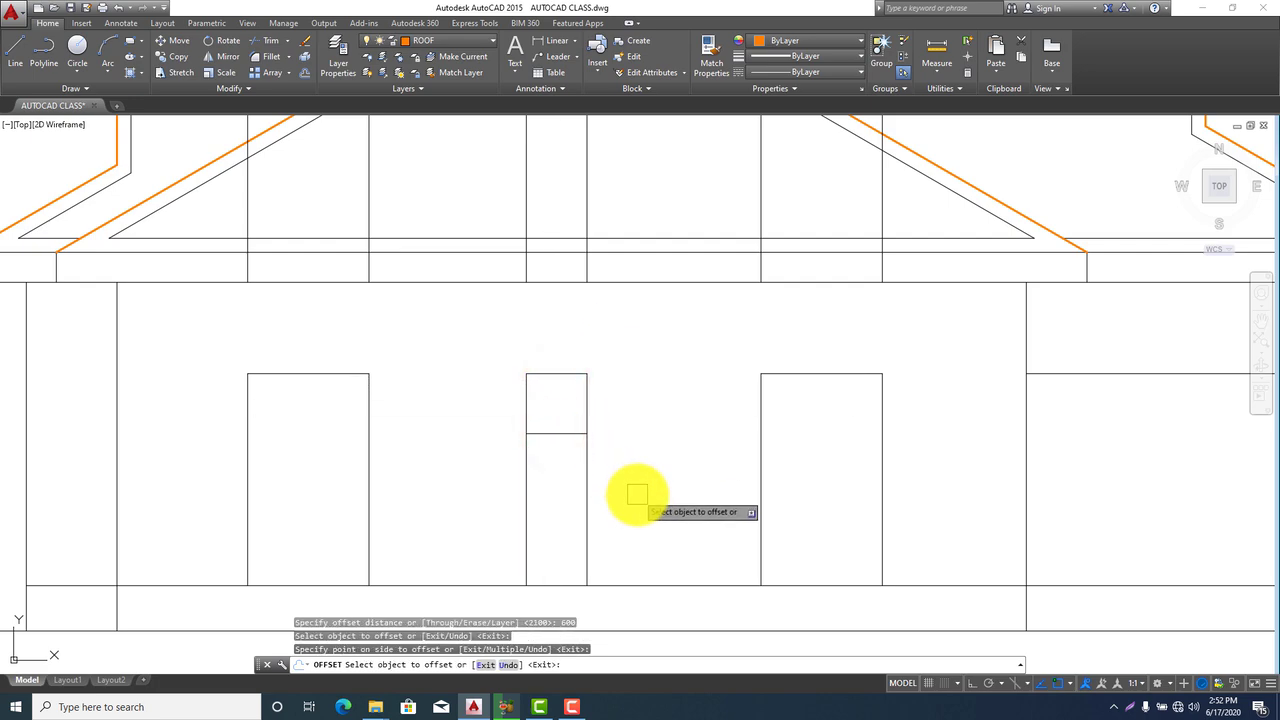
{"action": "key", "text": "Escape"}
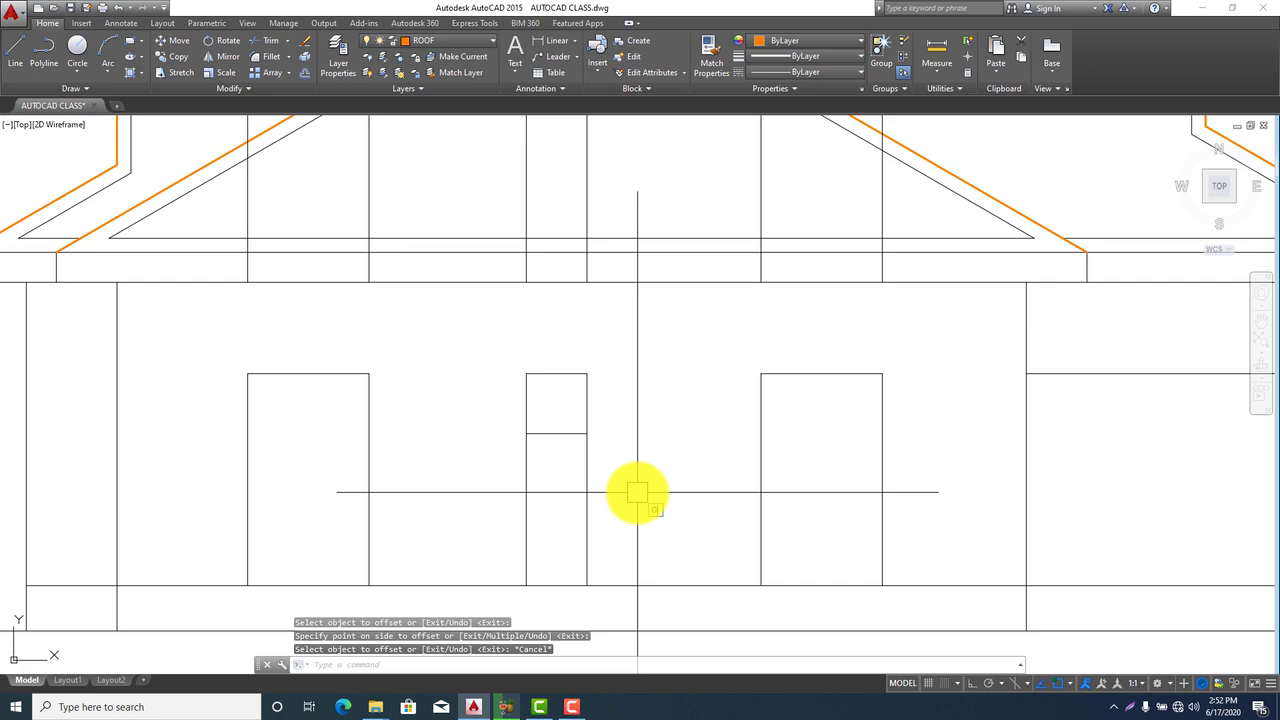
Offset the head lines of the two wide outer openings 1200 downward to form their sills
{"action": "type", "text": "o"}
{"action": "key", "text": "Return"}
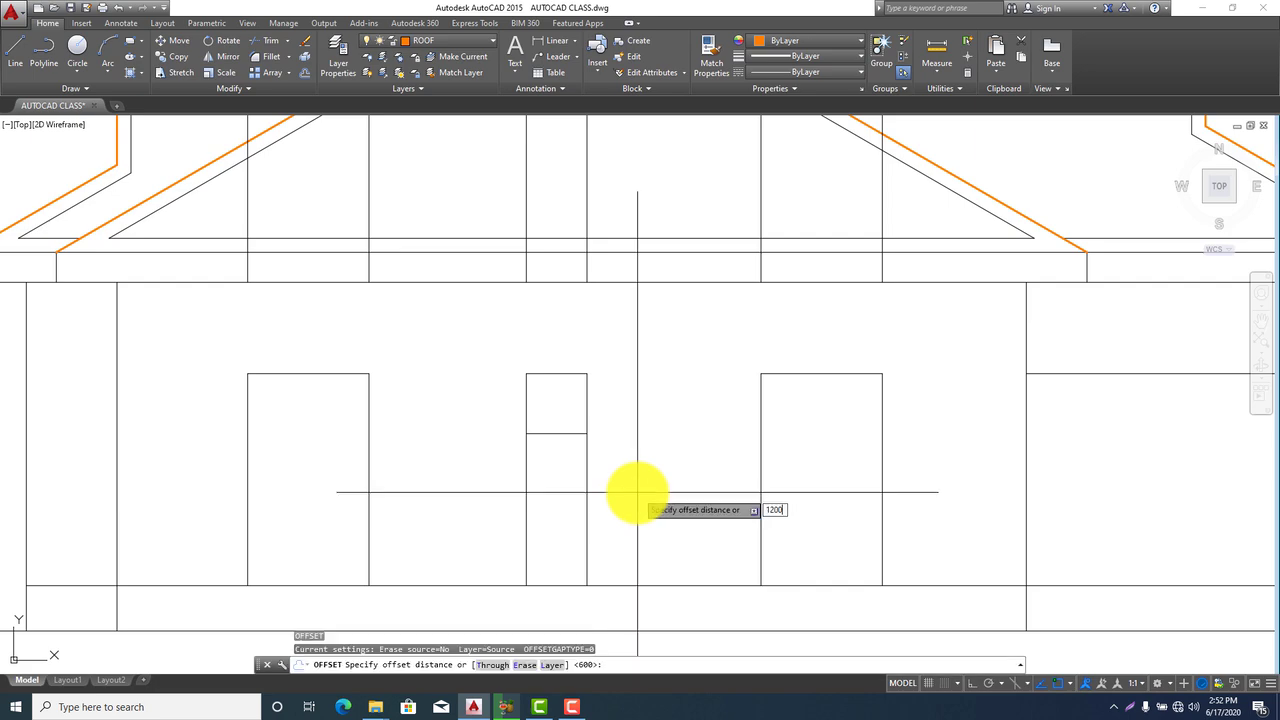
{"action": "type", "text": "1200"}
{"action": "key", "text": "Return"}
{"action": "left_click", "coordinate": [794, 374]}
{"action": "left_click", "coordinate": [794, 463]}
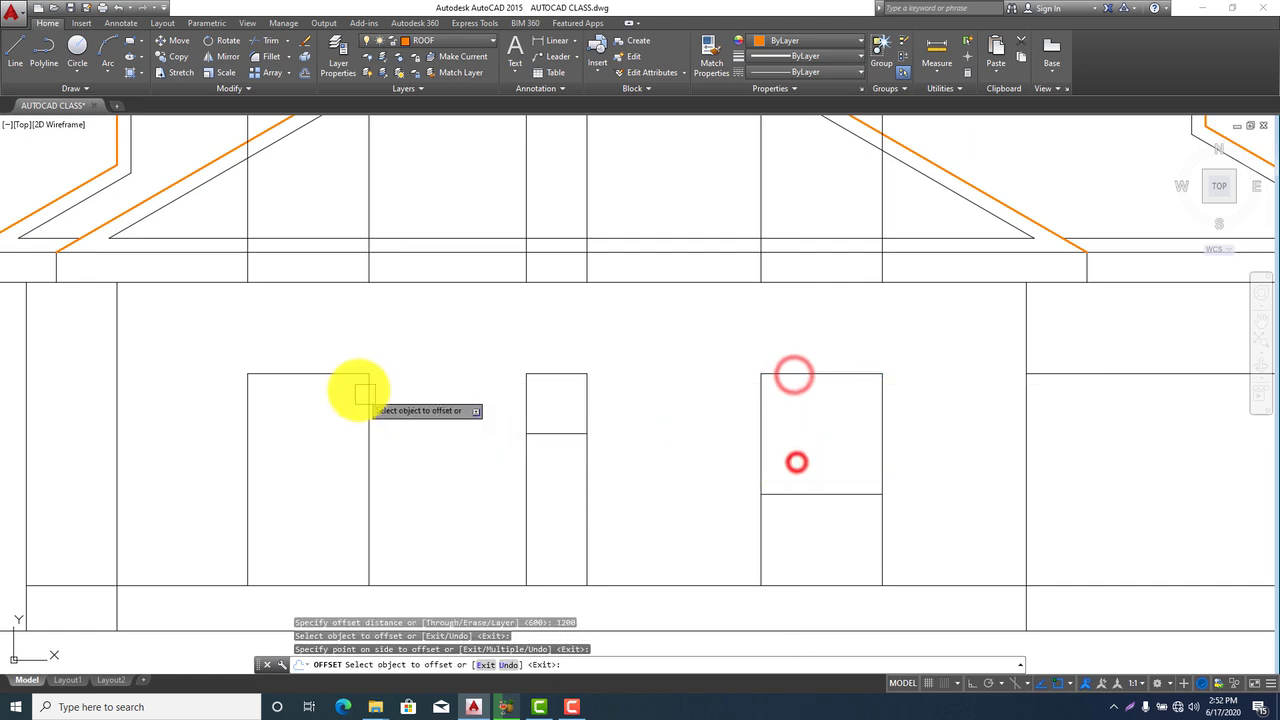
{"action": "left_click", "coordinate": [329, 374]}
{"action": "left_click", "coordinate": [306, 482]}
{"action": "key", "text": "Escape"}
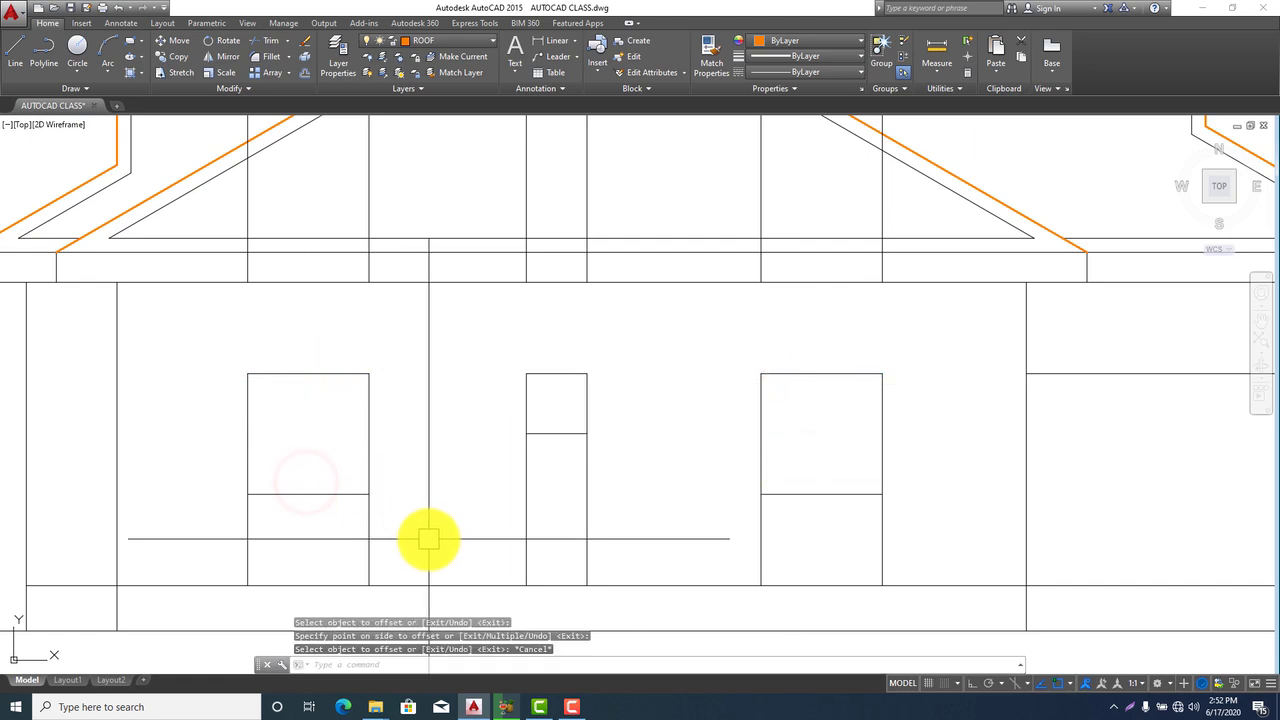
Trim the vertical edges below the sills of all three openings to leave closed window outlines
{"action": "key", "text": "Return"}
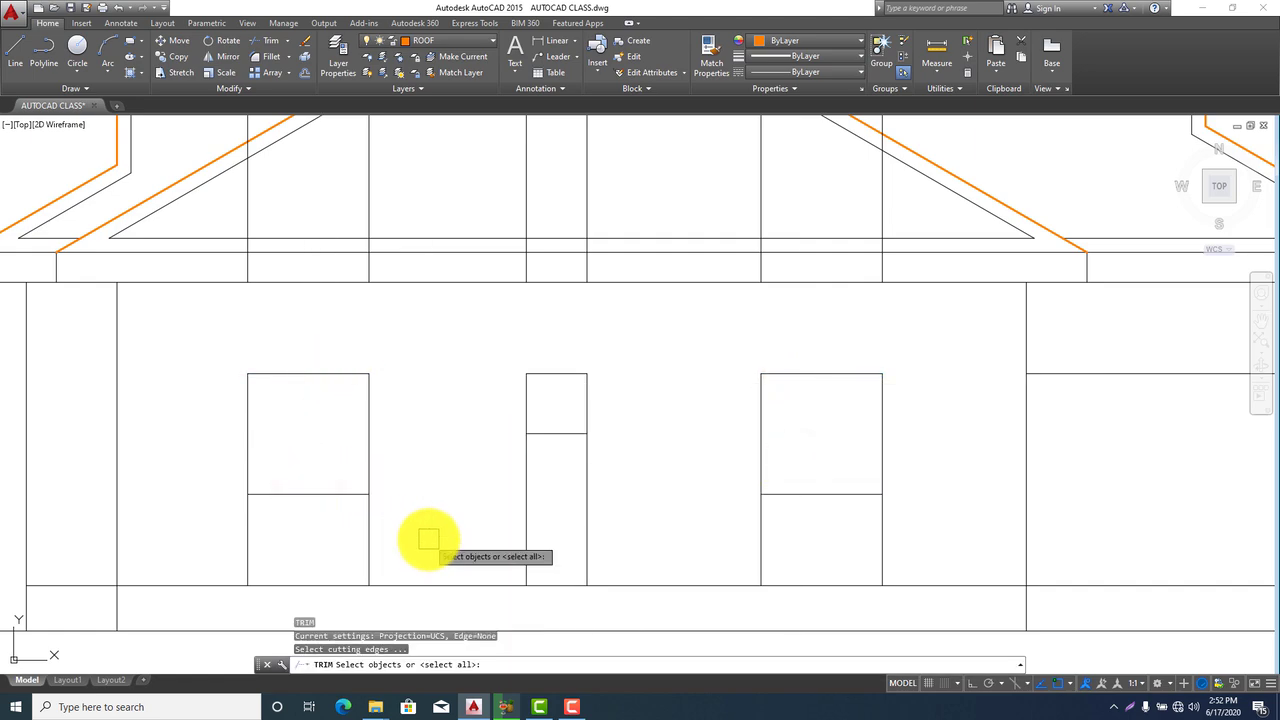
{"action": "left_click", "coordinate": [454, 531]}
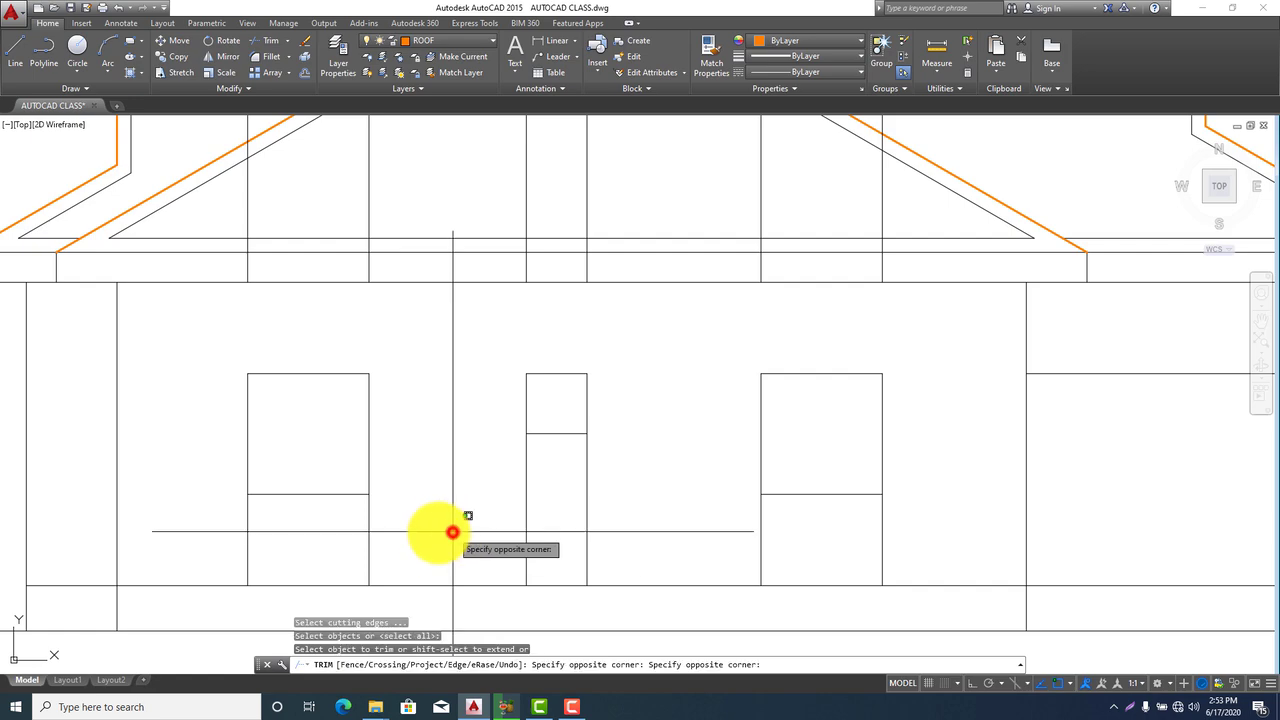
{"action": "left_click", "coordinate": [216, 546]}
{"action": "left_click", "coordinate": [612, 493]}
{"action": "left_click", "coordinate": [496, 506]}
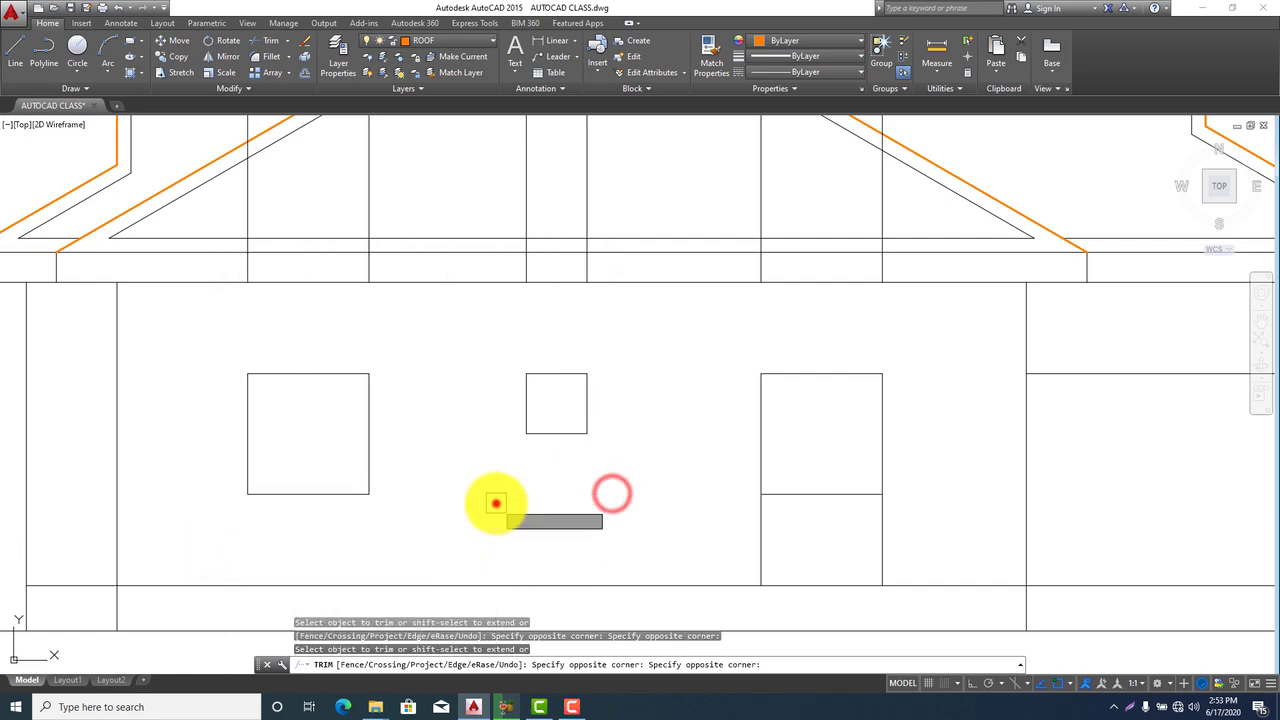
{"action": "left_click", "coordinate": [925, 520]}
{"action": "left_click", "coordinate": [722, 545]}
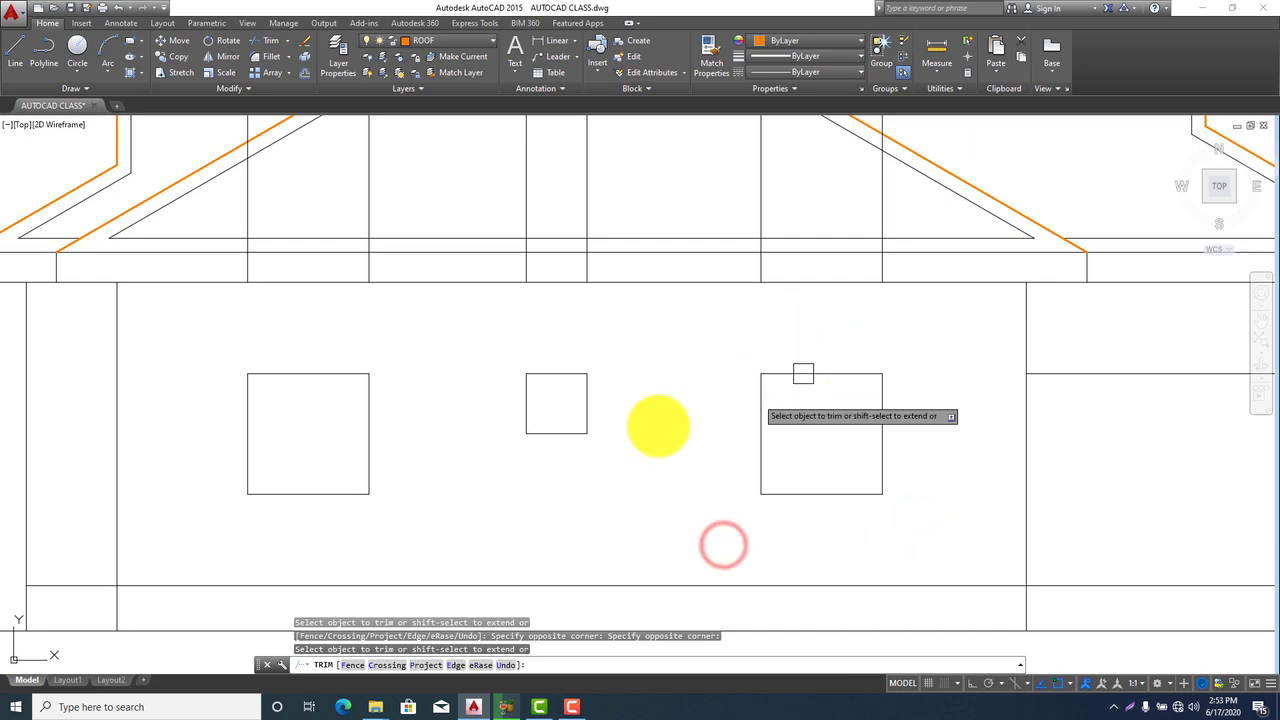
{"action": "key", "text": "Escape"}
Delete the six vertical window projection lines crossing the roof above the windows
{"action": "middle_click_drag", "start_coordinate": [619, 456], "coordinate": [734, 555]}
{"action": "left_click", "coordinate": [1024, 309]}
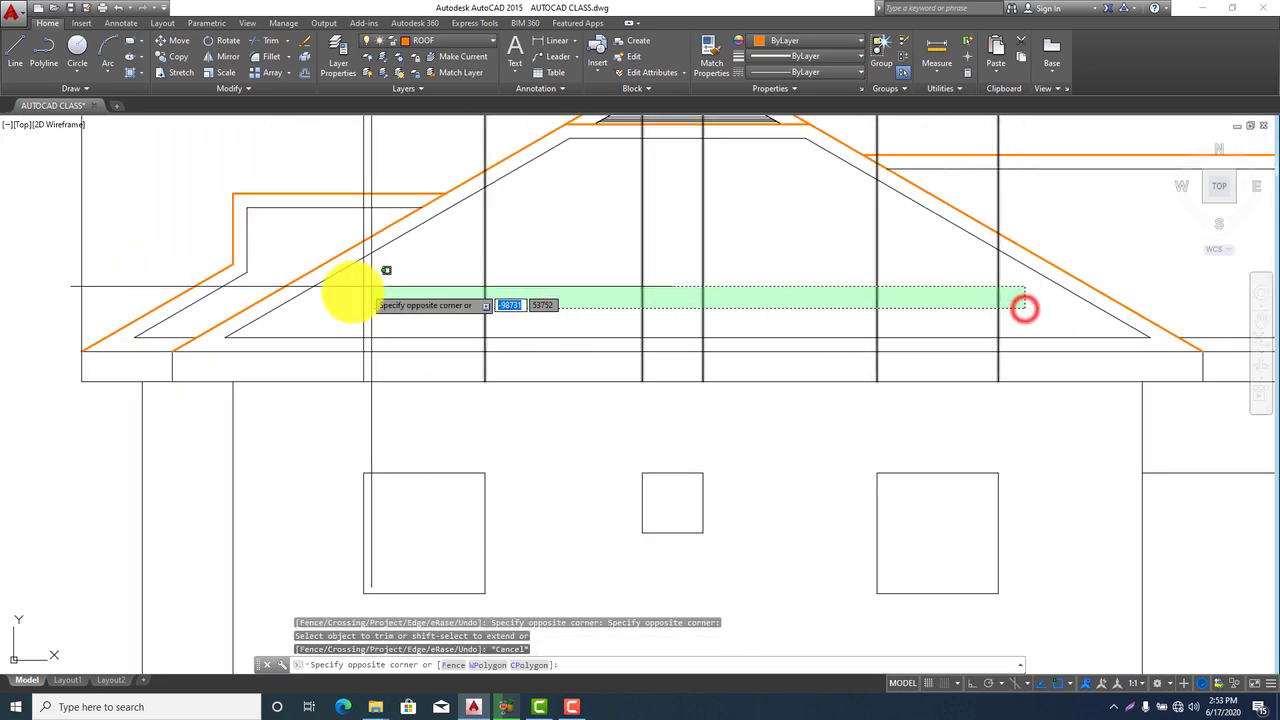
{"action": "left_click", "coordinate": [343, 291]}
{"action": "key", "text": "Delete"}
{"action": "middle_click_drag", "start_coordinate": [577, 495], "coordinate": [543, 425]}
{"action": "scroll", "coordinate": [502, 492], "scroll_direction": "down", "scroll_amount": 2}
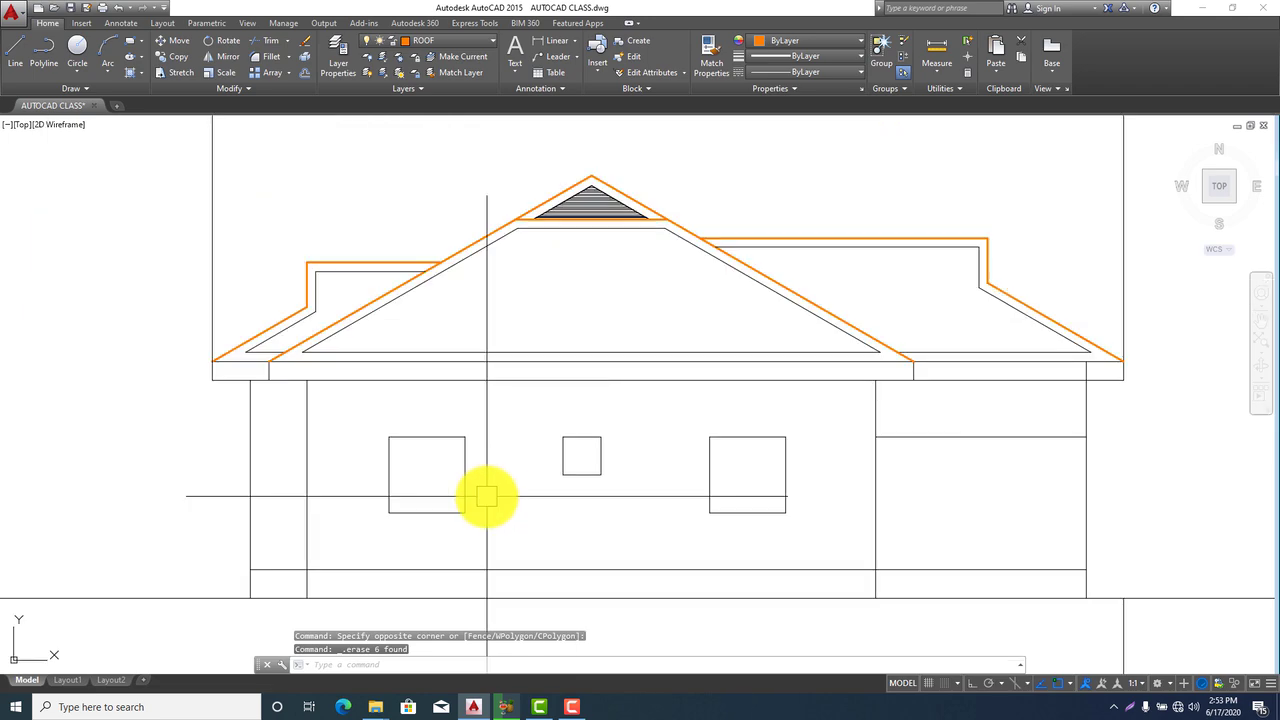
{"action": "middle_click_drag", "start_coordinate": [495, 488], "coordinate": [425, 488]}
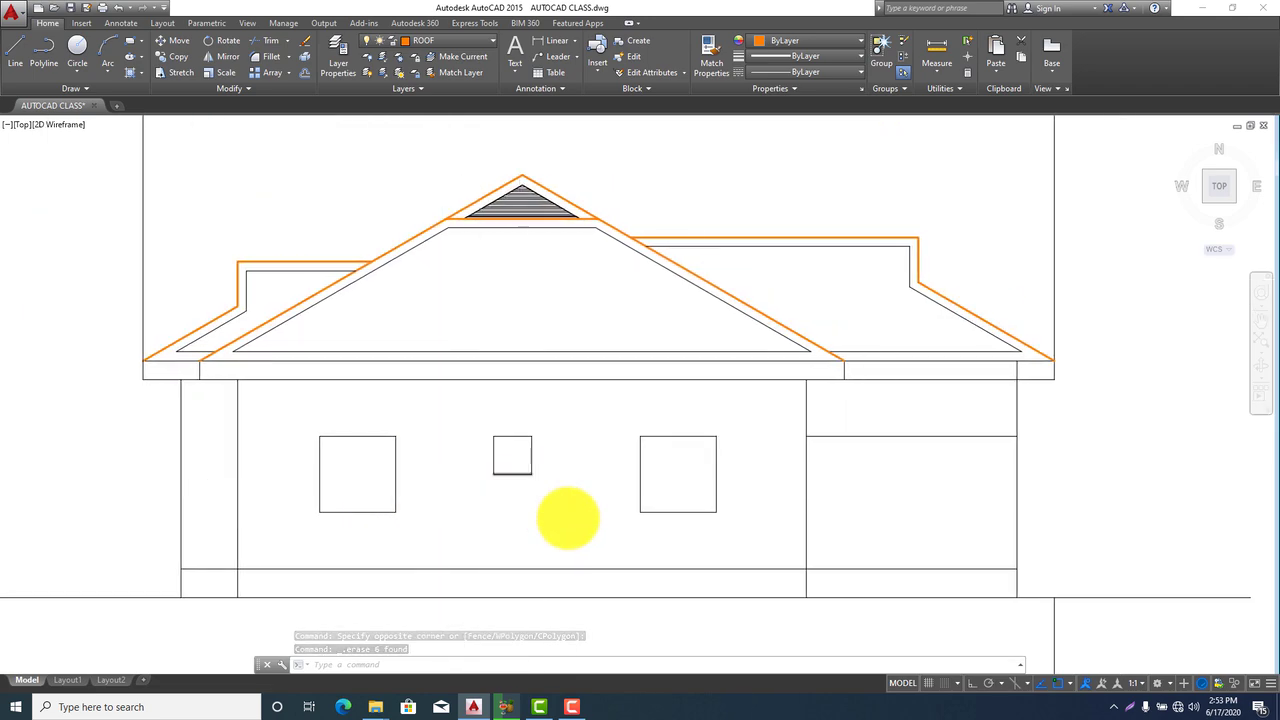
Copy the roof-edge vertical projection line to the terrace column's outer edge and to the bedroom's outer wall corner in the plan
{"action": "scroll", "coordinate": [563, 512], "scroll_direction": "down", "scroll_amount": 2}
{"action": "scroll", "coordinate": [735, 136], "scroll_direction": "up", "scroll_amount": 5}
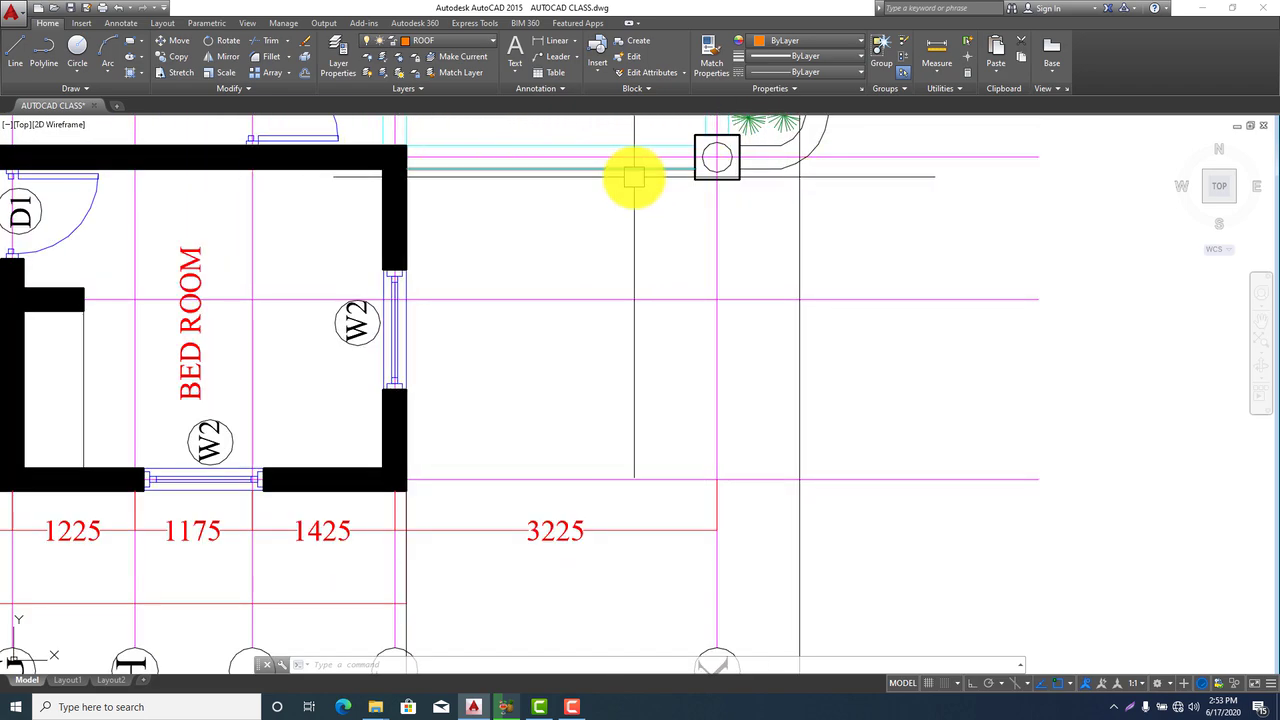
{"action": "scroll", "coordinate": [600, 260], "scroll_direction": "down", "scroll_amount": 5}
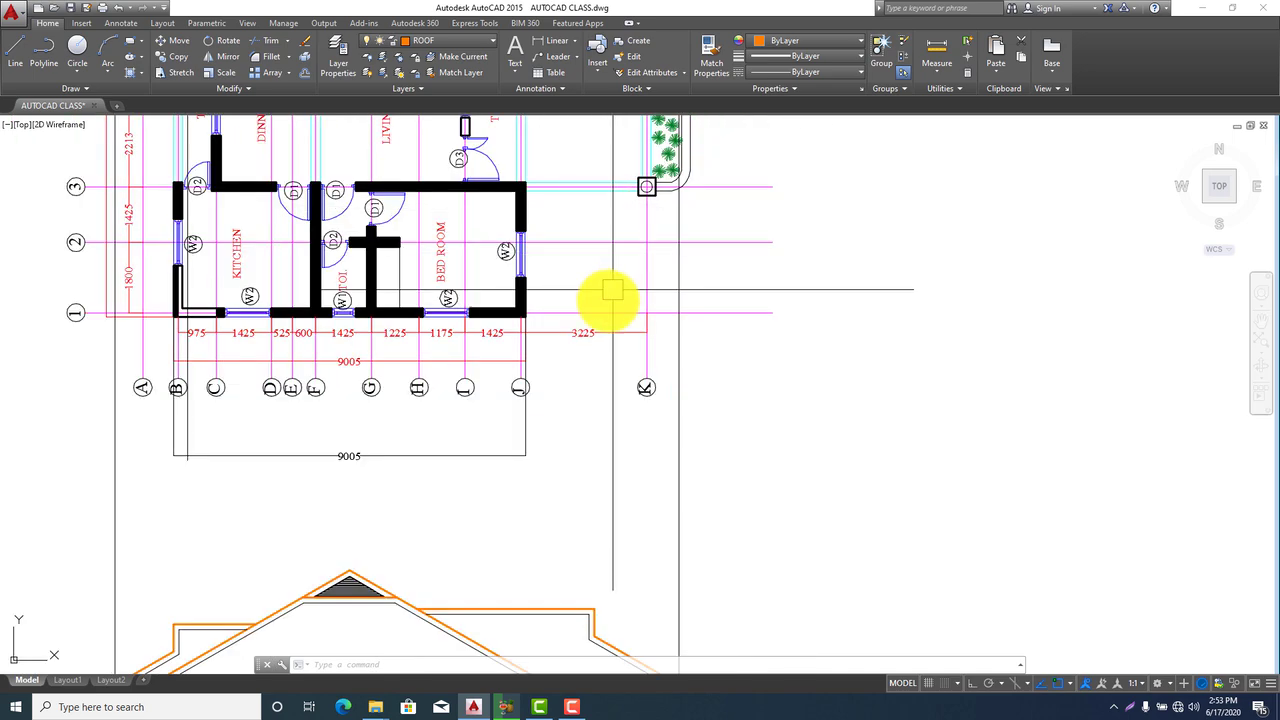
{"action": "scroll", "coordinate": [657, 417], "scroll_direction": "down", "scroll_amount": 2}
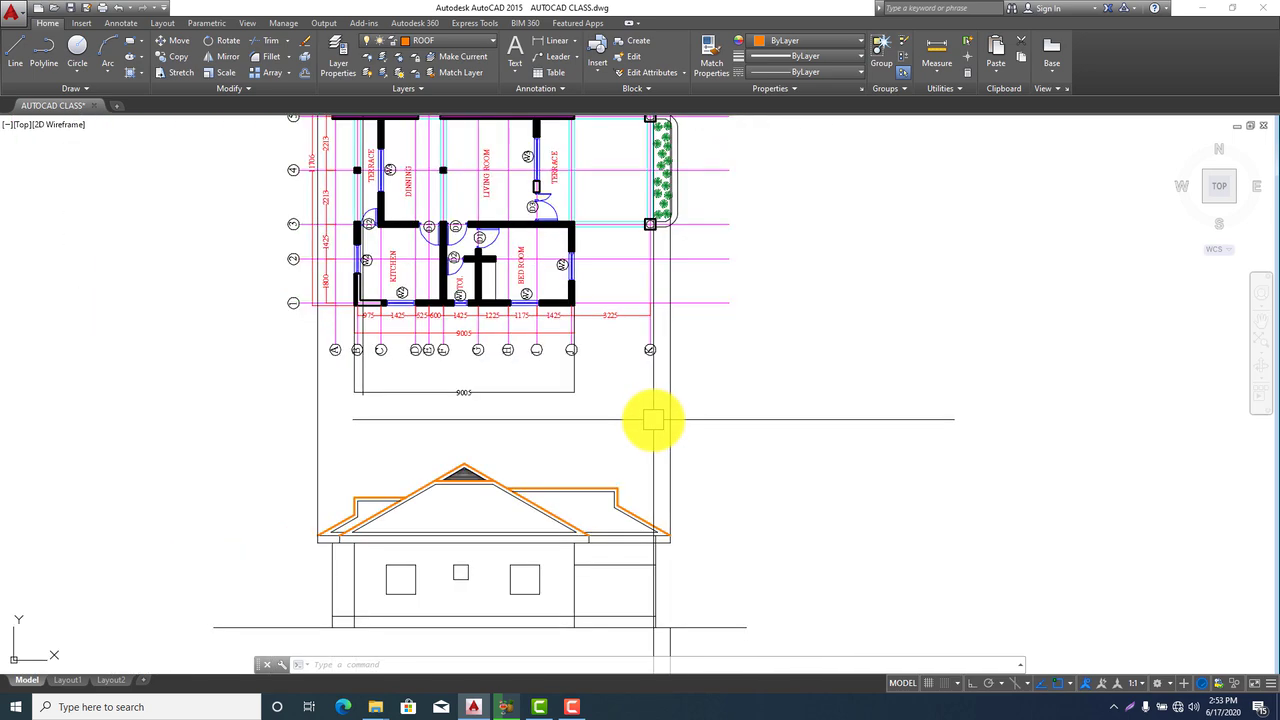
{"action": "scroll", "coordinate": [668, 252], "scroll_direction": "up", "scroll_amount": 4}
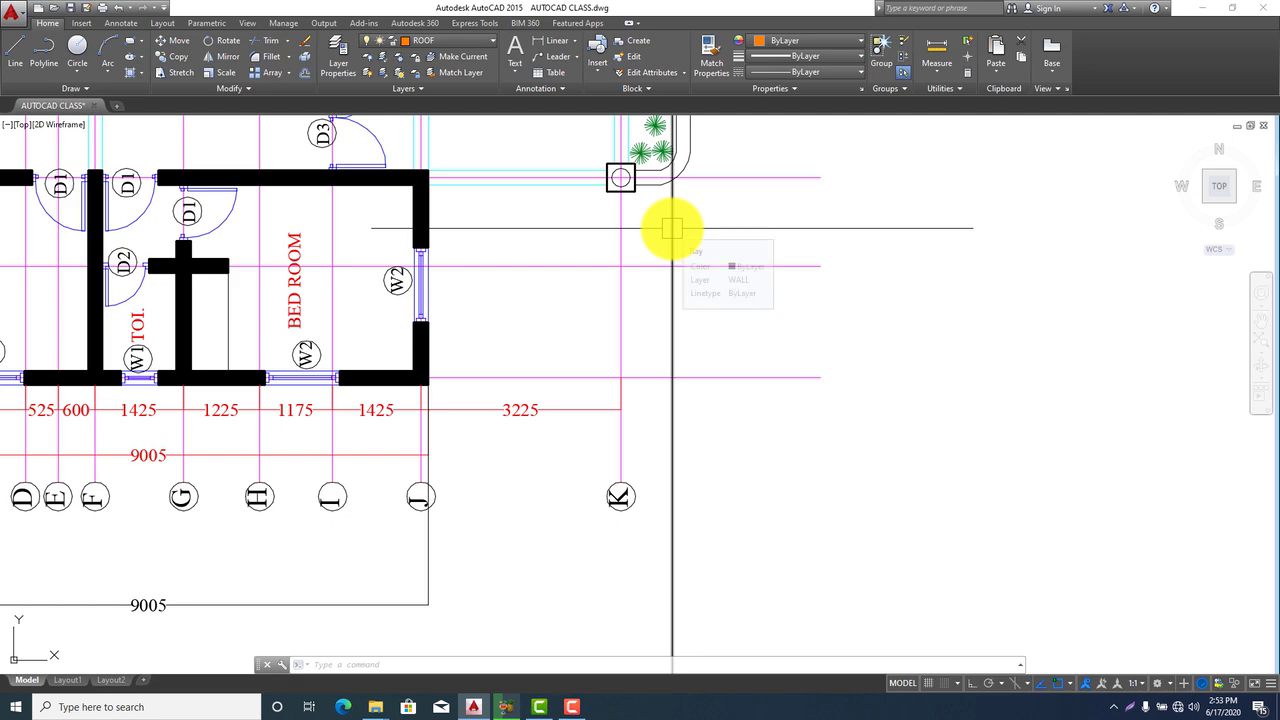
{"action": "left_click", "coordinate": [672, 228]}
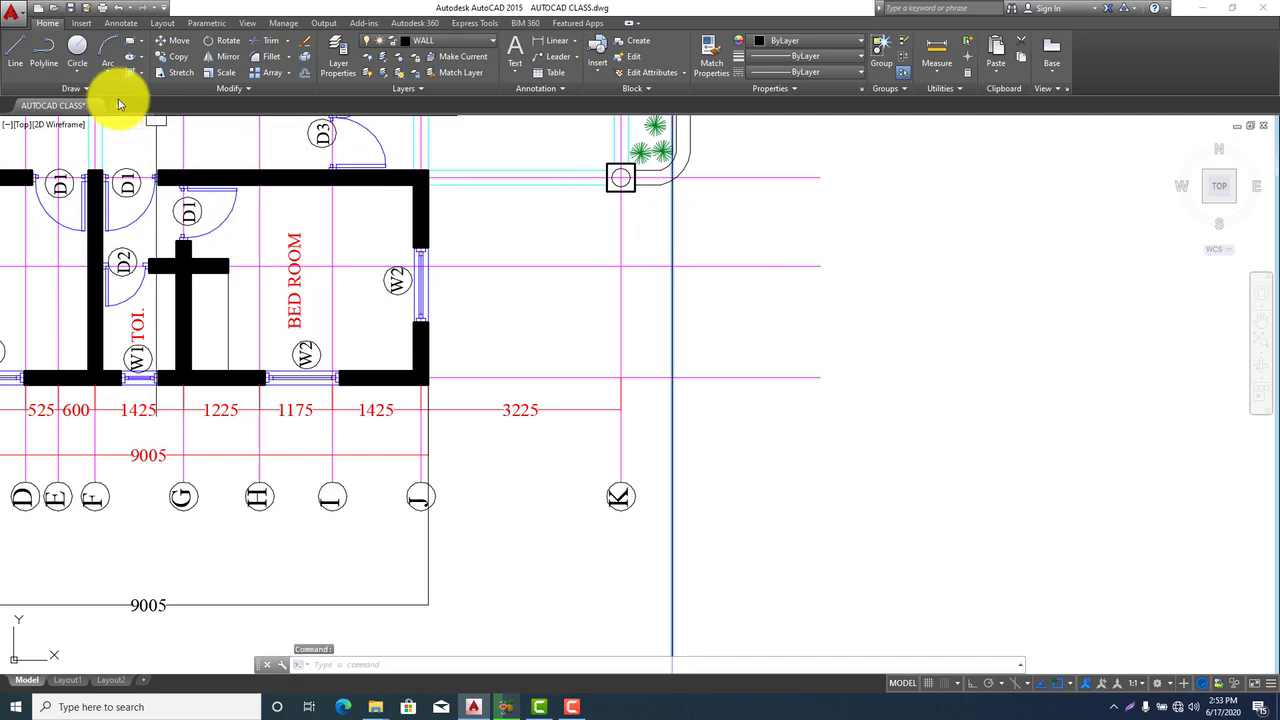
{"action": "left_click", "coordinate": [175, 57]}
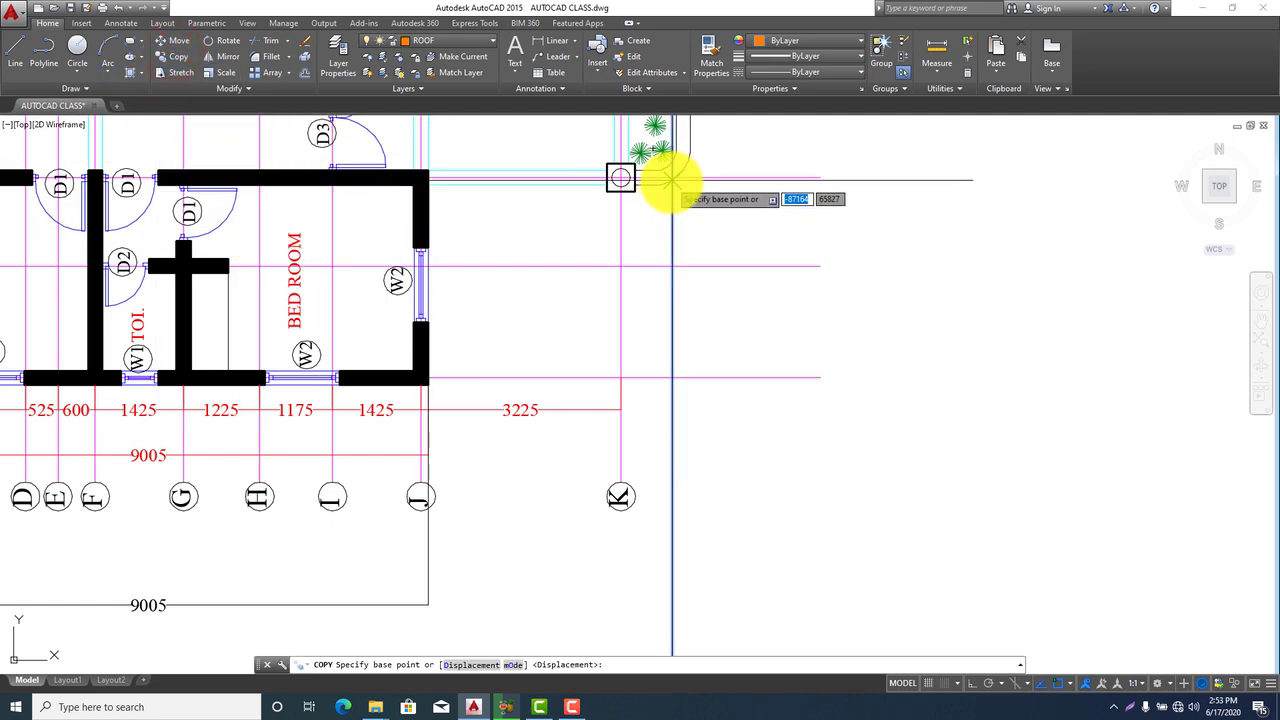
{"action": "left_click", "coordinate": [672, 180]}
{"action": "left_click", "coordinate": [621, 180]}
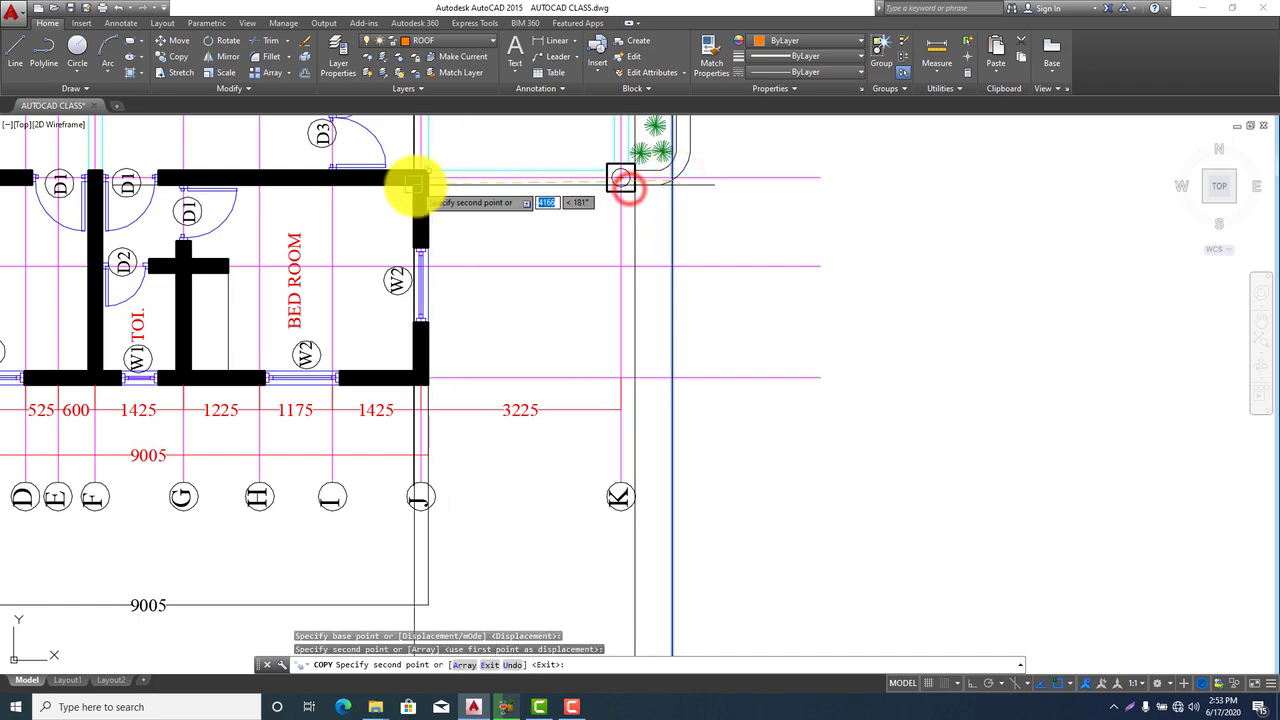
{"action": "left_click", "coordinate": [428, 185]}
{"action": "scroll", "coordinate": [524, 160], "scroll_direction": "down", "scroll_amount": 7}
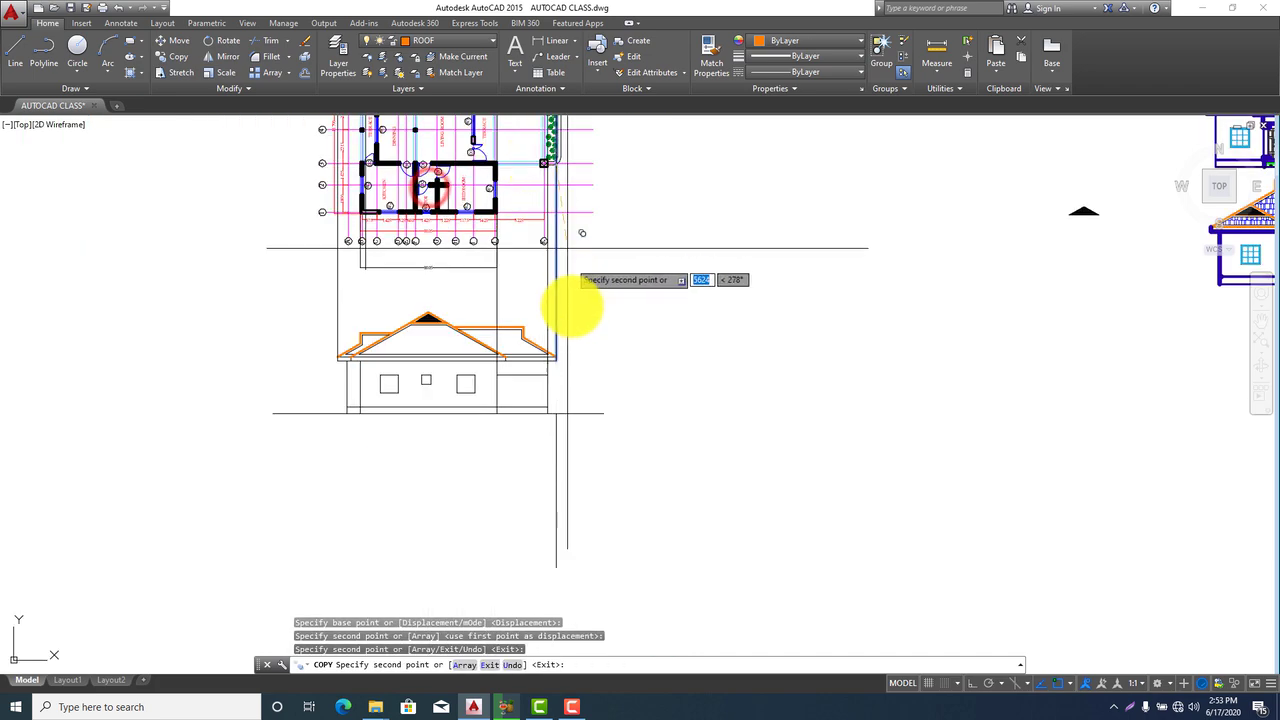
{"action": "scroll", "coordinate": [472, 384], "scroll_direction": "up", "scroll_amount": 5}
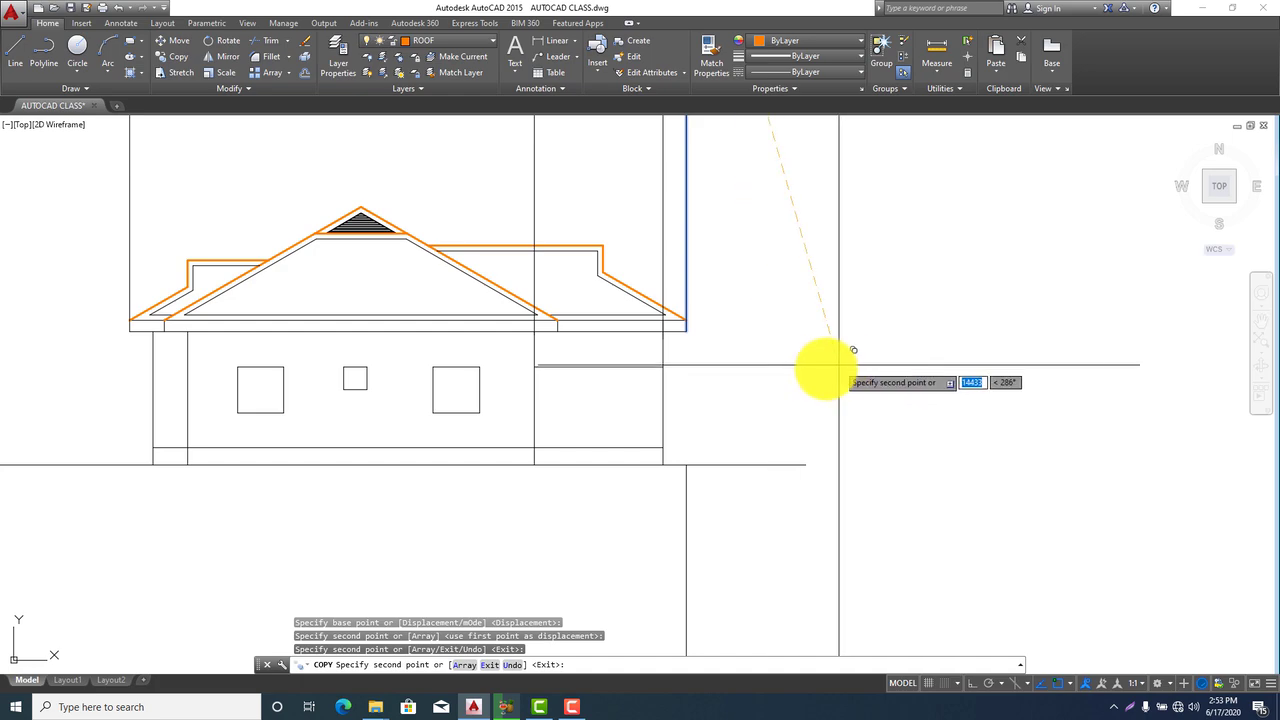
{"action": "scroll", "coordinate": [690, 385], "scroll_direction": "up", "scroll_amount": 3}
{"action": "key", "text": "Escape"}
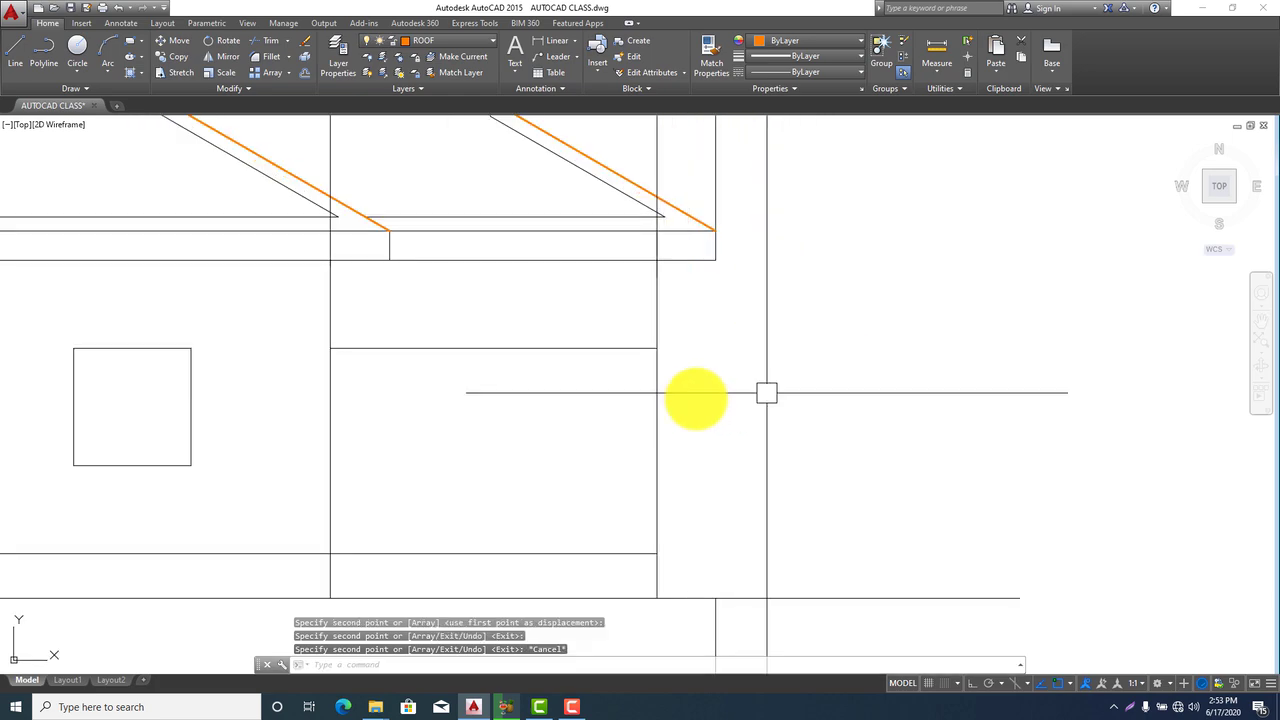
Delete the horizontal line at window-head level across the terrace bay of the elevation
{"action": "scroll", "coordinate": [516, 370], "scroll_direction": "down", "scroll_amount": 5}
{"action": "scroll", "coordinate": [516, 370], "scroll_direction": "up", "scroll_amount": 3}
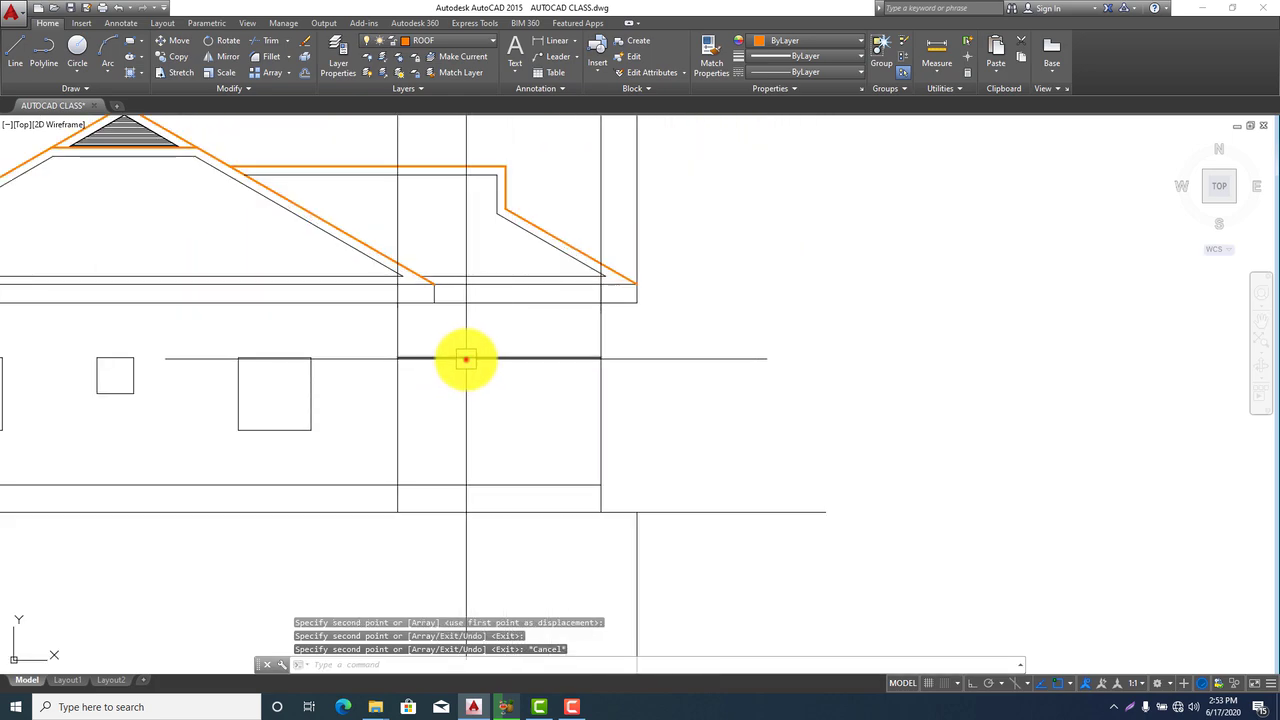
{"action": "left_click", "coordinate": [466, 359]}
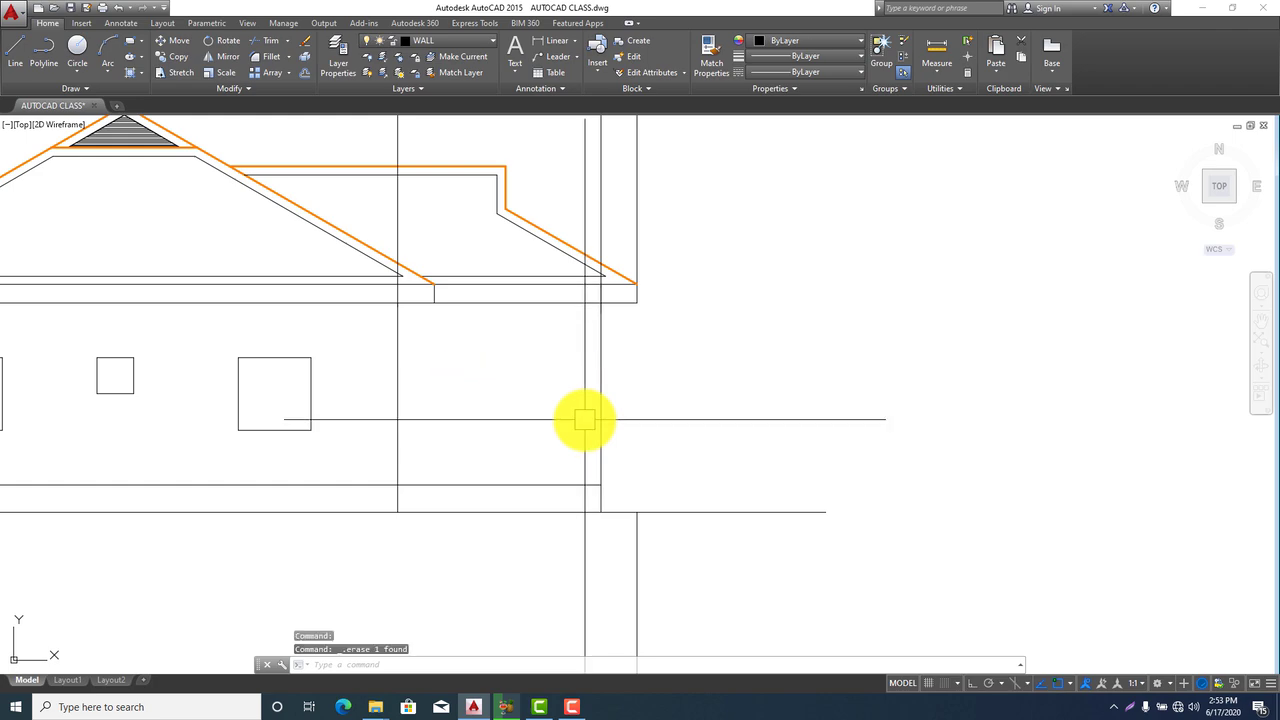
Offset the bottom line of the fascia 600 downward to form the underside of the terrace beam
{"action": "scroll", "coordinate": [585, 420], "scroll_direction": "down", "scroll_amount": 5}
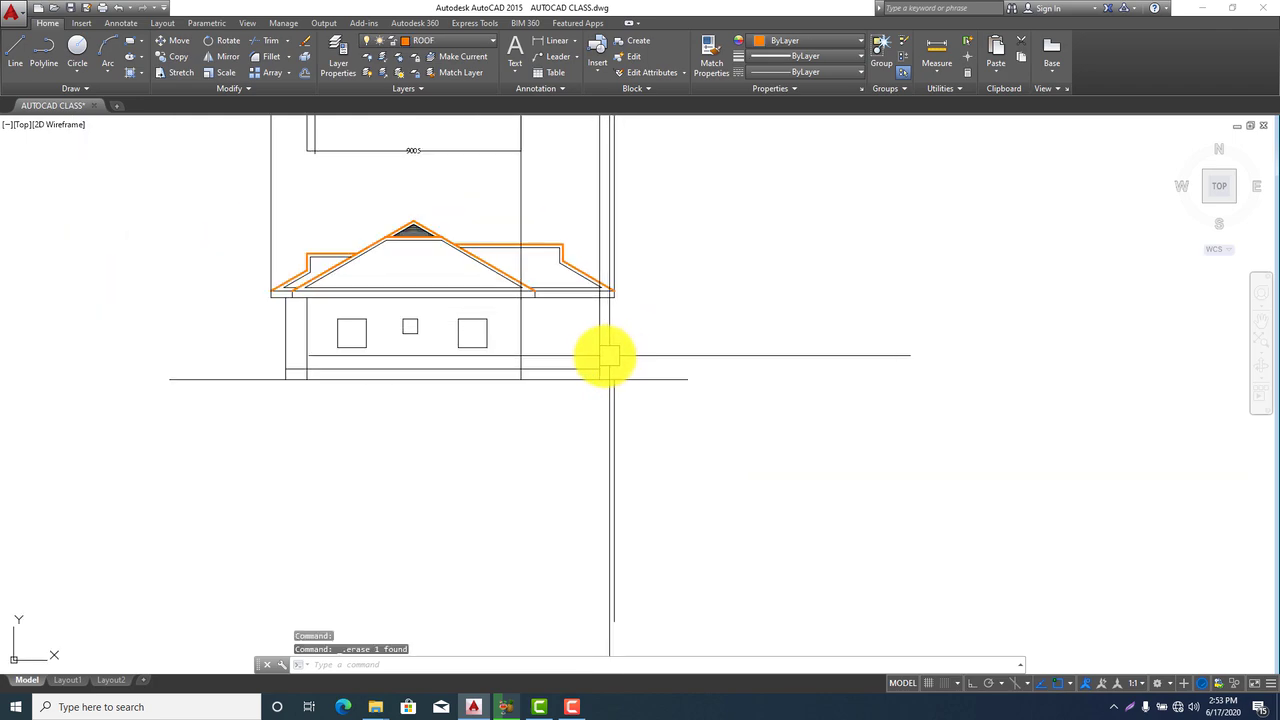
{"action": "scroll", "coordinate": [622, 356], "scroll_direction": "up", "scroll_amount": 6}
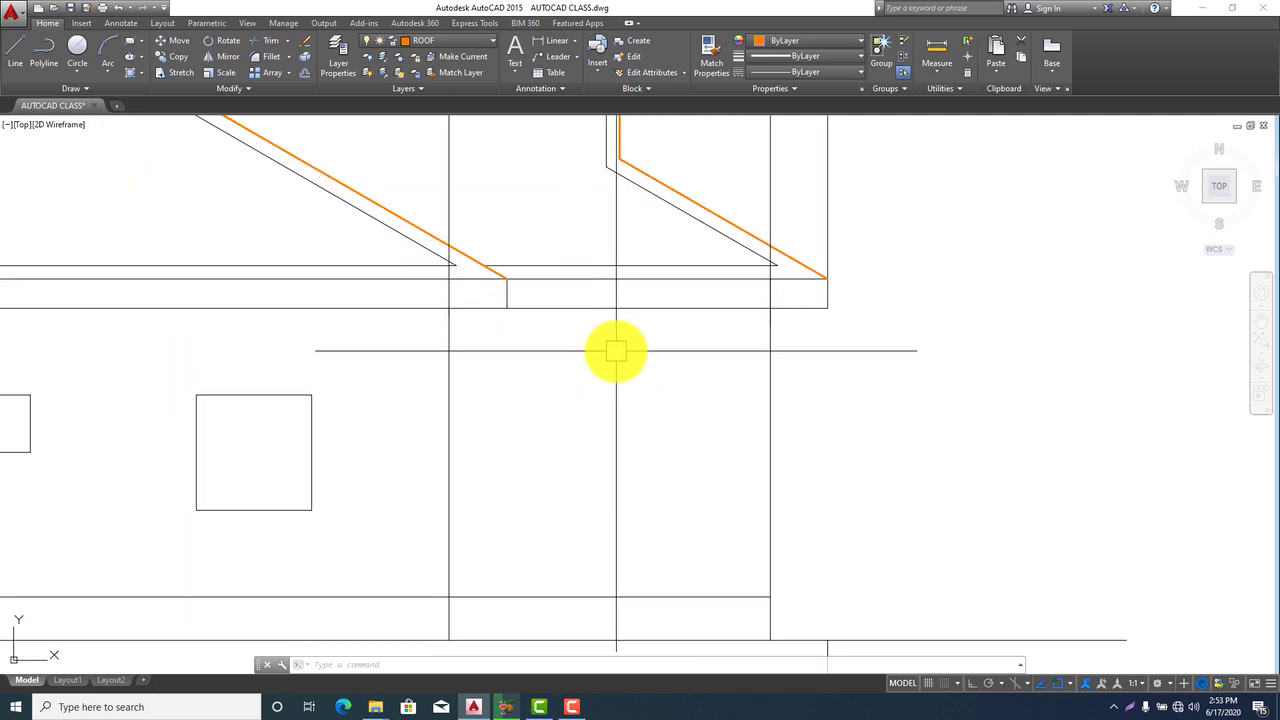
{"action": "type", "text": "o"}
{"action": "key", "text": "Return"}
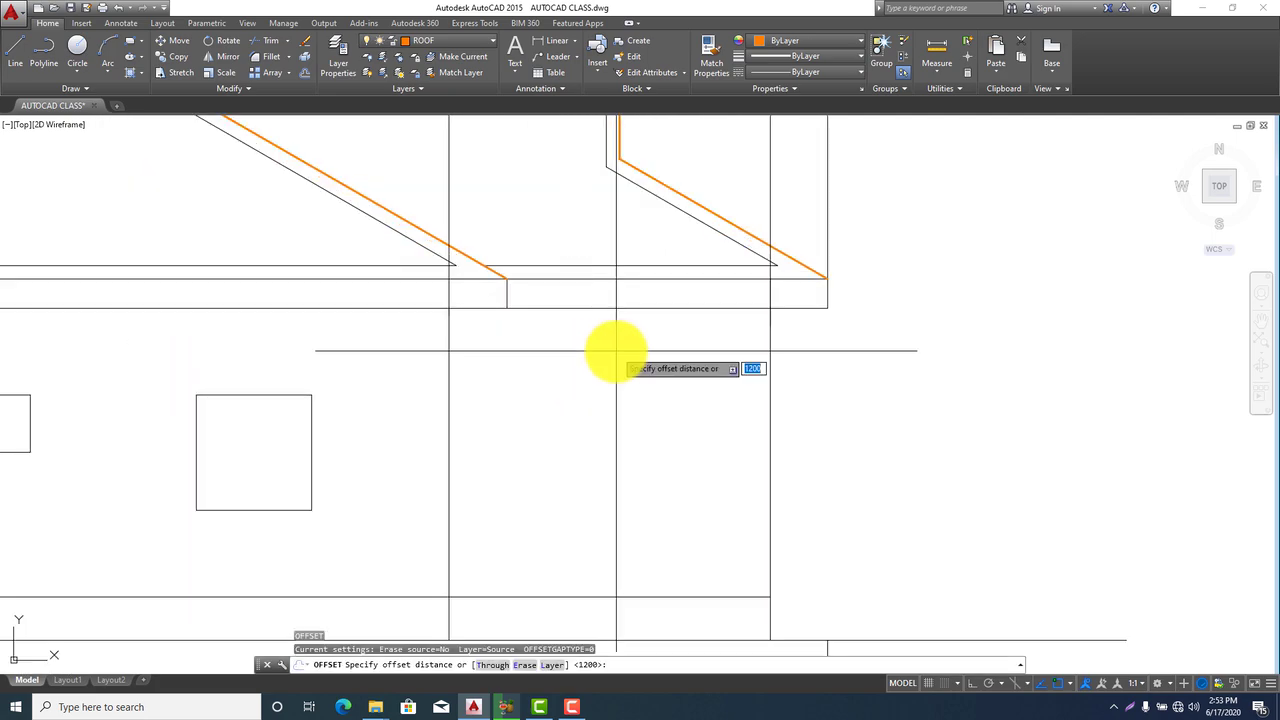
{"action": "key", "text": "Return"}
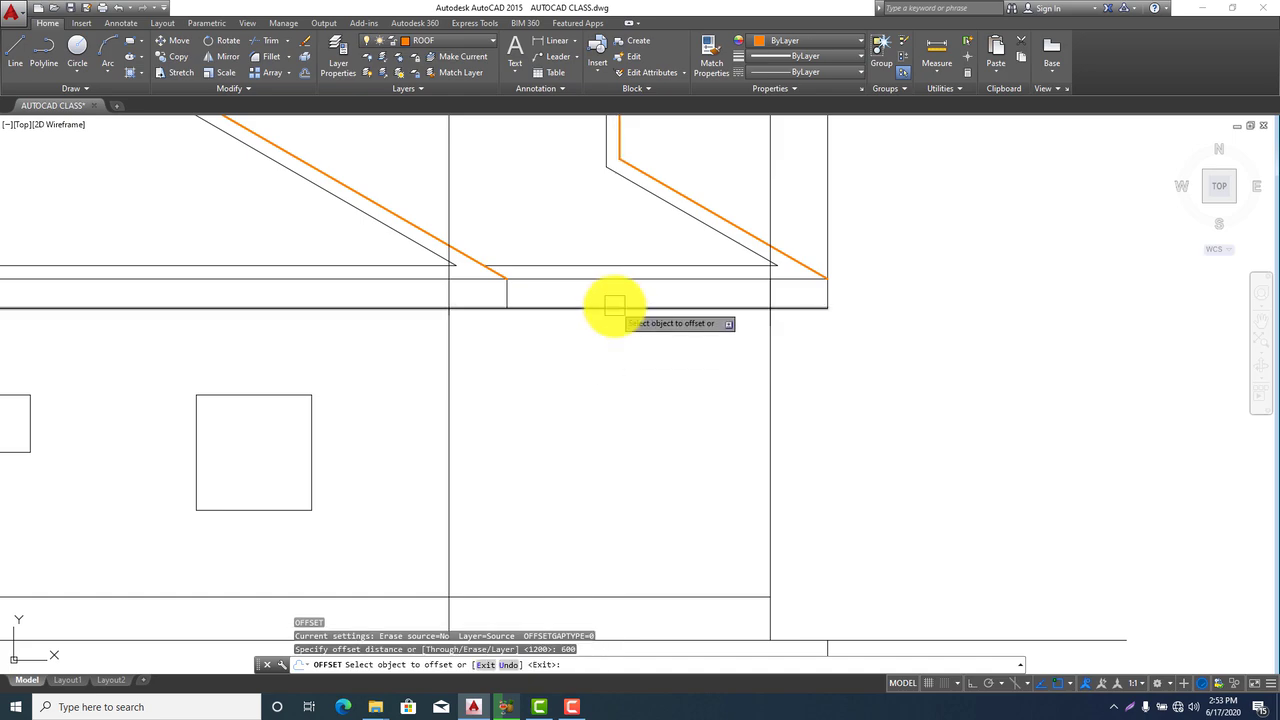
{"action": "left_click", "coordinate": [614, 304]}
{"action": "left_click", "coordinate": [600, 391]}
{"action": "scroll", "coordinate": [627, 356], "scroll_direction": "down", "scroll_amount": 2}
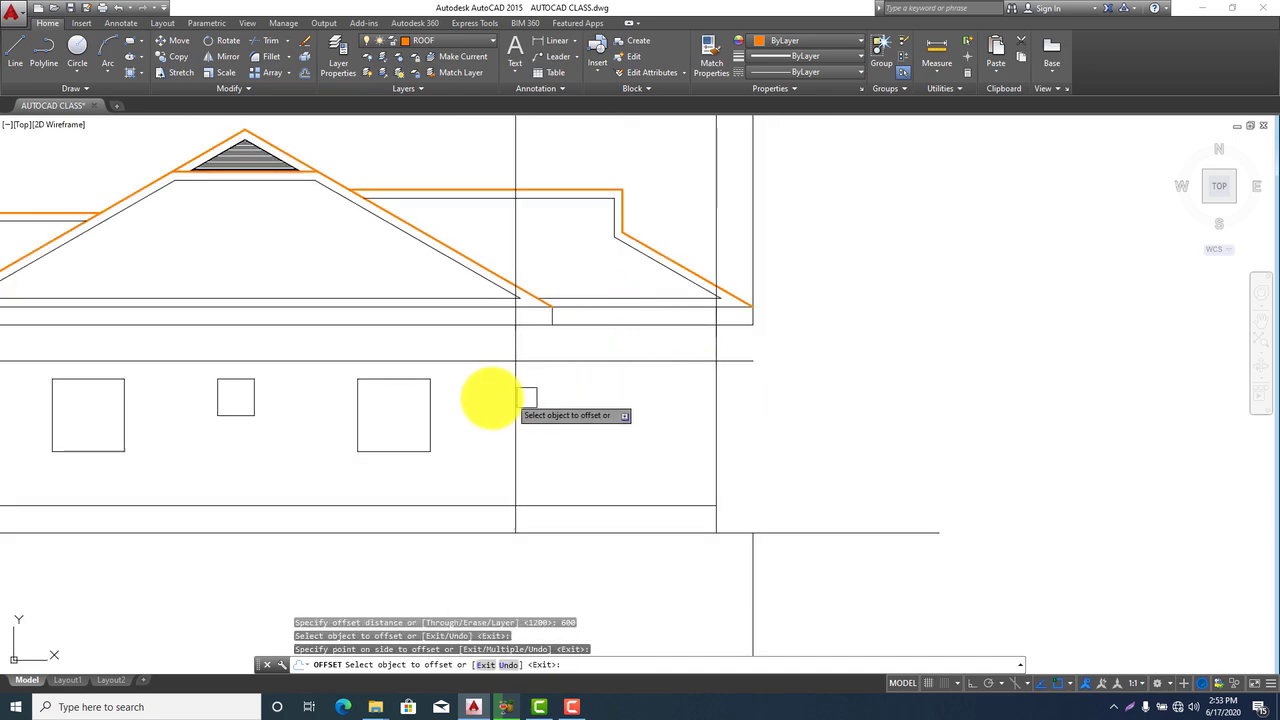
{"action": "middle_click_drag", "start_coordinate": [528, 398], "coordinate": [690, 375]}
{"action": "key", "text": "Escape"}
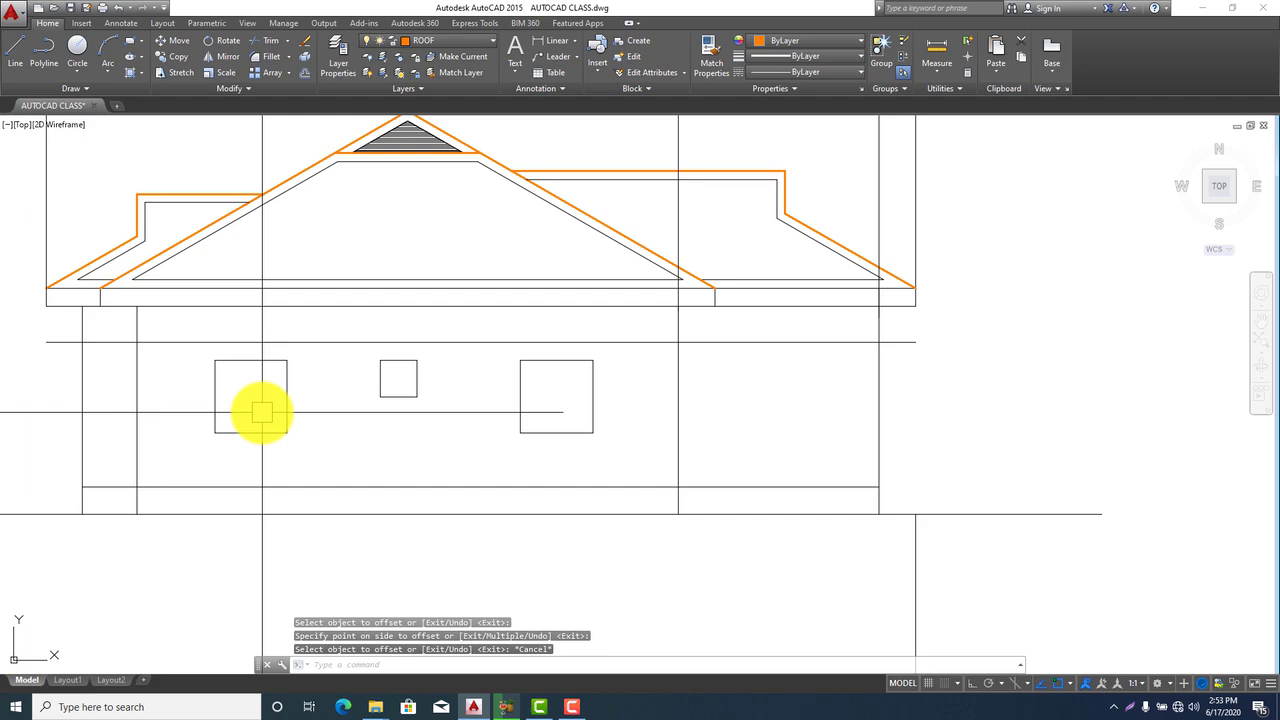
Trim the offset beam line so it spans only the terrace bay between the house wall and the outer terrace edge
{"action": "type", "text": "tr"}
{"action": "key", "text": "Return"}
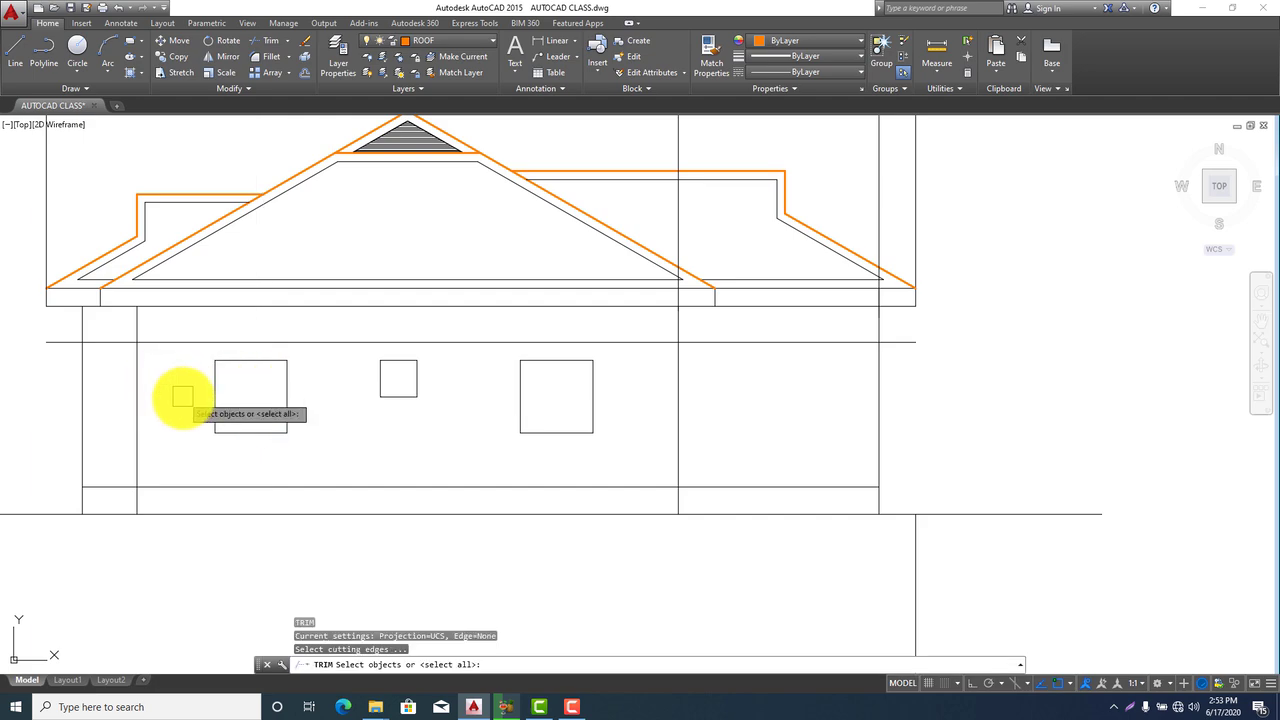
{"action": "key", "text": "Return"}
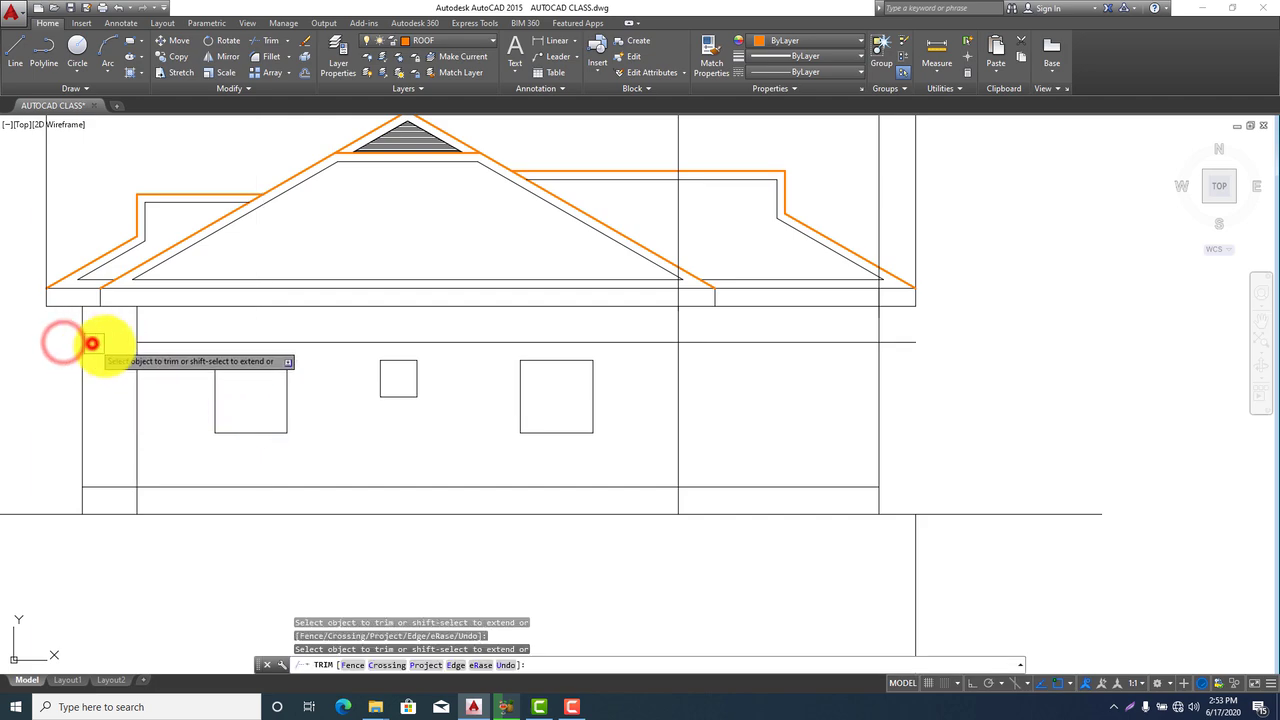
{"action": "left_click", "coordinate": [170, 343]}
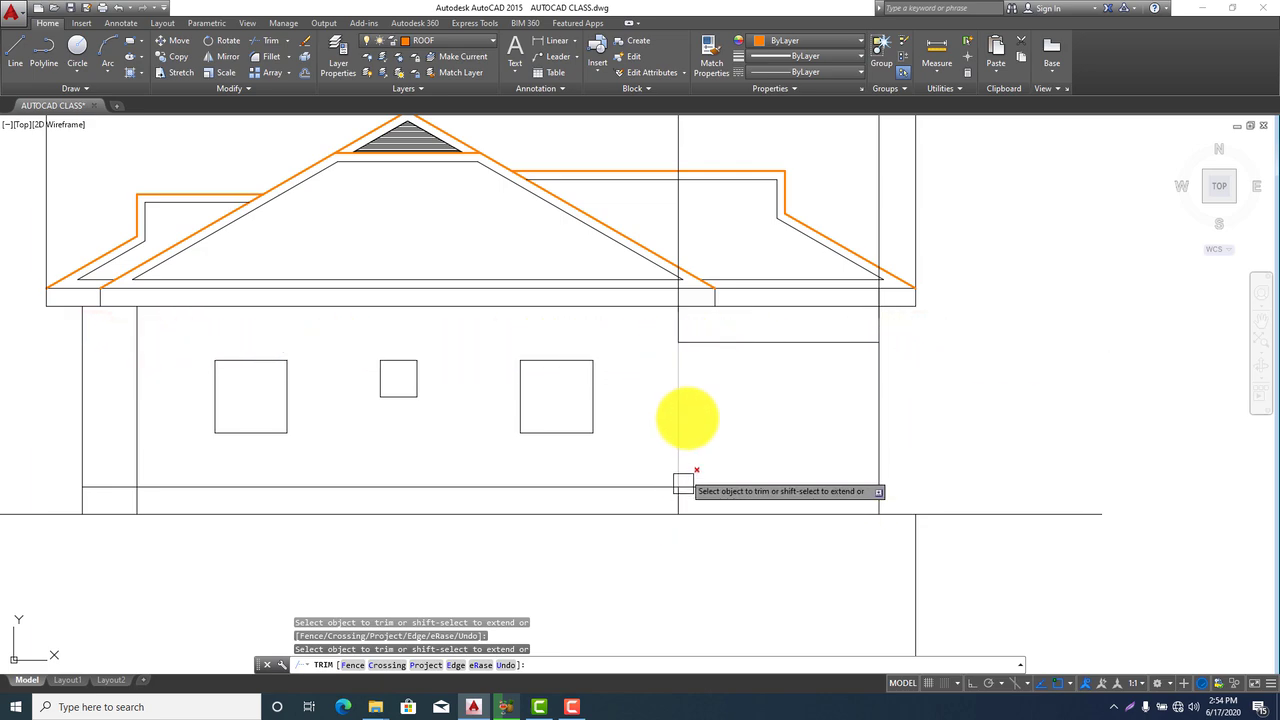
{"action": "scroll", "coordinate": [685, 482], "scroll_direction": "up", "scroll_amount": 4}
{"action": "key", "text": "Escape"}
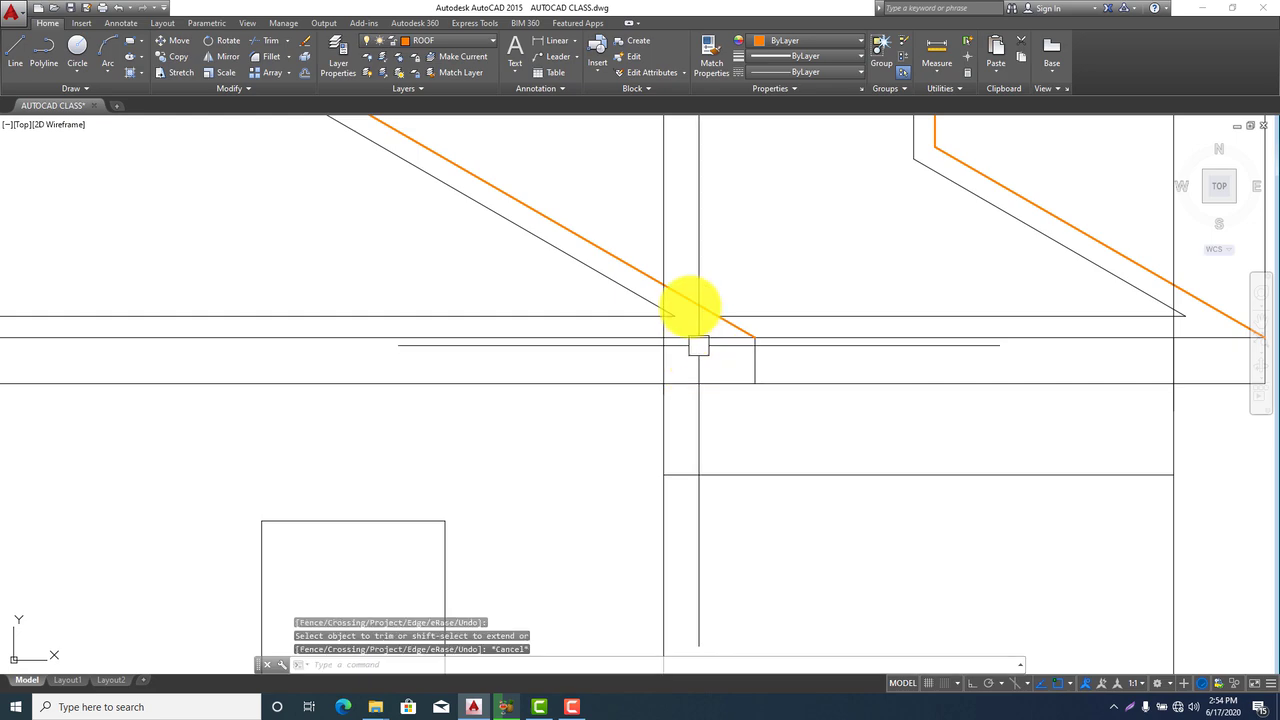
Delete the vertical projection line crossing the roof above the house wall corner beside the terrace
{"action": "left_click", "coordinate": [709, 194]}
{"action": "left_click", "coordinate": [629, 212]}
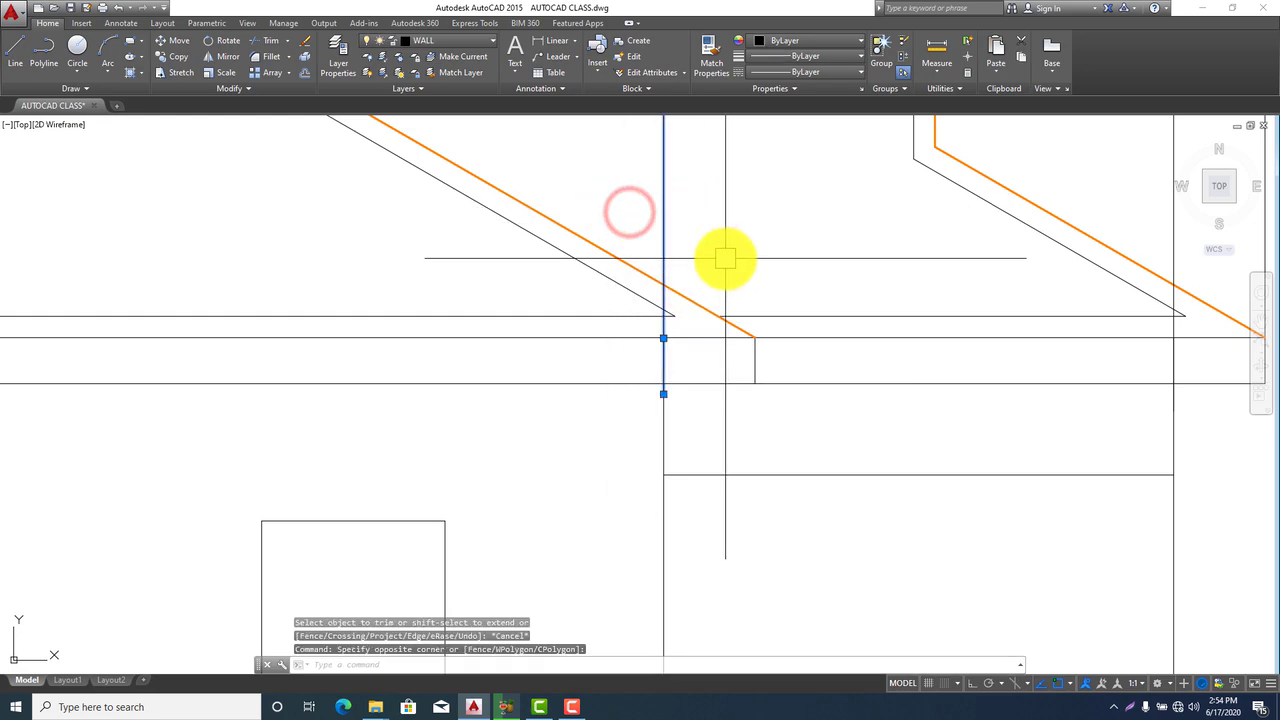
{"action": "key", "text": "Delete"}
{"action": "scroll", "coordinate": [991, 349], "scroll_direction": "down", "scroll_amount": 3}
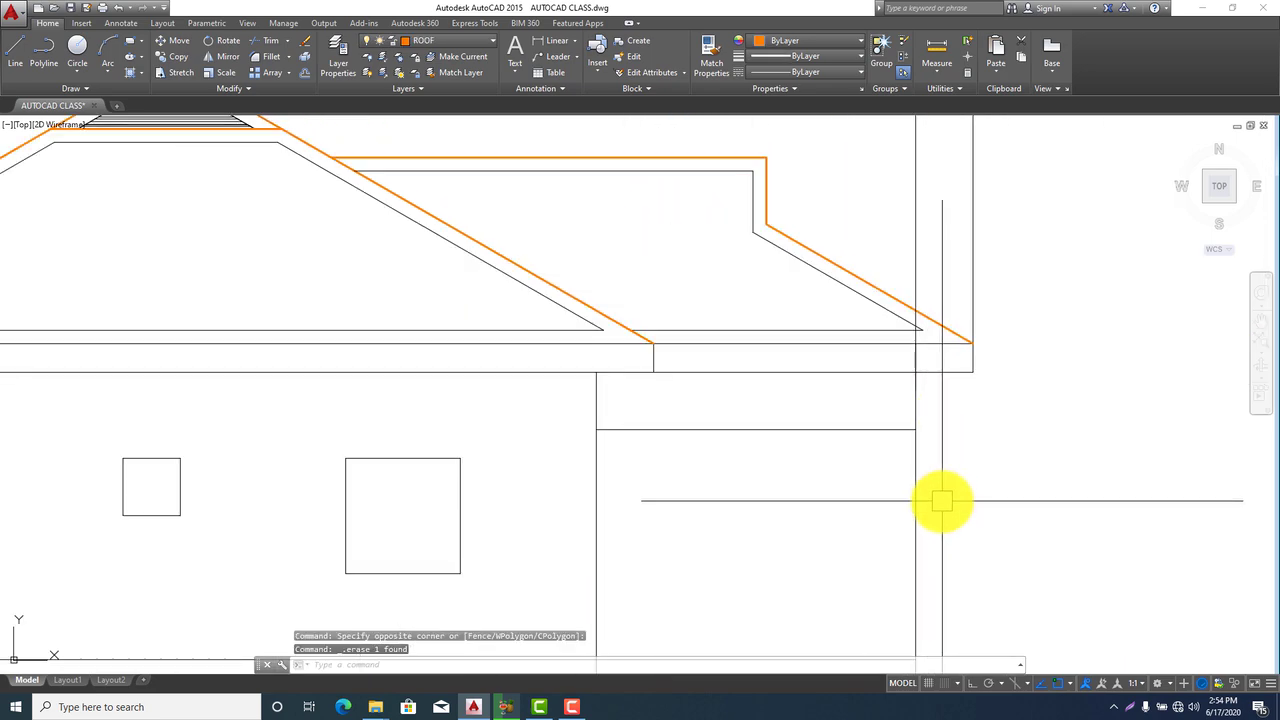
Trim the terrace's outer vertical line between the underside of the beam and the plinth
{"action": "type", "text": "tr"}
{"action": "key", "text": "Return"}
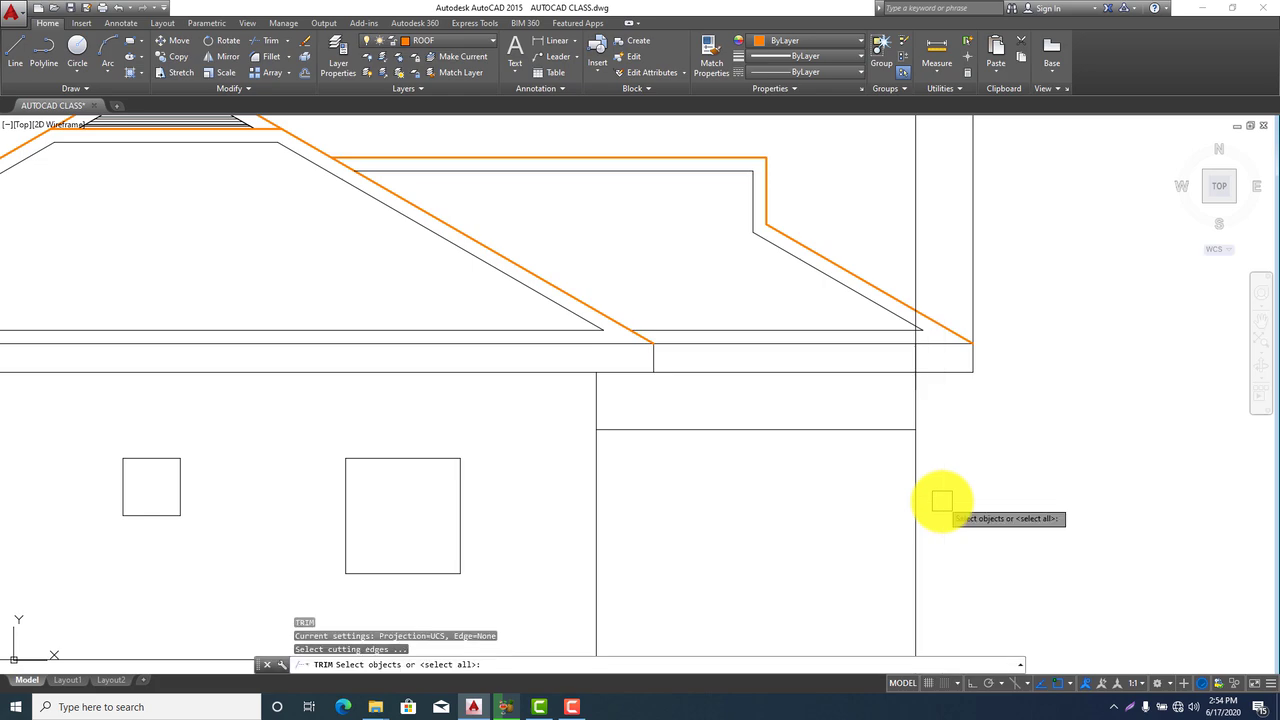
{"action": "key", "text": "Return"}
{"action": "left_click", "coordinate": [941, 500]}
{"action": "left_click", "coordinate": [854, 506]}
{"action": "scroll", "coordinate": [991, 523], "scroll_direction": "up", "scroll_amount": 4}
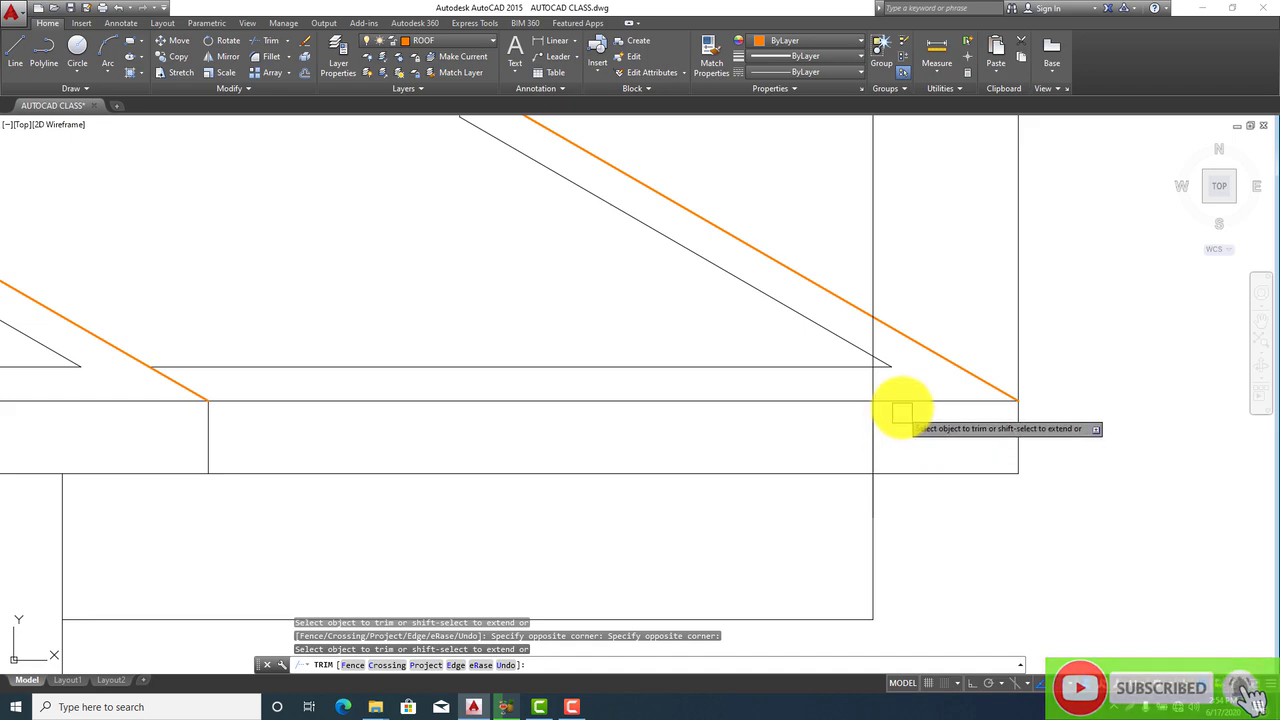
{"action": "scroll", "coordinate": [901, 411], "scroll_direction": "down", "scroll_amount": 4}
{"action": "key", "text": "Escape"}
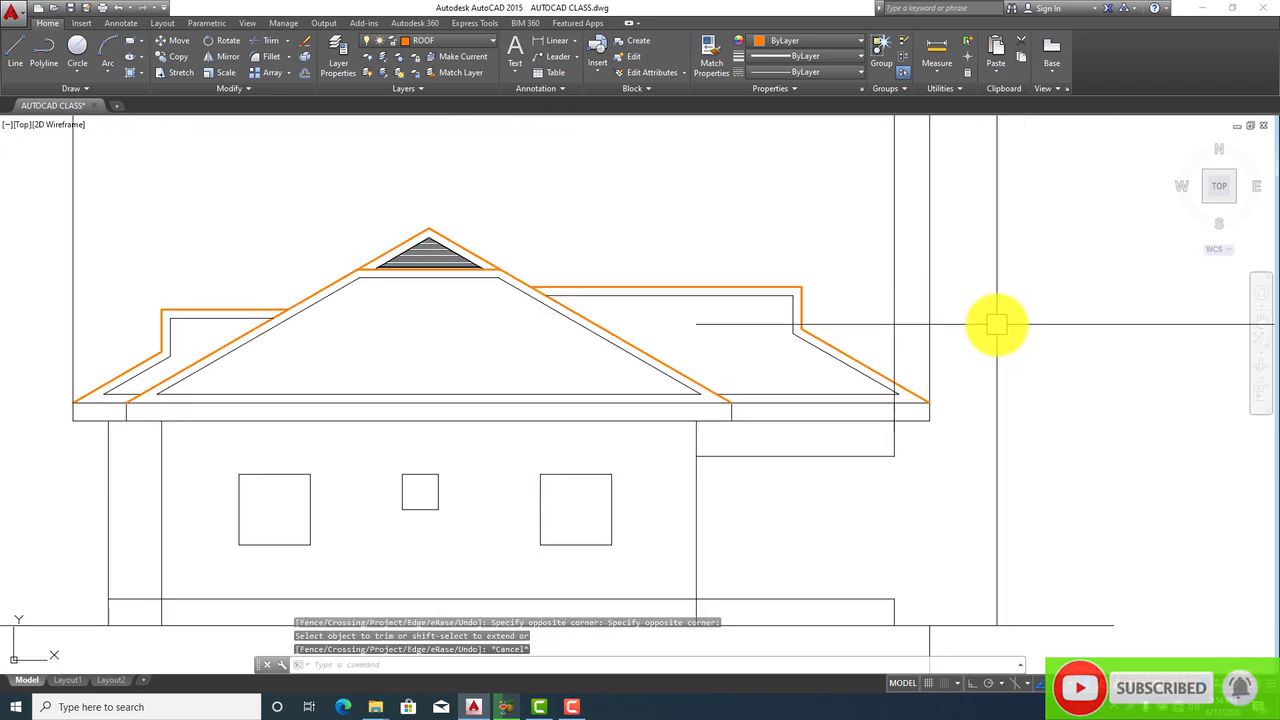
Delete the projection line crossing the roof at the terrace's outer edge and trim the remaining vertical piece inside the fascia
{"action": "left_click", "coordinate": [896, 292]}
{"action": "key", "text": "Delete"}
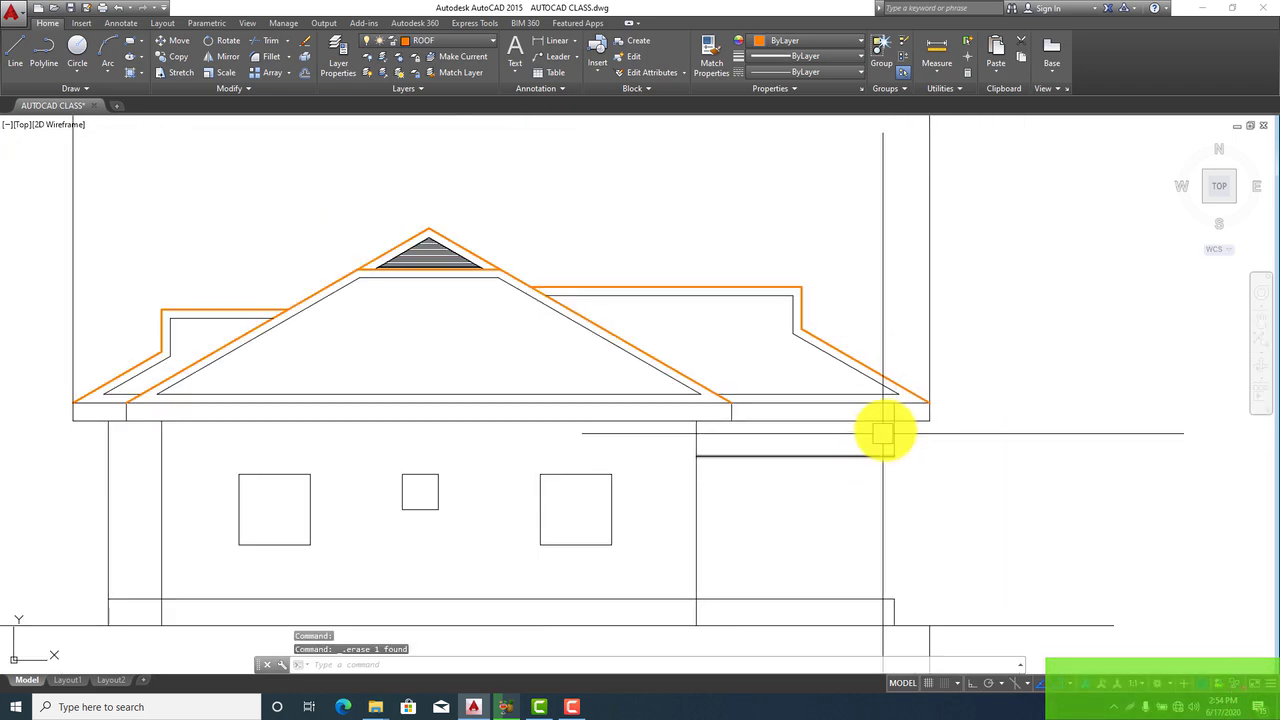
{"action": "scroll", "coordinate": [890, 412], "scroll_direction": "up", "scroll_amount": 4}
{"action": "type", "text": "tr"}
{"action": "key", "text": "Return"}
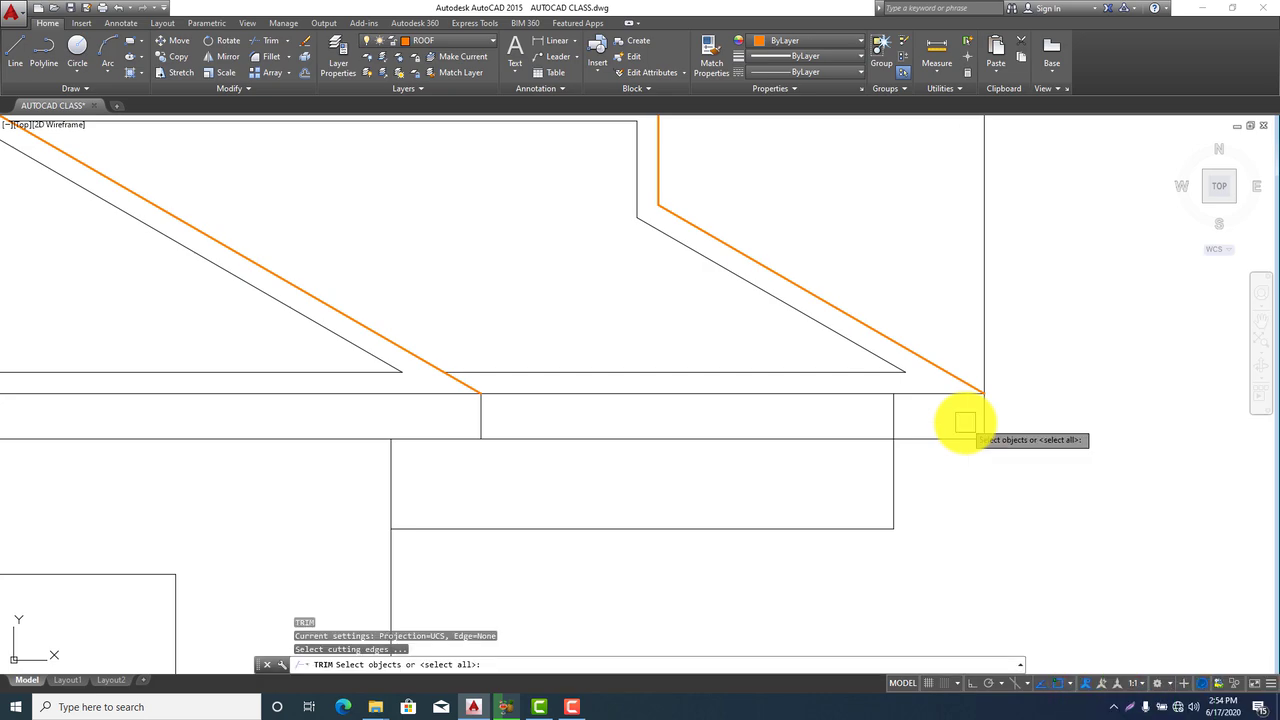
{"action": "left_click", "coordinate": [895, 421]}
{"action": "scroll", "coordinate": [895, 425], "scroll_direction": "down", "scroll_amount": 5}
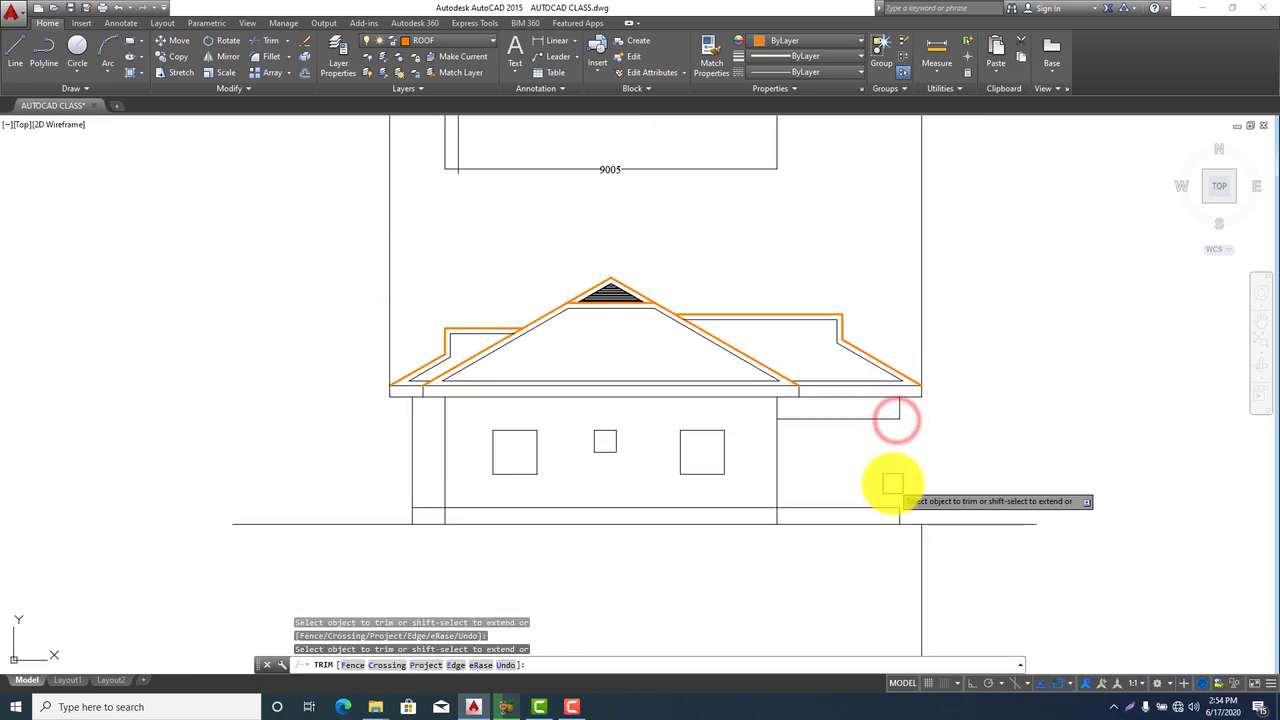
{"action": "middle_click_drag", "start_coordinate": [986, 379], "coordinate": [1006, 443]}
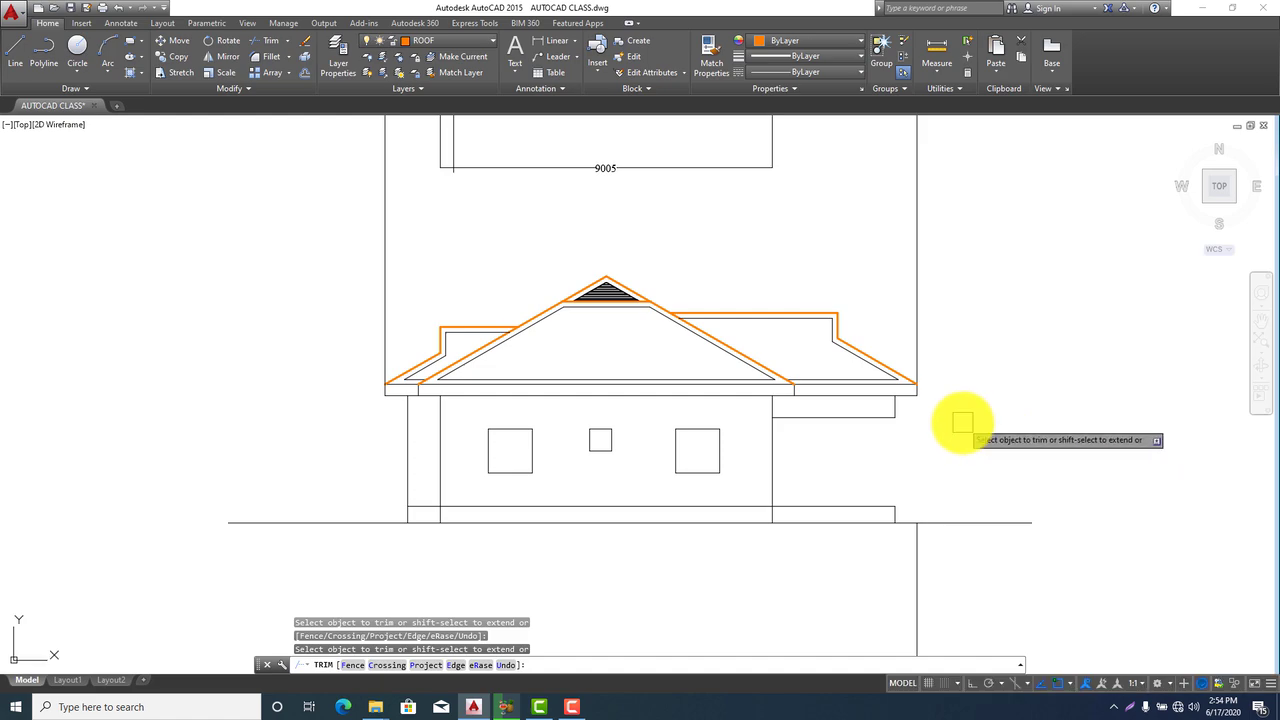
{"action": "key", "text": "Escape"}
Copy the roof-edge vertical projection line to both side edges of the terrace column on grid line K
{"action": "scroll", "coordinate": [958, 425], "scroll_direction": "down", "scroll_amount": 2}
{"action": "middle_click_drag", "start_coordinate": [974, 318], "coordinate": [884, 444]}
{"action": "scroll", "coordinate": [840, 195], "scroll_direction": "up", "scroll_amount": 4}
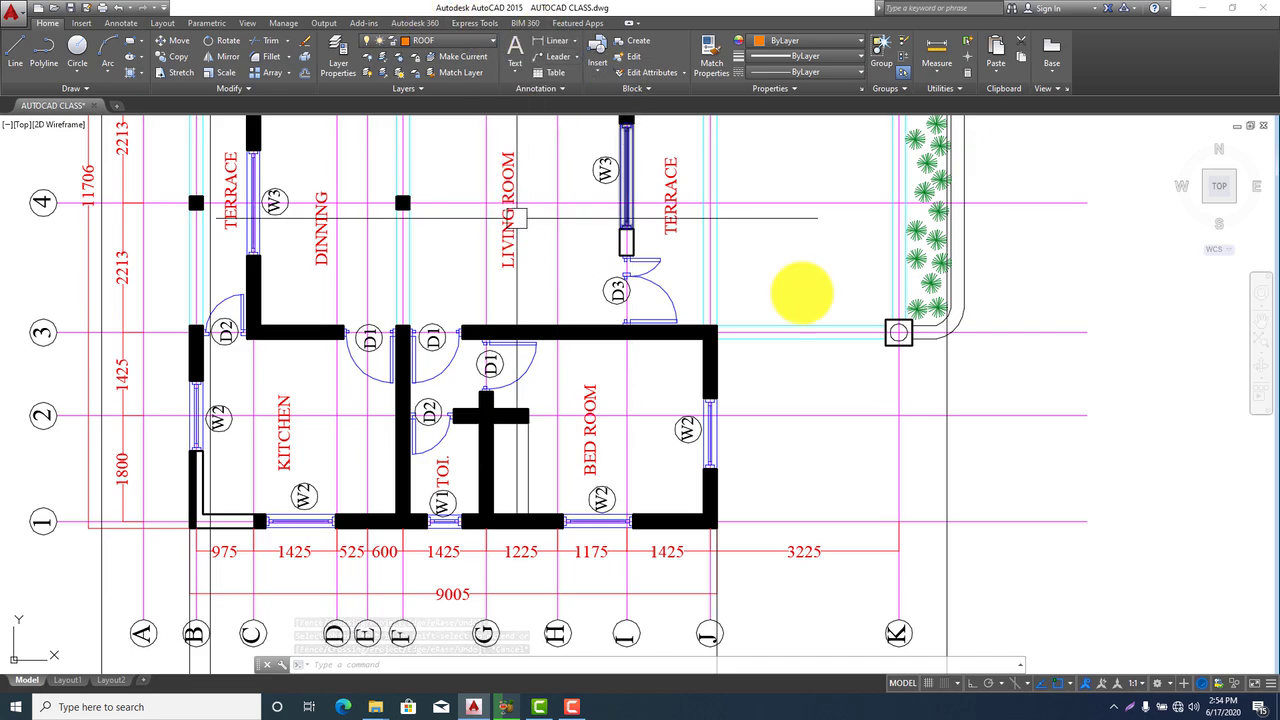
{"action": "left_click", "coordinate": [949, 369]}
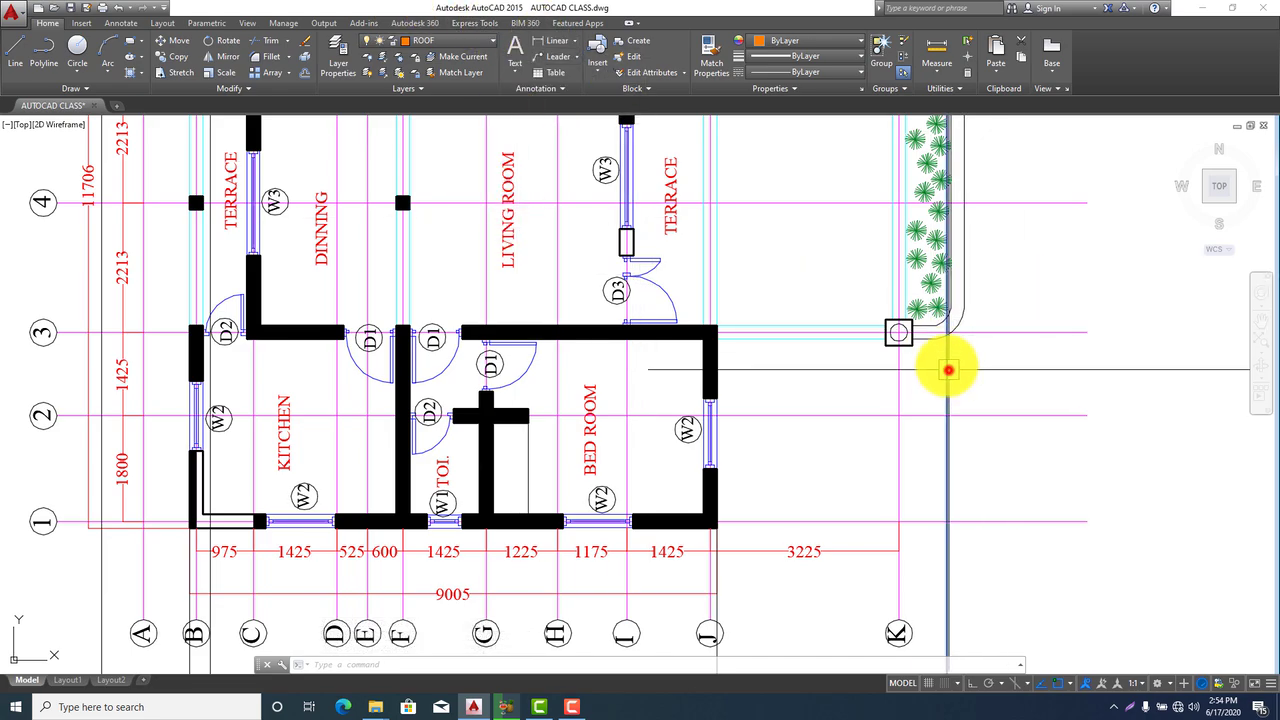
{"action": "left_click", "coordinate": [169, 57]}
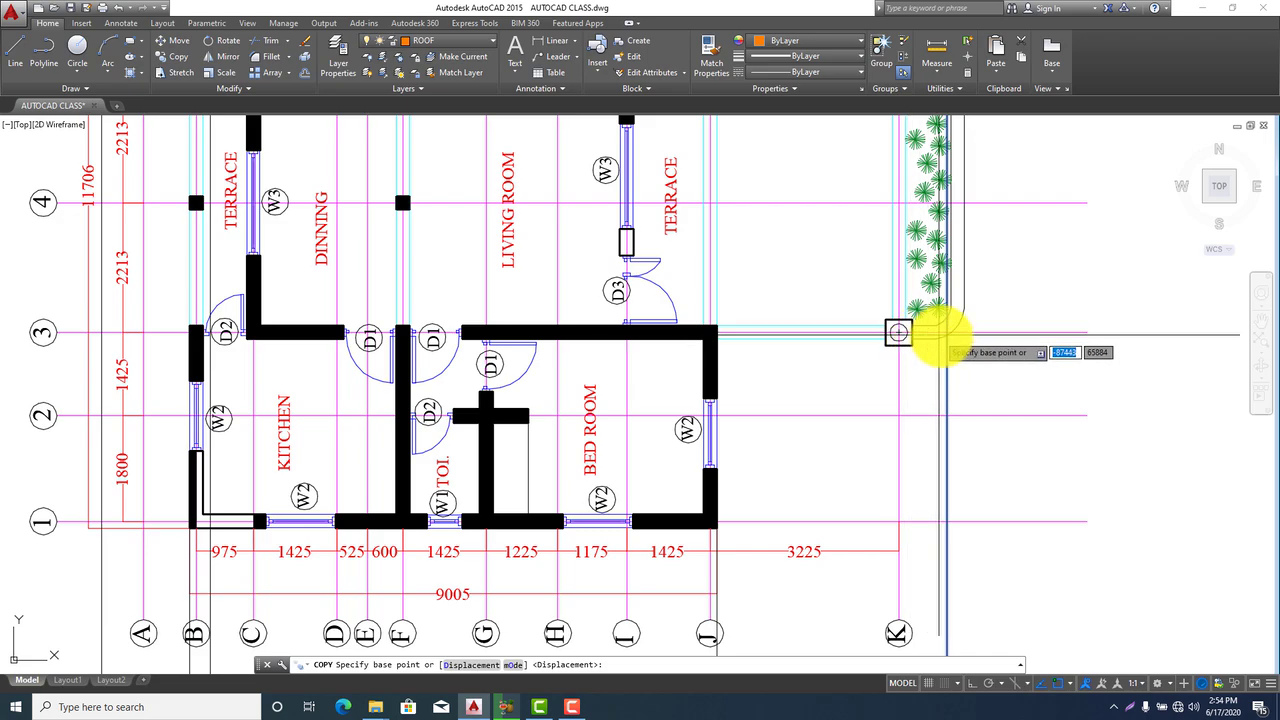
{"action": "left_click", "coordinate": [886, 346]}
{"action": "left_click", "coordinate": [913, 348]}
{"action": "scroll", "coordinate": [840, 320], "scroll_direction": "down", "scroll_amount": 4}
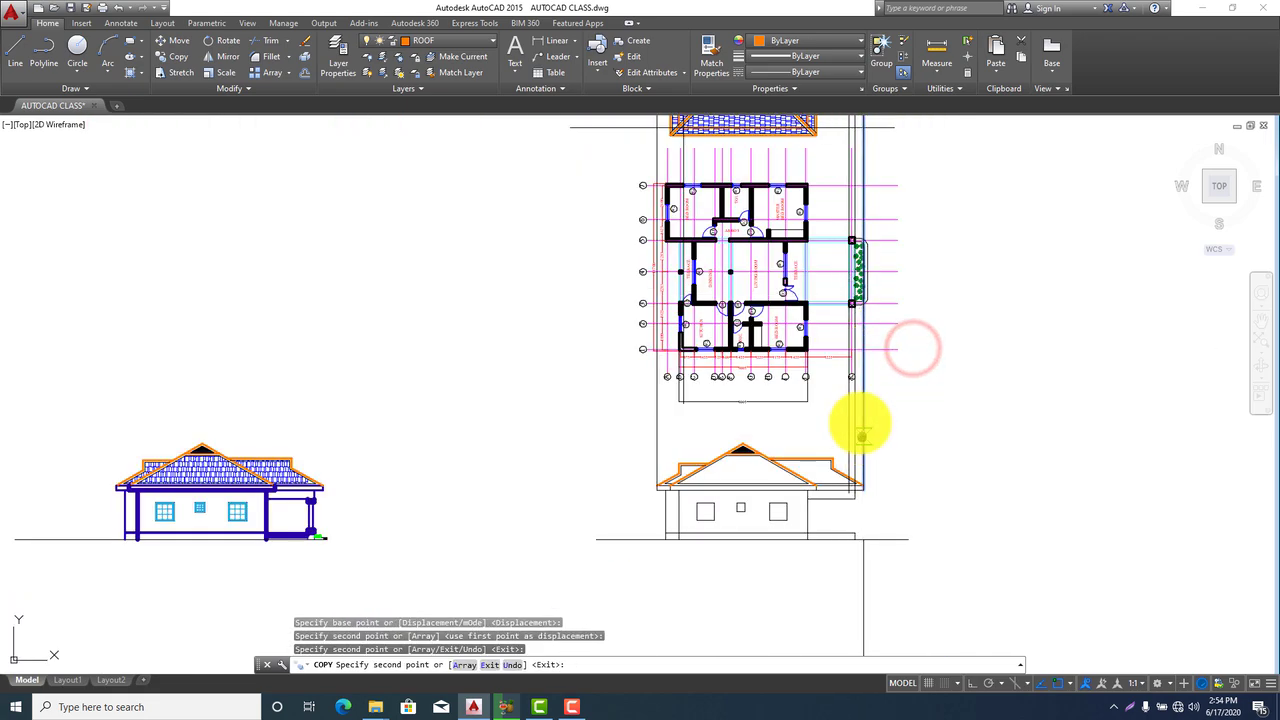
Extend the two column-edge projection lines on the elevation from the beam down to the top of the terrace plinth
{"action": "scroll", "coordinate": [861, 436], "scroll_direction": "up", "scroll_amount": 5}
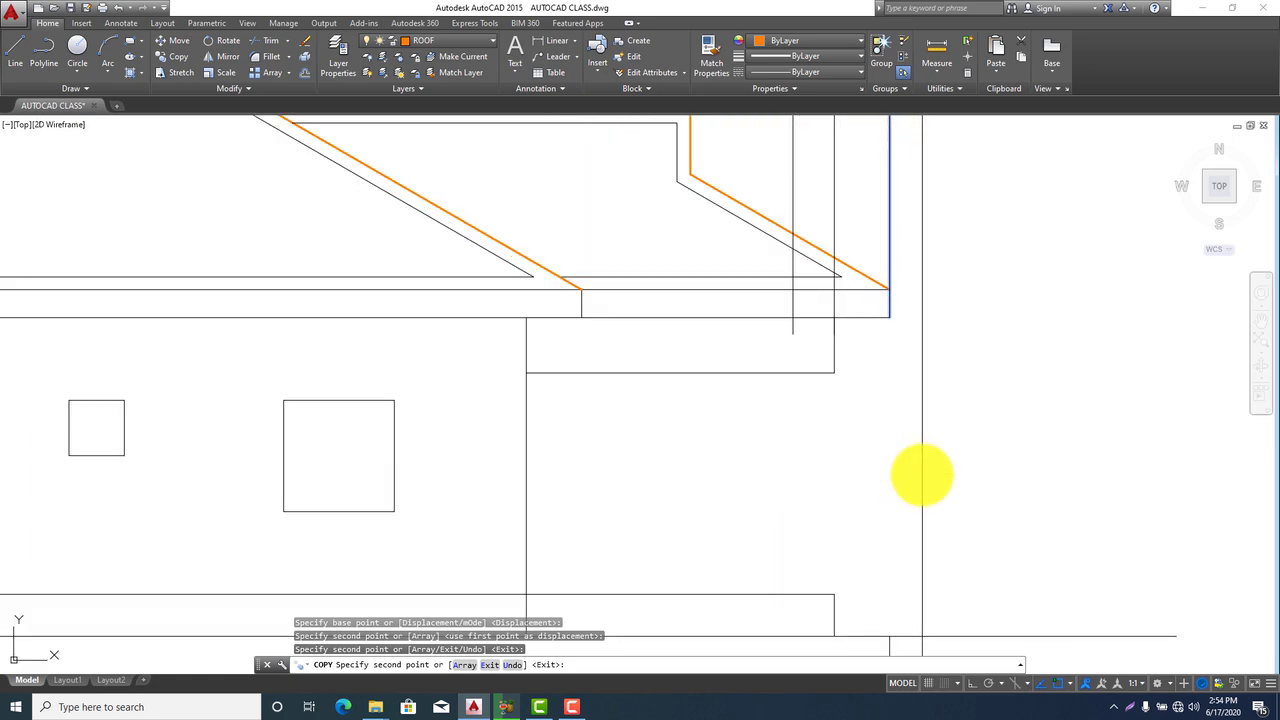
{"action": "key", "text": "Escape"}
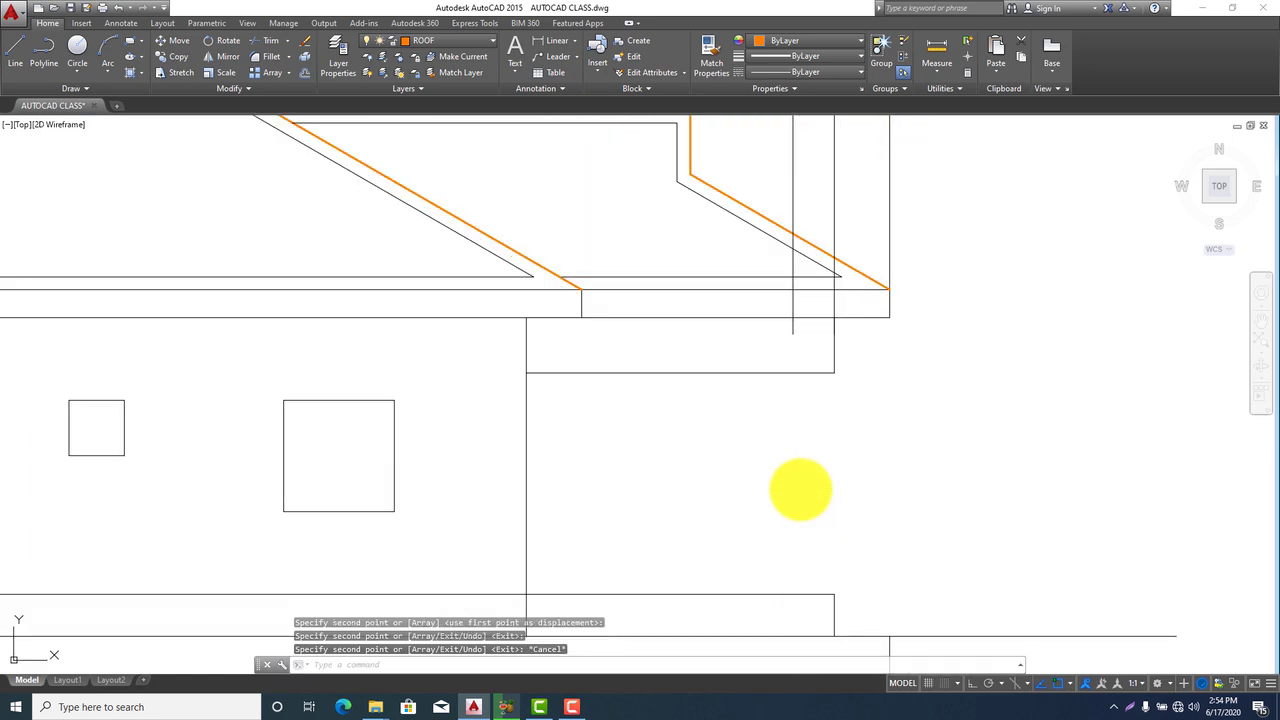
{"action": "type", "text": "ex"}
{"action": "key", "text": "Return"}
{"action": "key", "text": "Return"}
{"action": "left_click", "coordinate": [864, 199]}
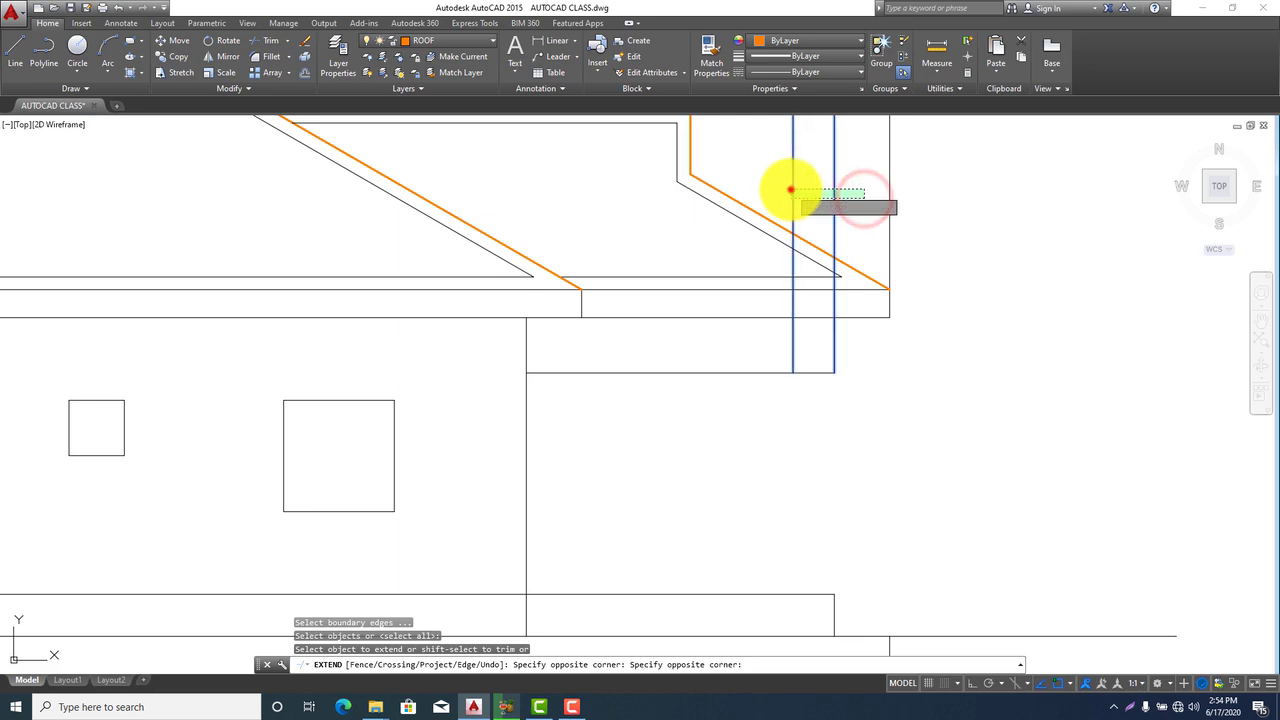
{"action": "left_click", "coordinate": [790, 189]}
{"action": "left_click", "coordinate": [835, 194]}
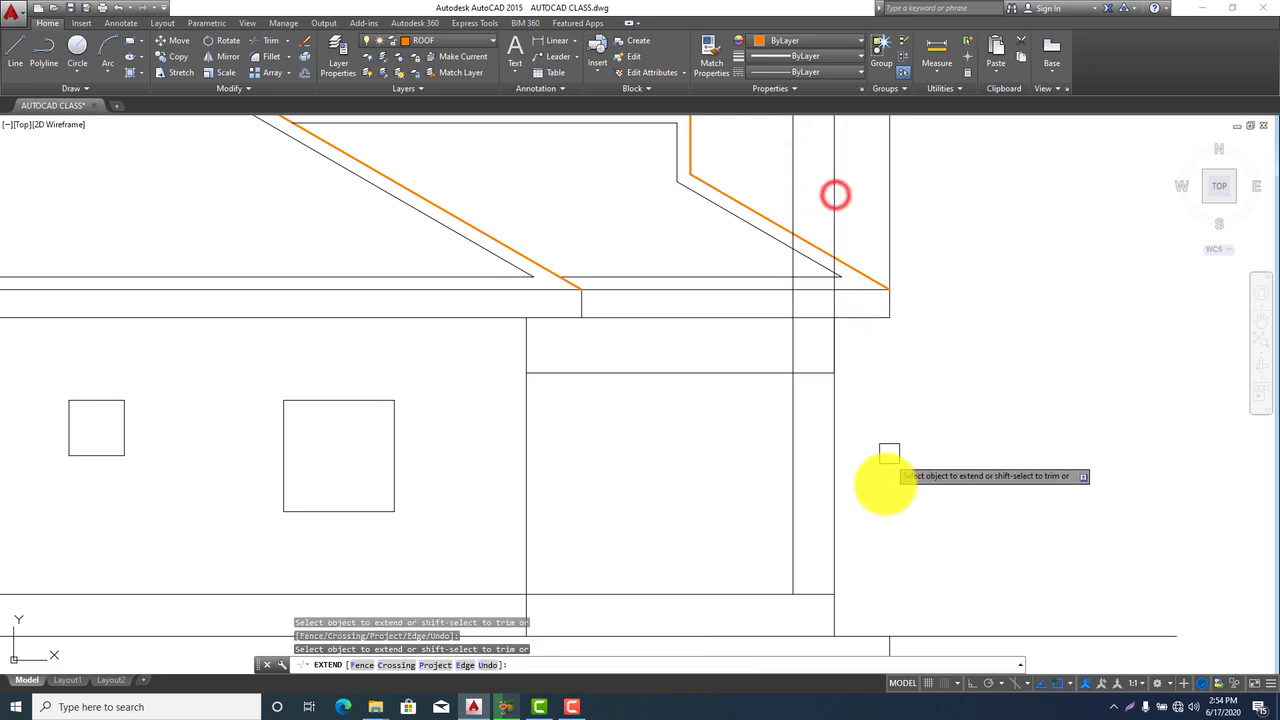
{"action": "key", "text": "Escape"}
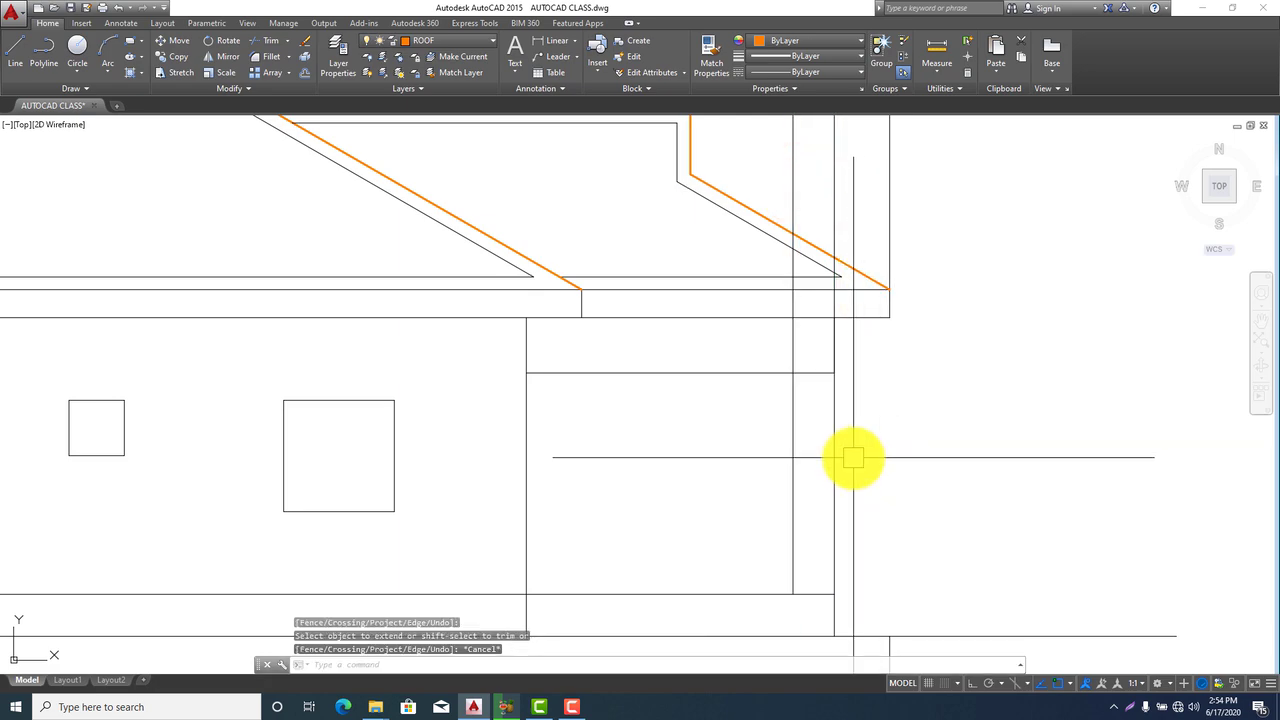
Trim the column edge lines between the fascia and the underside of the terrace beam
{"action": "type", "text": "tr"}
{"action": "key", "text": "Return"}
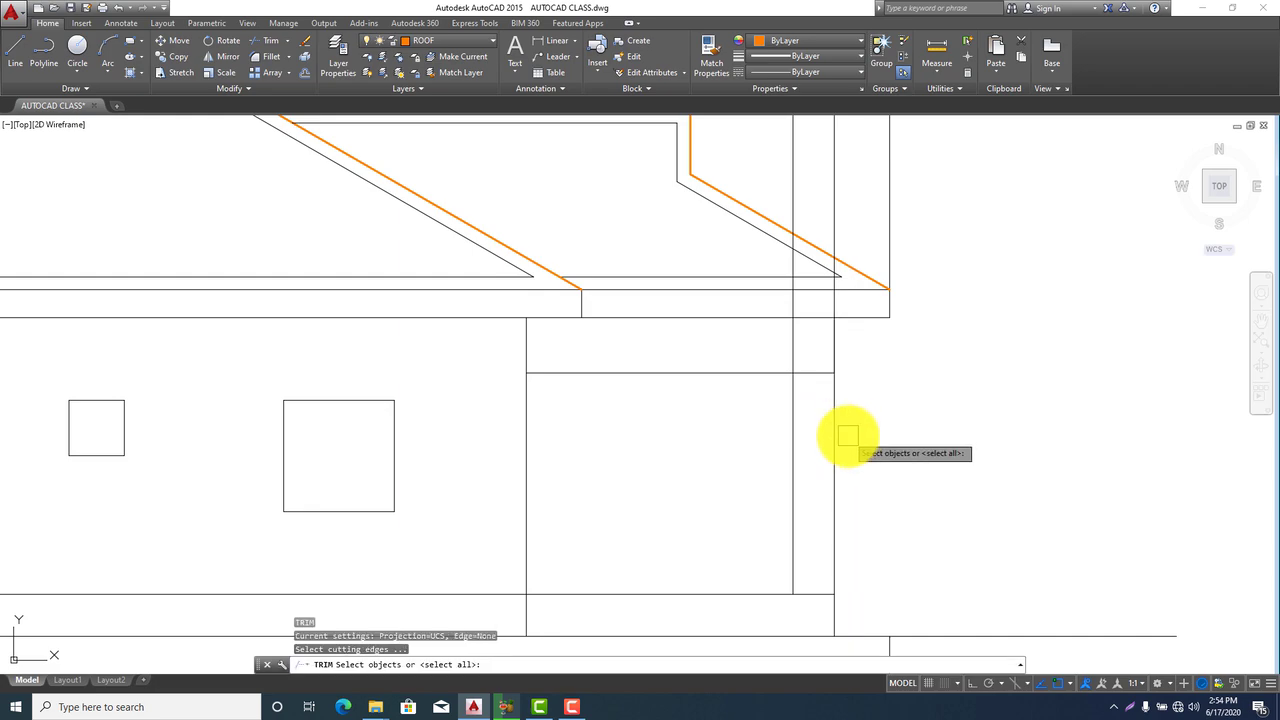
{"action": "key", "text": "Return"}
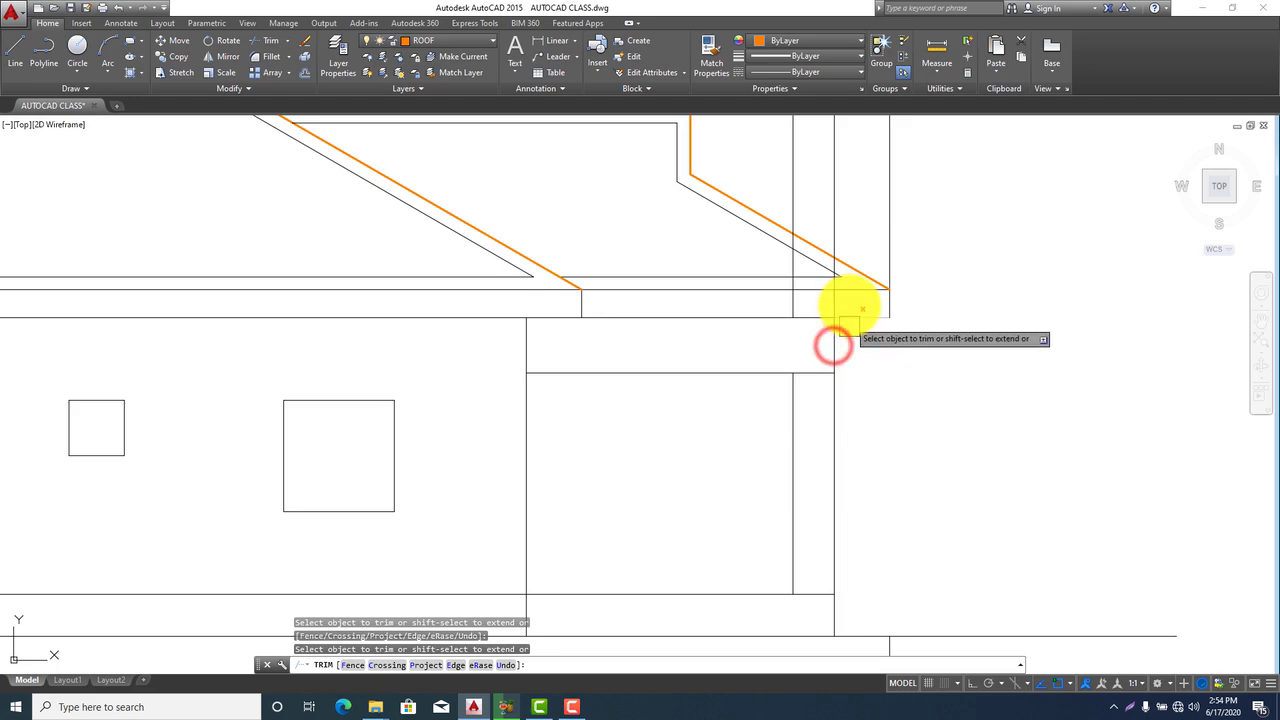
{"action": "key", "text": "Escape"}
Delete the two column projection lines crossing the roof above the fascia
{"action": "middle_click_drag", "start_coordinate": [874, 455], "coordinate": [880, 525]}
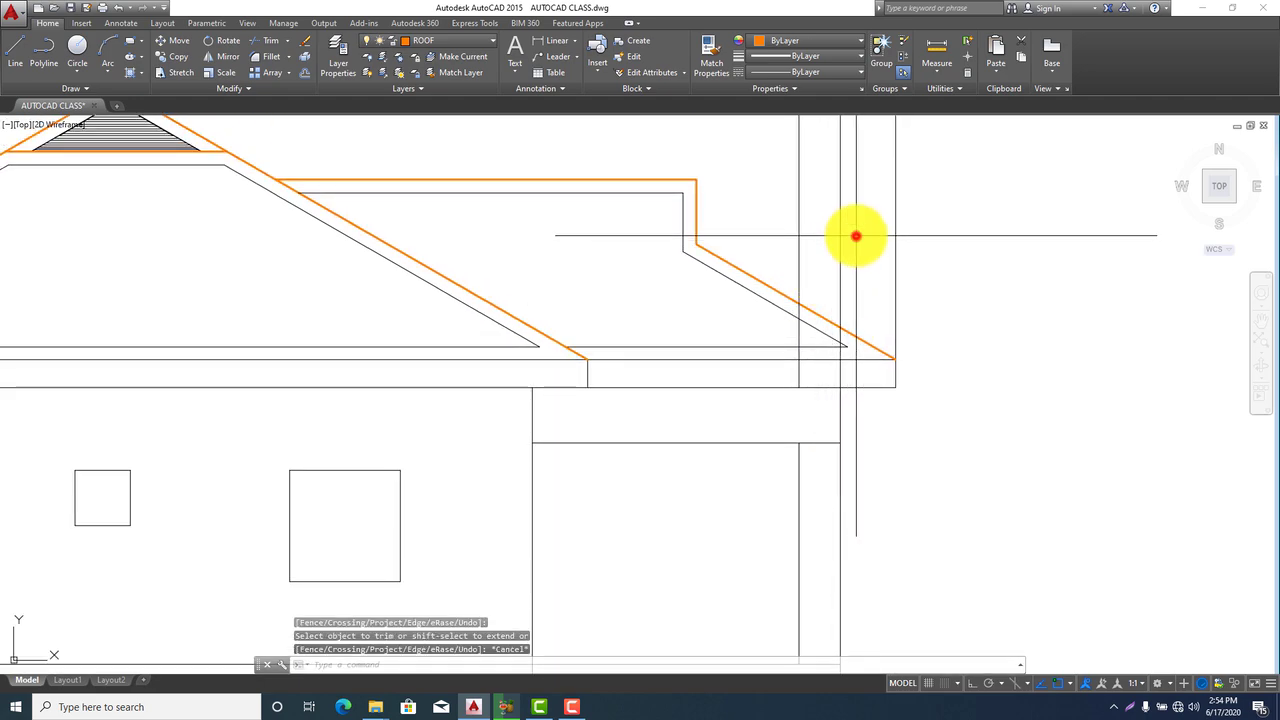
{"action": "left_click", "coordinate": [856, 236]}
{"action": "left_click", "coordinate": [762, 249]}
{"action": "key", "text": "Delete"}
Extend the inner edge line of the terrace column through the plinth down to the ground line
{"action": "scroll", "coordinate": [799, 384], "scroll_direction": "down", "scroll_amount": 5}
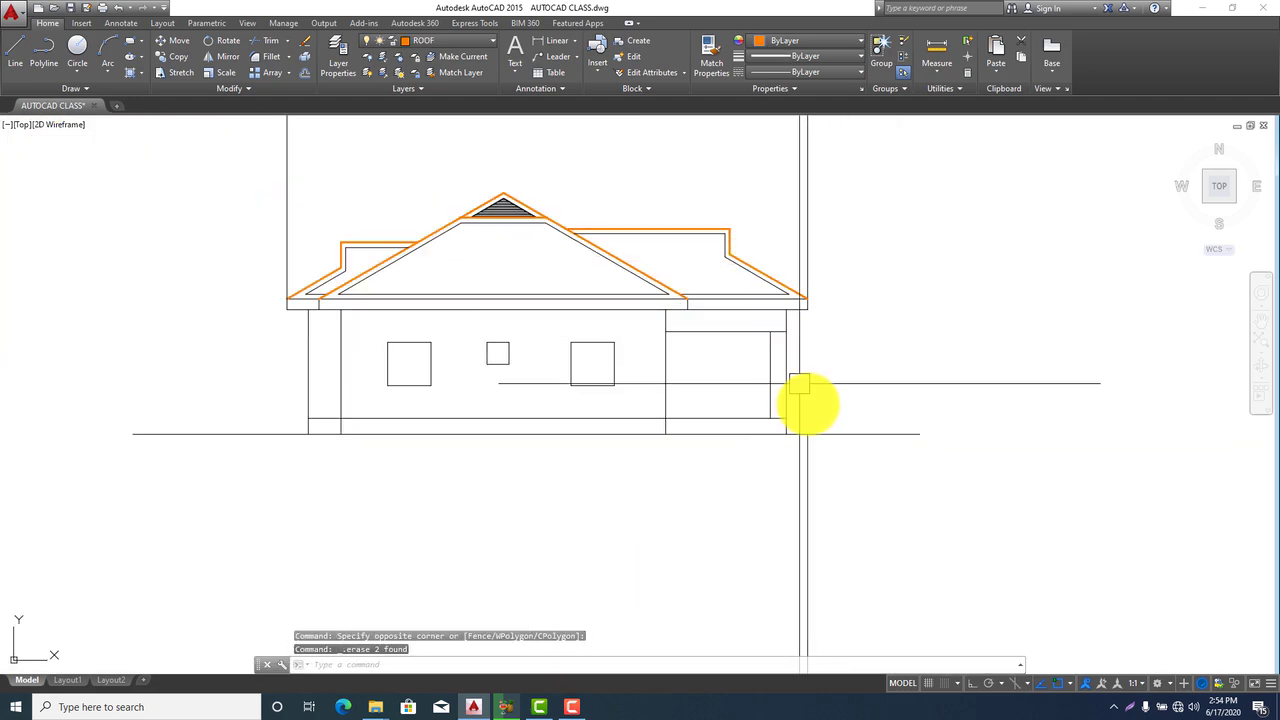
{"action": "scroll", "coordinate": [790, 345], "scroll_direction": "up", "scroll_amount": 2}
{"action": "middle_click_drag", "start_coordinate": [791, 420], "coordinate": [783, 428]}
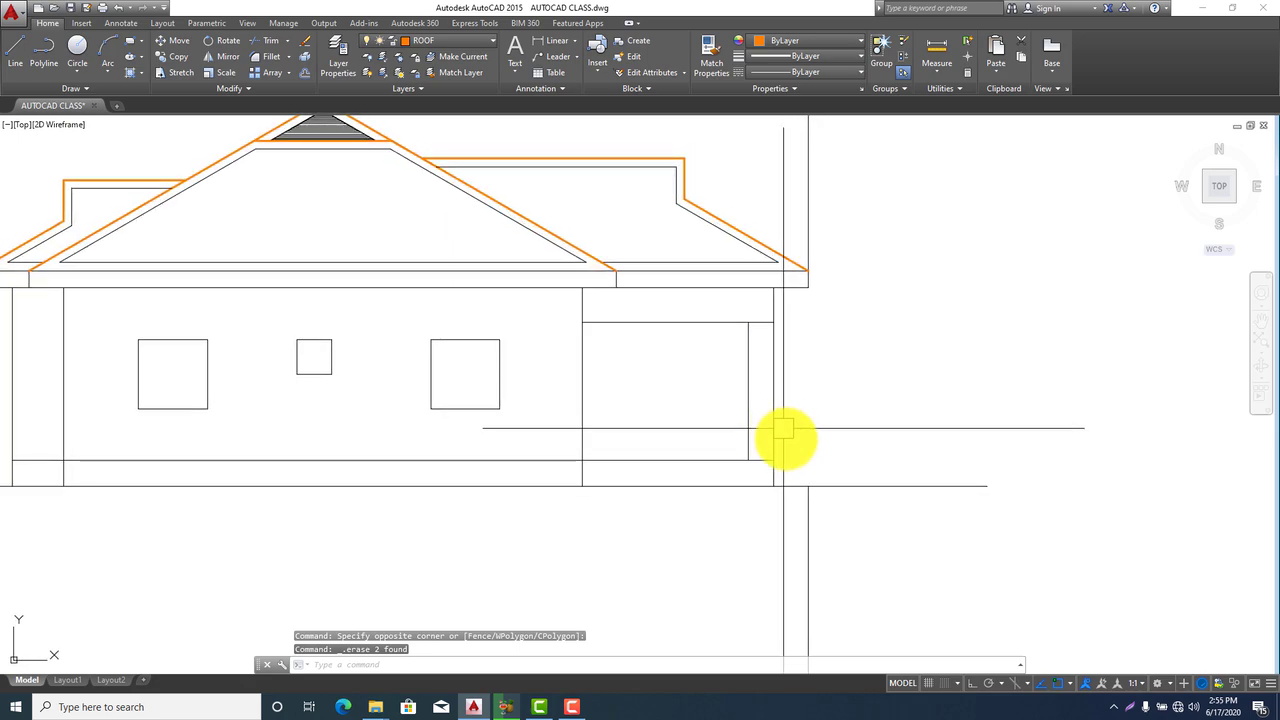
{"action": "scroll", "coordinate": [737, 445], "scroll_direction": "down", "scroll_amount": 2}
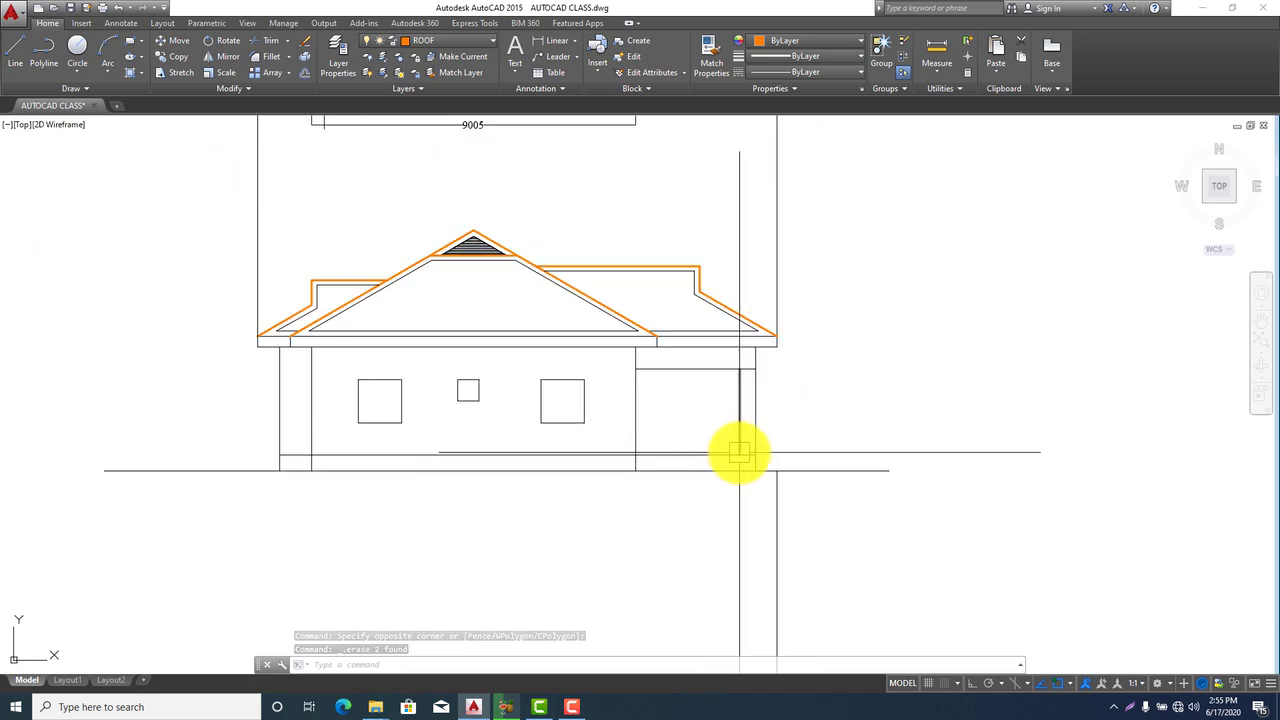
{"action": "scroll", "coordinate": [737, 445], "scroll_direction": "up", "scroll_amount": 4}
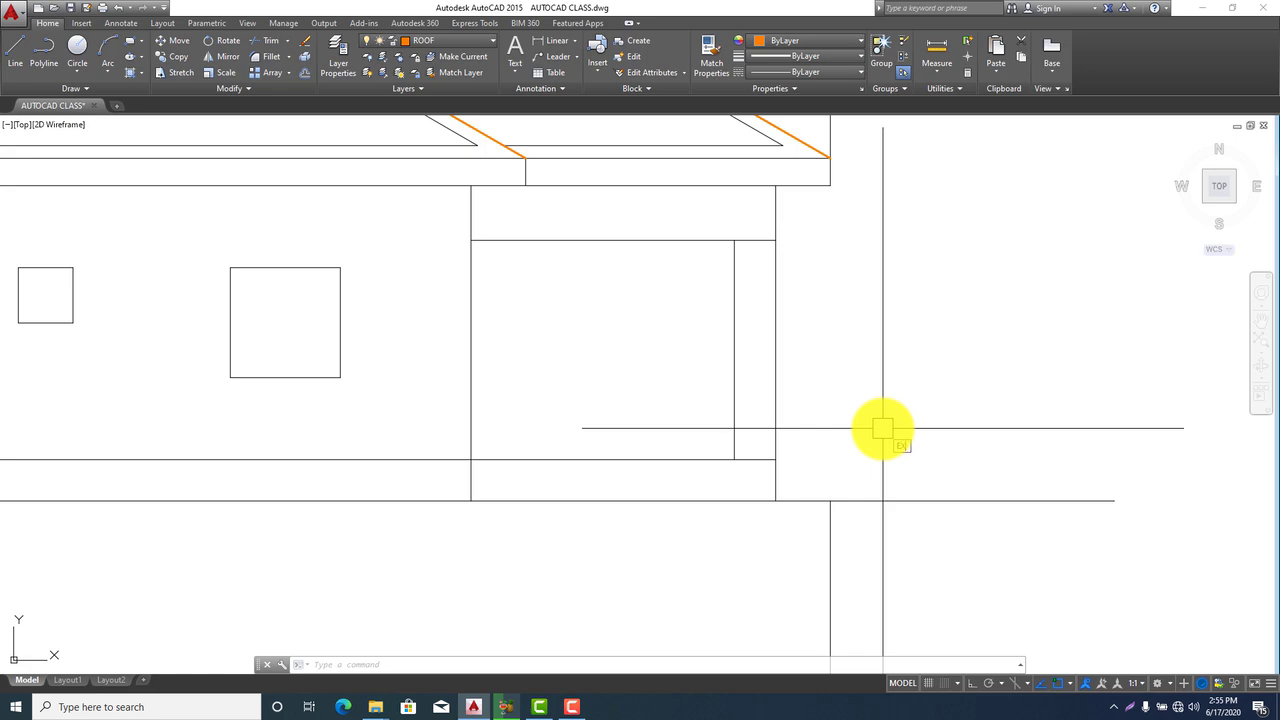
{"action": "type", "text": "ex"}
{"action": "key", "text": "Return"}
{"action": "key", "text": "Return"}
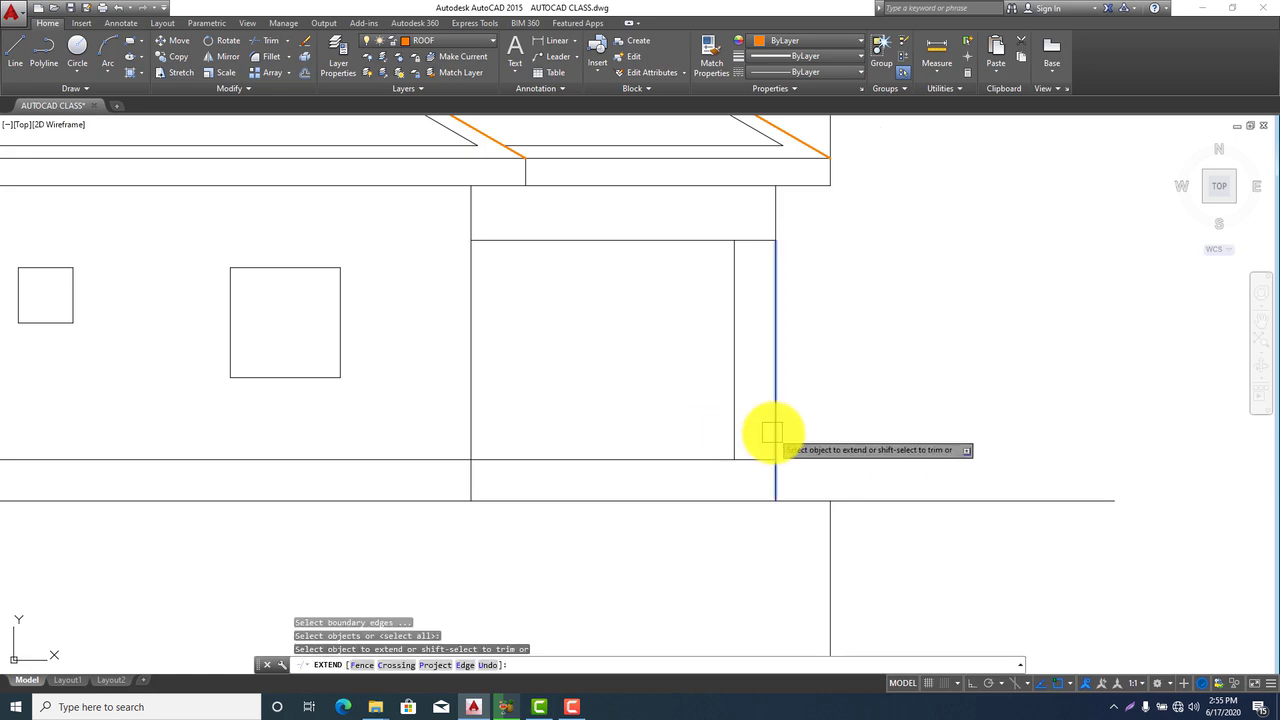
{"action": "left_click", "coordinate": [742, 432]}
{"action": "scroll", "coordinate": [740, 480], "scroll_direction": "down", "scroll_amount": 3}
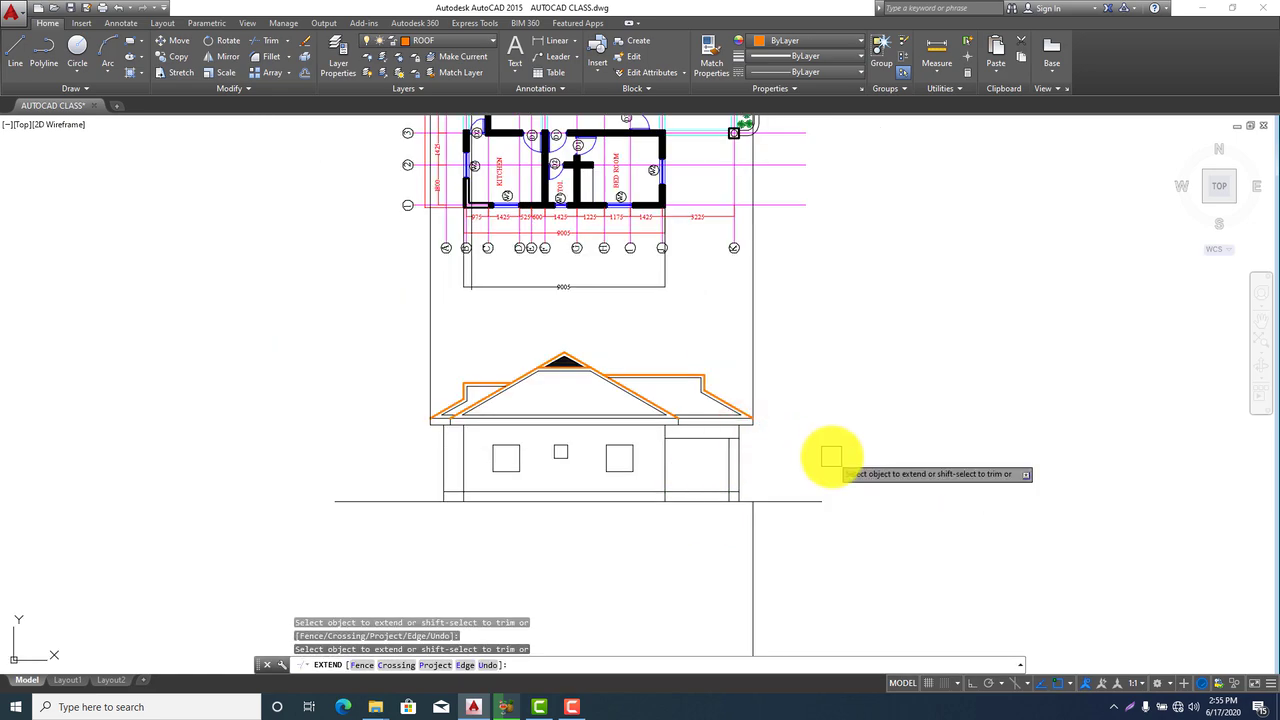
{"action": "key", "text": "Escape"}
Copy the detailed porch column with its capital and base from the finished front elevation onto the terrace column position under the beam
{"action": "scroll", "coordinate": [742, 485], "scroll_direction": "down", "scroll_amount": 3}
{"action": "scroll", "coordinate": [885, 323], "scroll_direction": "up", "scroll_amount": 6}
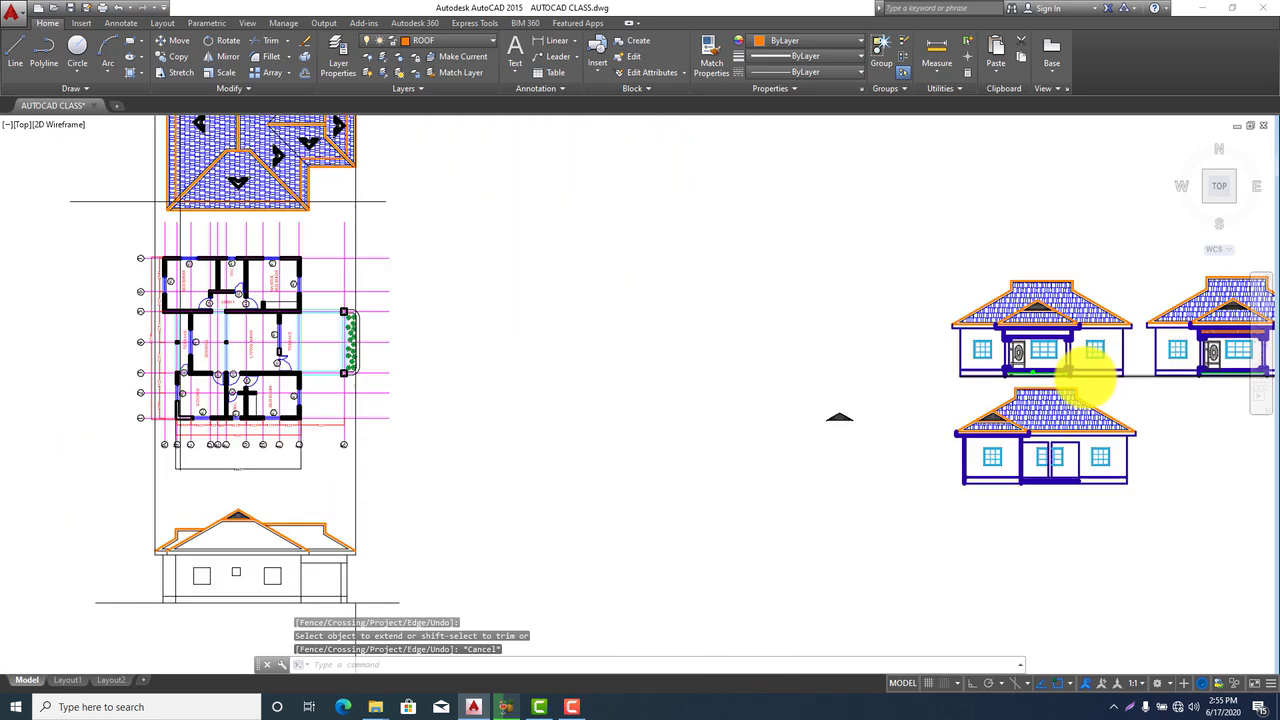
{"action": "scroll", "coordinate": [885, 323], "scroll_direction": "up", "scroll_amount": 5}
{"action": "middle_click_drag", "start_coordinate": [1097, 277], "coordinate": [829, 329]}
{"action": "scroll", "coordinate": [909, 294], "scroll_direction": "up", "scroll_amount": 2}
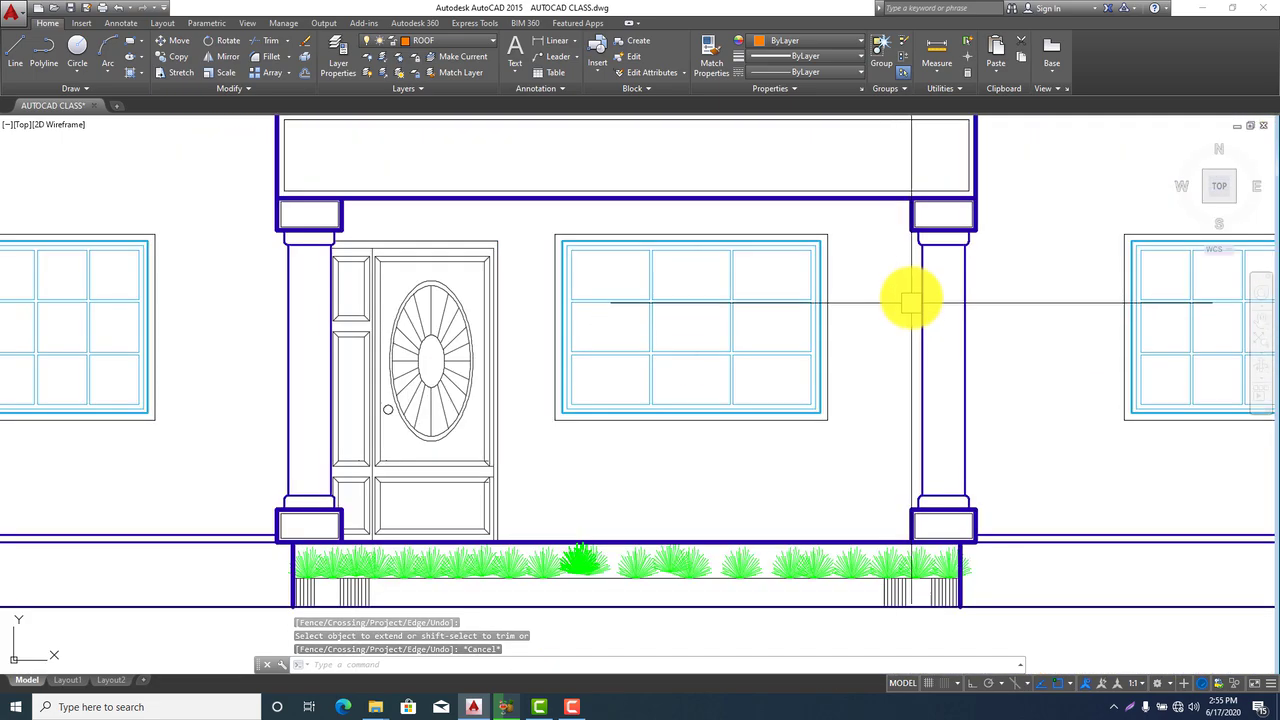
{"action": "left_click", "coordinate": [892, 152]}
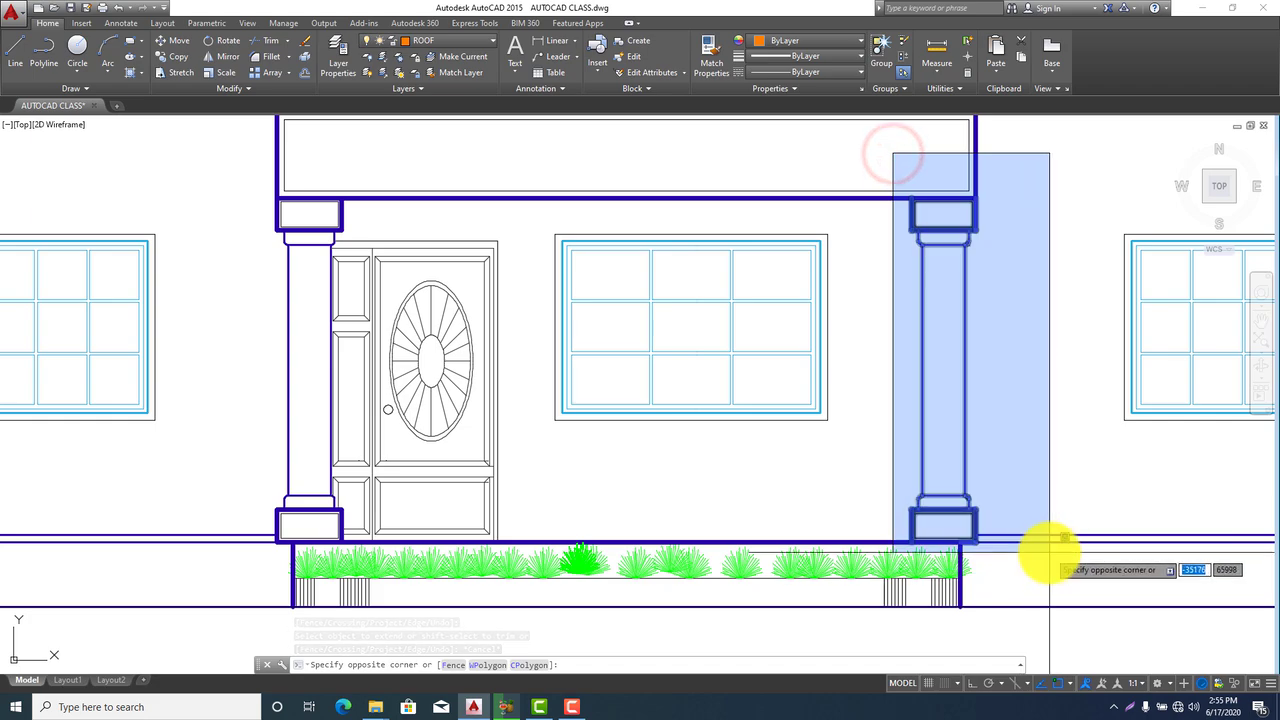
{"action": "left_click", "coordinate": [1050, 546]}
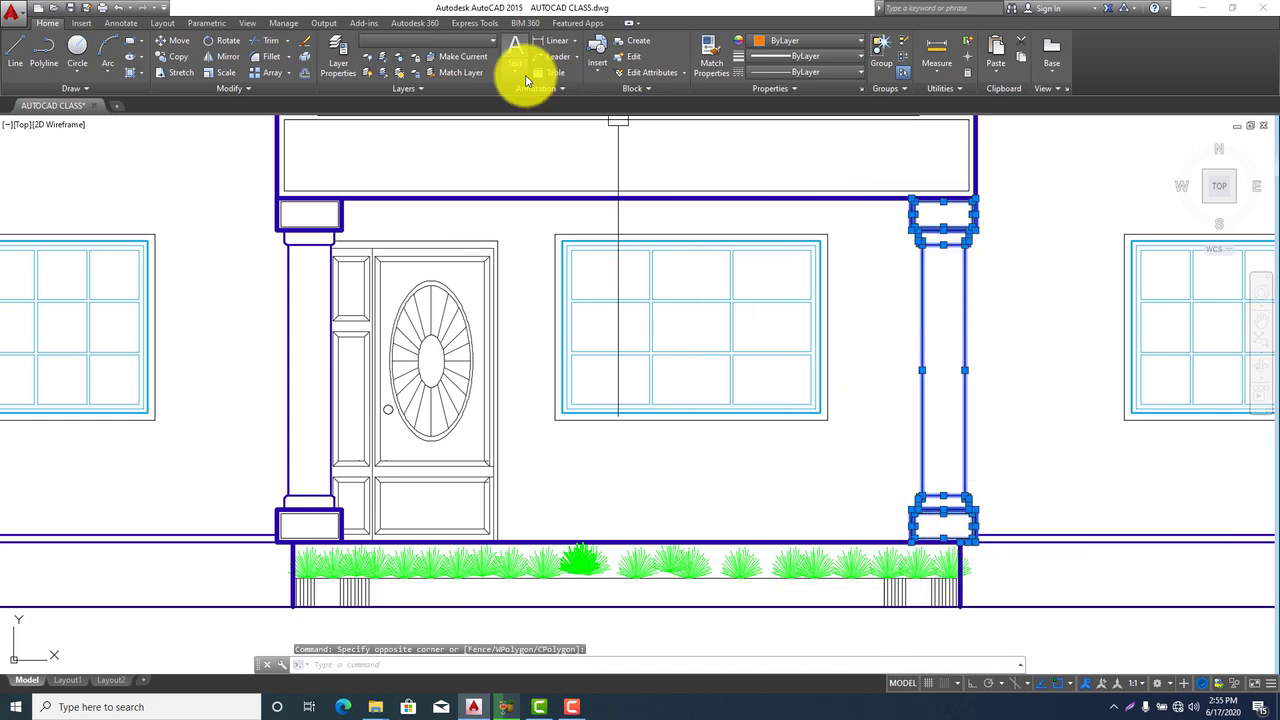
{"action": "left_click", "coordinate": [178, 58]}
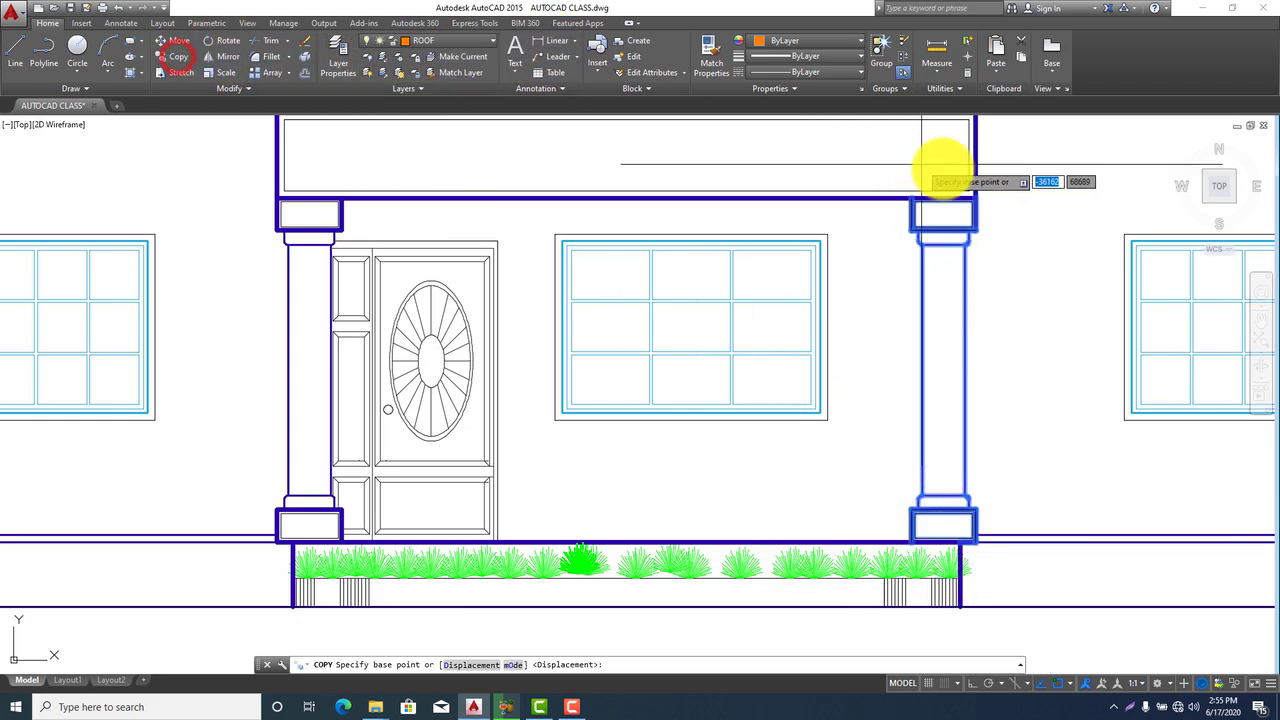
{"action": "left_click", "coordinate": [963, 205]}
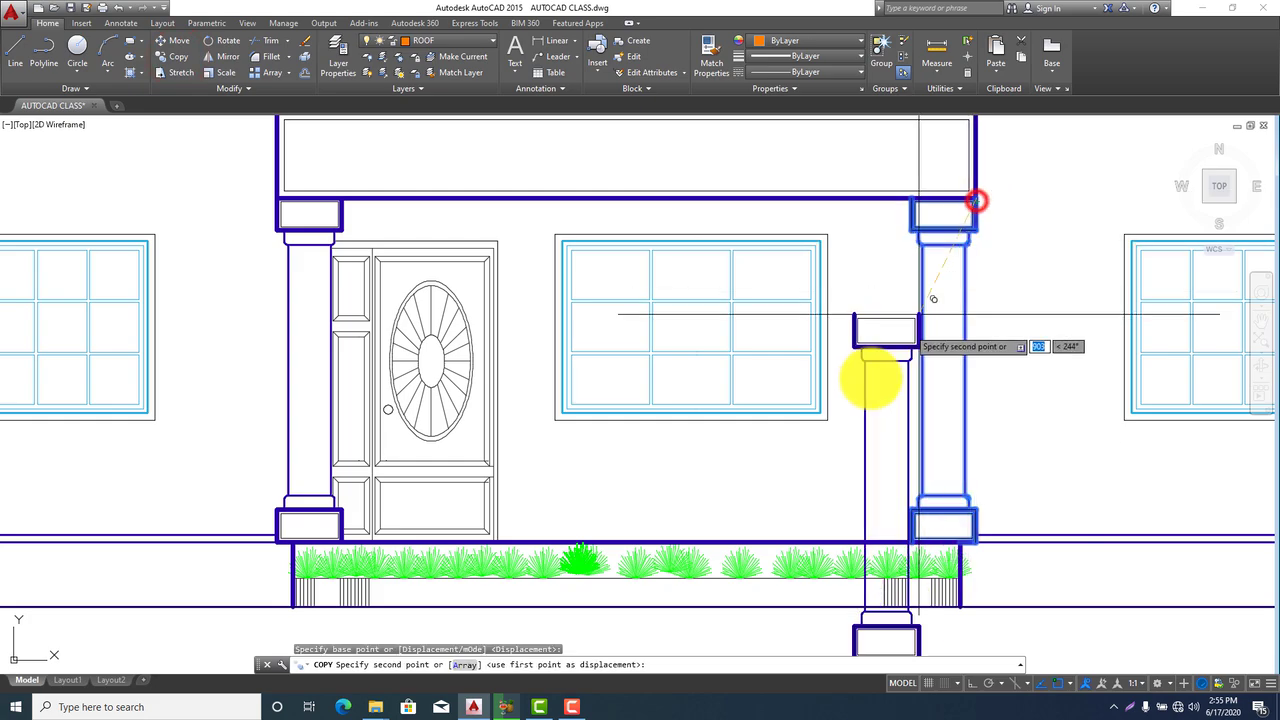
{"action": "scroll", "coordinate": [871, 380], "scroll_direction": "down", "scroll_amount": 5}
{"action": "scroll", "coordinate": [700, 380], "scroll_direction": "down", "scroll_amount": 2}
{"action": "middle_click_drag", "start_coordinate": [612, 405], "coordinate": [983, 361]}
{"action": "scroll", "coordinate": [610, 436], "scroll_direction": "up", "scroll_amount": 6}
{"action": "scroll", "coordinate": [622, 438], "scroll_direction": "up", "scroll_amount": 4}
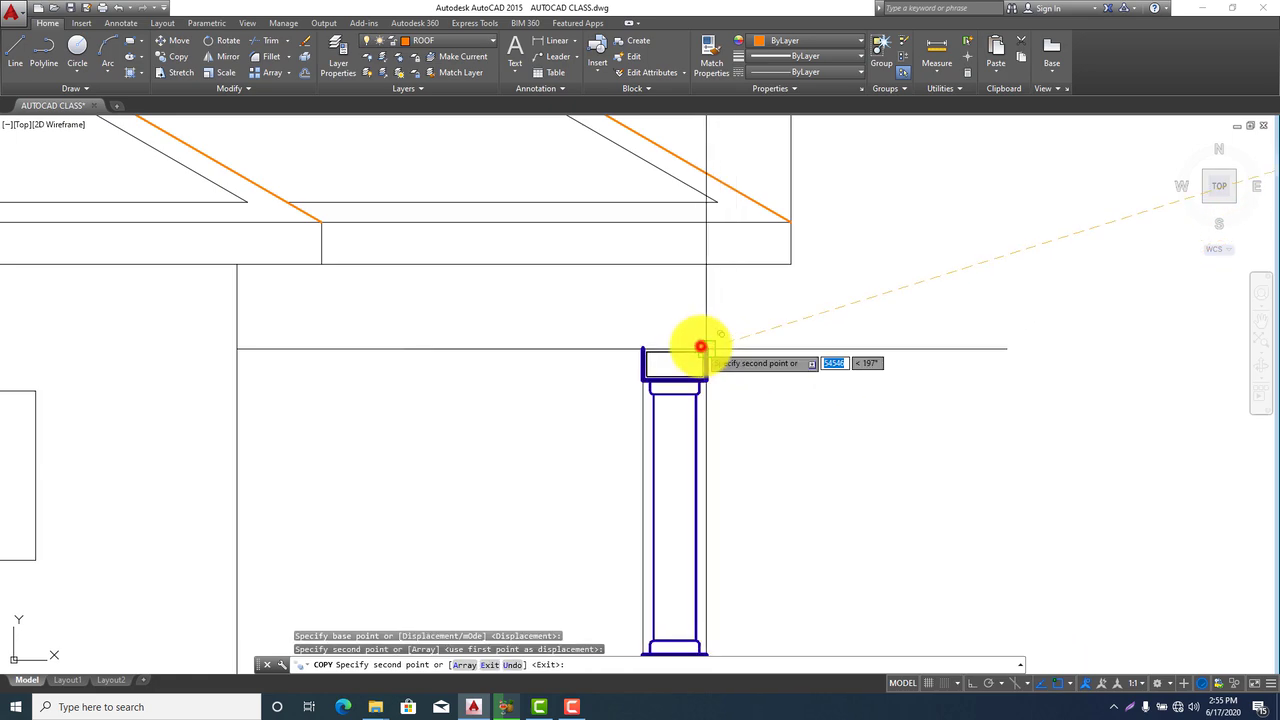
{"action": "scroll", "coordinate": [740, 300], "scroll_direction": "down", "scroll_amount": 3}
{"action": "key", "text": "Escape"}
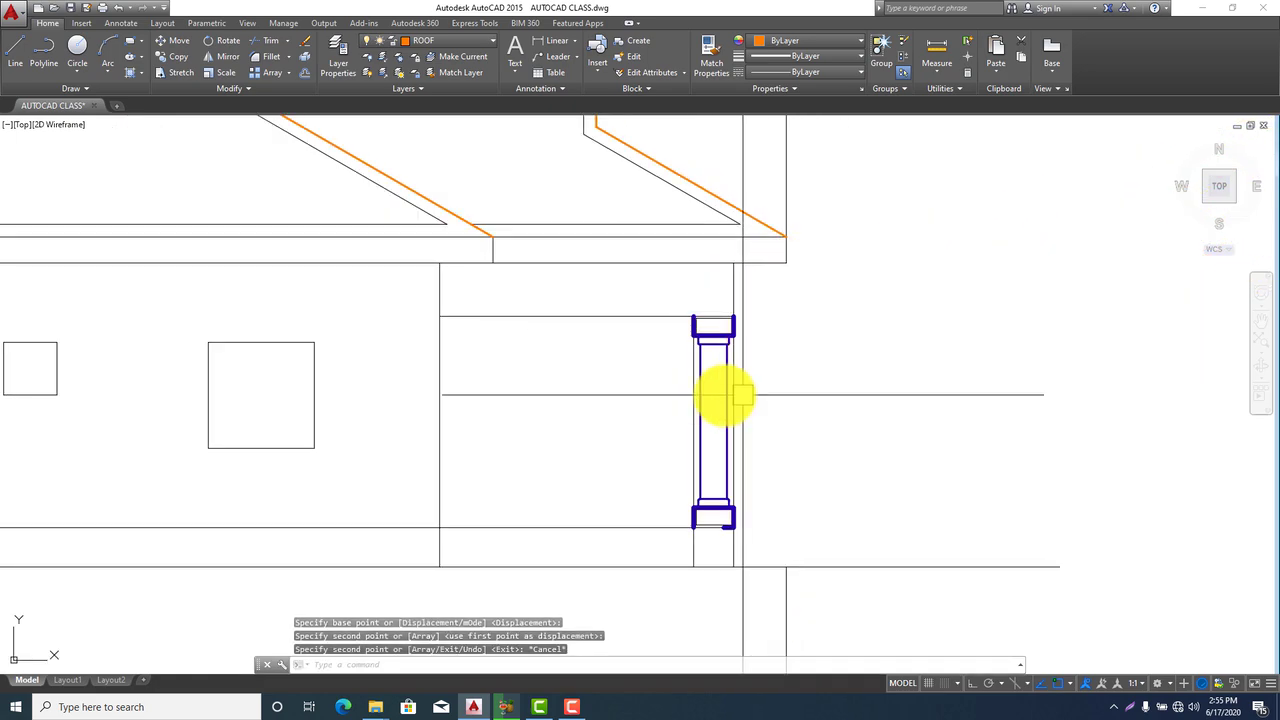
Delete the plain vertical edge lines beside the copied terrace column
{"action": "scroll", "coordinate": [691, 380], "scroll_direction": "up", "scroll_amount": 4}
{"action": "left_click", "coordinate": [691, 374]}
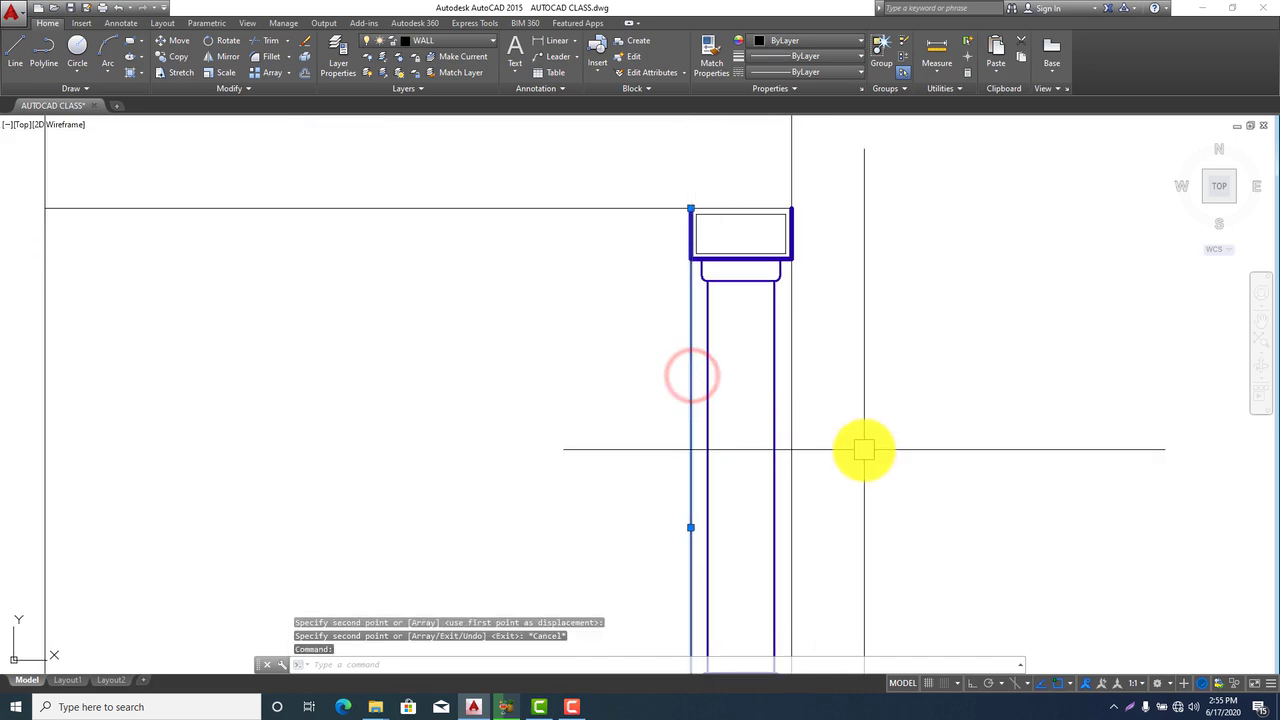
{"action": "key", "text": "Delete"}
{"action": "scroll", "coordinate": [828, 376], "scroll_direction": "down", "scroll_amount": 8}
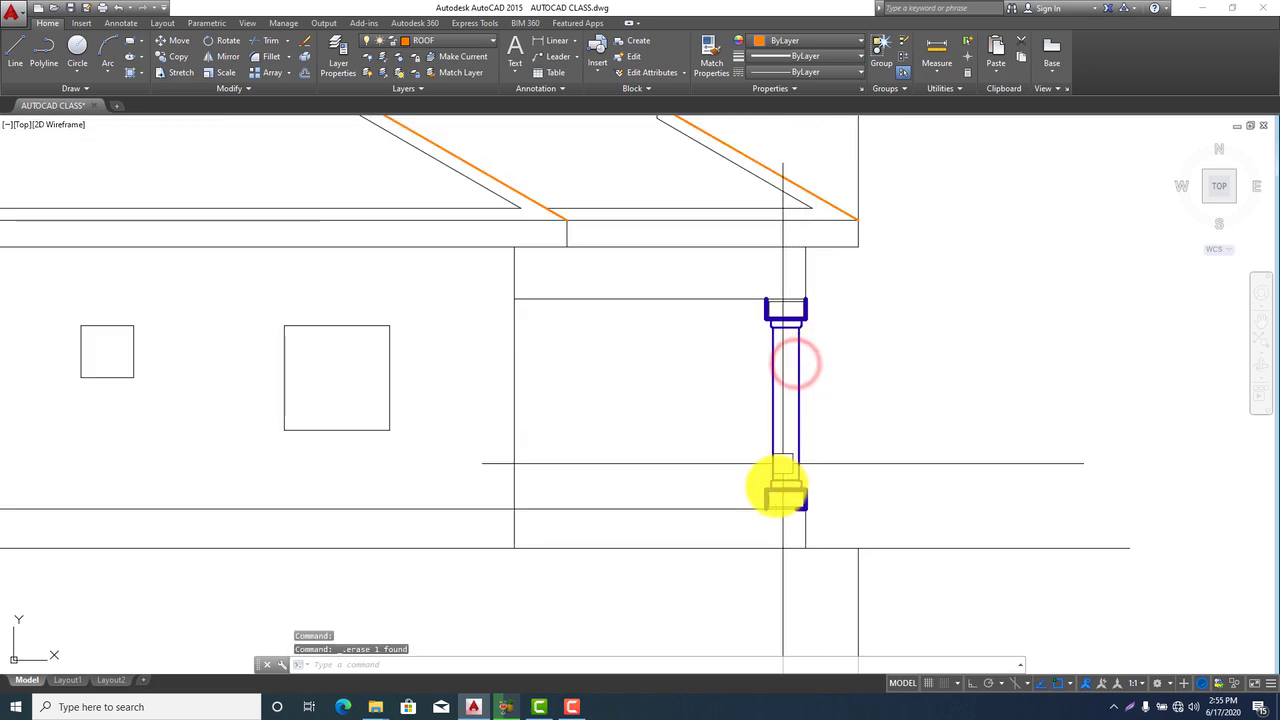
Copy the roof-edge vertical projection line to the planter's outer edge and the terrace column's outer edge on the floor plan
{"action": "middle_click_drag", "start_coordinate": [808, 515], "coordinate": [792, 539]}
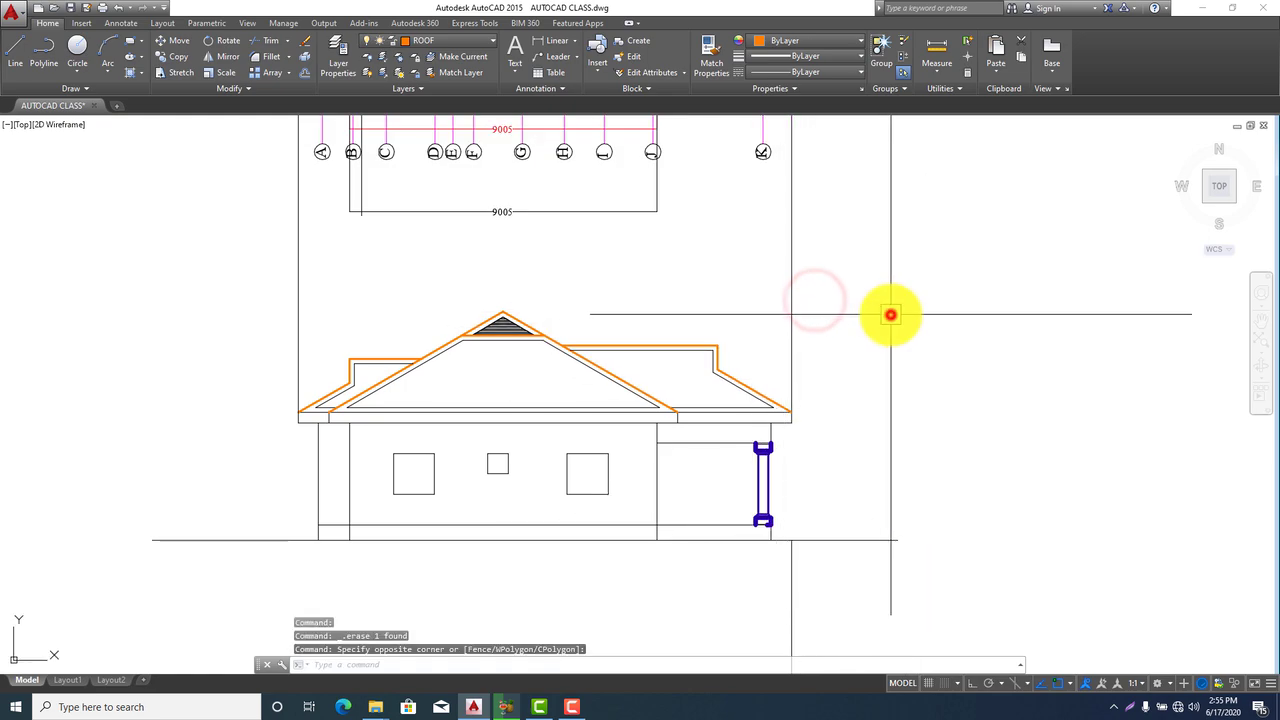
{"action": "scroll", "coordinate": [835, 355], "scroll_direction": "down", "scroll_amount": 2}
{"action": "scroll", "coordinate": [720, 231], "scroll_direction": "up", "scroll_amount": 4}
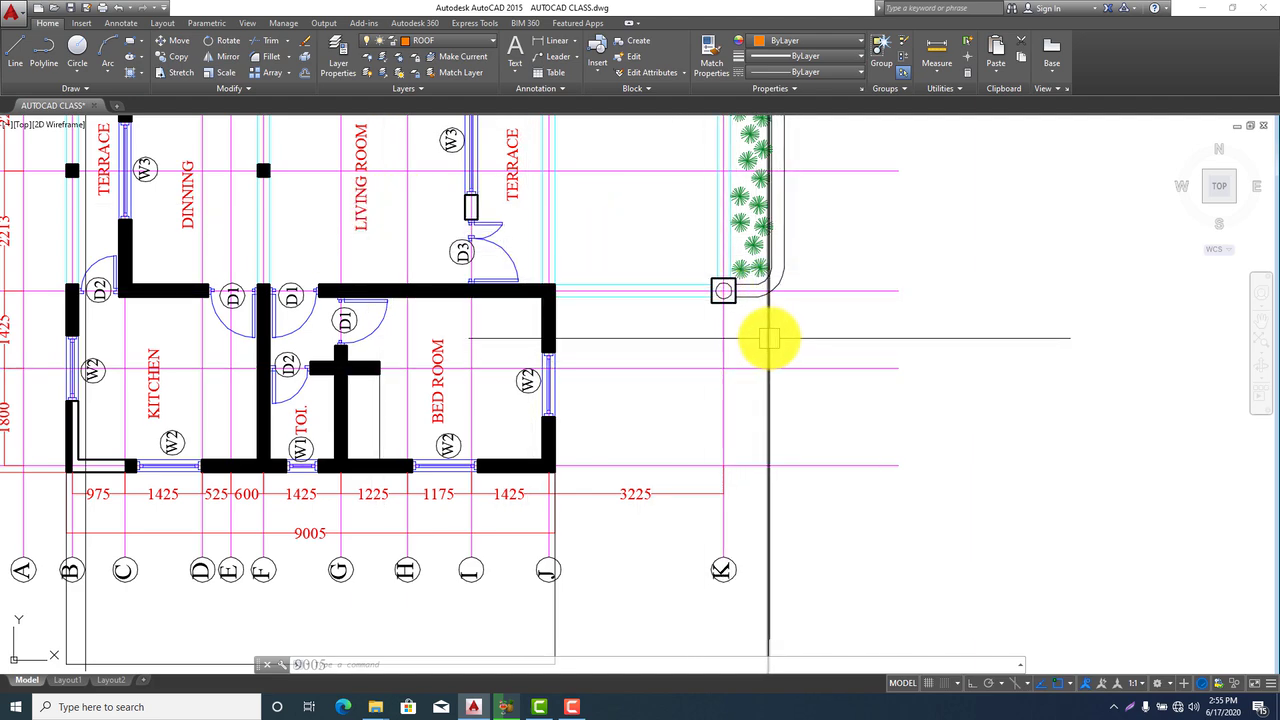
{"action": "left_click", "coordinate": [176, 57]}
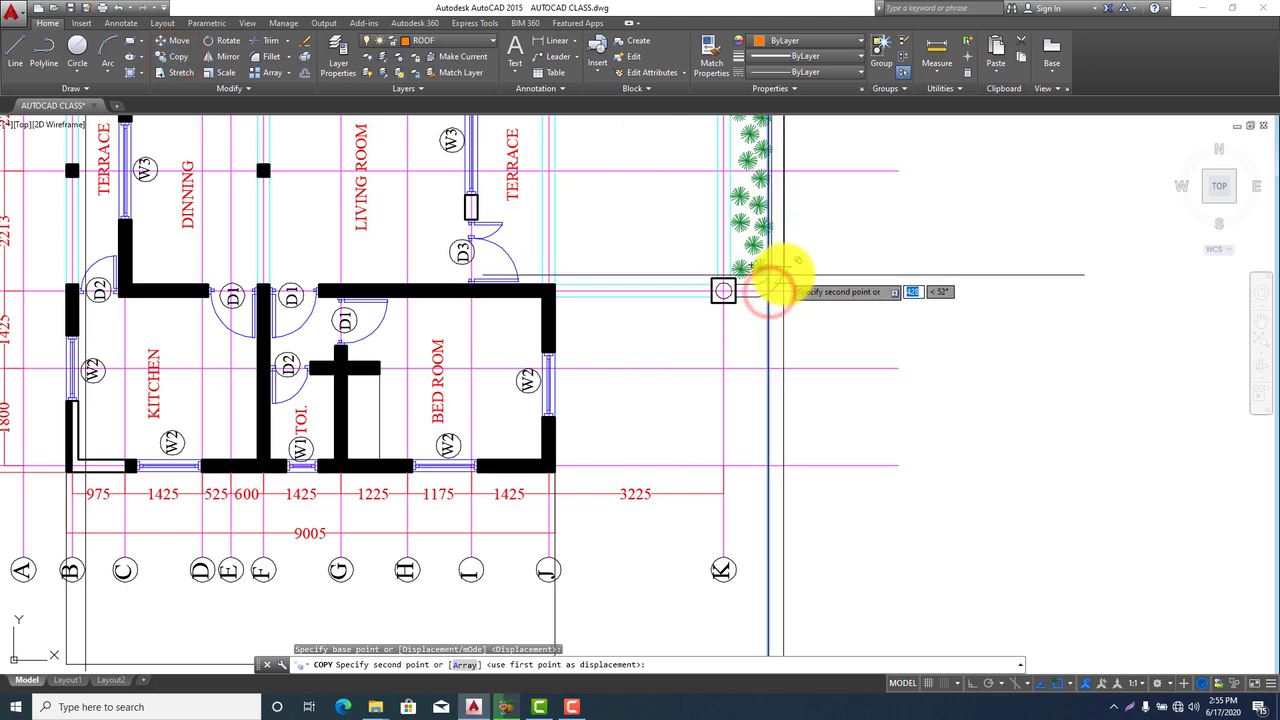
{"action": "left_click", "coordinate": [785, 271]}
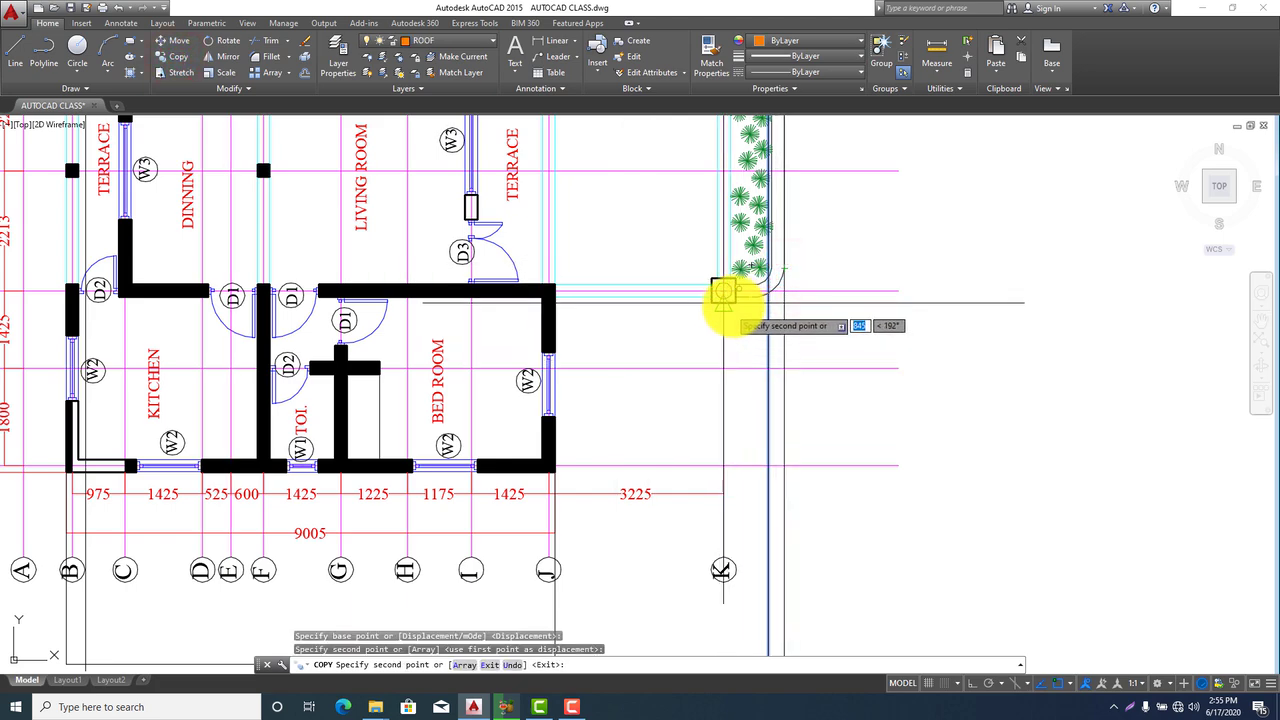
{"action": "scroll", "coordinate": [800, 509], "scroll_direction": "down", "scroll_amount": 4}
{"action": "scroll", "coordinate": [811, 449], "scroll_direction": "up", "scroll_amount": 6}
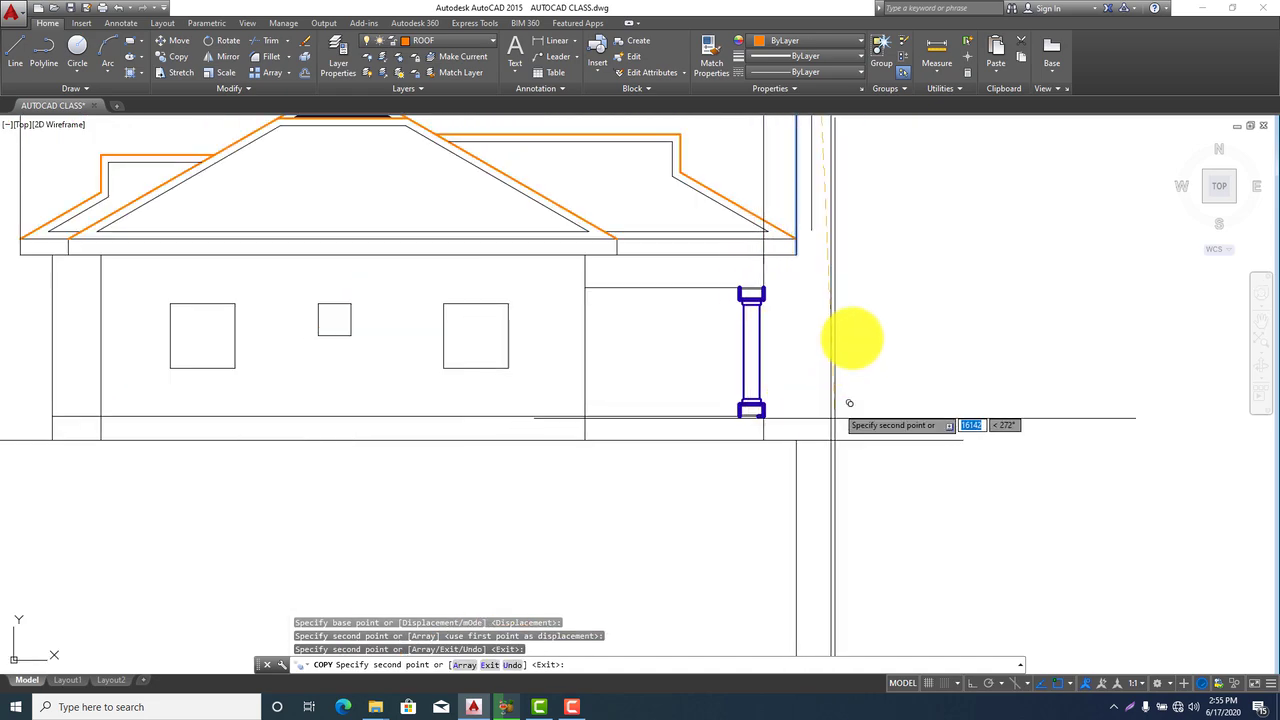
{"action": "key", "text": "Escape"}
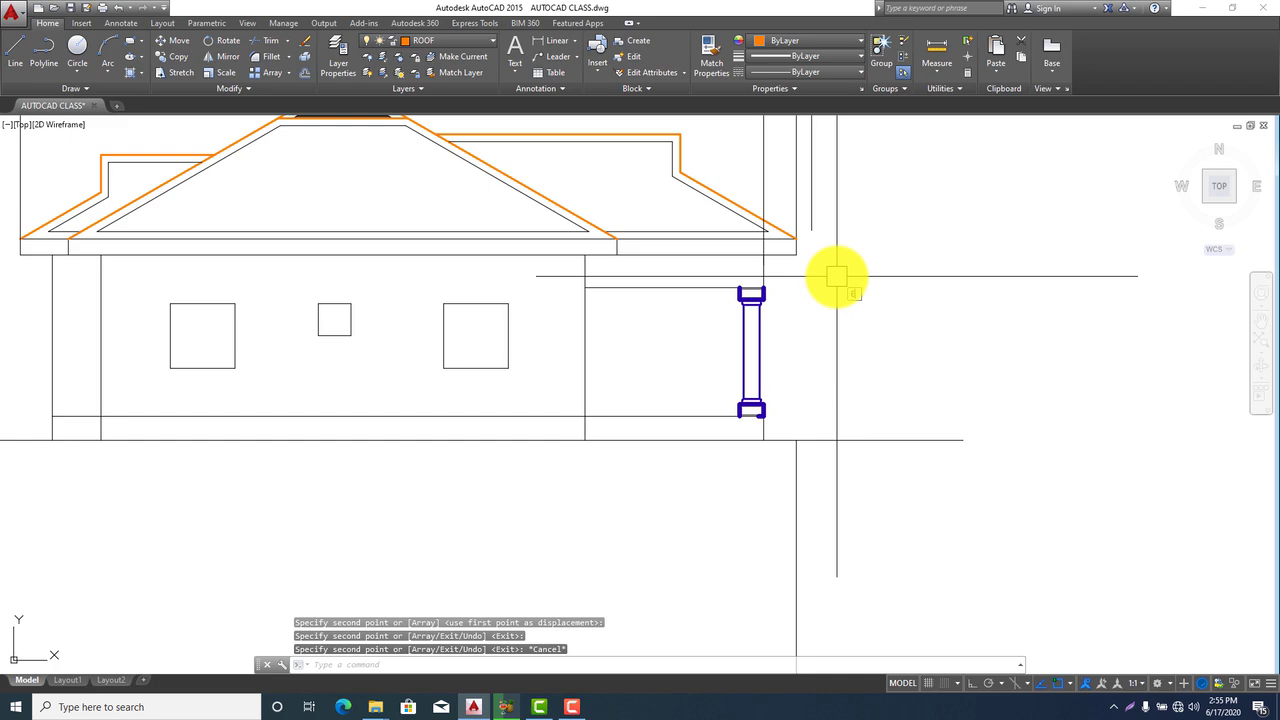
Extend the planter's outer-edge projection line down to the elevation's ground line
{"action": "type", "text": "ex"}
{"action": "key", "text": "Return"}
{"action": "key", "text": "Return"}
{"action": "left_click", "coordinate": [816, 187]}
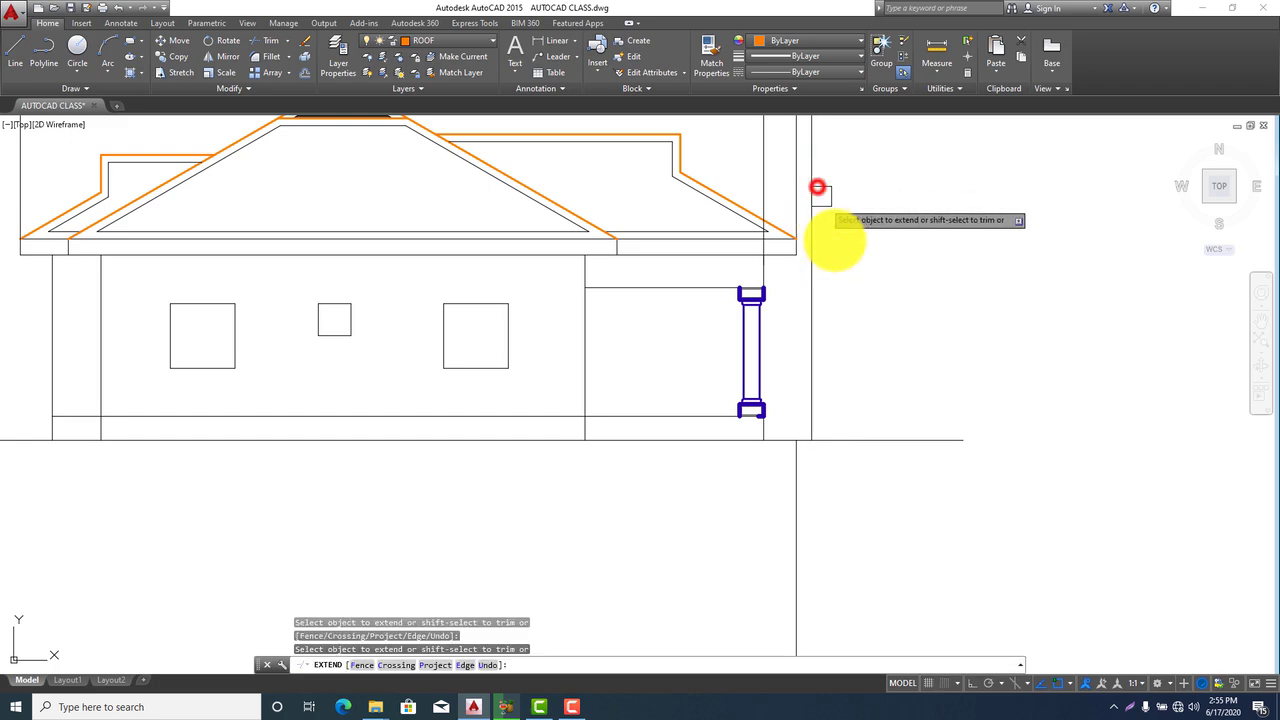
{"action": "scroll", "coordinate": [775, 462], "scroll_direction": "up", "scroll_amount": 4}
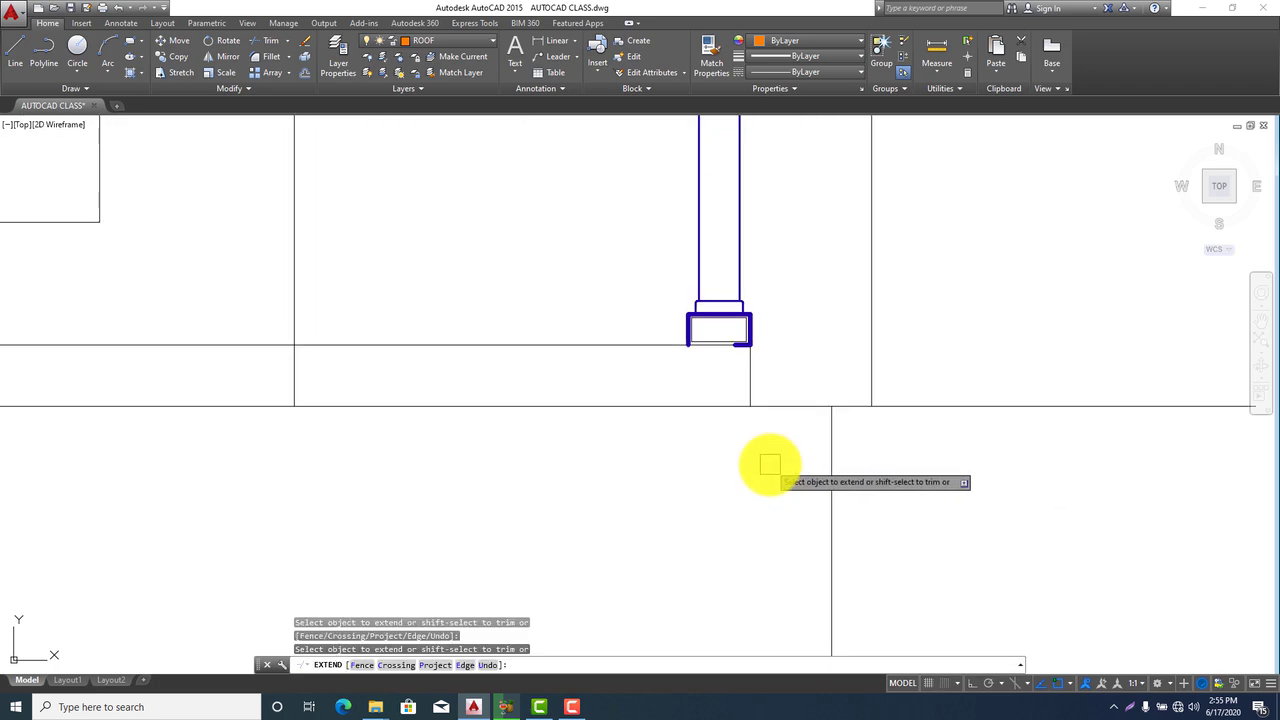
{"action": "key", "text": "Escape"}
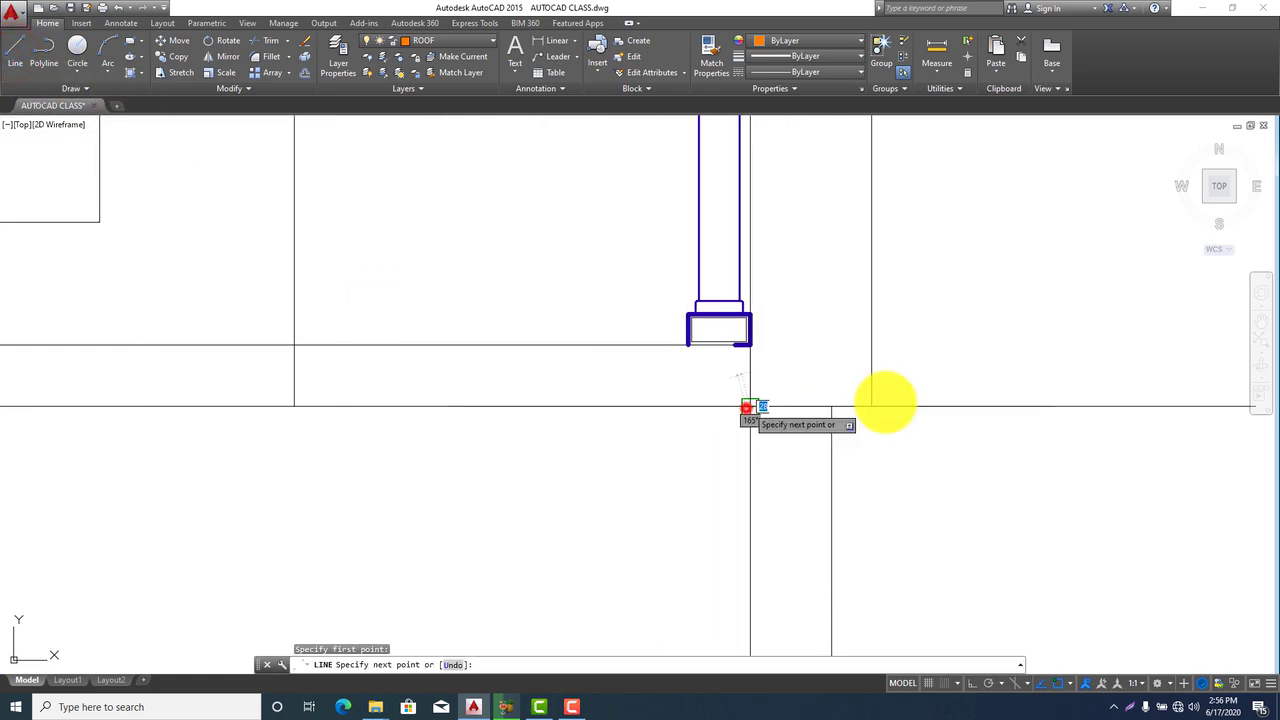
Draw a line along the elevation's ground line from the terrace's outer edge to the planter's outer-edge projection line
{"action": "key", "text": "Escape"}
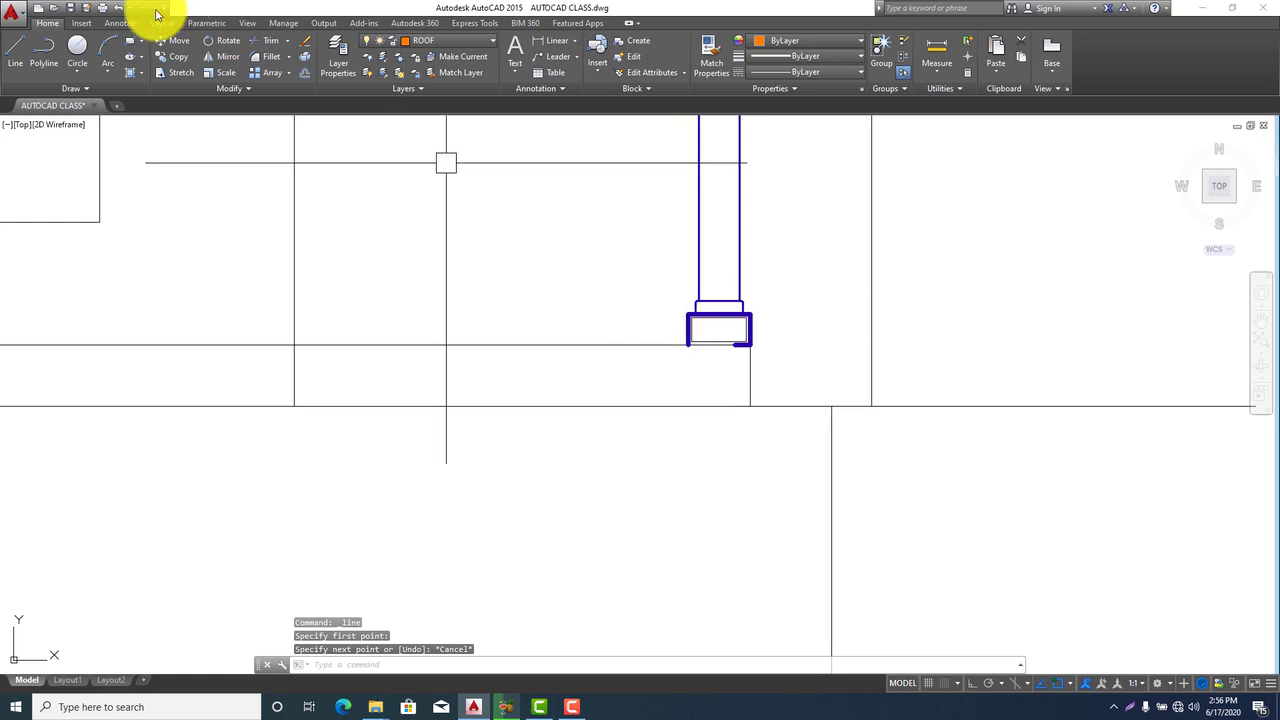
{"action": "left_click", "coordinate": [20, 52]}
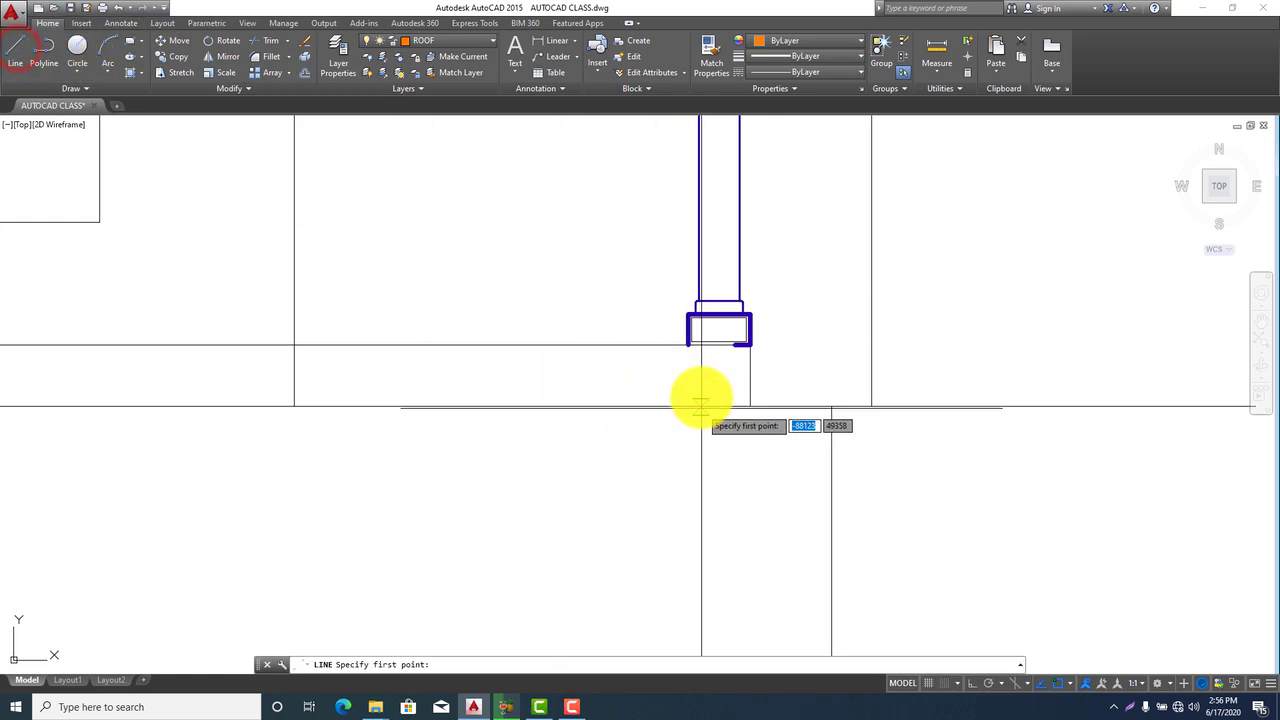
{"action": "left_click", "coordinate": [751, 408]}
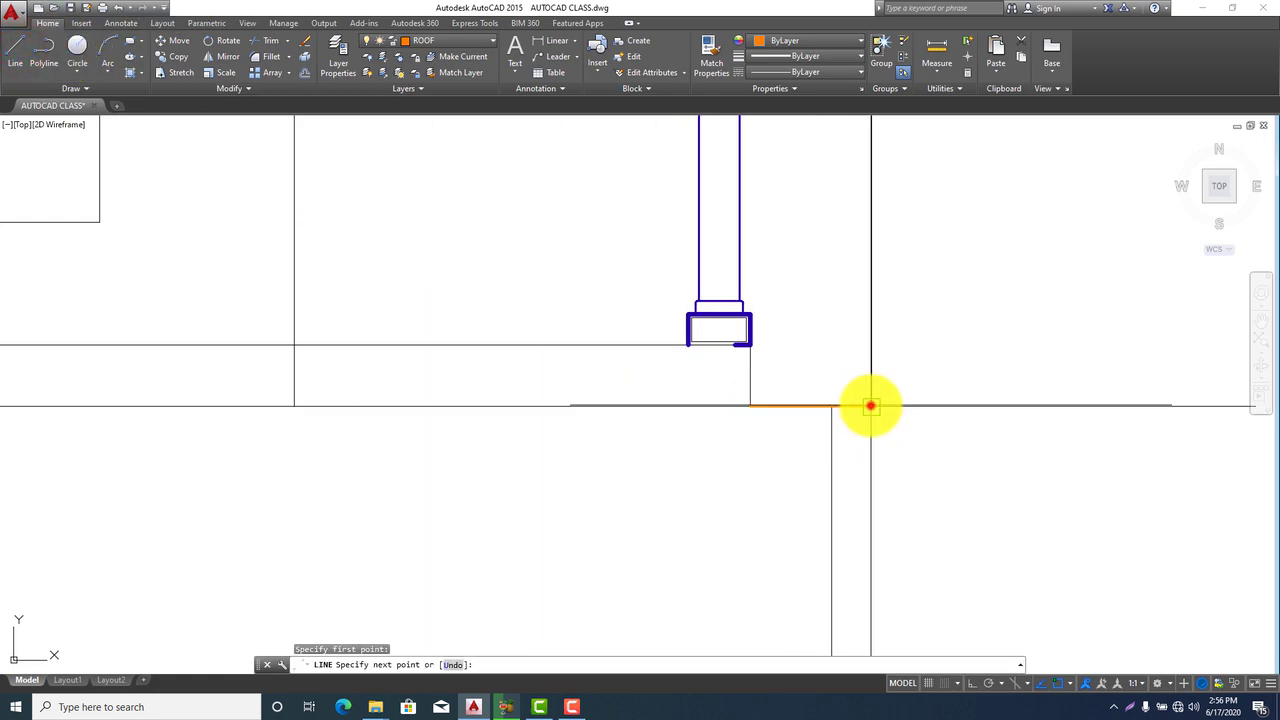
{"action": "left_click", "coordinate": [871, 406]}
{"action": "key", "text": "Escape"}
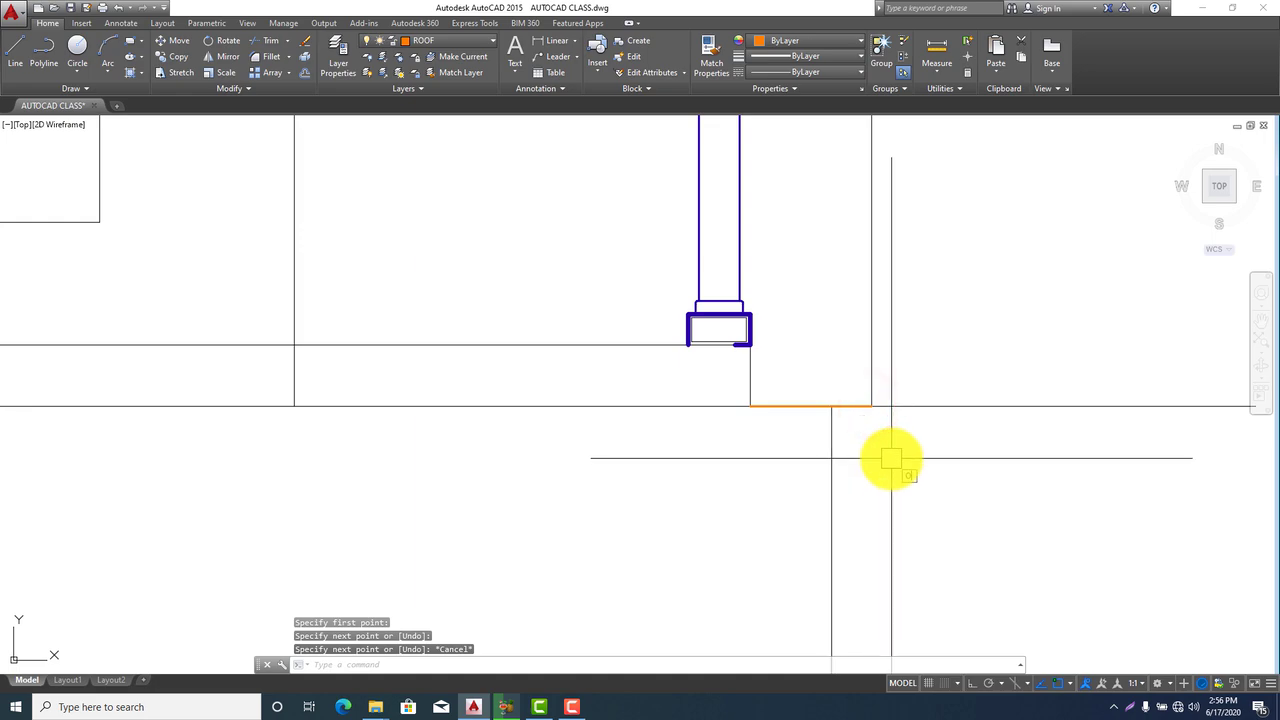
{"action": "key", "text": "Escape"}
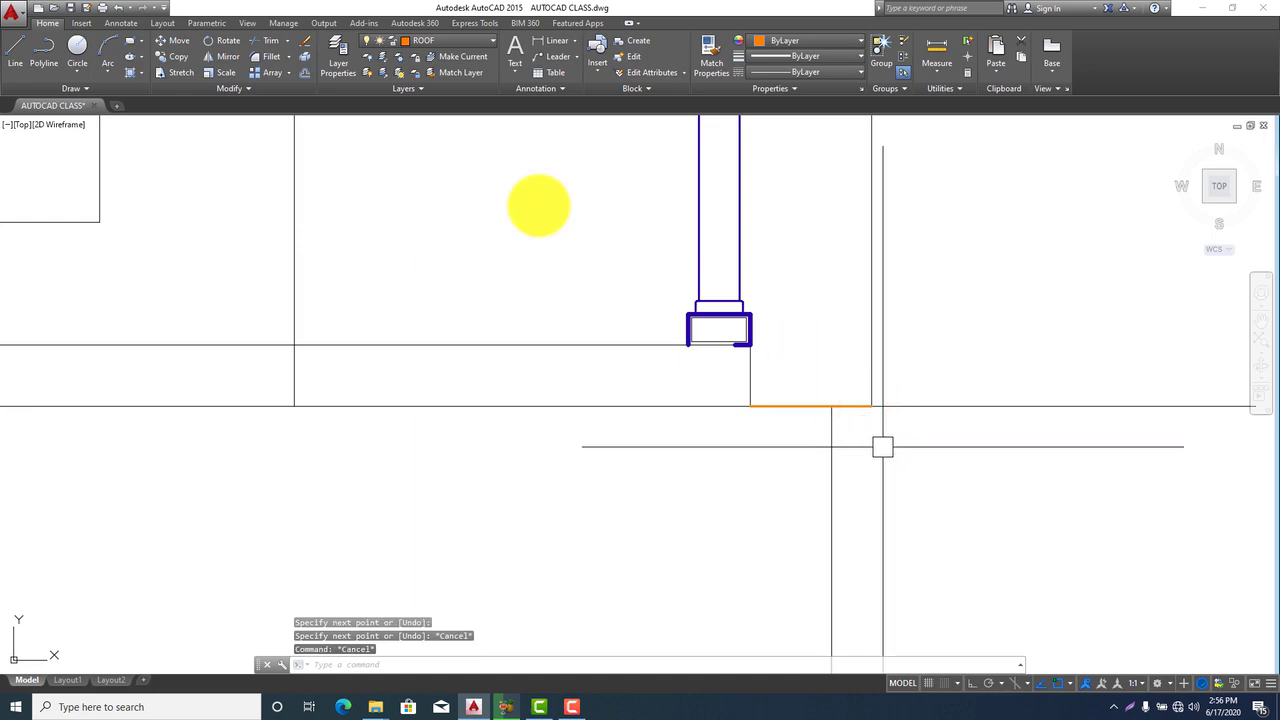
Move the new horizontal line up 150 from the ground line to form the planter's top edge
{"action": "left_click", "coordinate": [805, 406]}
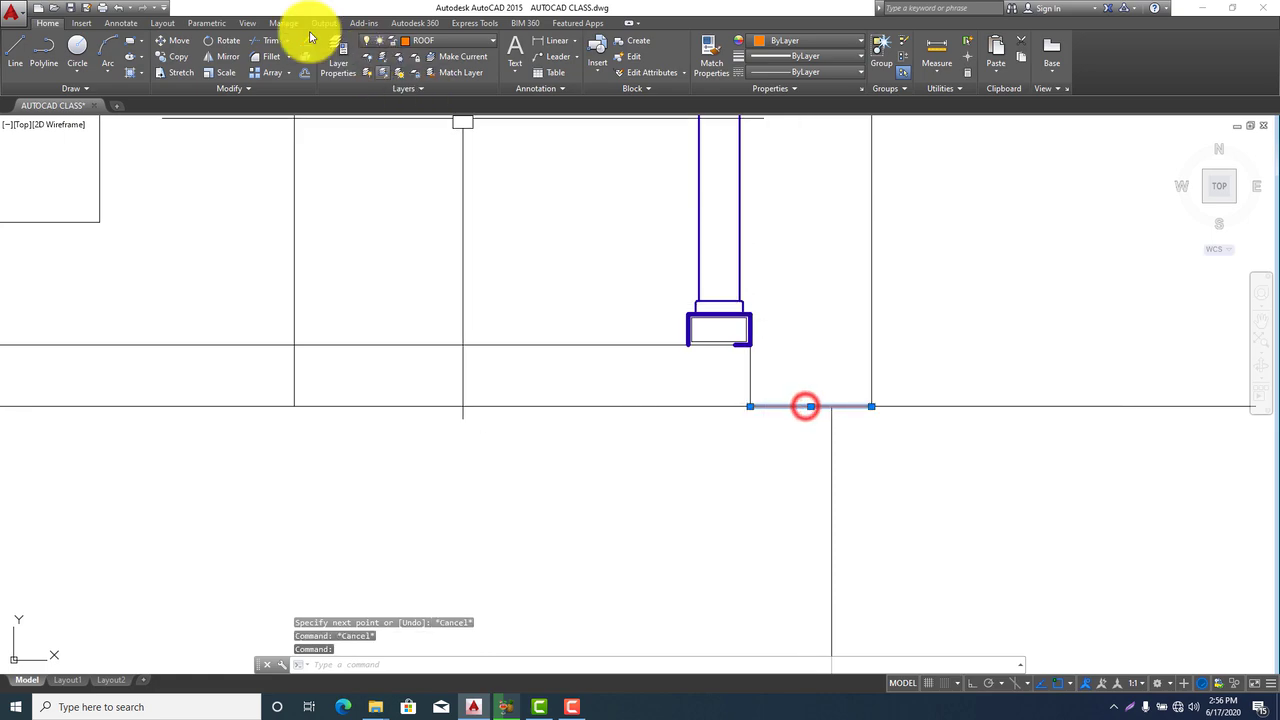
{"action": "left_click", "coordinate": [170, 45]}
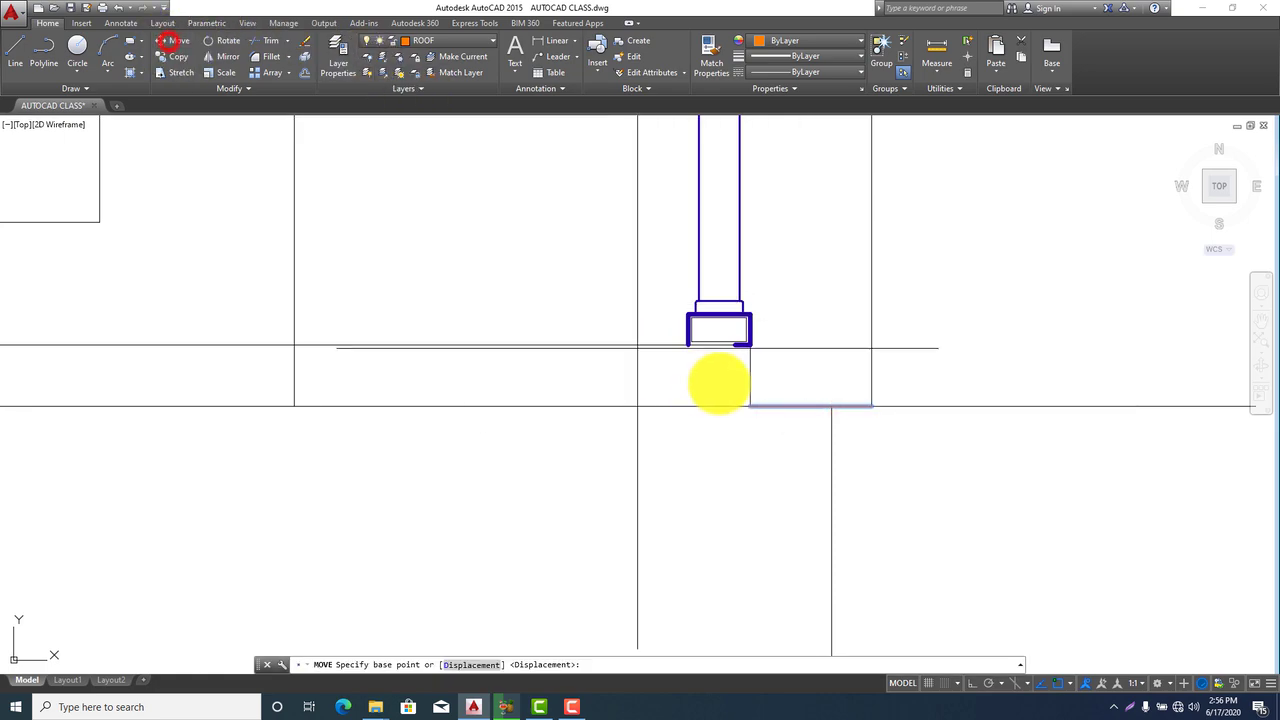
{"action": "left_click", "coordinate": [870, 406]}
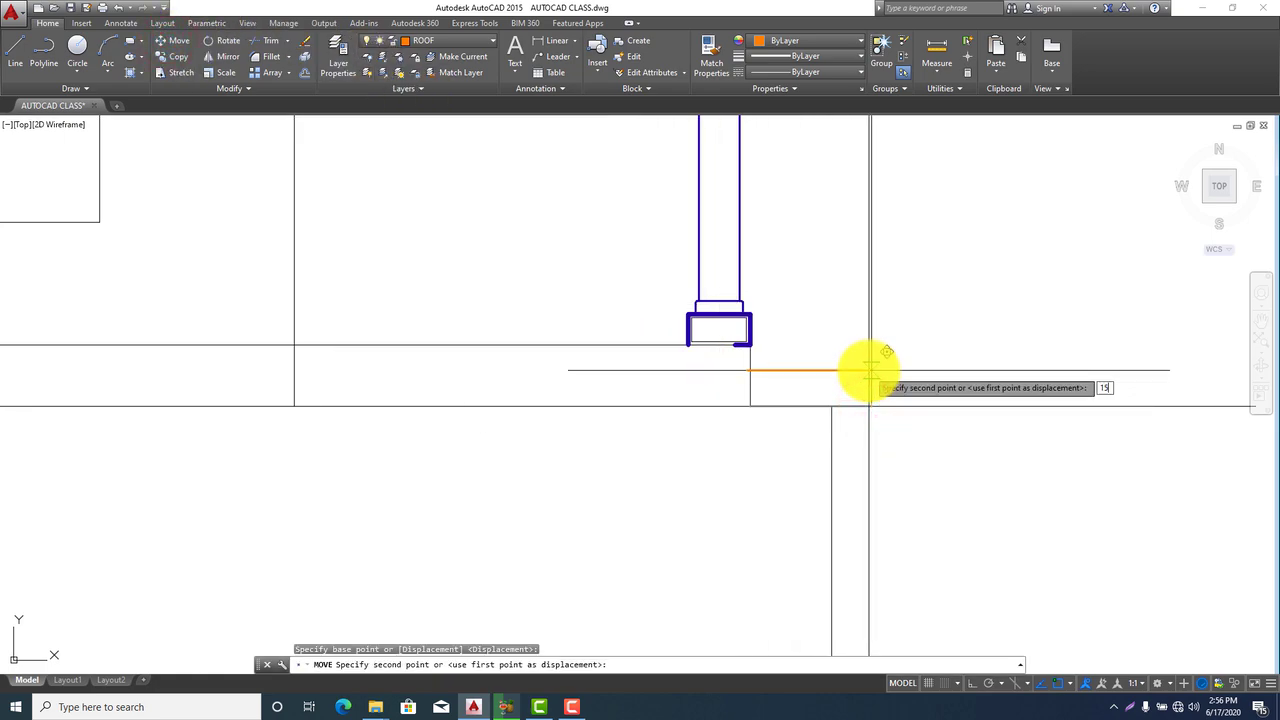
{"action": "key", "text": "Return"}
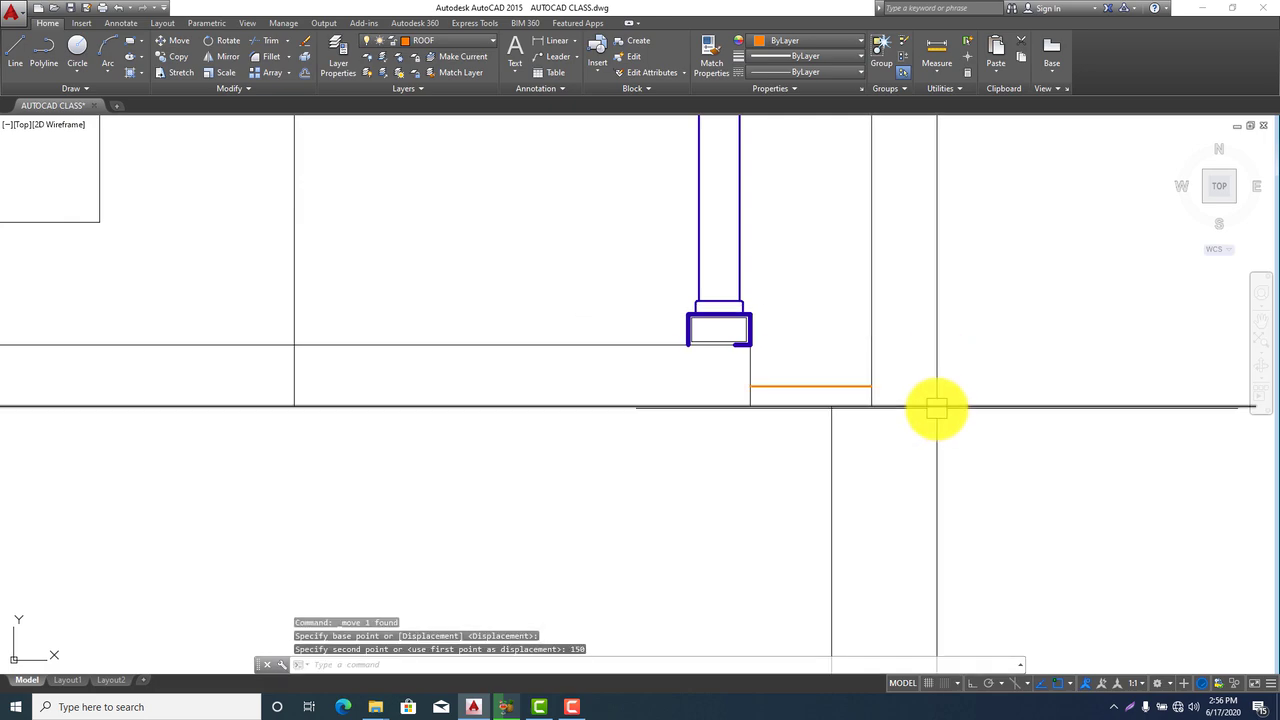
Match the planter's top line to the properties of the terrace floor line
{"action": "type", "text": "ma"}
{"action": "key", "text": "Return"}
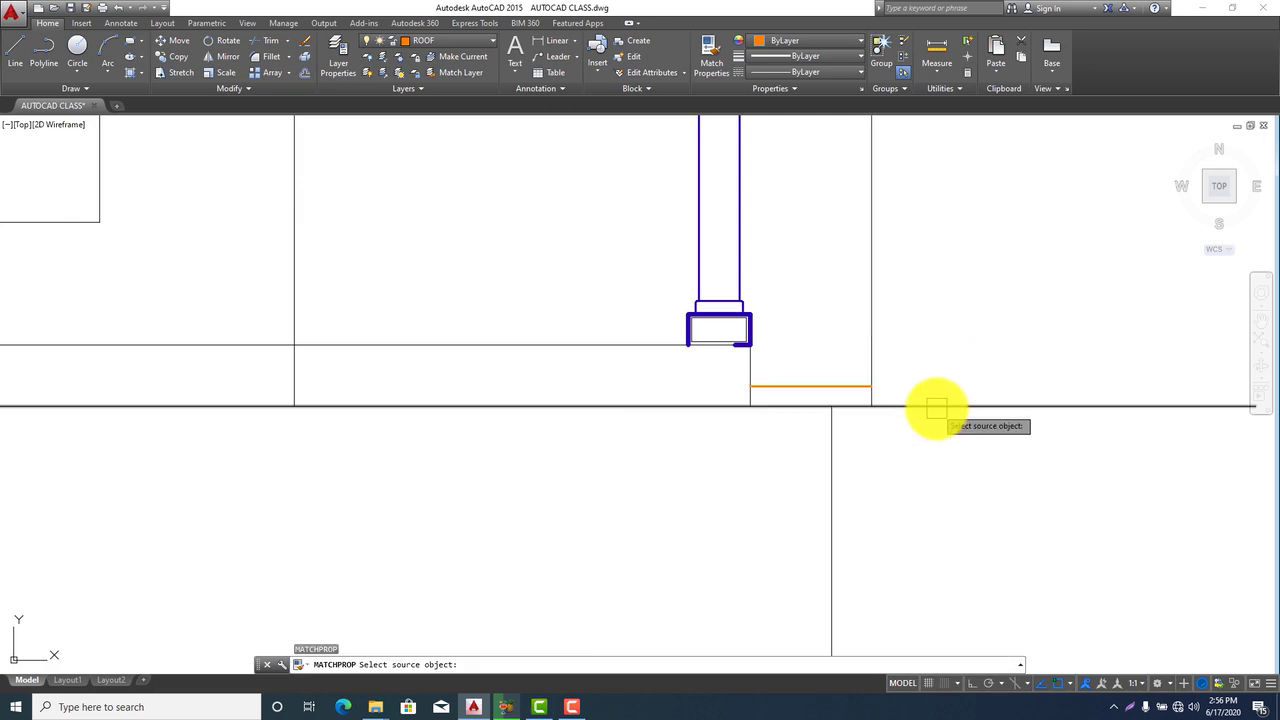
{"action": "left_click", "coordinate": [627, 346]}
{"action": "left_click", "coordinate": [837, 387]}
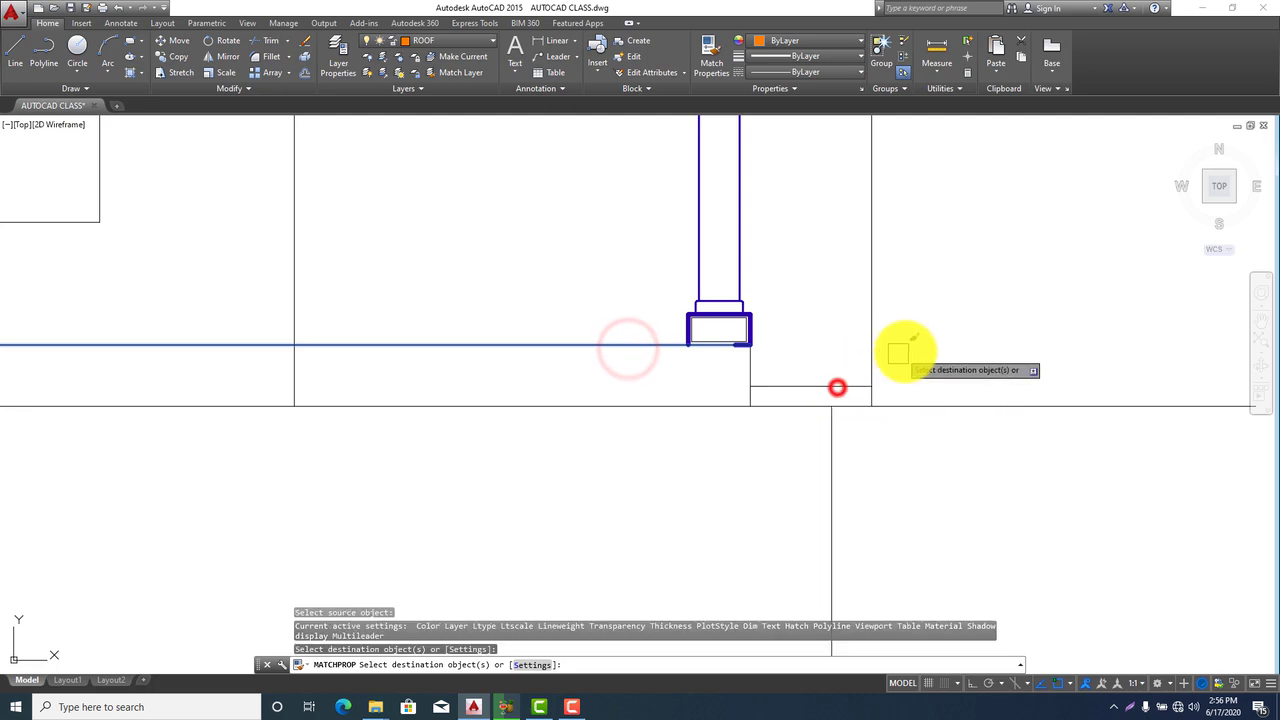
{"action": "key", "text": "Escape"}
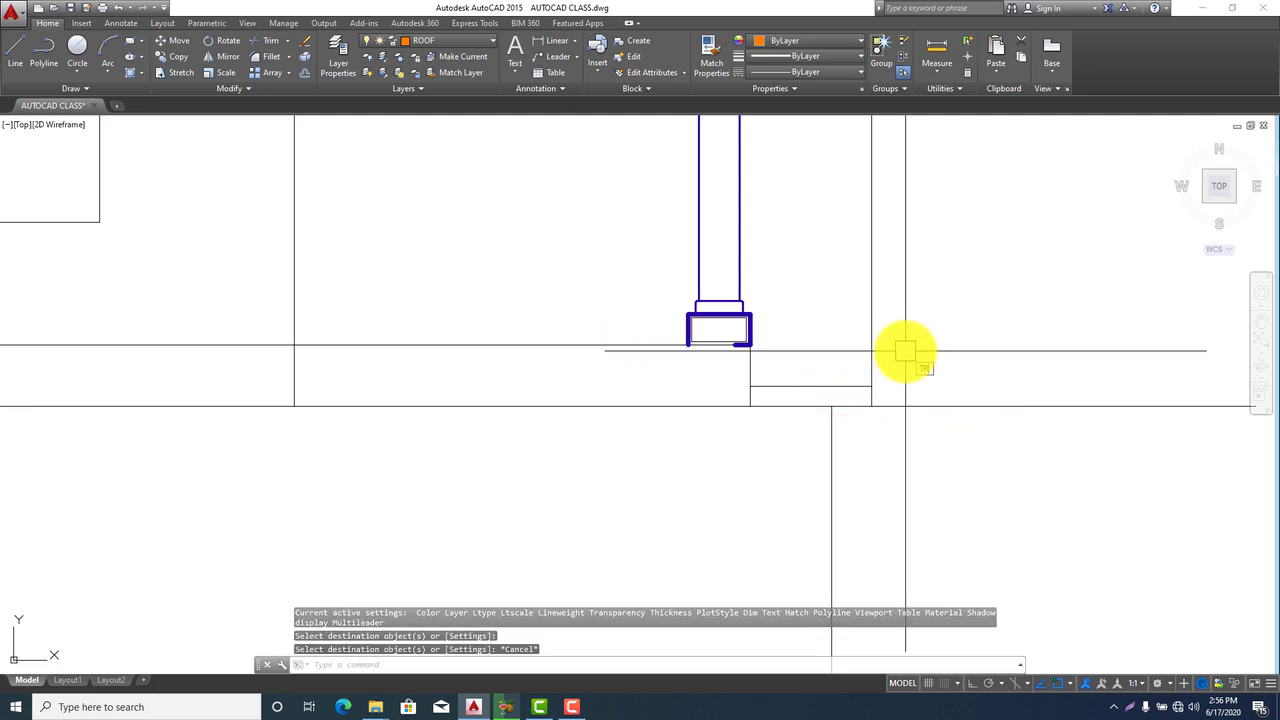
Trim the planter's outer-edge projection line above the planter's top line
{"action": "key", "text": "Return"}
{"action": "left_click", "coordinate": [912, 335]}
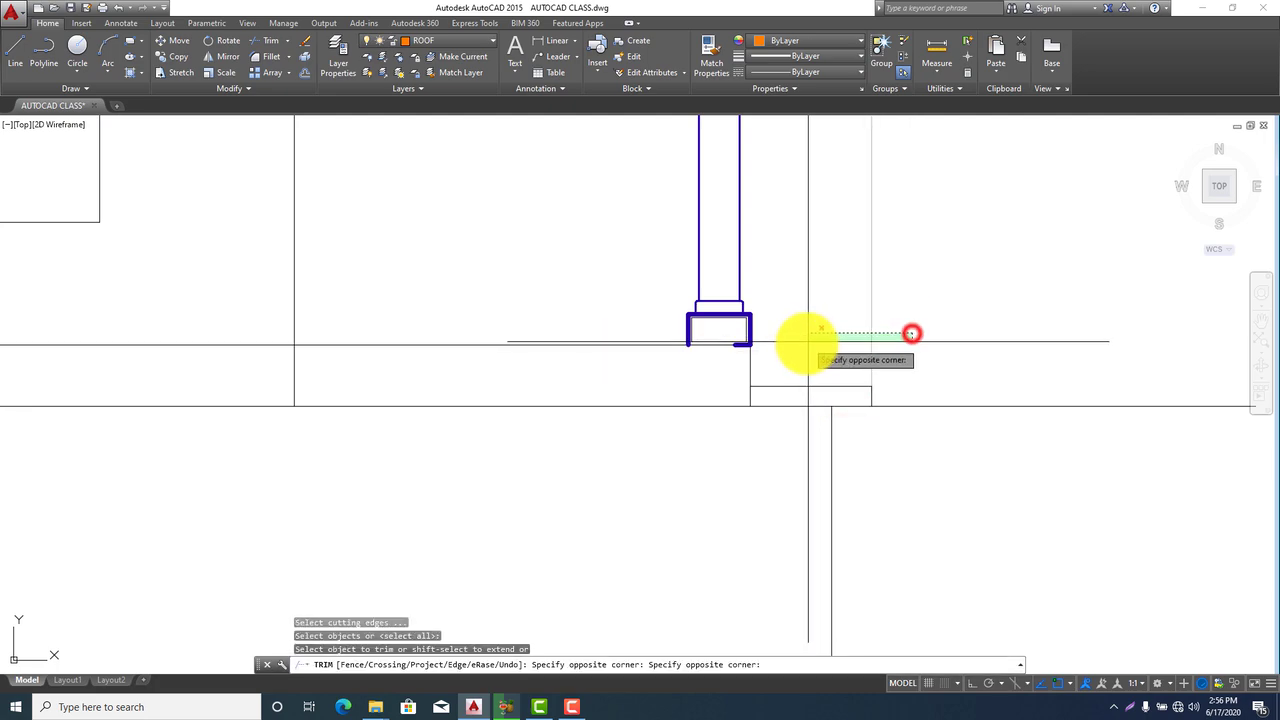
{"action": "left_click", "coordinate": [807, 343]}
{"action": "scroll", "coordinate": [853, 453], "scroll_direction": "down", "scroll_amount": 2}
{"action": "middle_click_drag", "start_coordinate": [874, 393], "coordinate": [876, 466]}
{"action": "scroll", "coordinate": [910, 350], "scroll_direction": "up", "scroll_amount": 1}
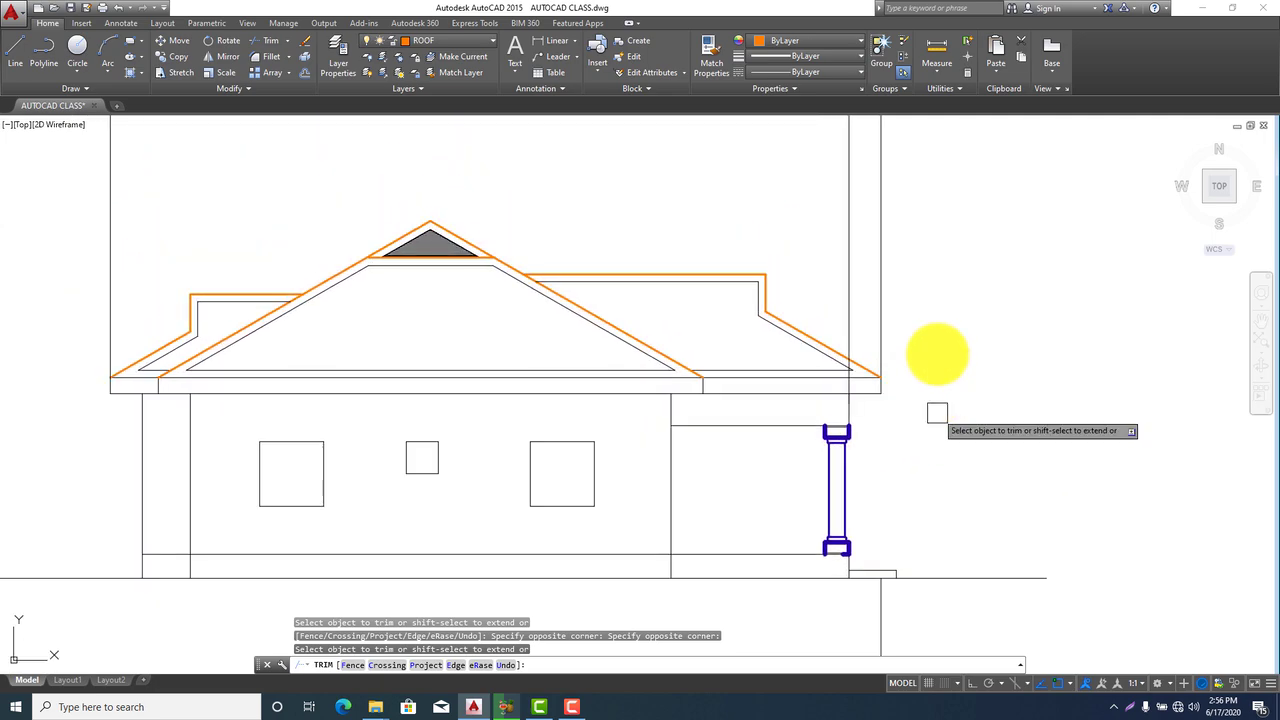
{"action": "key", "text": "Escape"}
Delete the two vertical projection lines running down to the eave and beam on the terrace side
{"action": "left_click", "coordinate": [930, 215]}
{"action": "left_click", "coordinate": [817, 224]}
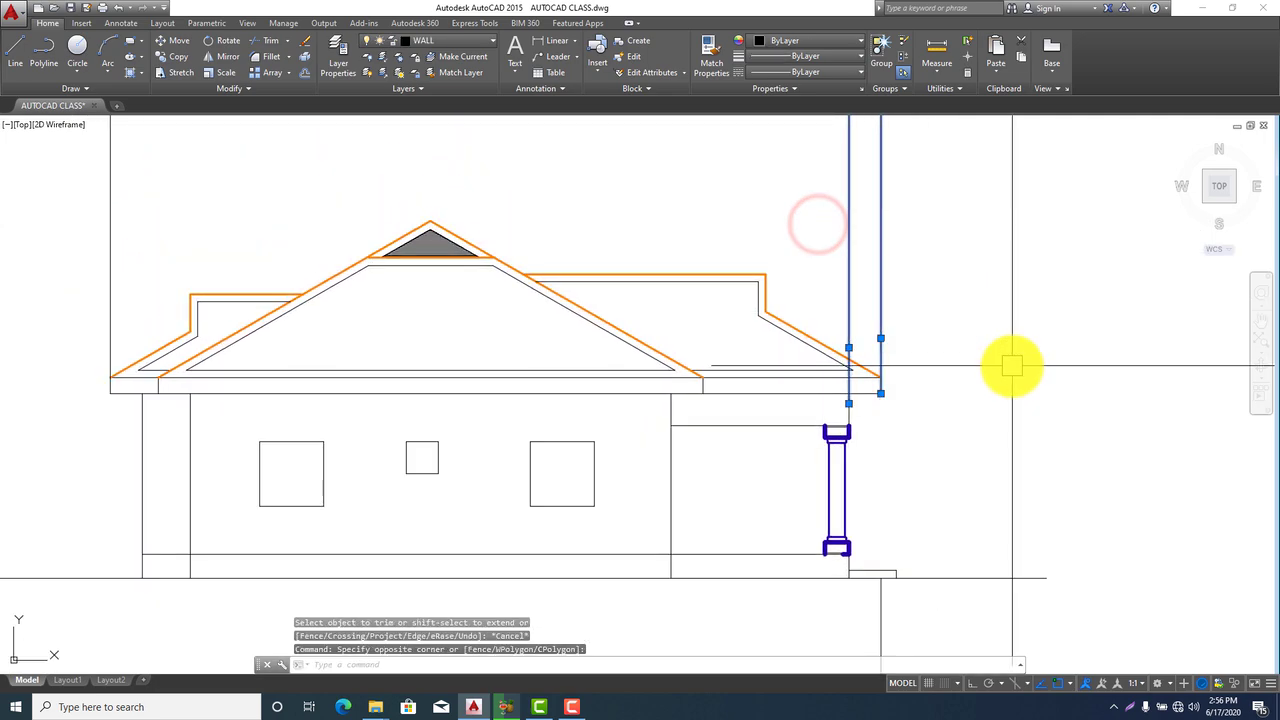
{"action": "key", "text": "Delete"}
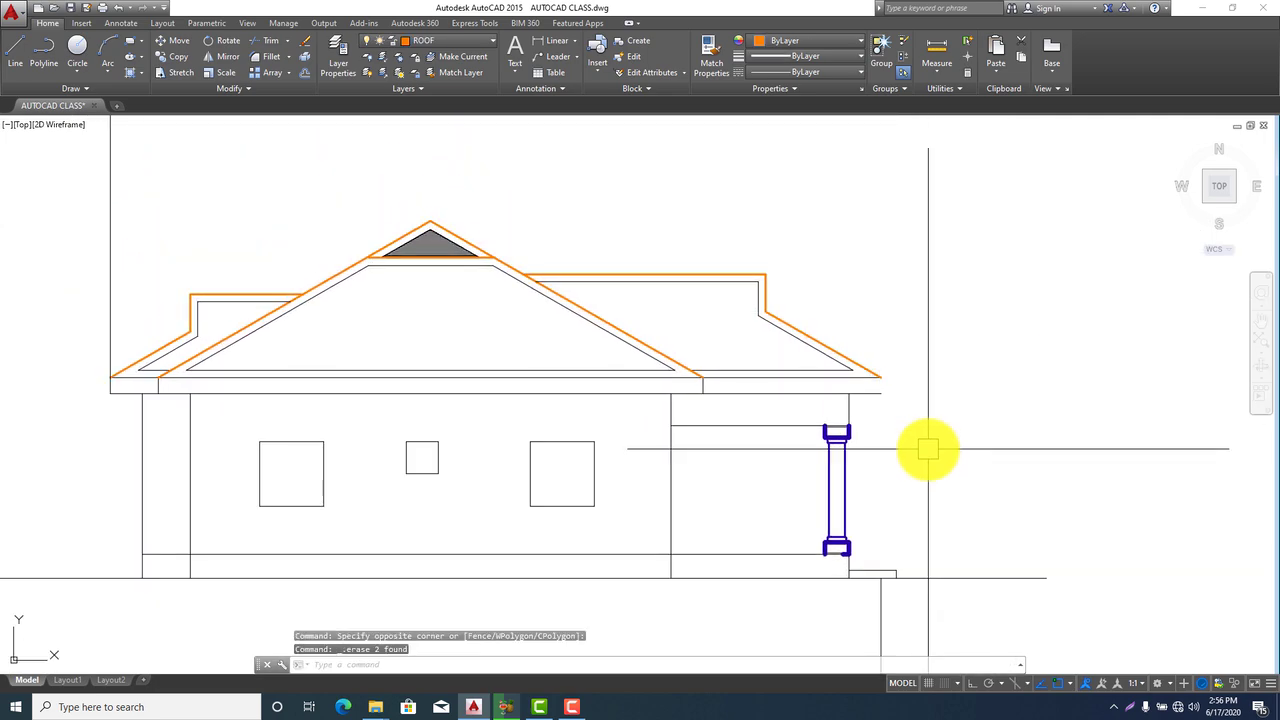
Close the terrace-side end of the fascia with a vertical line from its lower corner up to the roof edge
{"action": "left_click", "coordinate": [17, 48]}
{"action": "scroll", "coordinate": [890, 395], "scroll_direction": "up", "scroll_amount": 3}
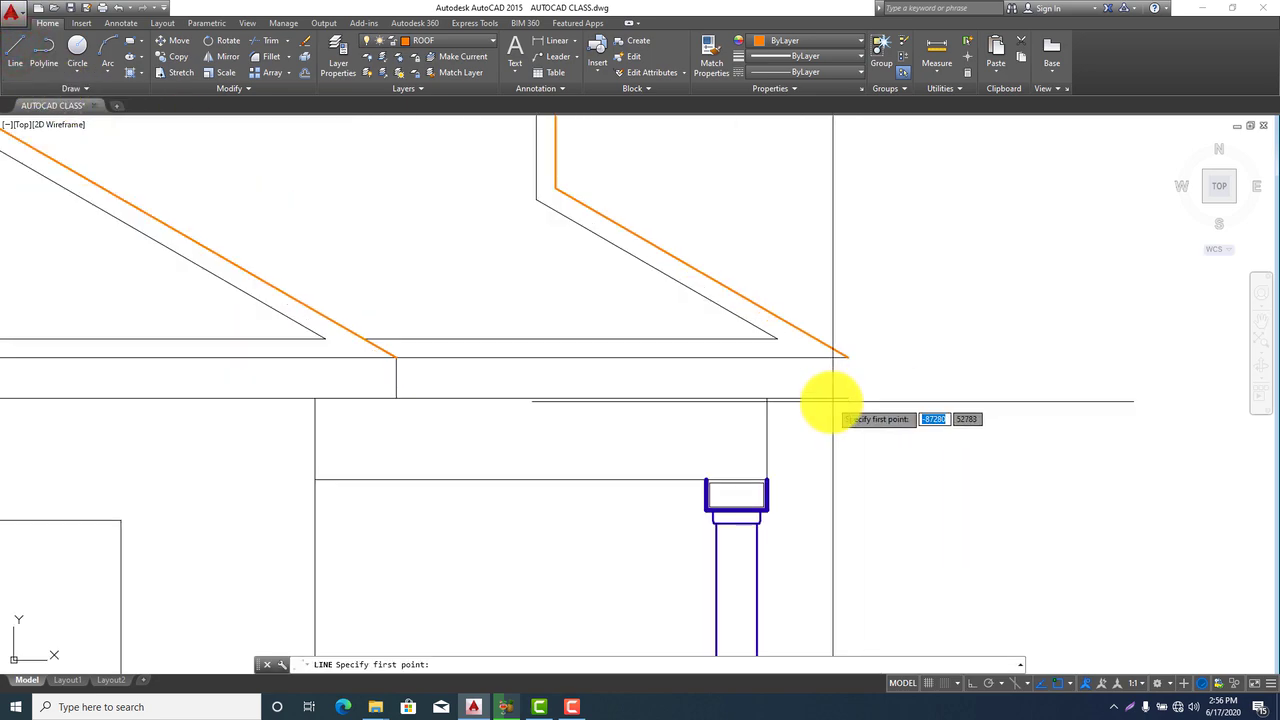
{"action": "left_click", "coordinate": [848, 398]}
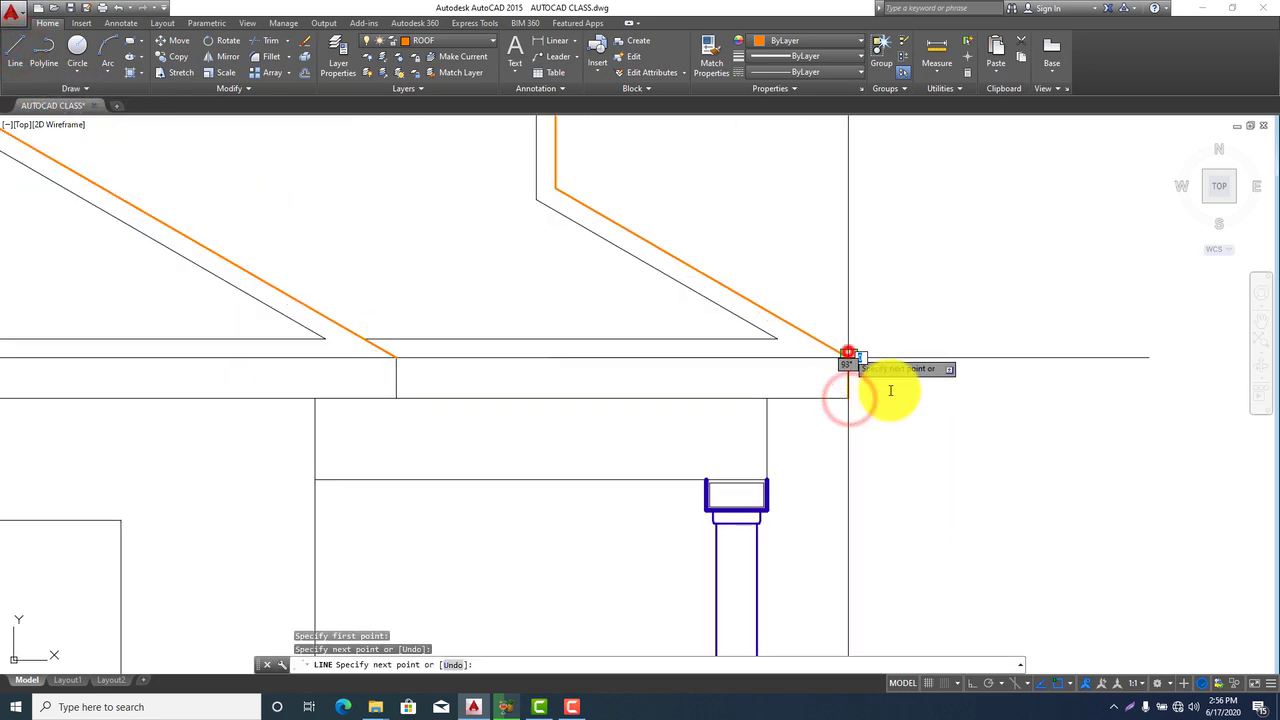
{"action": "left_click", "coordinate": [848, 356]}
{"action": "key", "text": "Escape"}
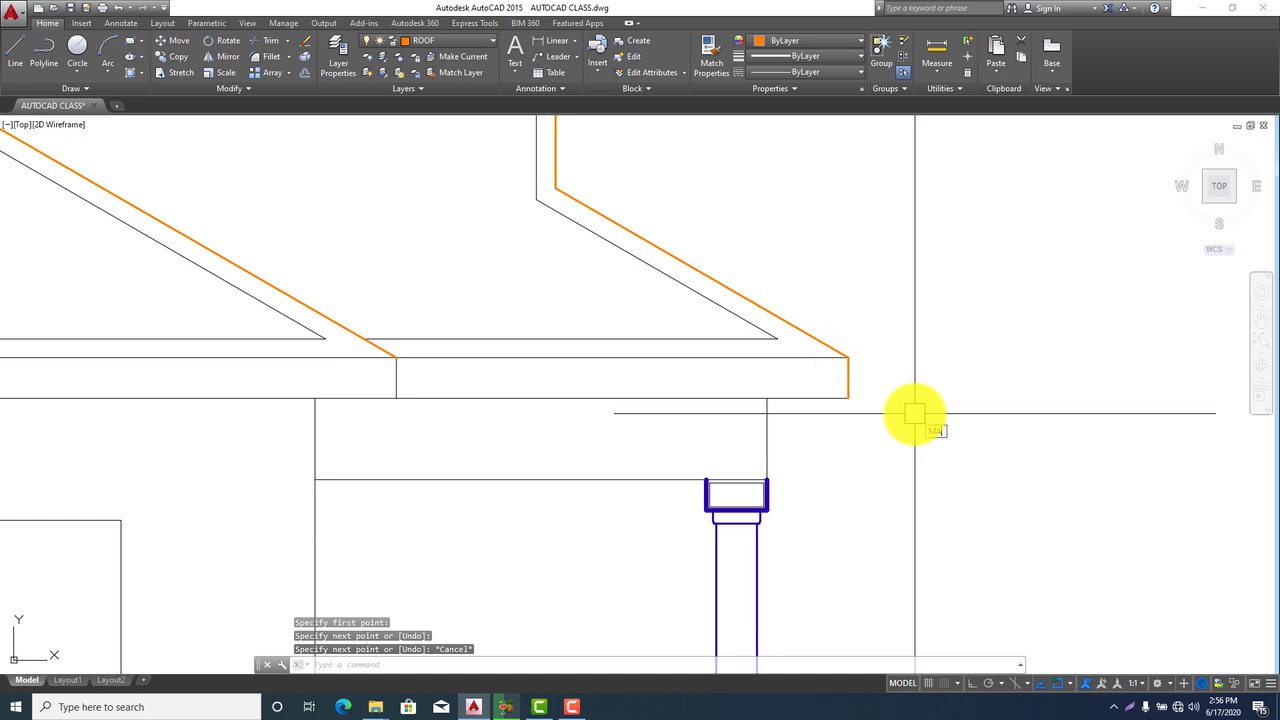
Match the fascia's new end line to the properties of the vertical line above the terrace column
{"action": "type", "text": "ma"}
{"action": "key", "text": "Return"}
{"action": "left_click", "coordinate": [764, 435]}
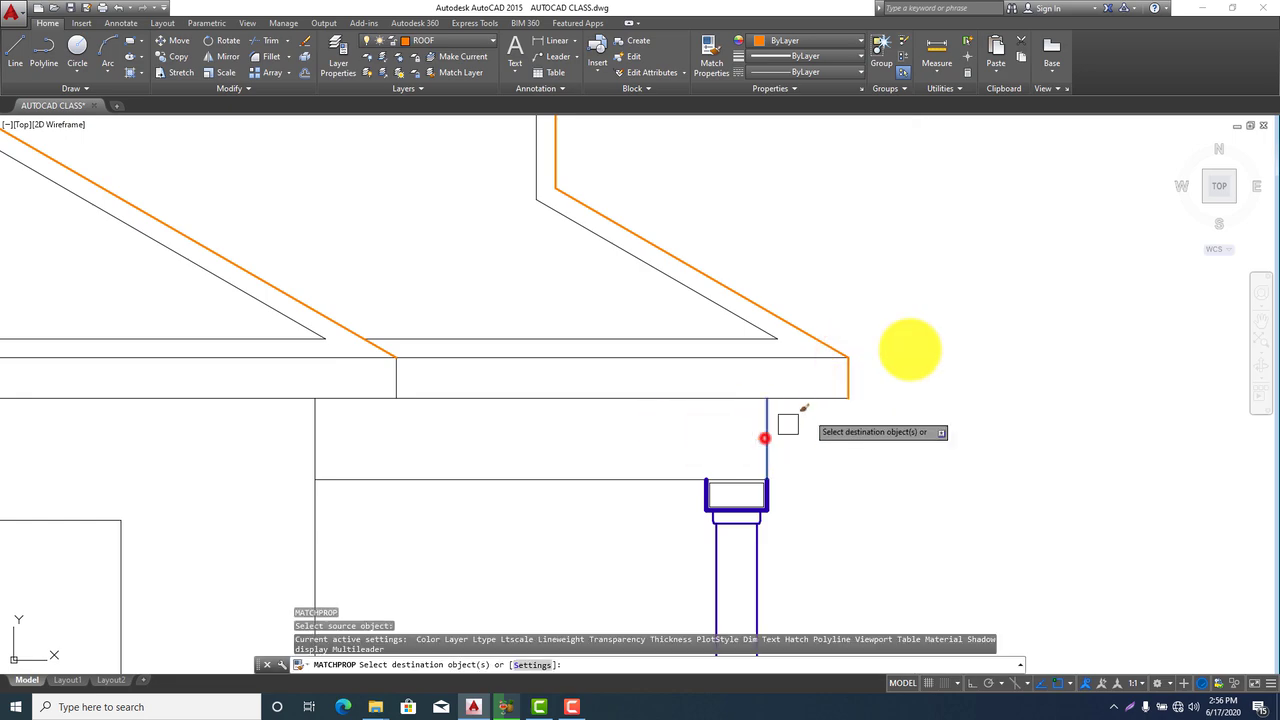
{"action": "left_click", "coordinate": [849, 385]}
{"action": "key", "text": "Escape"}
Delete the vertical projection line at the roof edge on the side opposite the terrace
{"action": "scroll", "coordinate": [927, 395], "scroll_direction": "down", "scroll_amount": 5}
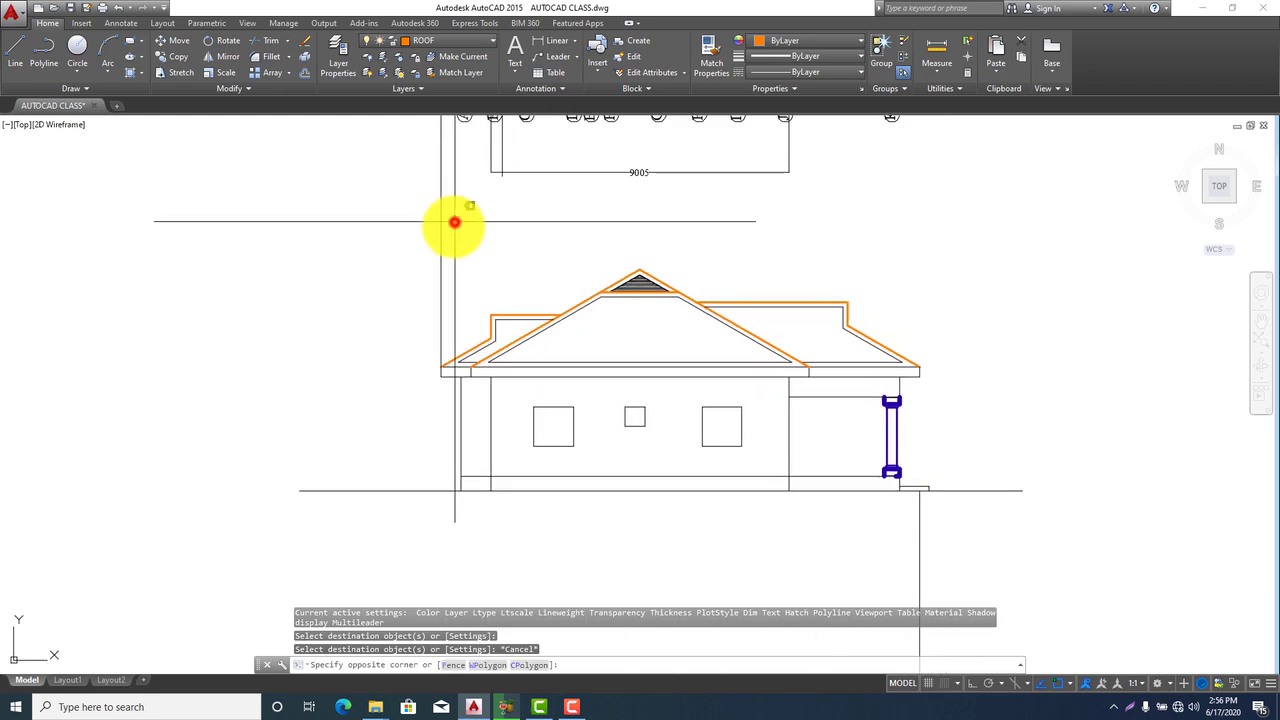
{"action": "left_click", "coordinate": [380, 245]}
{"action": "key", "text": "Delete"}
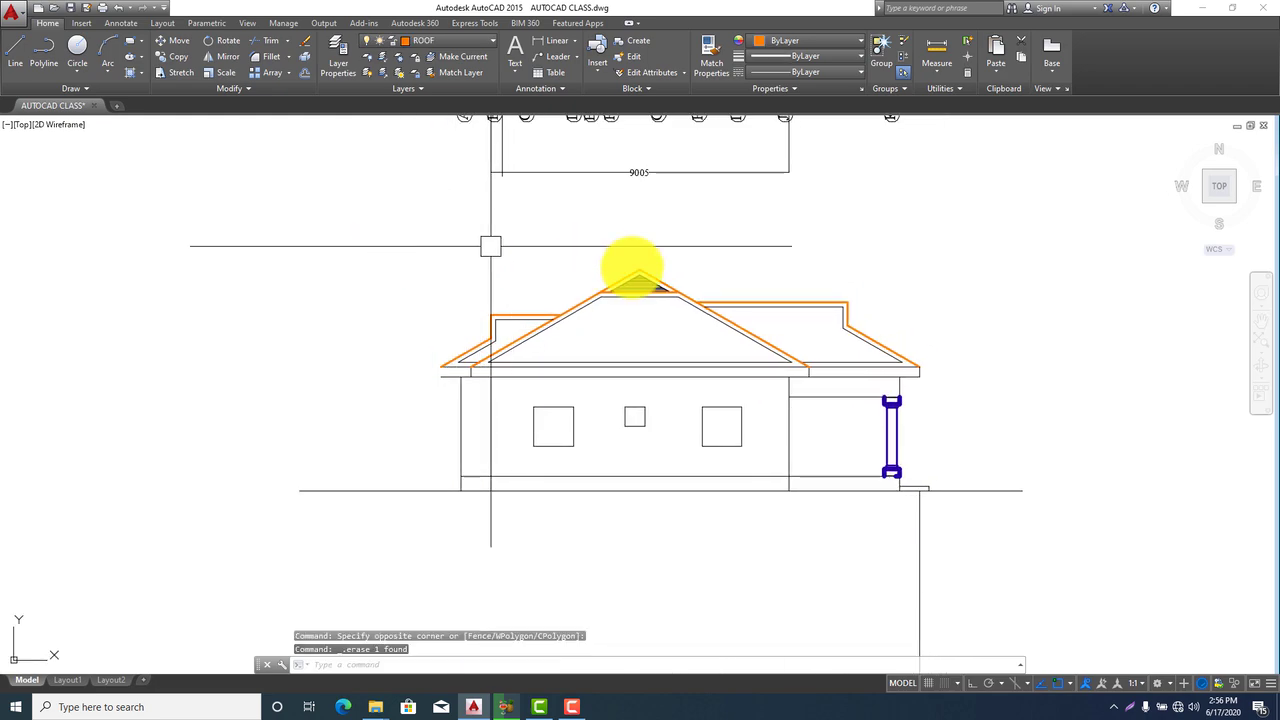
Copy the terrace-side fascia end line to the roof's opposite eave corner to close that end of the fascia
{"action": "scroll", "coordinate": [429, 371], "scroll_direction": "up", "scroll_amount": 2}
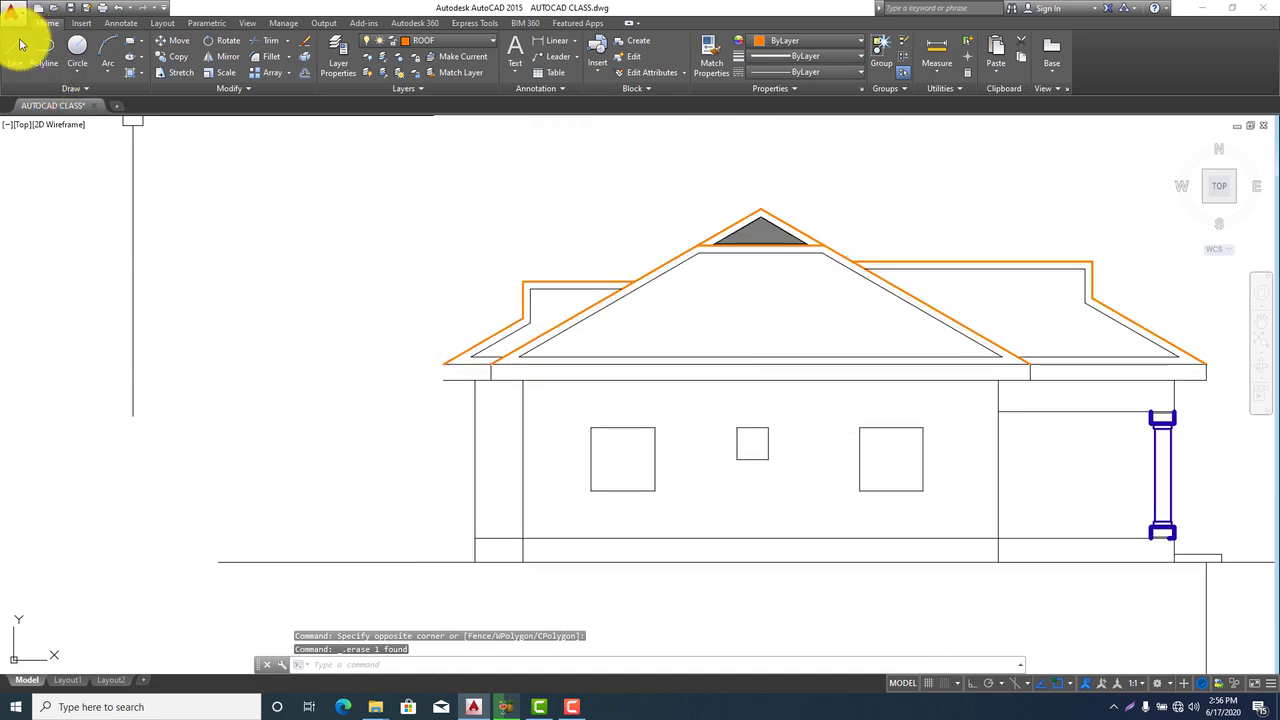
{"action": "scroll", "coordinate": [1203, 376], "scroll_direction": "up", "scroll_amount": 4}
{"action": "left_click", "coordinate": [1205, 357]}
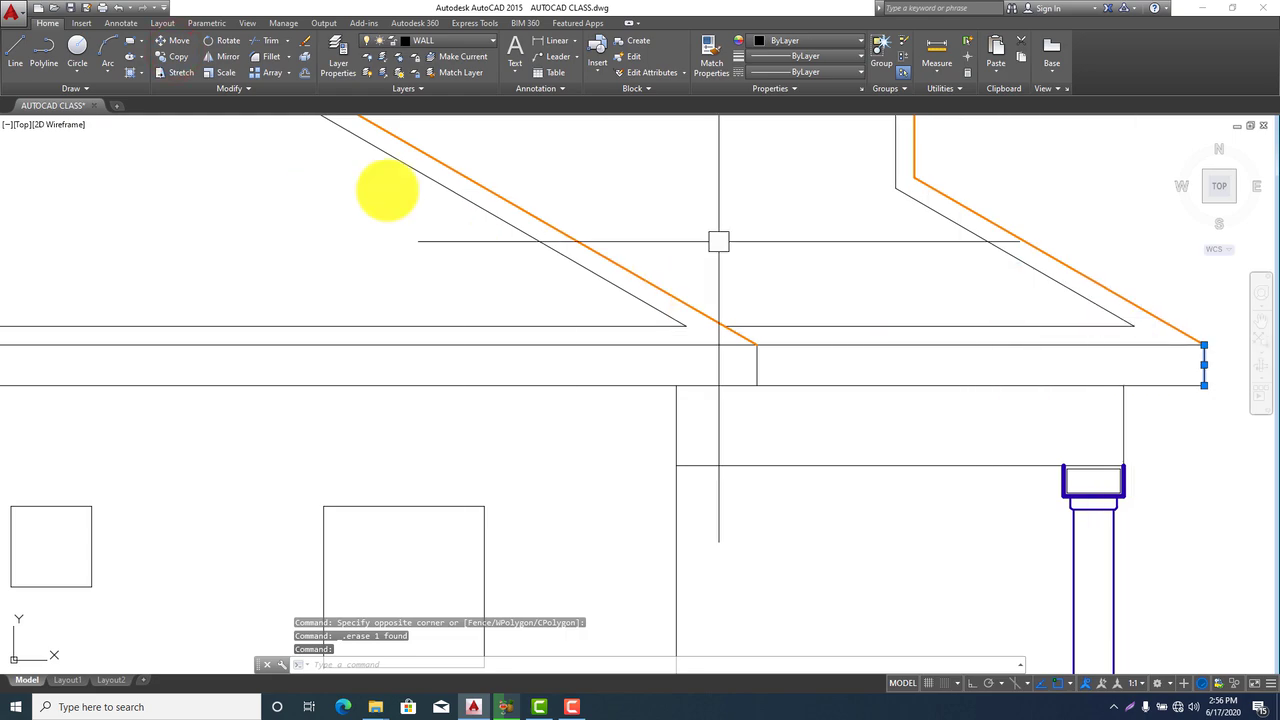
{"action": "left_click", "coordinate": [179, 56]}
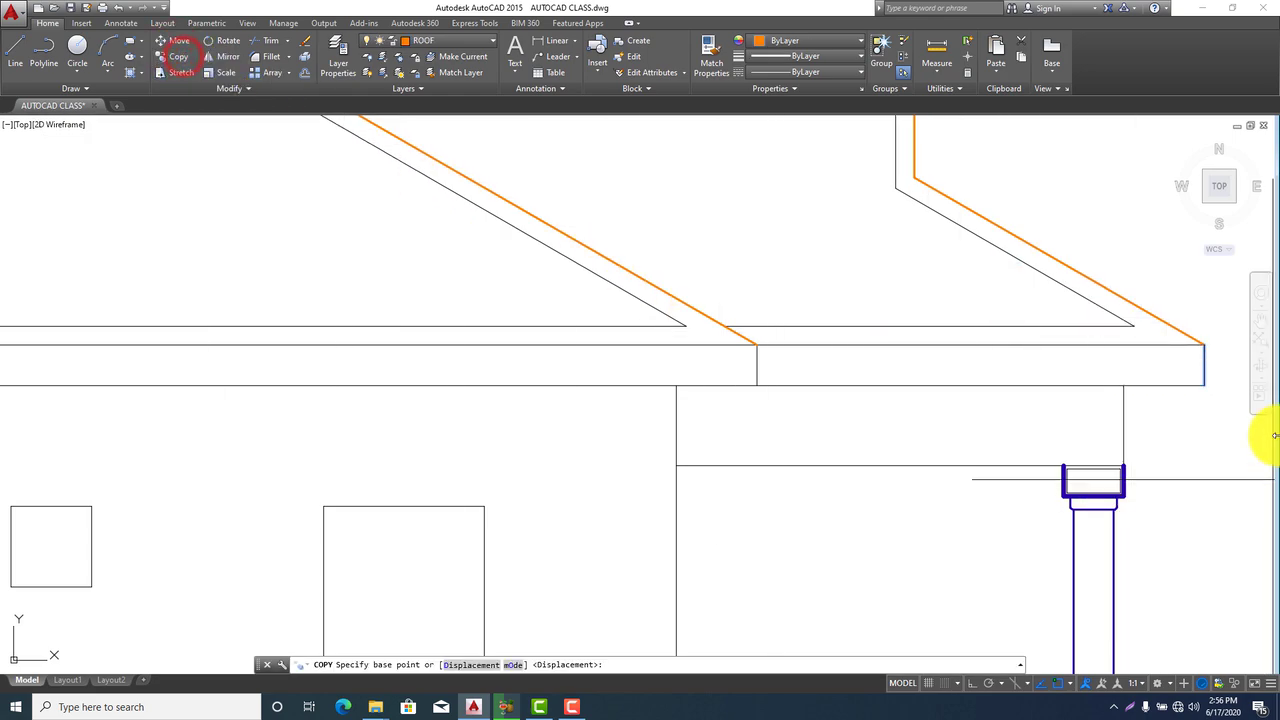
{"action": "left_click", "coordinate": [1203, 347]}
{"action": "scroll", "coordinate": [1229, 386], "scroll_direction": "down", "scroll_amount": 5}
{"action": "scroll", "coordinate": [600, 385], "scroll_direction": "up", "scroll_amount": 5}
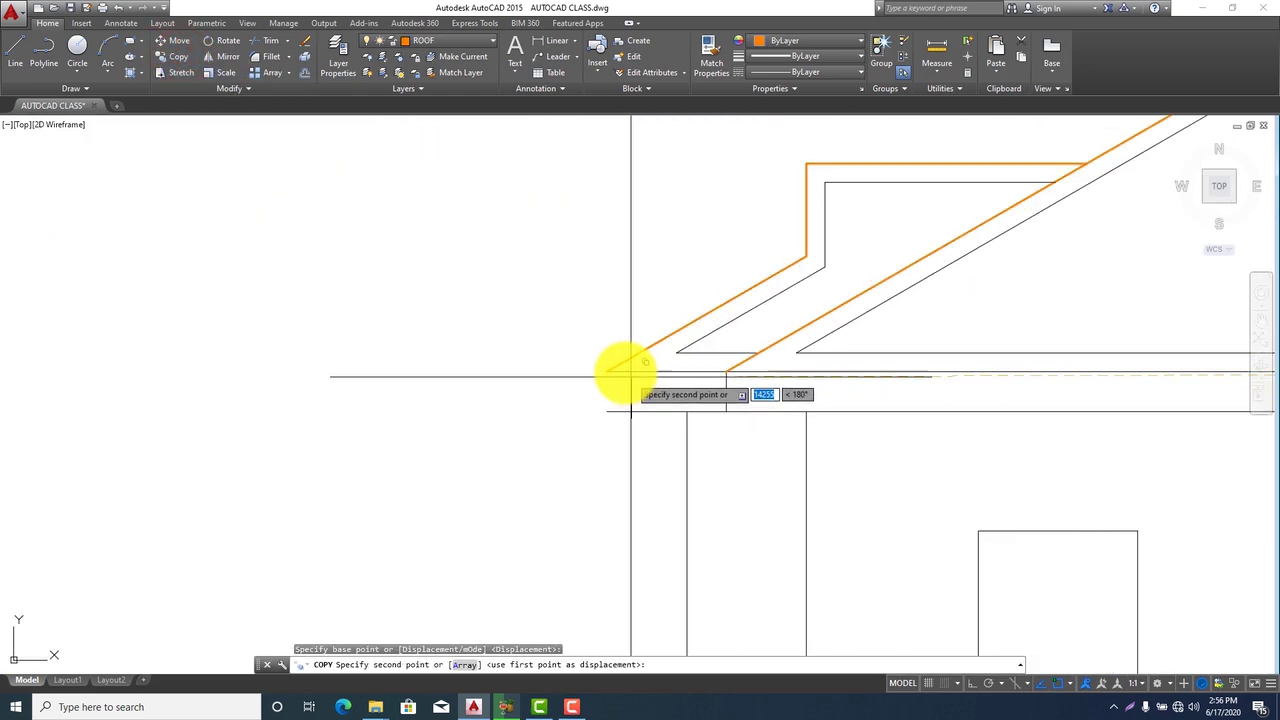
{"action": "left_click", "coordinate": [602, 378]}
{"action": "scroll", "coordinate": [602, 378], "scroll_direction": "down", "scroll_amount": 5}
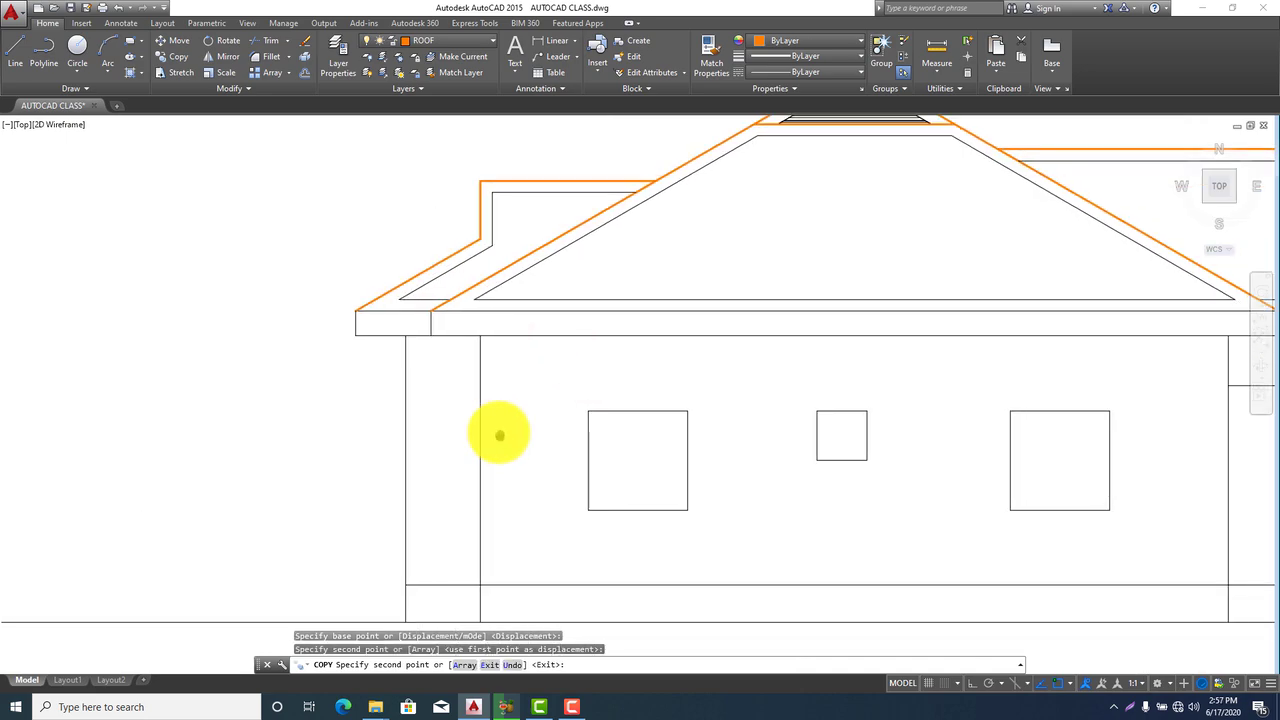
{"action": "key", "text": "Escape"}
{"action": "scroll", "coordinate": [836, 609], "scroll_direction": "down", "scroll_amount": 3}
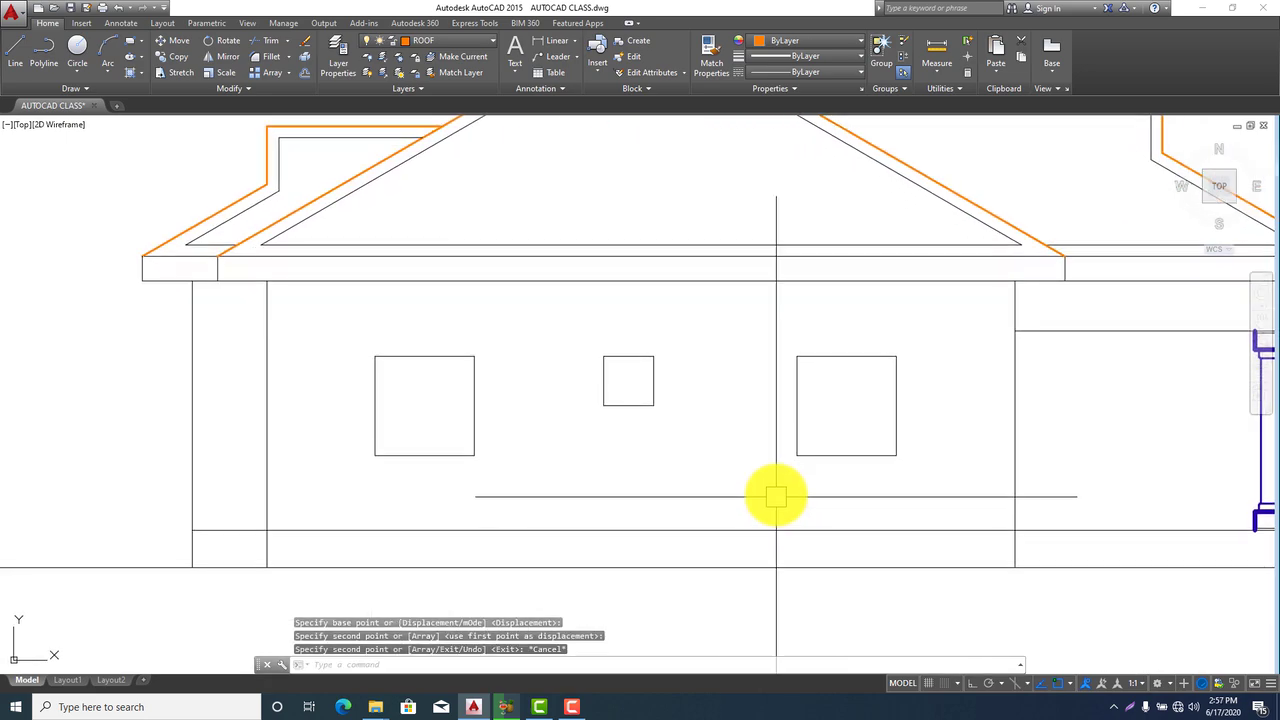
{"action": "scroll", "coordinate": [491, 407], "scroll_direction": "up", "scroll_amount": 2}
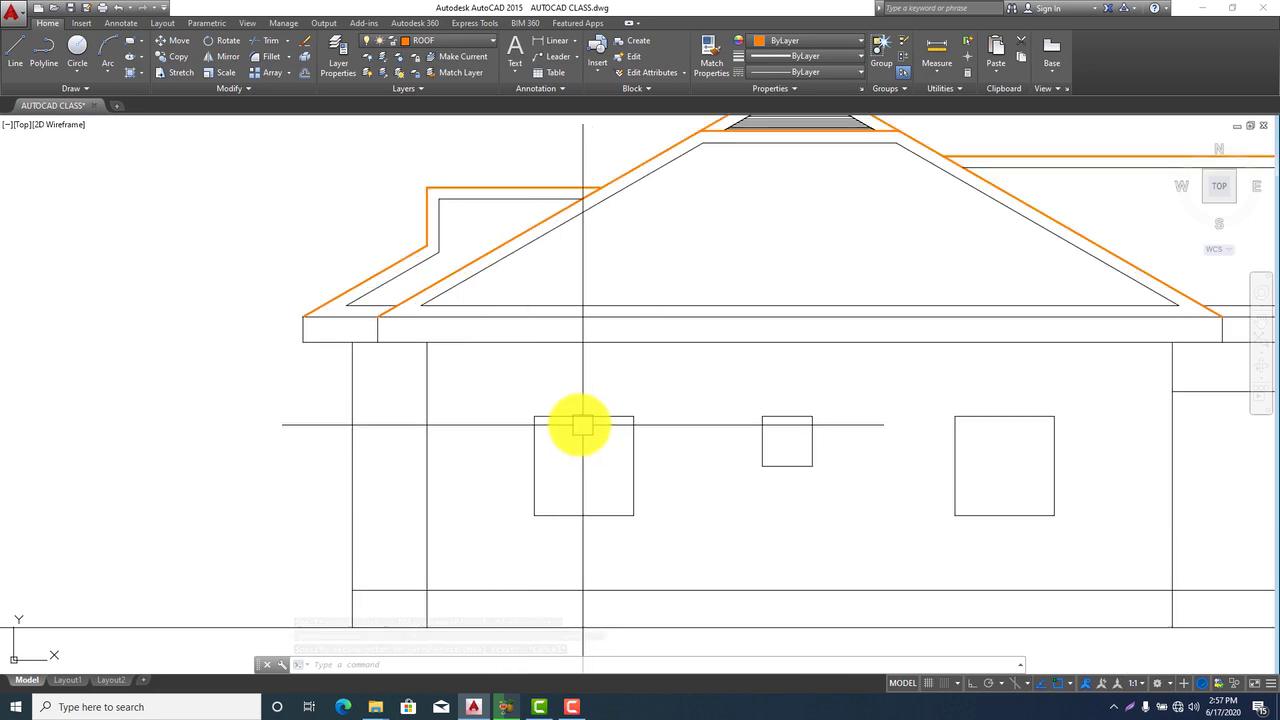
{"action": "left_click", "coordinate": [568, 707]}
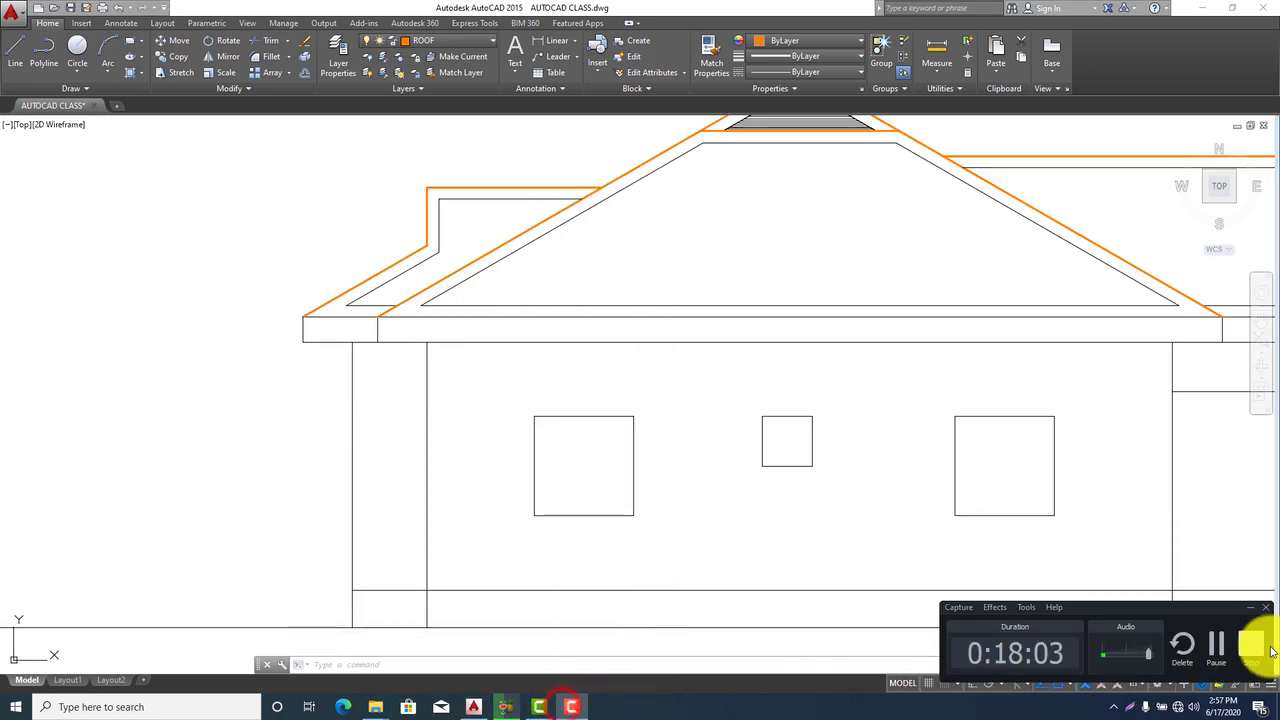
{"action": "left_click", "coordinate": [1222, 652]}
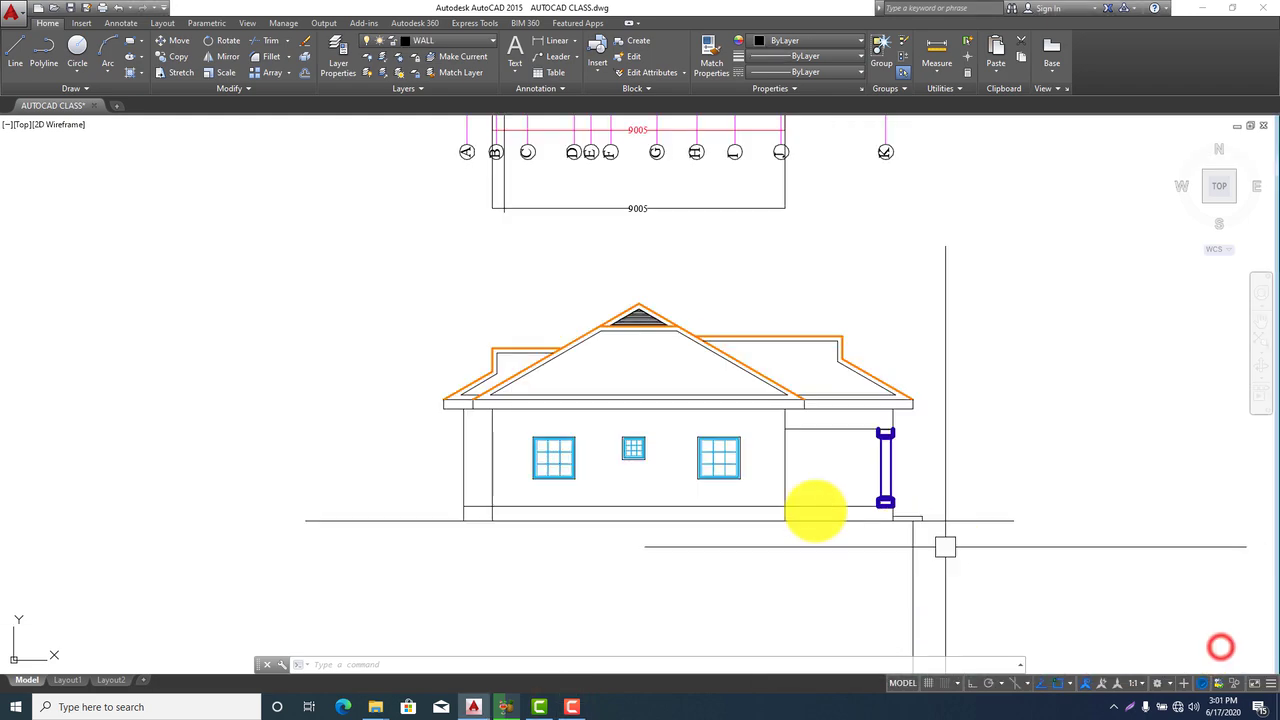
Examine the elevation's windows, terrace column, beam and planter, both close up and as a whole
{"action": "scroll", "coordinate": [814, 509], "scroll_direction": "up", "scroll_amount": 2}
{"action": "scroll", "coordinate": [823, 463], "scroll_direction": "down", "scroll_amount": 2}
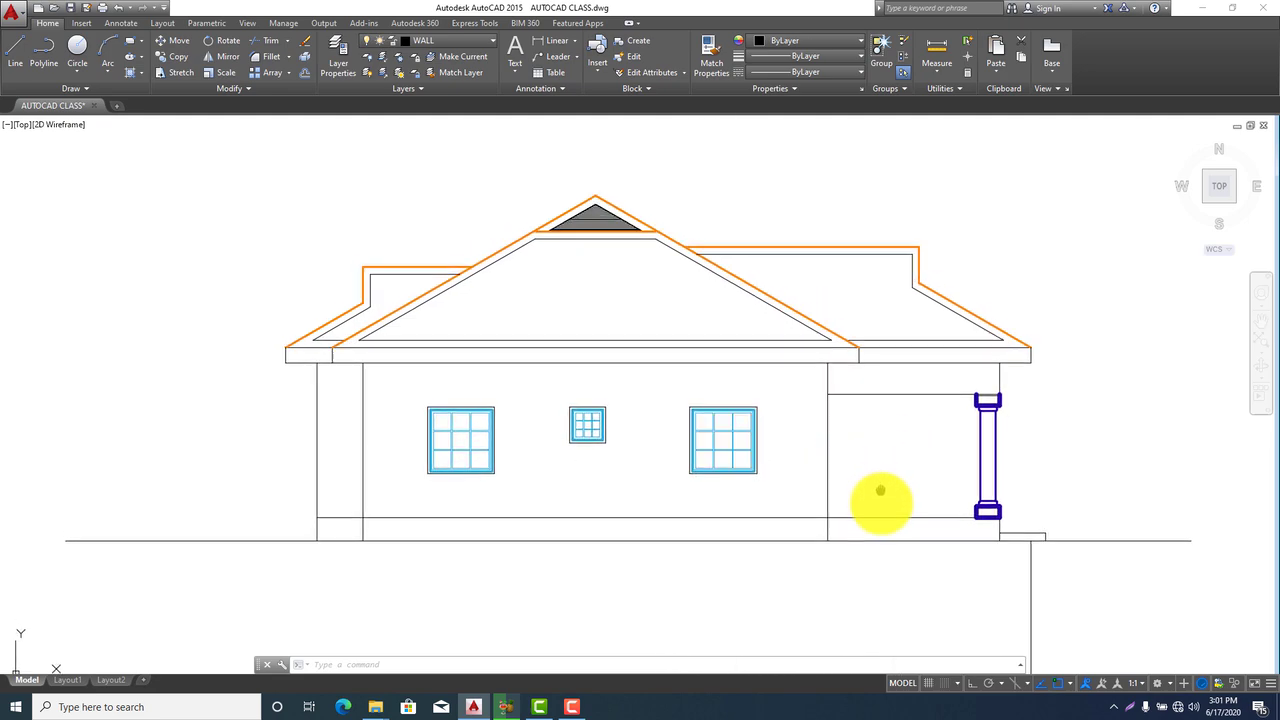
{"action": "scroll", "coordinate": [931, 443], "scroll_direction": "up", "scroll_amount": 5}
{"action": "scroll", "coordinate": [1068, 410], "scroll_direction": "up", "scroll_amount": 2}
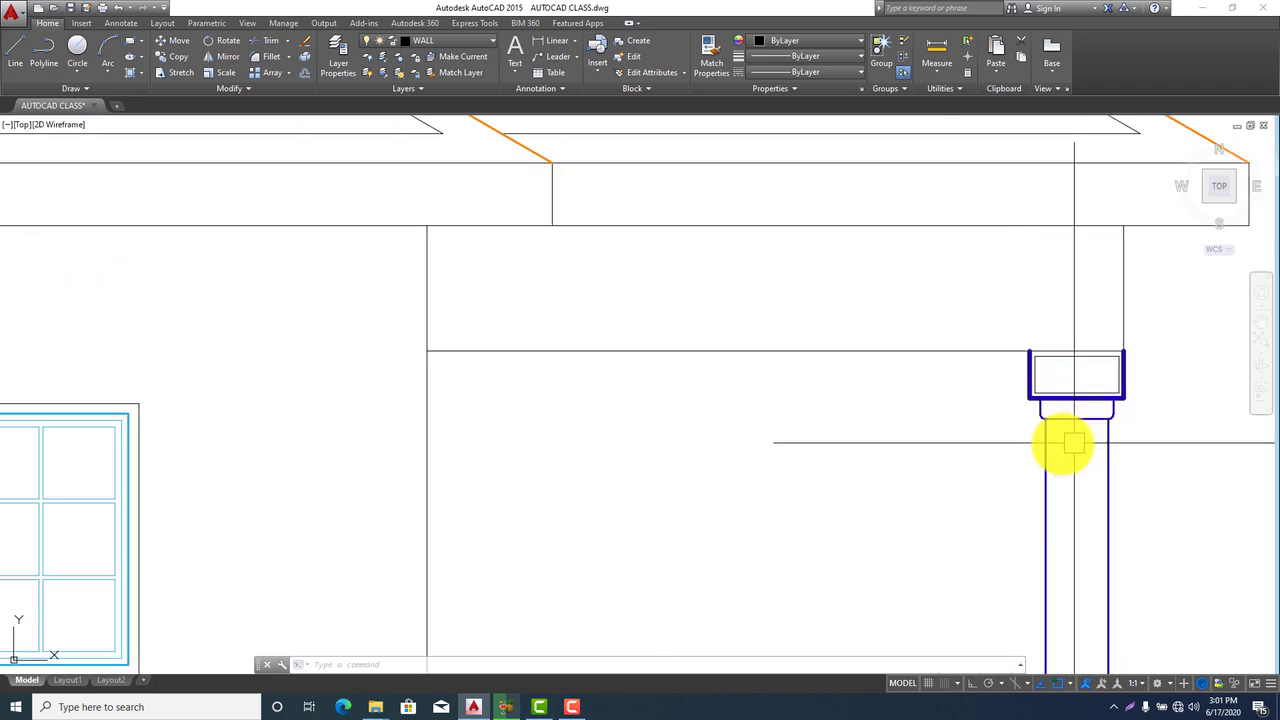
{"action": "scroll", "coordinate": [1000, 460], "scroll_direction": "down", "scroll_amount": 5}
{"action": "scroll", "coordinate": [765, 480], "scroll_direction": "up", "scroll_amount": 2}
{"action": "middle_click_drag", "start_coordinate": [771, 459], "coordinate": [780, 455]}
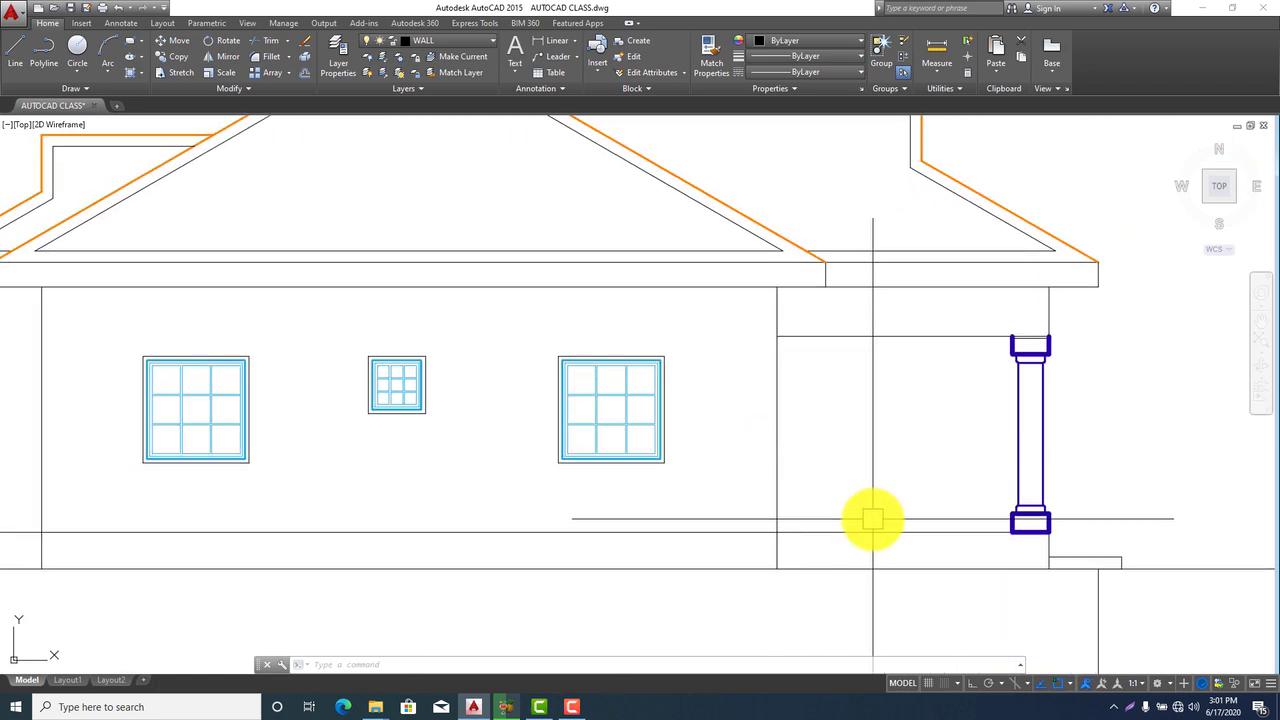
{"action": "scroll", "coordinate": [1040, 555], "scroll_direction": "down", "scroll_amount": 5}
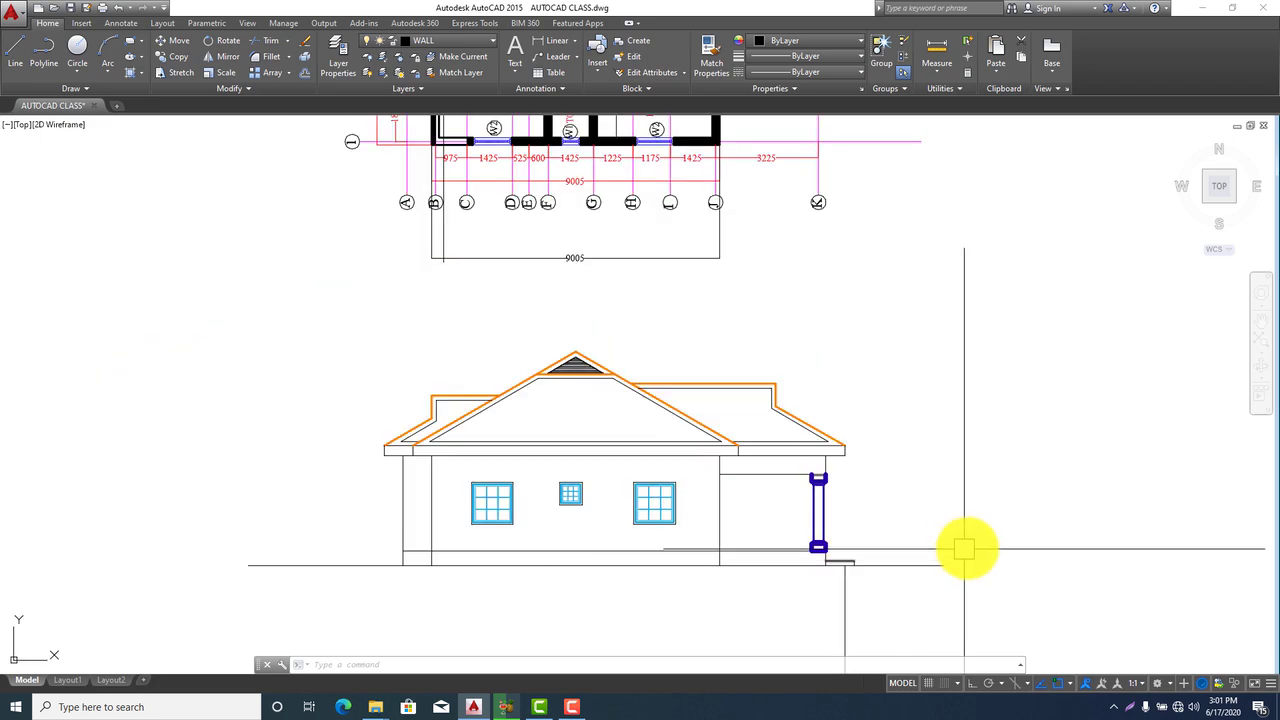
Copy one shrub from the front elevation's planter to just above the planter beside this elevation's terrace column
{"action": "scroll", "coordinate": [900, 480], "scroll_direction": "down", "scroll_amount": 5}
{"action": "scroll", "coordinate": [1045, 380], "scroll_direction": "up", "scroll_amount": 6}
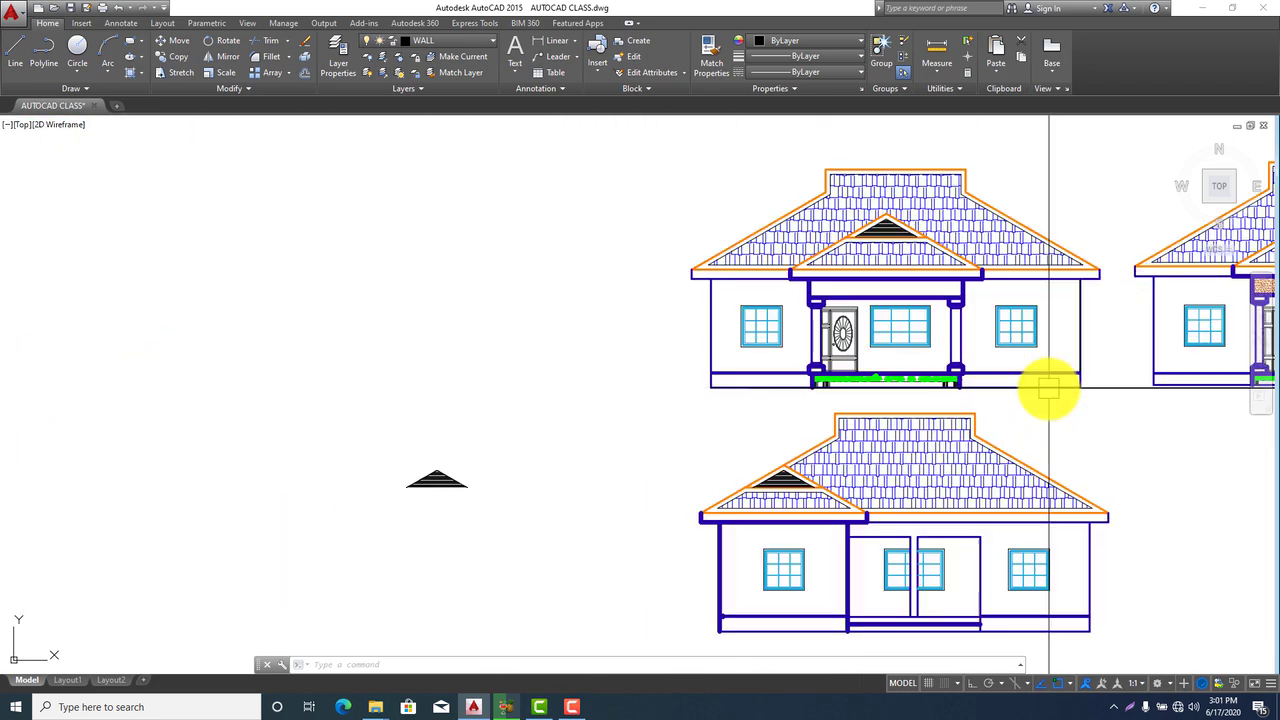
{"action": "scroll", "coordinate": [845, 370], "scroll_direction": "up", "scroll_amount": 4}
{"action": "left_click", "coordinate": [843, 337]}
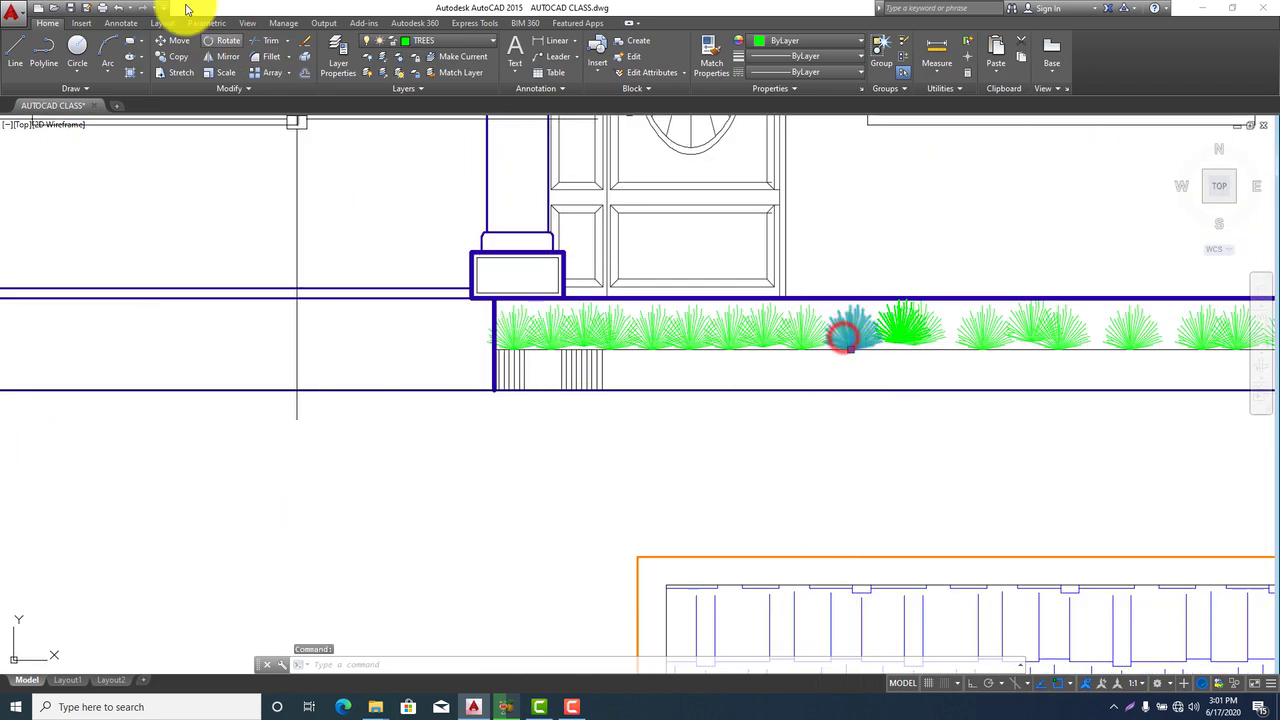
{"action": "left_click", "coordinate": [177, 58]}
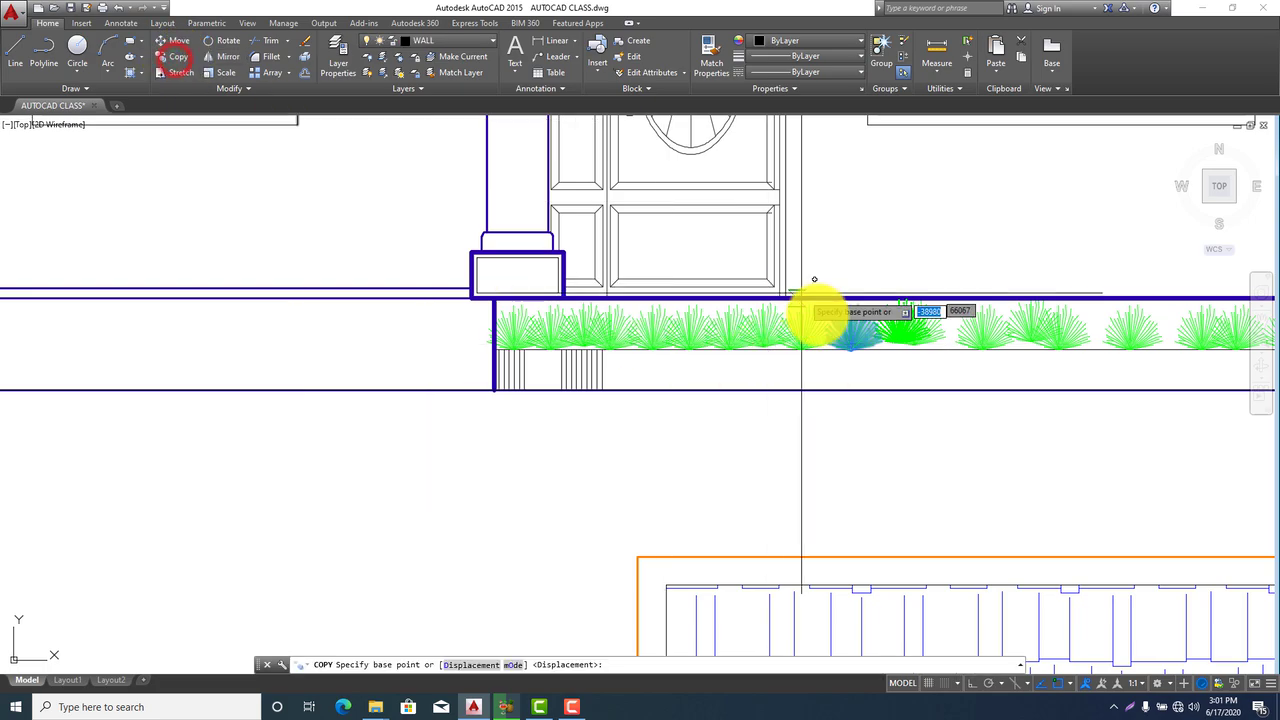
{"action": "left_click", "coordinate": [834, 343]}
{"action": "scroll", "coordinate": [814, 503], "scroll_direction": "down", "scroll_amount": 5}
{"action": "scroll", "coordinate": [866, 456], "scroll_direction": "down", "scroll_amount": 6}
{"action": "middle_click_drag", "start_coordinate": [664, 525], "coordinate": [858, 371]}
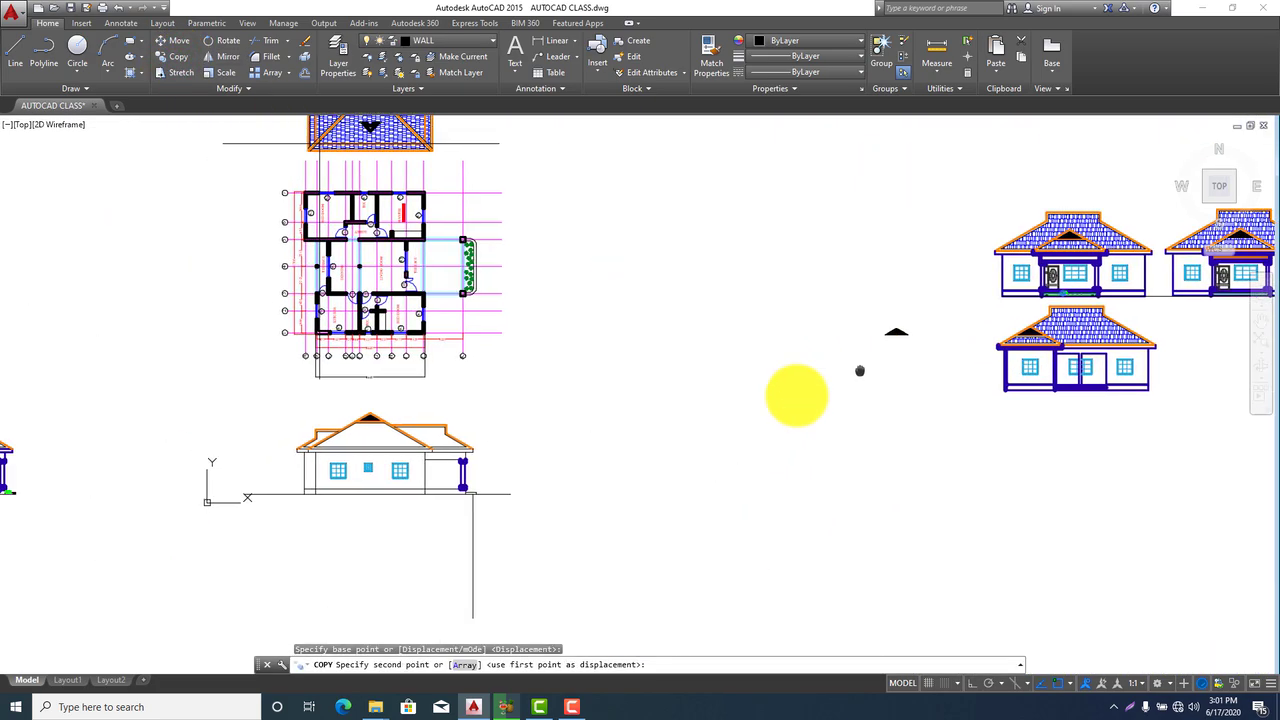
{"action": "scroll", "coordinate": [456, 507], "scroll_direction": "up", "scroll_amount": 6}
{"action": "scroll", "coordinate": [513, 457], "scroll_direction": "up", "scroll_amount": 4}
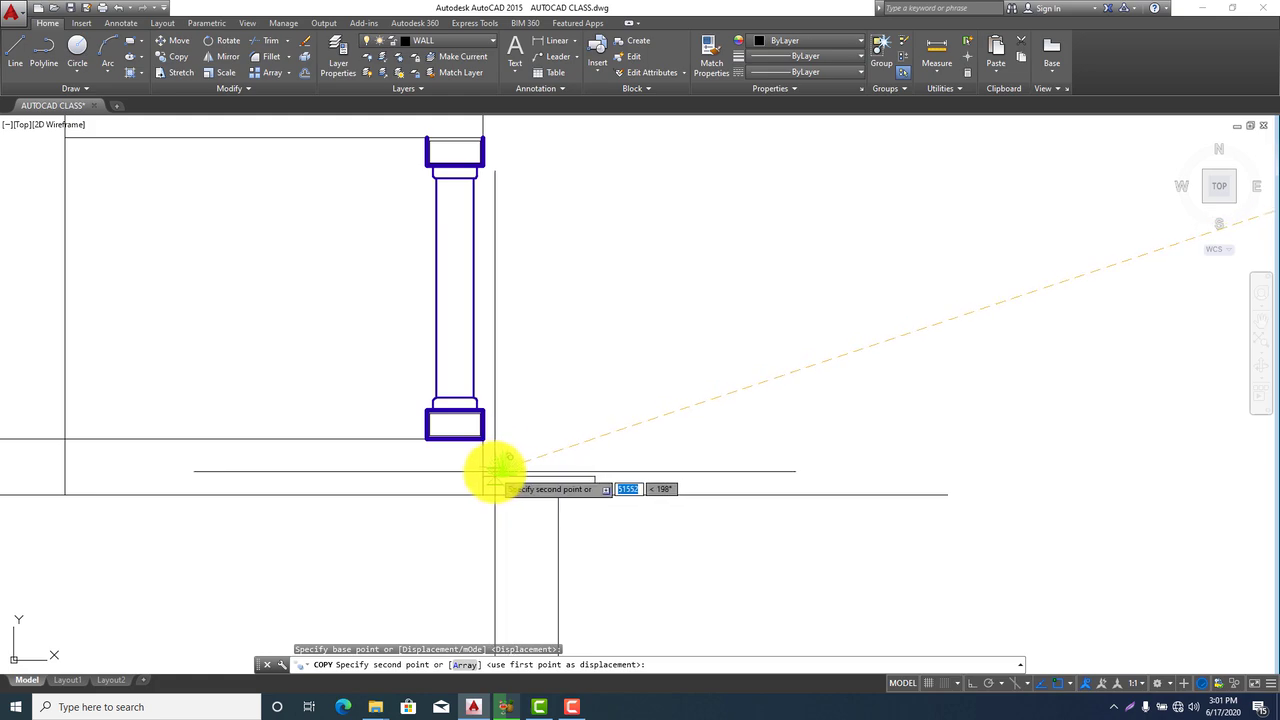
{"action": "scroll", "coordinate": [497, 471], "scroll_direction": "up", "scroll_amount": 6}
{"action": "left_click", "coordinate": [614, 361]}
{"action": "key", "text": "Escape"}
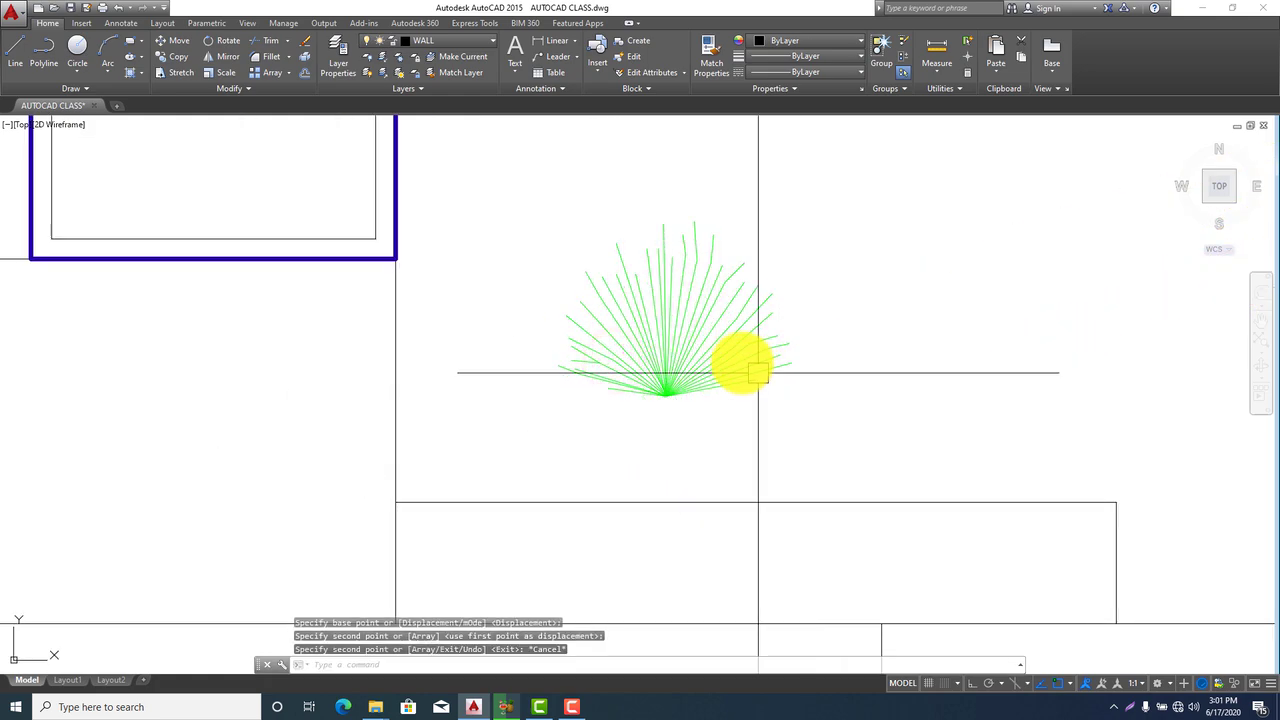
Move the copied shrub down onto the planter's top edge, close to the terrace wall line
{"action": "left_click", "coordinate": [690, 349]}
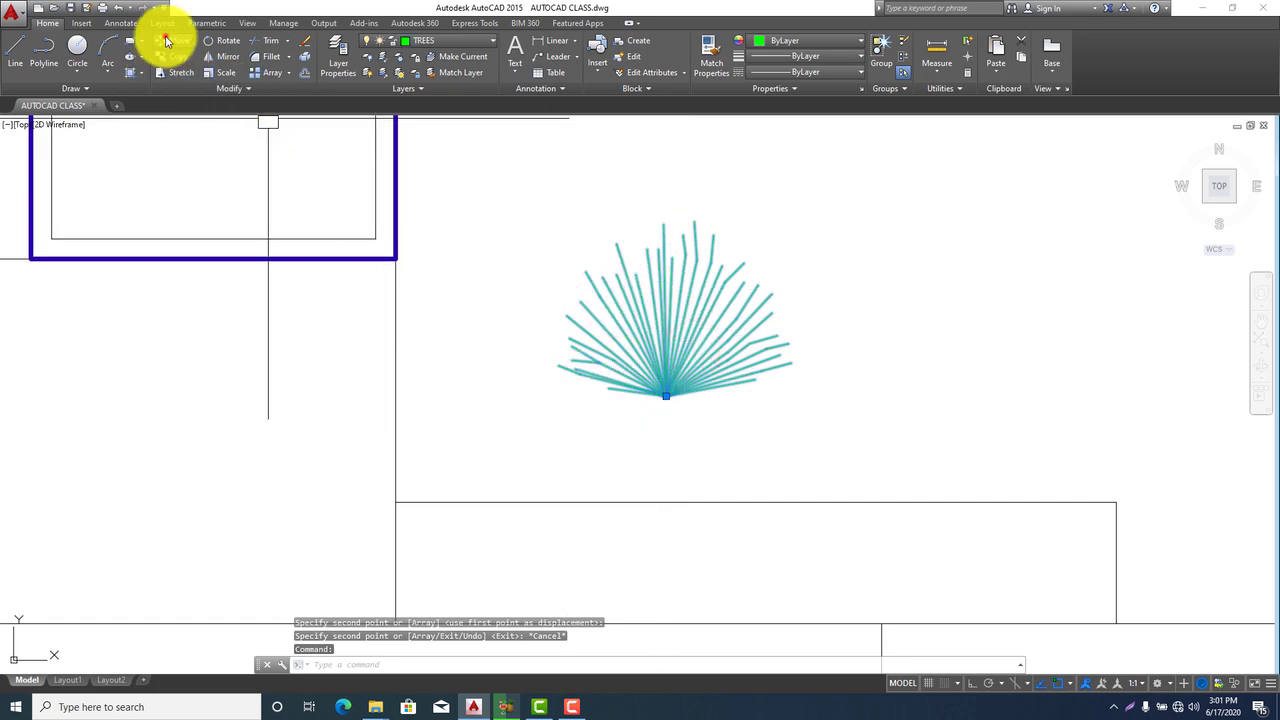
{"action": "left_click", "coordinate": [170, 40]}
{"action": "left_click", "coordinate": [652, 376]}
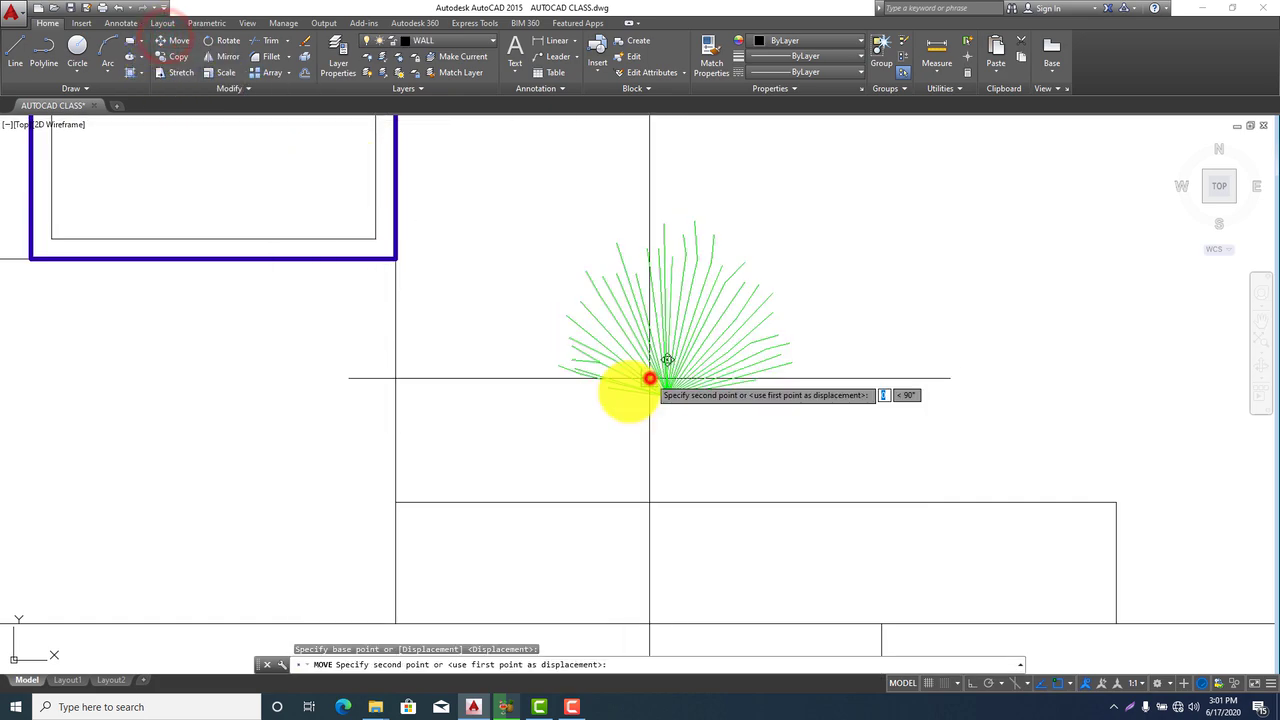
{"action": "left_click", "coordinate": [461, 484]}
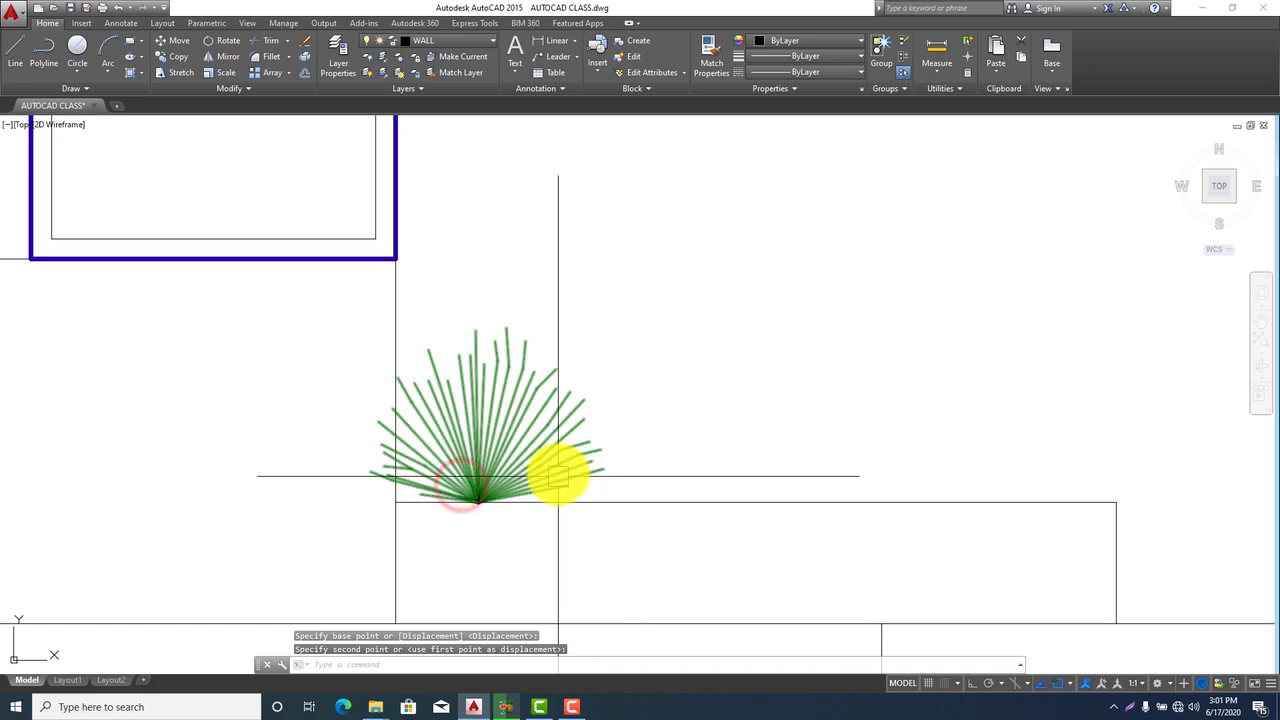
Copy the planter shrub once more and move the copy onto the planter's top edge beside the first shrub
{"action": "left_click", "coordinate": [180, 57]}
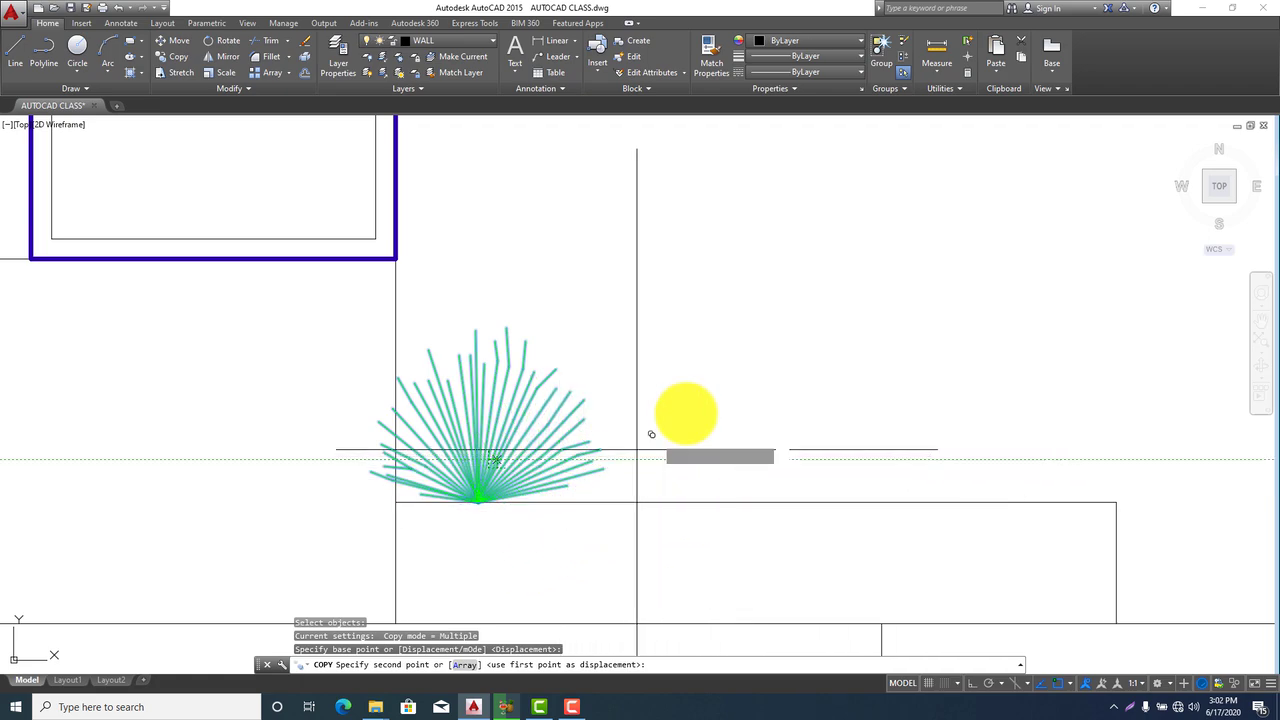
{"action": "left_click", "coordinate": [859, 420]}
{"action": "key", "text": "Return"}
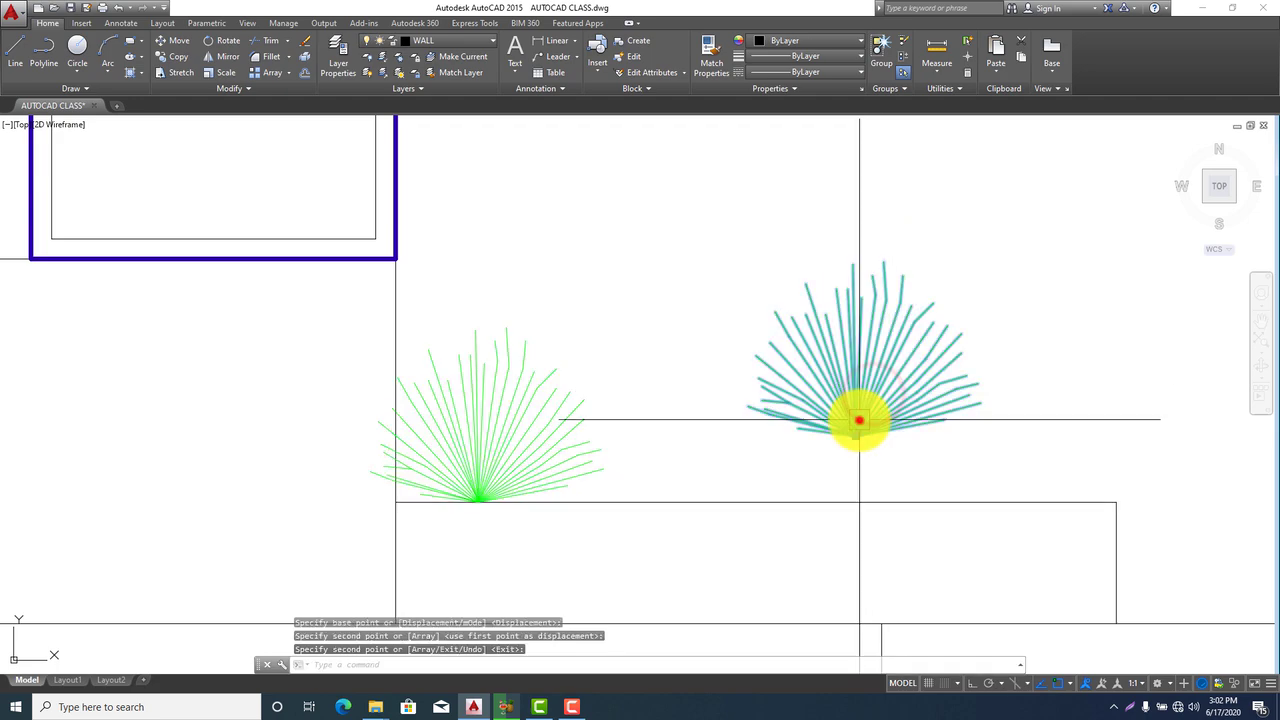
{"action": "left_click", "coordinate": [172, 41]}
{"action": "left_click", "coordinate": [842, 397]}
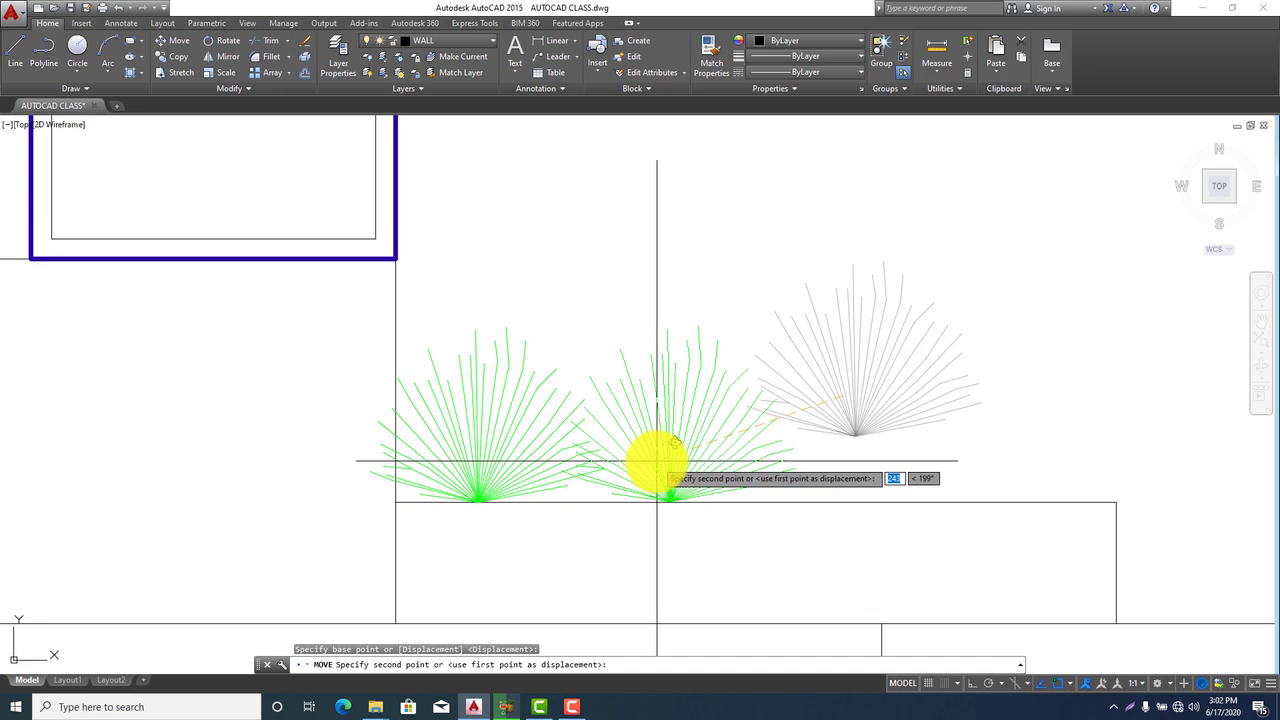
{"action": "left_click", "coordinate": [656, 461]}
Make ELEVATION 1 the current layer
{"action": "scroll", "coordinate": [634, 514], "scroll_direction": "down", "scroll_amount": 5}
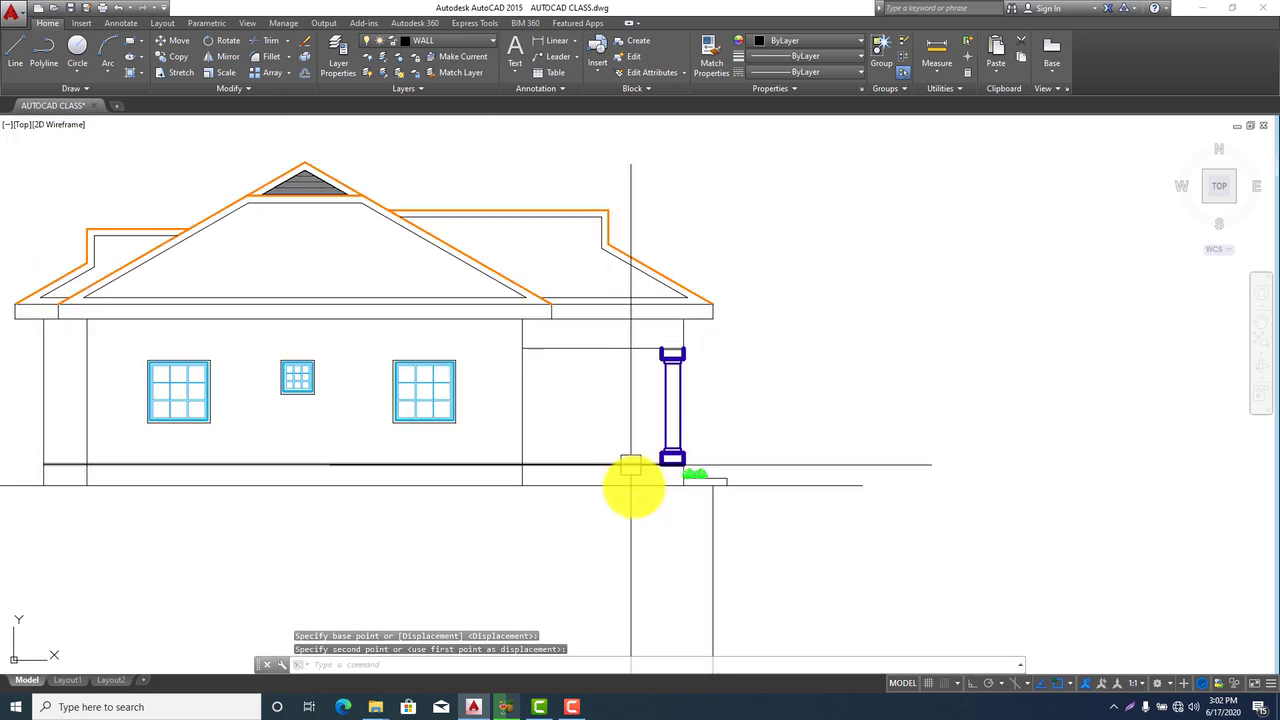
{"action": "middle_click_drag", "start_coordinate": [573, 513], "coordinate": [751, 480]}
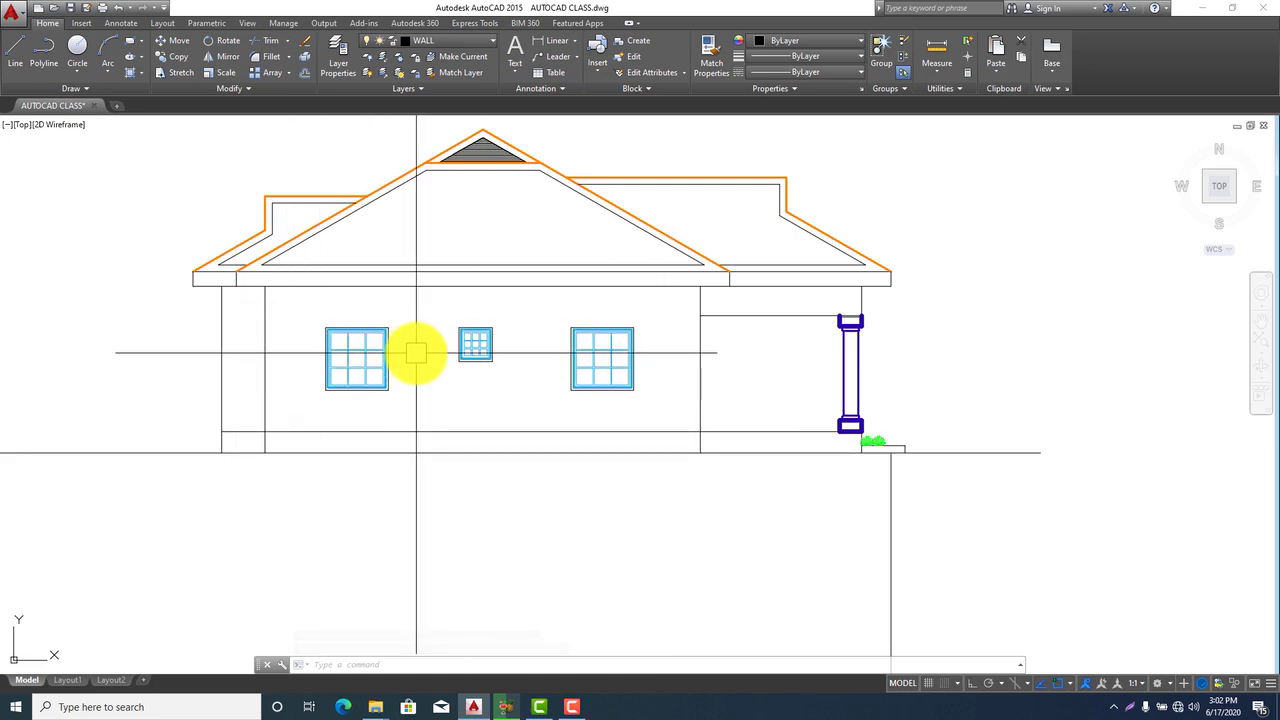
{"action": "left_click", "coordinate": [489, 42]}
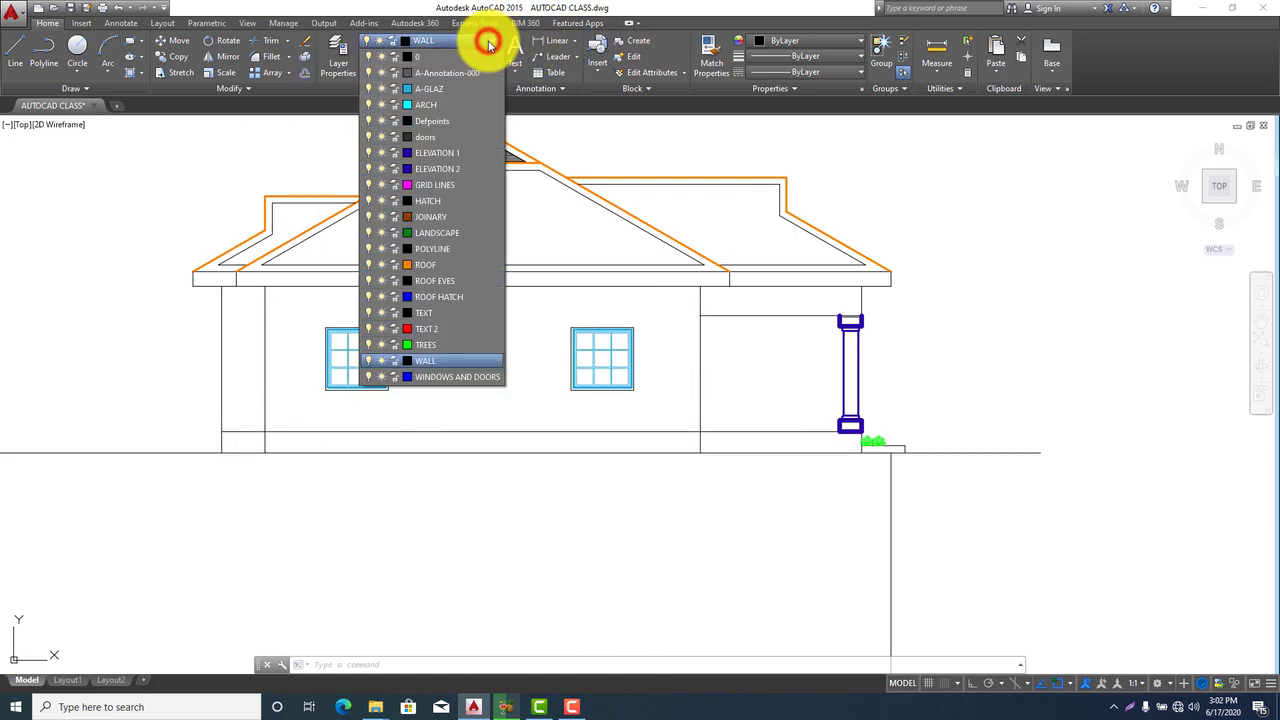
{"action": "left_click", "coordinate": [434, 160]}
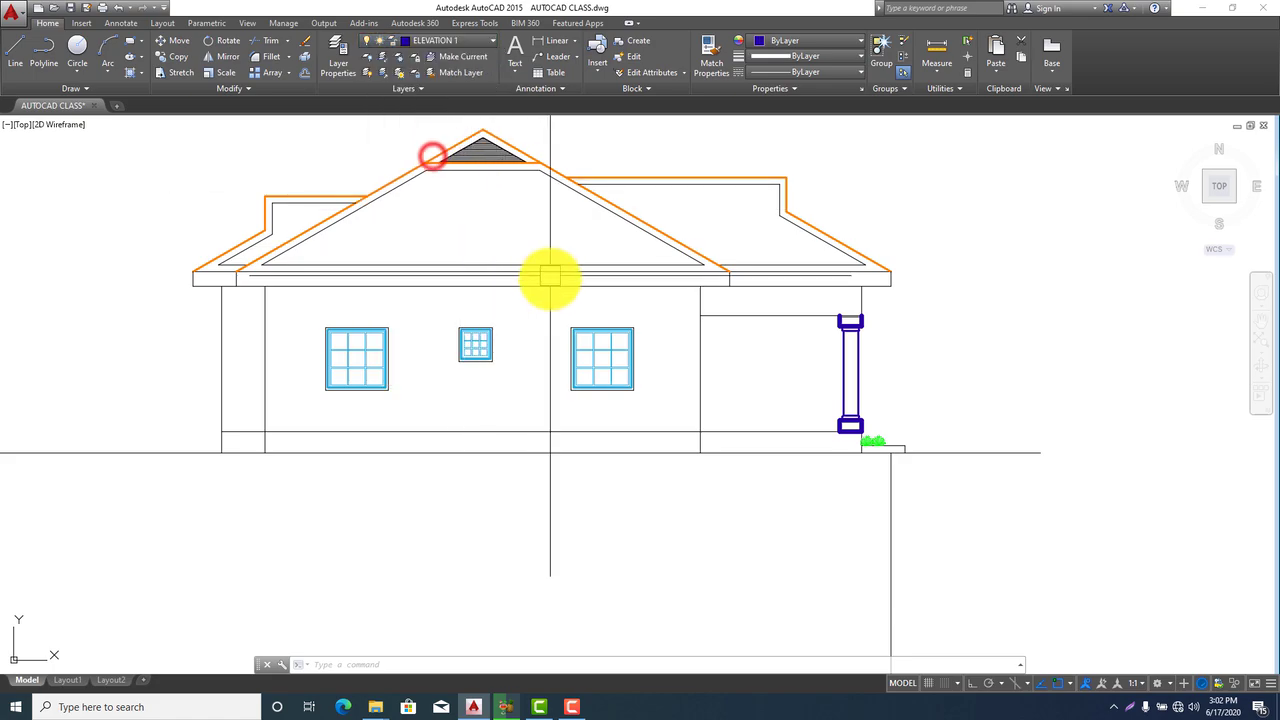
{"action": "scroll", "coordinate": [549, 277], "scroll_direction": "down", "scroll_amount": 4}
{"action": "scroll", "coordinate": [548, 200], "scroll_direction": "up", "scroll_amount": 2}
{"action": "scroll", "coordinate": [549, 203], "scroll_direction": "up", "scroll_amount": 7}
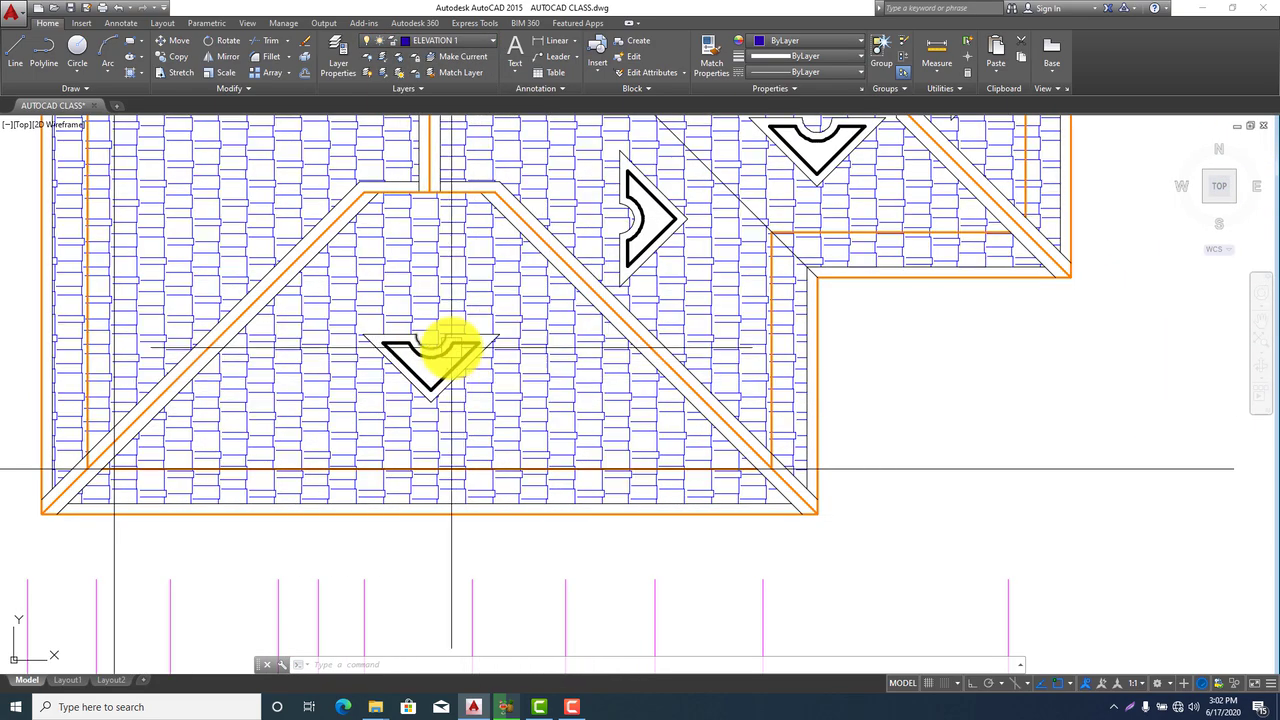
{"action": "middle_click_drag", "start_coordinate": [467, 485], "coordinate": [573, 230]}
{"action": "scroll", "coordinate": [573, 230], "scroll_direction": "down", "scroll_amount": 5}
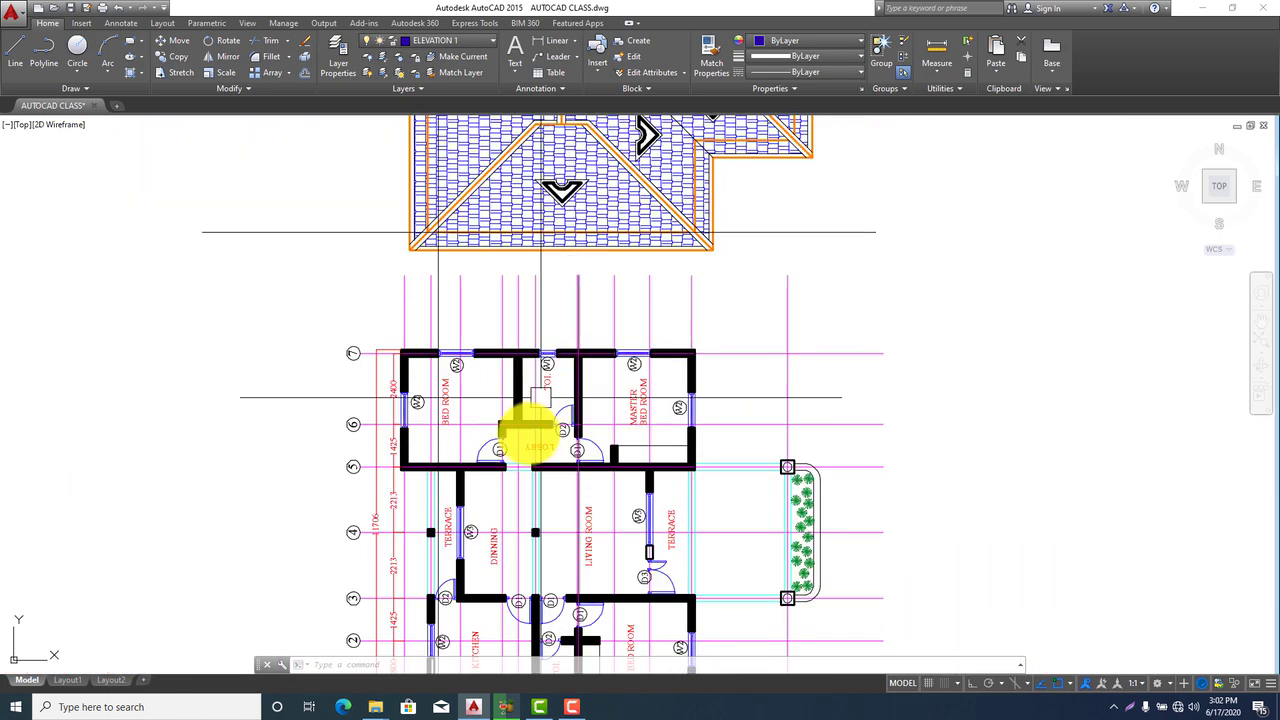
{"action": "middle_click_drag", "start_coordinate": [528, 428], "coordinate": [571, 200]}
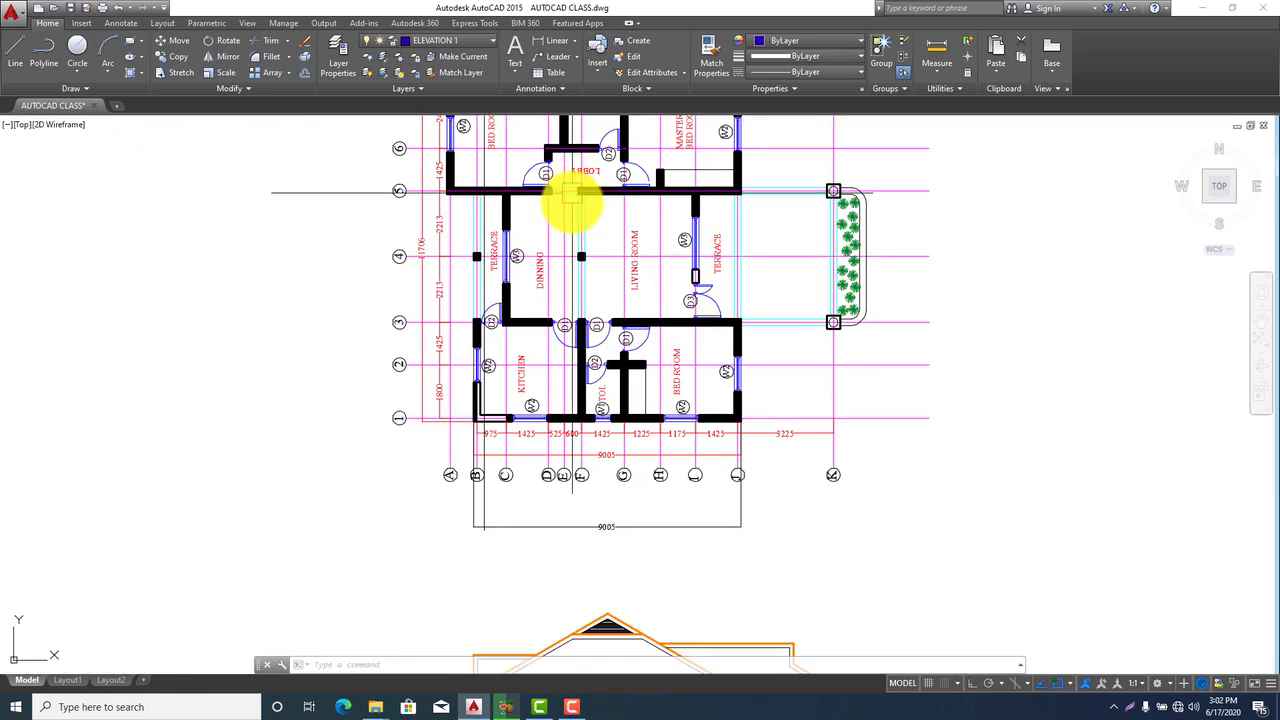
{"action": "left_click", "coordinate": [22, 48]}
{"action": "scroll", "coordinate": [640, 560], "scroll_direction": "down", "scroll_amount": 2}
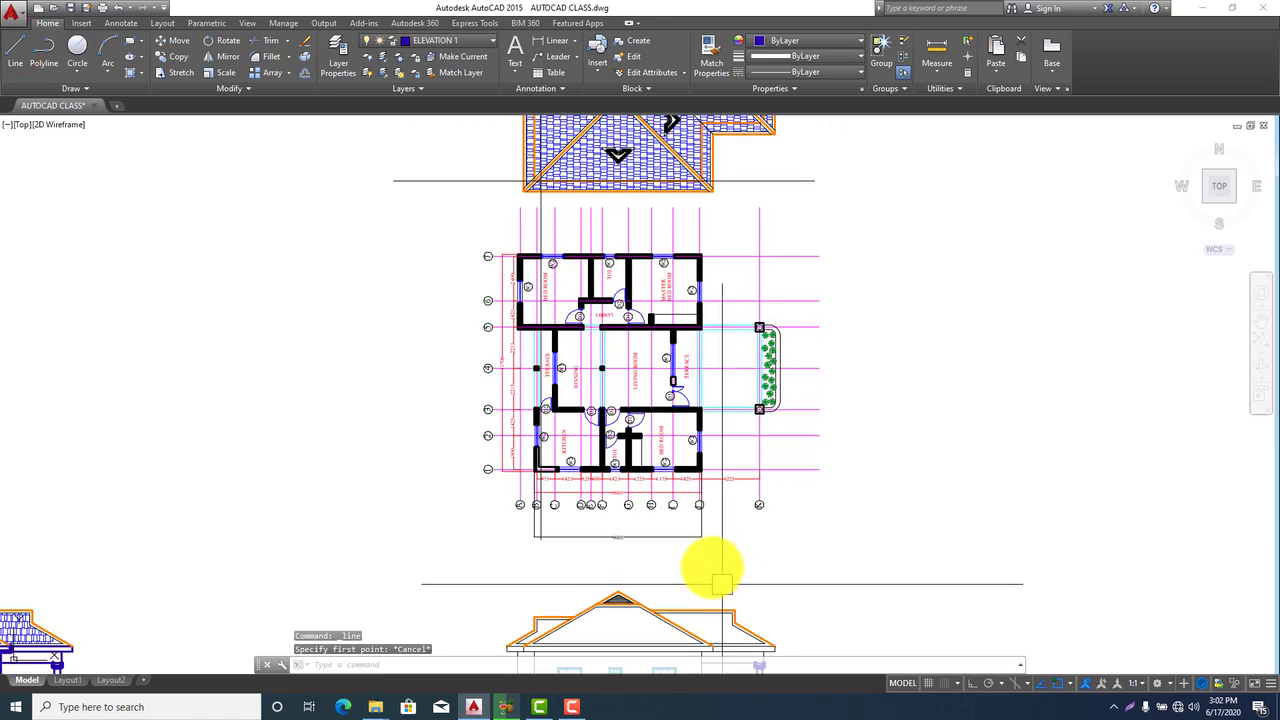
{"action": "key", "text": "Escape"}
Match the front gable's fascia end and wall edge opposite the terrace to the thick vertical wall line of the finished gabled elevation
{"action": "middle_click_drag", "start_coordinate": [815, 505], "coordinate": [510, 474]}
{"action": "middle_click_drag", "start_coordinate": [851, 529], "coordinate": [634, 495]}
{"action": "scroll", "coordinate": [1040, 490], "scroll_direction": "up", "scroll_amount": 9}
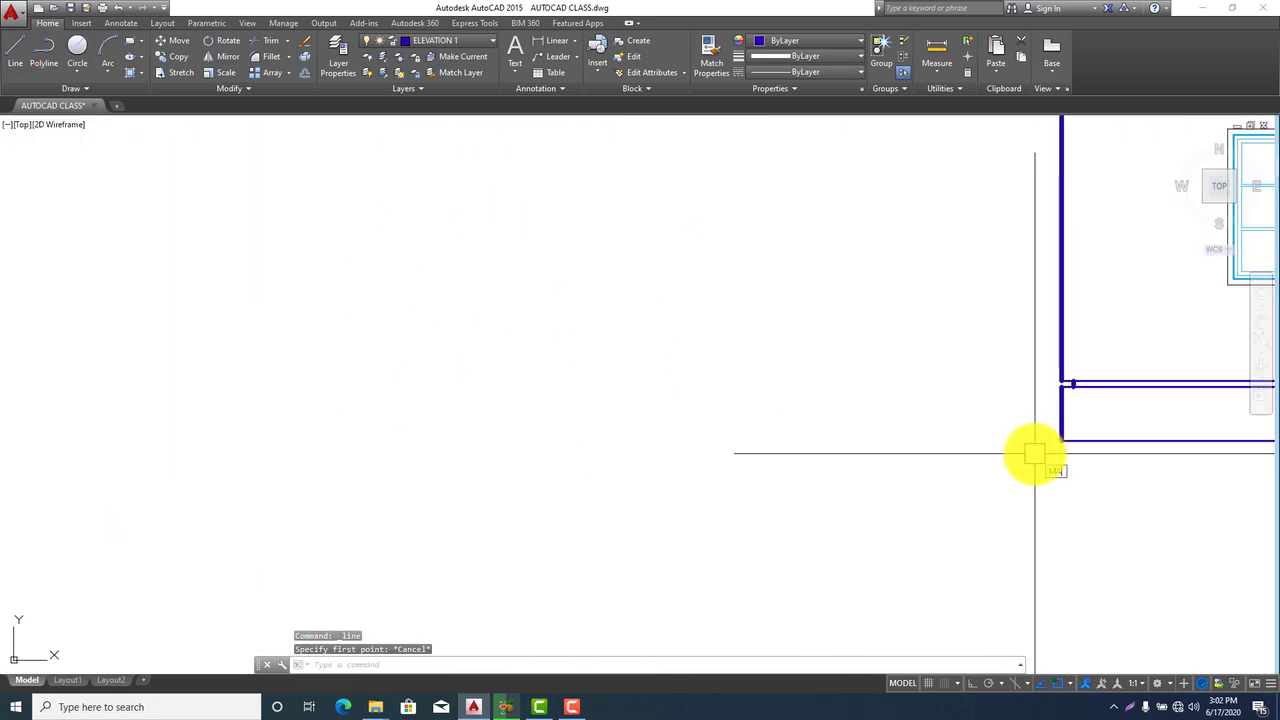
{"action": "type", "text": "ma"}
{"action": "key", "text": "Return"}
{"action": "left_click", "coordinate": [1055, 340]}
{"action": "scroll", "coordinate": [620, 500], "scroll_direction": "down", "scroll_amount": 6}
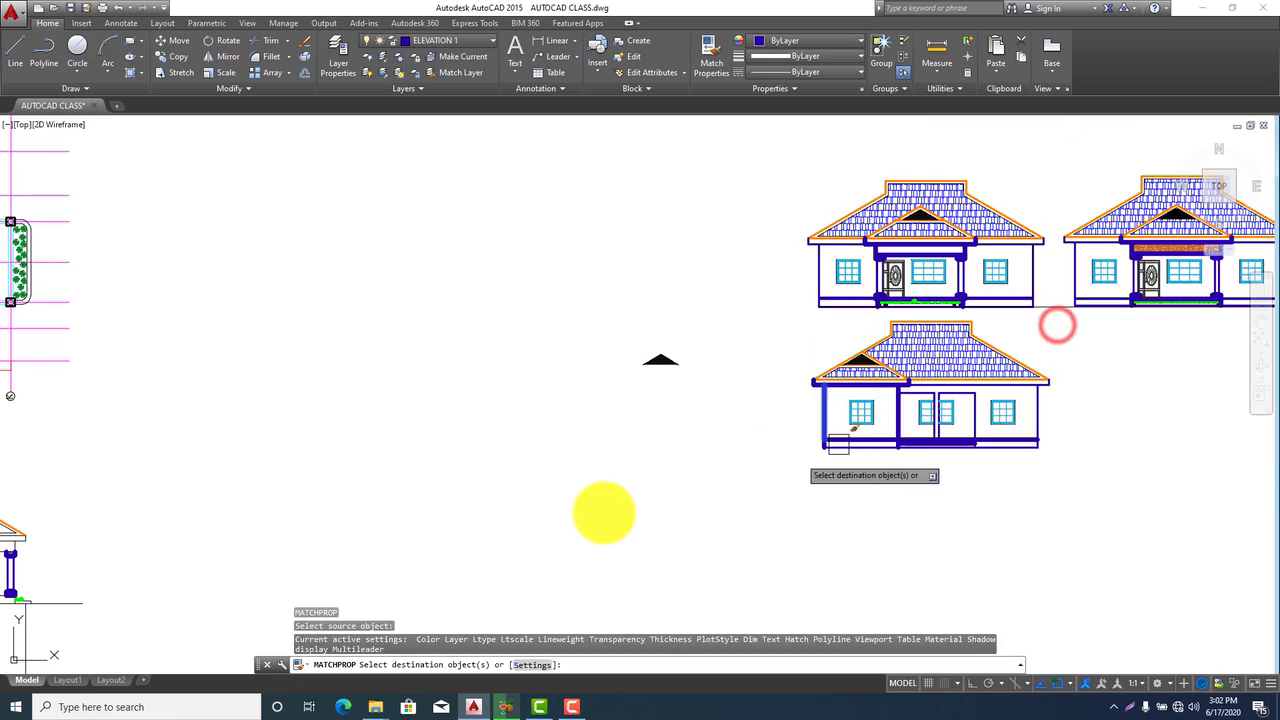
{"action": "middle_click_drag", "start_coordinate": [555, 528], "coordinate": [571, 532]}
{"action": "scroll", "coordinate": [571, 532], "scroll_direction": "up", "scroll_amount": 12}
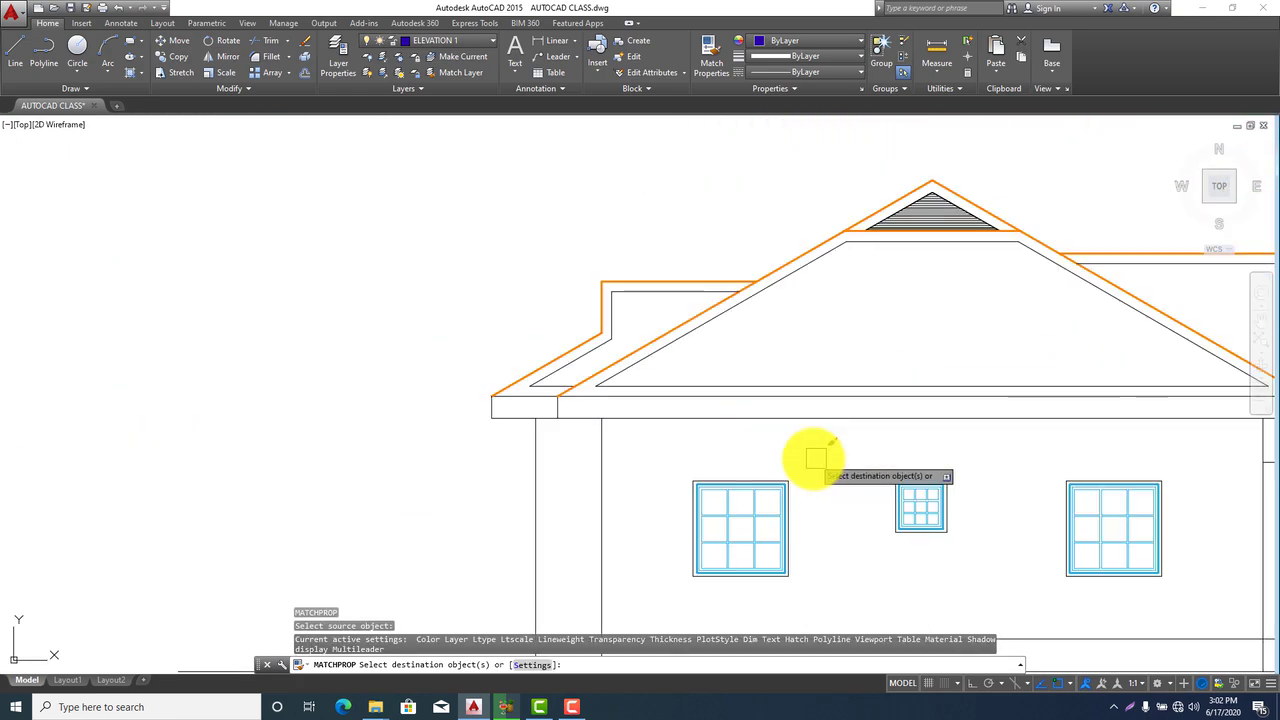
{"action": "left_click", "coordinate": [428, 368]}
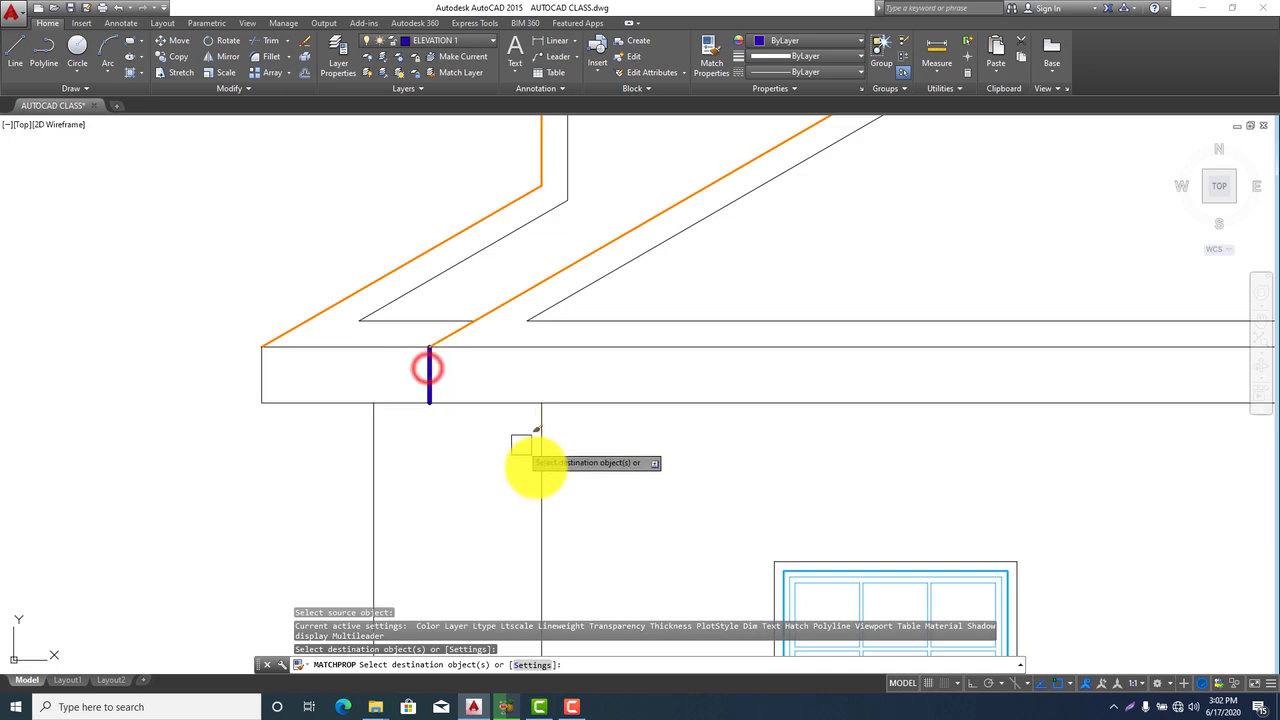
{"action": "left_click", "coordinate": [540, 467]}
Apply the same thick wall-line properties to the front wall's edge and the gable's fascia end on the terrace side
{"action": "scroll", "coordinate": [493, 433], "scroll_direction": "down", "scroll_amount": 4}
{"action": "middle_click_drag", "start_coordinate": [1196, 514], "coordinate": [998, 411]}
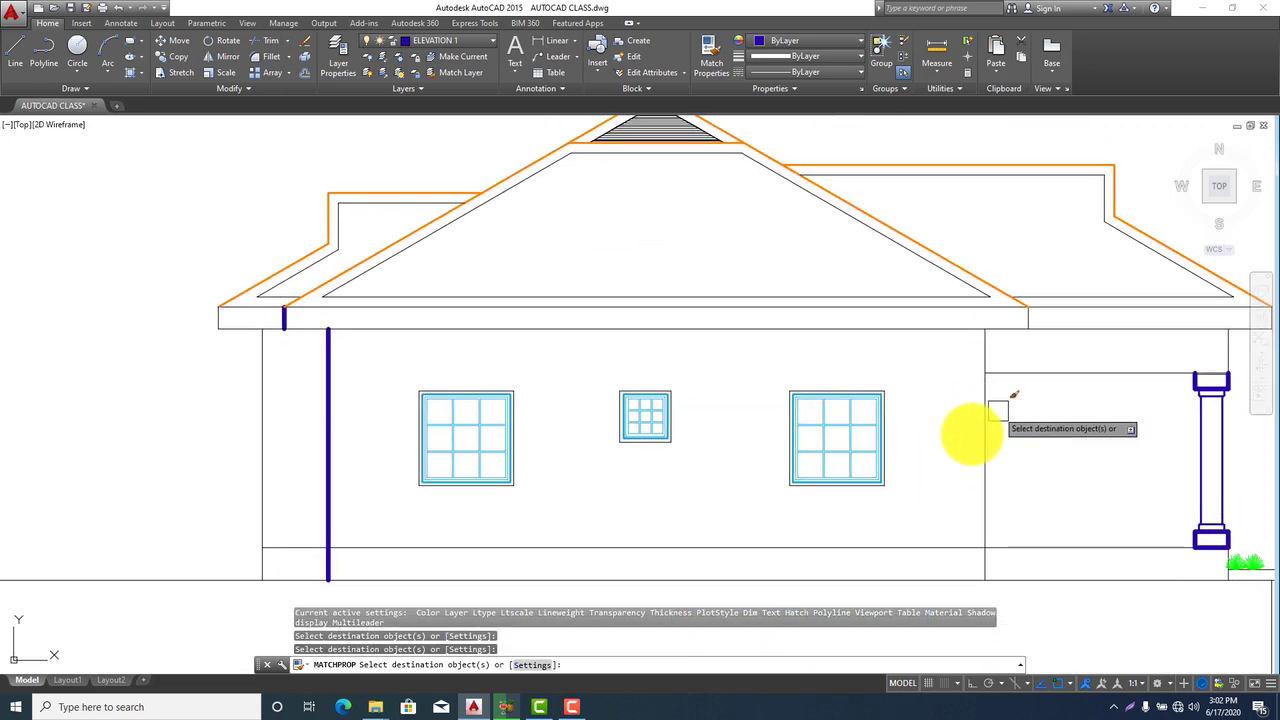
{"action": "left_click", "coordinate": [981, 435]}
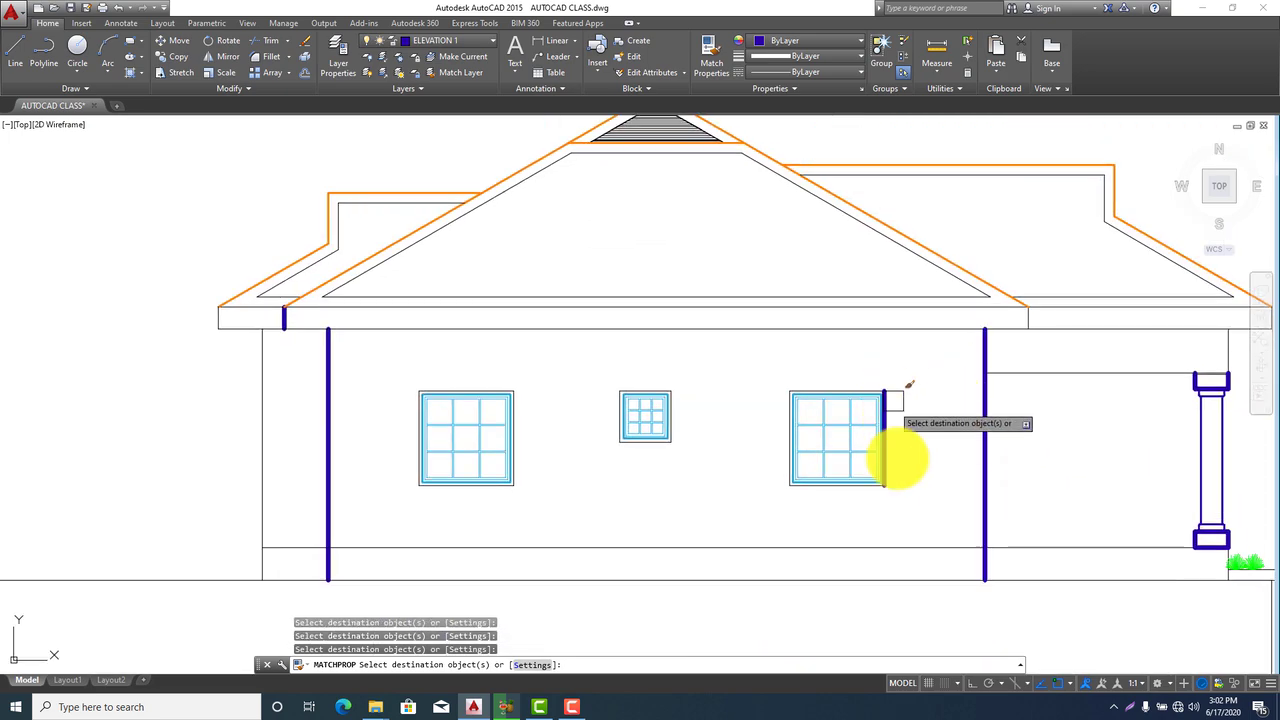
{"action": "scroll", "coordinate": [1048, 316], "scroll_direction": "up", "scroll_amount": 4}
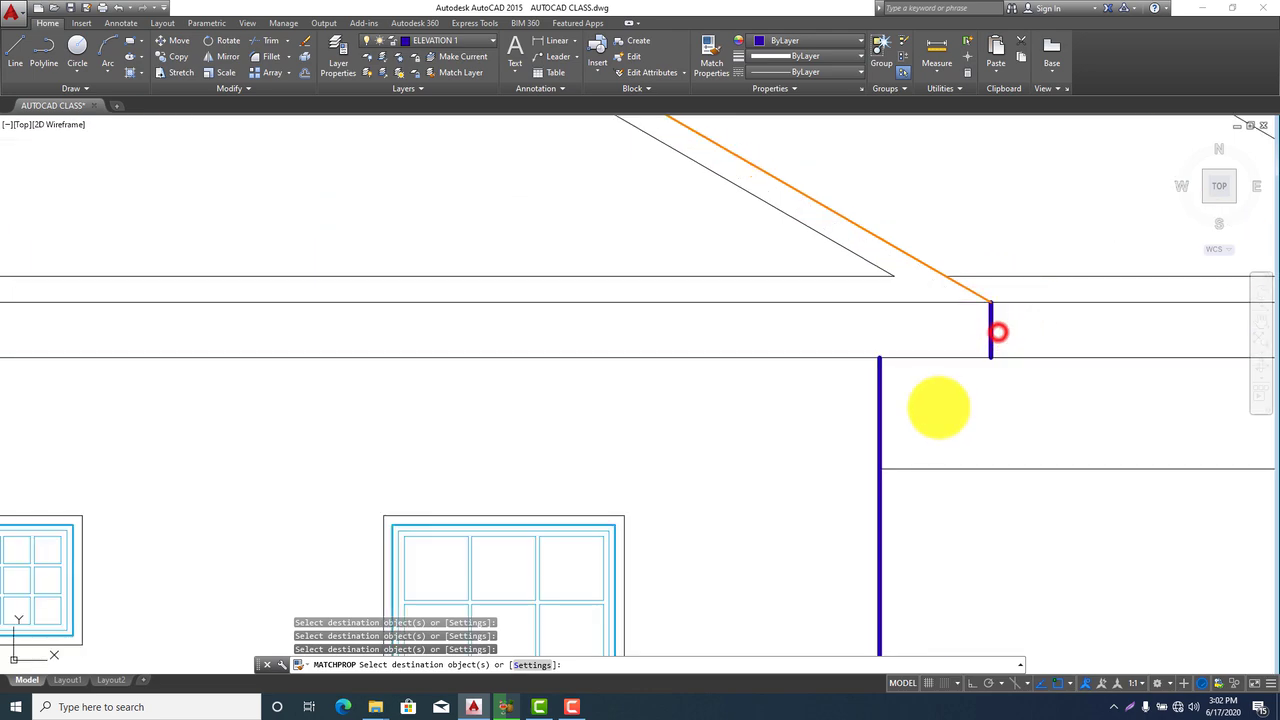
{"action": "scroll", "coordinate": [726, 439], "scroll_direction": "down", "scroll_amount": 4}
{"action": "key", "text": "Escape"}
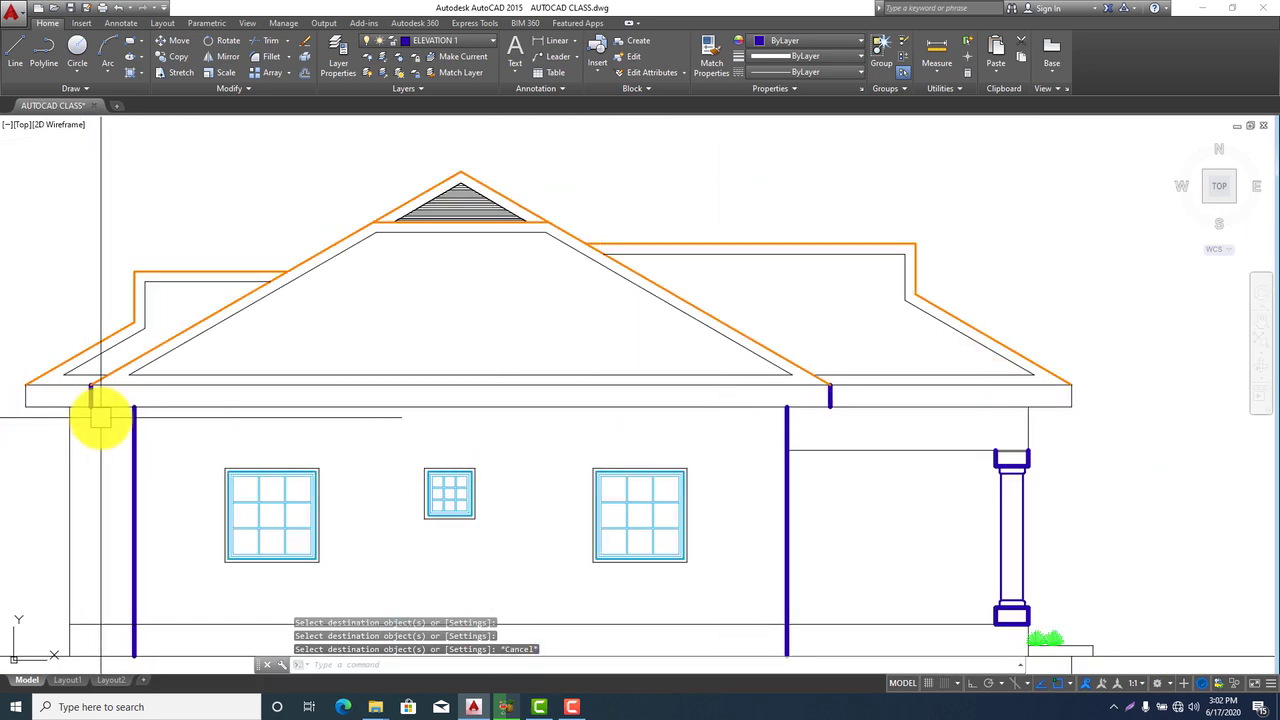
With Ortho on, draw a horizontal line along the fascia's lower edge between the gable's two thick fascia ends
{"action": "scroll", "coordinate": [100, 418], "scroll_direction": "up", "scroll_amount": 2}
{"action": "left_click", "coordinate": [20, 47]}
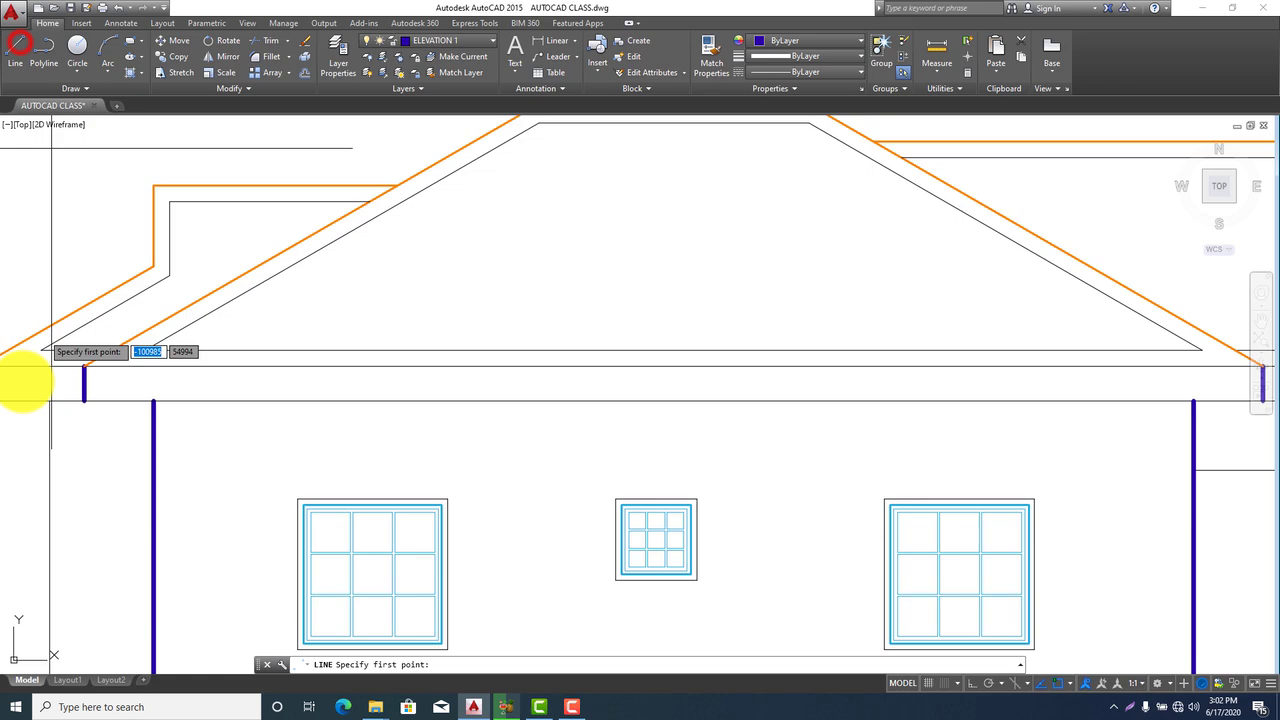
{"action": "left_click", "coordinate": [84, 399]}
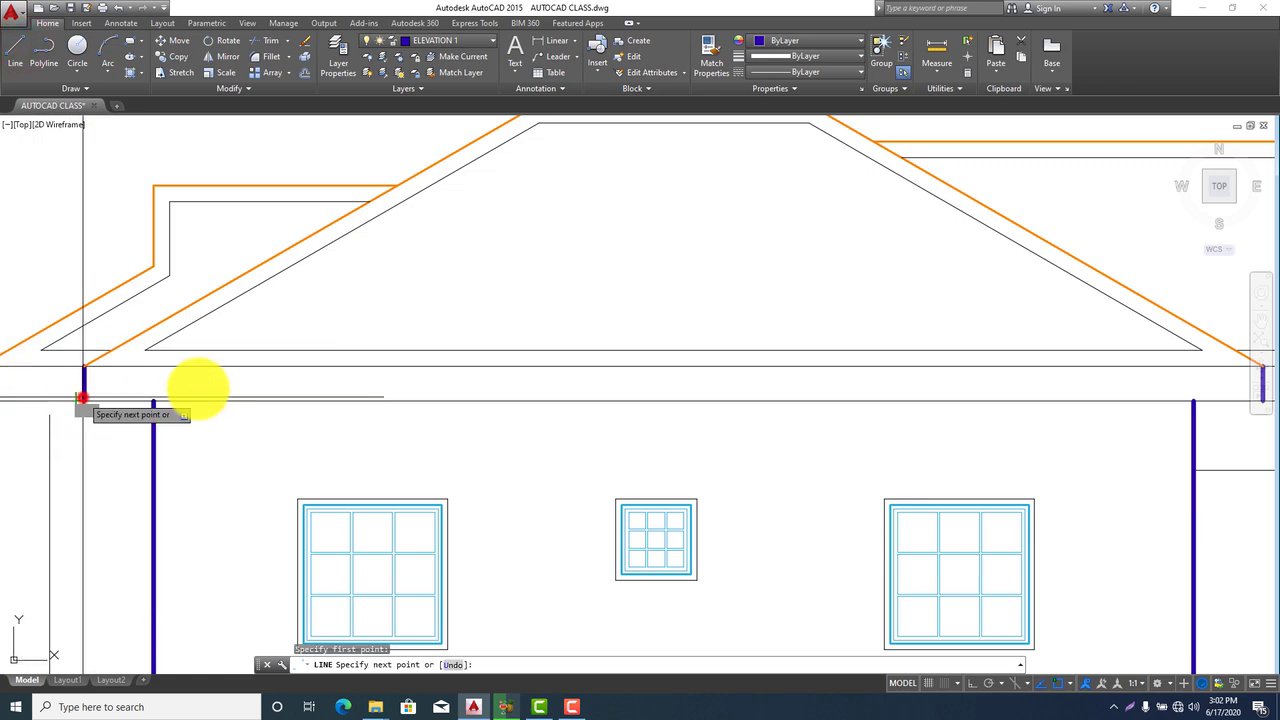
{"action": "left_click", "coordinate": [974, 684]}
{"action": "middle_click_drag", "start_coordinate": [943, 557], "coordinate": [786, 577]}
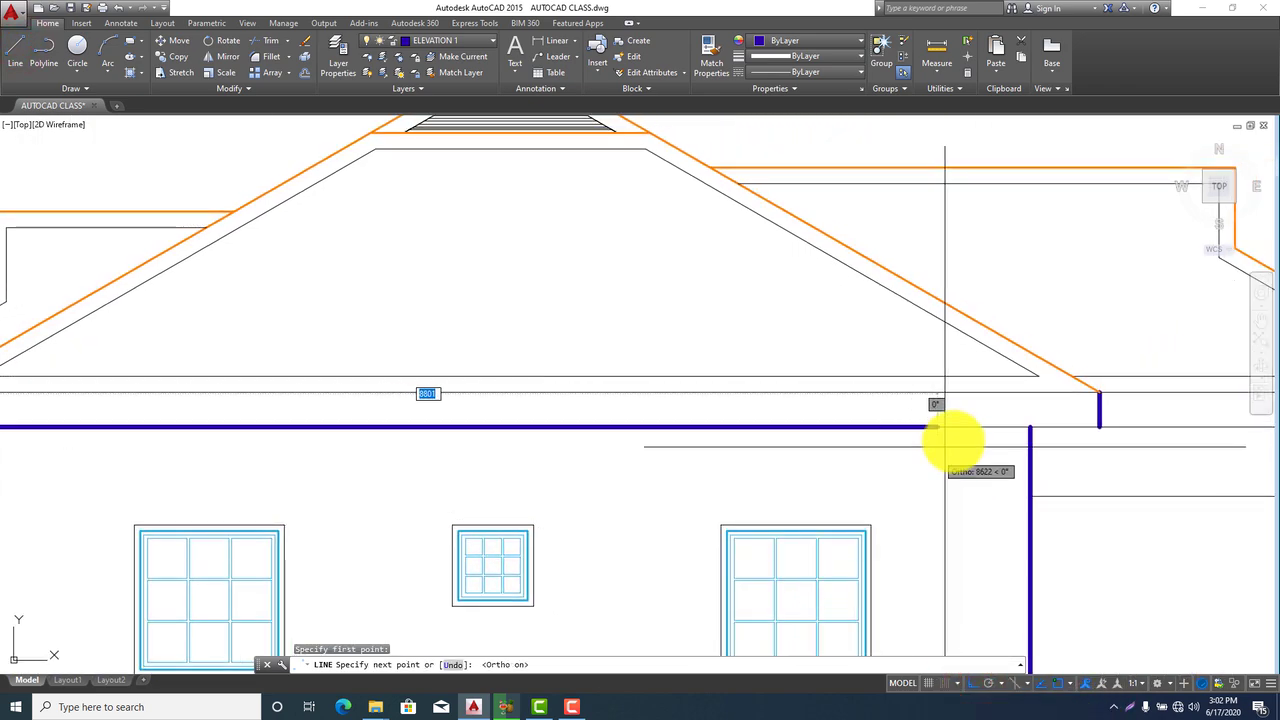
{"action": "key", "text": "Escape"}
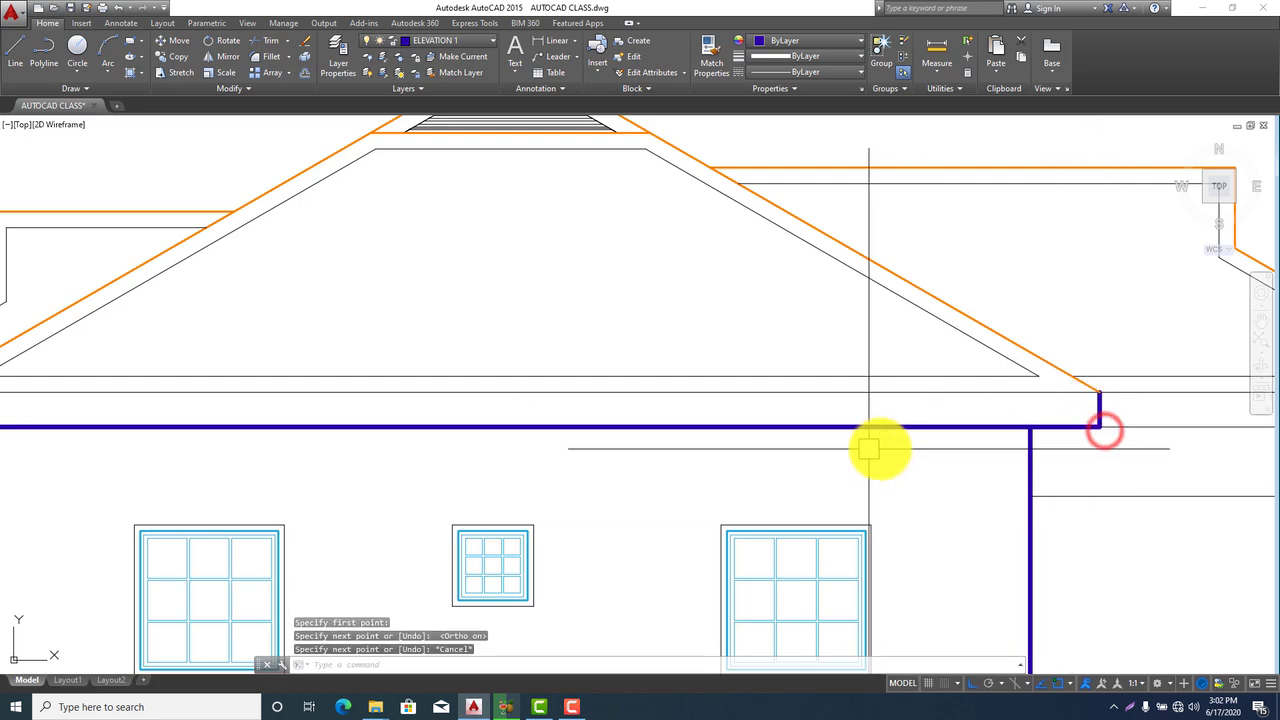
{"action": "scroll", "coordinate": [708, 551], "scroll_direction": "down", "scroll_amount": 5}
{"action": "scroll", "coordinate": [760, 515], "scroll_direction": "up", "scroll_amount": 3}
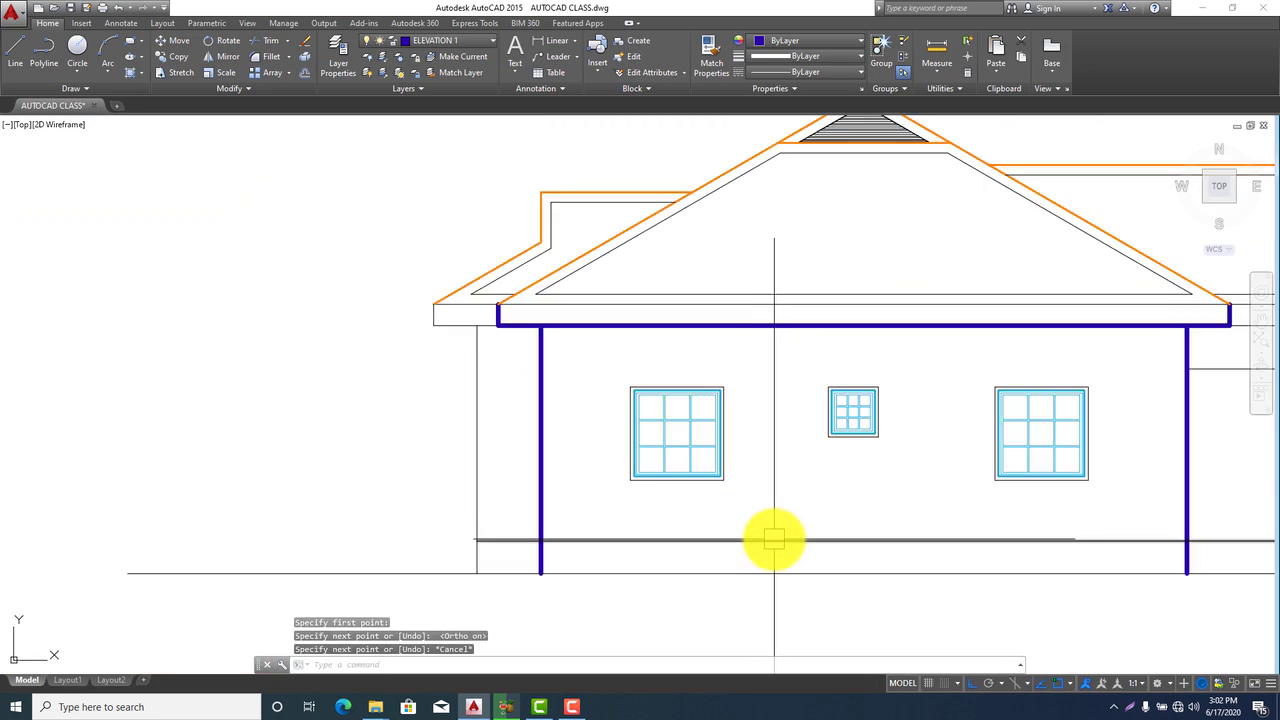
{"action": "middle_click_drag", "start_coordinate": [771, 534], "coordinate": [768, 572]}
{"action": "scroll", "coordinate": [393, 486], "scroll_direction": "down", "scroll_amount": 4}
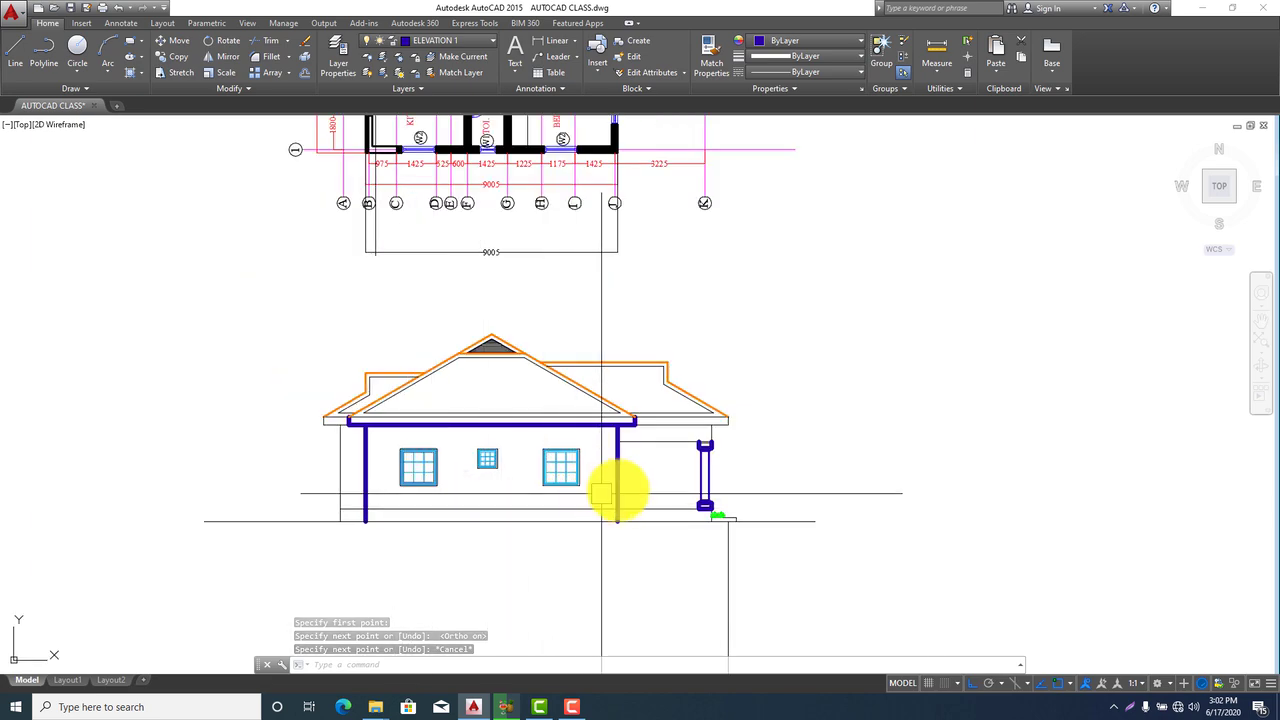
{"action": "middle_click_drag", "start_coordinate": [771, 323], "coordinate": [451, 398]}
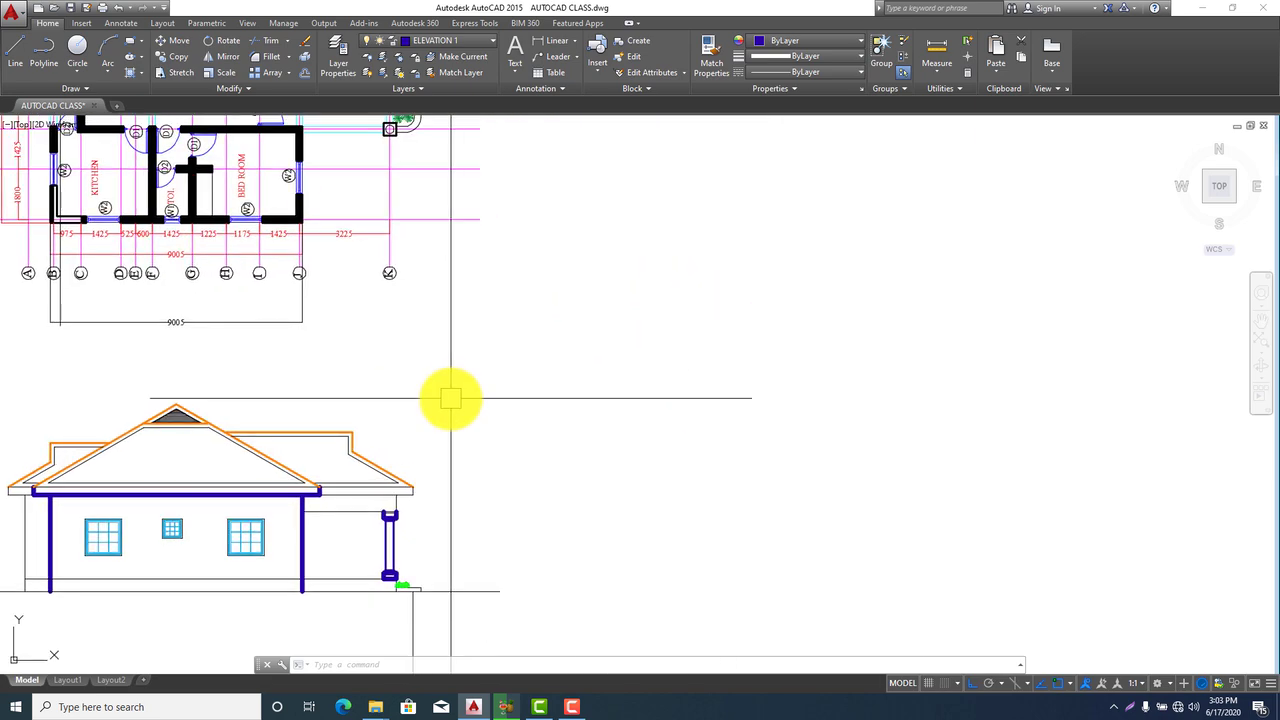
Match the terrace beam's underside, its outer edge and the terrace-side fascia's lower edge and end to the thinner blue beam line of the finished gabled elevation
{"action": "type", "text": "ma"}
{"action": "key", "text": "Return"}
{"action": "scroll", "coordinate": [450, 400], "scroll_direction": "down", "scroll_amount": 3}
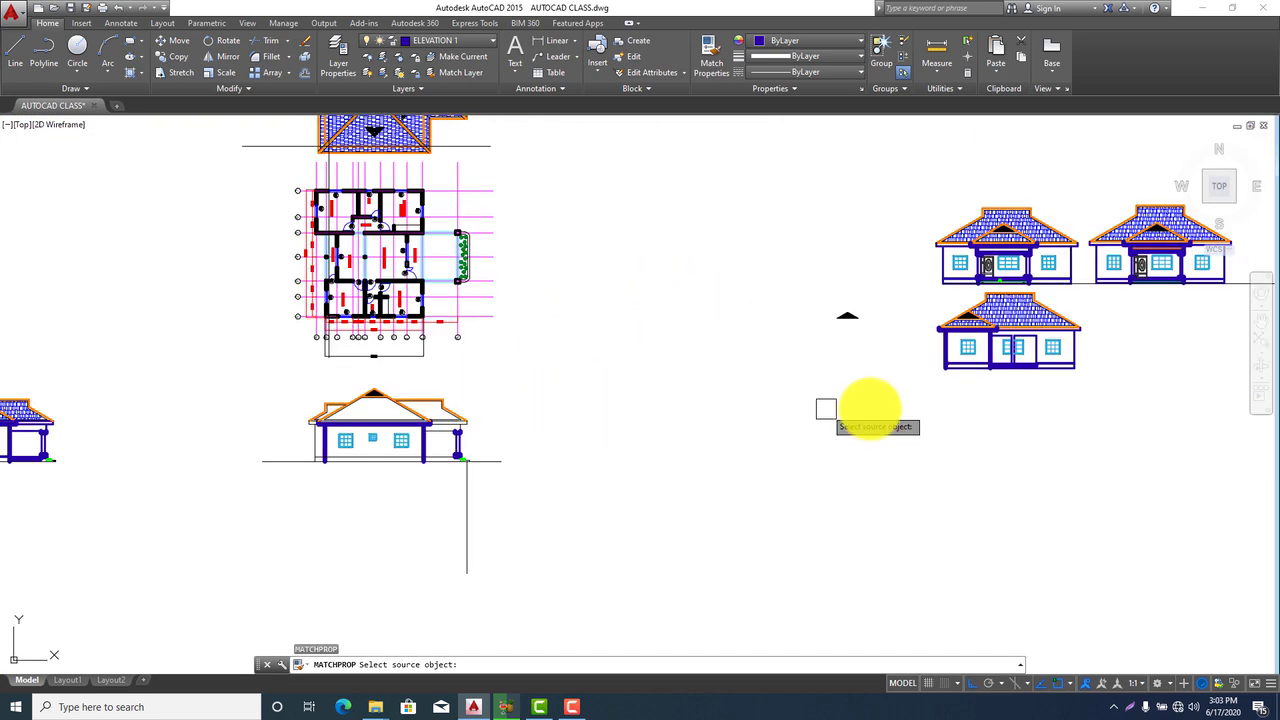
{"action": "scroll", "coordinate": [986, 334], "scroll_direction": "up", "scroll_amount": 8}
{"action": "left_click", "coordinate": [1087, 282]}
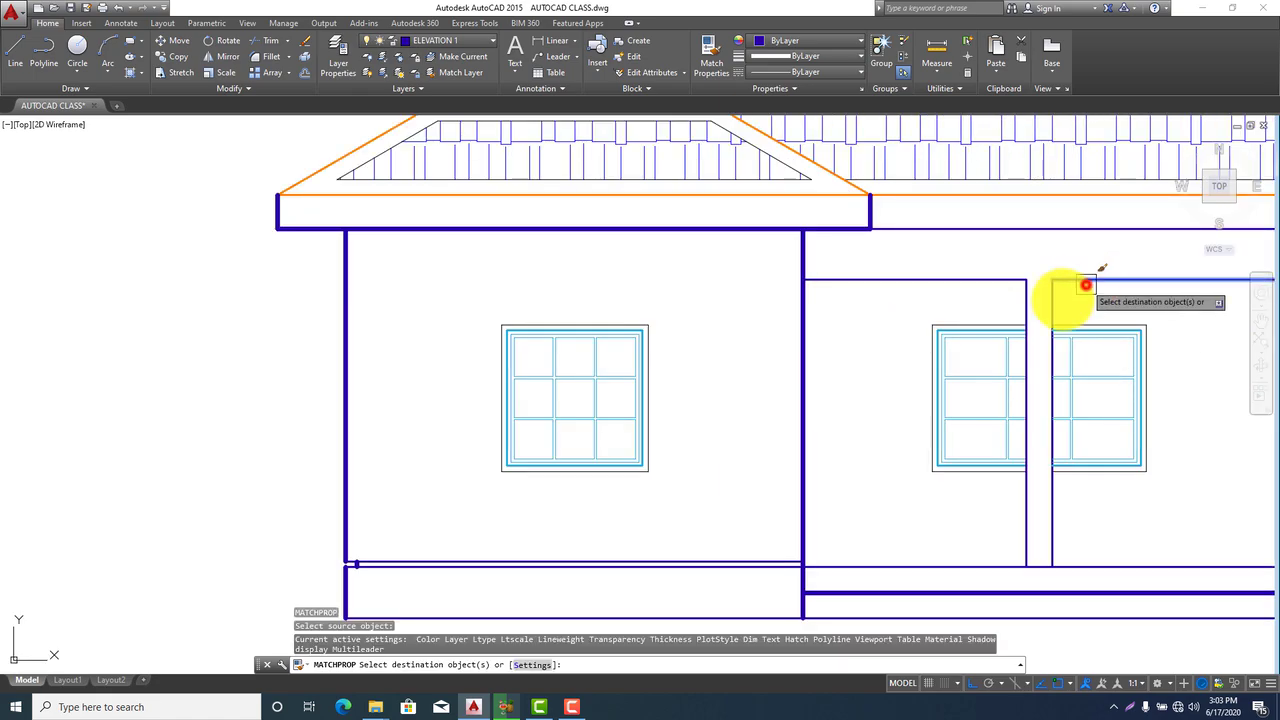
{"action": "scroll", "coordinate": [949, 436], "scroll_direction": "down", "scroll_amount": 6}
{"action": "middle_click_drag", "start_coordinate": [609, 480], "coordinate": [966, 402]}
{"action": "scroll", "coordinate": [537, 438], "scroll_direction": "down", "scroll_amount": 4}
{"action": "middle_click_drag", "start_coordinate": [377, 439], "coordinate": [511, 435]}
{"action": "scroll", "coordinate": [520, 480], "scroll_direction": "up", "scroll_amount": 10}
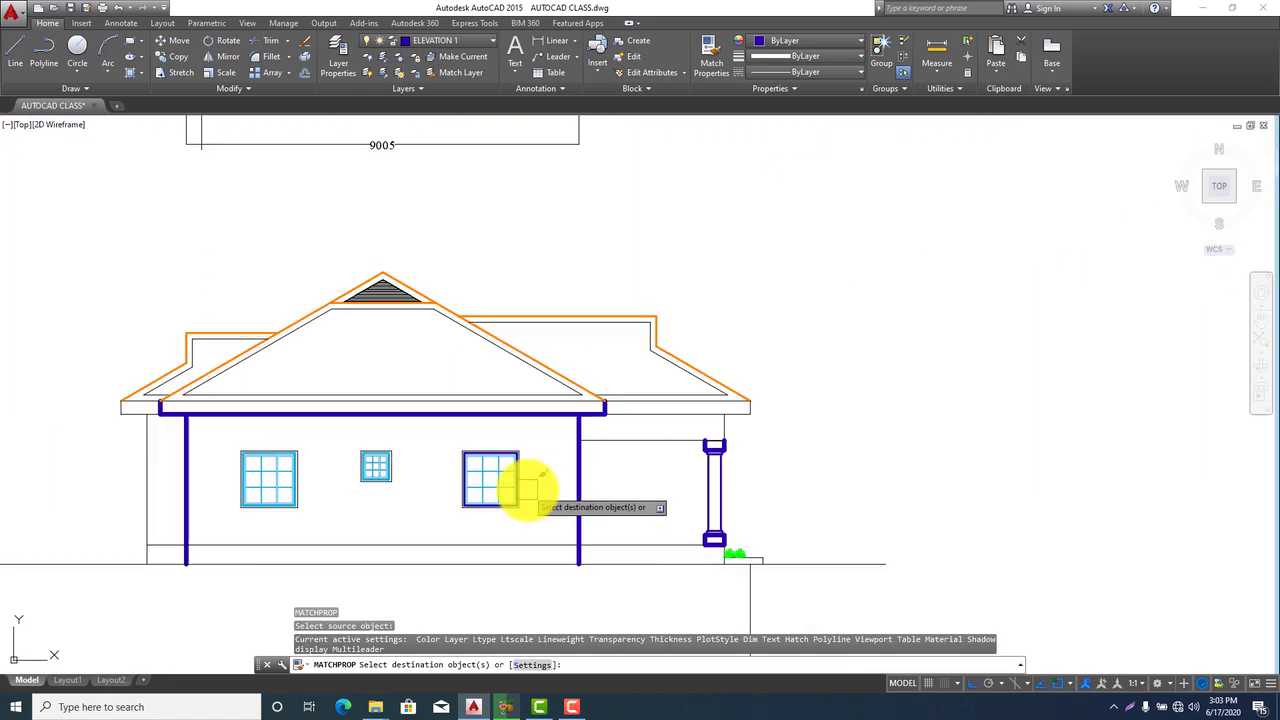
{"action": "left_click", "coordinate": [774, 371]}
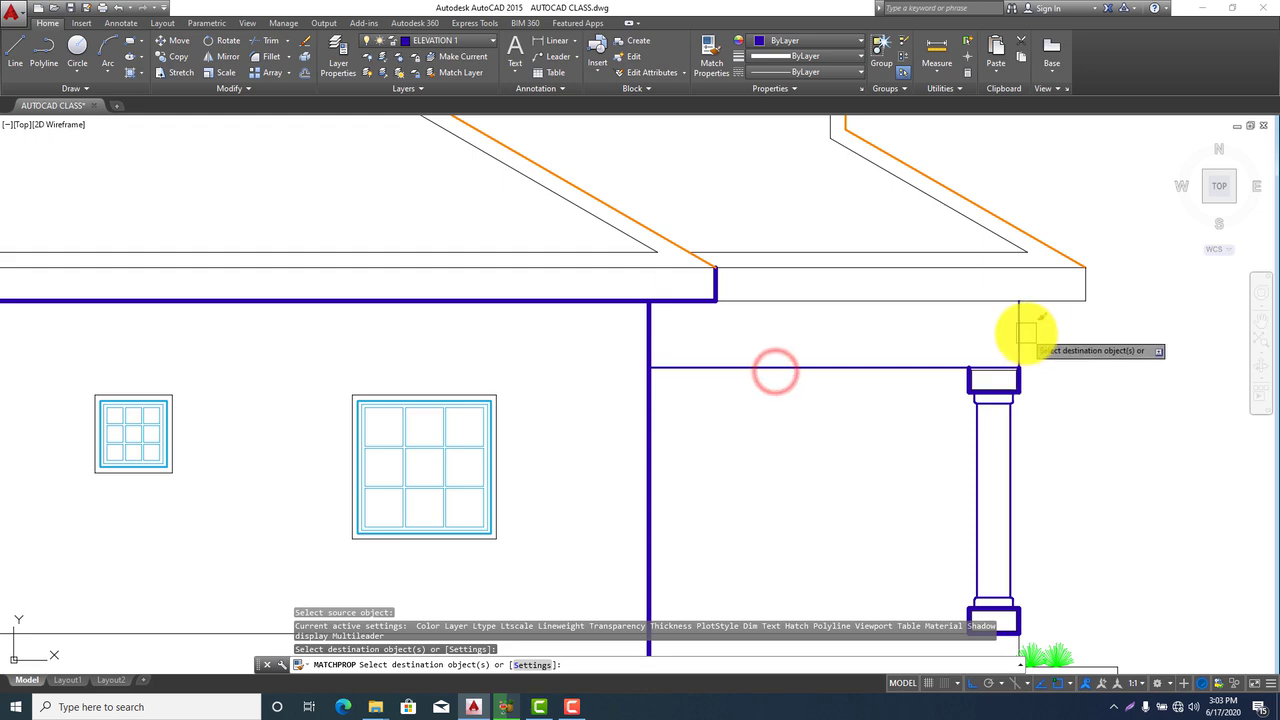
{"action": "left_click", "coordinate": [1025, 332]}
{"action": "left_click", "coordinate": [1056, 300]}
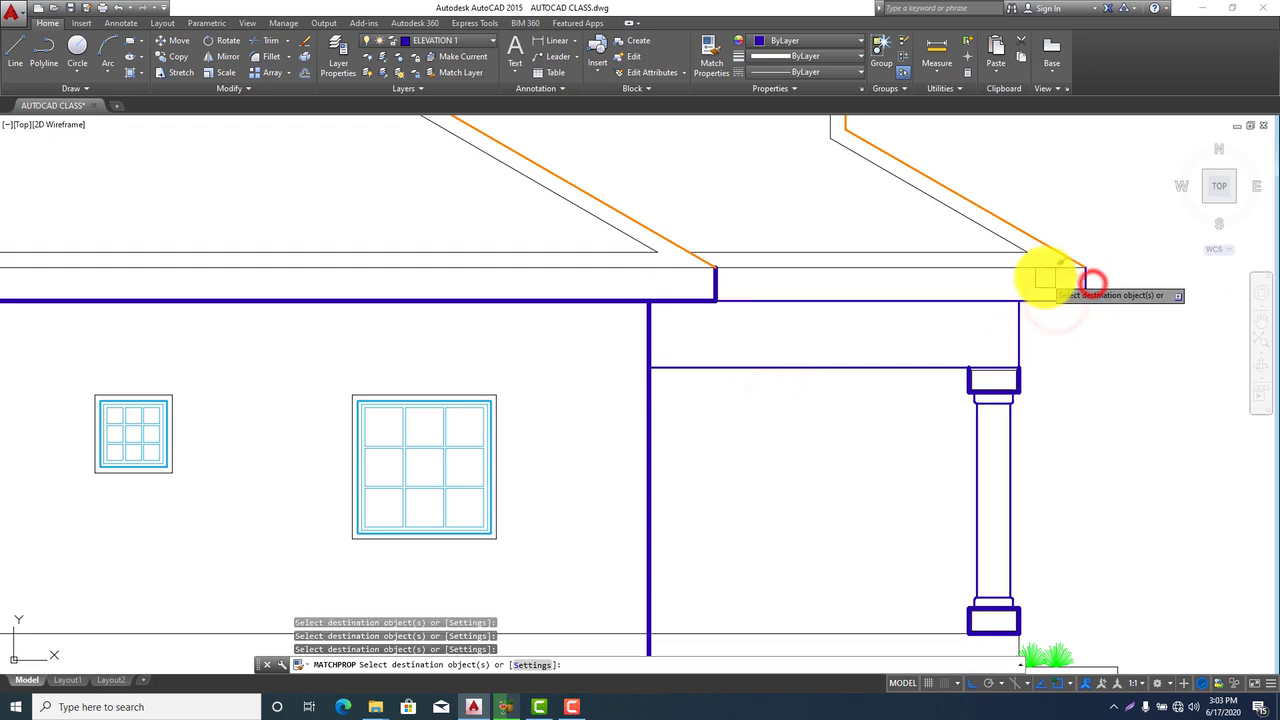
Apply the same thinner blue line properties to the rear fascia's end and lower edge and the outer wall edge opposite the terrace
{"action": "scroll", "coordinate": [857, 349], "scroll_direction": "down", "scroll_amount": 2}
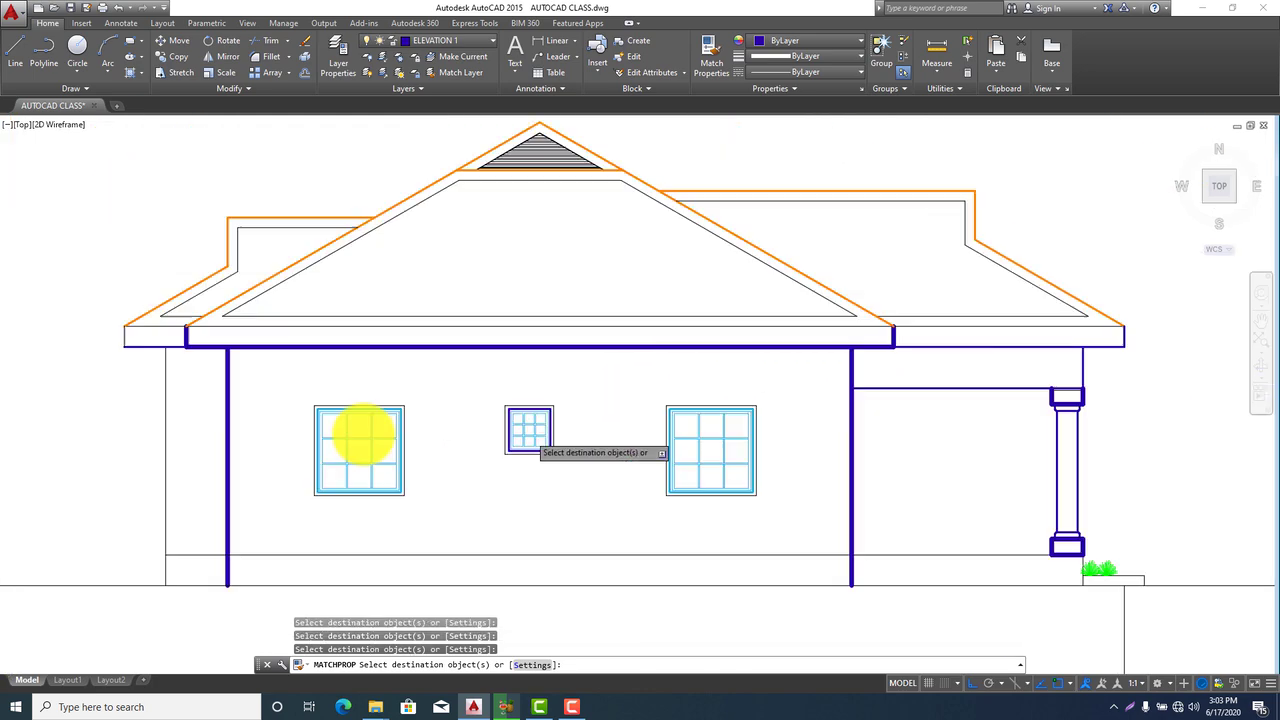
{"action": "scroll", "coordinate": [277, 409], "scroll_direction": "up", "scroll_amount": 2}
{"action": "left_click", "coordinate": [218, 323]}
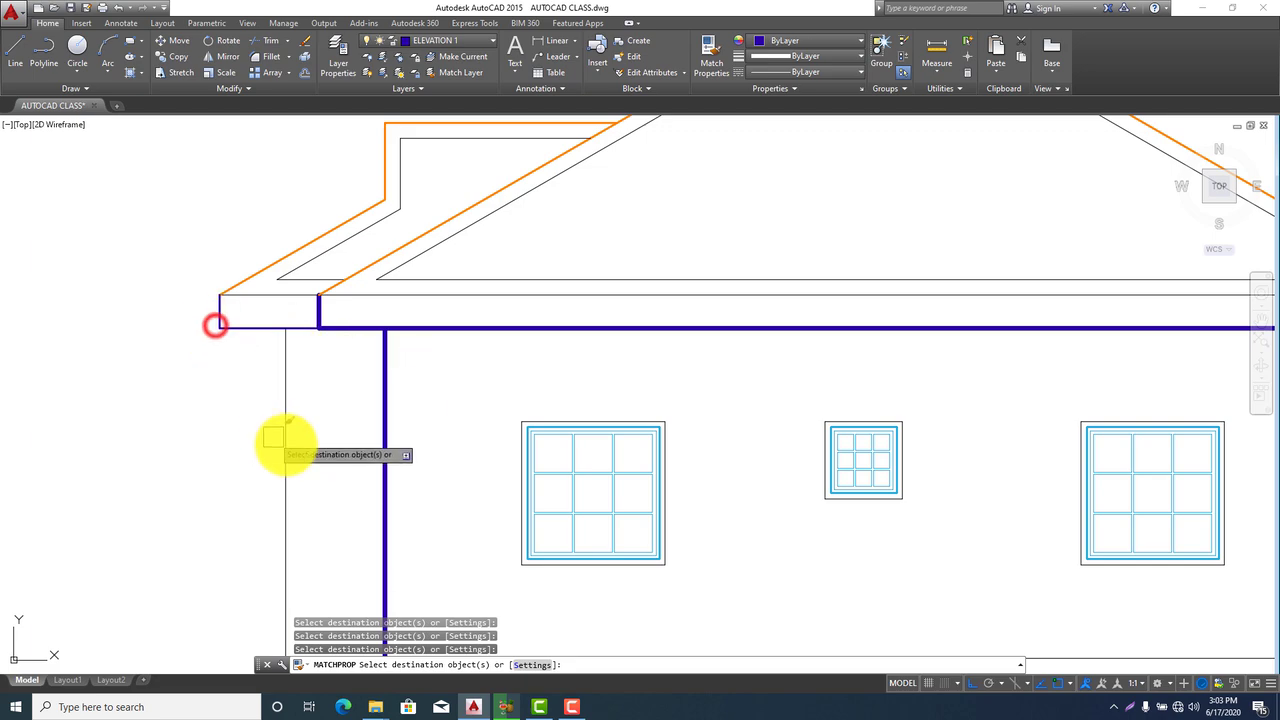
{"action": "scroll", "coordinate": [320, 375], "scroll_direction": "down", "scroll_amount": 4}
{"action": "scroll", "coordinate": [338, 523], "scroll_direction": "up", "scroll_amount": 4}
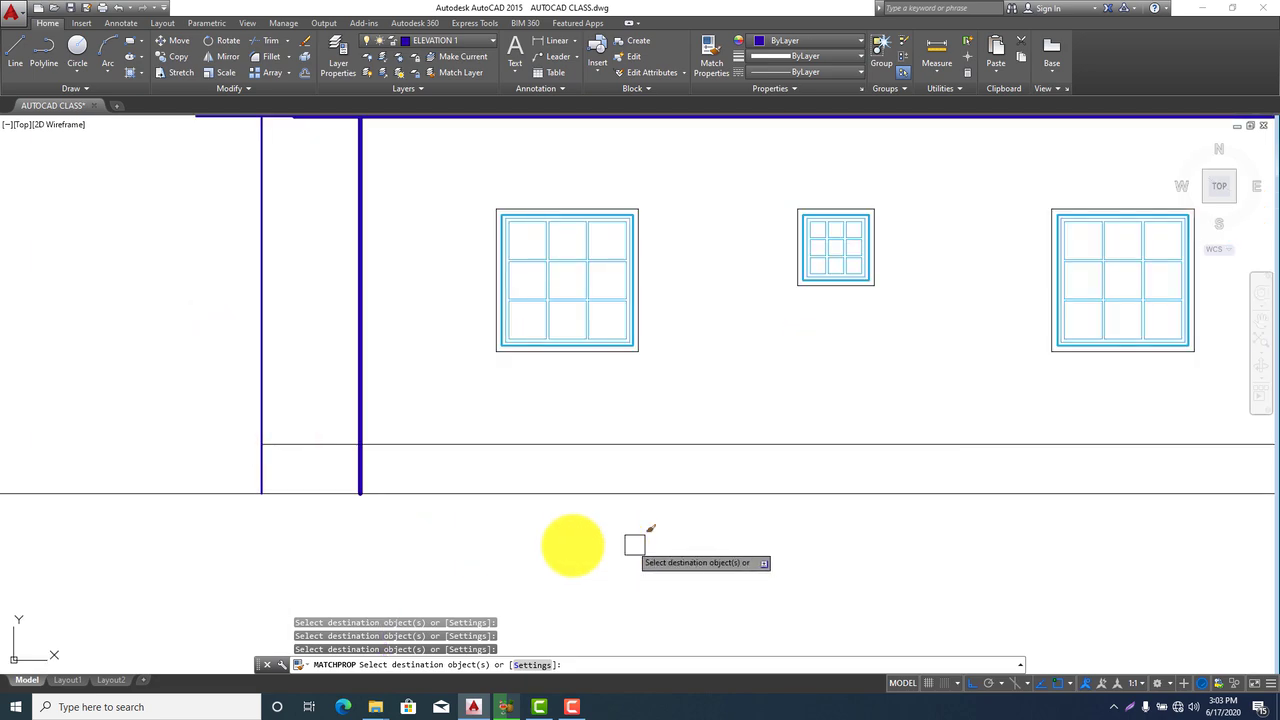
{"action": "middle_click_drag", "start_coordinate": [634, 546], "coordinate": [286, 545]}
{"action": "middle_click_drag", "start_coordinate": [1028, 539], "coordinate": [776, 543]}
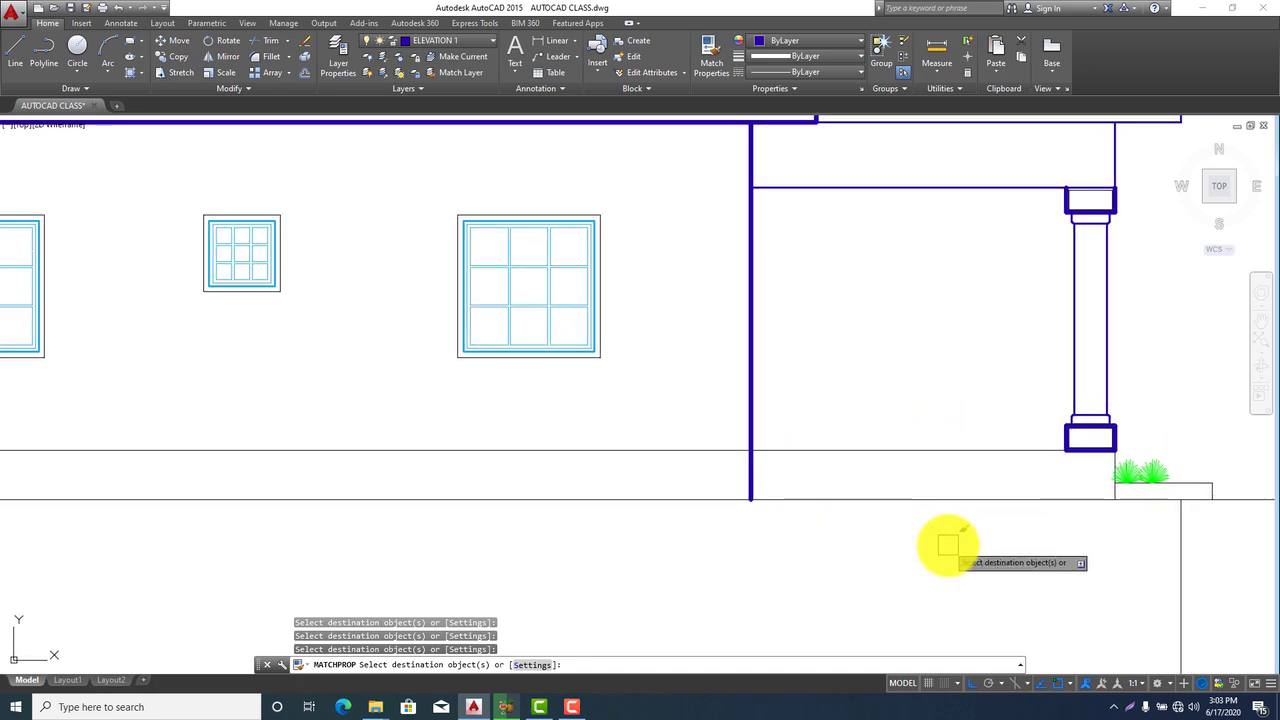
{"action": "key", "text": "Escape"}
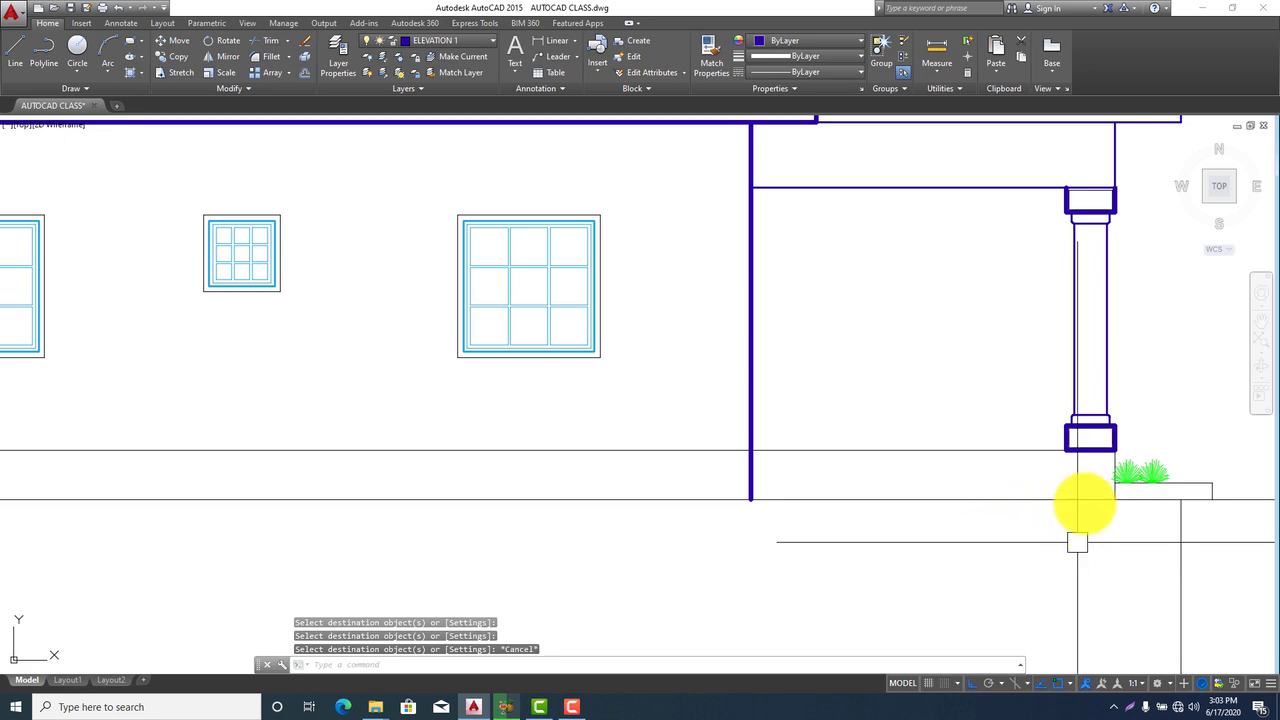
Copy the short vertical line below the column base's outer corner to its inner corner, completing the pedestal sides
{"action": "scroll", "coordinate": [1088, 505], "scroll_direction": "up", "scroll_amount": 4}
{"action": "left_click", "coordinate": [1097, 490]}
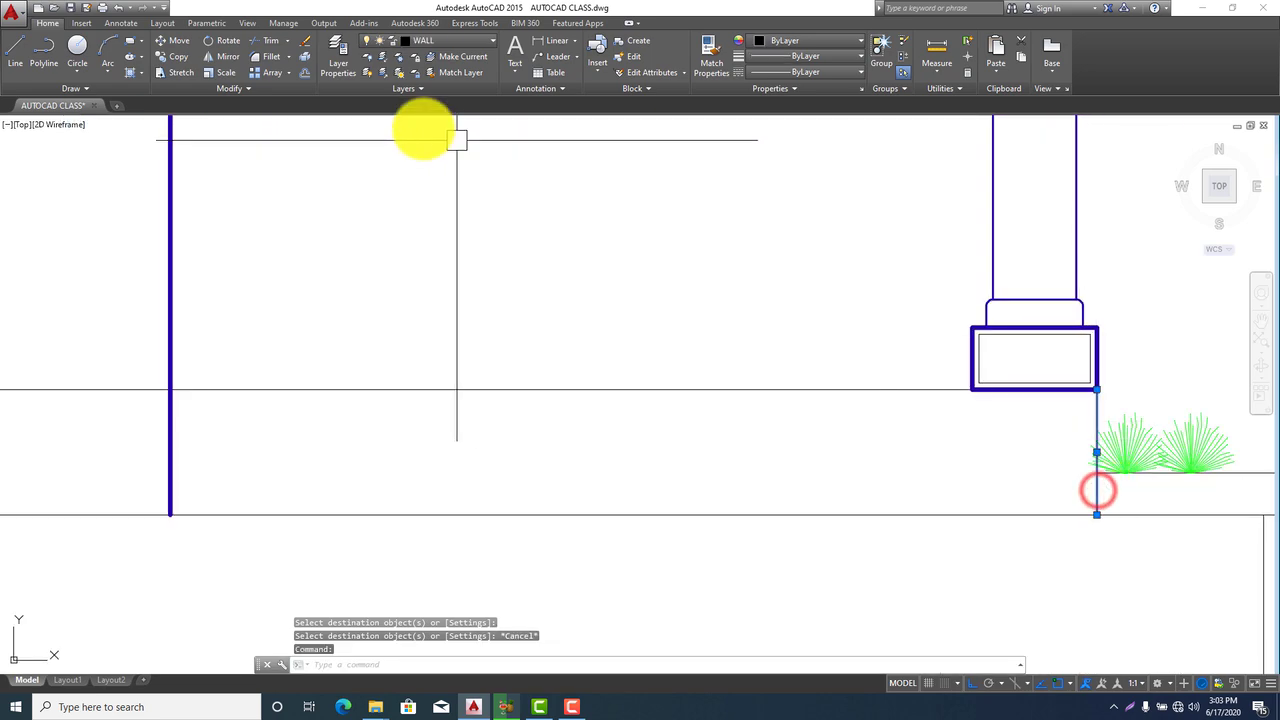
{"action": "left_click", "coordinate": [177, 56]}
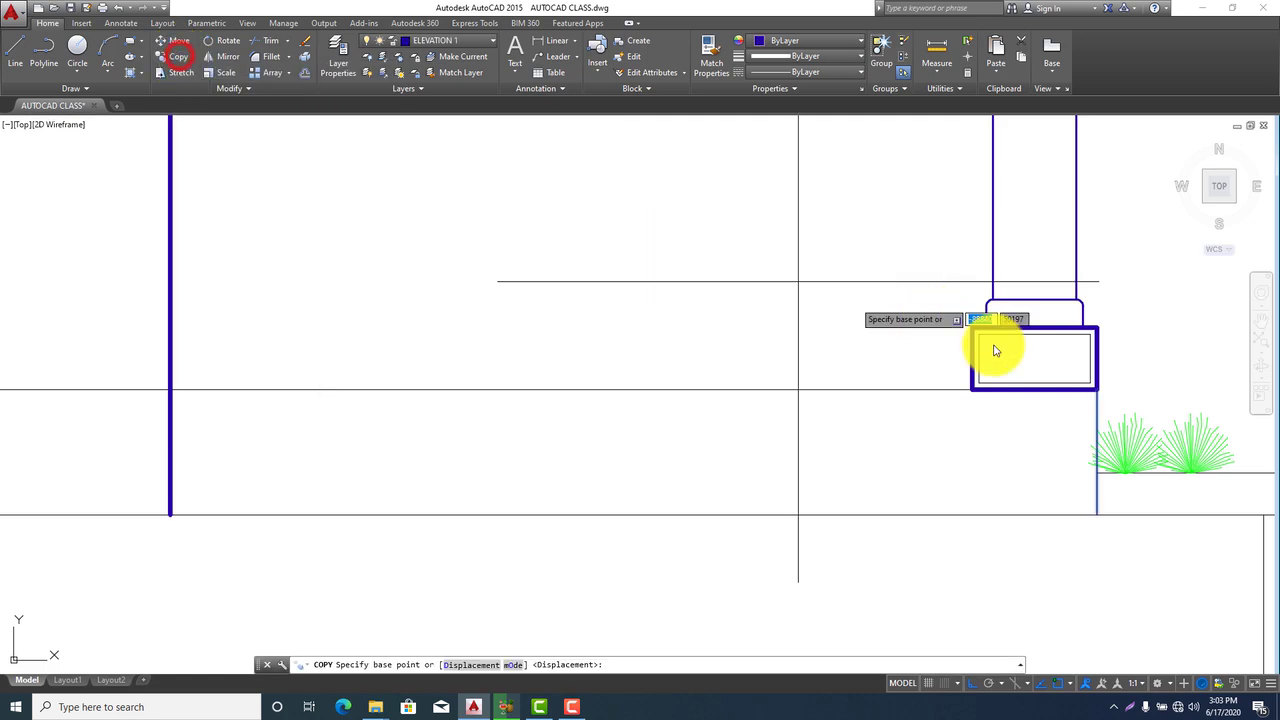
{"action": "left_click", "coordinate": [1097, 389]}
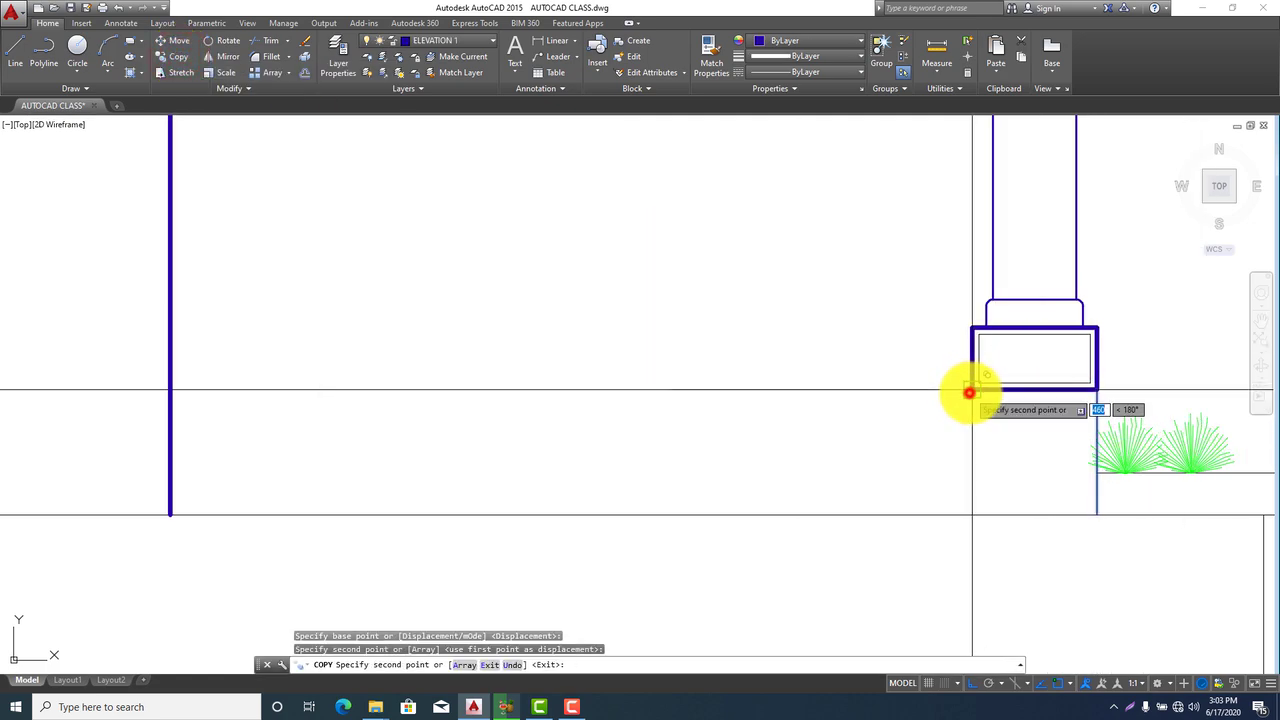
{"action": "scroll", "coordinate": [923, 480], "scroll_direction": "down", "scroll_amount": 2}
{"action": "key", "text": "Escape"}
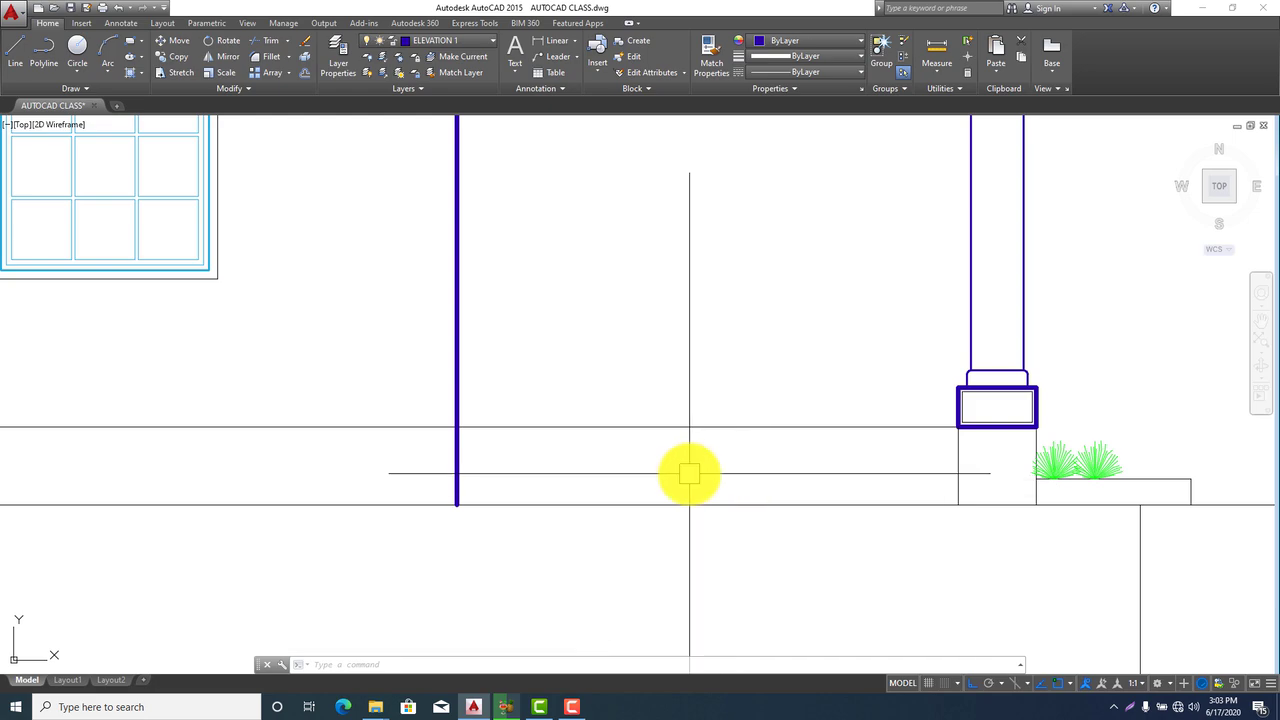
Offset the terrace floor line downward twice at 150 spacing to form the step lines
{"action": "scroll", "coordinate": [689, 473], "scroll_direction": "down", "scroll_amount": 2}
{"action": "scroll", "coordinate": [689, 473], "scroll_direction": "up", "scroll_amount": 2}
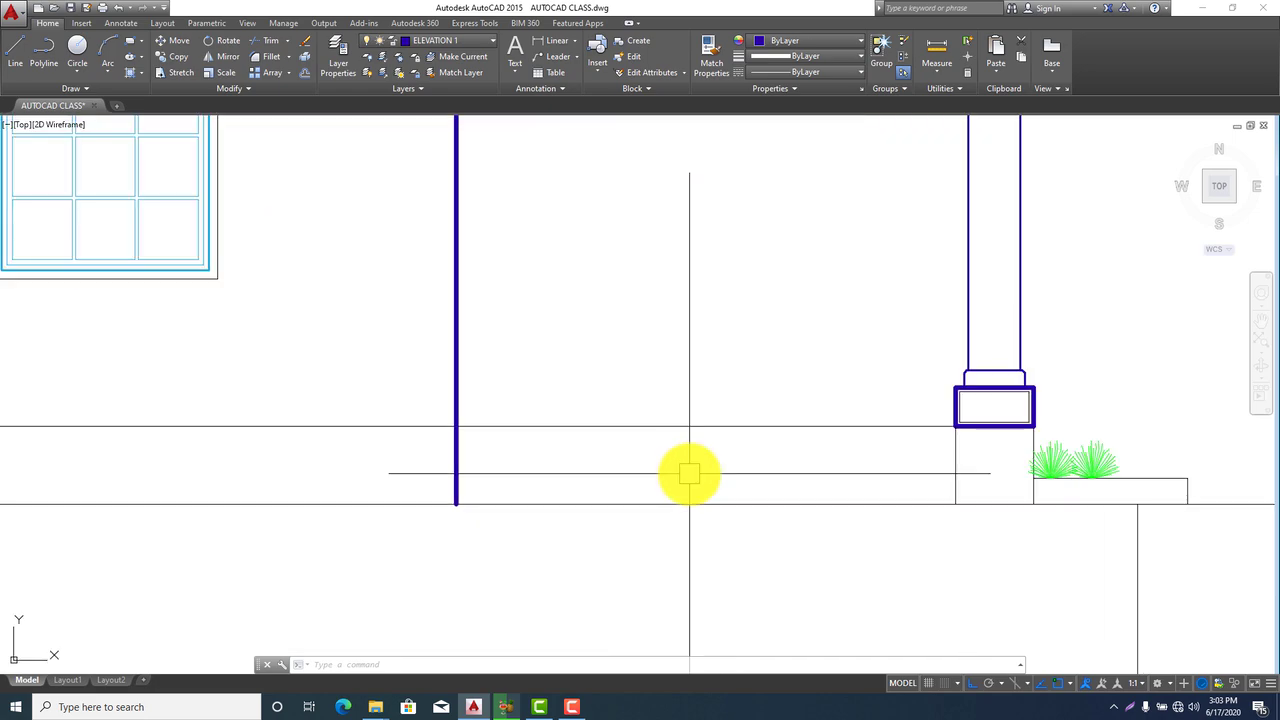
{"action": "key", "text": "Return"}
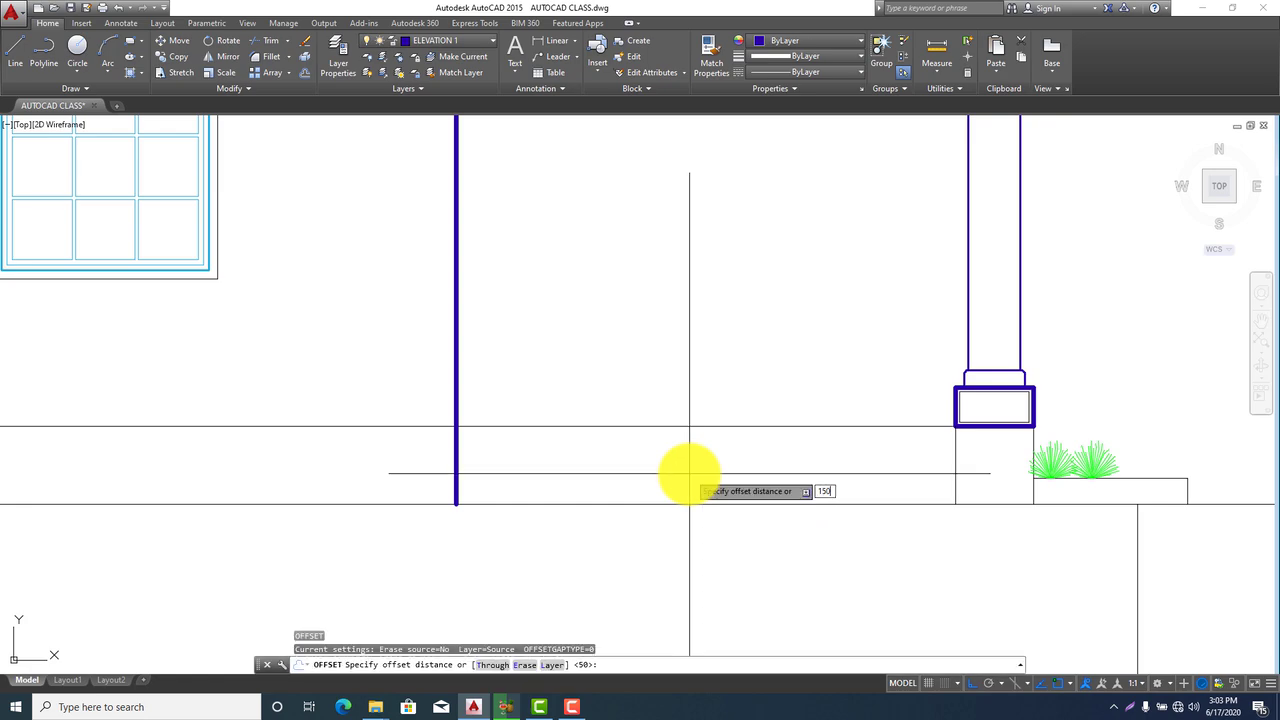
{"action": "key", "text": "Return"}
{"action": "left_click", "coordinate": [696, 427]}
{"action": "left_click", "coordinate": [695, 486]}
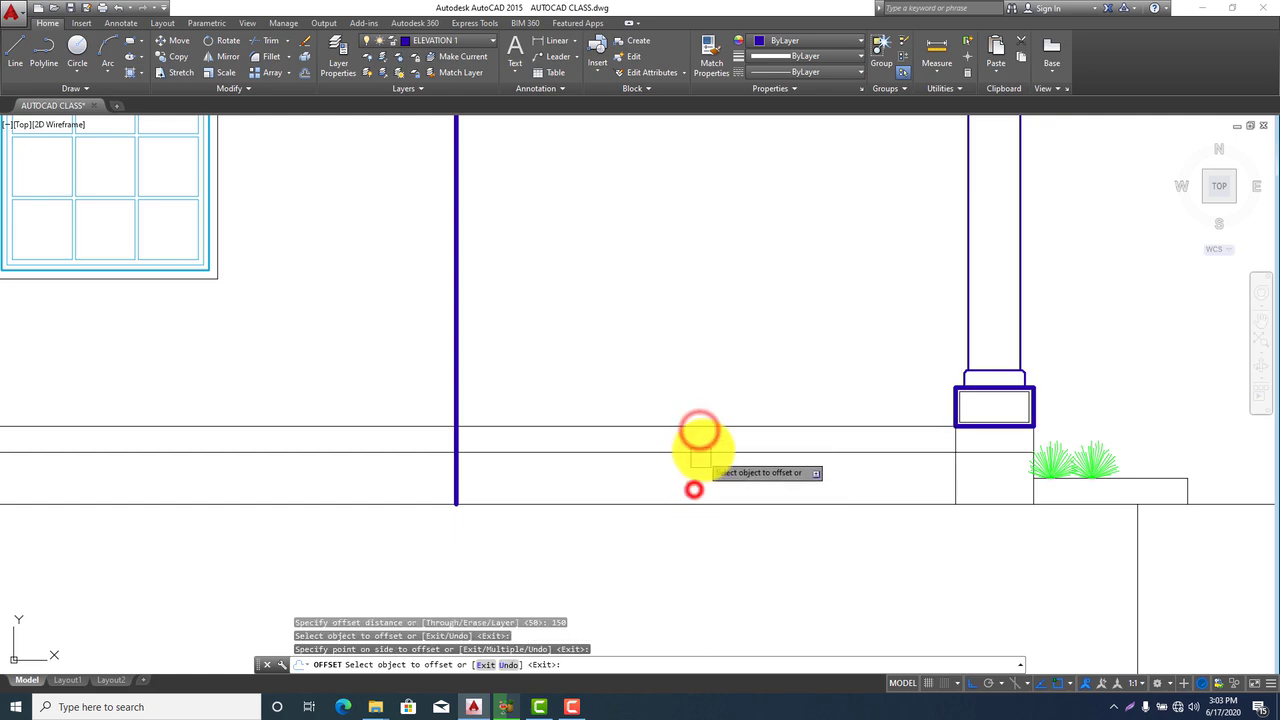
{"action": "left_click", "coordinate": [701, 452]}
{"action": "left_click", "coordinate": [700, 480]}
{"action": "scroll", "coordinate": [700, 534], "scroll_direction": "down", "scroll_amount": 4}
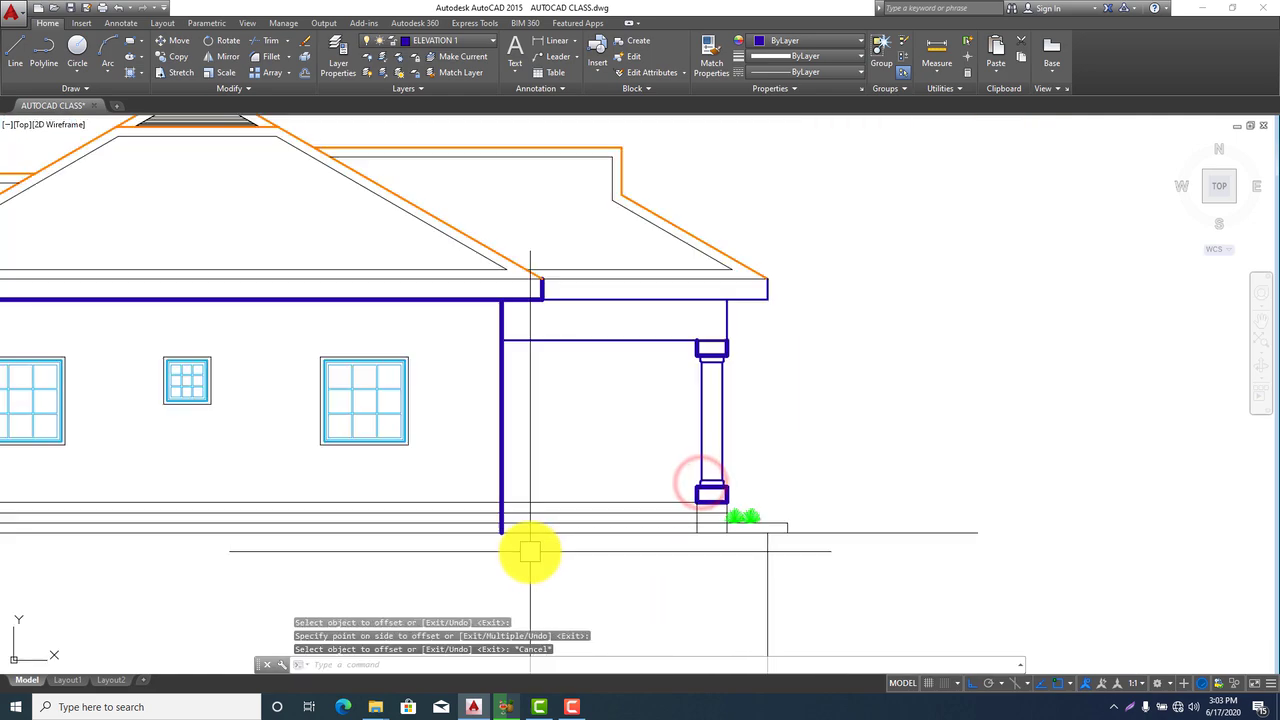
{"action": "key", "text": "Escape"}
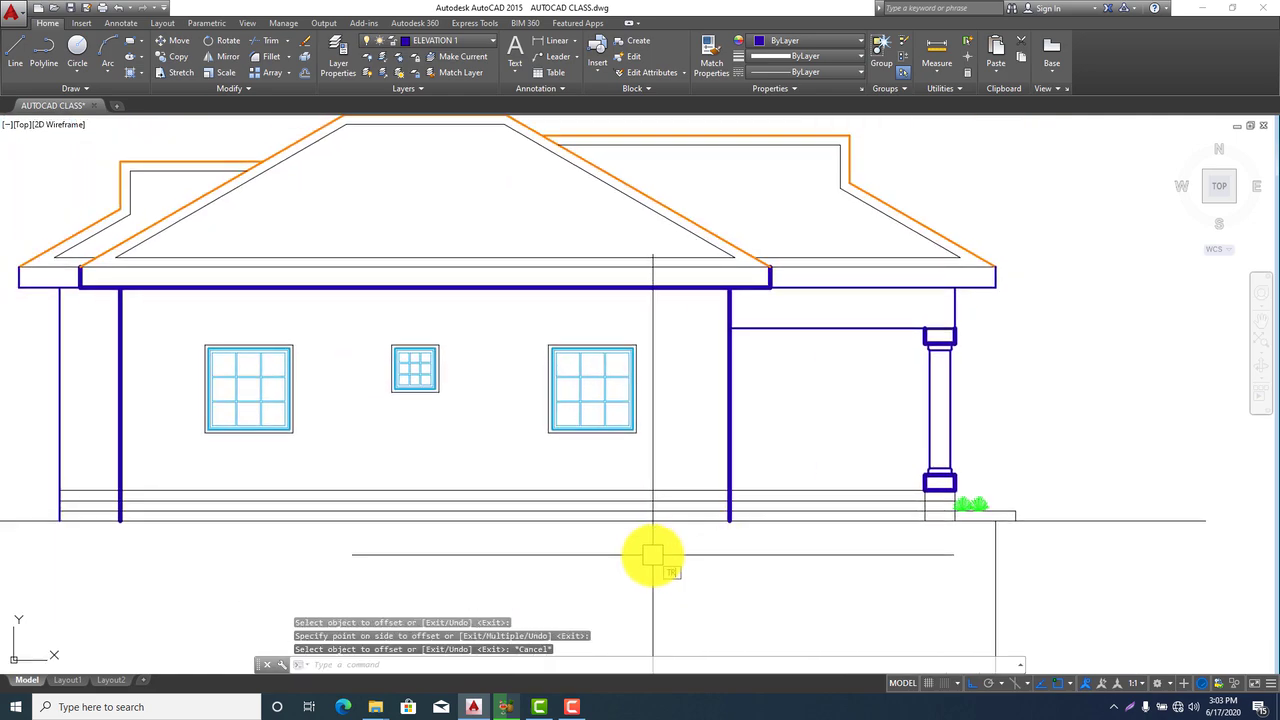
Trim the floor line and both step lines where they cross the front gable wall
{"action": "type", "text": "tr"}
{"action": "key", "text": "Return"}
{"action": "key", "text": "Return"}
{"action": "left_click", "coordinate": [691, 490]}
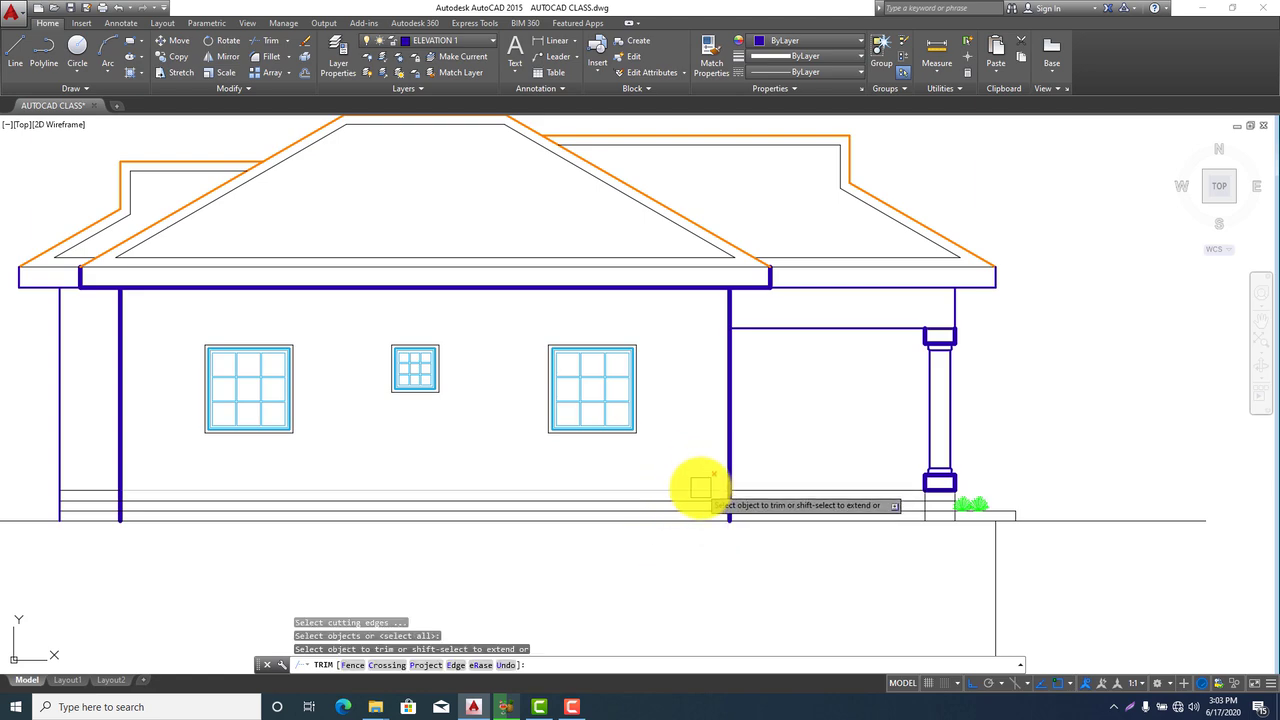
{"action": "left_click", "coordinate": [700, 497]}
{"action": "left_click", "coordinate": [700, 504]}
{"action": "key", "text": "Escape"}
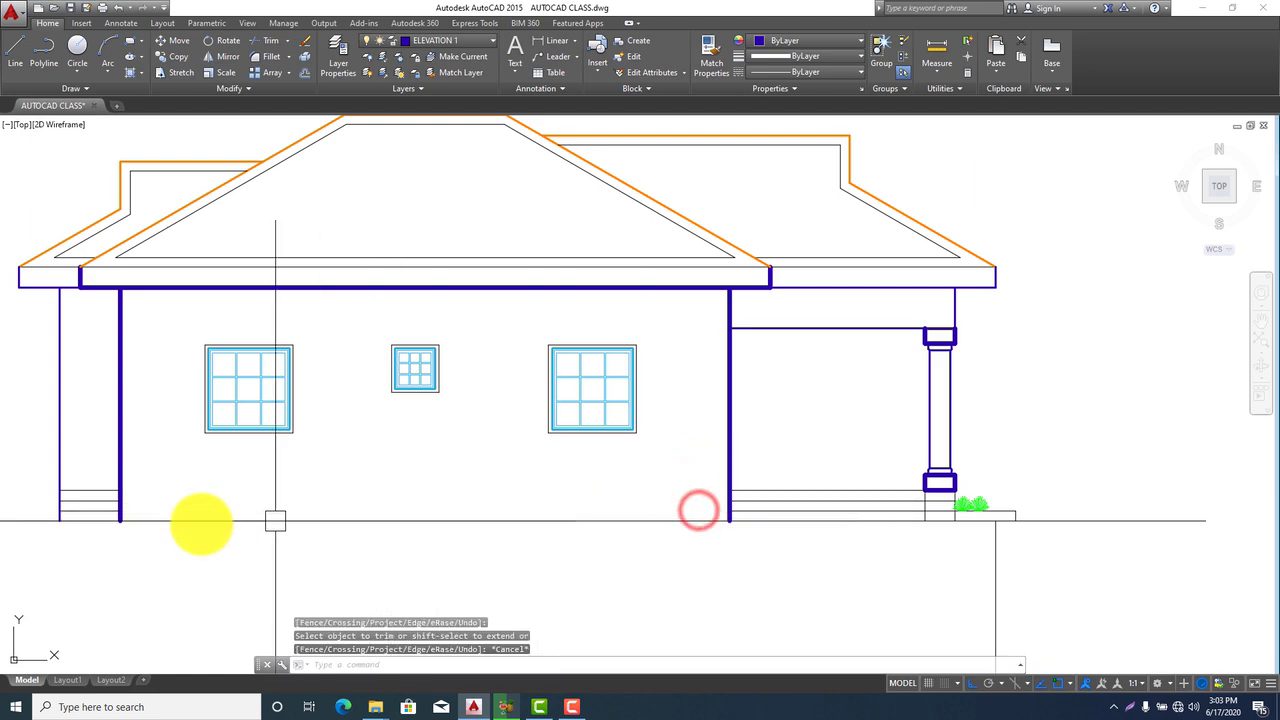
Erase the three leftover line pieces at the wall base opposite the terrace
{"action": "left_click", "coordinate": [95, 472]}
{"action": "left_click", "coordinate": [86, 514]}
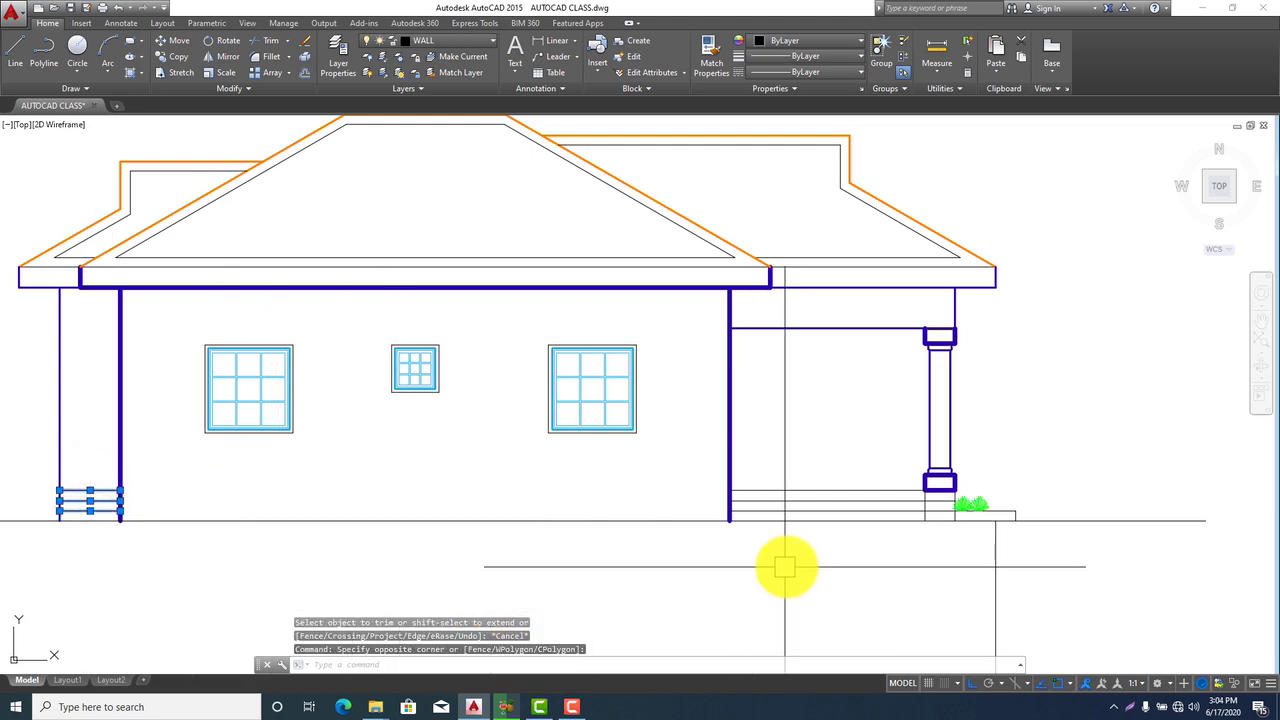
{"action": "key", "text": "Delete"}
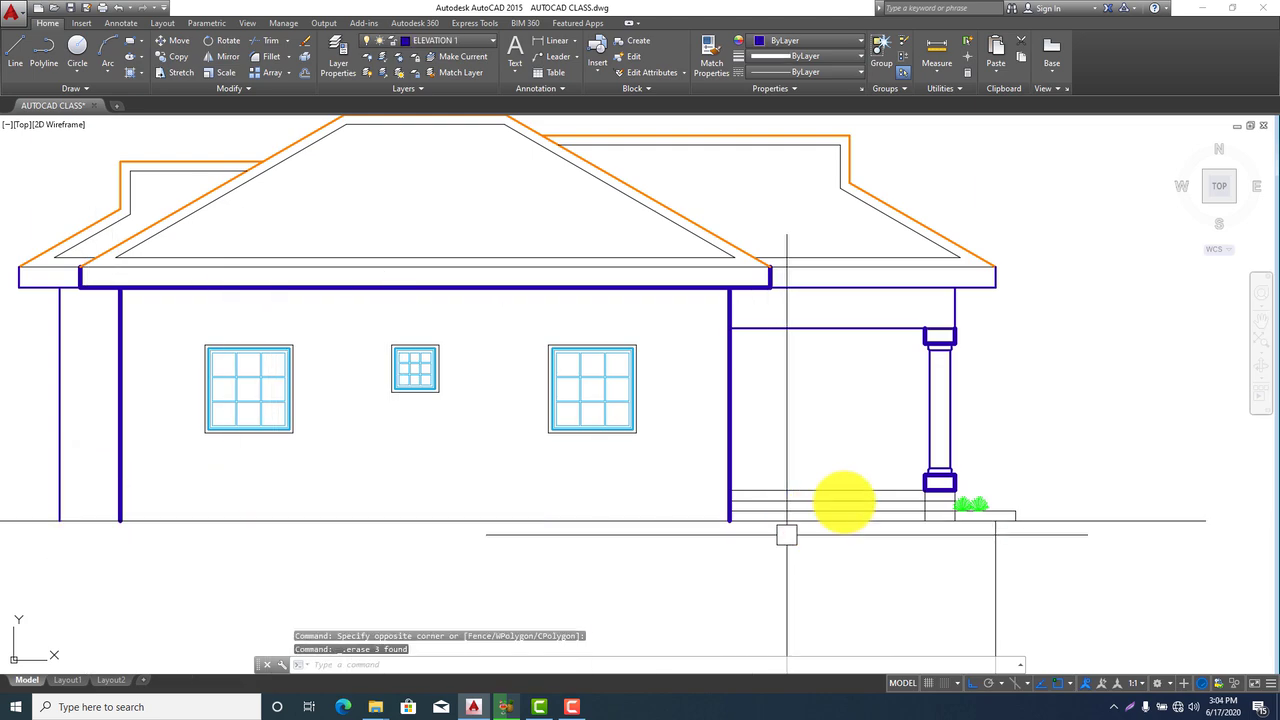
Match the terrace's lowest step line and top floor line to the column shaft's blue line properties
{"action": "scroll", "coordinate": [700, 514], "scroll_direction": "up", "scroll_amount": 4}
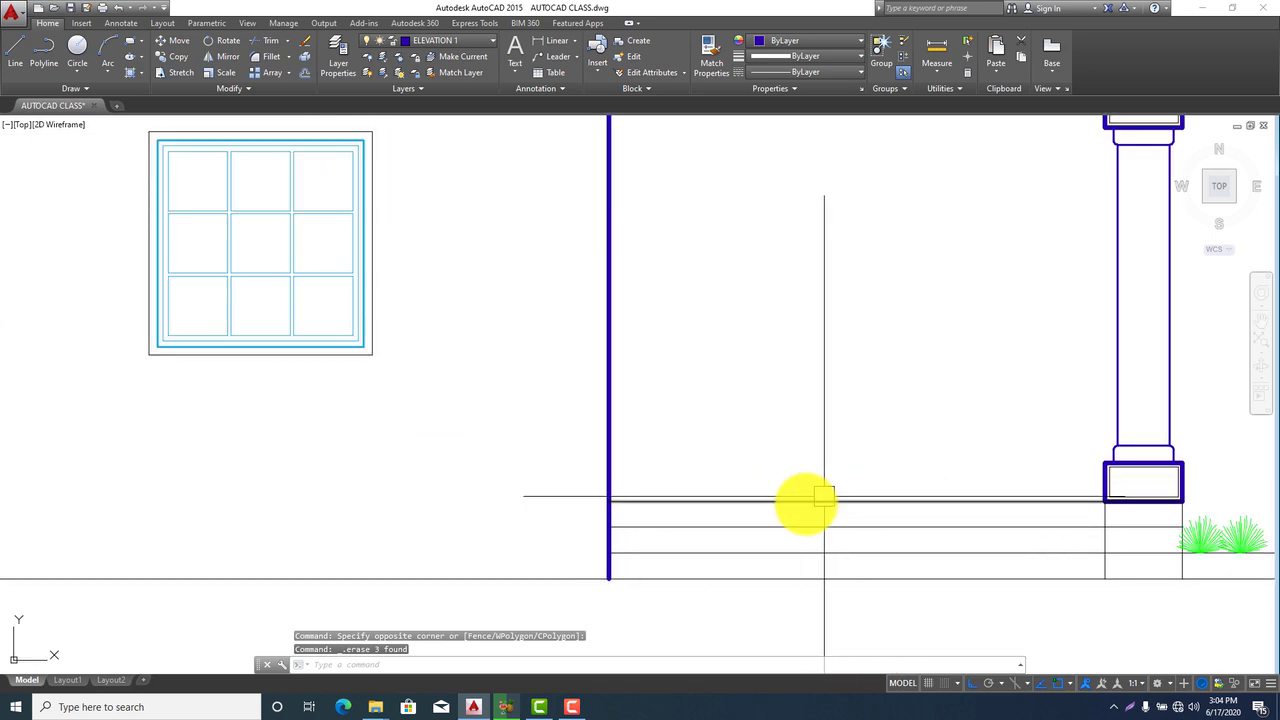
{"action": "middle_click_drag", "start_coordinate": [786, 427], "coordinate": [745, 467]}
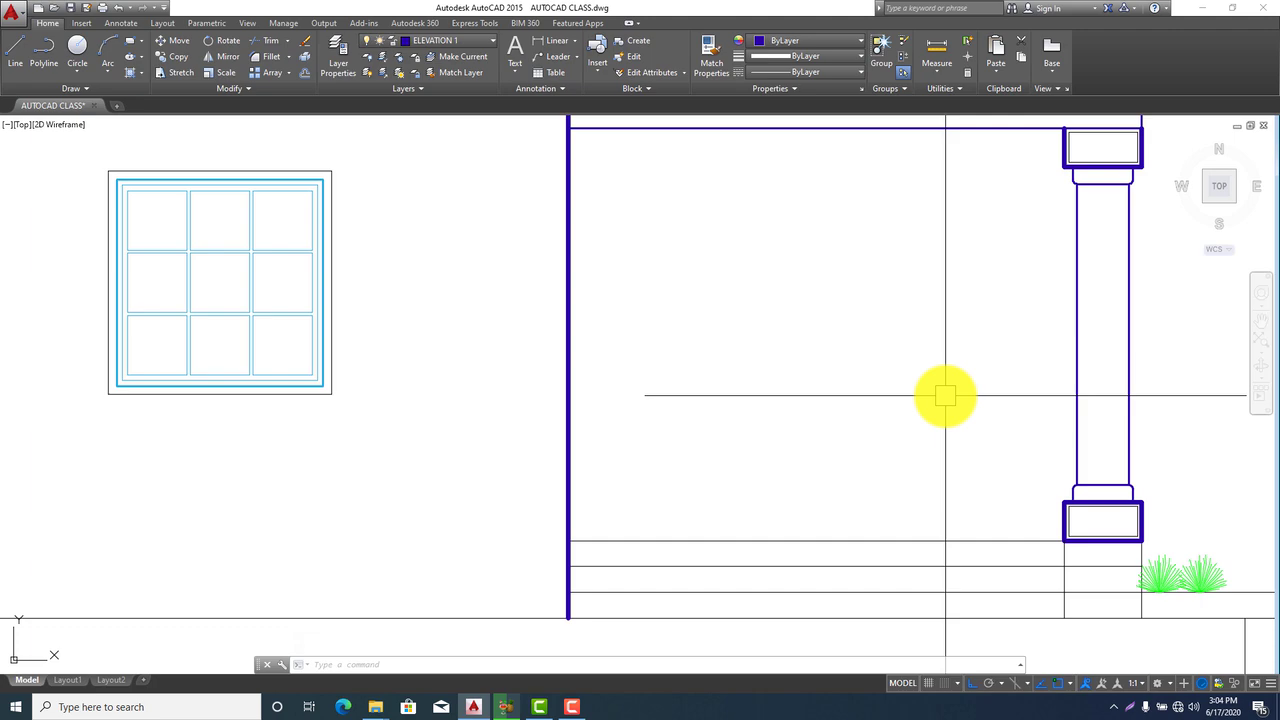
{"action": "key", "text": "Return"}
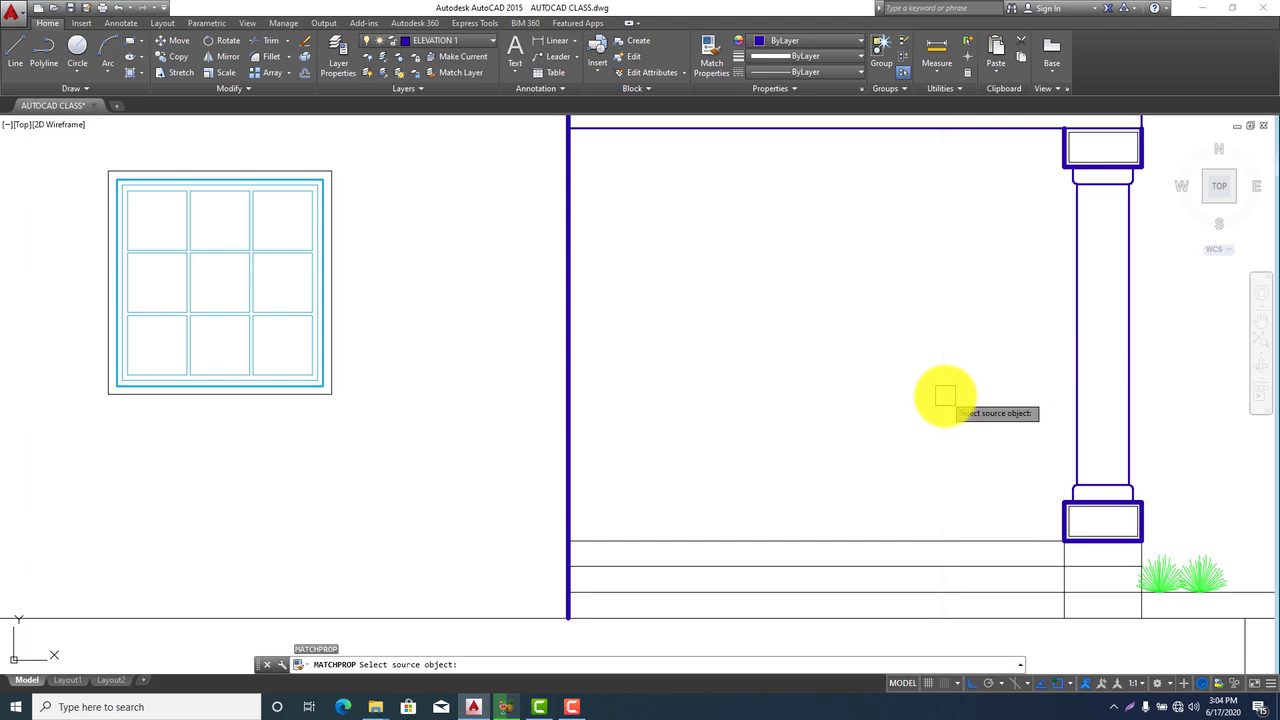
{"action": "left_click", "coordinate": [1078, 396]}
{"action": "left_click", "coordinate": [971, 591]}
{"action": "left_click", "coordinate": [960, 543]}
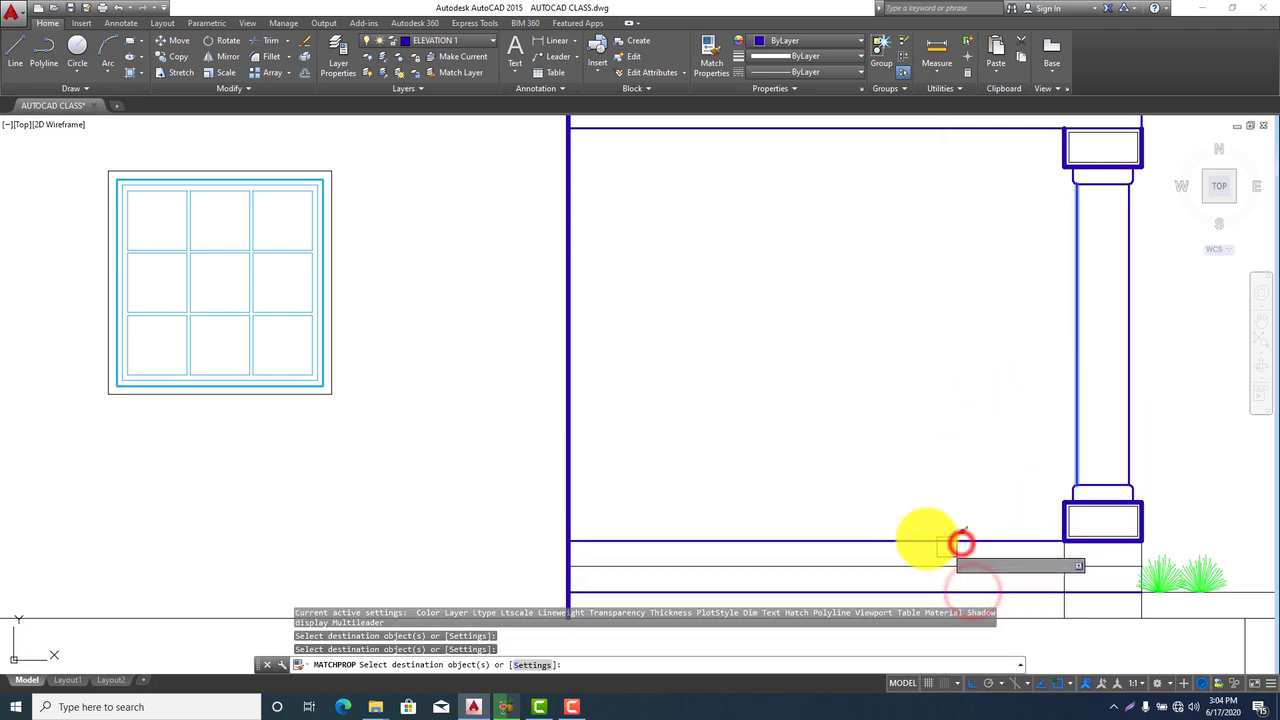
{"action": "key", "text": "Escape"}
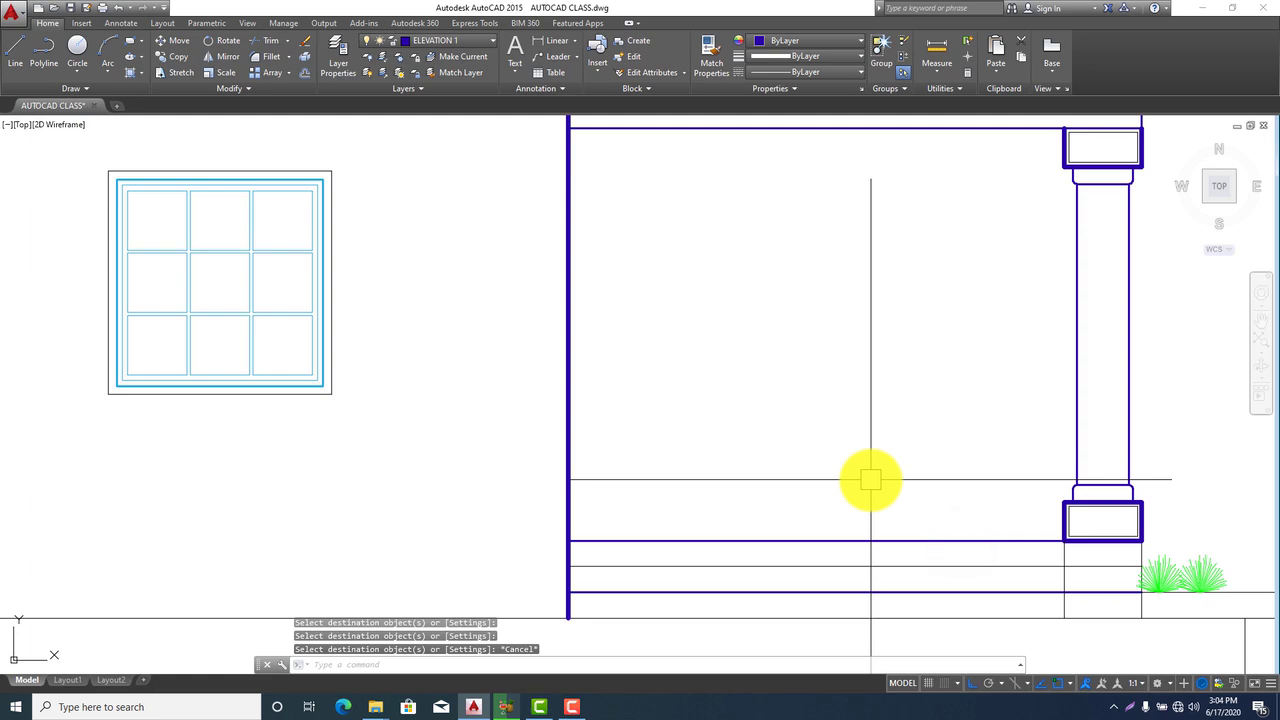
Match the terrace's middle step line to the thick vertical line of the front wall's edge
{"action": "key", "text": "Return"}
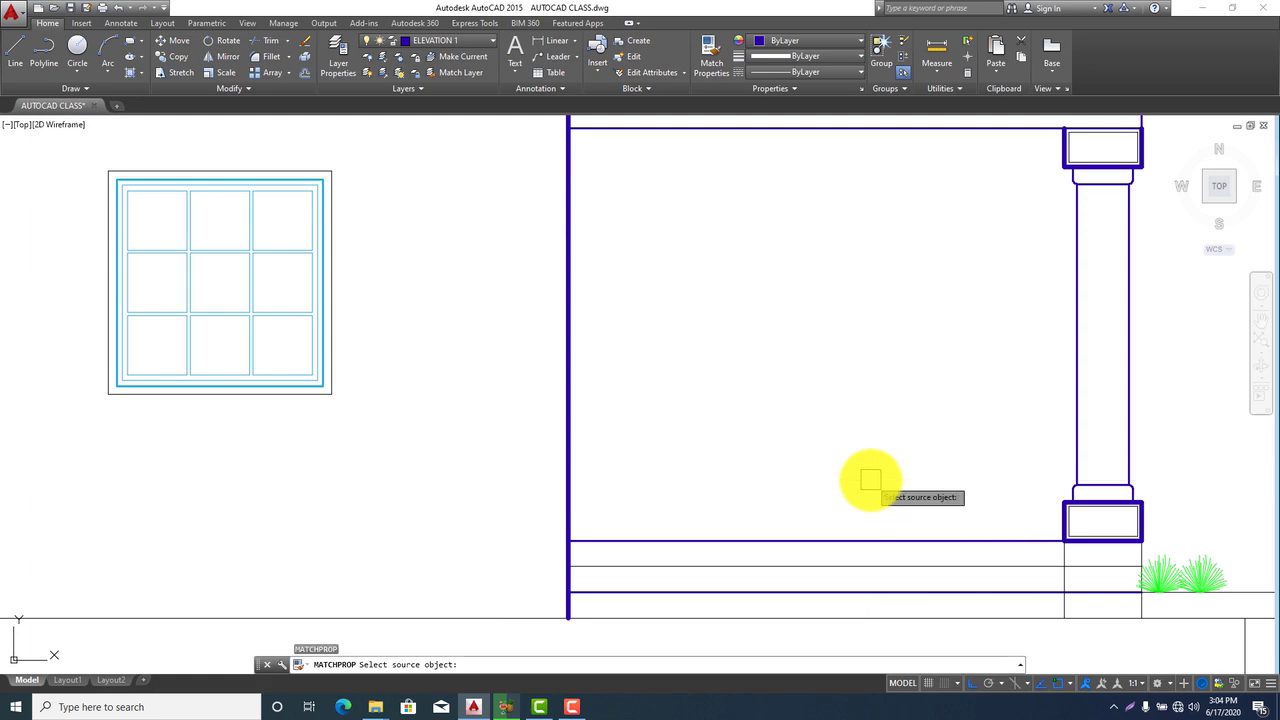
{"action": "left_click", "coordinate": [567, 465]}
{"action": "left_click", "coordinate": [660, 562]}
{"action": "key", "text": "Escape"}
{"action": "scroll", "coordinate": [860, 500], "scroll_direction": "down", "scroll_amount": 3}
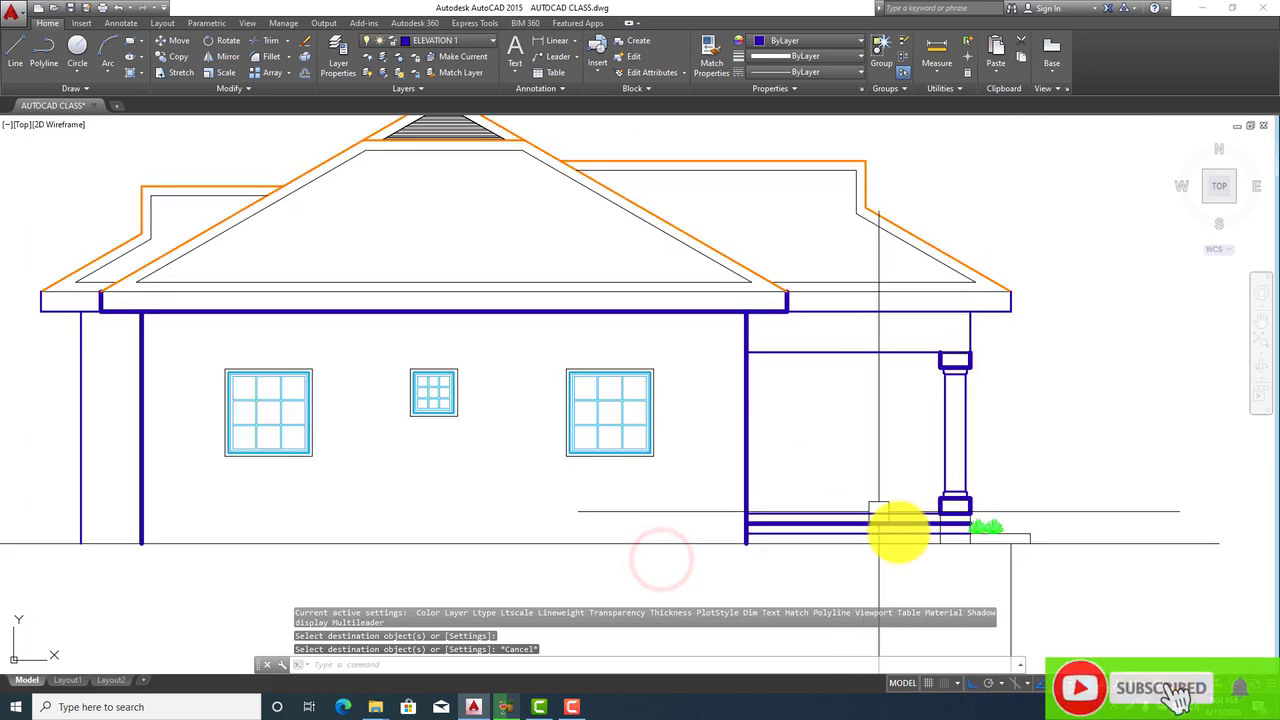
Trim the middle and lowest step lines where they run across the pedestal beneath the terrace column
{"action": "scroll", "coordinate": [951, 534], "scroll_direction": "up", "scroll_amount": 6}
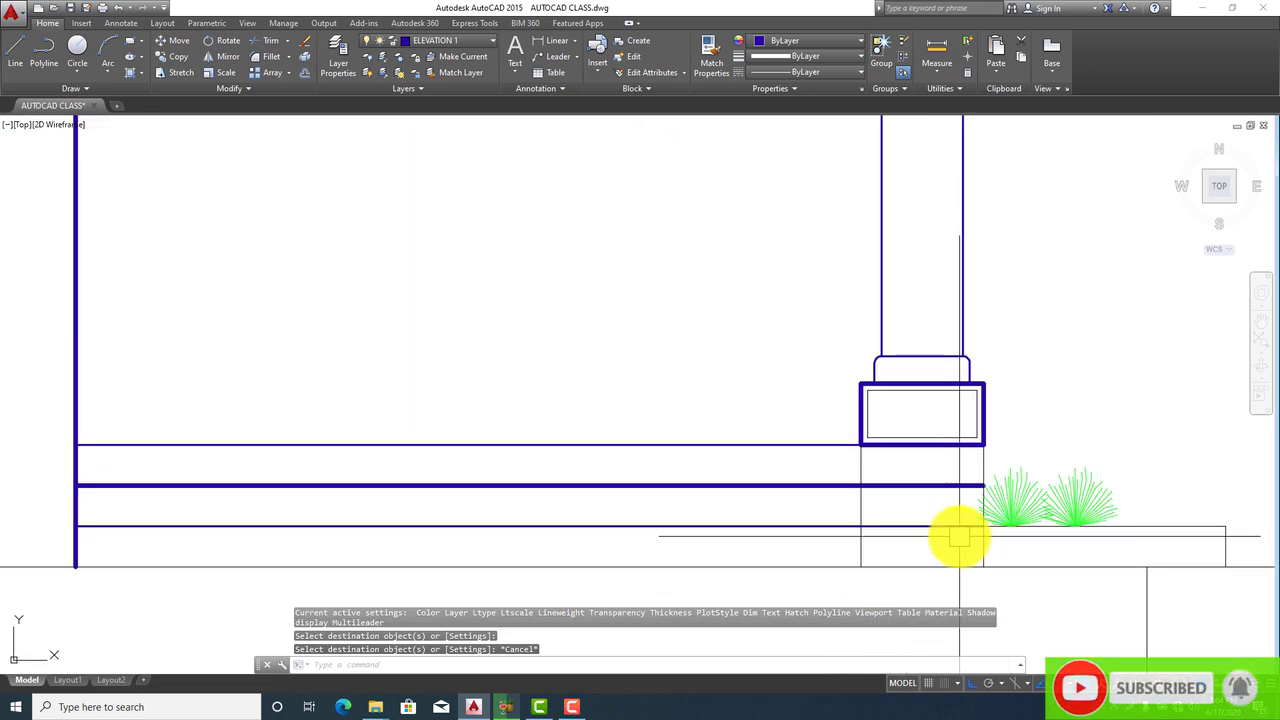
{"action": "type", "text": "tr"}
{"action": "key", "text": "Return"}
{"action": "key", "text": "Return"}
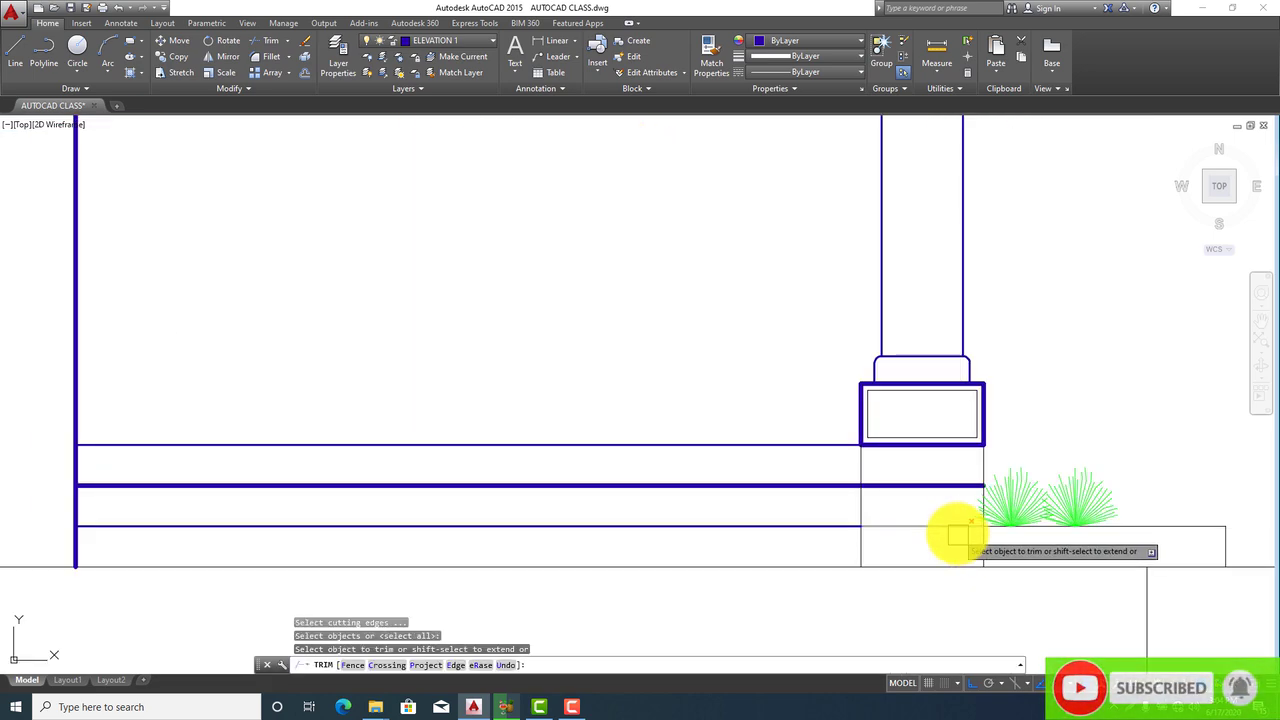
{"action": "left_click", "coordinate": [955, 527]}
{"action": "left_click", "coordinate": [944, 487]}
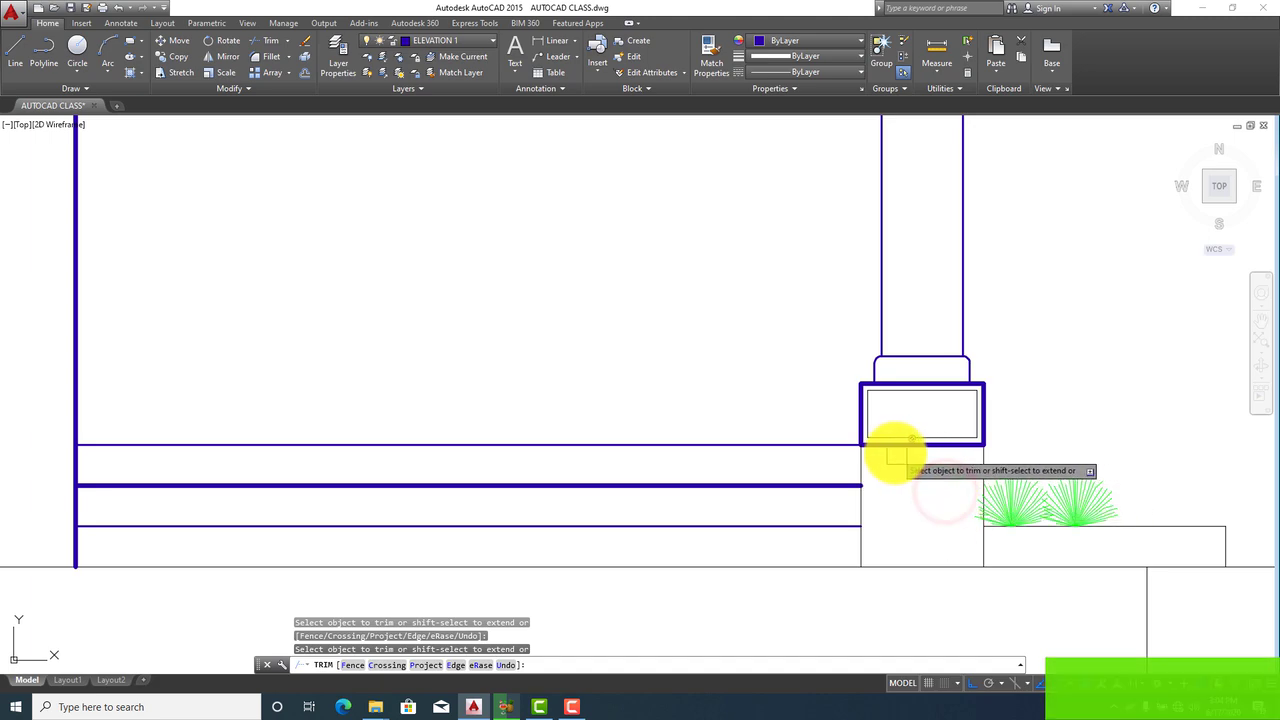
{"action": "key", "text": "Escape"}
{"action": "scroll", "coordinate": [846, 543], "scroll_direction": "down", "scroll_amount": 5}
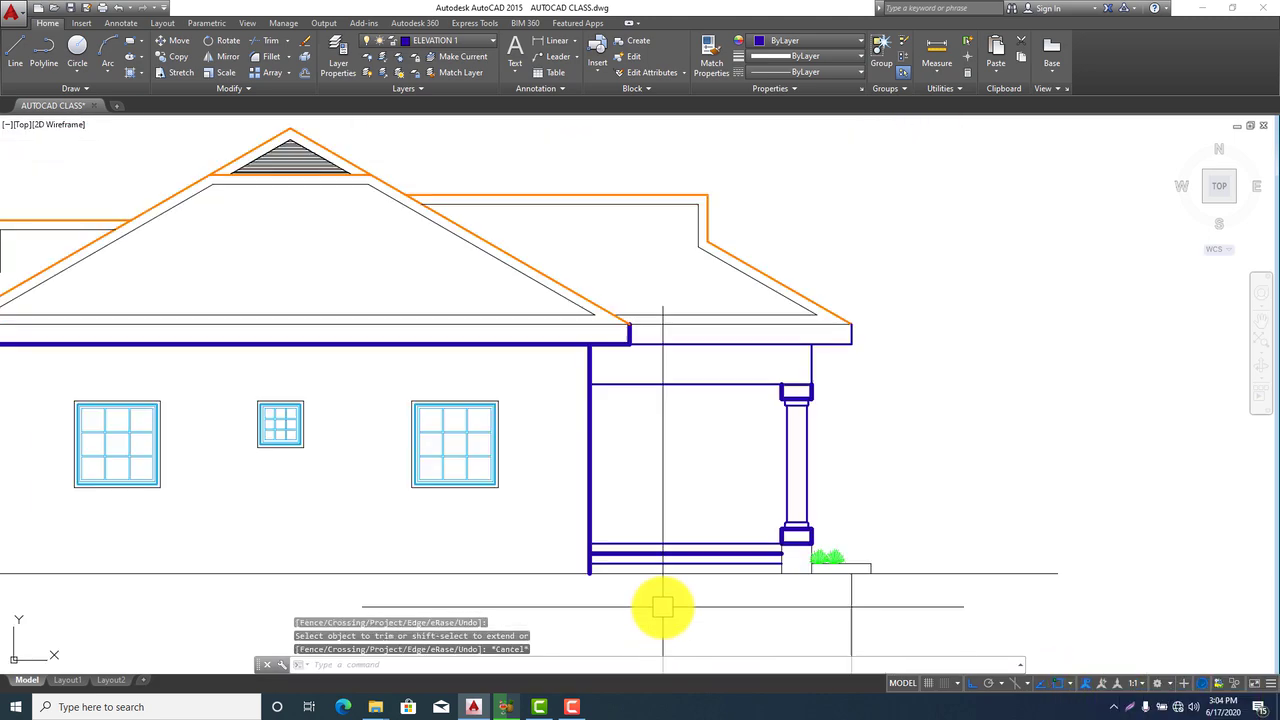
{"action": "middle_click_drag", "start_coordinate": [740, 528], "coordinate": [962, 490]}
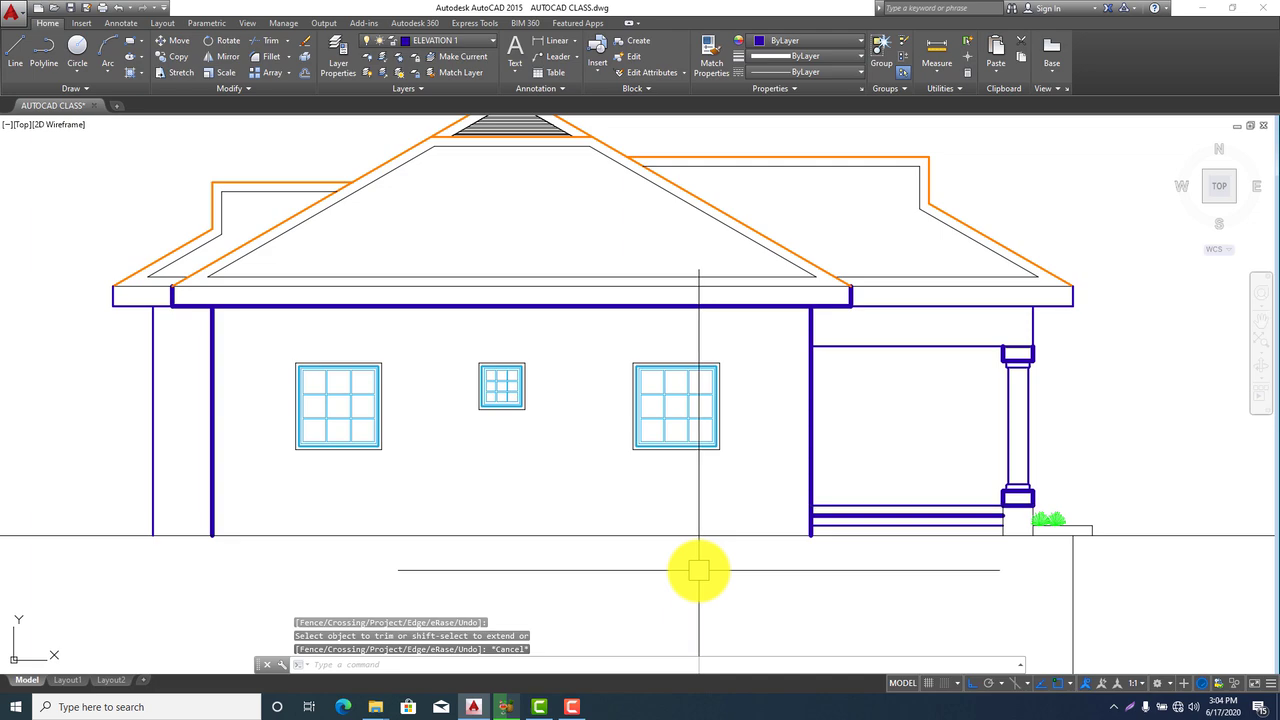
Extend the terrace's top floor line across the front wall to the outermost wall edge opposite the terrace
{"action": "scroll", "coordinate": [753, 508], "scroll_direction": "up", "scroll_amount": 2}
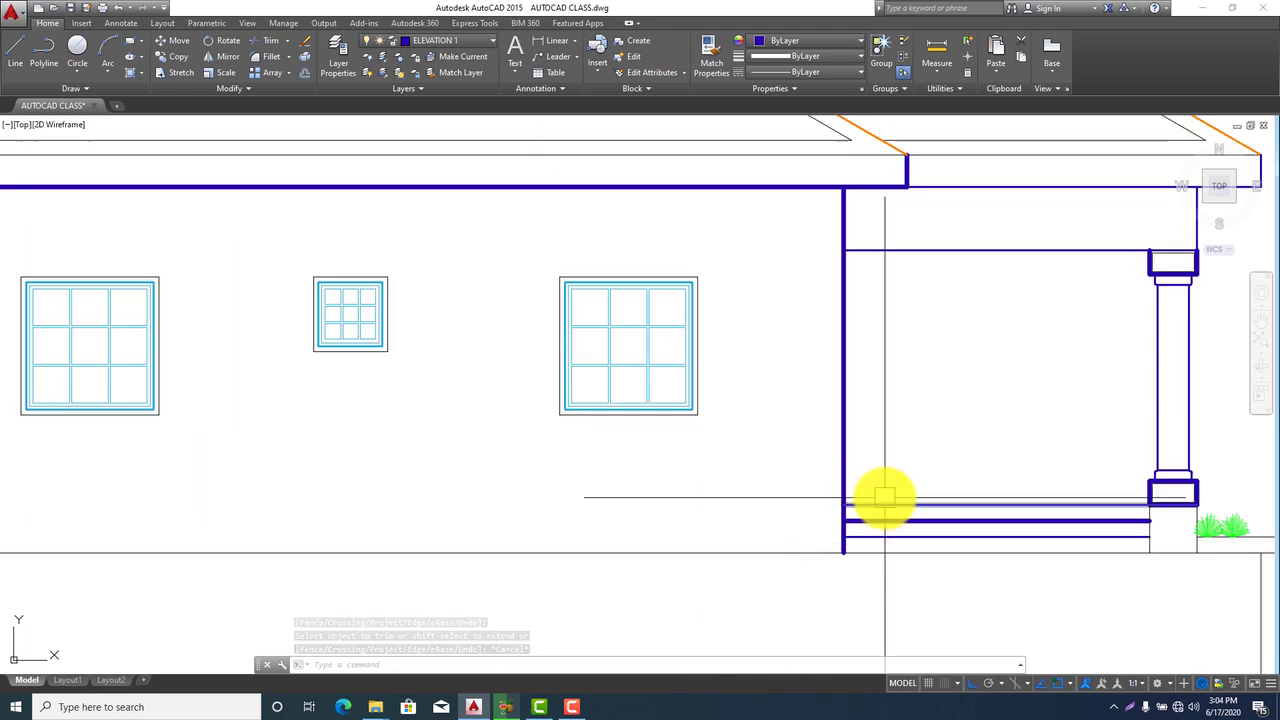
{"action": "scroll", "coordinate": [884, 497], "scroll_direction": "up", "scroll_amount": 3}
{"action": "scroll", "coordinate": [878, 495], "scroll_direction": "down", "scroll_amount": 3}
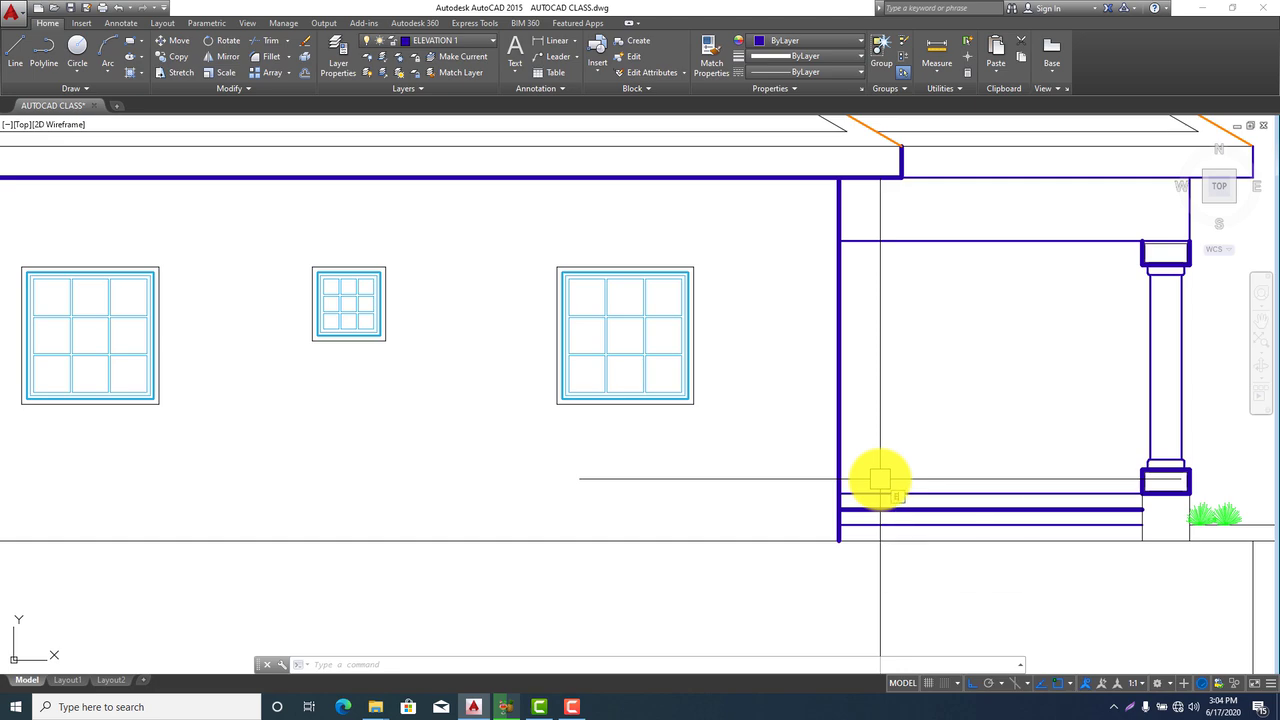
{"action": "key", "text": "Return"}
{"action": "key", "text": "Return"}
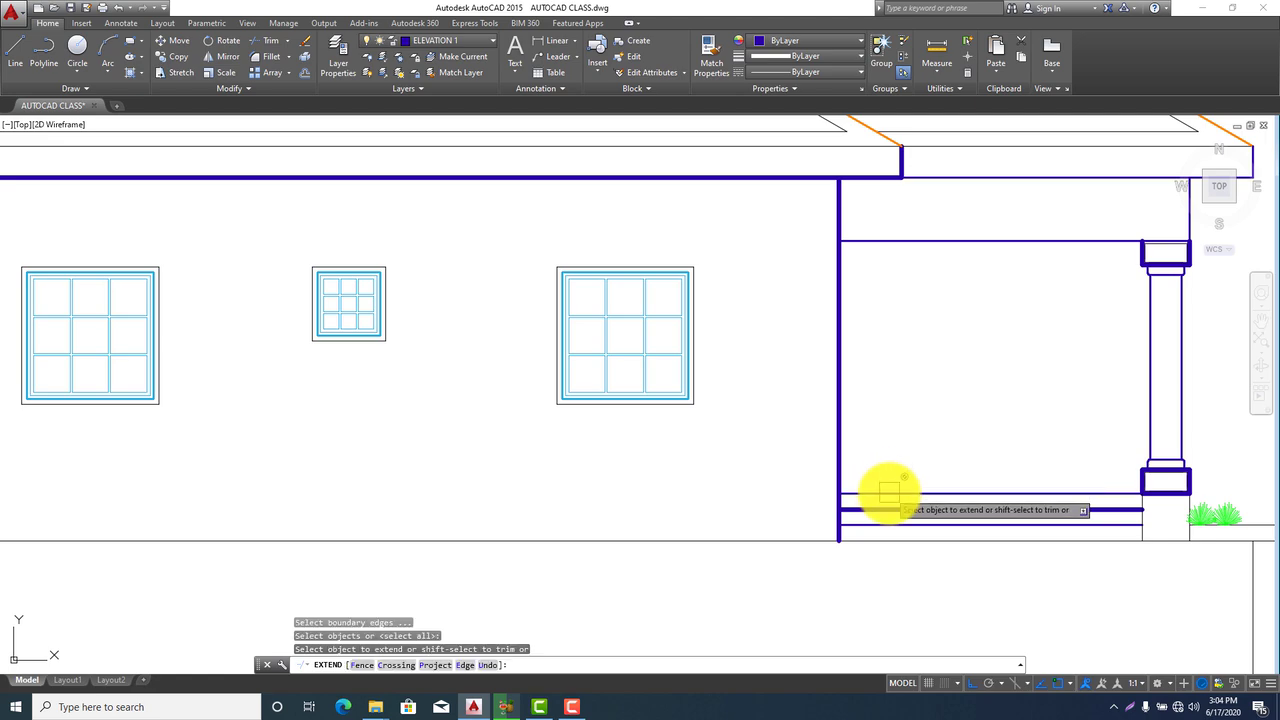
{"action": "scroll", "coordinate": [873, 493], "scroll_direction": "down", "scroll_amount": 2}
{"action": "left_click", "coordinate": [880, 487]}
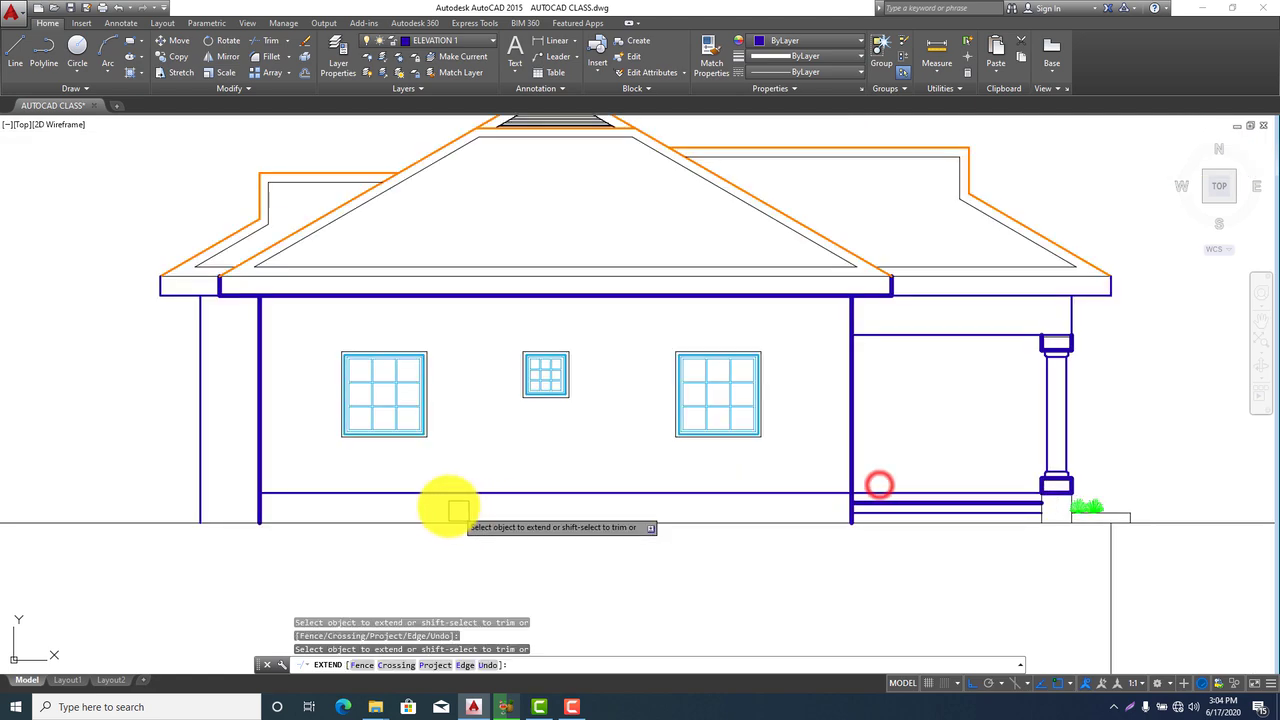
{"action": "left_click", "coordinate": [381, 486]}
{"action": "middle_click_drag", "start_coordinate": [476, 552], "coordinate": [491, 506]}
{"action": "key", "text": "Escape"}
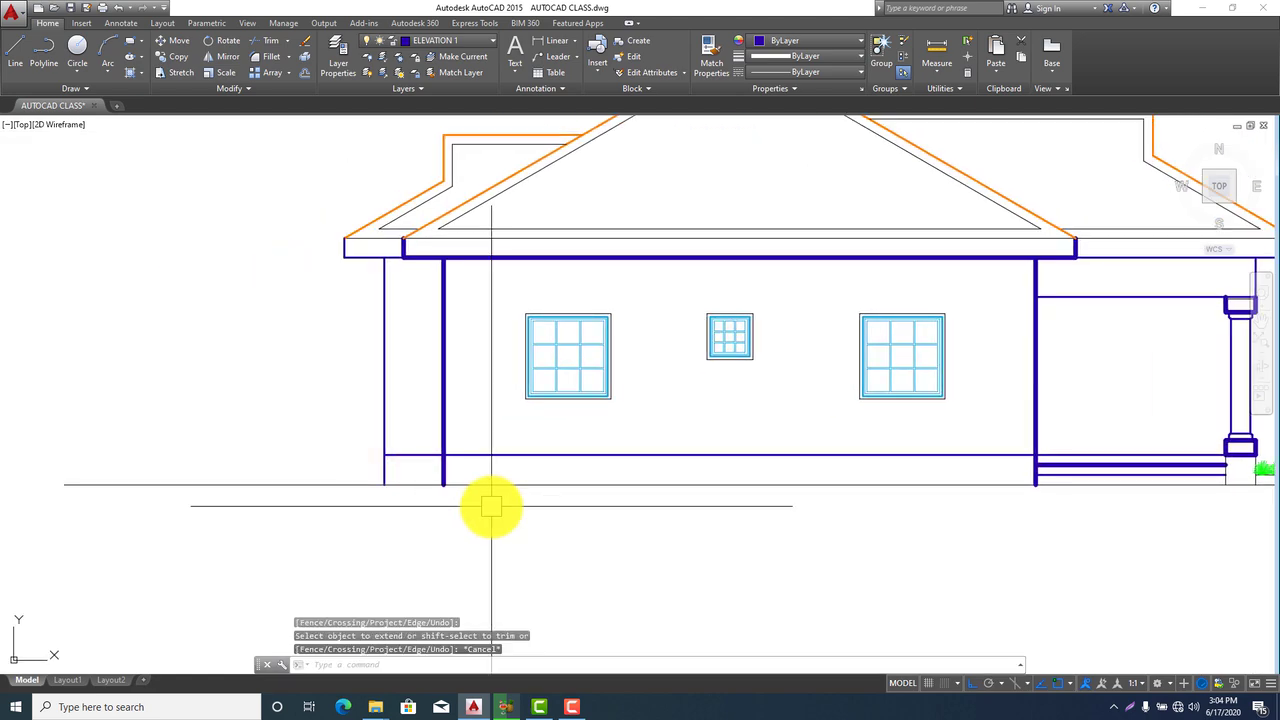
Offset the extended floor-level line 50 upward along the wall
{"action": "type", "text": "o"}
{"action": "key", "text": "Return"}
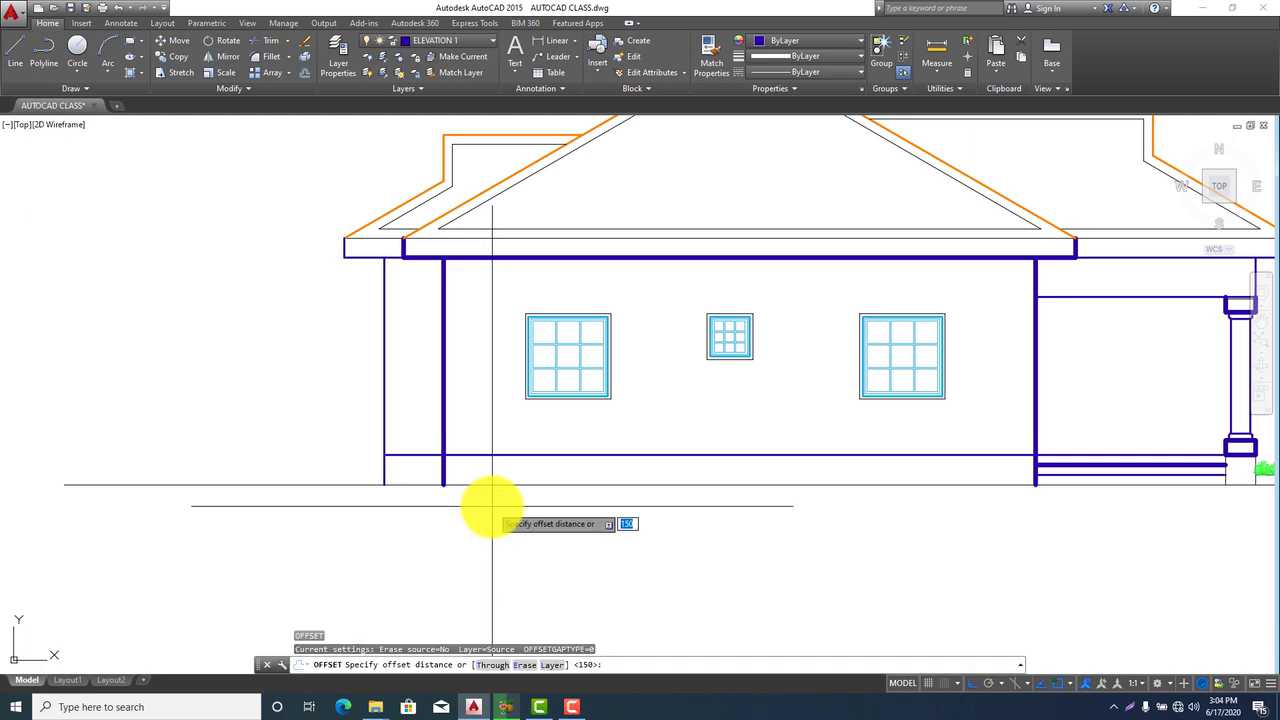
{"action": "type", "text": "50"}
{"action": "key", "text": "Return"}
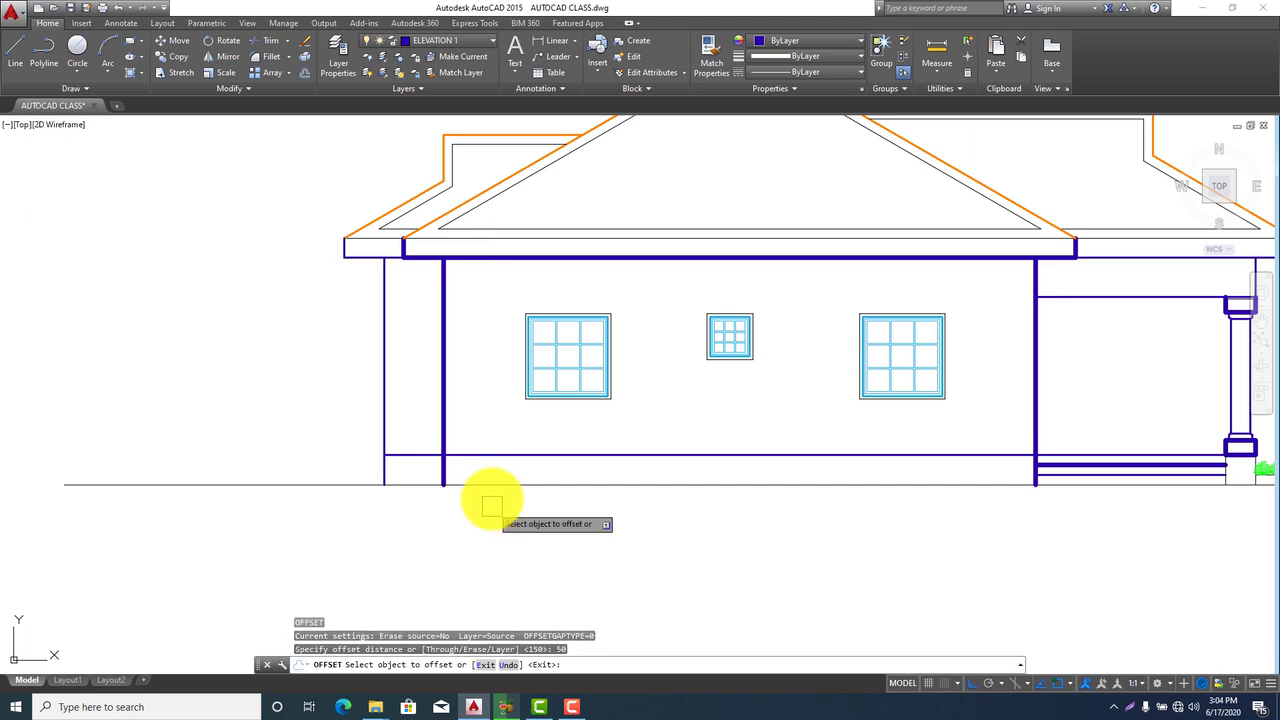
{"action": "left_click", "coordinate": [493, 454]}
{"action": "left_click", "coordinate": [497, 440]}
{"action": "middle_click_drag", "start_coordinate": [758, 485], "coordinate": [480, 509]}
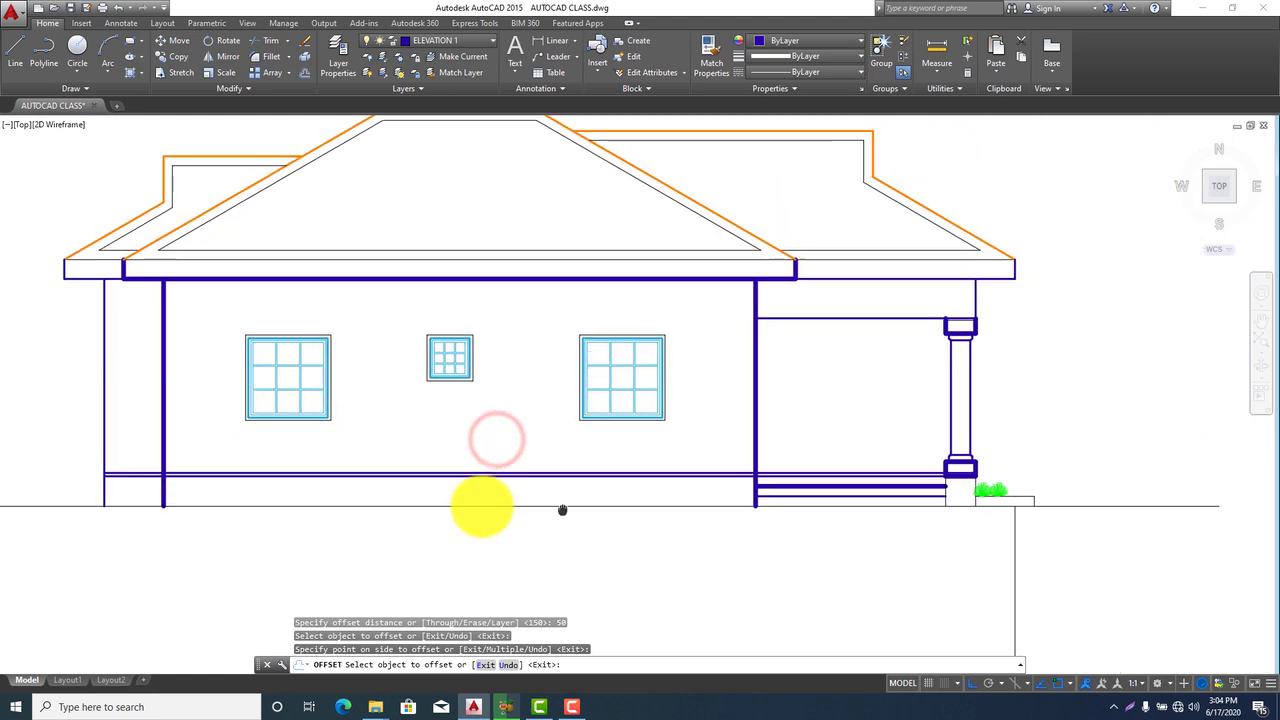
{"action": "scroll", "coordinate": [834, 428], "scroll_direction": "up", "scroll_amount": 5}
{"action": "key", "text": "Escape"}
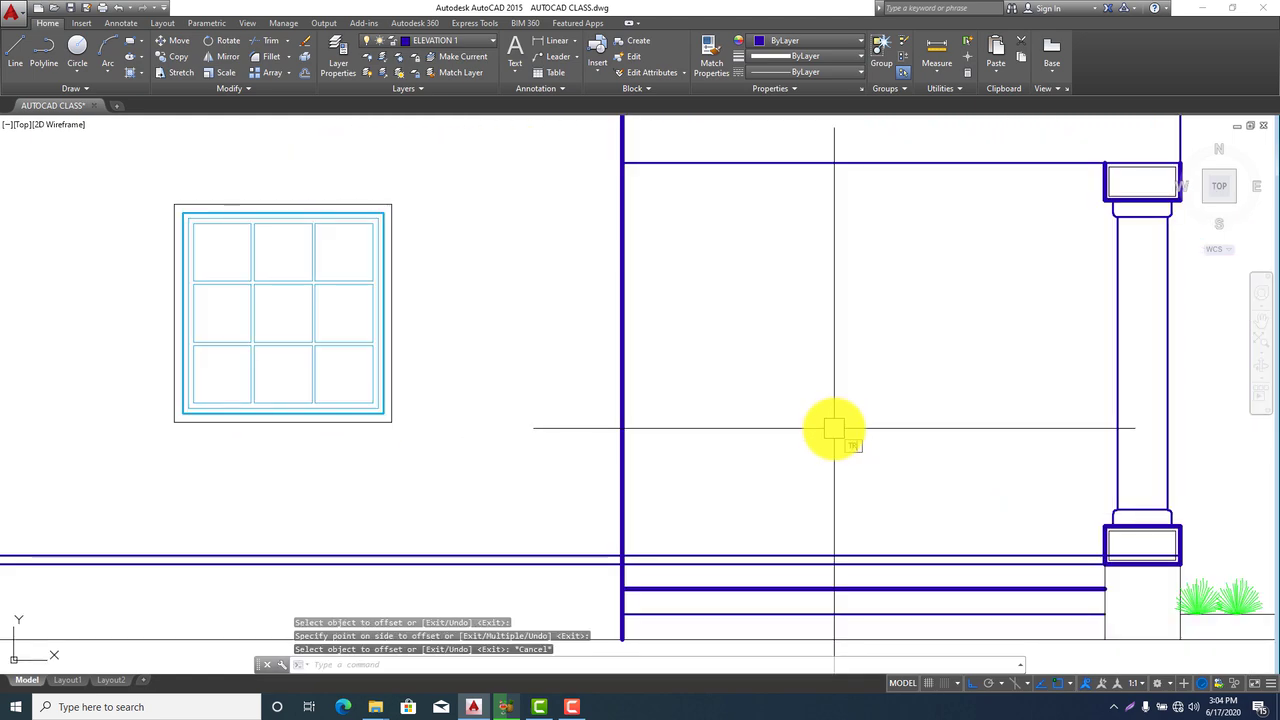
Trim the upper offset line between the front wall's edge and the terrace column
{"action": "type", "text": "tr"}
{"action": "key", "text": "Return"}
{"action": "key", "text": "Return"}
{"action": "left_click", "coordinate": [774, 551]}
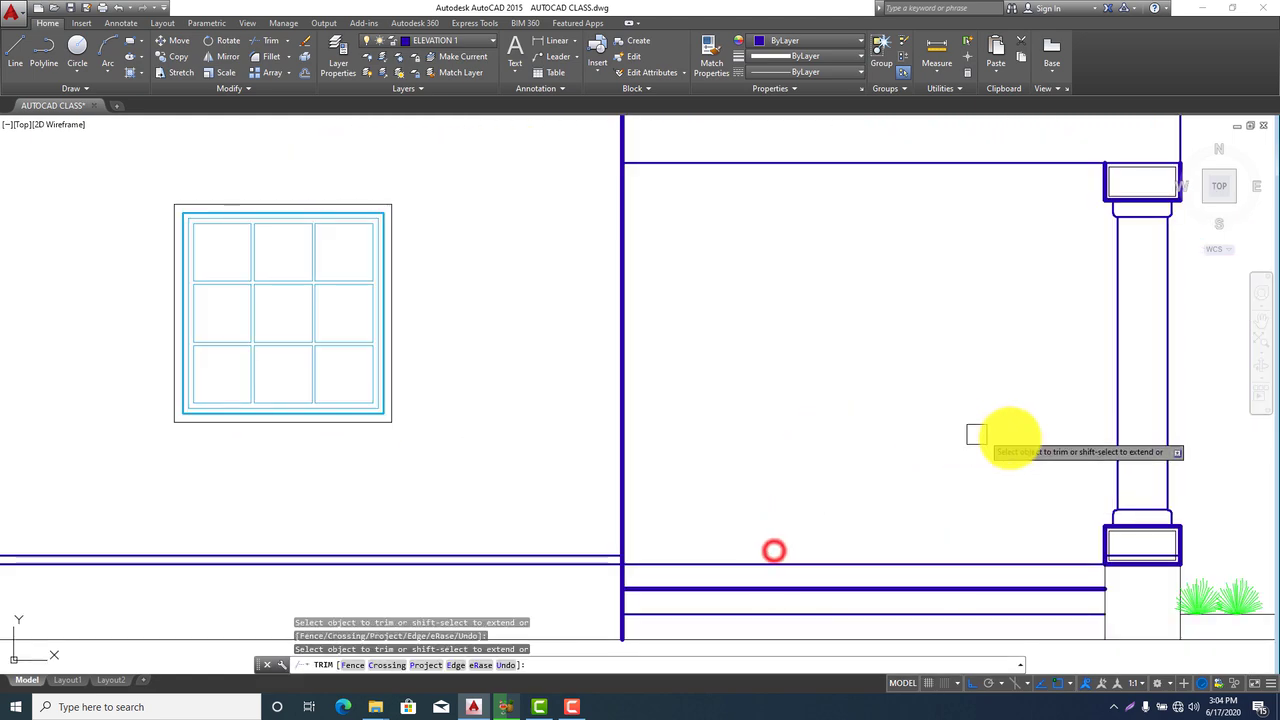
{"action": "scroll", "coordinate": [975, 434], "scroll_direction": "down", "scroll_amount": 3}
{"action": "scroll", "coordinate": [163, 480], "scroll_direction": "up", "scroll_amount": 8}
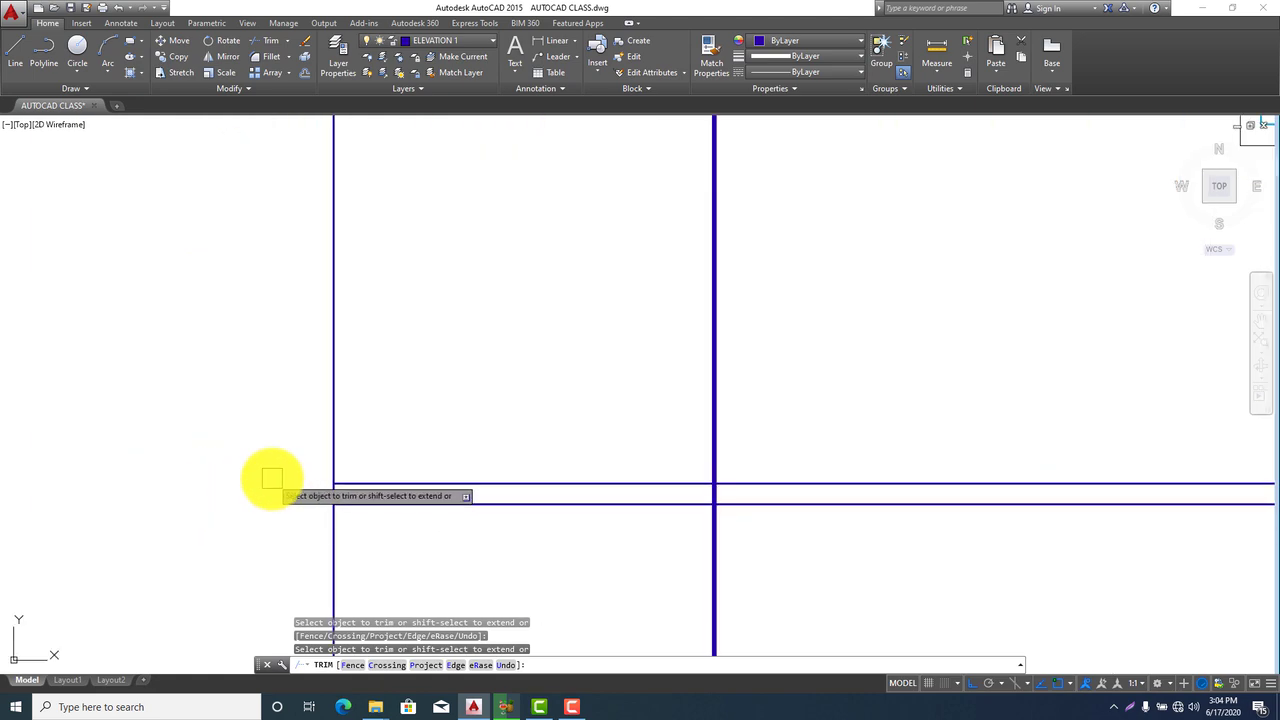
{"action": "key", "text": "Escape"}
Offset the outermost wall edge opposite the terrace by 50 toward the windows
{"action": "type", "text": "o"}
{"action": "key", "text": "Return"}
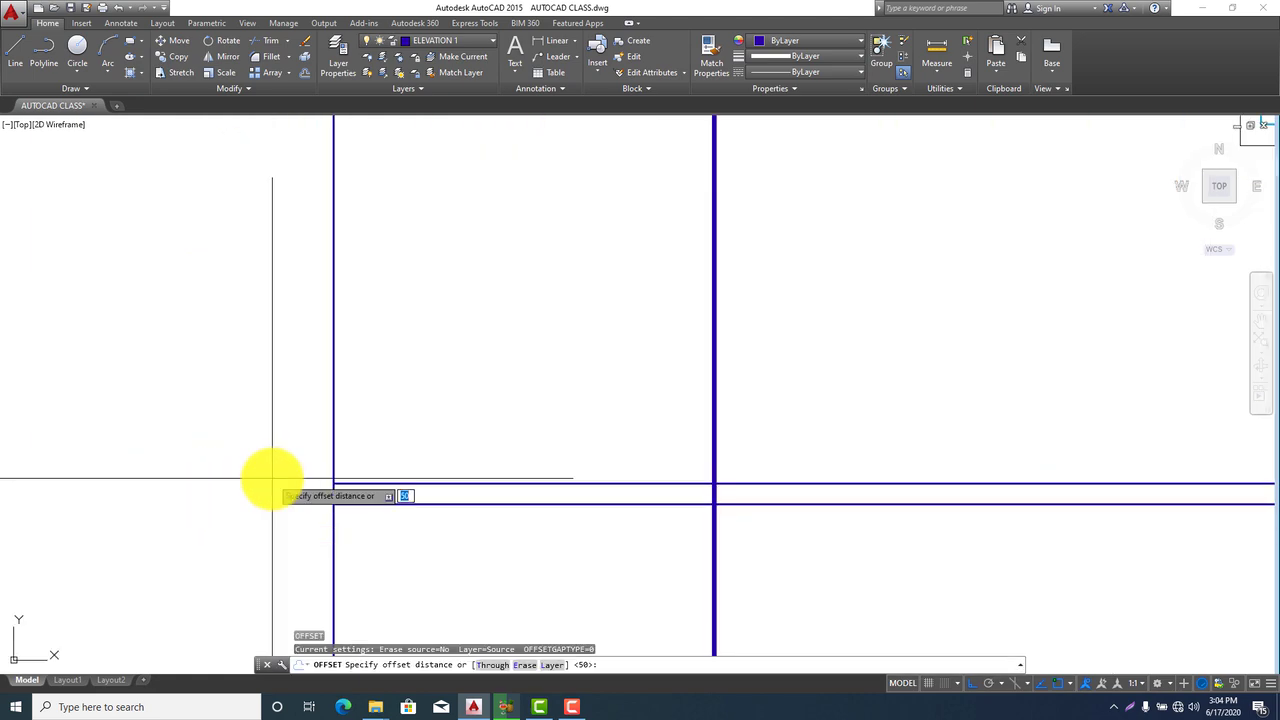
{"action": "key", "text": "Return"}
{"action": "left_click", "coordinate": [331, 436]}
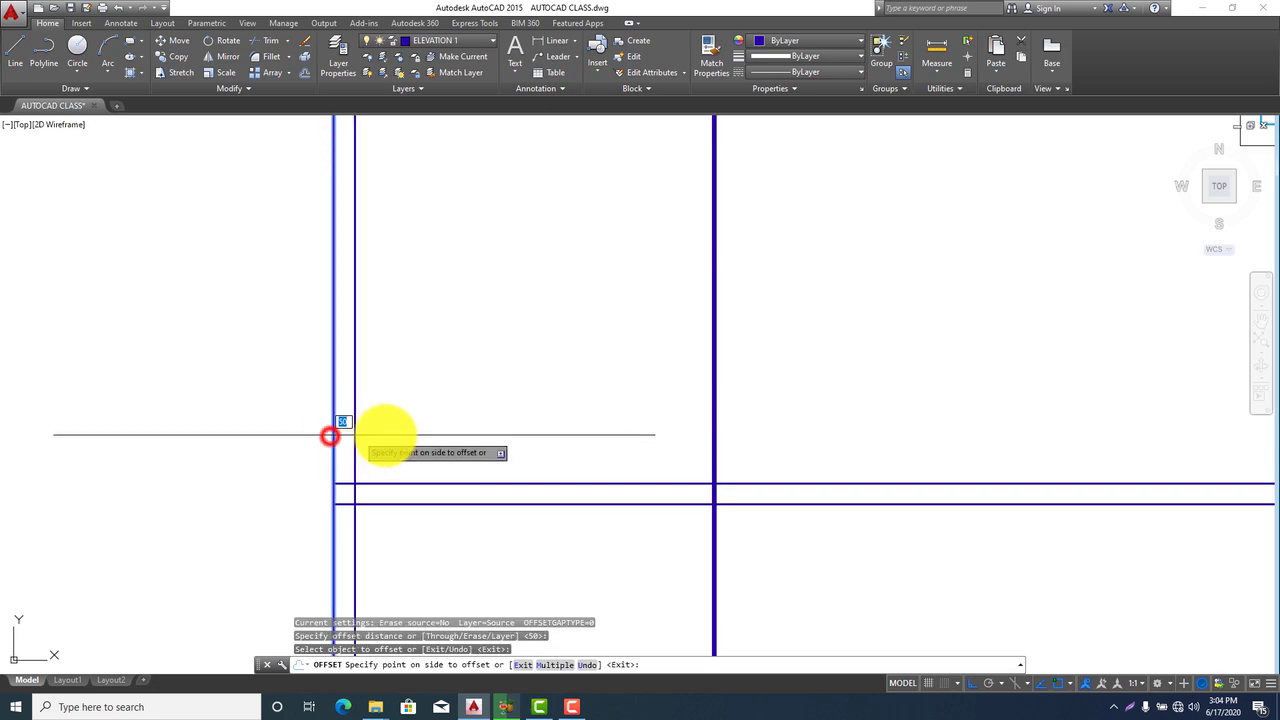
{"action": "left_click", "coordinate": [391, 437]}
{"action": "scroll", "coordinate": [479, 492], "scroll_direction": "down", "scroll_amount": 5}
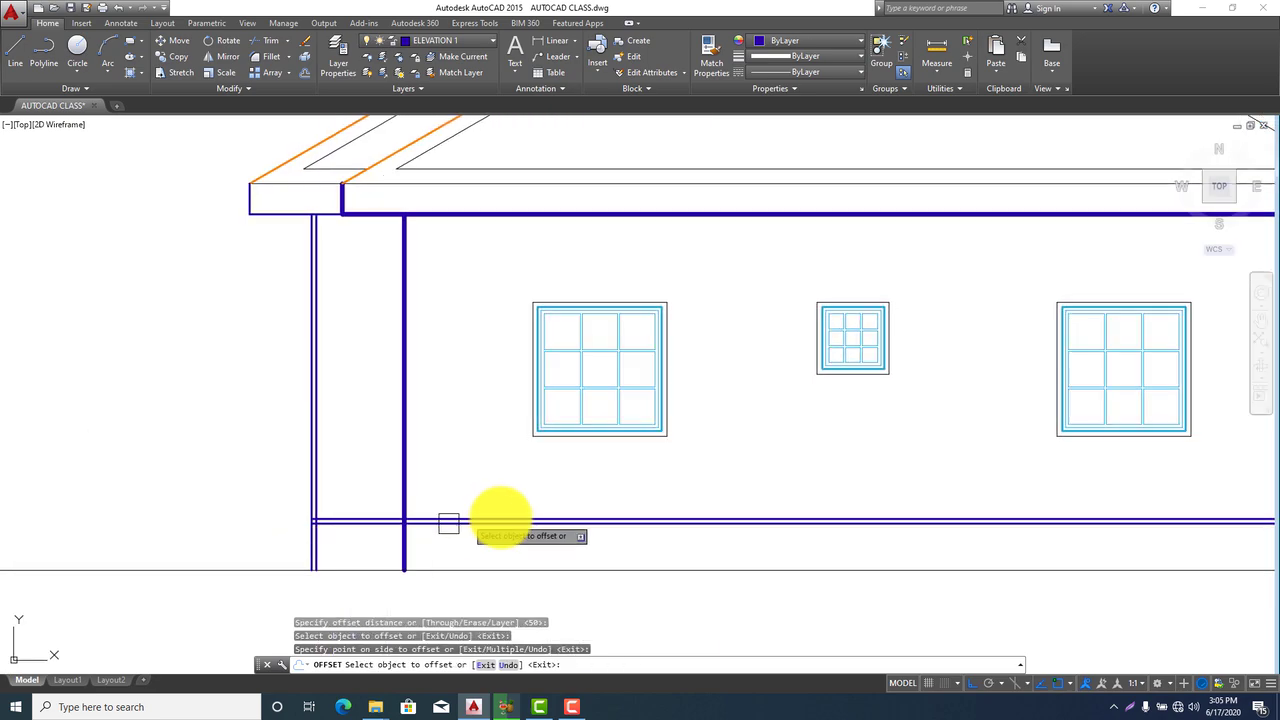
{"action": "scroll", "coordinate": [457, 528], "scroll_direction": "down", "scroll_amount": 2}
{"action": "scroll", "coordinate": [417, 491], "scroll_direction": "up", "scroll_amount": 4}
{"action": "key", "text": "Escape"}
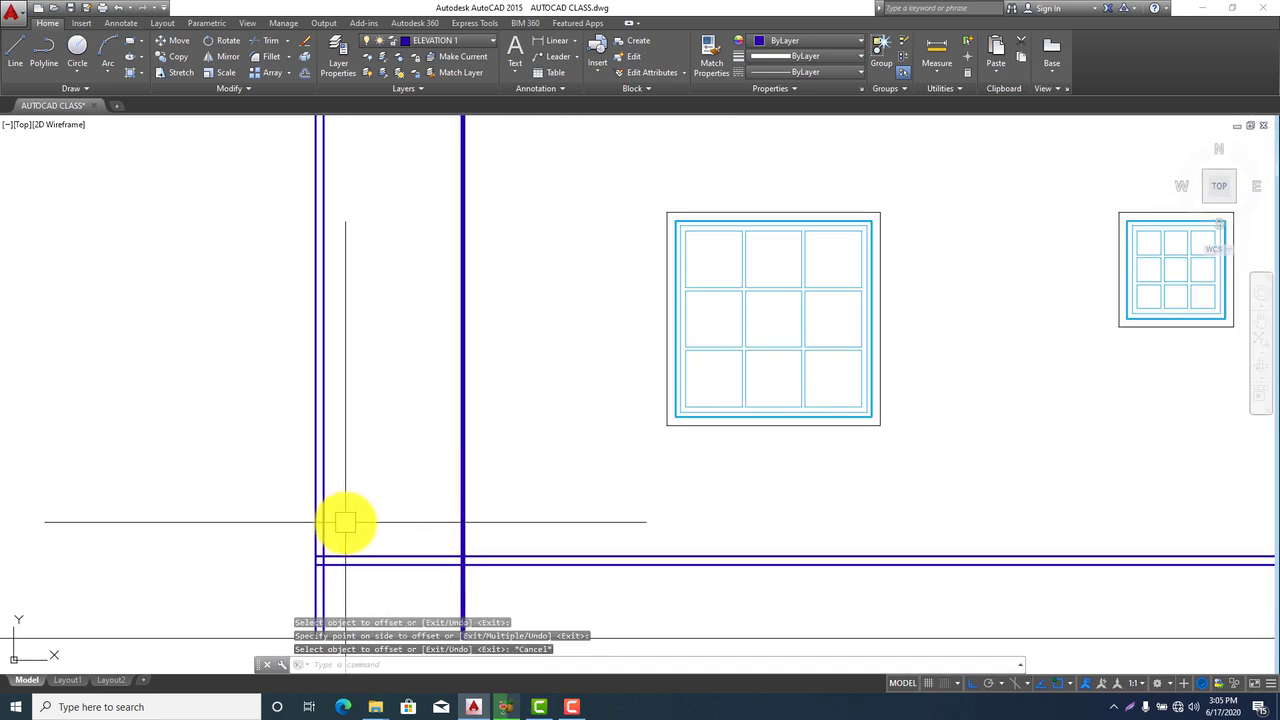
Trim the offset vertical line above and below the wall-base band, and the leftover piece at the band's corner
{"action": "type", "text": "tr"}
{"action": "key", "text": "Return"}
{"action": "key", "text": "Return"}
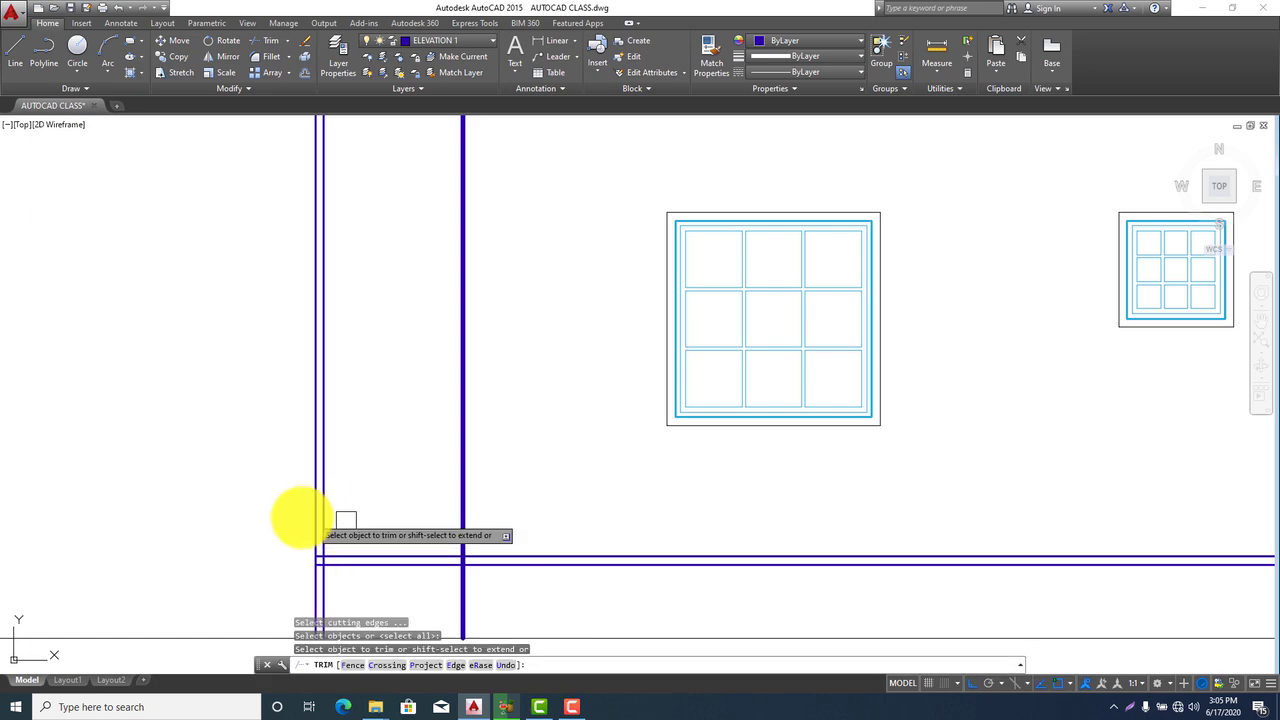
{"action": "left_click", "coordinate": [329, 523]}
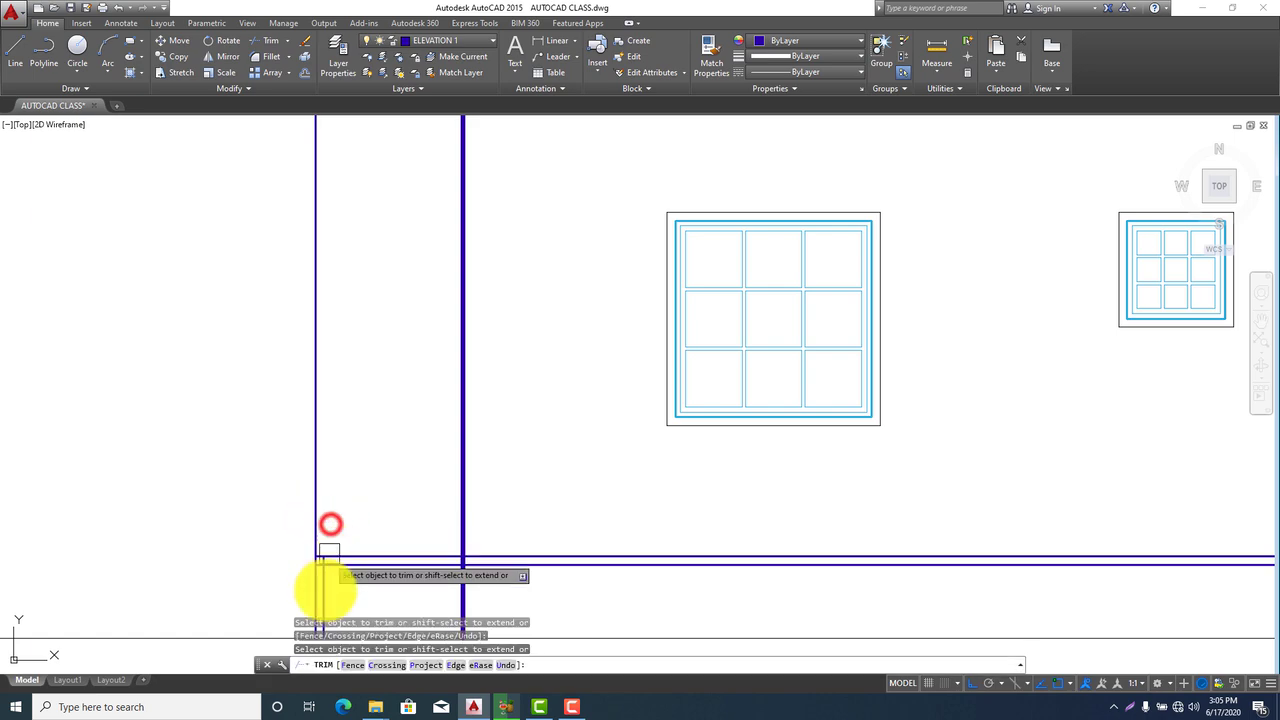
{"action": "left_click", "coordinate": [329, 591]}
{"action": "scroll", "coordinate": [329, 551], "scroll_direction": "up", "scroll_amount": 2}
{"action": "left_click", "coordinate": [389, 515]}
{"action": "scroll", "coordinate": [229, 509], "scroll_direction": "down", "scroll_amount": 5}
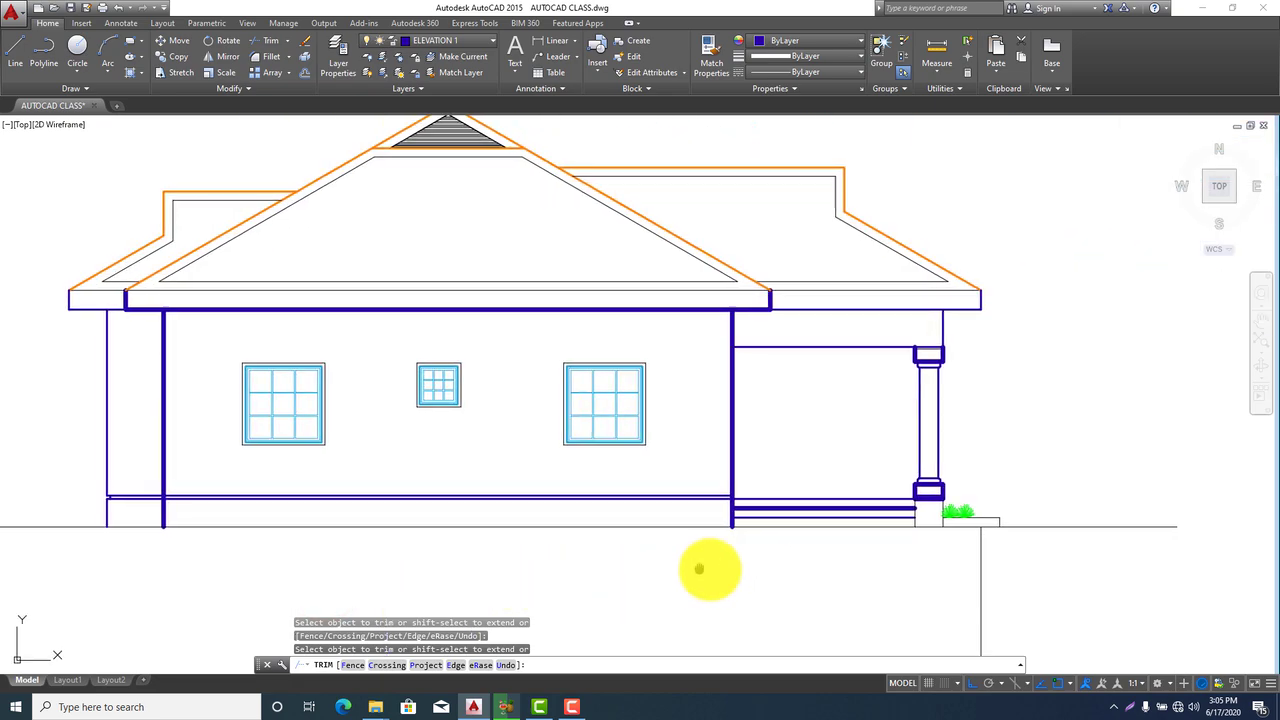
{"action": "mouse_move", "coordinate": [706, 571]}
{"action": "middle_mouse_down"}
{"action": "mouse_move", "coordinate": [743, 571]}
{"action": "mouse_move", "coordinate": [792, 596]}
{"action": "middle_mouse_up"}
{"action": "key", "text": "Escape"}
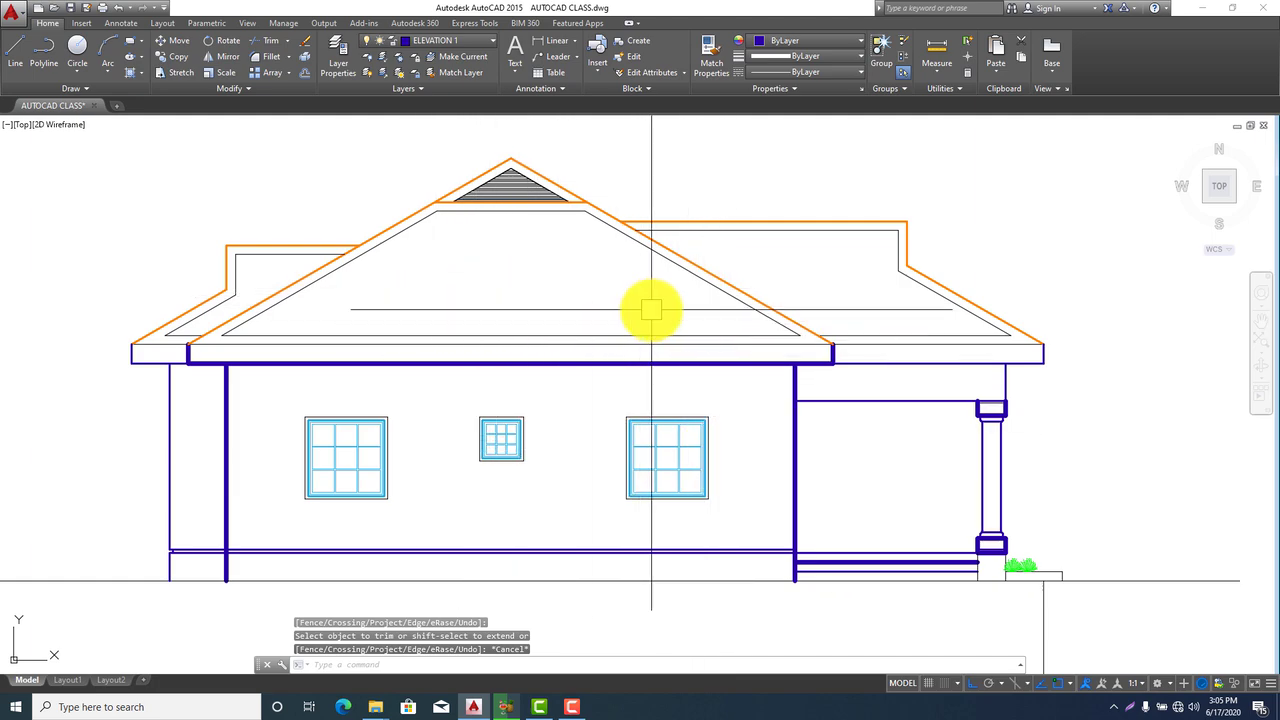
{"action": "left_click", "coordinate": [571, 706]}
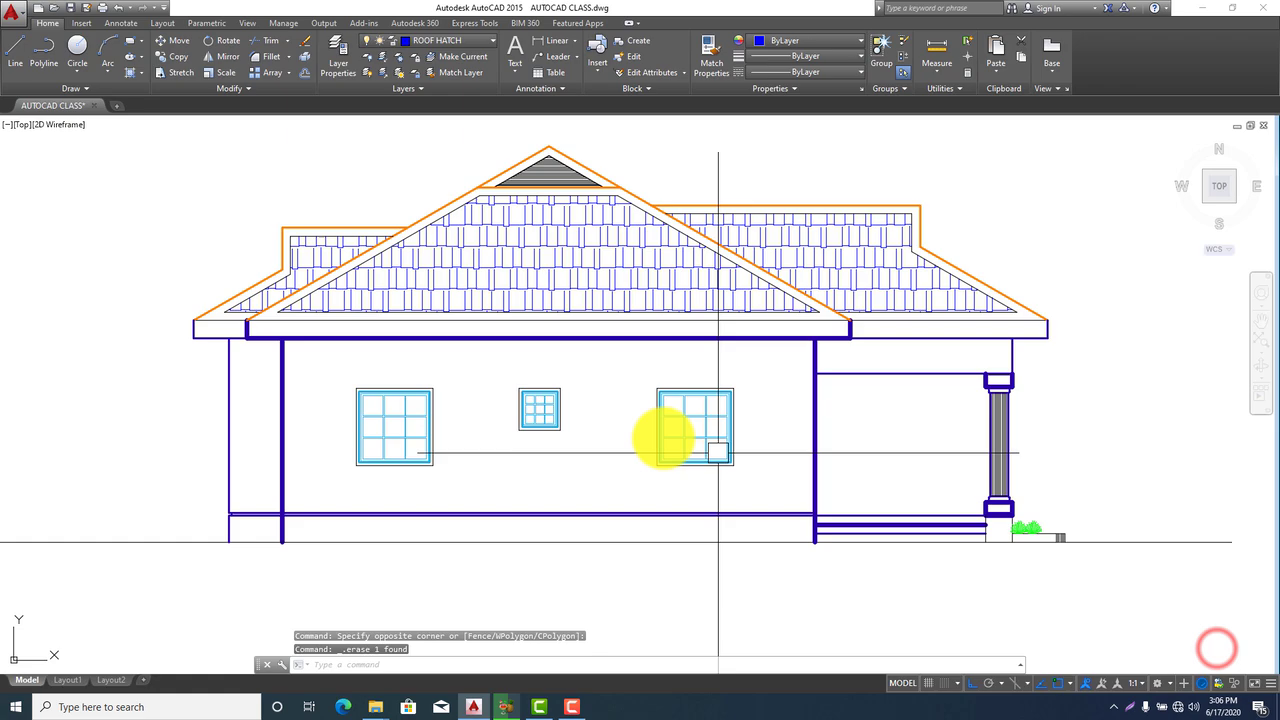
Examine the elevation's roof hatch, the vertical hatching on the terrace column and the hatched end of the low slab beside the plants
{"action": "scroll", "coordinate": [720, 437], "scroll_direction": "up", "scroll_amount": 3}
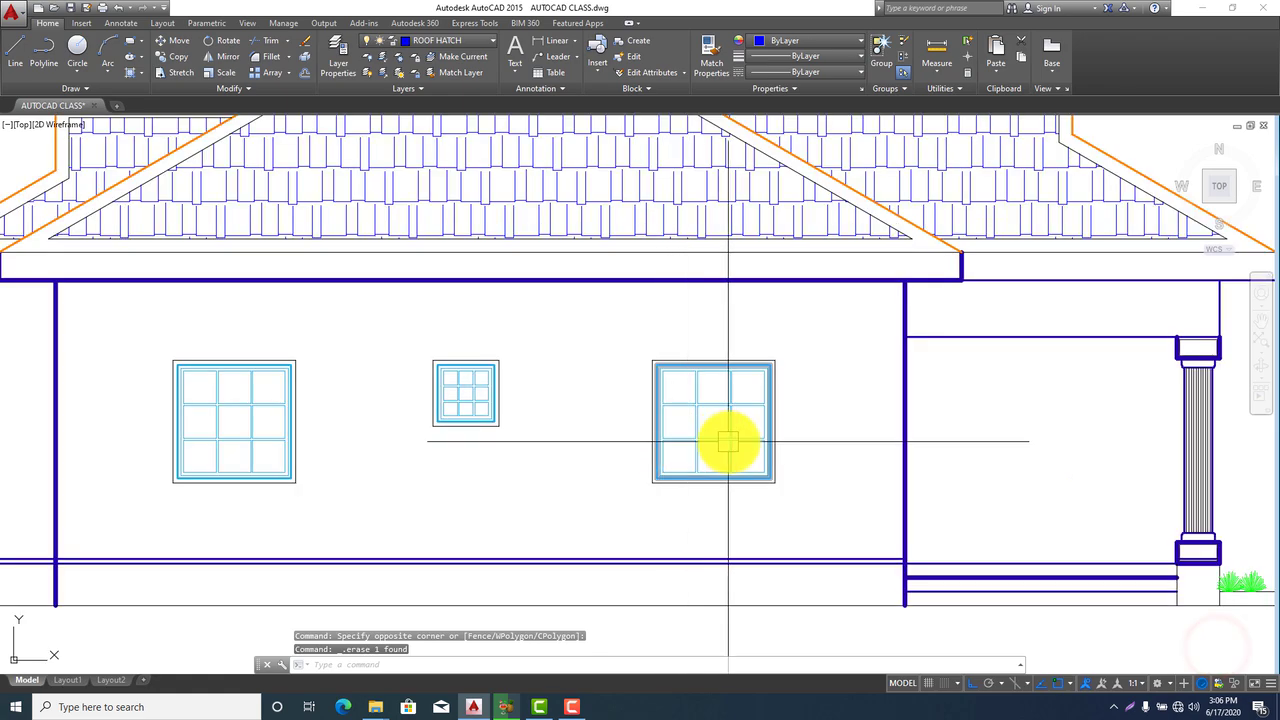
{"action": "middle_click_drag", "start_coordinate": [1085, 475], "coordinate": [863, 428]}
{"action": "scroll", "coordinate": [900, 410], "scroll_direction": "up", "scroll_amount": 3}
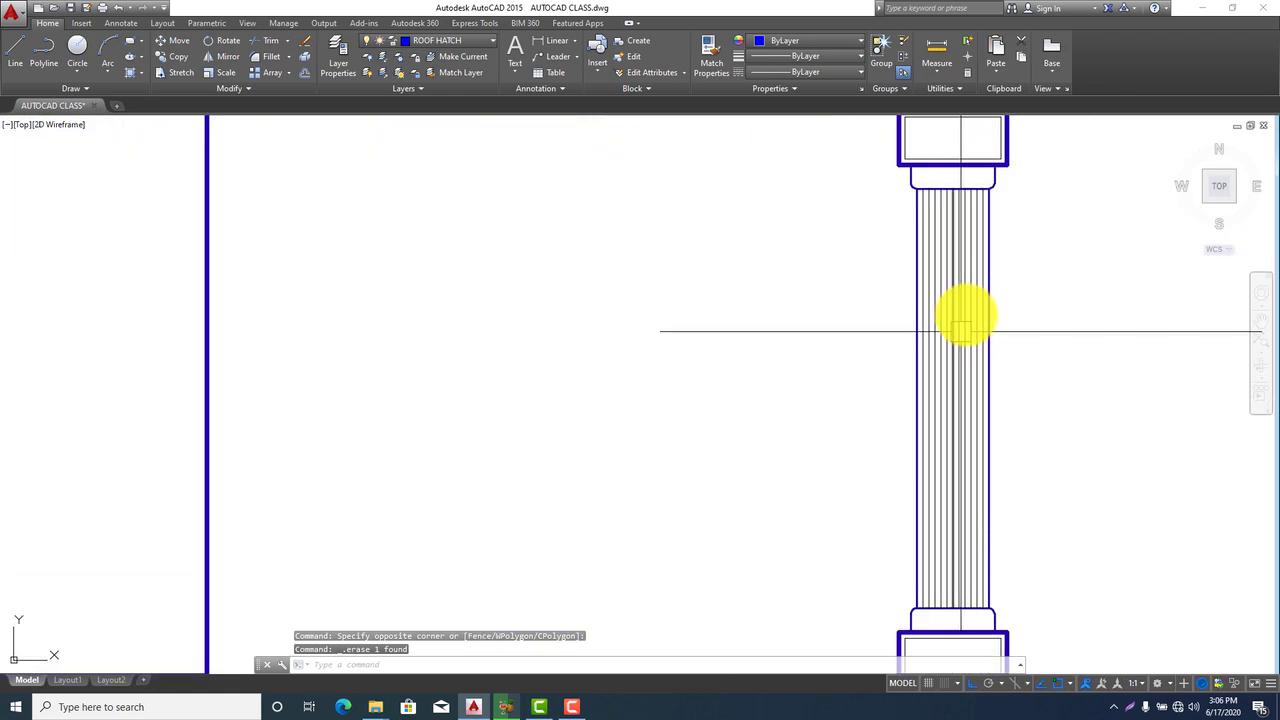
{"action": "scroll", "coordinate": [963, 314], "scroll_direction": "down", "scroll_amount": 3}
{"action": "middle_click_drag", "start_coordinate": [774, 320], "coordinate": [889, 374]}
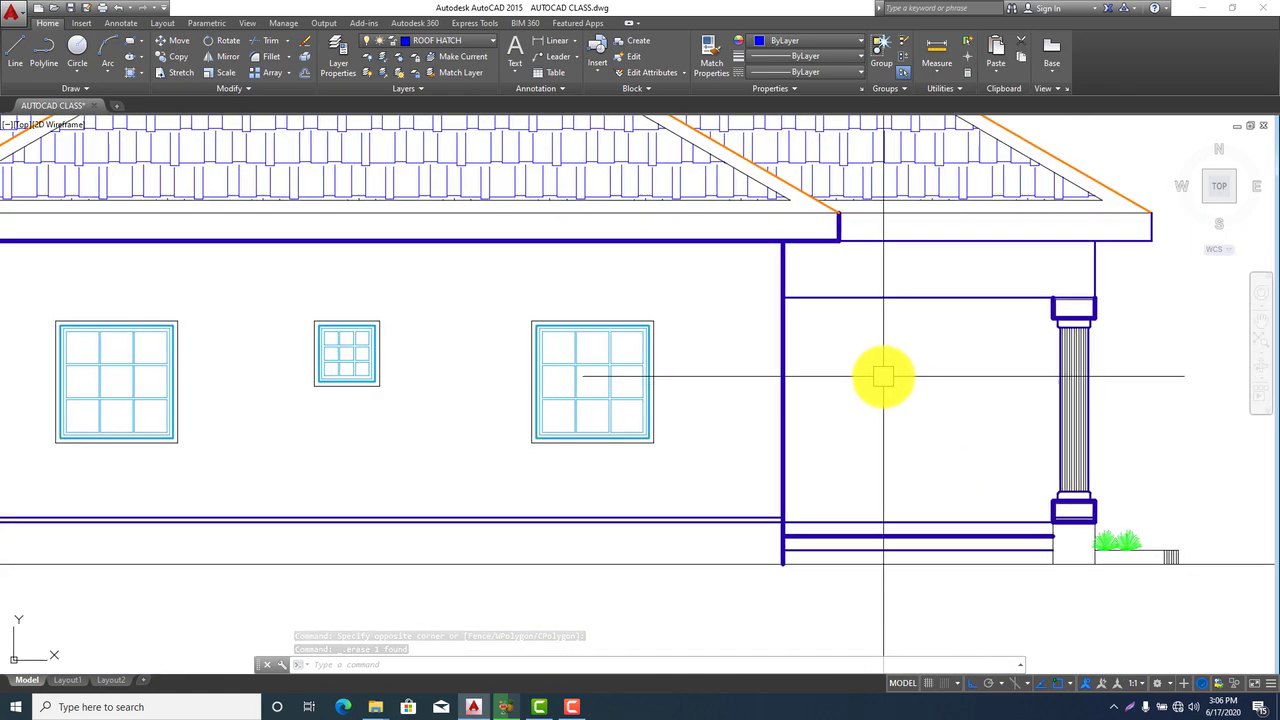
{"action": "scroll", "coordinate": [885, 390], "scroll_direction": "down", "scroll_amount": 3}
{"action": "middle_click_drag", "start_coordinate": [560, 357], "coordinate": [589, 394]}
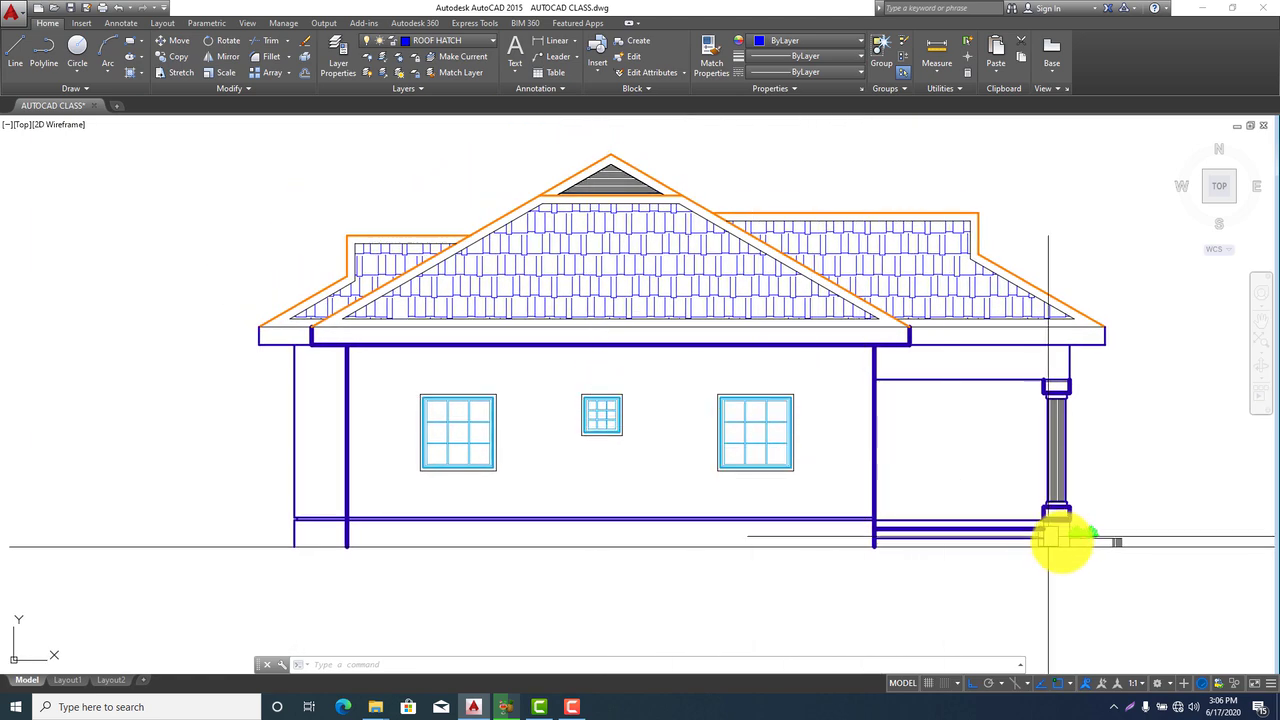
{"action": "scroll", "coordinate": [1127, 540], "scroll_direction": "up", "scroll_amount": 5}
{"action": "scroll", "coordinate": [1127, 540], "scroll_direction": "up", "scroll_amount": 5}
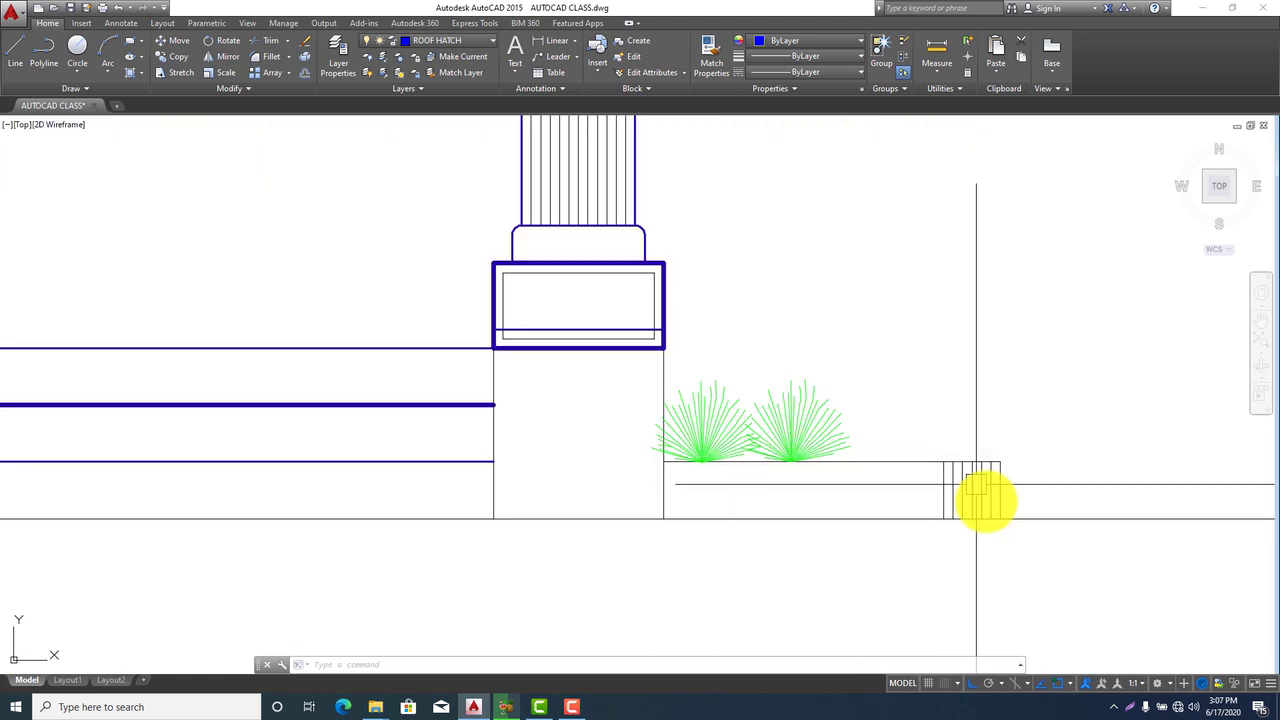
{"action": "scroll", "coordinate": [907, 530], "scroll_direction": "down", "scroll_amount": 5}
{"action": "scroll", "coordinate": [580, 429], "scroll_direction": "down", "scroll_amount": 6}
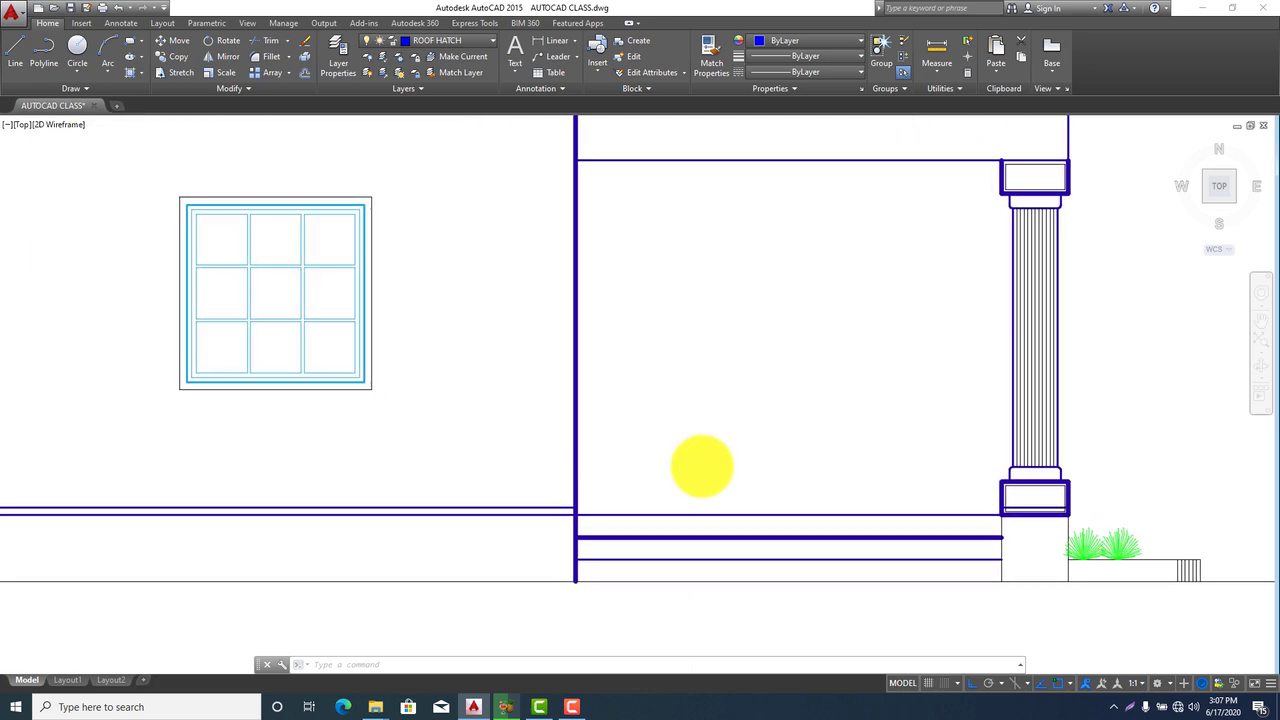
{"action": "middle_click_drag", "start_coordinate": [546, 452], "coordinate": [590, 497]}
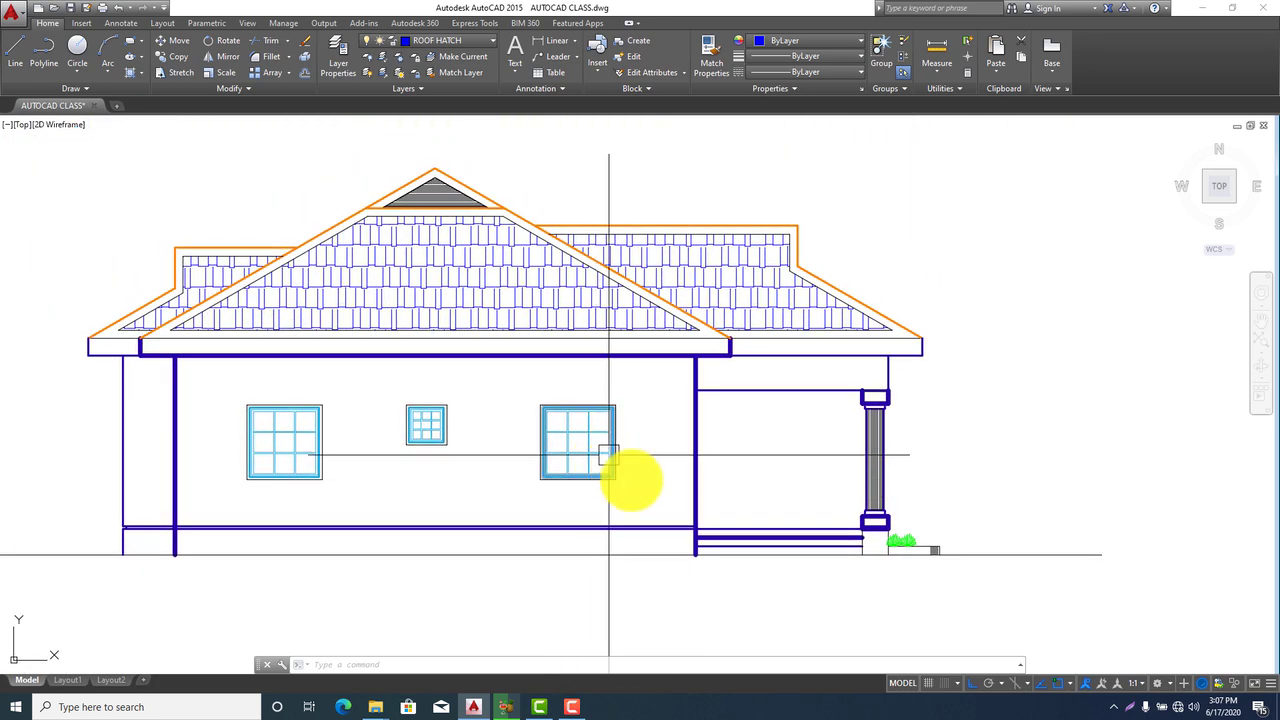
{"action": "middle_click_drag", "start_coordinate": [609, 455], "coordinate": [678, 512]}
{"action": "scroll", "coordinate": [635, 460], "scroll_direction": "down", "scroll_amount": 4}
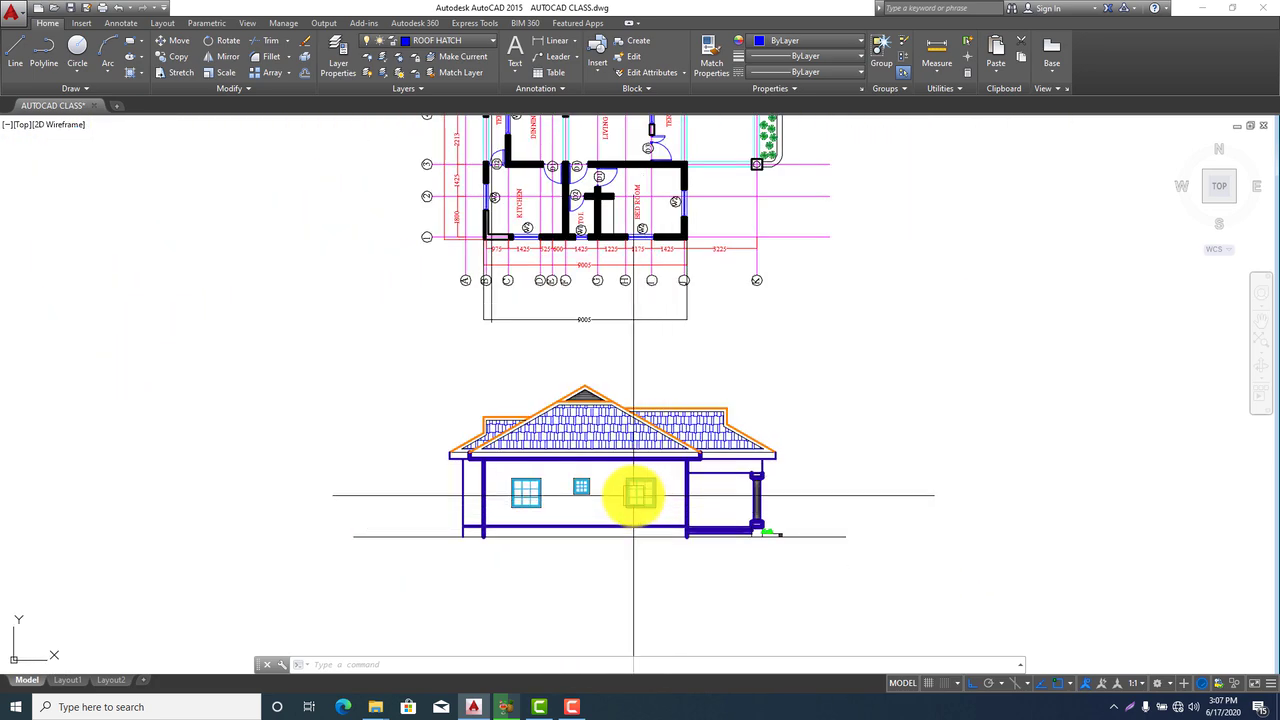
{"action": "scroll", "coordinate": [560, 518], "scroll_direction": "up", "scroll_amount": 6}
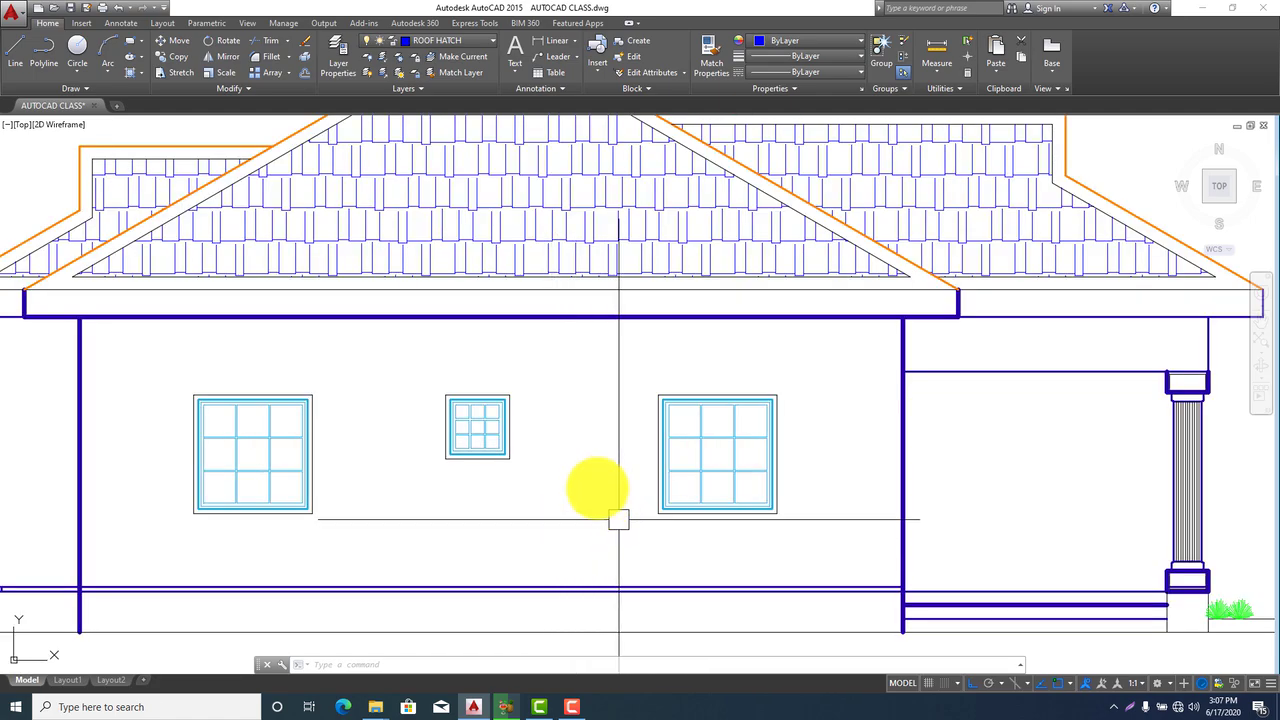
{"action": "scroll", "coordinate": [630, 467], "scroll_direction": "down", "scroll_amount": 3}
{"action": "middle_click_drag", "start_coordinate": [620, 486], "coordinate": [677, 517]}
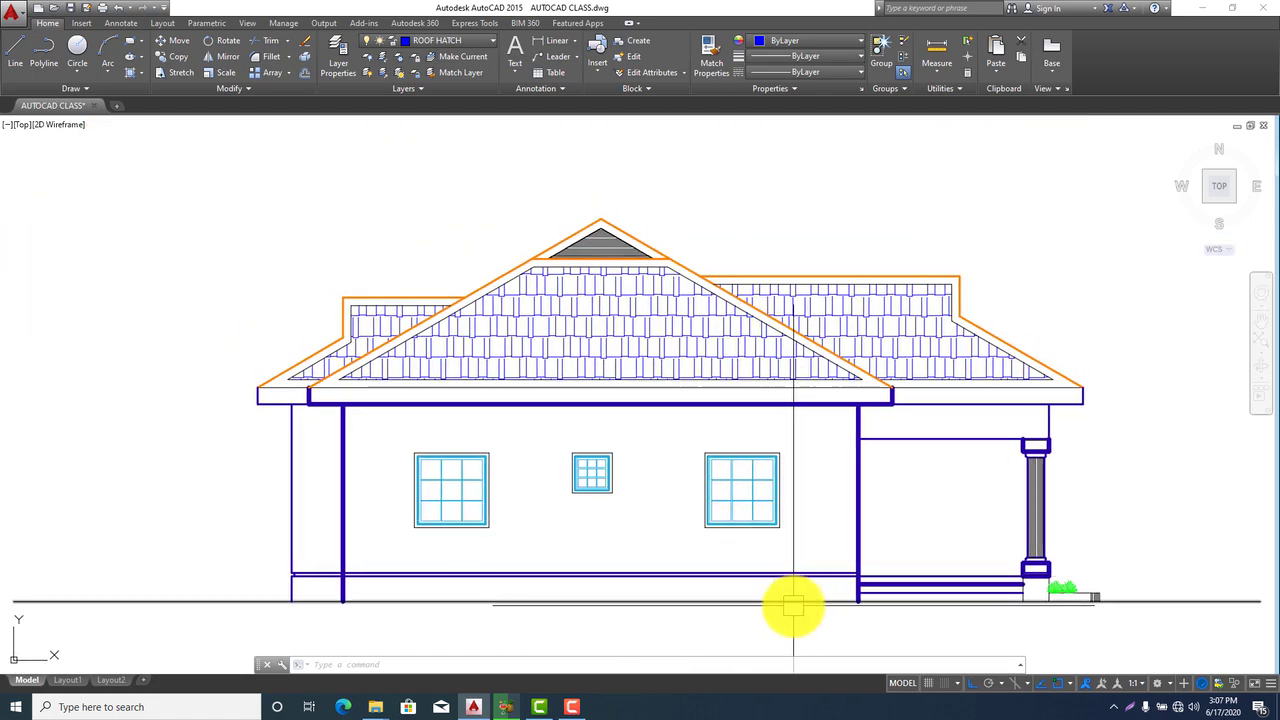